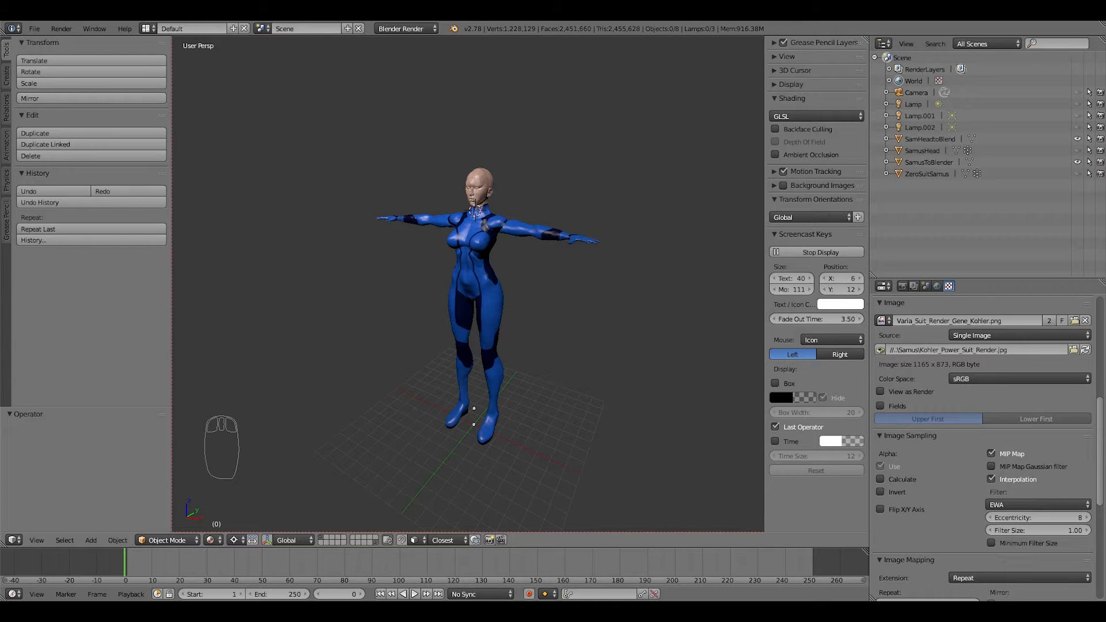
Make the SamusHead and ZeroSuitSamus objects visible in the 3D view.
middle_drag(478, 288, 456, 287)
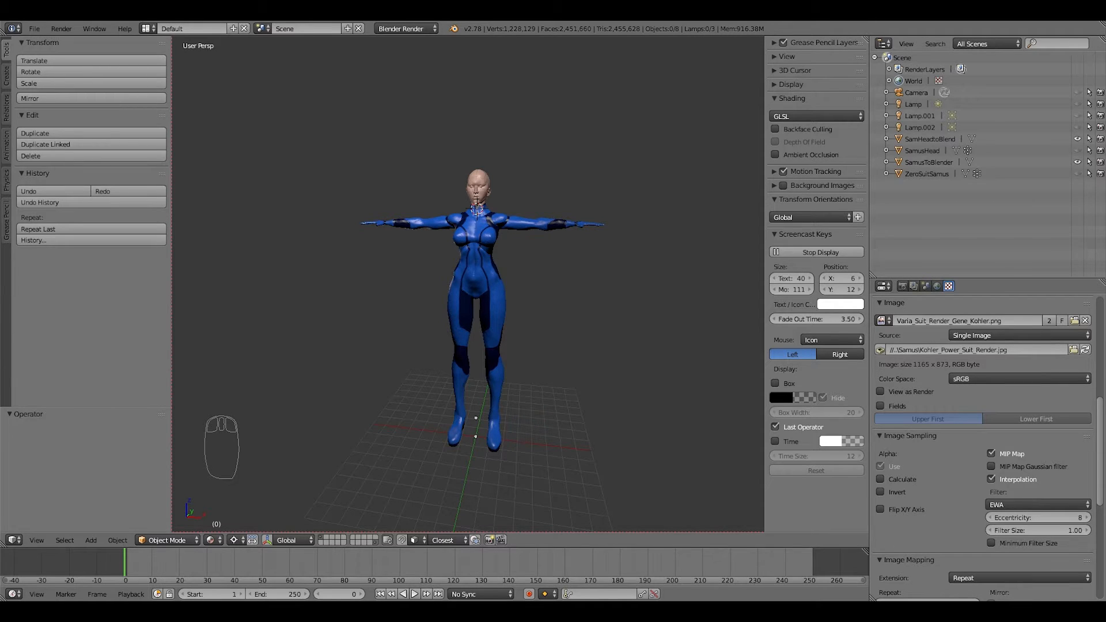
click(1077, 151)
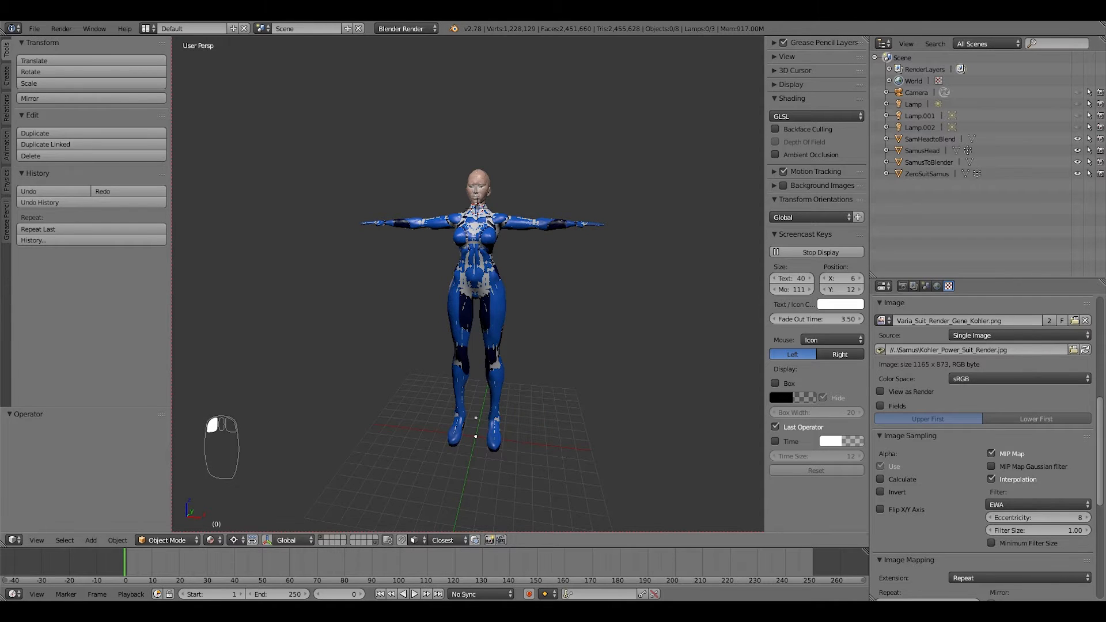
mouse_move(467, 282)
middle_down()
mouse_move(484, 271)
mouse_move(449, 271)
mouse_move(489, 277)
mouse_move(468, 279)
middle_up()
scroll(484, 270, up, 5)
scroll(450, 271, up, 3)
scroll(468, 323, down, 2)
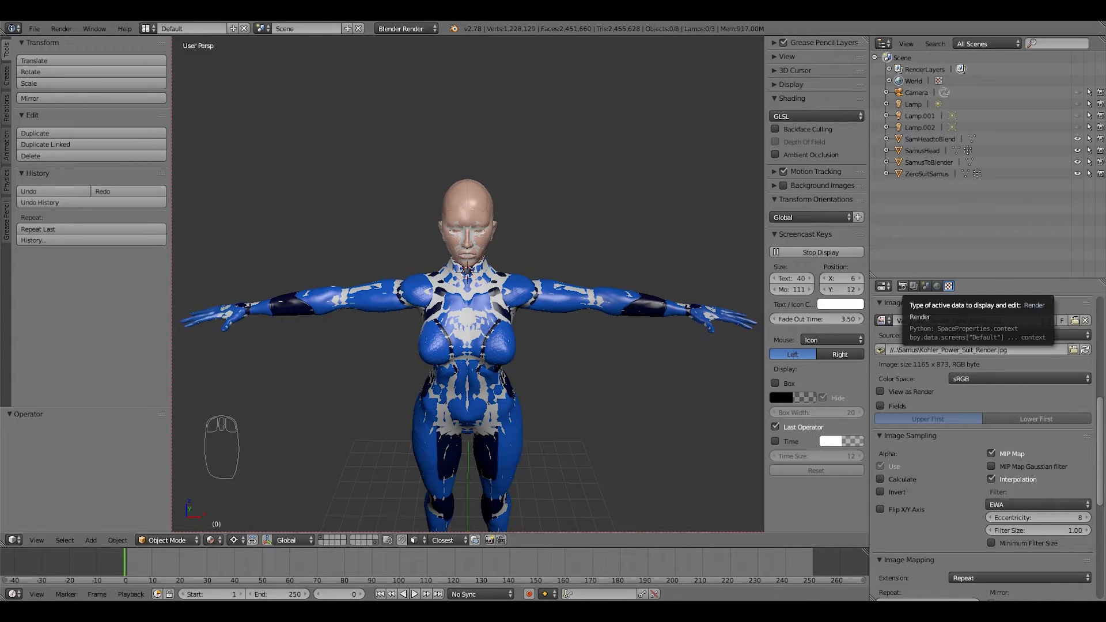
In the render bake settings, disable Bake from Multires and keep the bake mode on Normals.
click(902, 286)
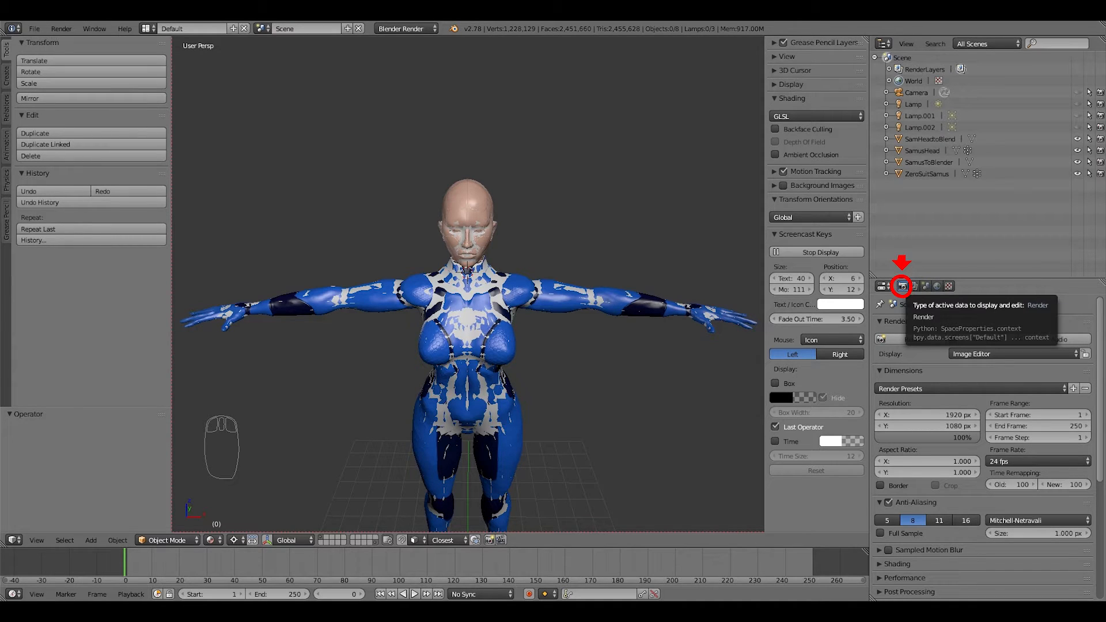
click(903, 287)
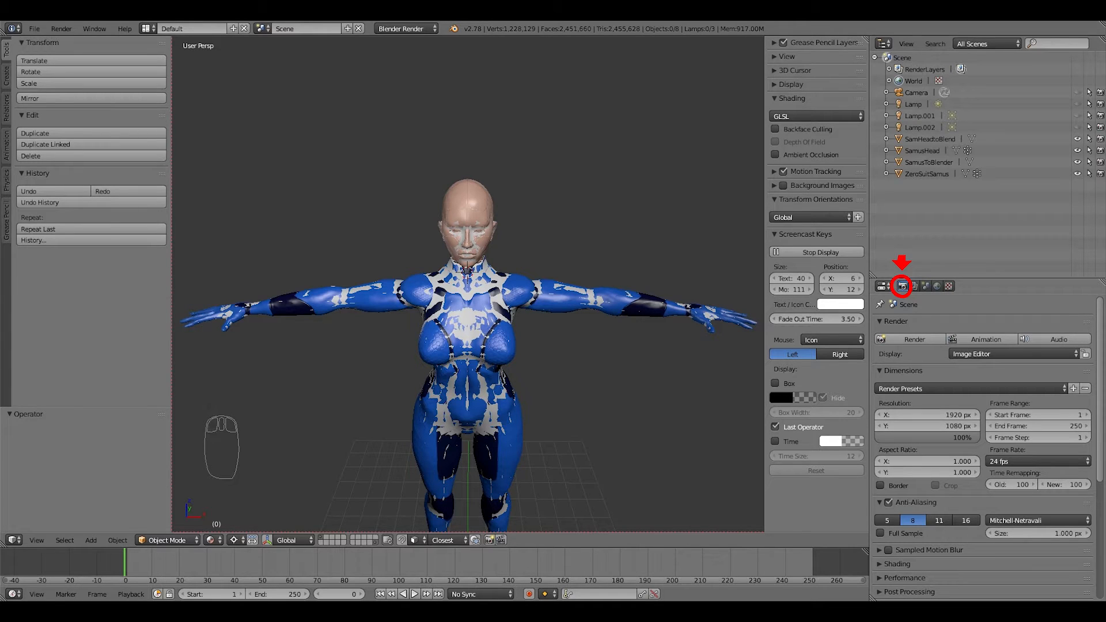
scroll(985, 444, down, 5)
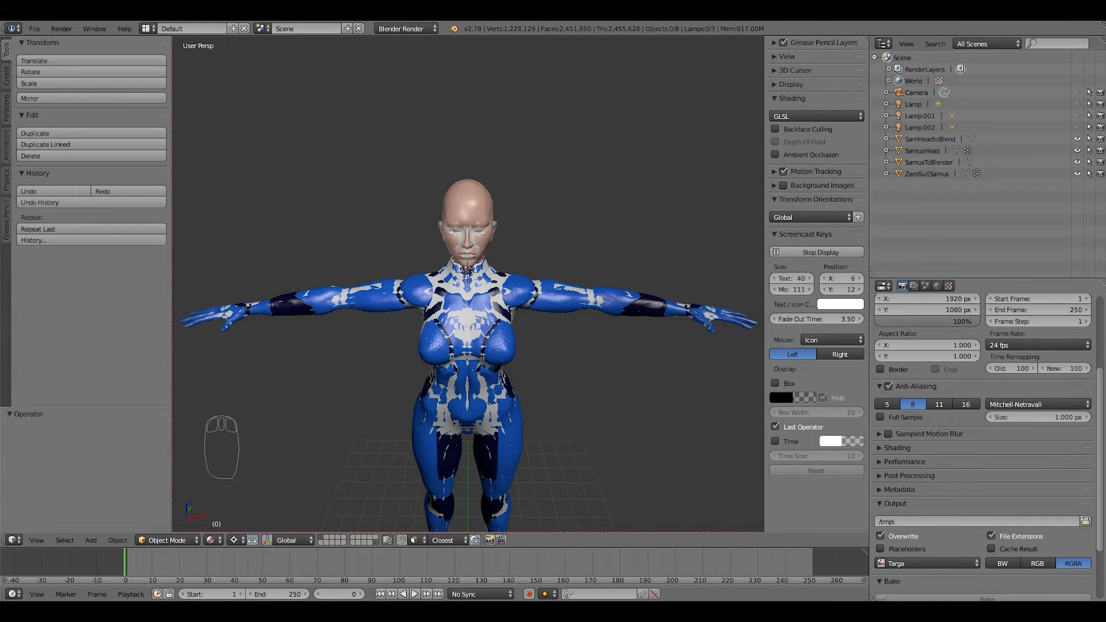
drag(1015, 280, 1014, 227)
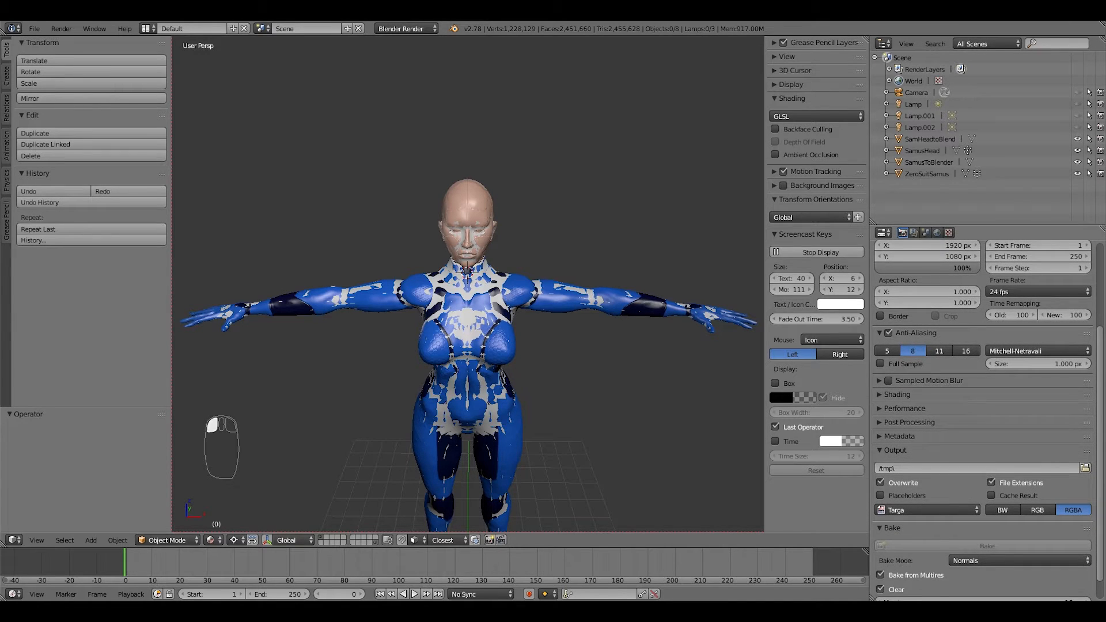
scroll(927, 257, down, 1)
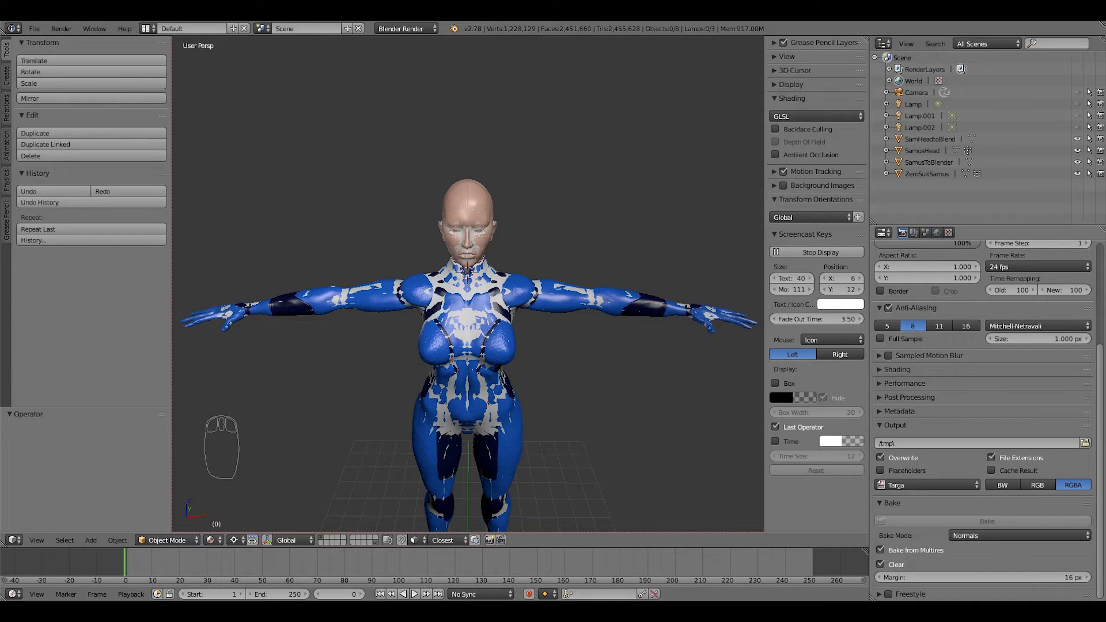
click(880, 550)
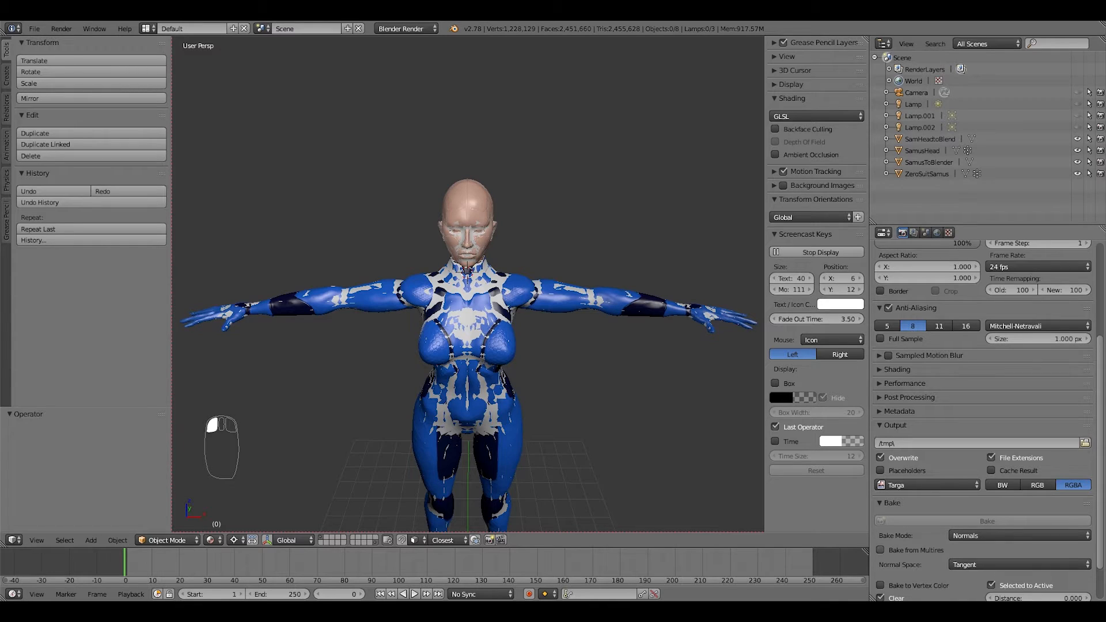
scroll(986, 421, down, 2)
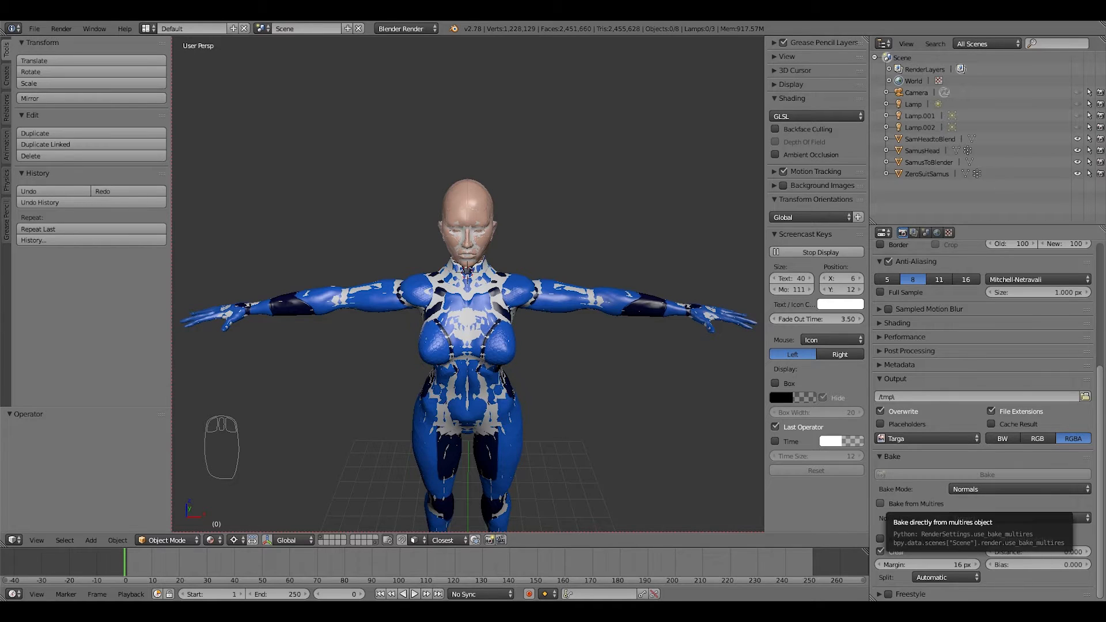
scroll(957, 503, down, 2)
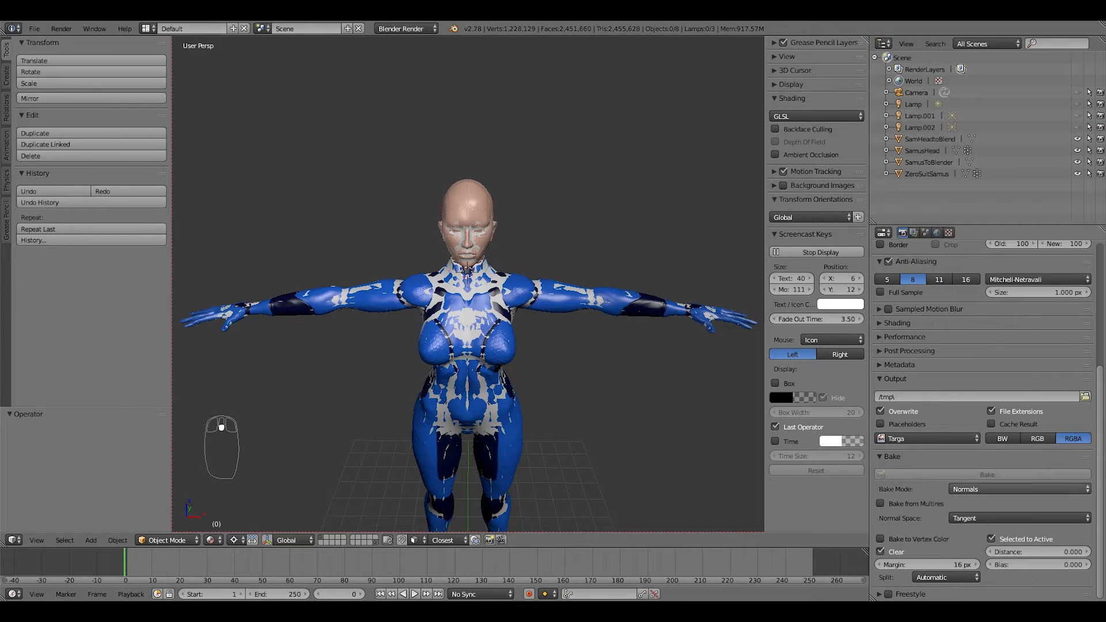
click(980, 490)
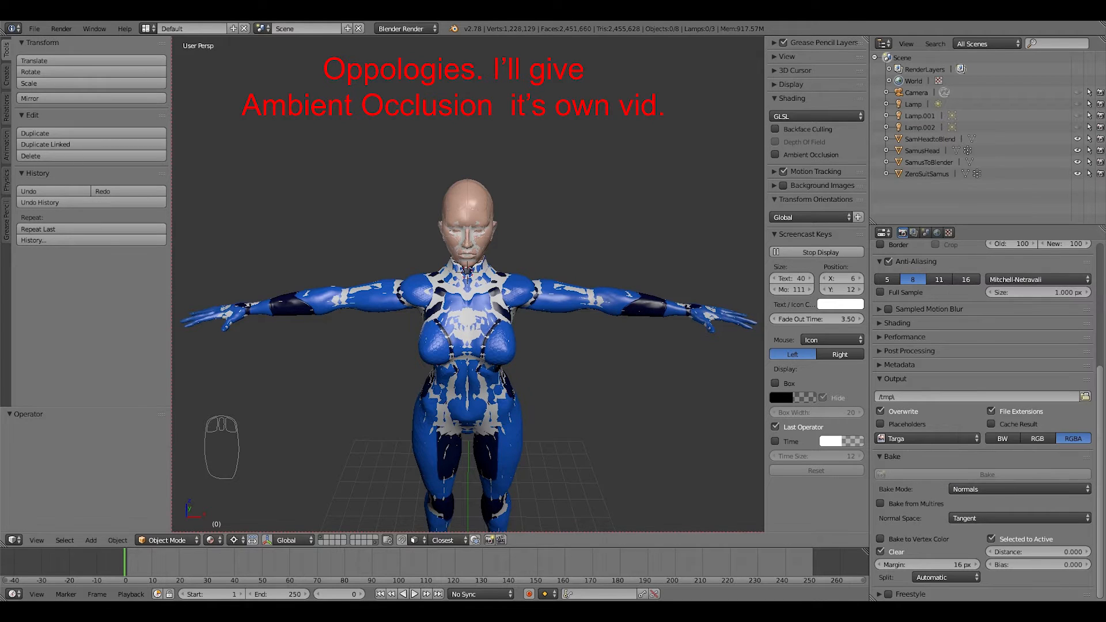
Select the SamusHead object in the 3D view.
scroll(468, 345, down, 3)
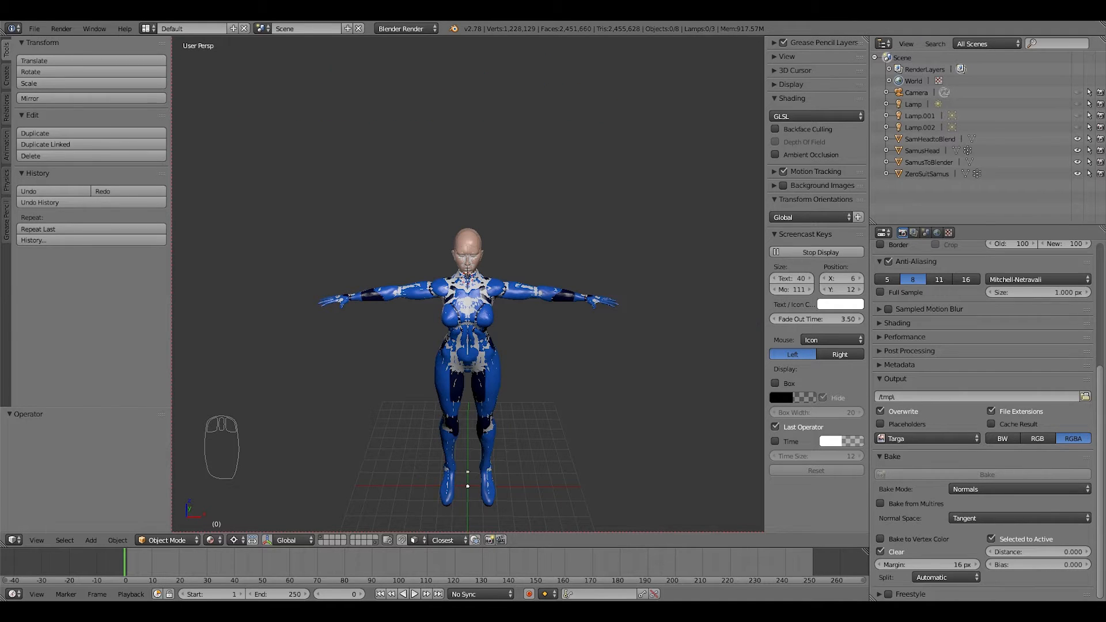
click(468, 248)
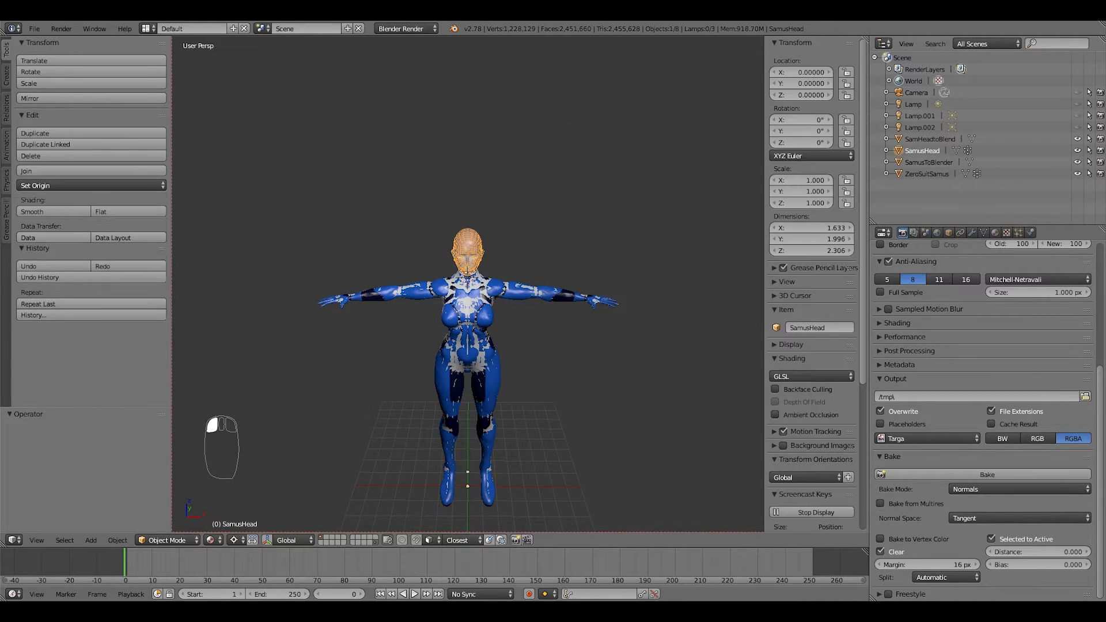
middle_drag(467, 254, 415, 264)
scroll(415, 264, up, 3)
scroll(468, 288, up, 8)
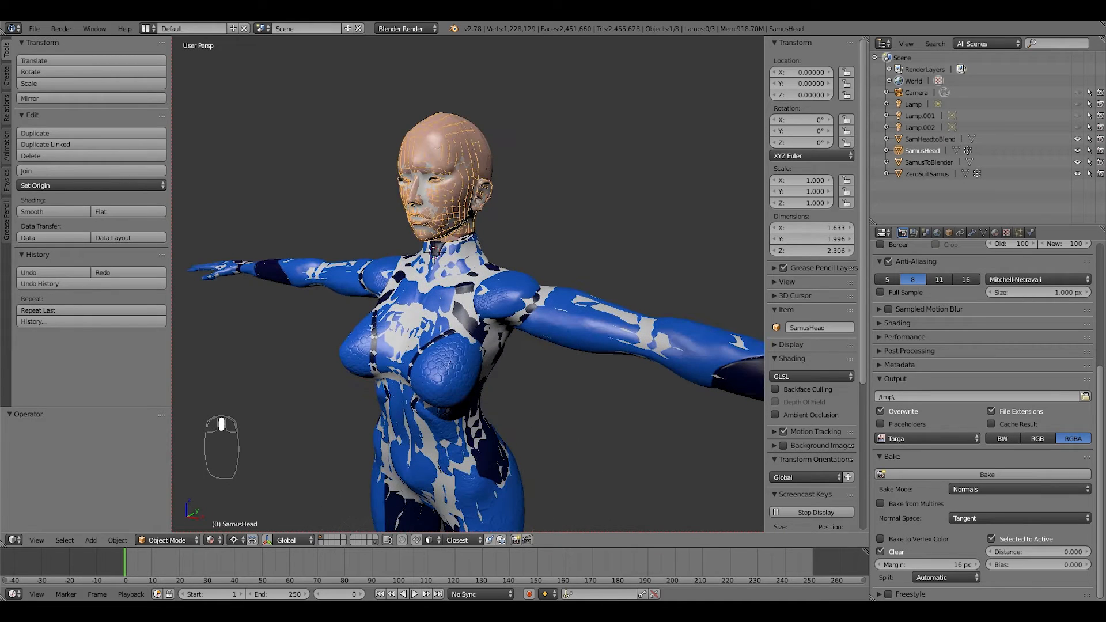
middle_drag(468, 288, 454, 242)
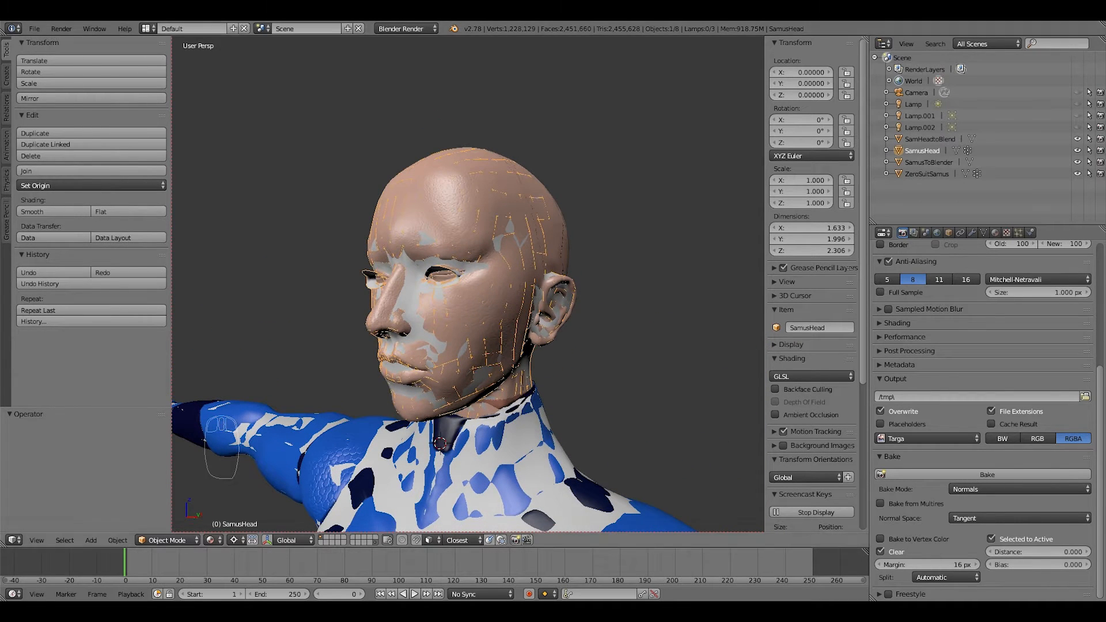
Split the 3D view side by side and turn the new area into a UV/Image Editor.
drag(866, 40, 535, 46)
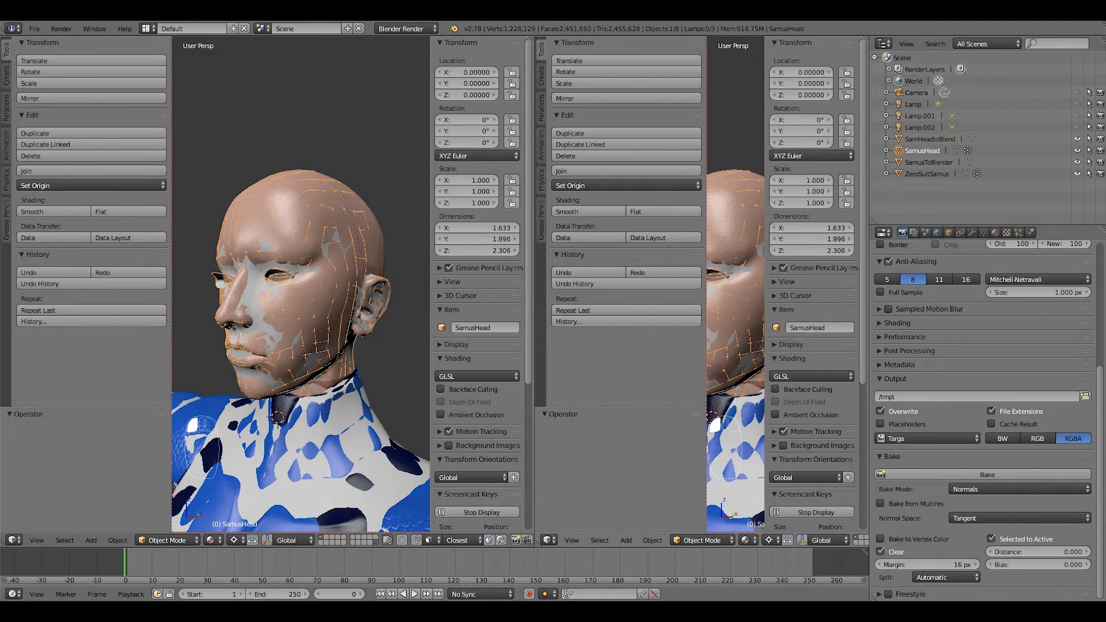
click(548, 540)
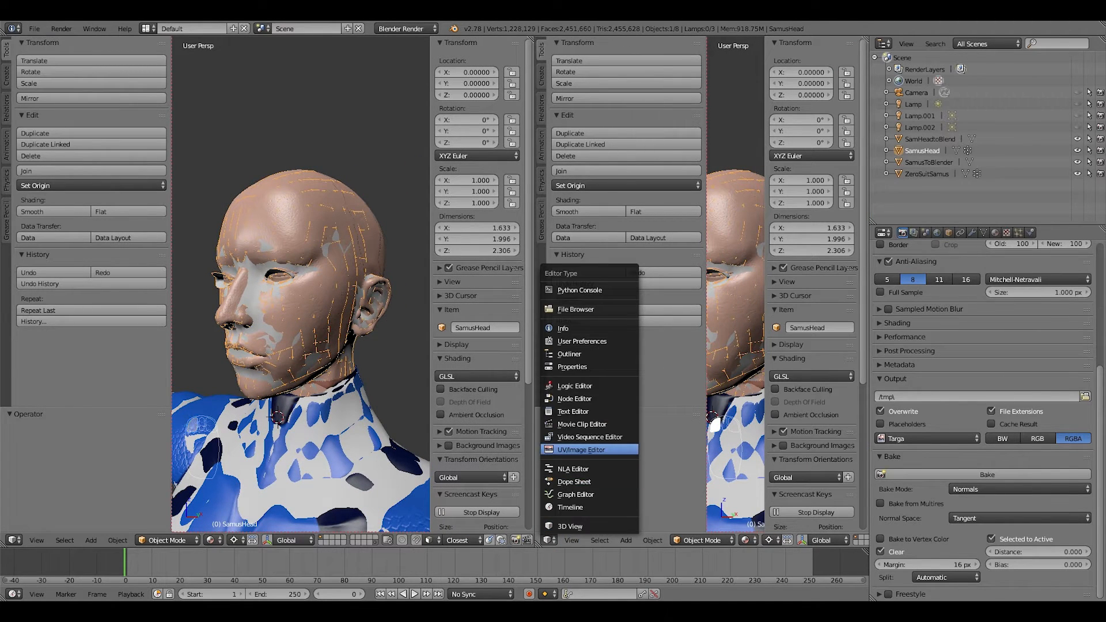
click(582, 449)
scroll(702, 277, down, 3)
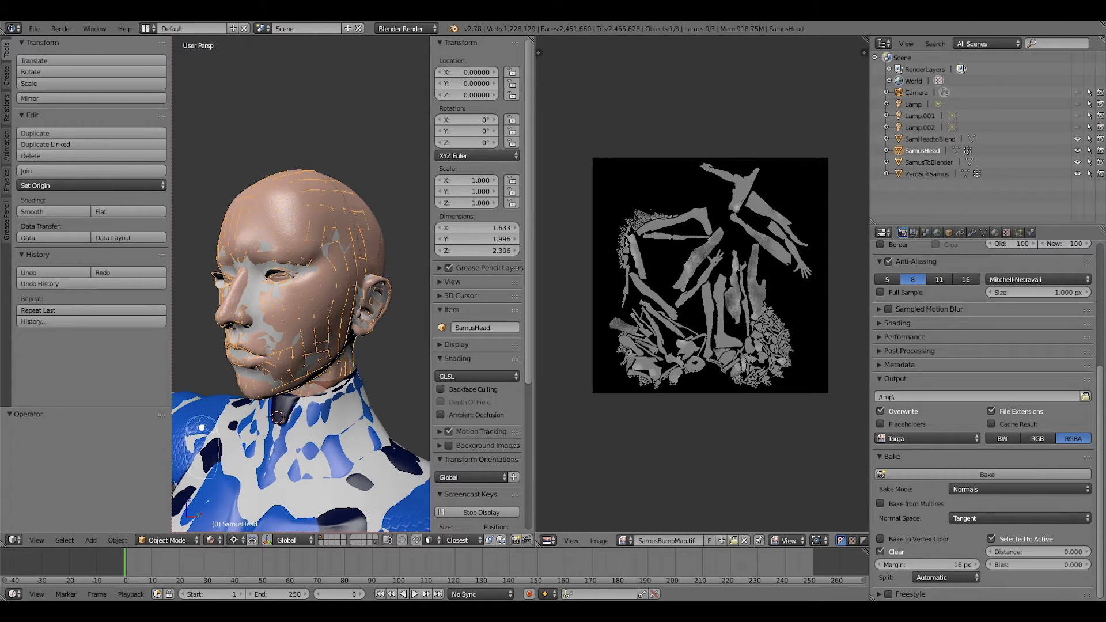
Enter Edit Mode on SamusHead and select the whole mesh to display its UV layout.
key(Tab)
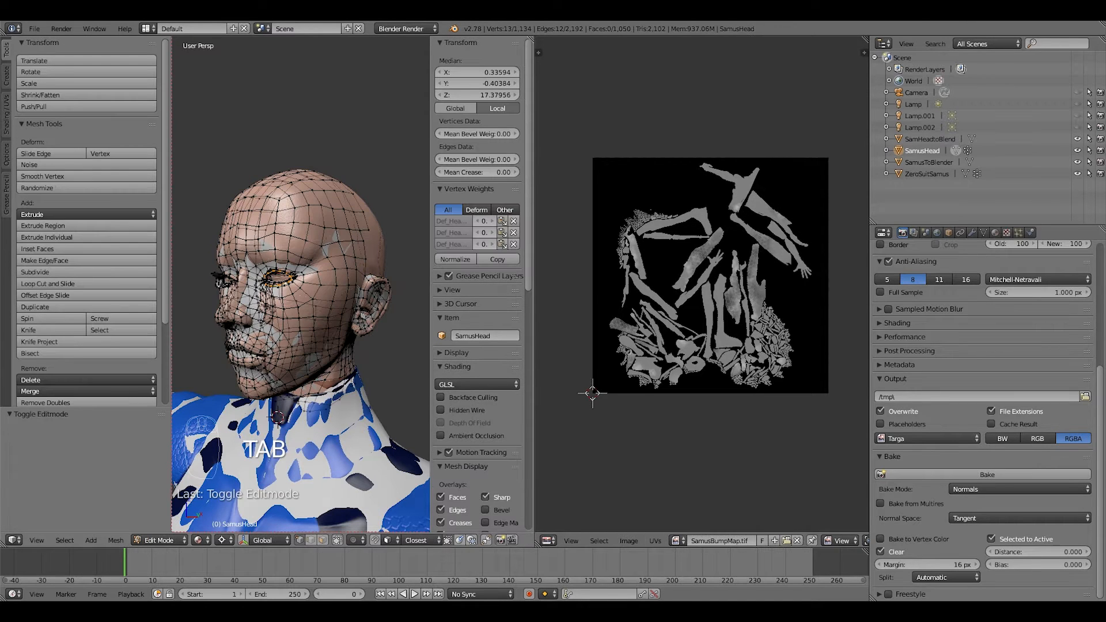
key(a)
key(a)
key(a)
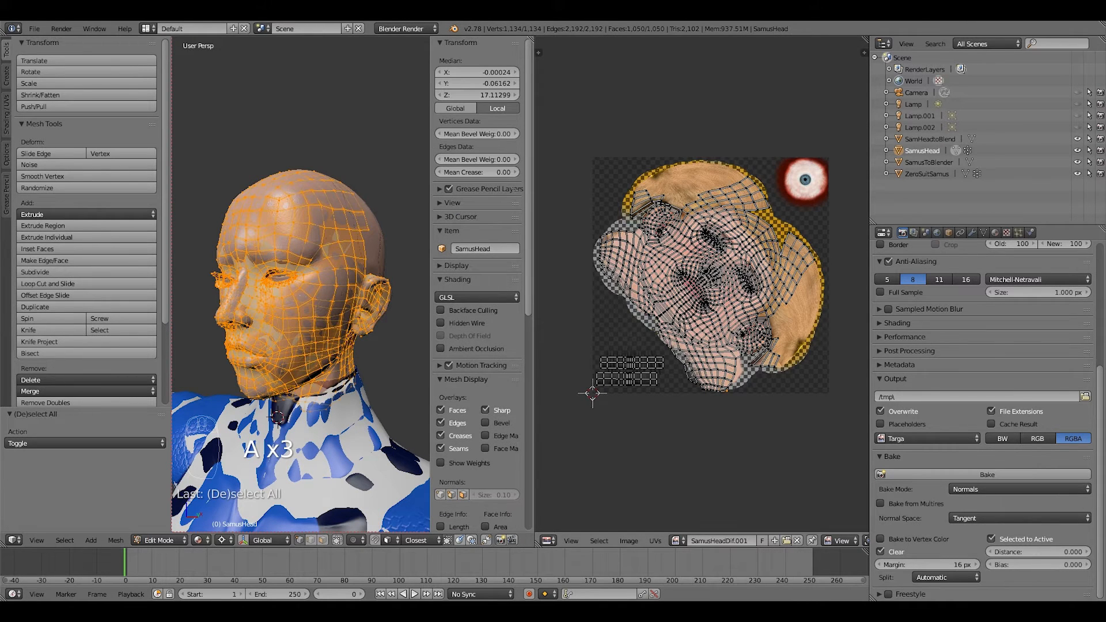
scroll(703, 276, up, 5)
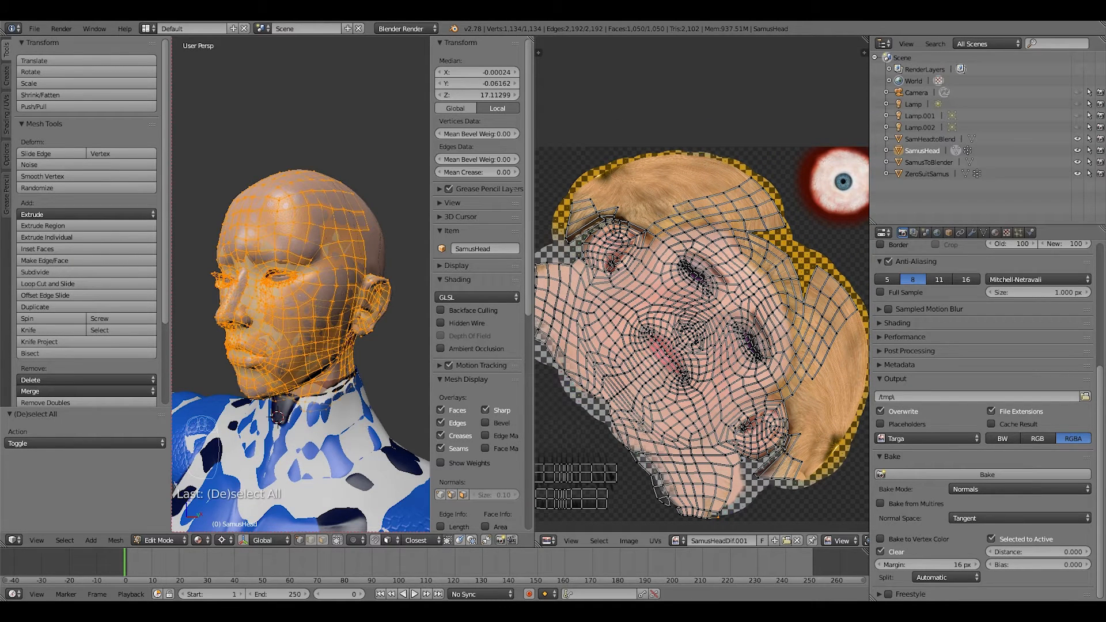
scroll(702, 334, down, 3)
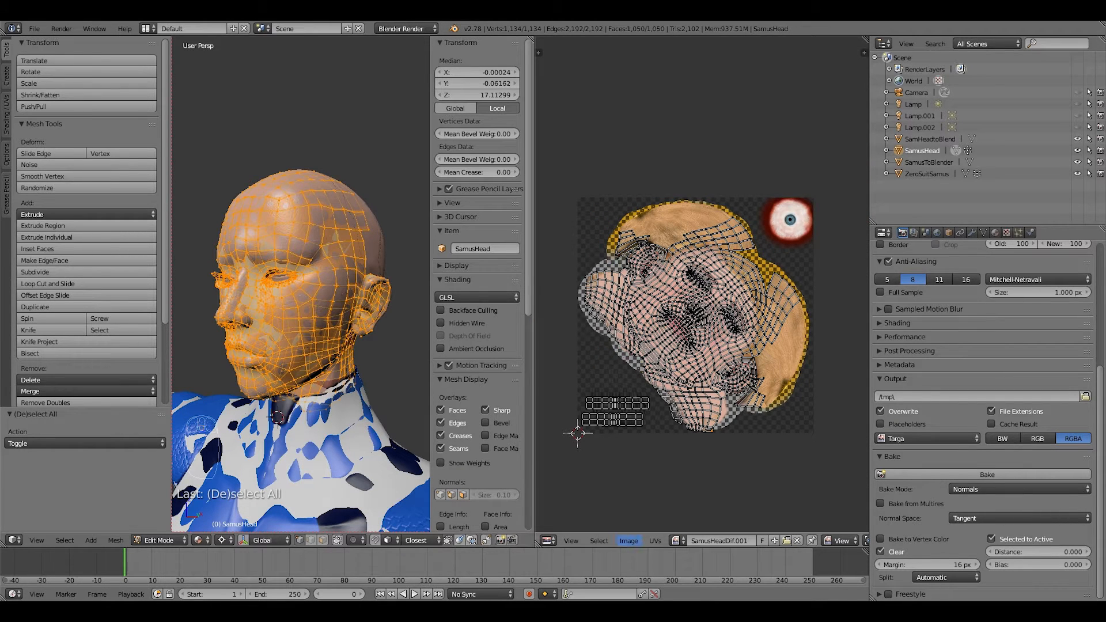
Start a new image in the UV/Image Editor and set its width to 1024 px.
click(629, 542)
click(662, 526)
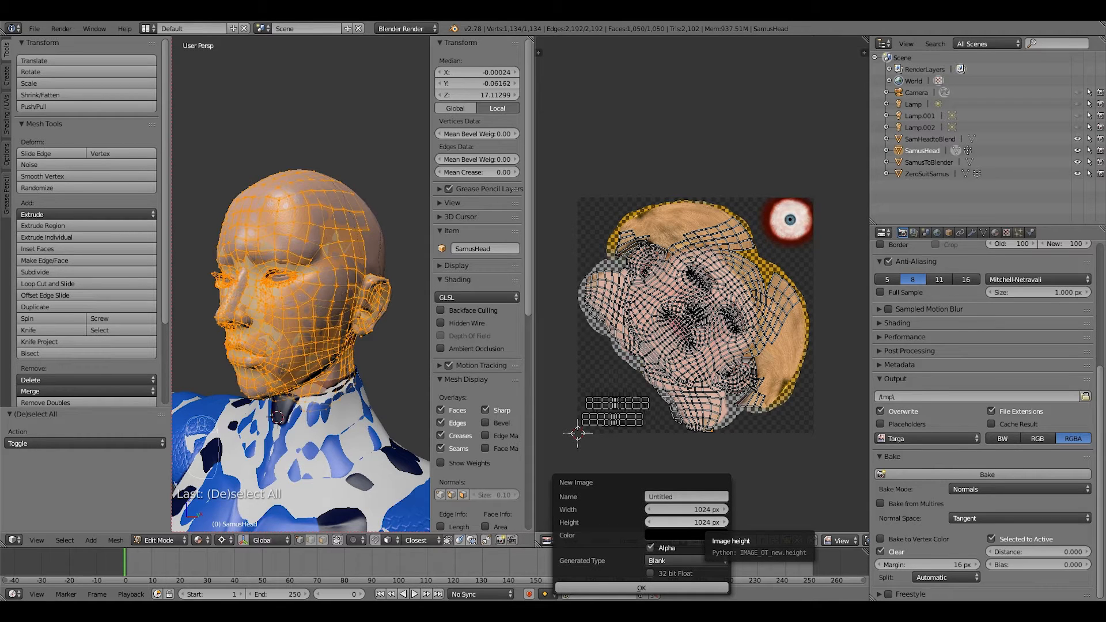
click(694, 510)
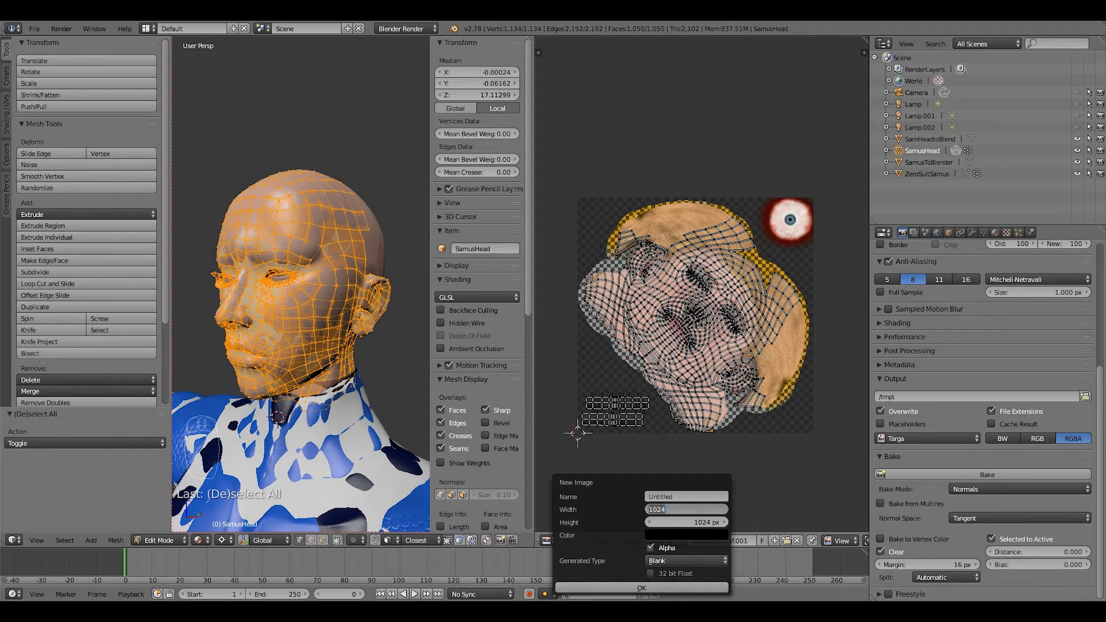
text(2048)
key(ctrl+a)
text(4)
key(ctrl+a)
text(2048)
key(BackSpace)
key(BackSpace)
key(BackSpace)
text(1)
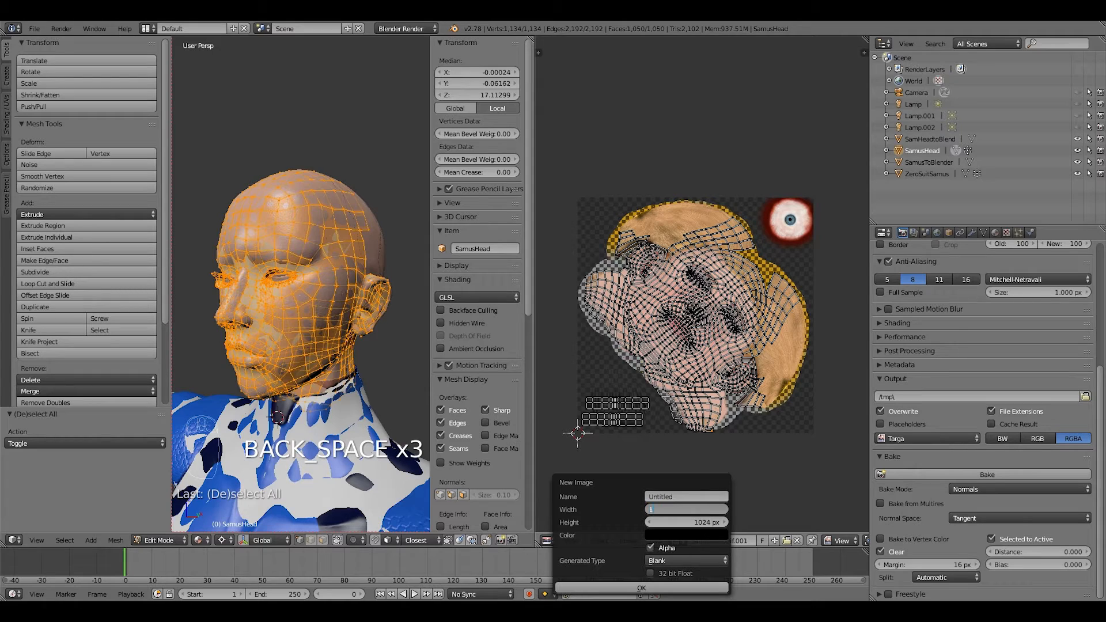
text(024)
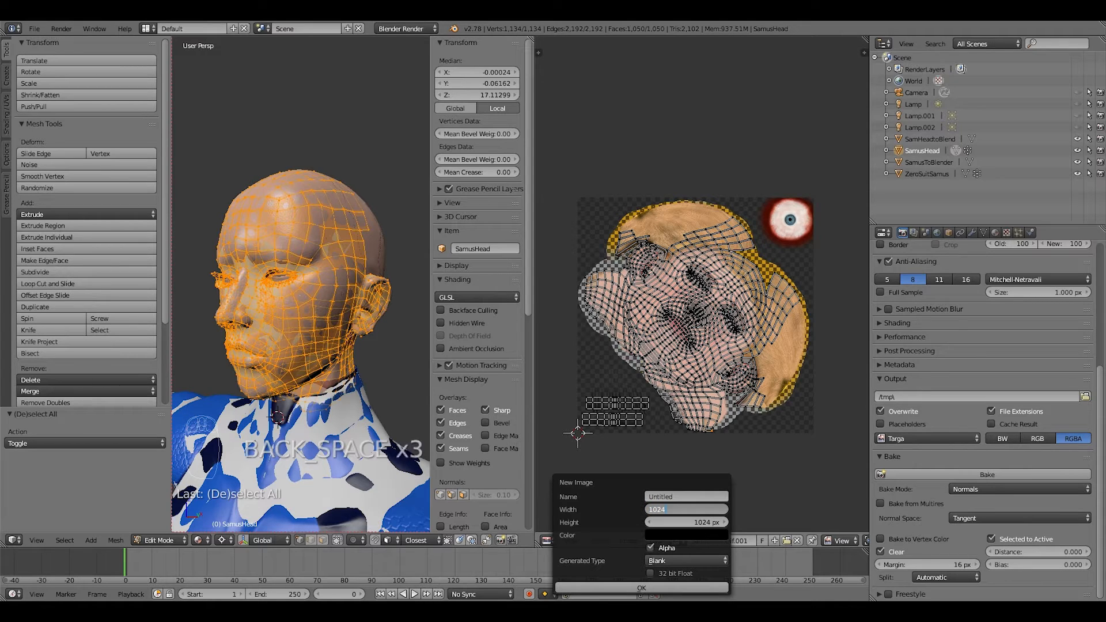
key(Return)
Set the new image's generated type to UV Grid without alpha, name it NewFace and create it.
click(685, 561)
key(Up)
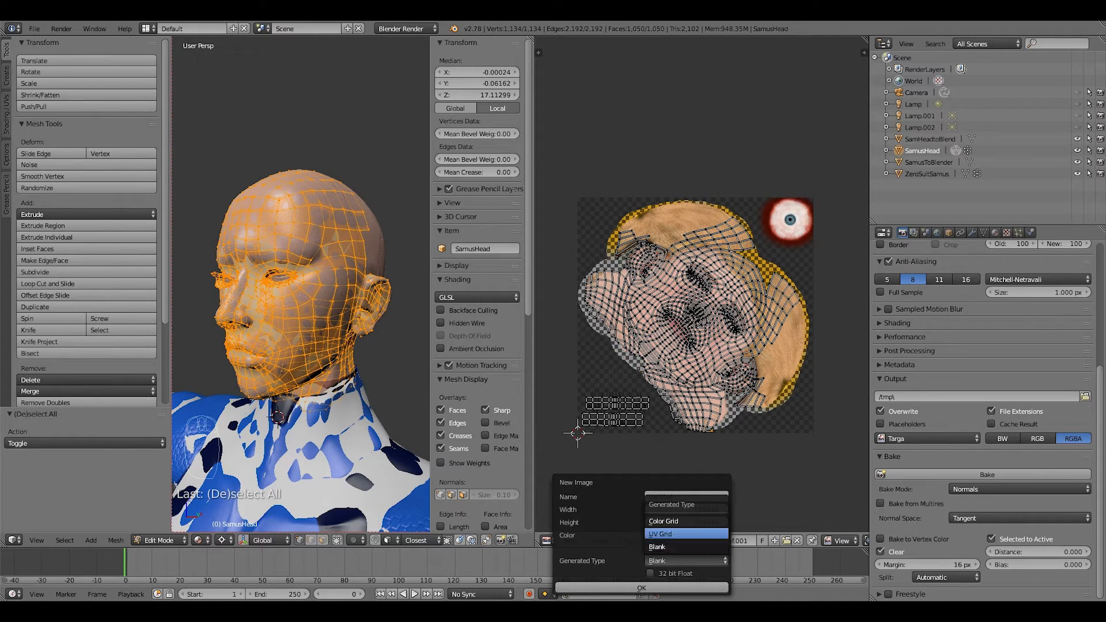
key(Return)
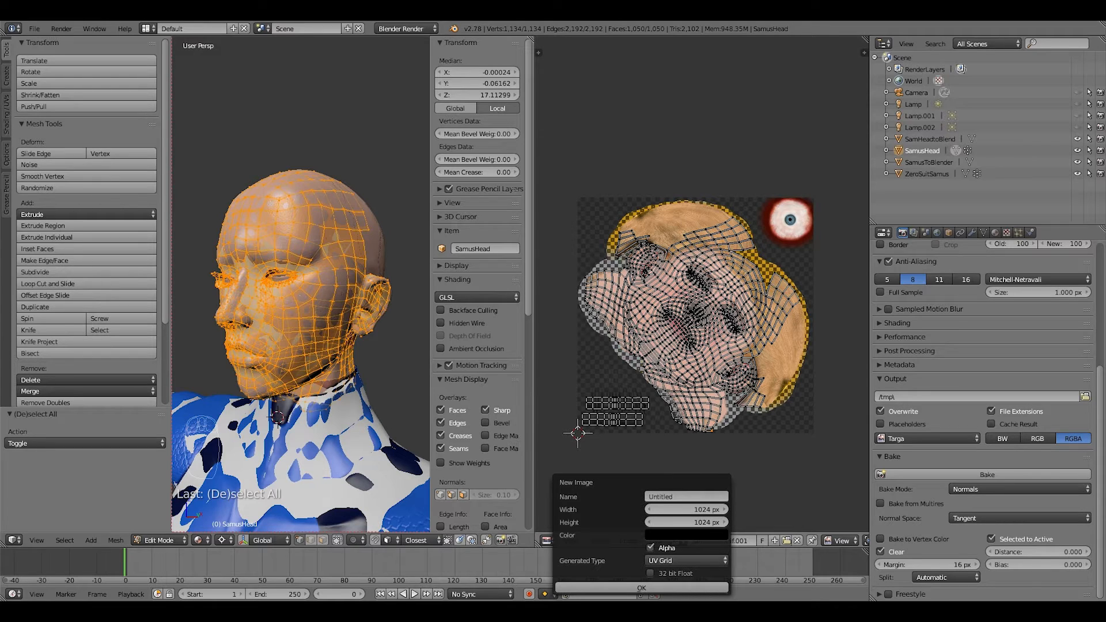
click(652, 548)
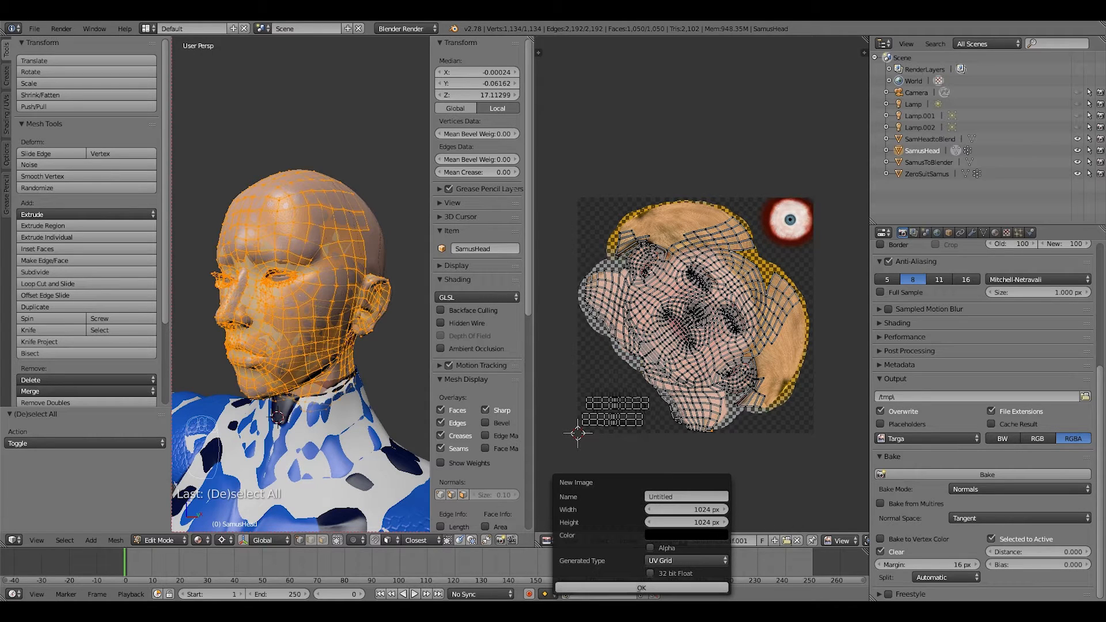
click(686, 496)
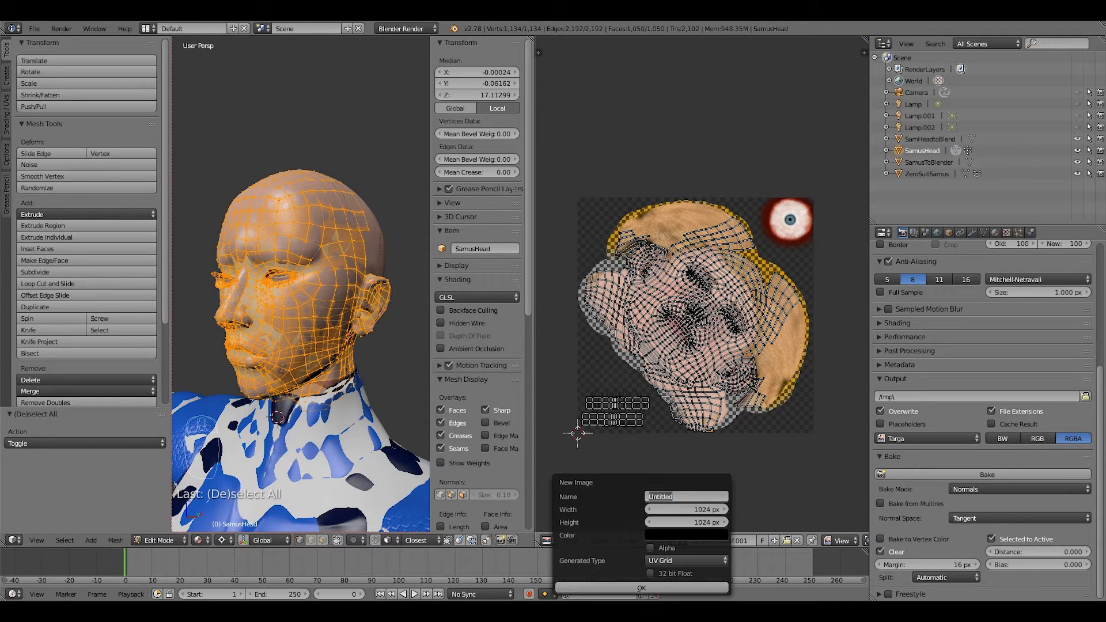
text(NewFace)
key(Return)
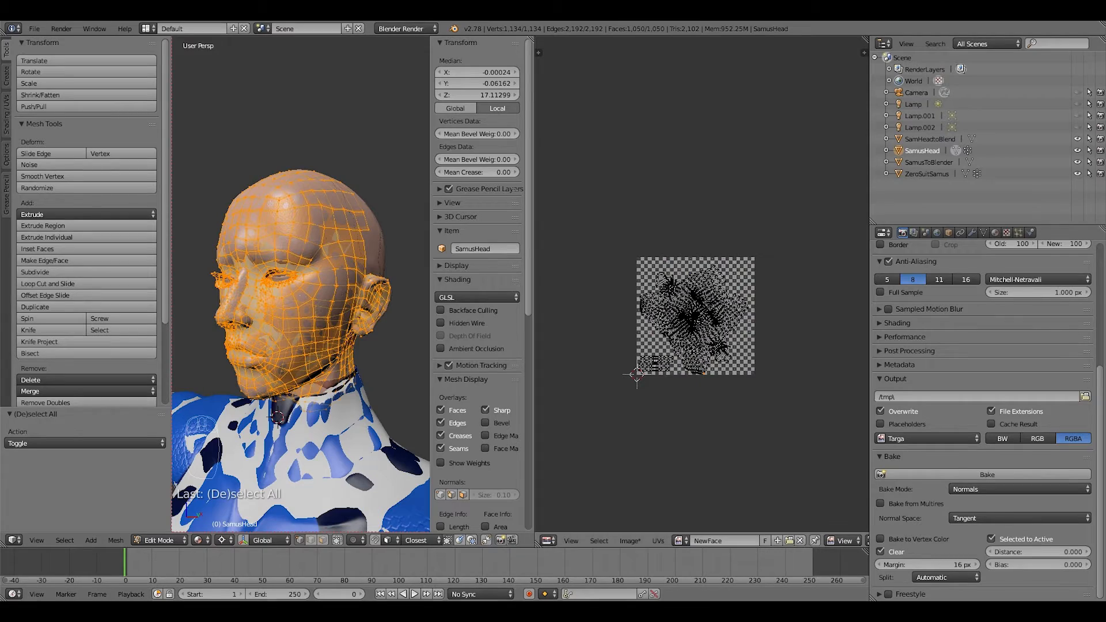
Select all of the head's UVs over the NewFace image.
scroll(697, 369, up, 5)
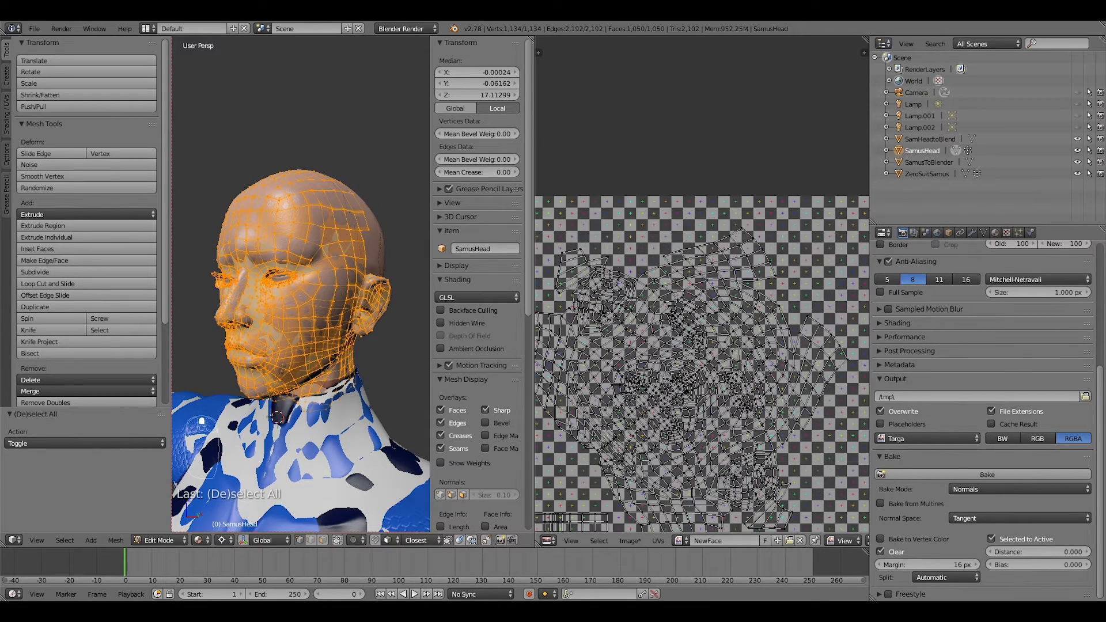
scroll(697, 369, down, 4)
scroll(698, 369, up, 4)
scroll(697, 369, down, 4)
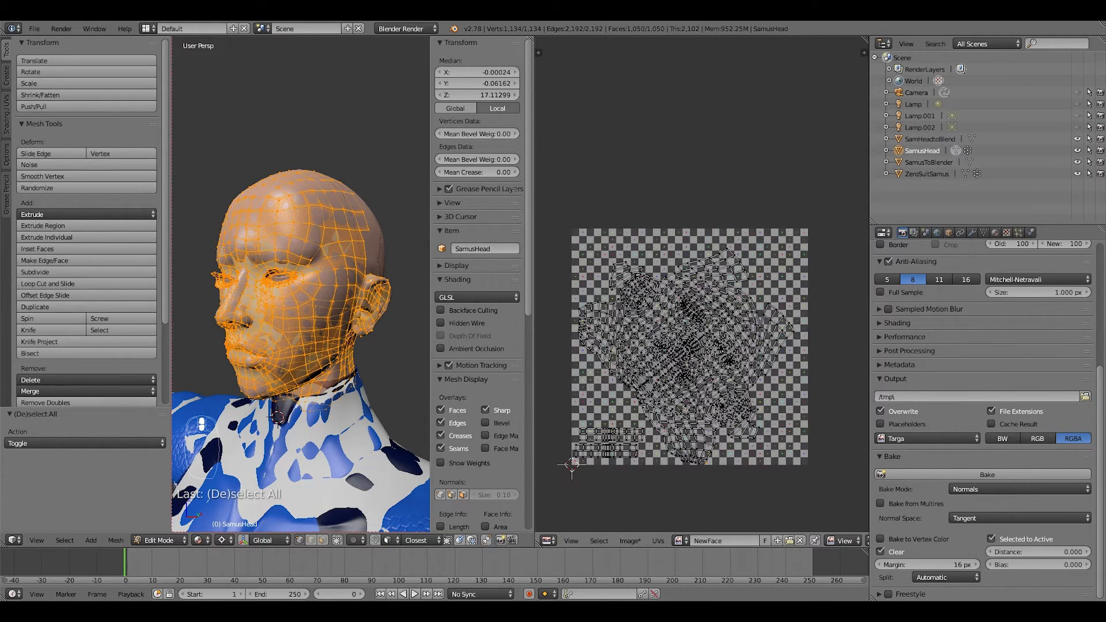
key(a)
key(a)
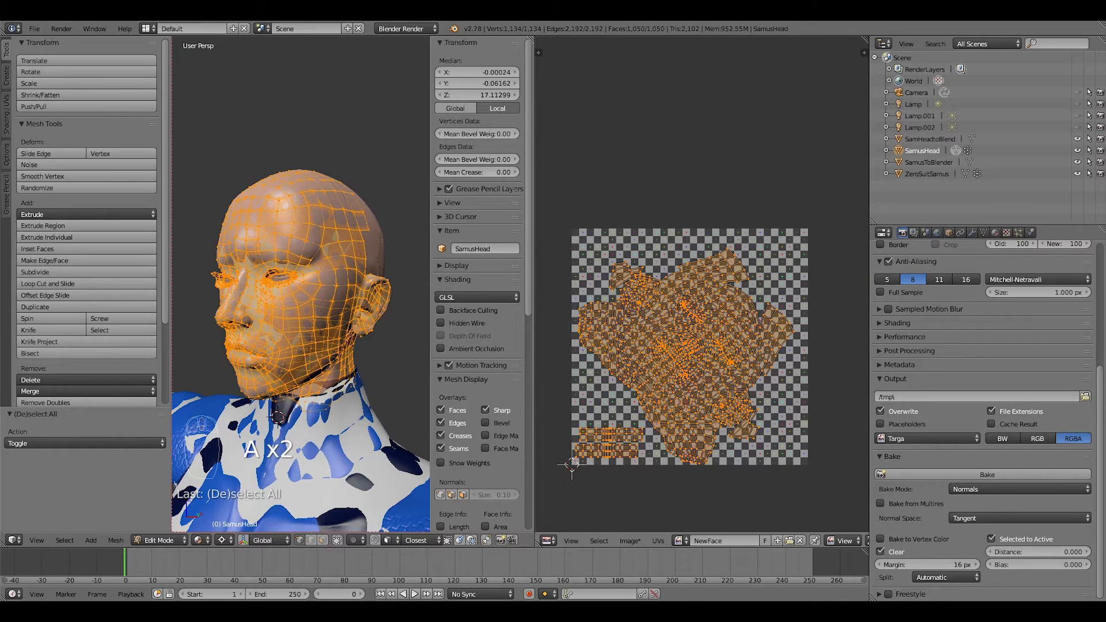
Unwrap the whole SamusHead mesh with the standard Unwrap operation.
key(u)
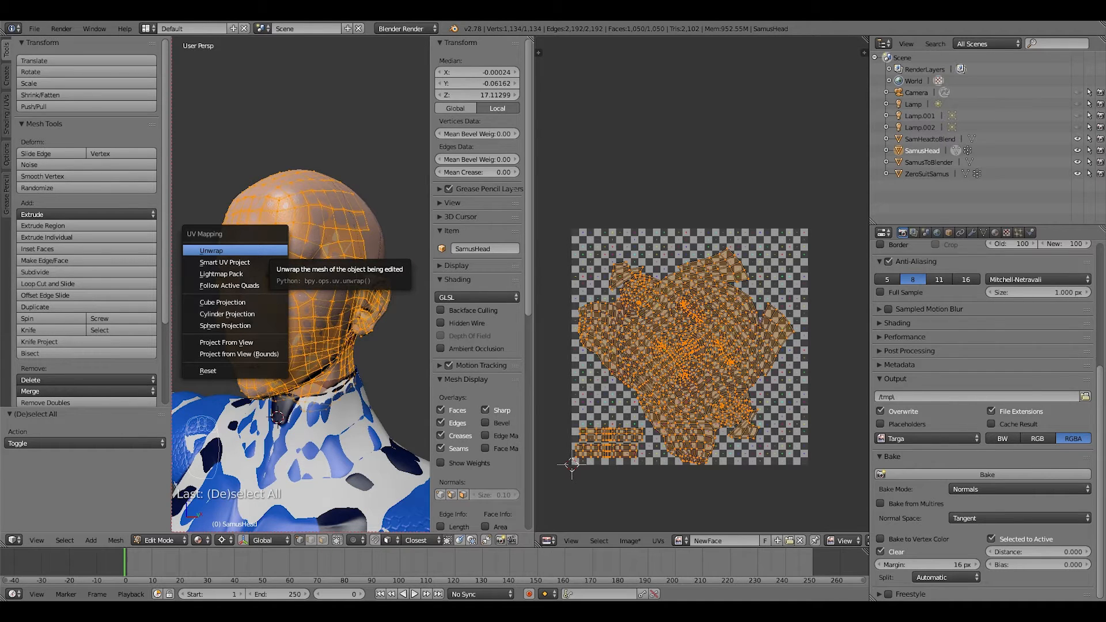
key(Escape)
key(u)
click(267, 251)
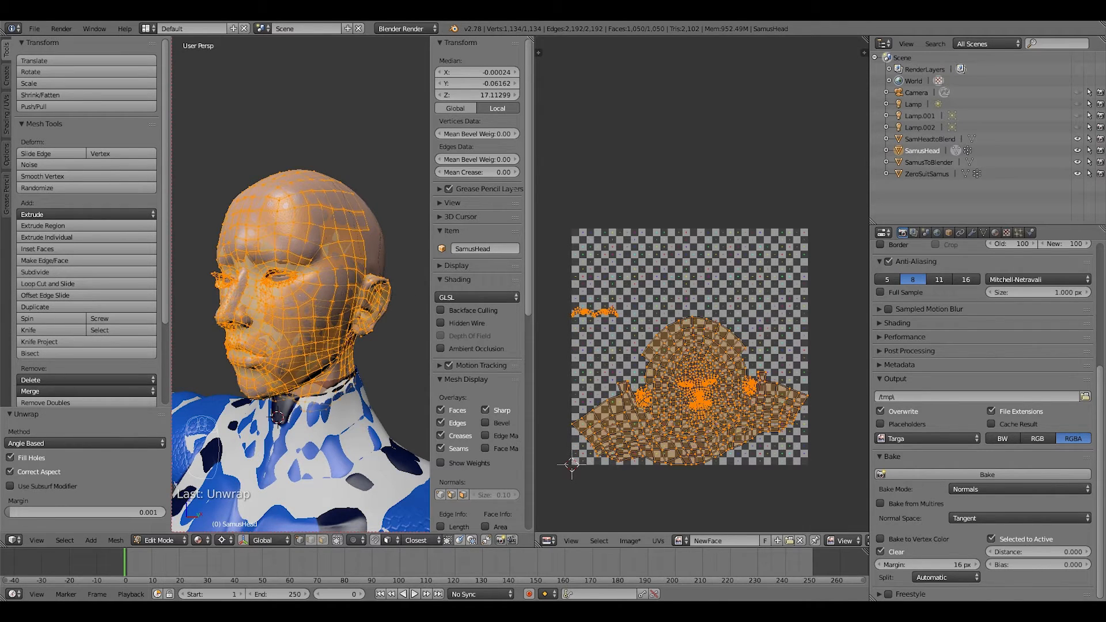
Select the small strip-shaped UV islands and move them above the NewFace image, about 0.044 in X and 0.47 in Y.
scroll(701, 444, up, 2)
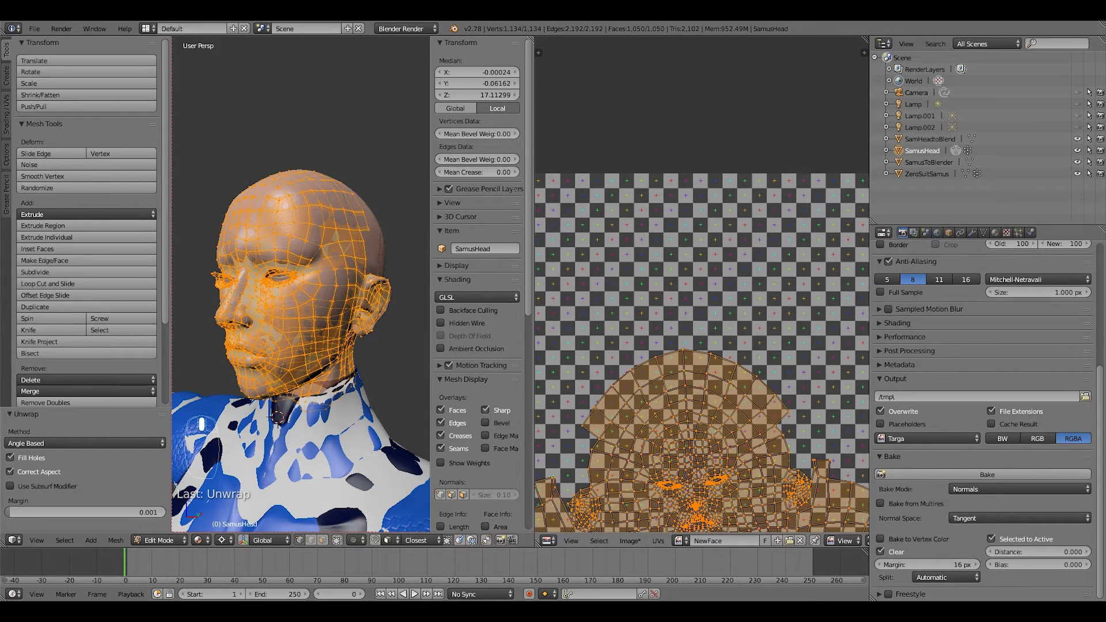
scroll(701, 443, up, 2)
scroll(701, 443, down, 4)
middle_drag(663, 346, 737, 443)
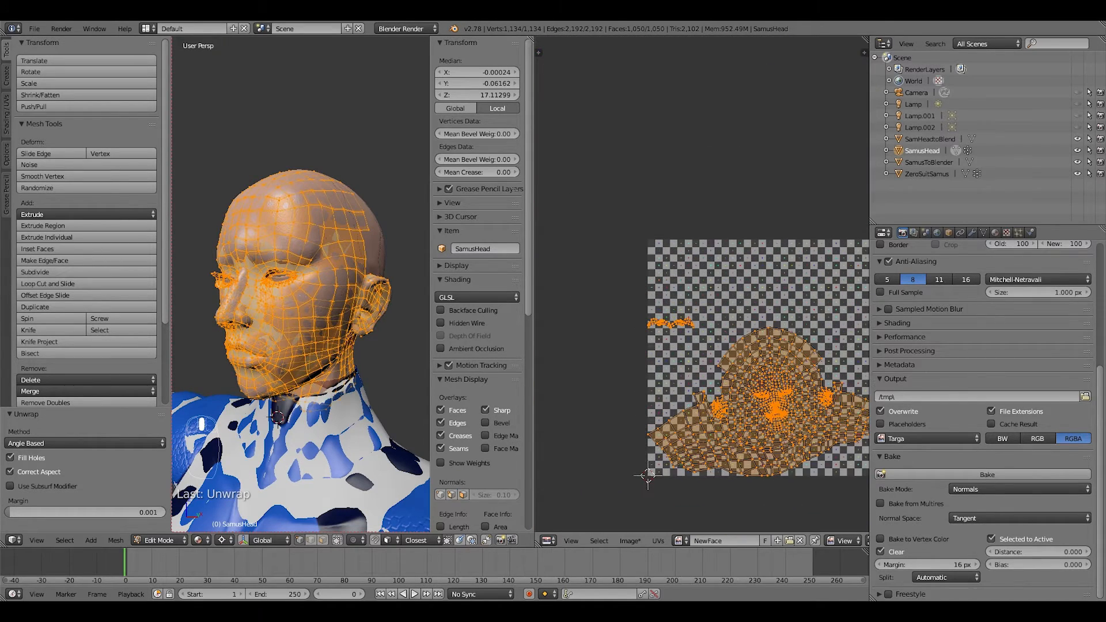
key(a)
key(b)
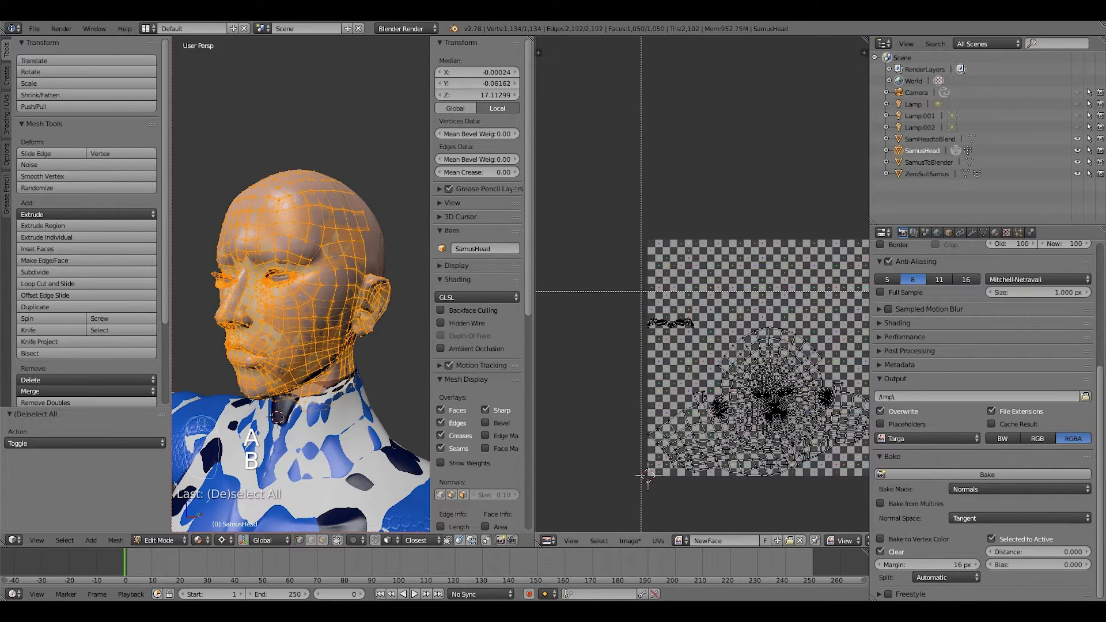
drag(641, 292, 692, 321)
key(g)
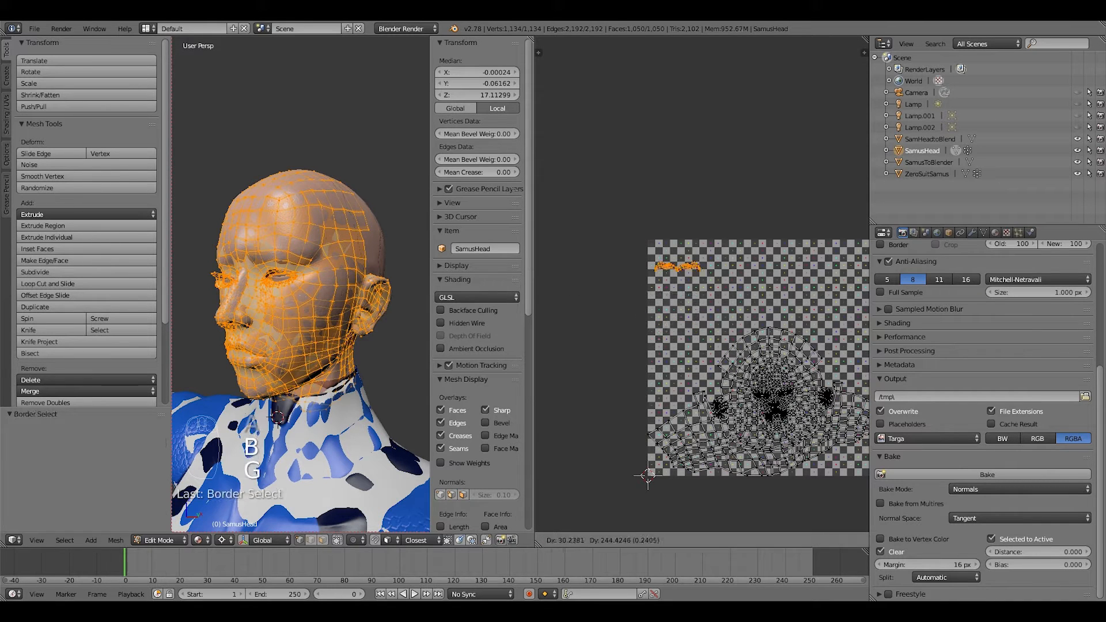
click(701, 212)
scroll(779, 377, up, 4)
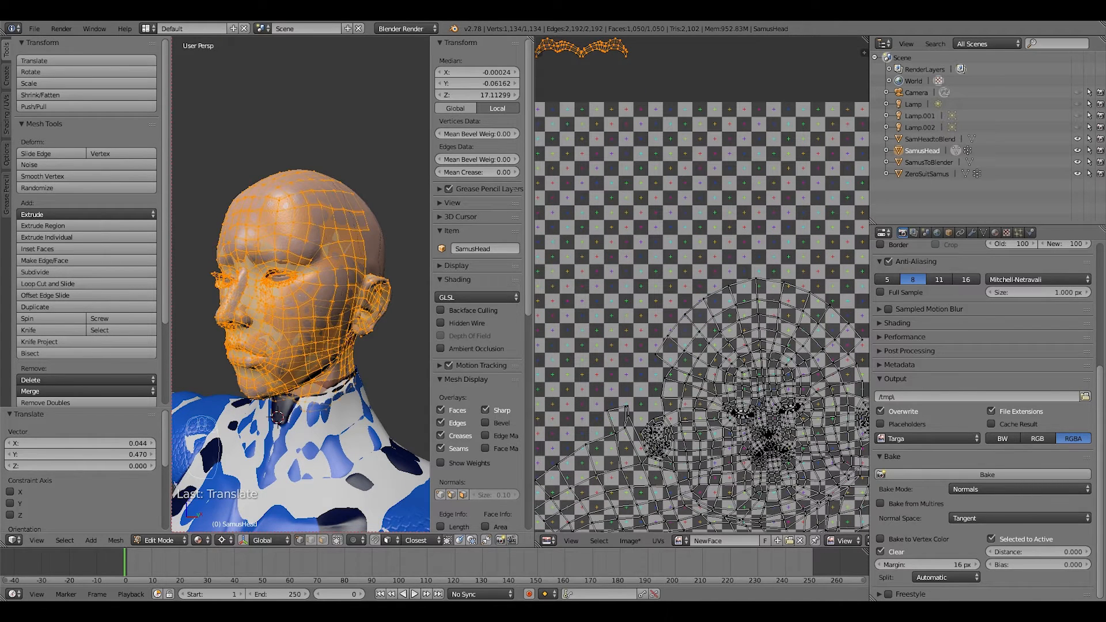
Hide the SamHeadtoBlend object and add a new texture to the SamusHead material using the NewFace image.
click(1077, 139)
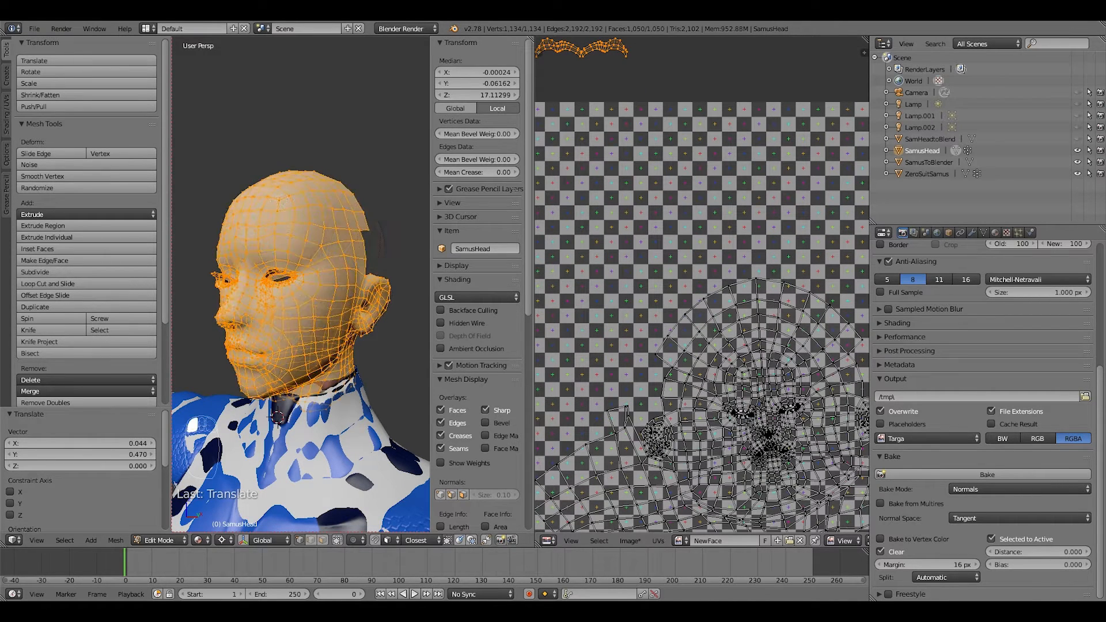
click(995, 233)
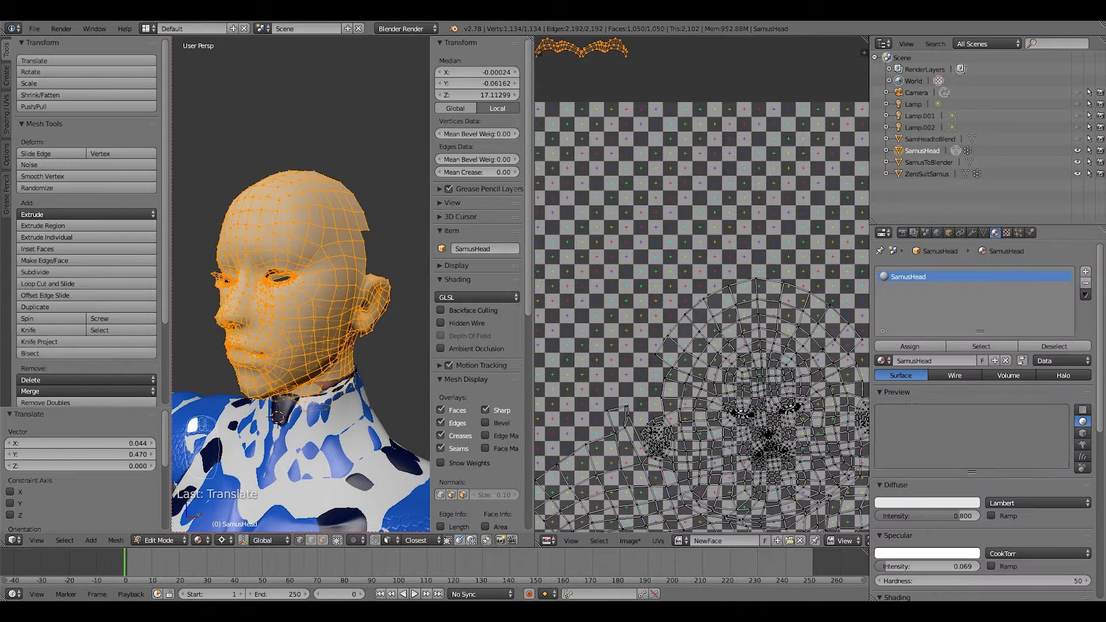
click(1006, 233)
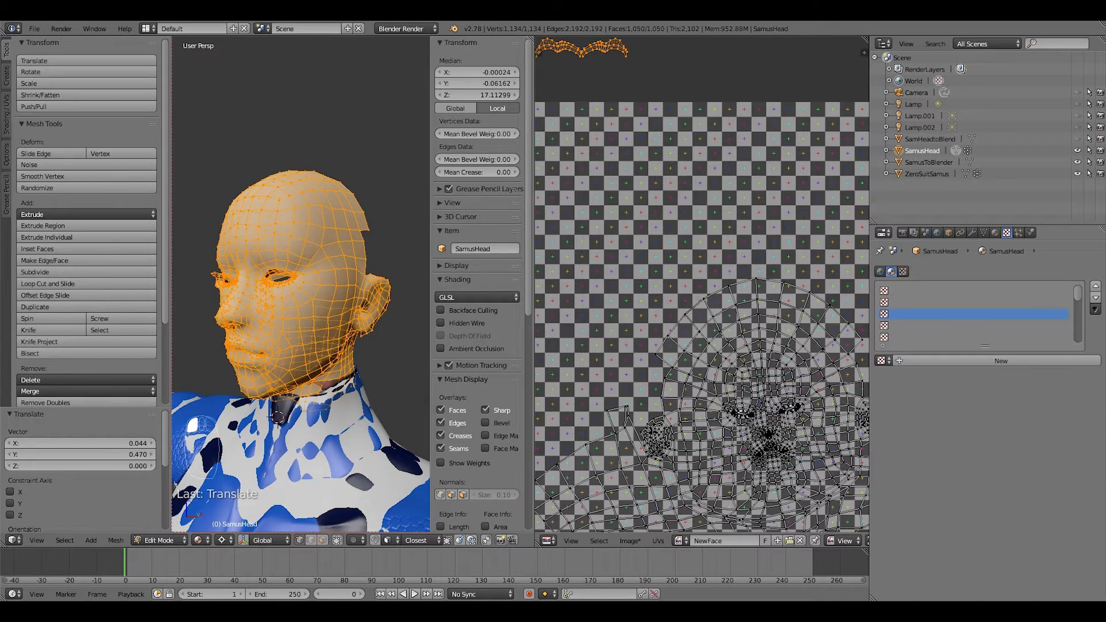
click(1001, 361)
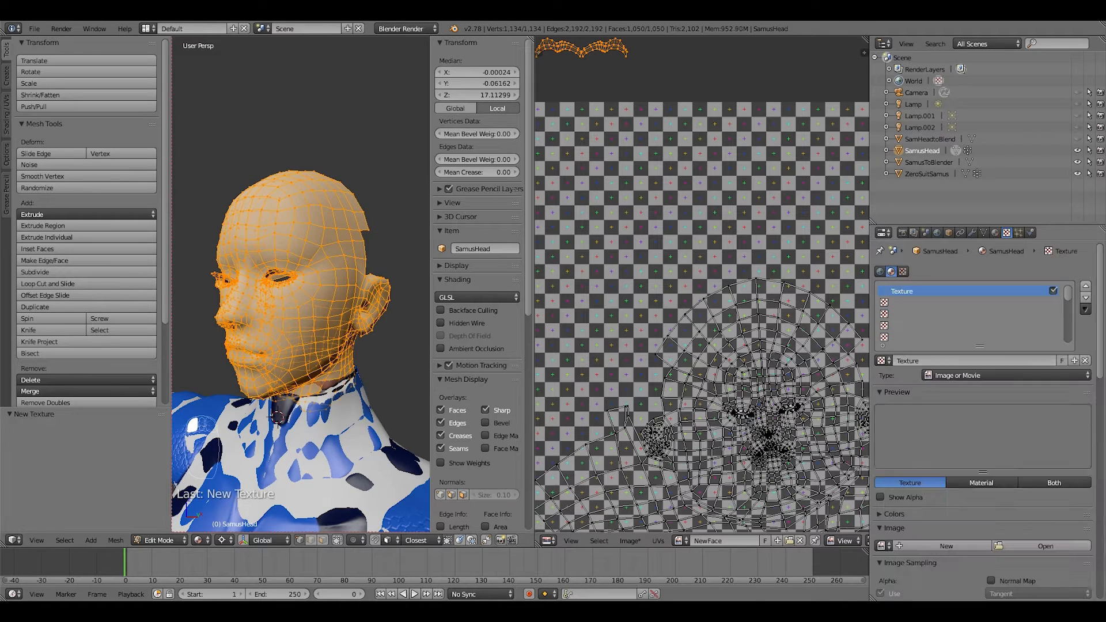
click(884, 546)
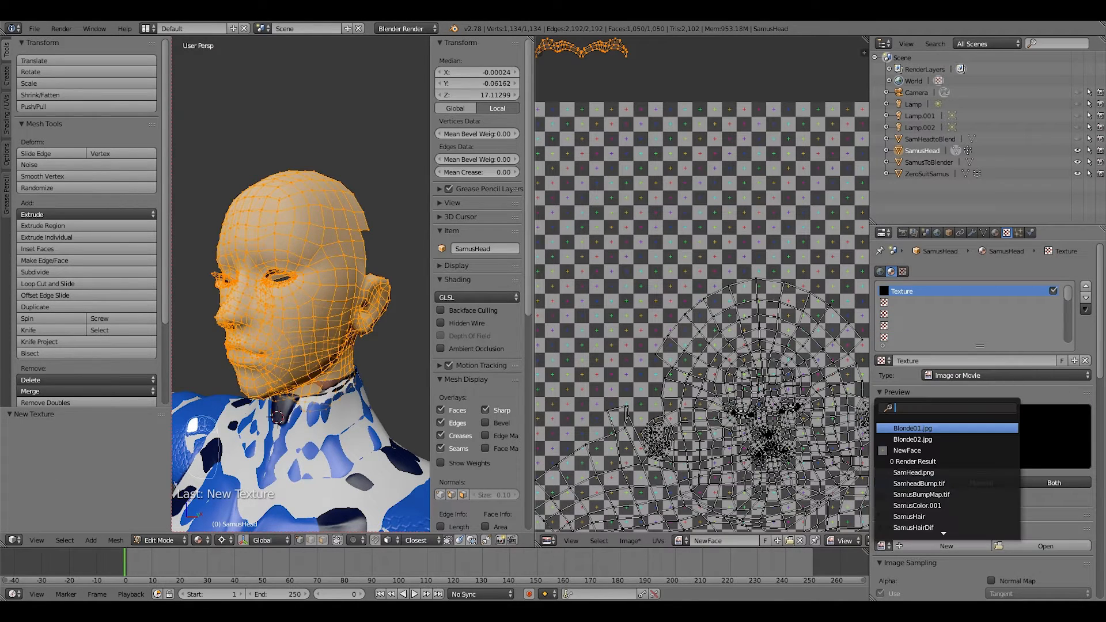
click(908, 451)
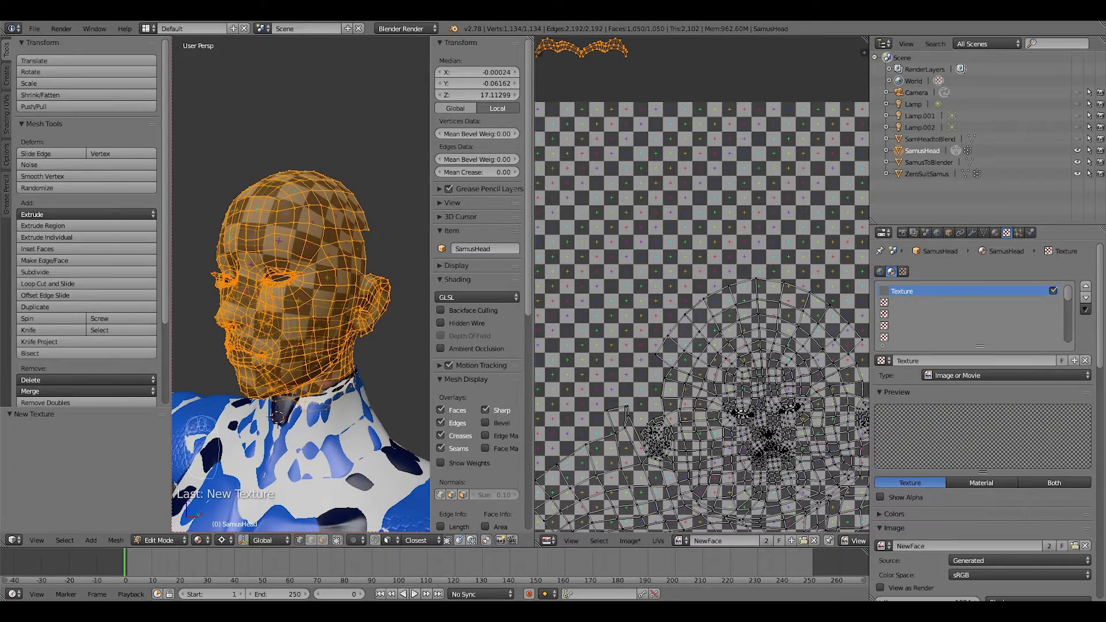
Deselect the mesh and examine the checker pattern on the head from the side and front for stretching.
middle_drag(300, 323, 228, 329)
scroll(300, 284, up, 2)
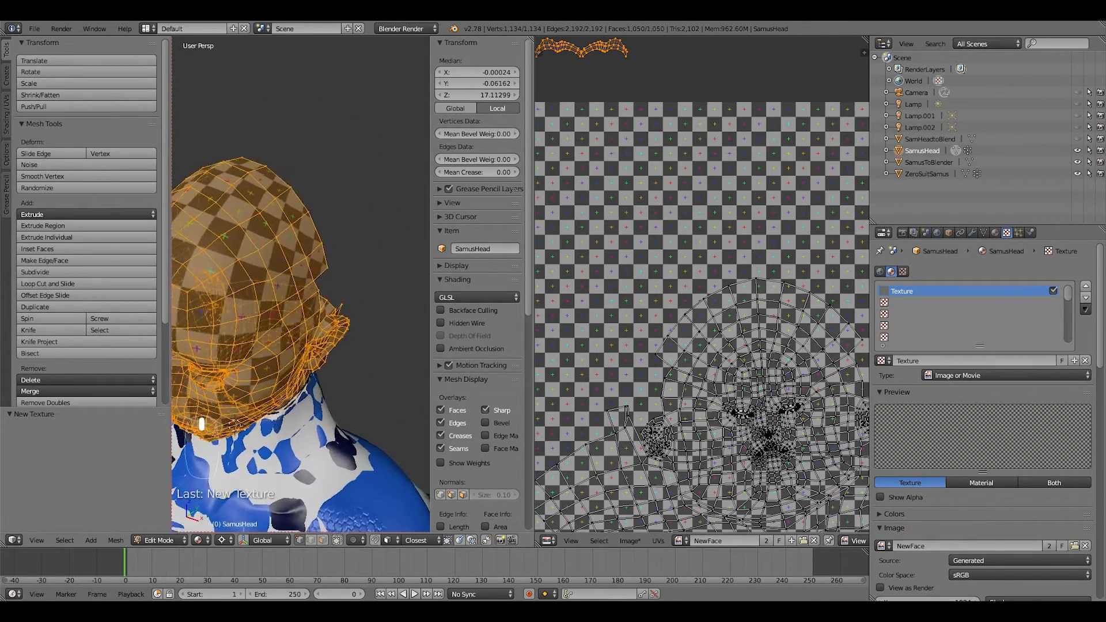
middle_drag(201, 424, 281, 404)
middle_drag(337, 330, 279, 368)
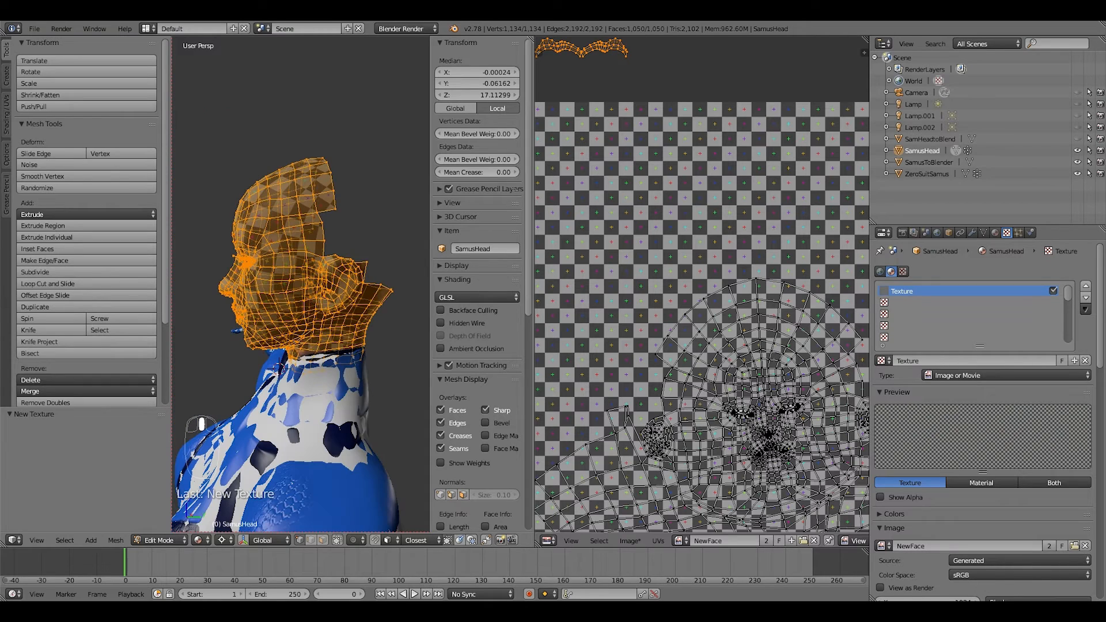
key(a)
scroll(230, 431, up, 8)
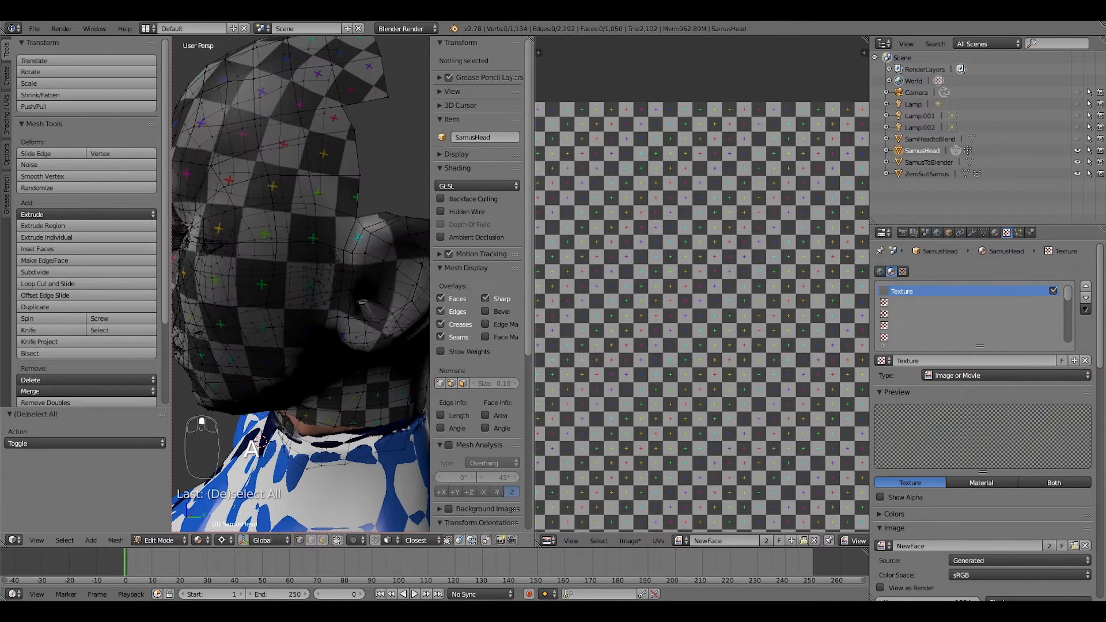
middle_drag(312, 288, 424, 277)
scroll(301, 284, down, 4)
scroll(301, 284, up, 3)
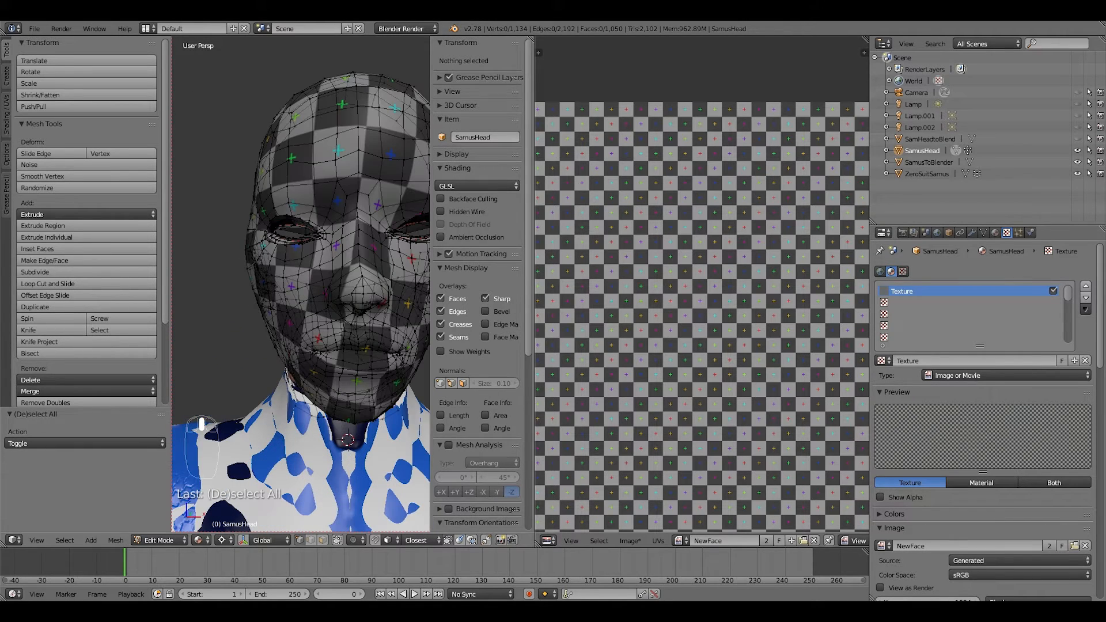
scroll(301, 284, down, 1)
middle_drag(346, 282, 311, 295)
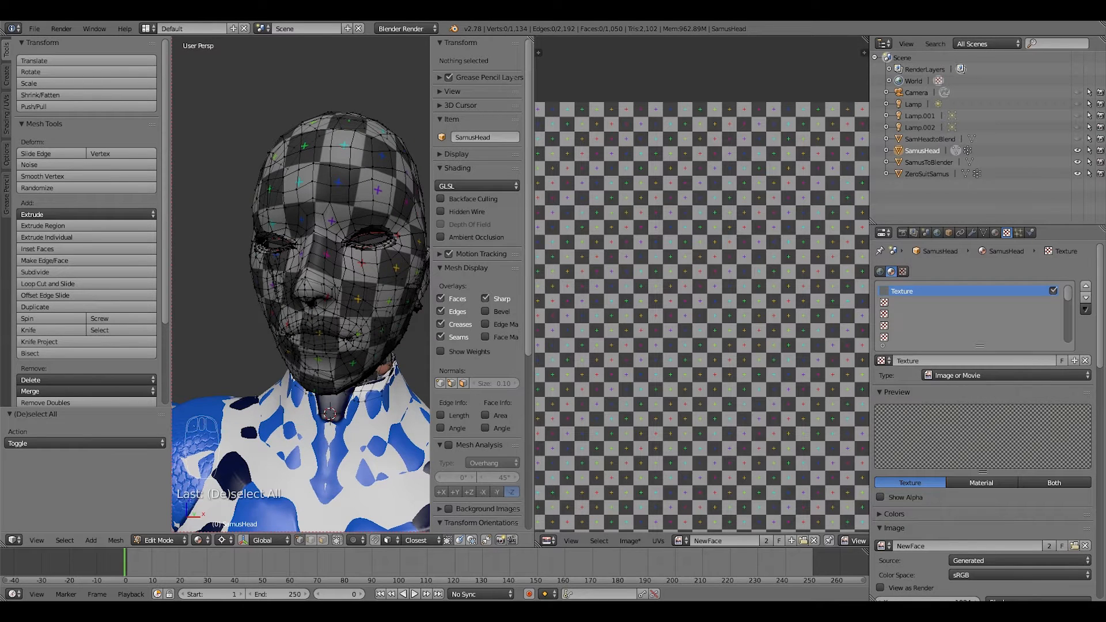
scroll(702, 317, down, 2)
Select the whole head mesh to display its UVs and widen the UV/Image Editor to fit the layout.
key(a)
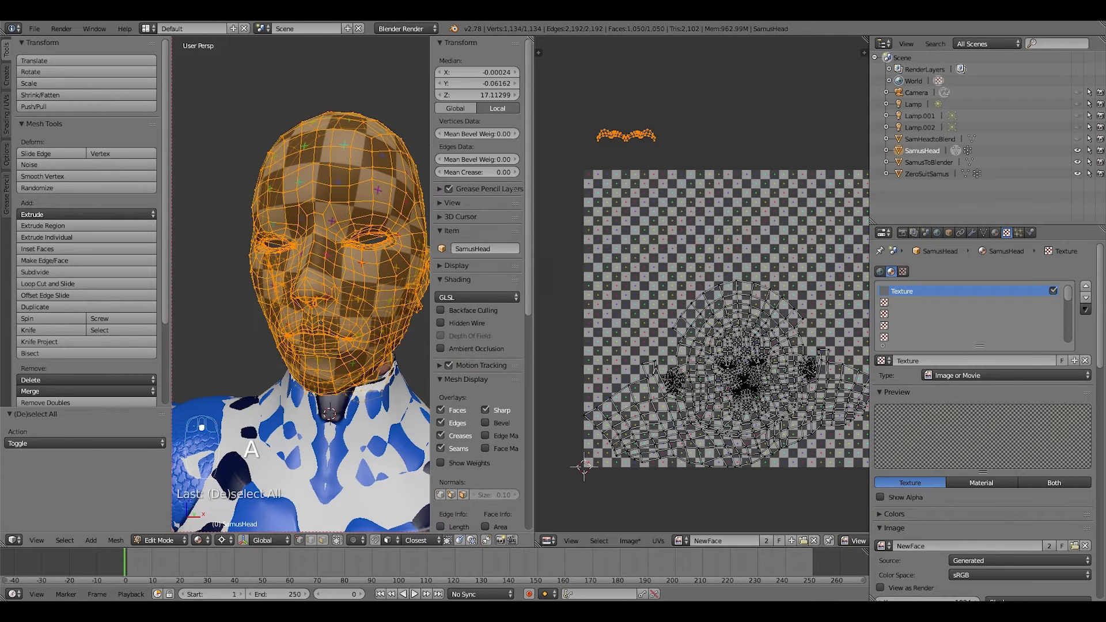
scroll(701, 284, down, 3)
mouse_move(702, 284)
middle_down()
mouse_move(666, 265)
mouse_move(683, 289)
mouse_move(707, 280)
middle_up()
scroll(666, 265, up, 4)
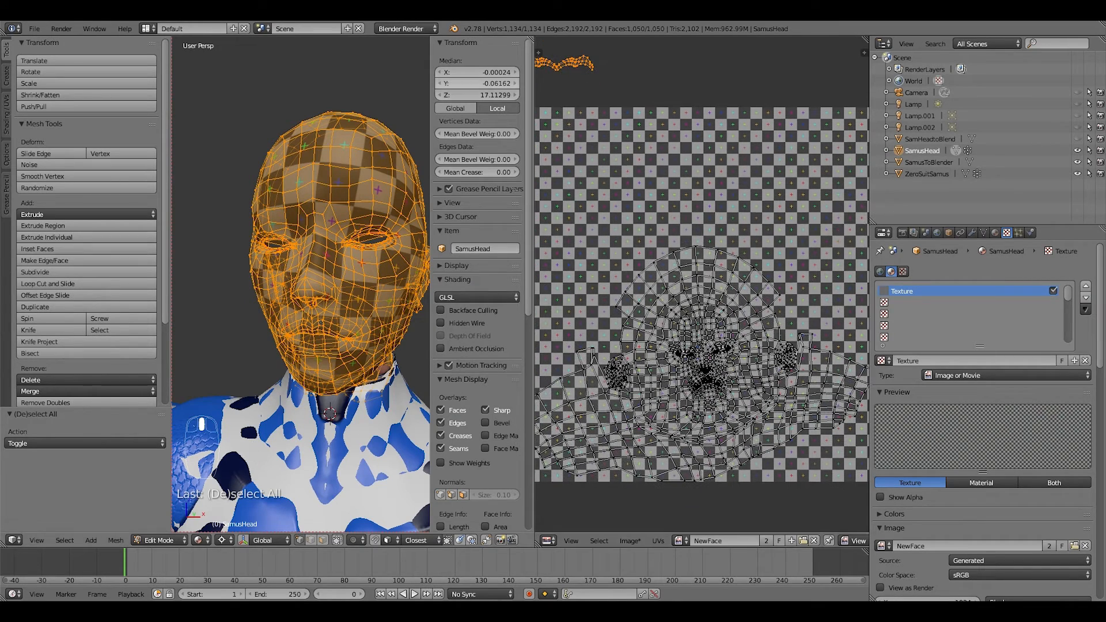
drag(533, 280, 430, 280)
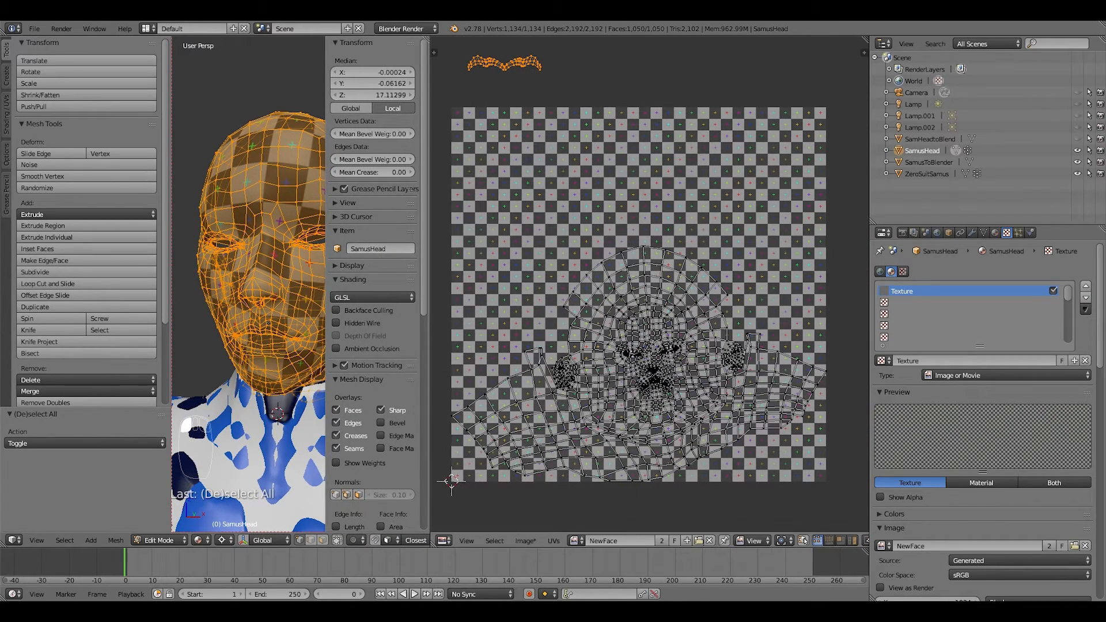
Select all UVs of the head in the UV/Image Editor and deselect them again.
right_click(654, 370)
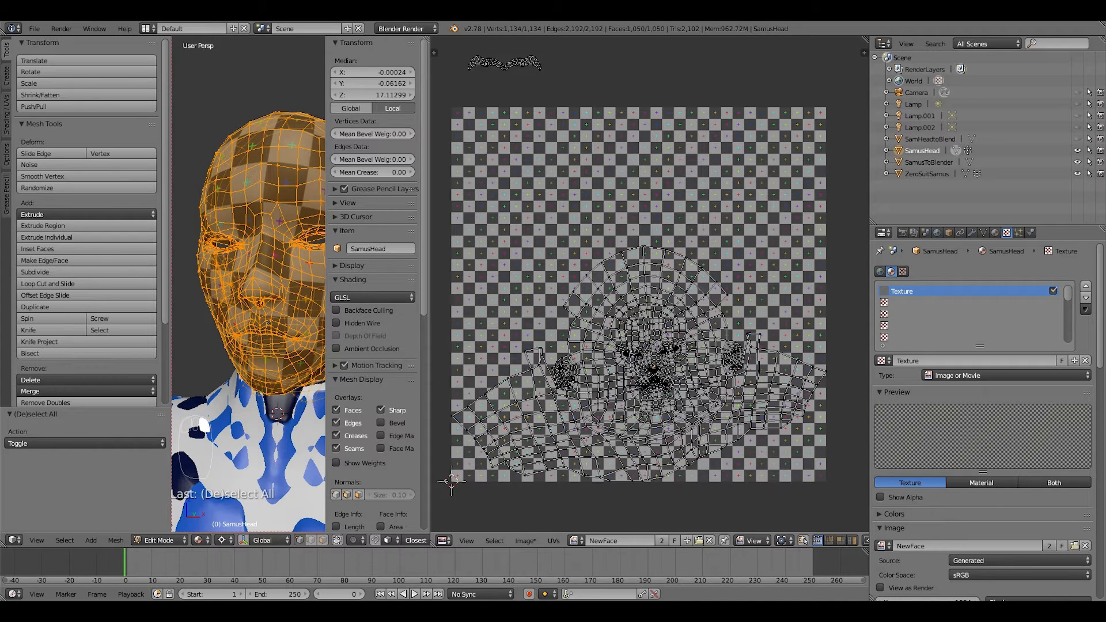
key(a)
key(a)
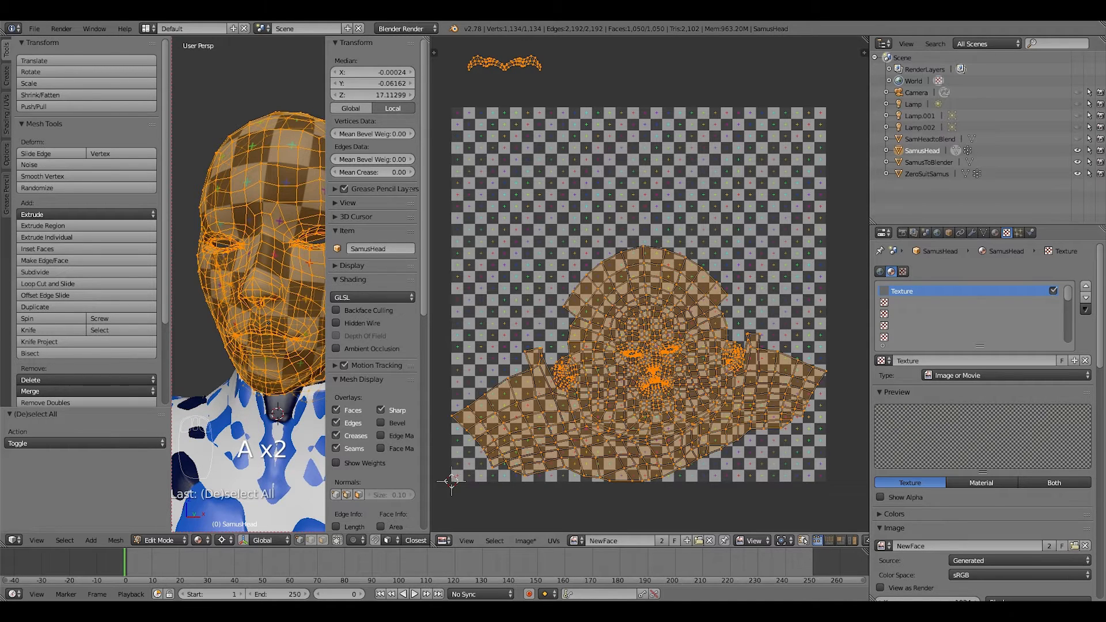
key(a)
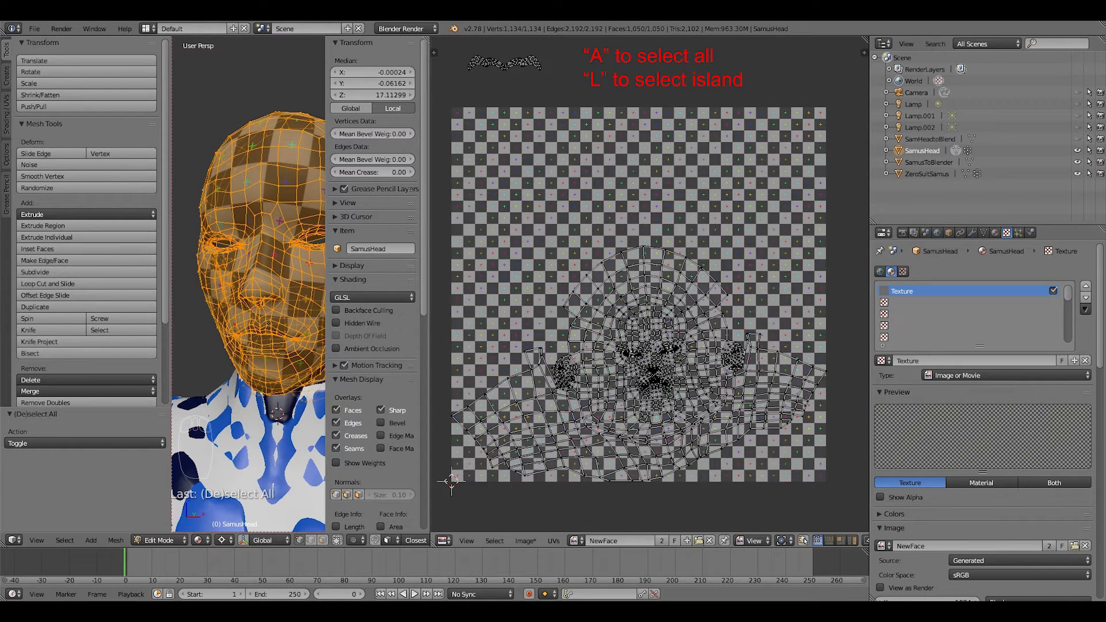
Try selecting the face island and the small strip islands individually, and select all UVs together.
key(l)
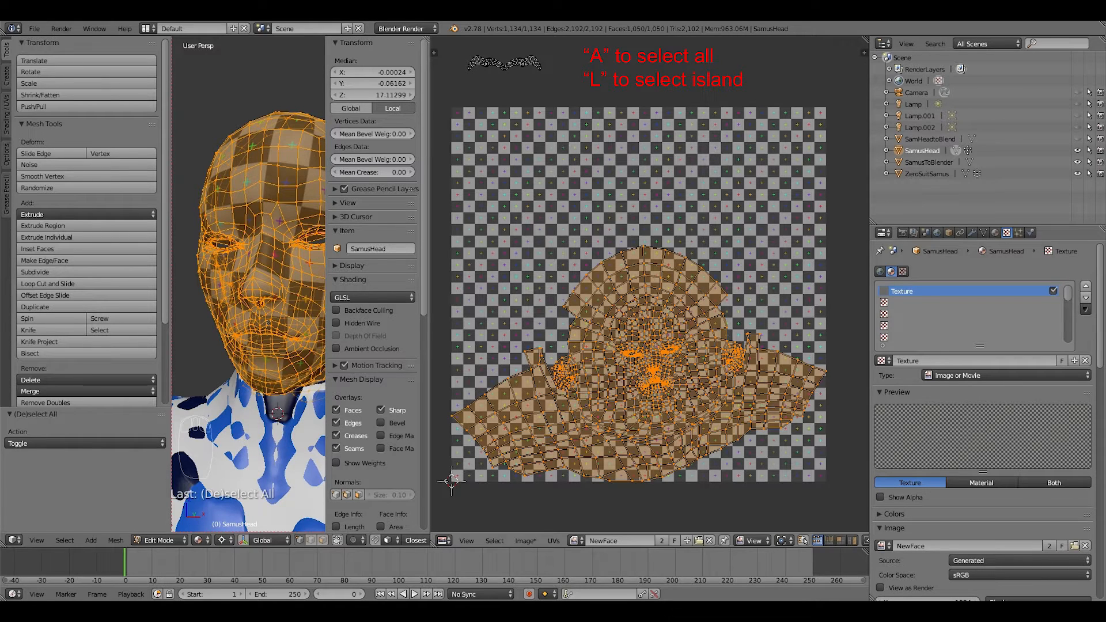
key(l)
key(l)
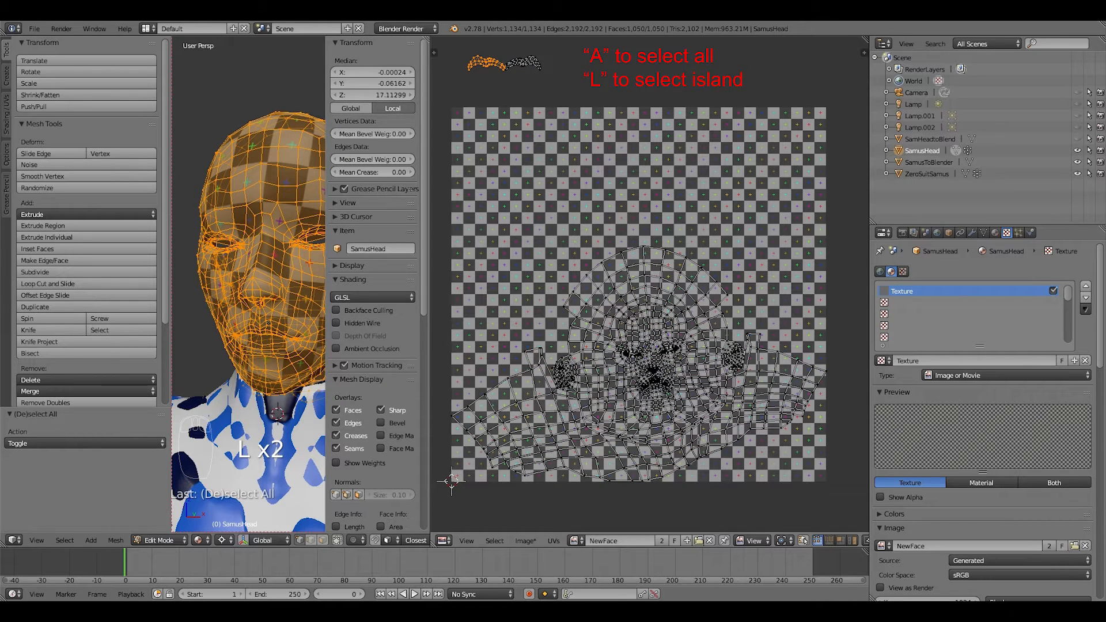
key(l)
key(l)
key(l)
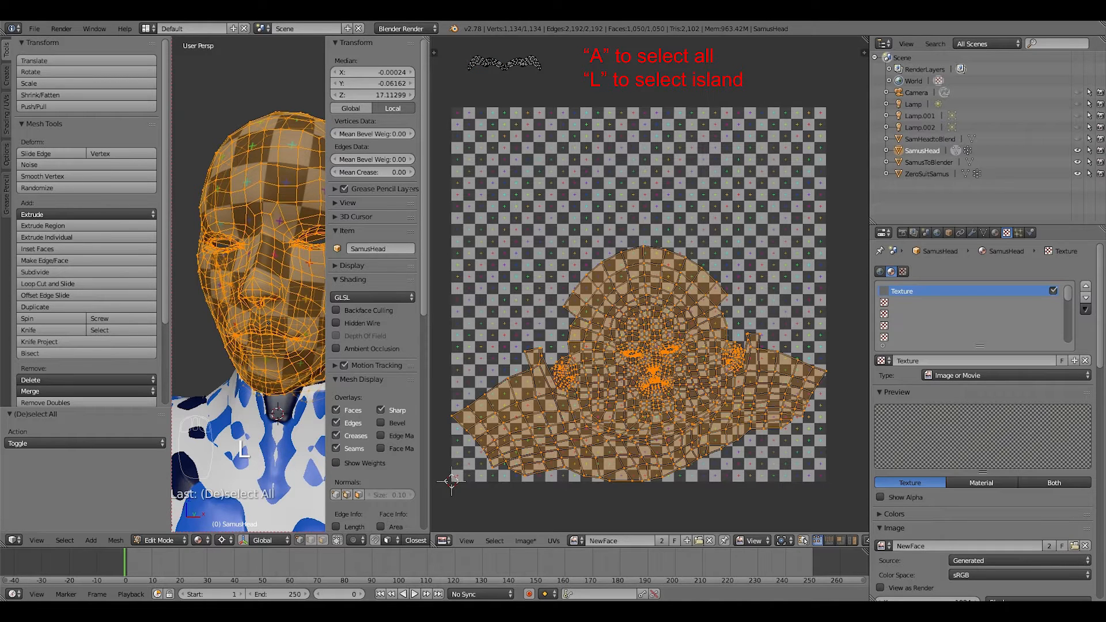
key(a)
key(a)
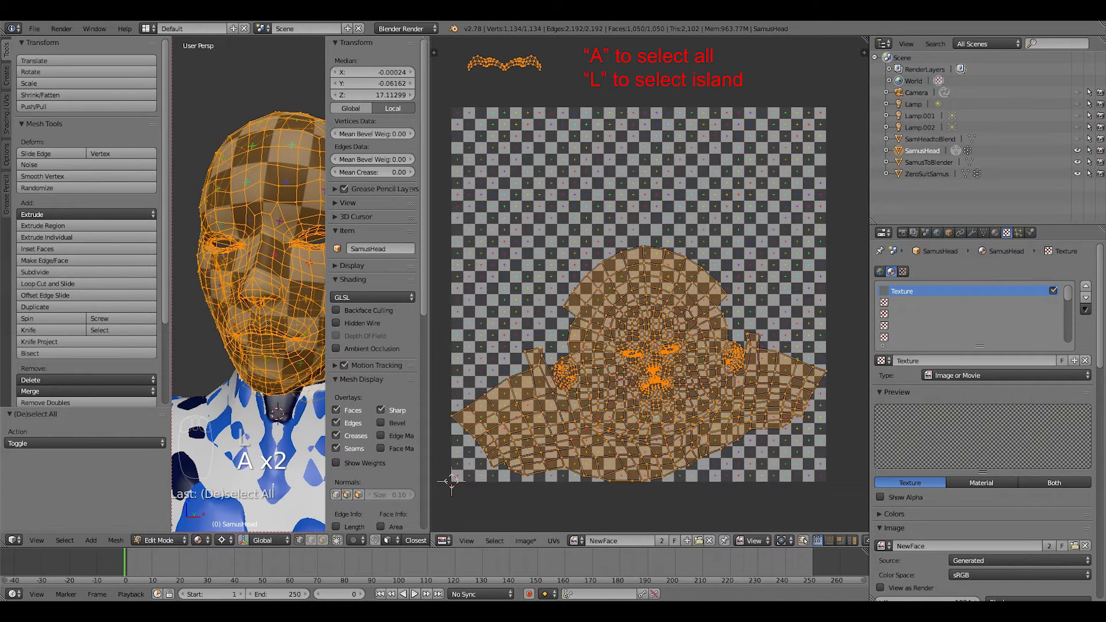
Select the large face UV island and move it by about -0.022 in X and 0.177 in Y.
key(l)
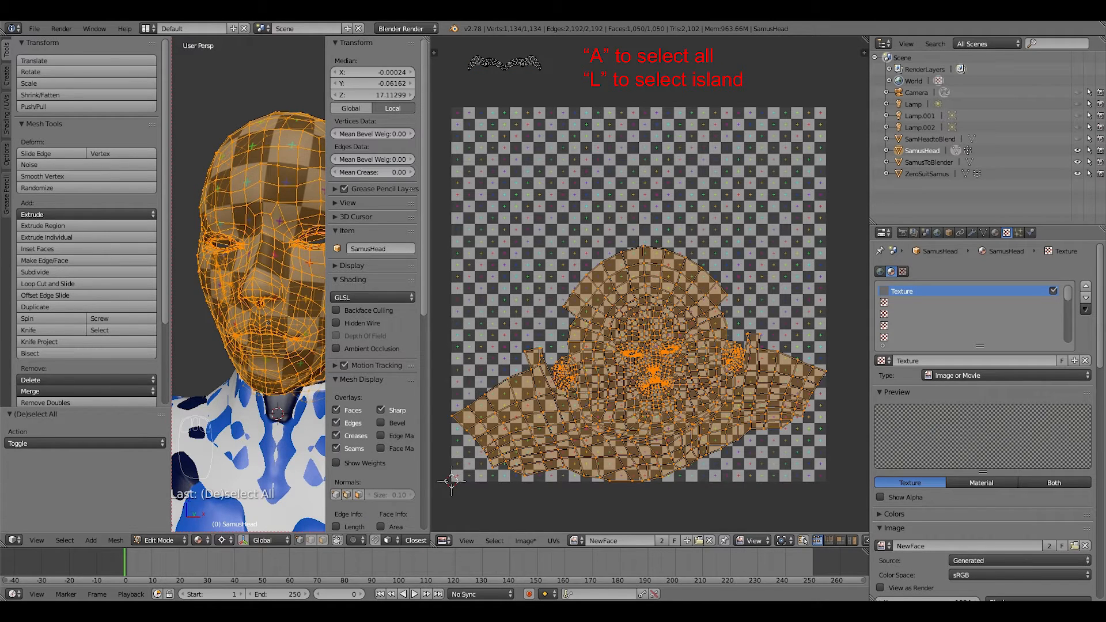
key(g)
key(Return)
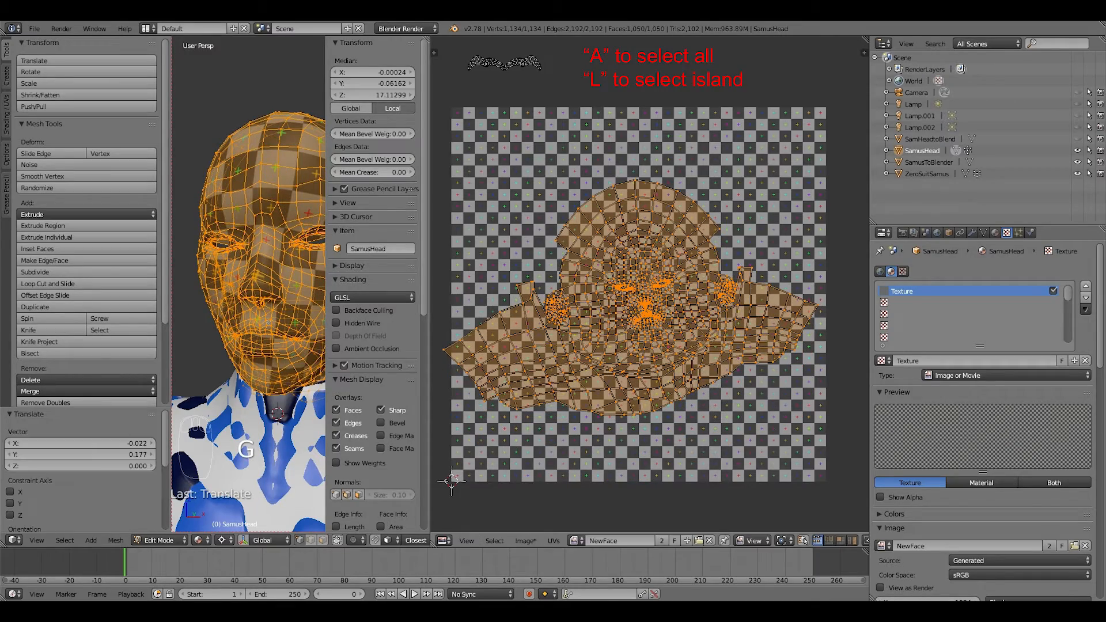
Rotate the face UV island about 51° and move it by about 0.06 in X and 0.084 in Y.
key(r)
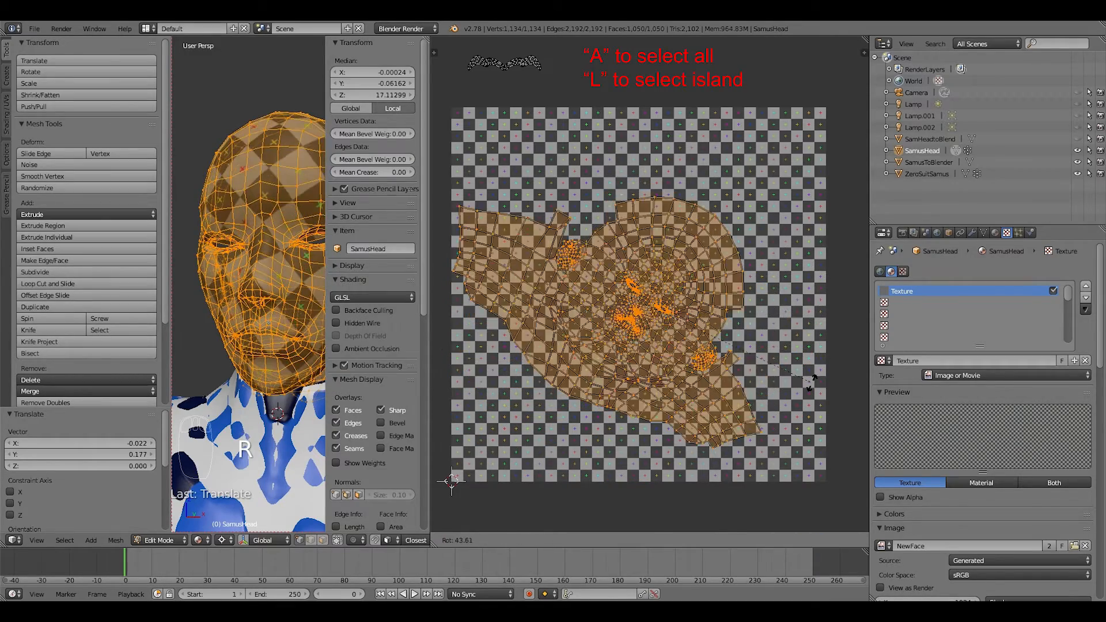
key(Return)
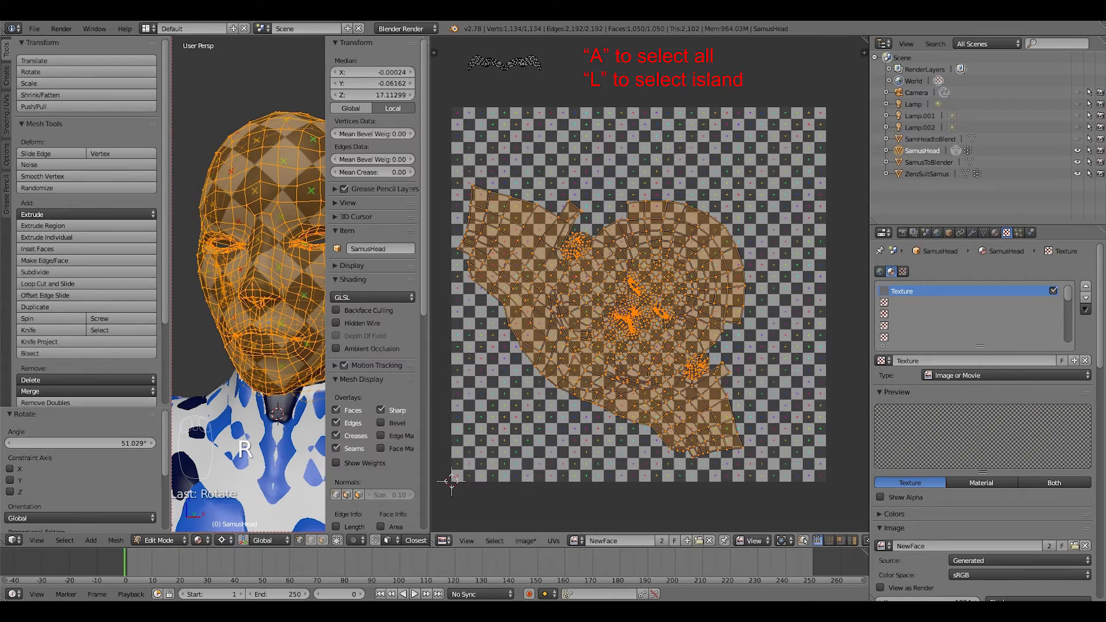
key(g)
key(Return)
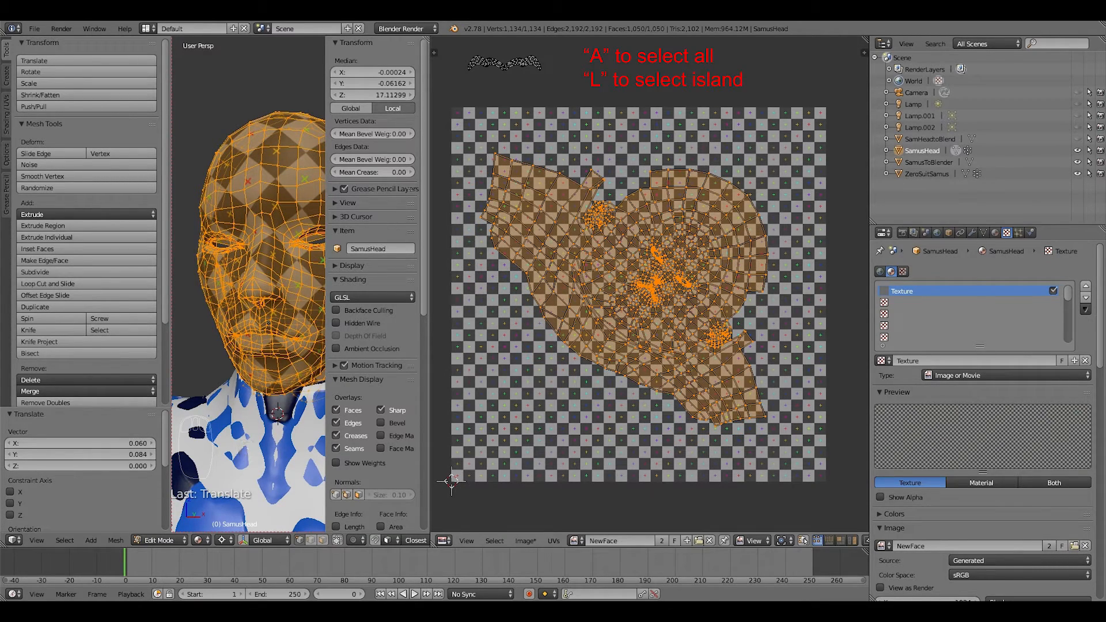
Deselect the UVs, select only a vertex in the dense cluster at the face island's centre, and enable proportional editing.
scroll(649, 283, up, 10)
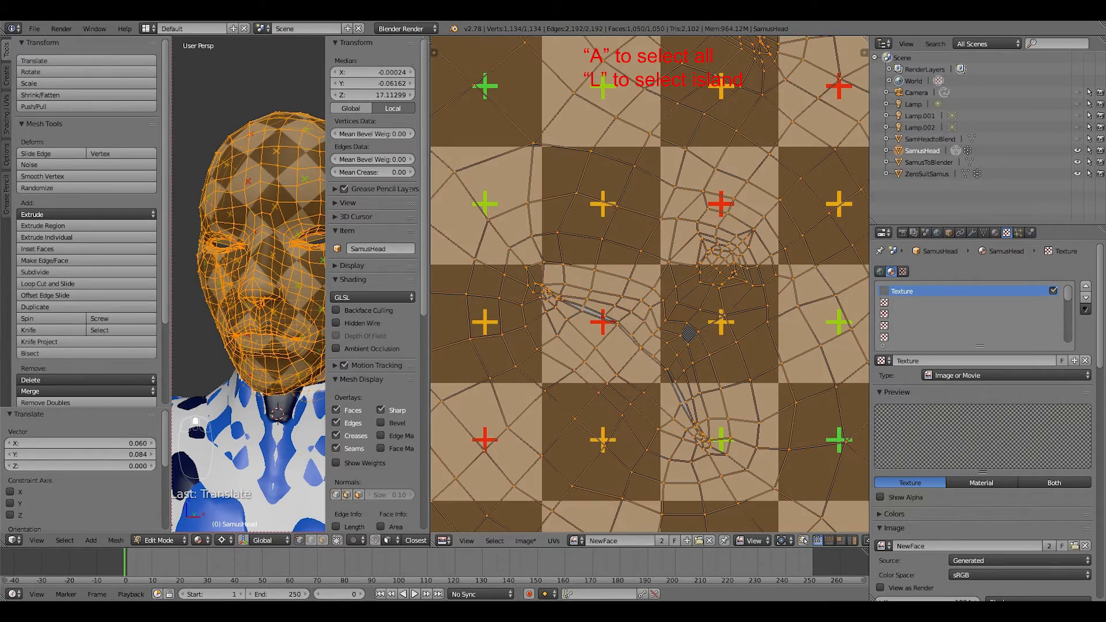
middle_drag(649, 283, 593, 317)
key(a)
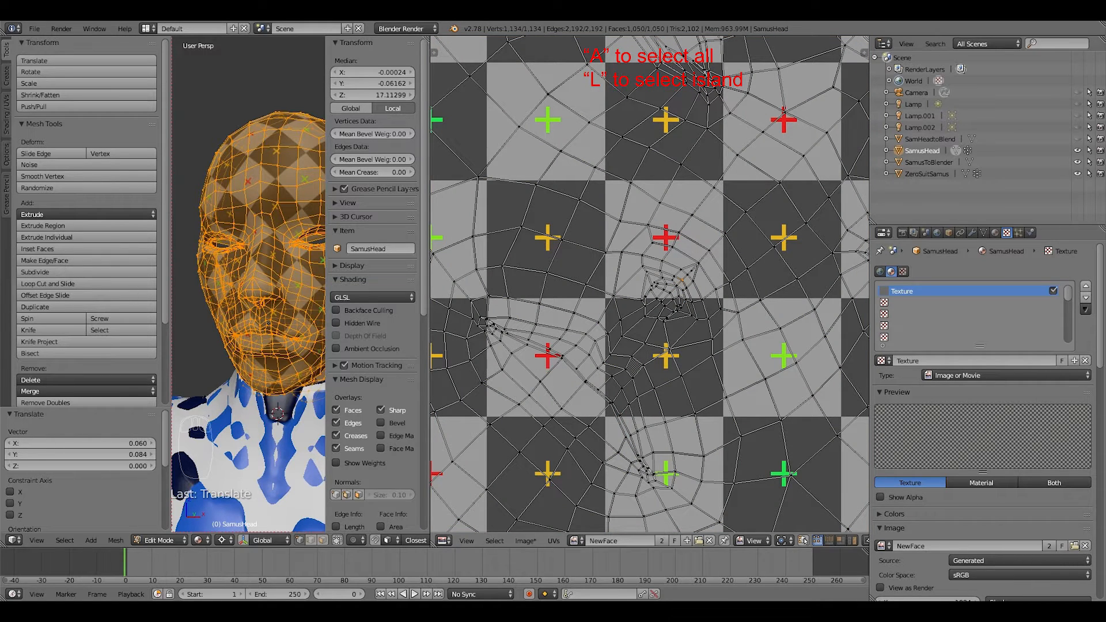
scroll(650, 284, down, 9)
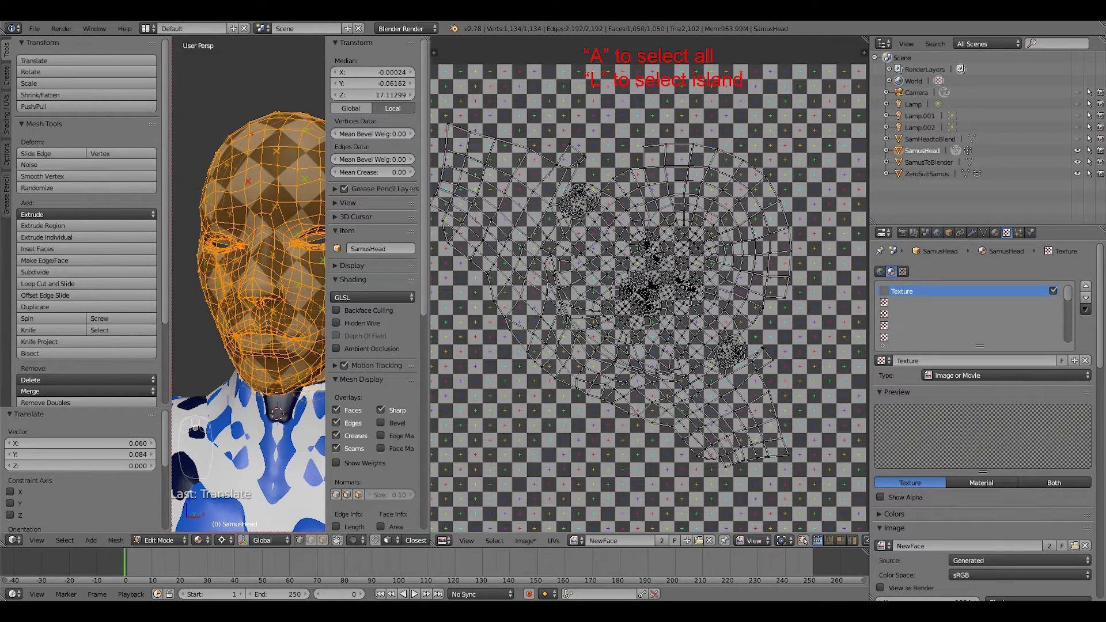
click(355, 540)
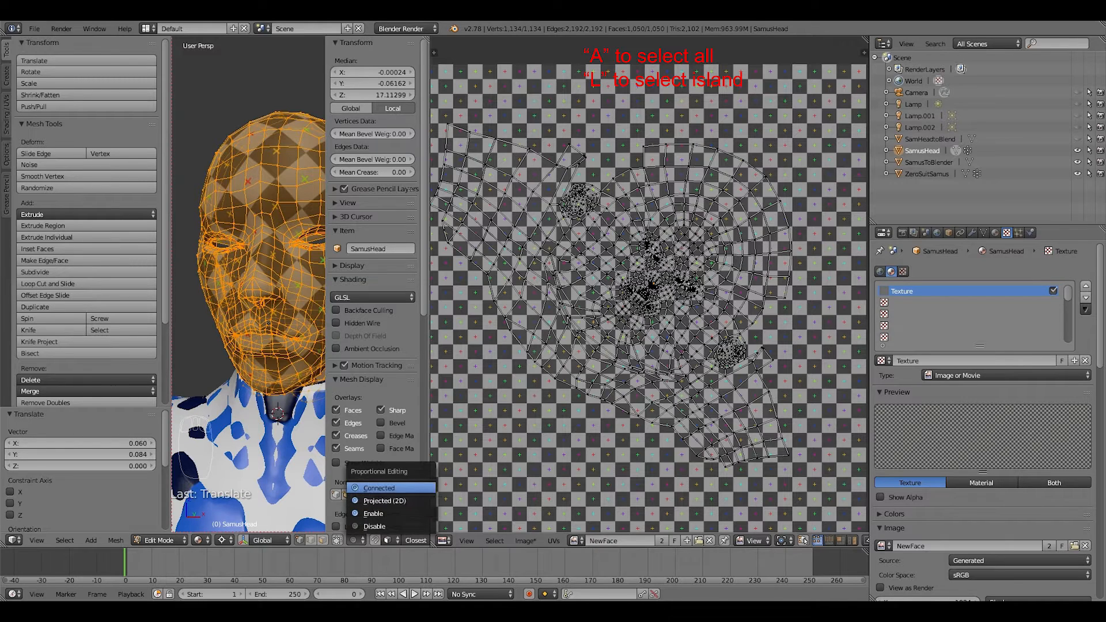
click(373, 513)
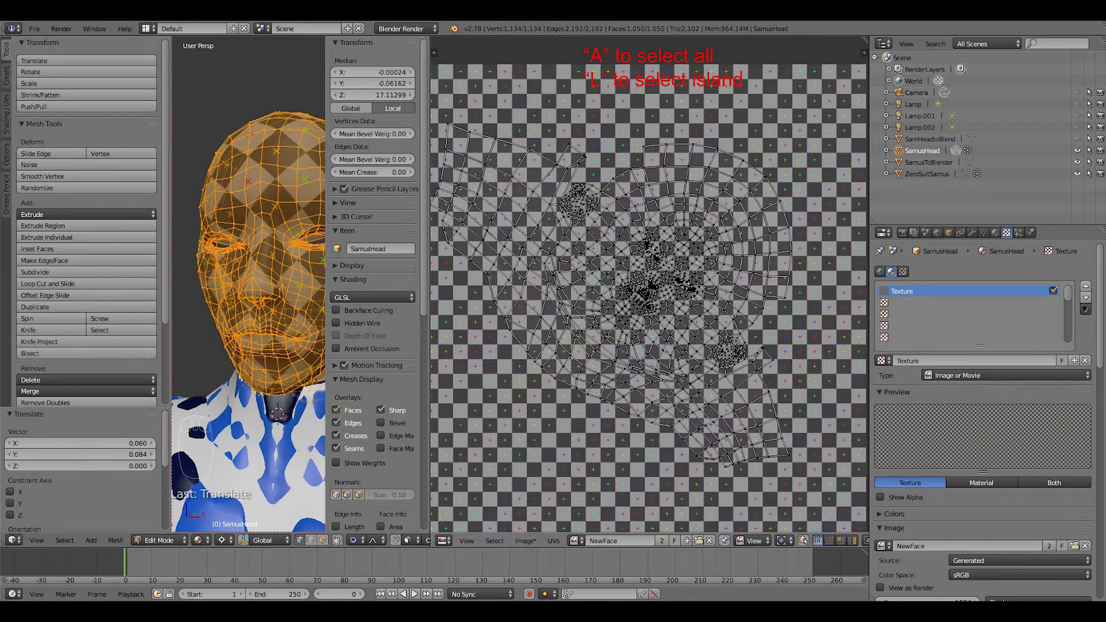
Try scaling the face UVs around the selected central vertex by about 2.408 with proportional size 0.71, and undo the scaling.
key(s)
scroll(654, 285, down, 7)
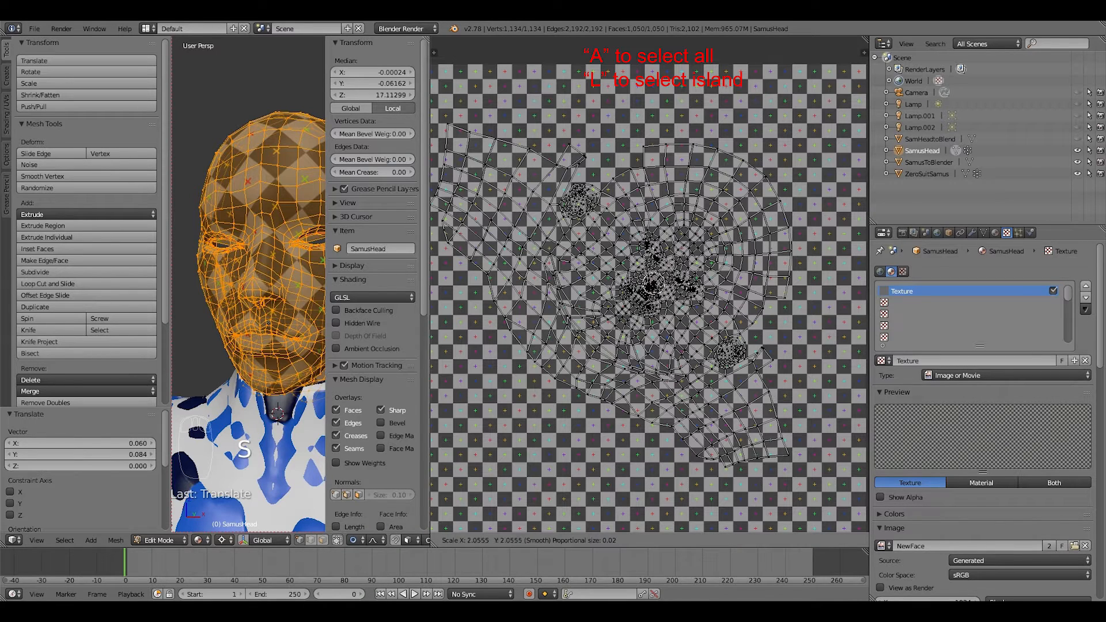
scroll(654, 285, down, 15)
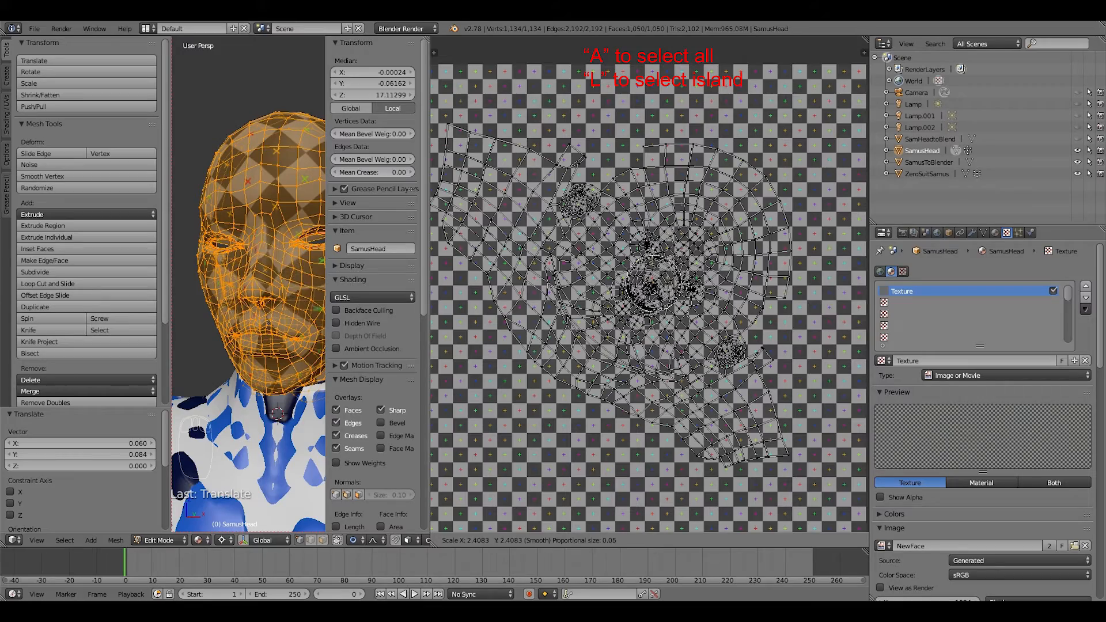
scroll(654, 285, down, 11)
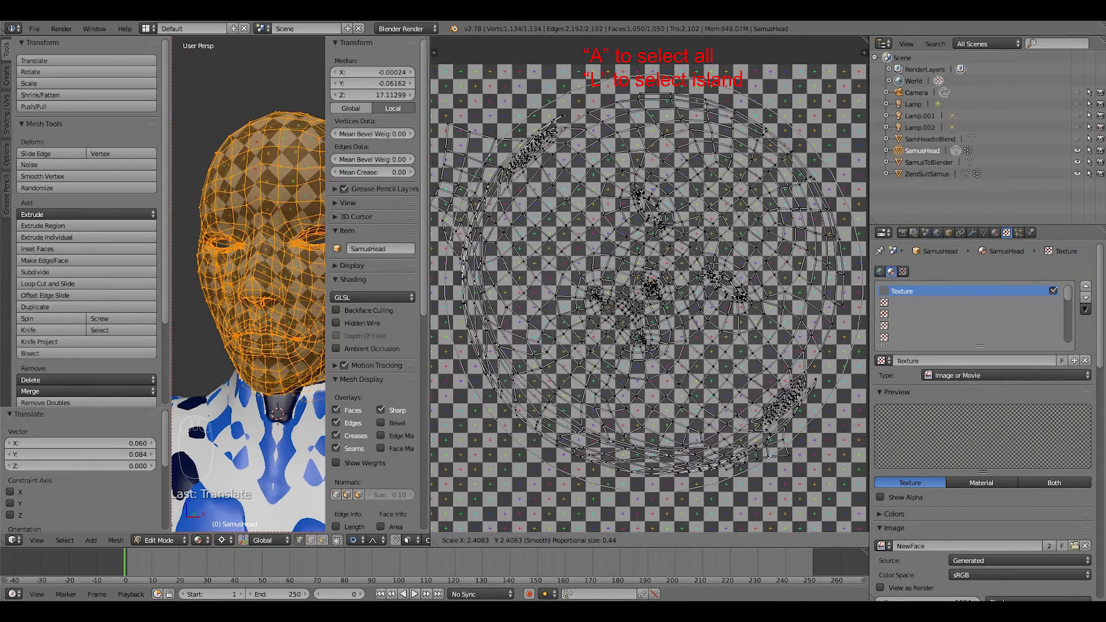
scroll(654, 286, down, 4)
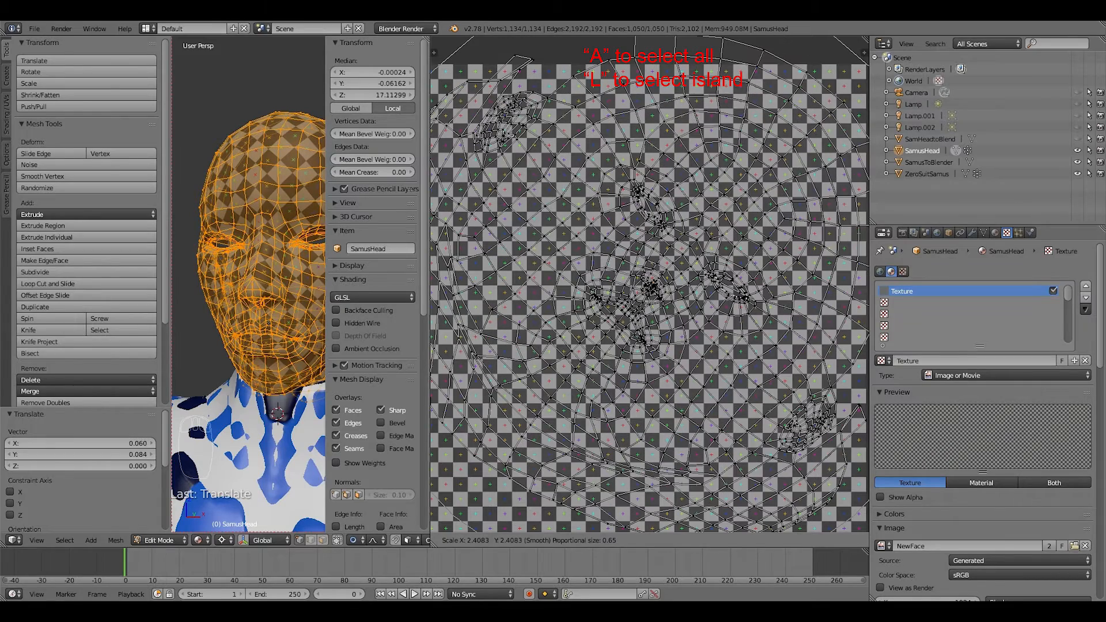
scroll(654, 285, down, 1)
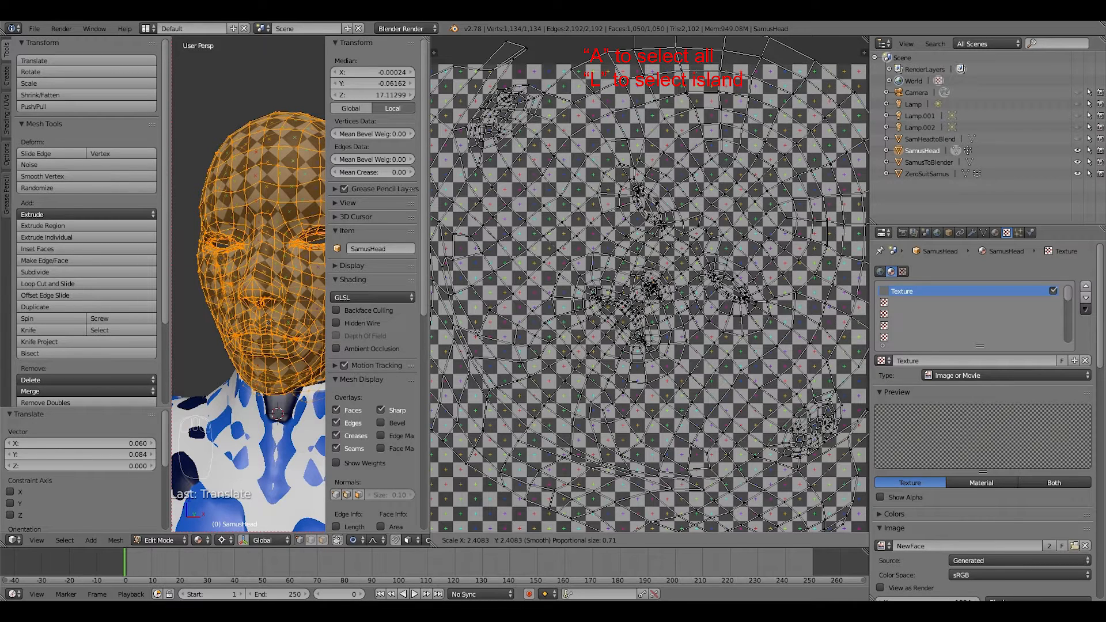
click(650, 284)
scroll(650, 285, down, 4)
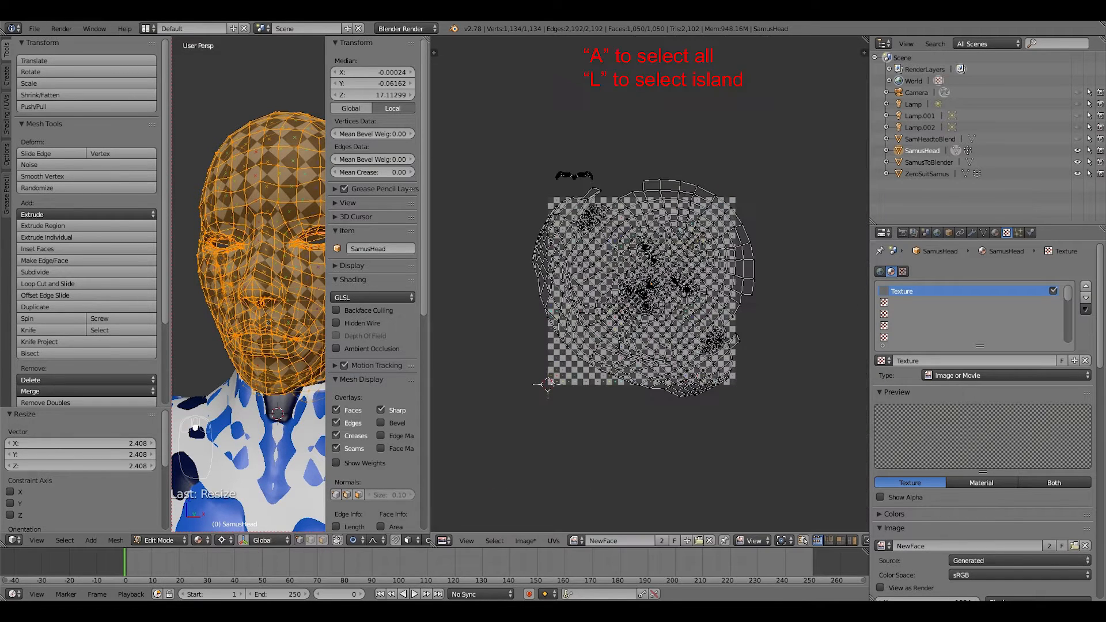
scroll(650, 285, up, 2)
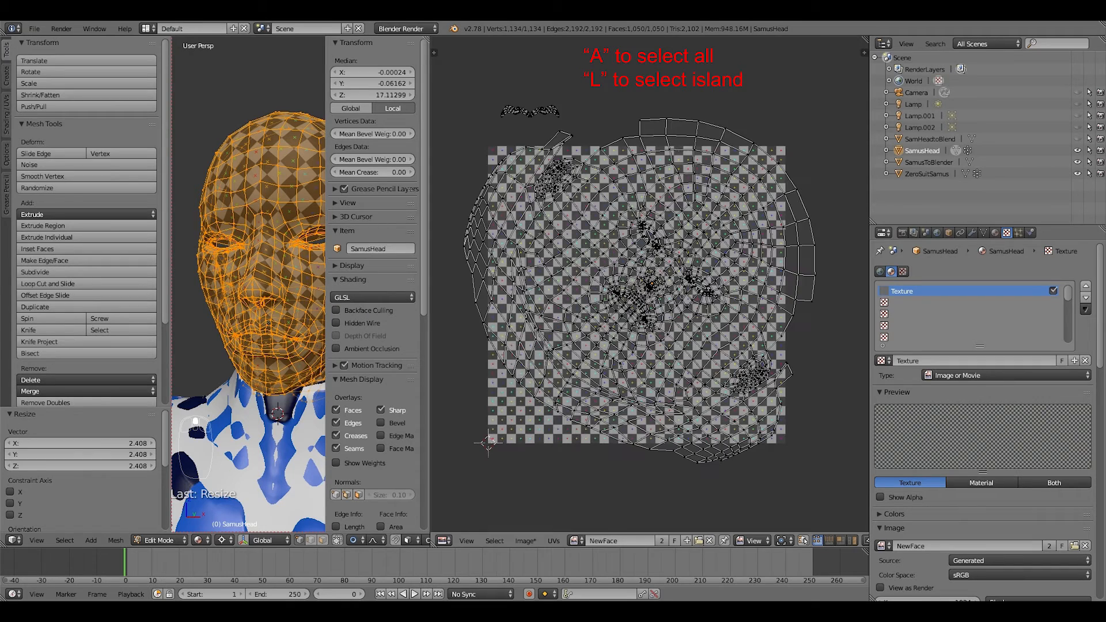
key(ctrl+z)
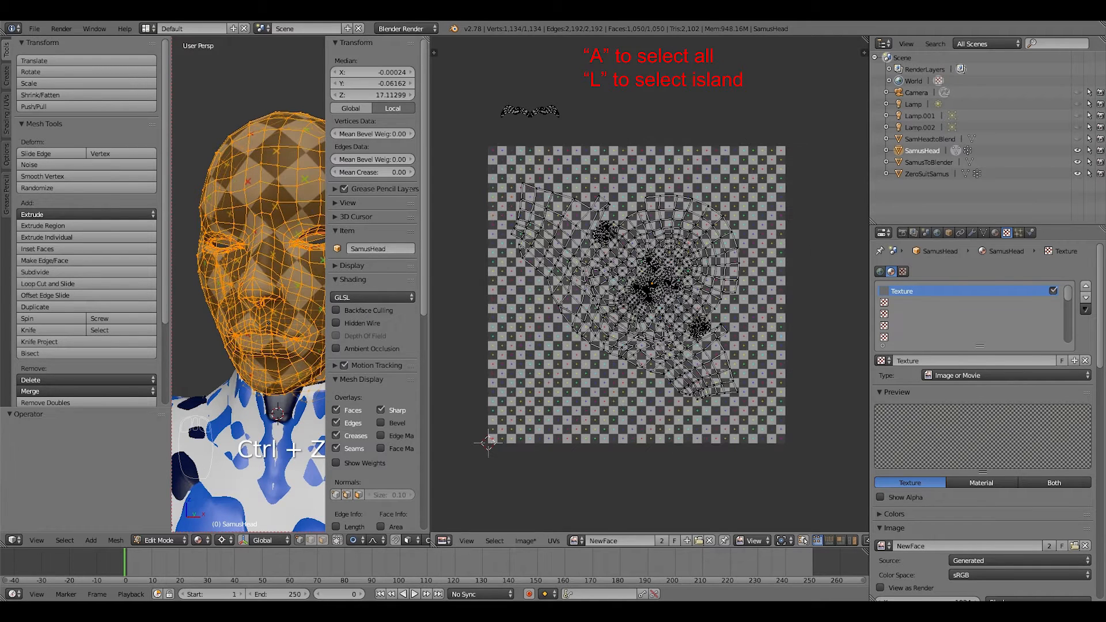
Scale the face UVs around the selected central vertex by about 1.732 with a smooth proportional size of 0.79.
key(s)
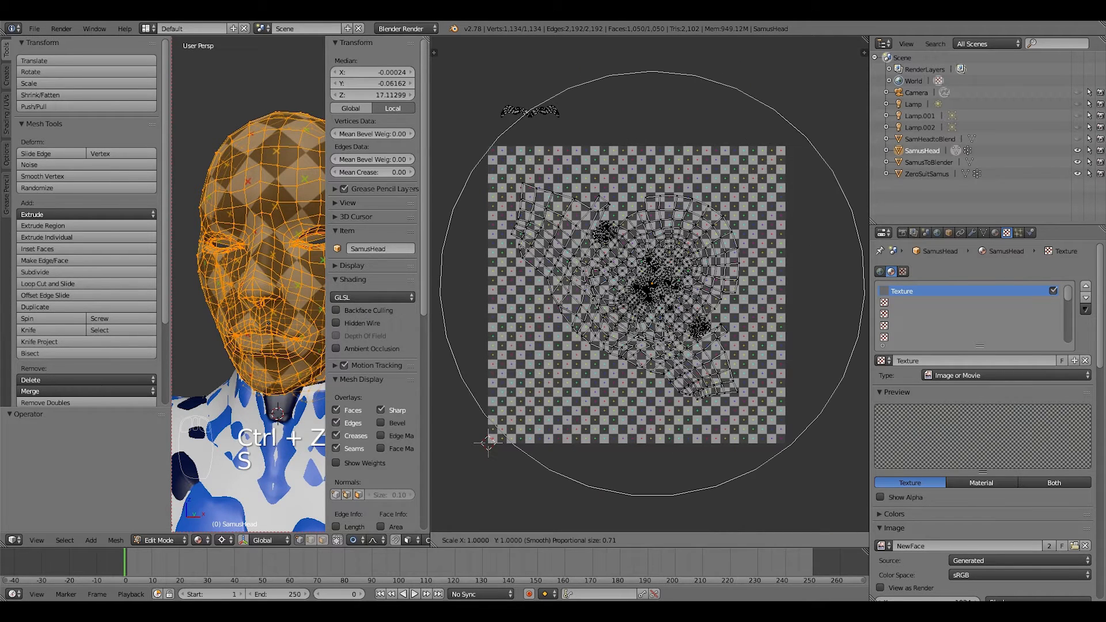
scroll(650, 285, down, 1)
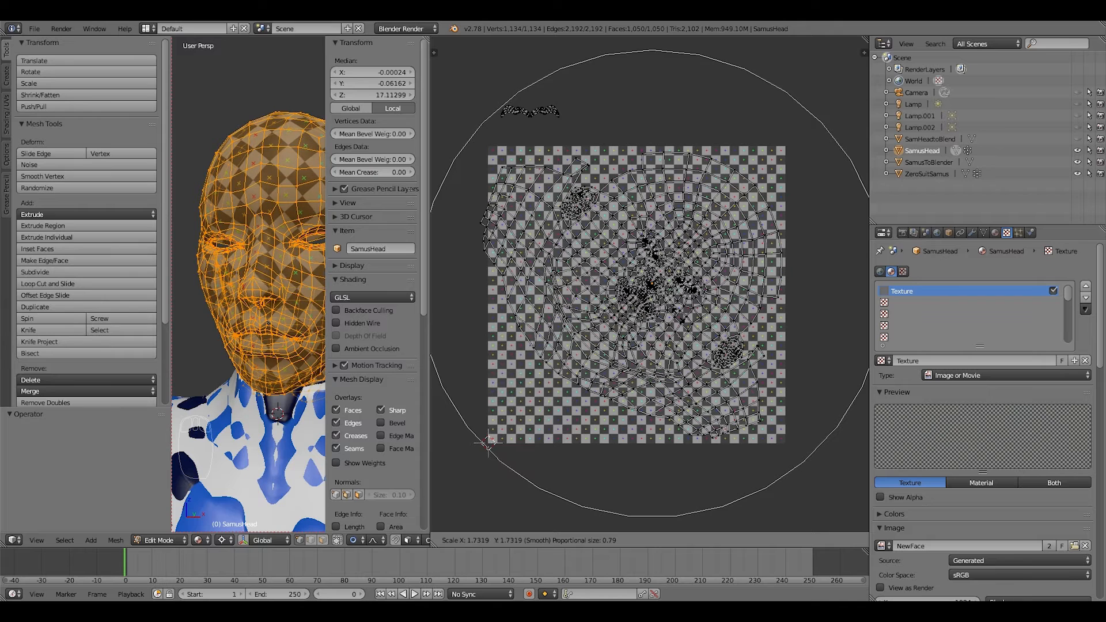
click(488, 444)
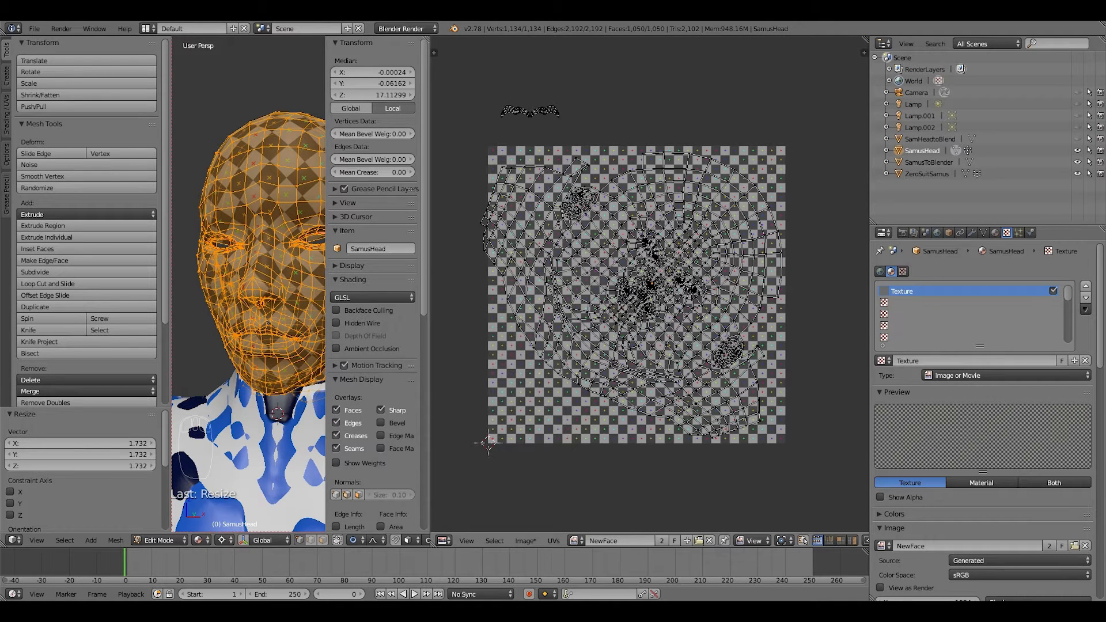
Select the whole face UV island, rotate it about 5.744° and move it by about -0.002 in X and 0.006 in Y.
key(l)
key(r)
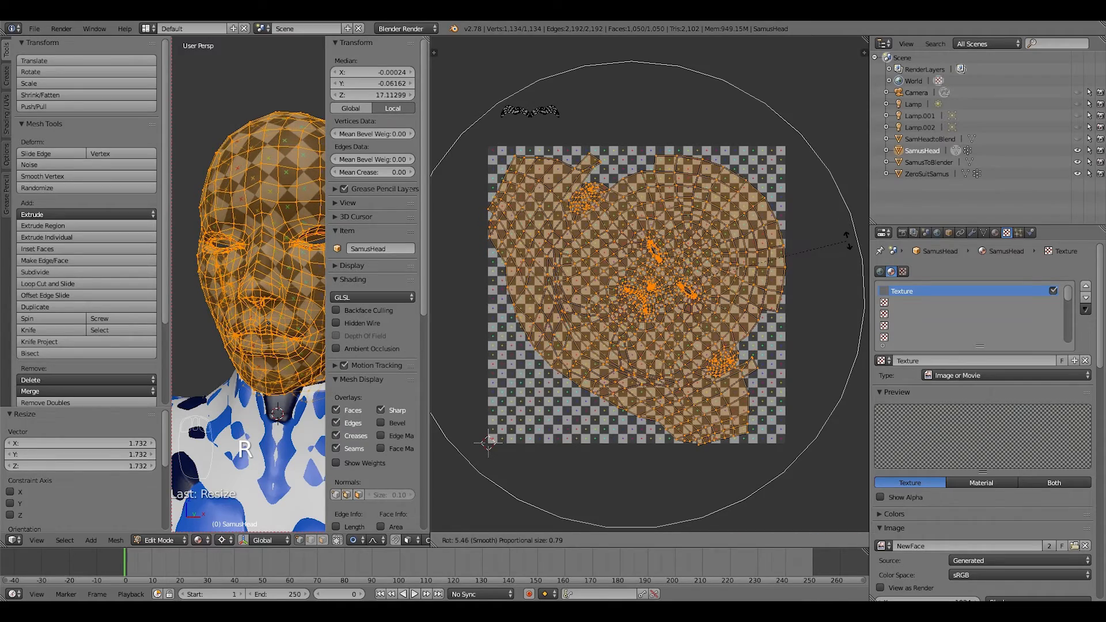
click(847, 236)
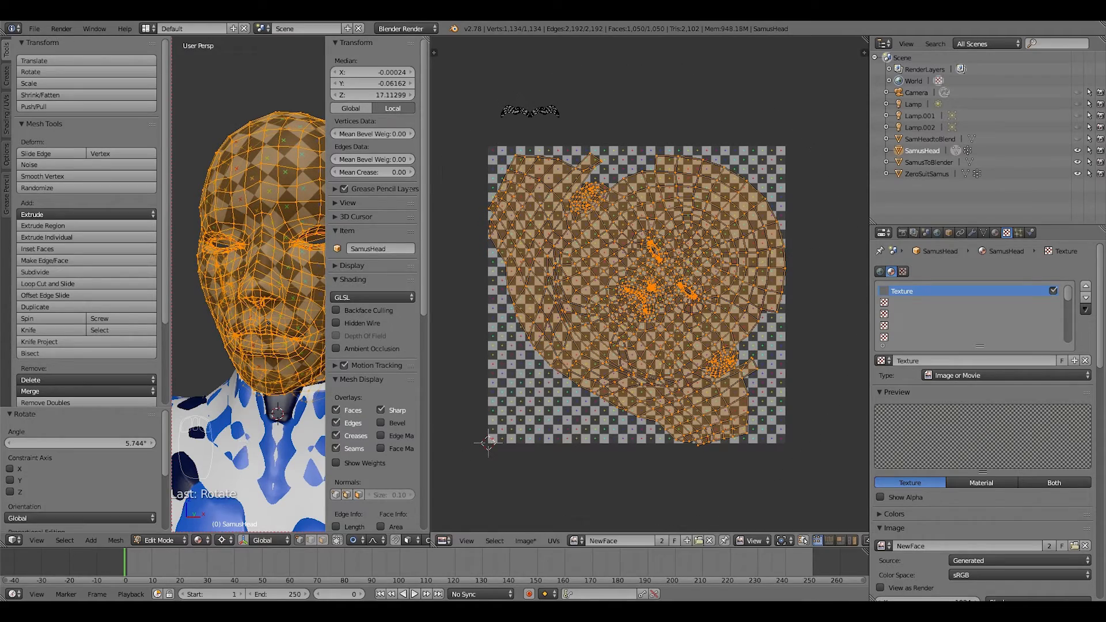
key(g)
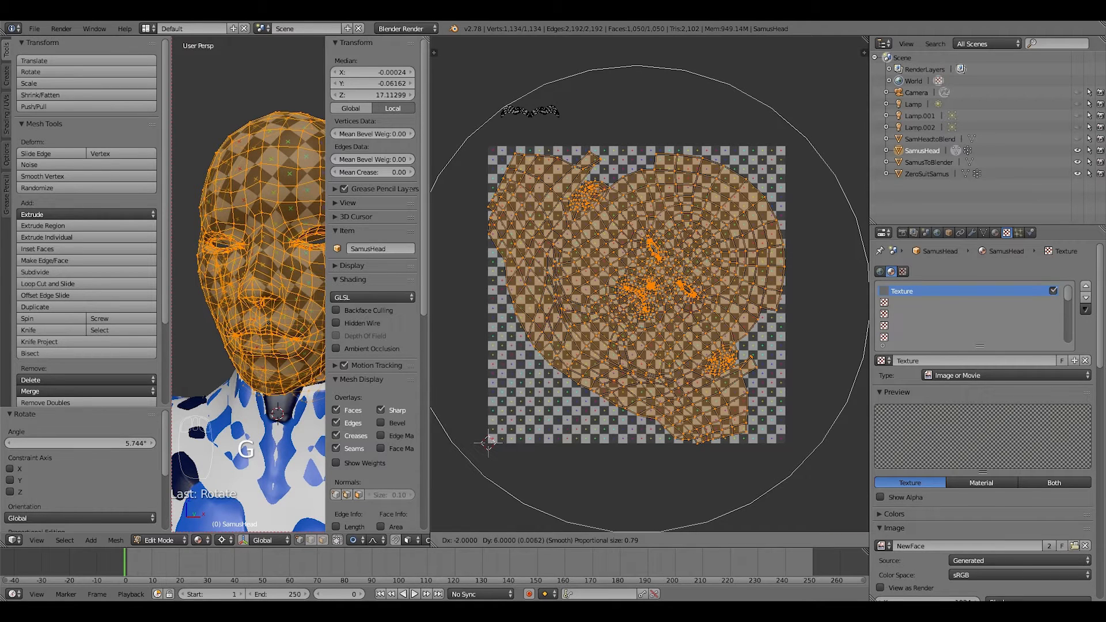
key(Return)
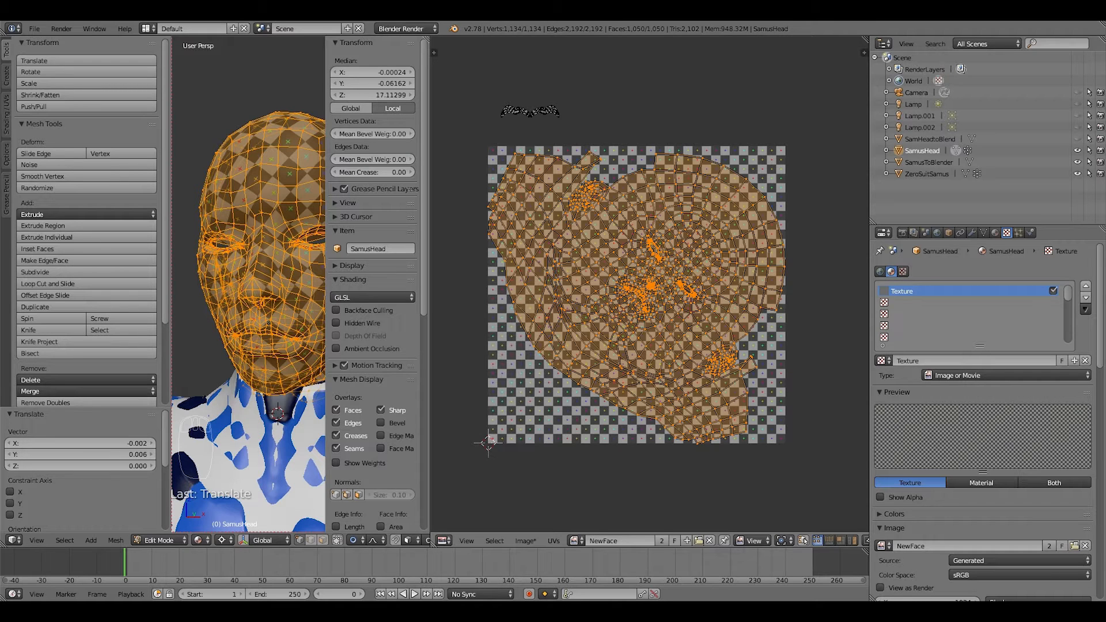
Scale the whole face UV island down by a factor of about 0.97.
key(s)
key(Return)
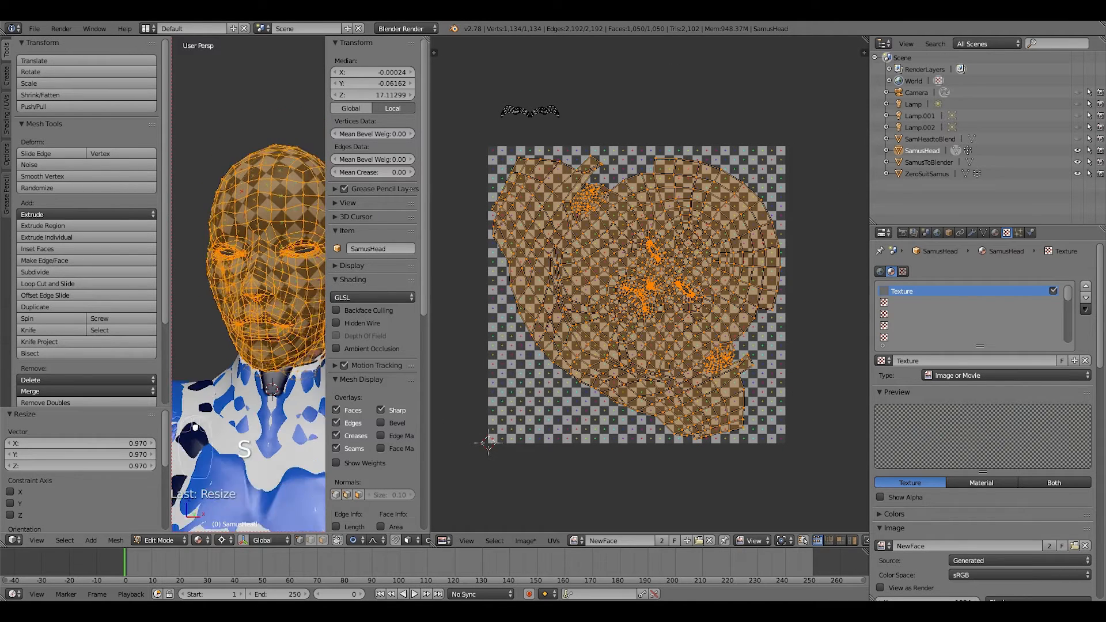
mouse_move(248, 346)
middle_down()
mouse_move(167, 330)
mouse_move(242, 344)
middle_up()
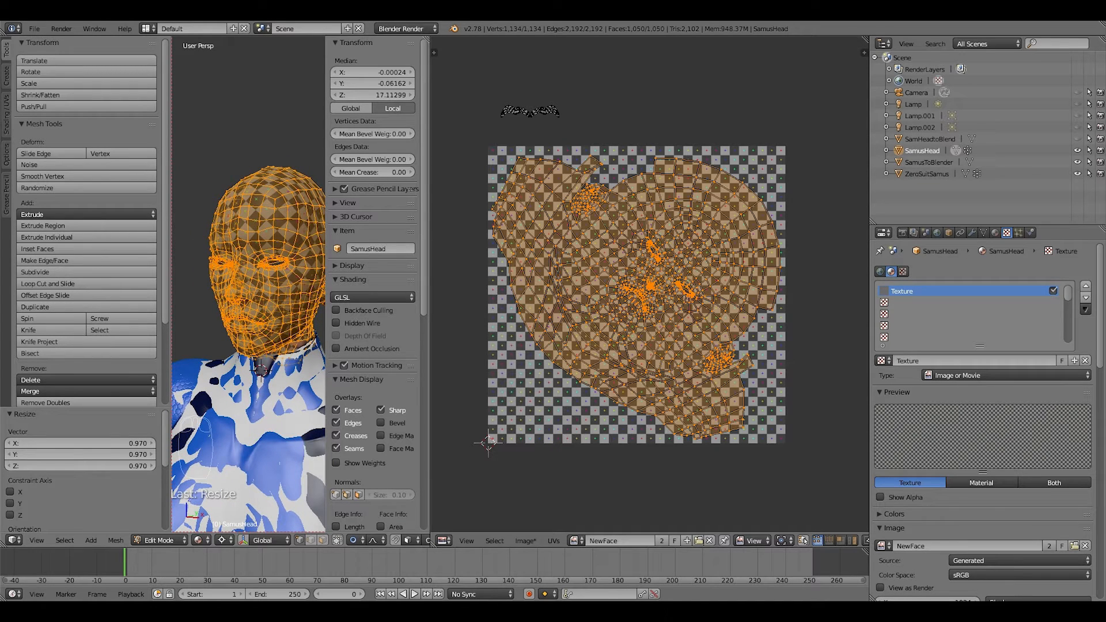
Select only a central vertex of the face island and scale around it by about 1.27 with proportional size 0.65.
scroll(649, 284, up, 3)
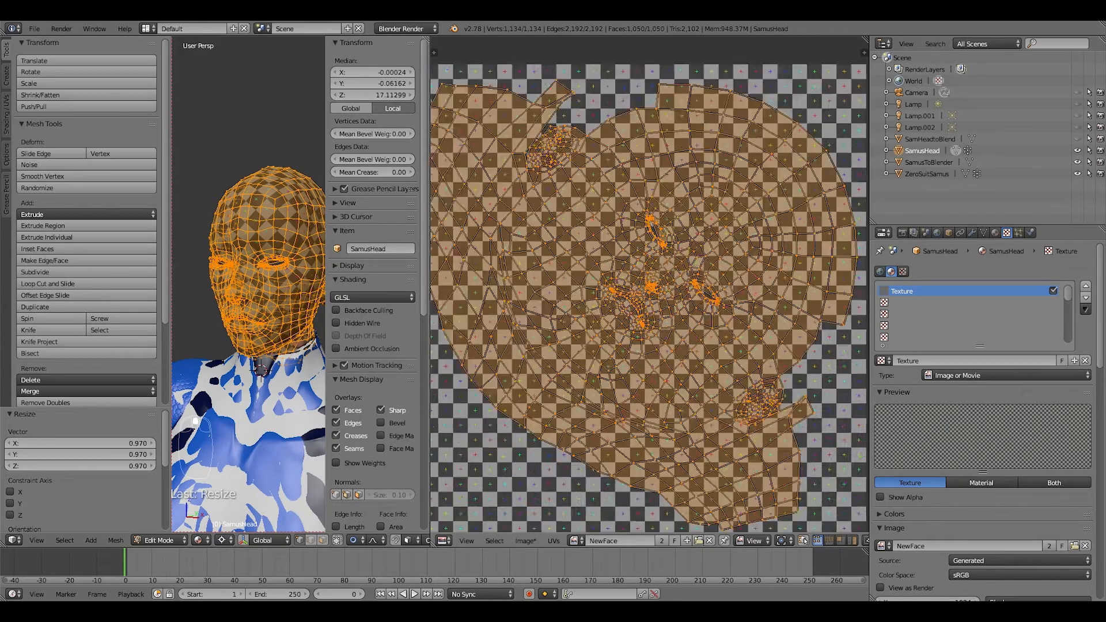
key(a)
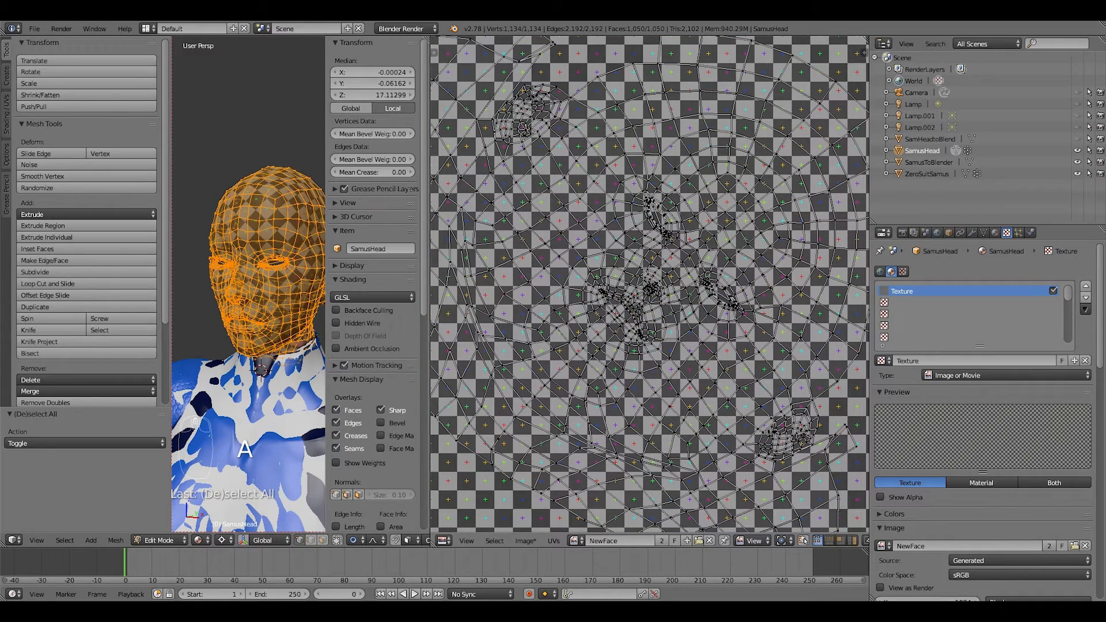
right_click(653, 289)
scroll(521, 410, down, 4)
key(s)
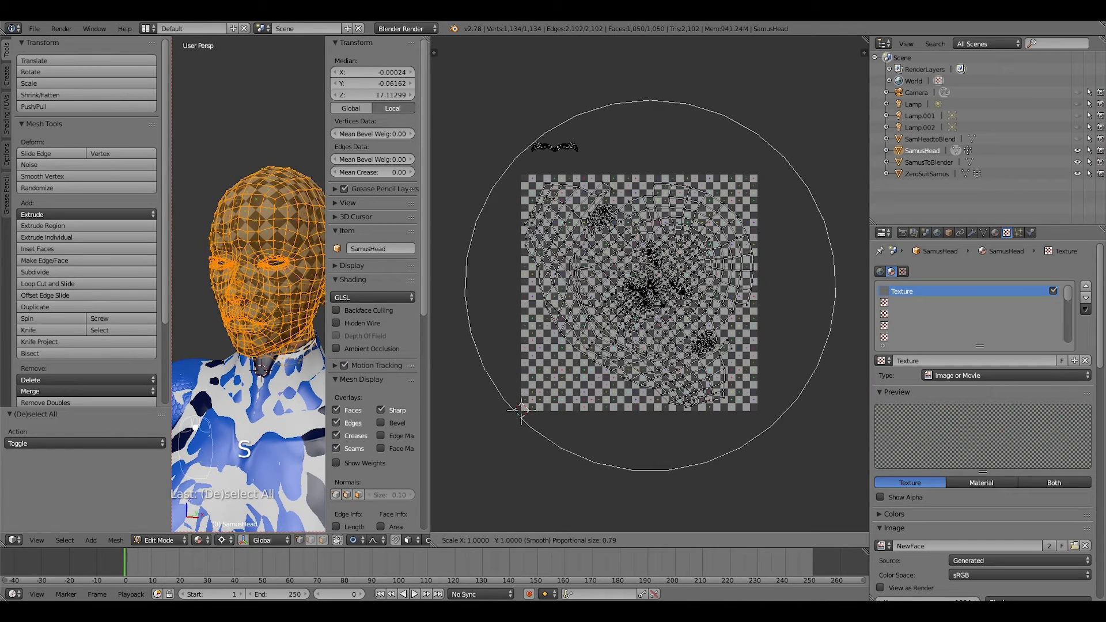
scroll(521, 410, up, 2)
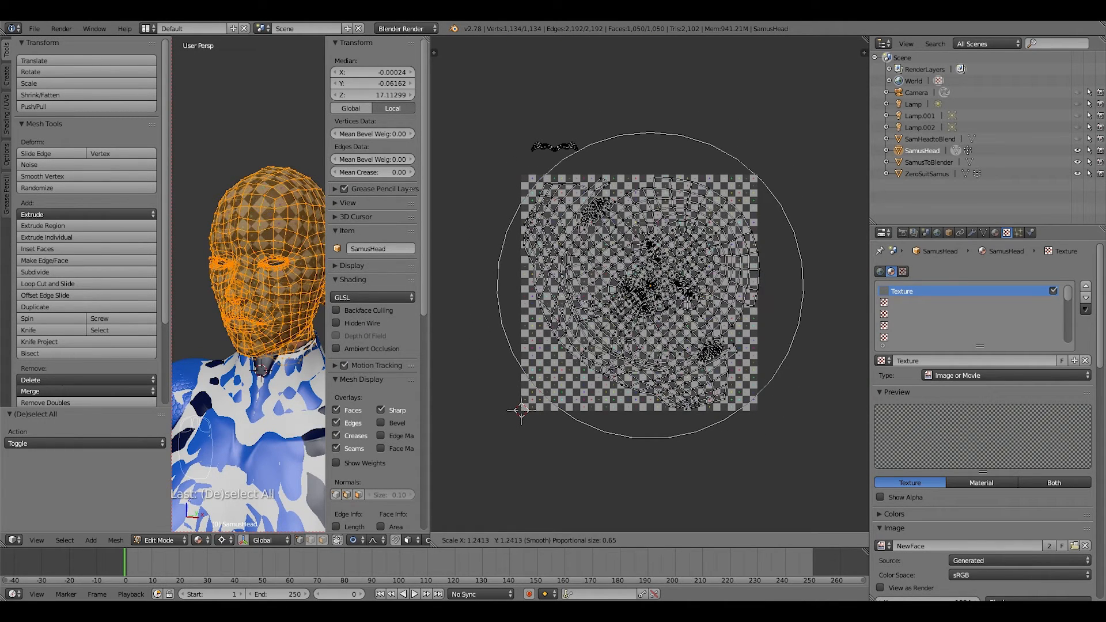
click(461, 288)
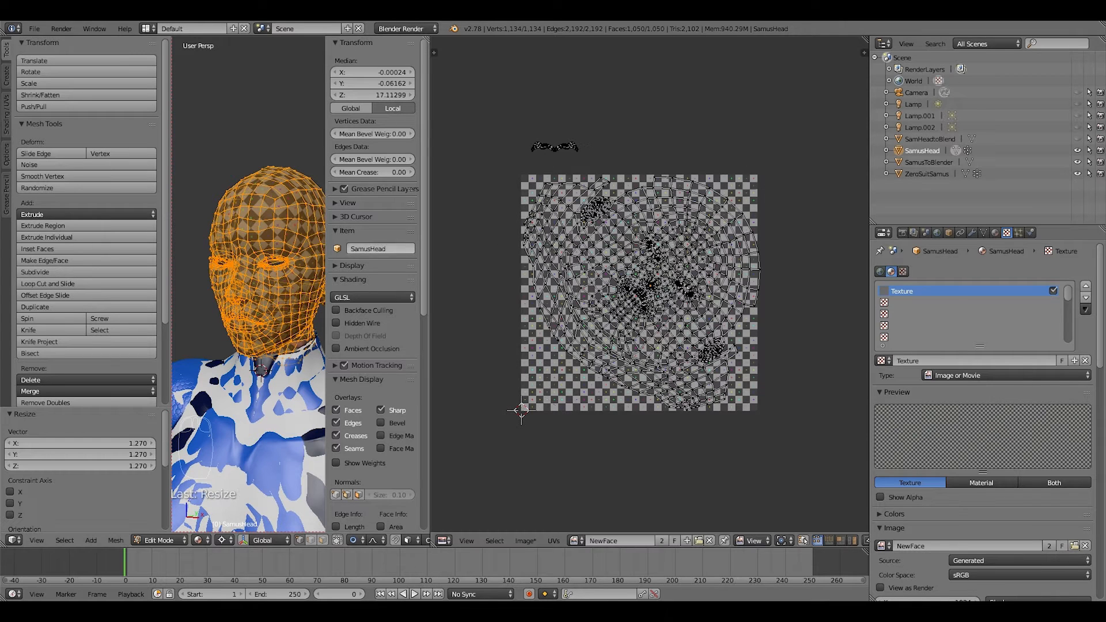
Widen the 3D viewport and examine the checker pattern on the head from the front and at an angle.
drag(431, 288, 489, 288)
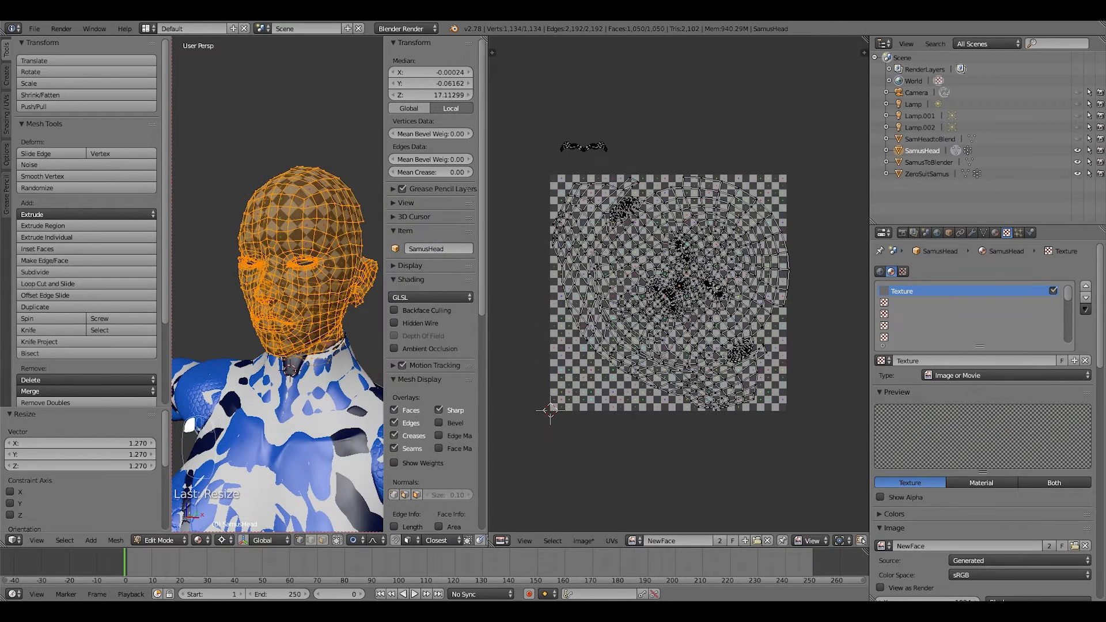
middle_drag(191, 427, 199, 425)
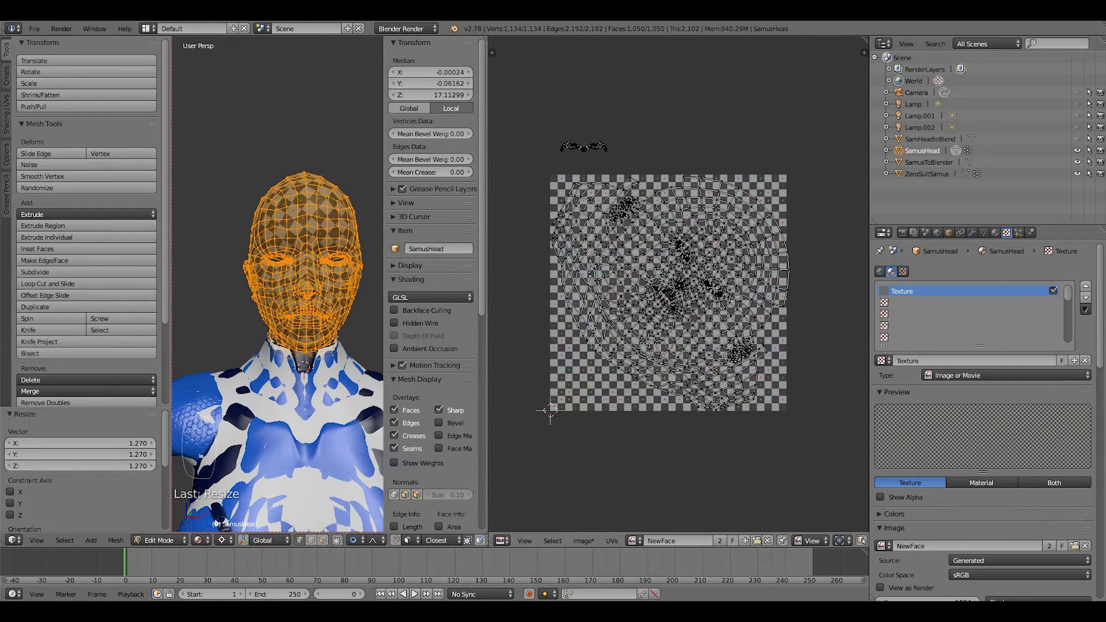
scroll(278, 284, up, 3)
middle_drag(299, 288, 268, 296)
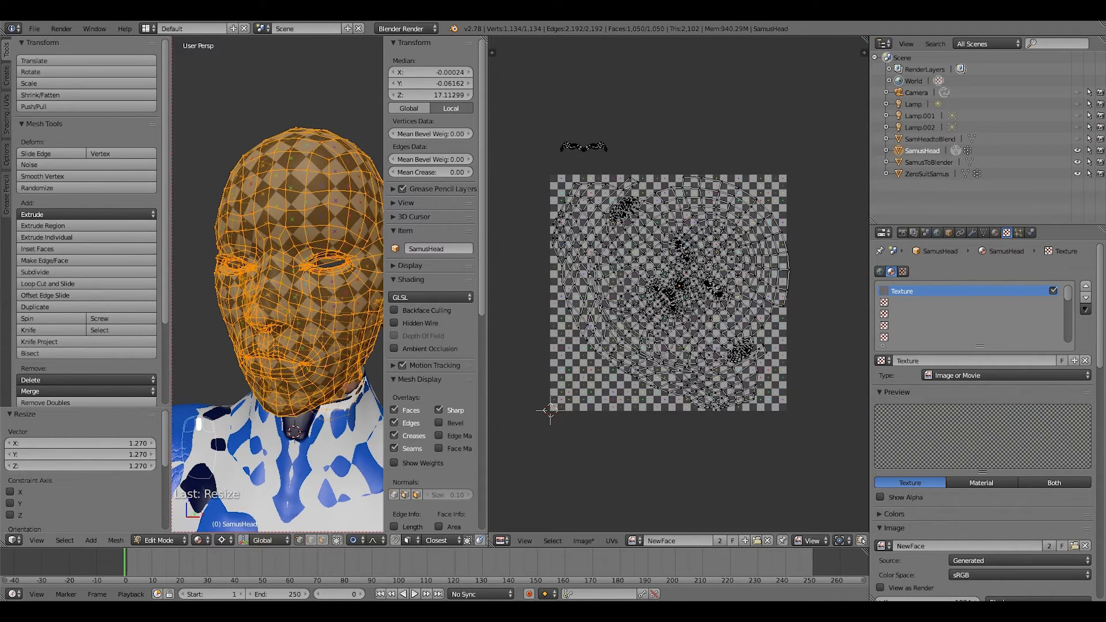
Select the whole face UV island, move it by about -0.012 in X and -0.010 in Y, and scale it by about 0.978.
key(l)
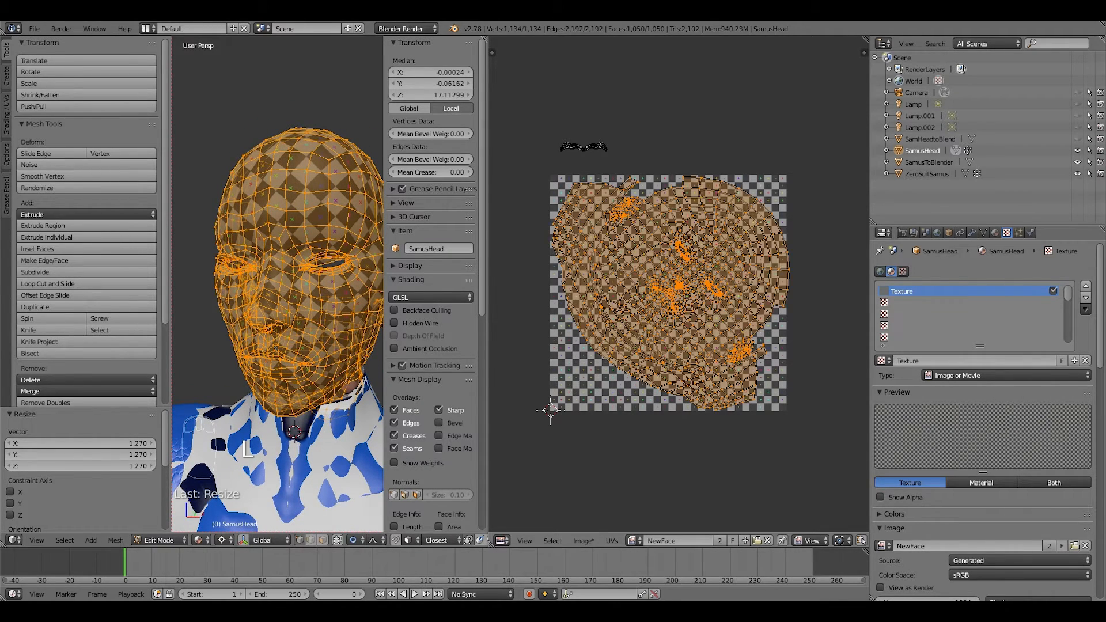
key(g)
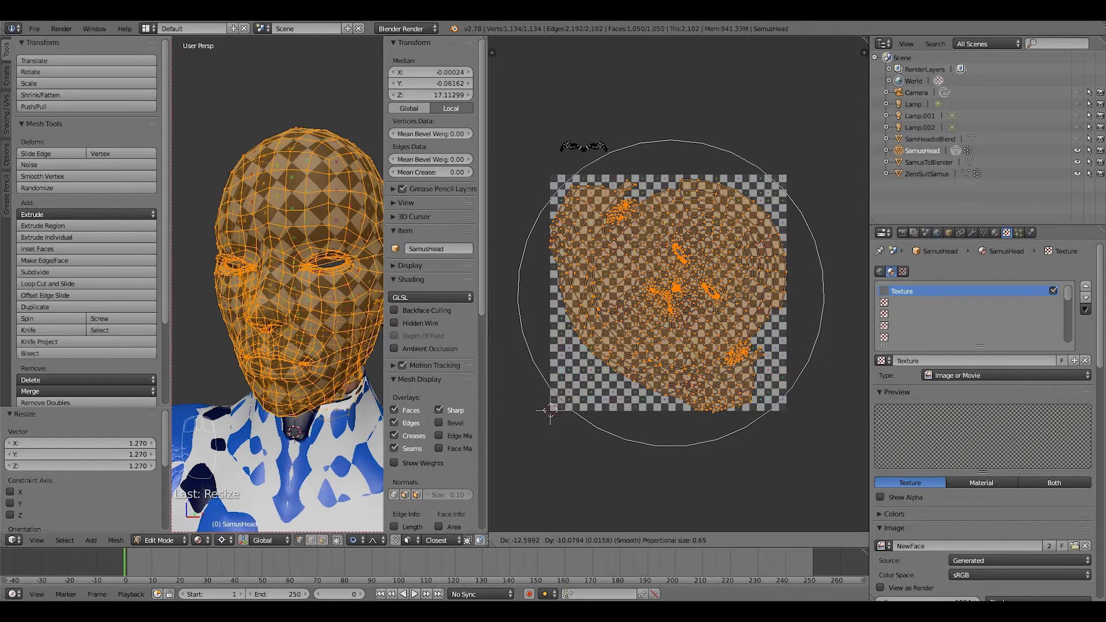
key(Return)
key(s)
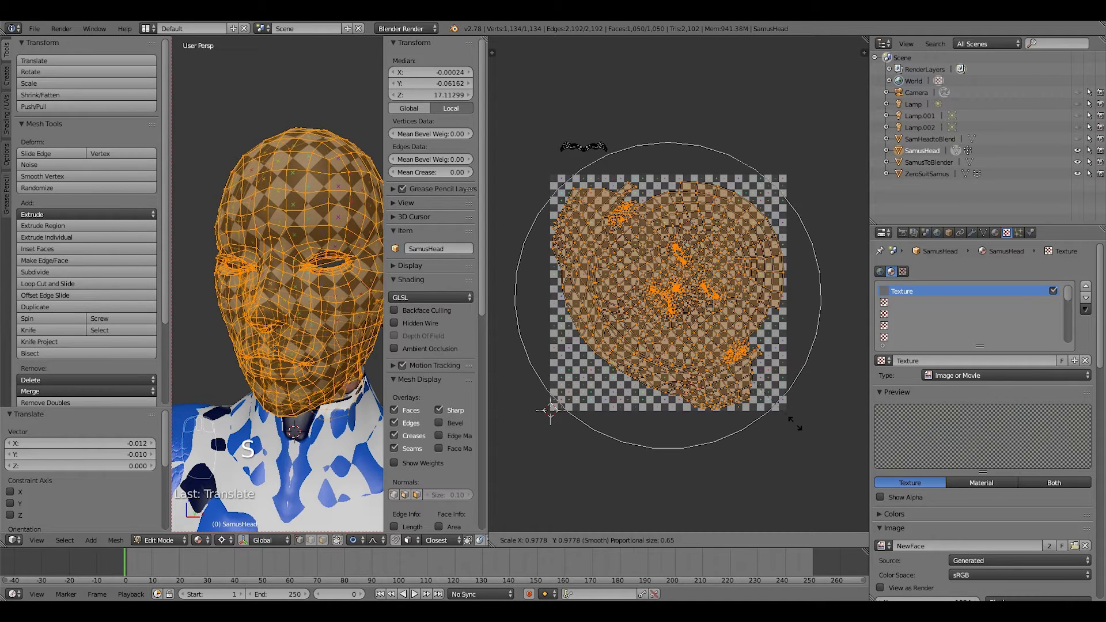
key(Return)
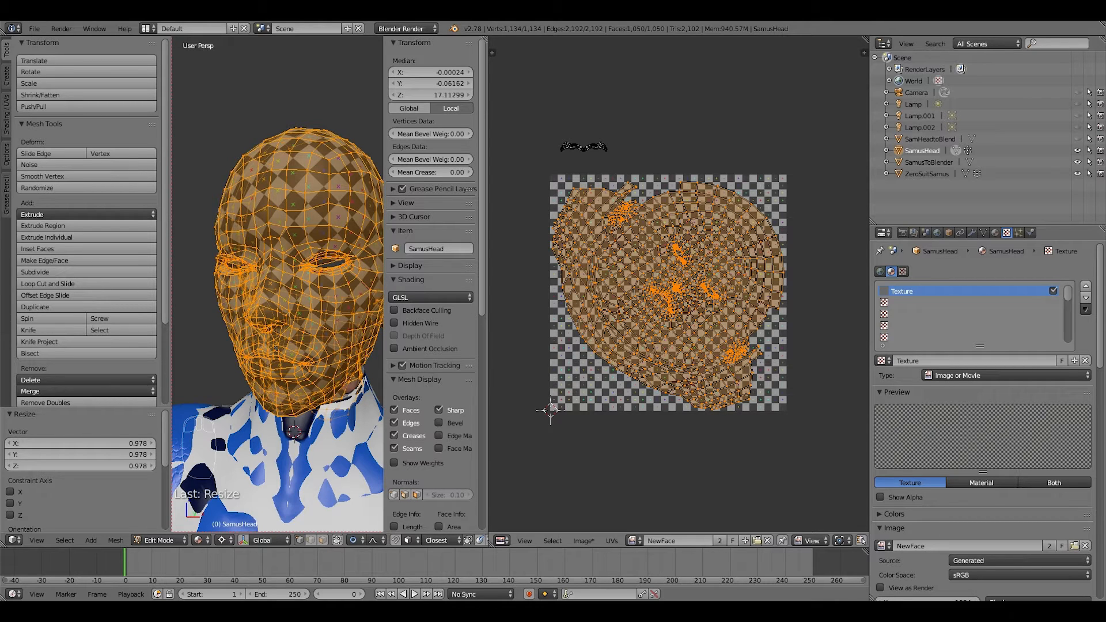
Move the right one of the two small UV islands above the grid into its upper-right corner, about 0.71 in X and -0.16 in Y overall.
key(l)
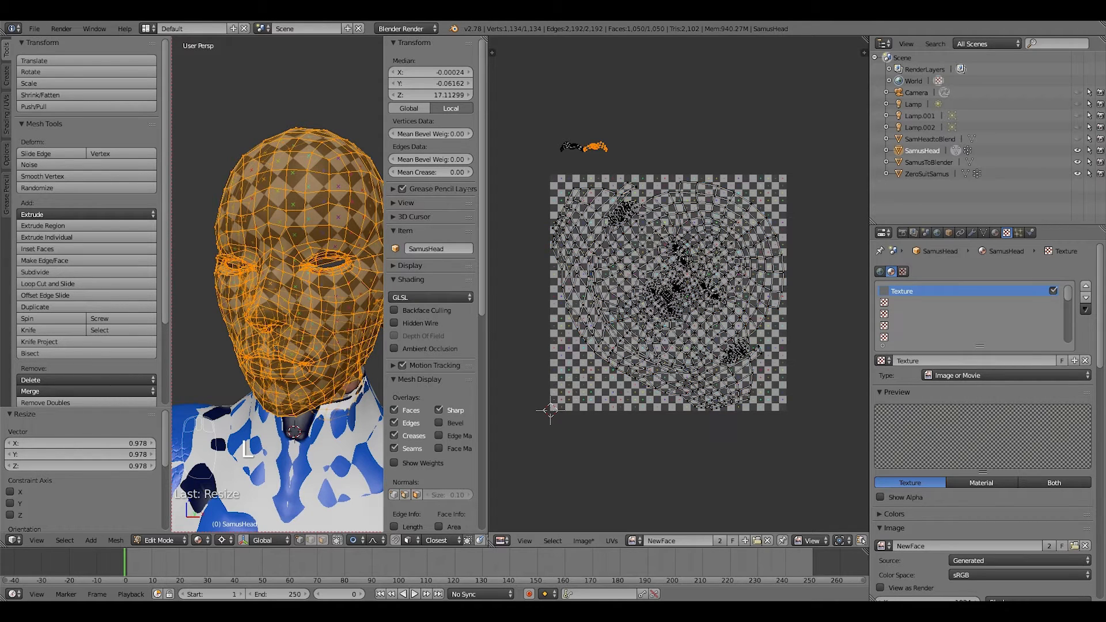
key(g)
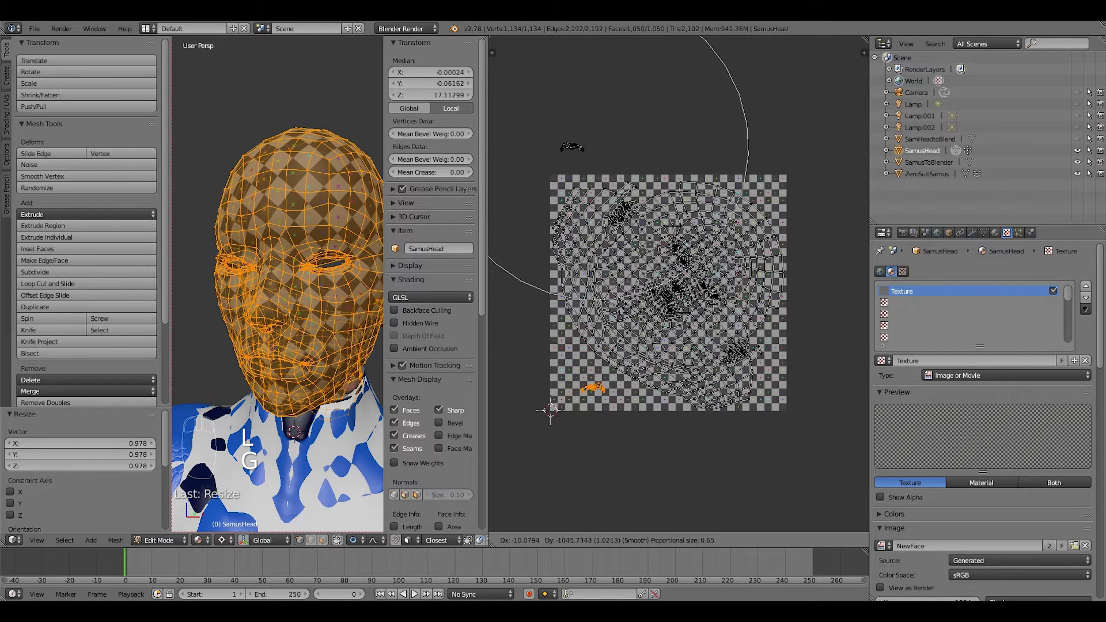
key(Return)
key(g)
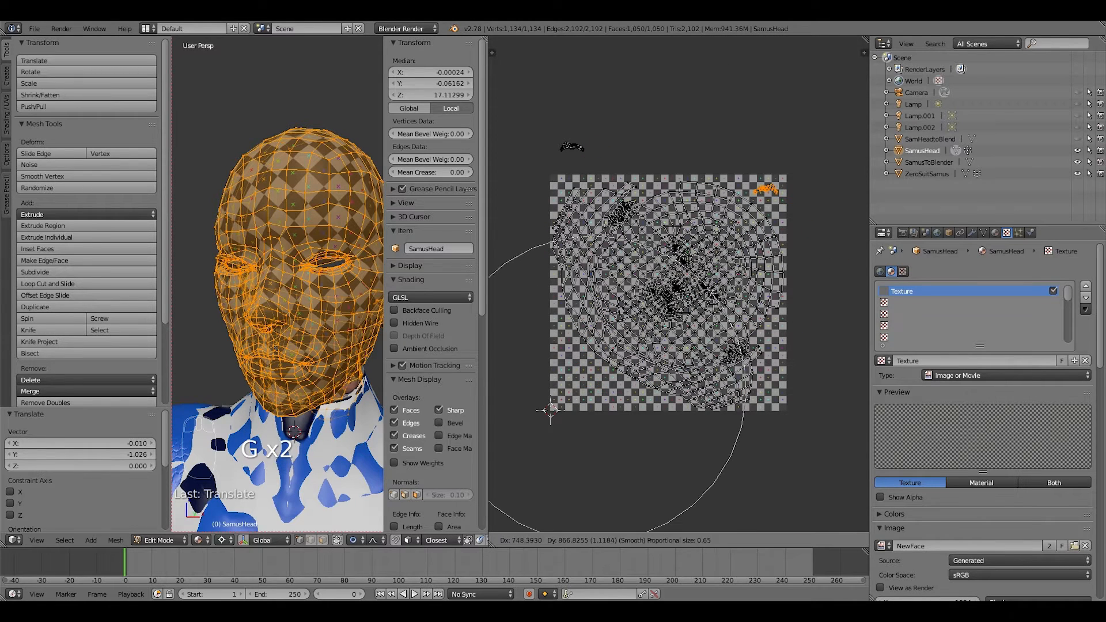
key(Return)
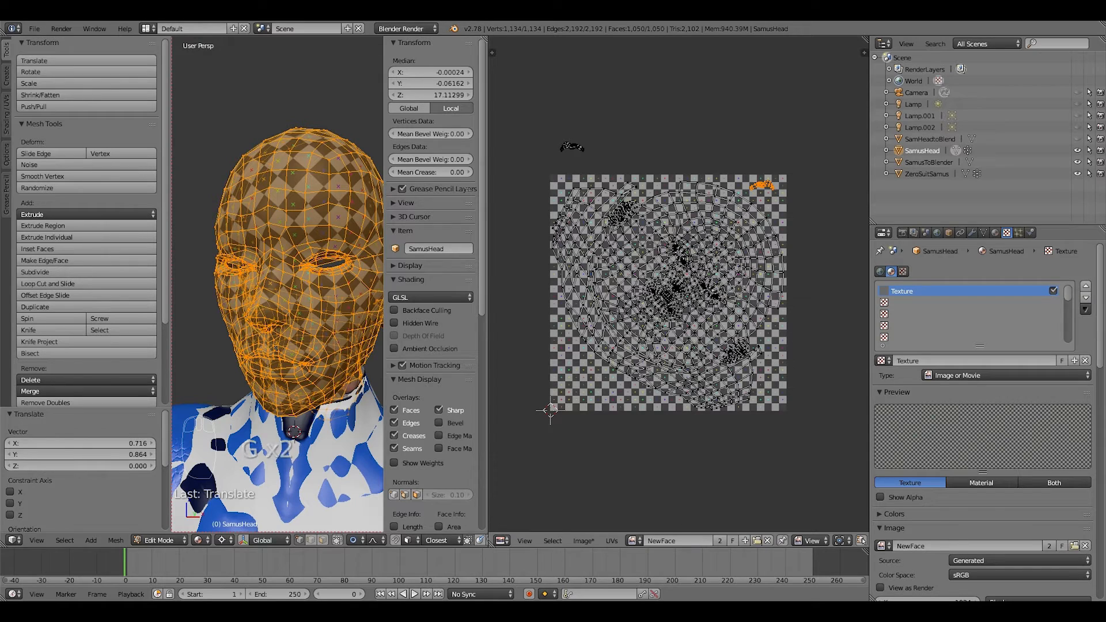
Move the remaining small UV island by about 0.842 in X and -0.221 in Y, just below the other small island.
key(l)
key(g)
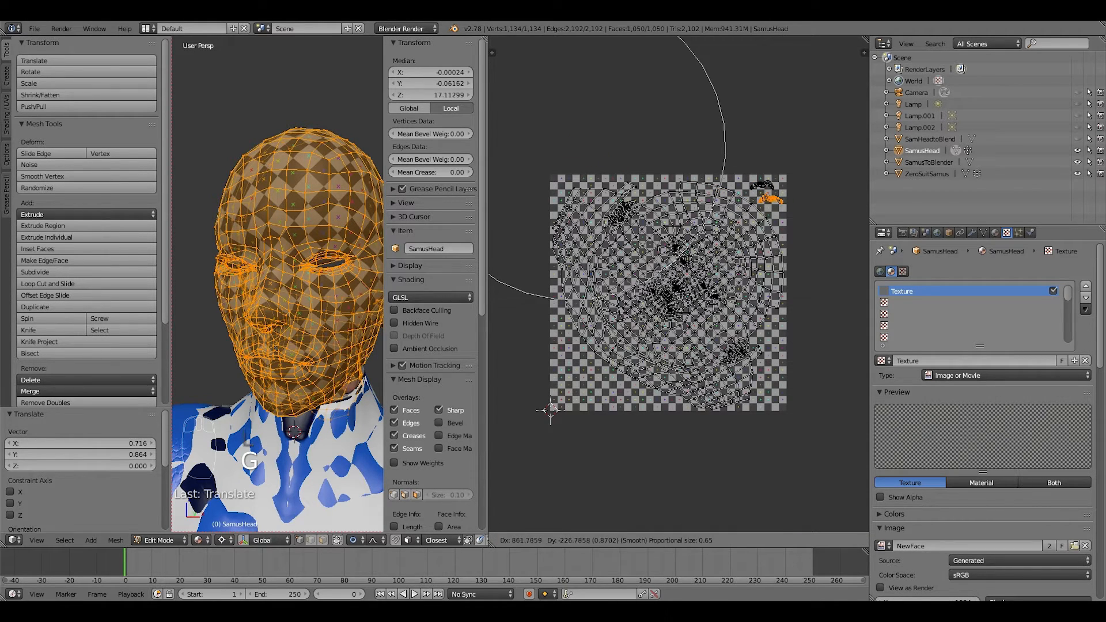
key(Return)
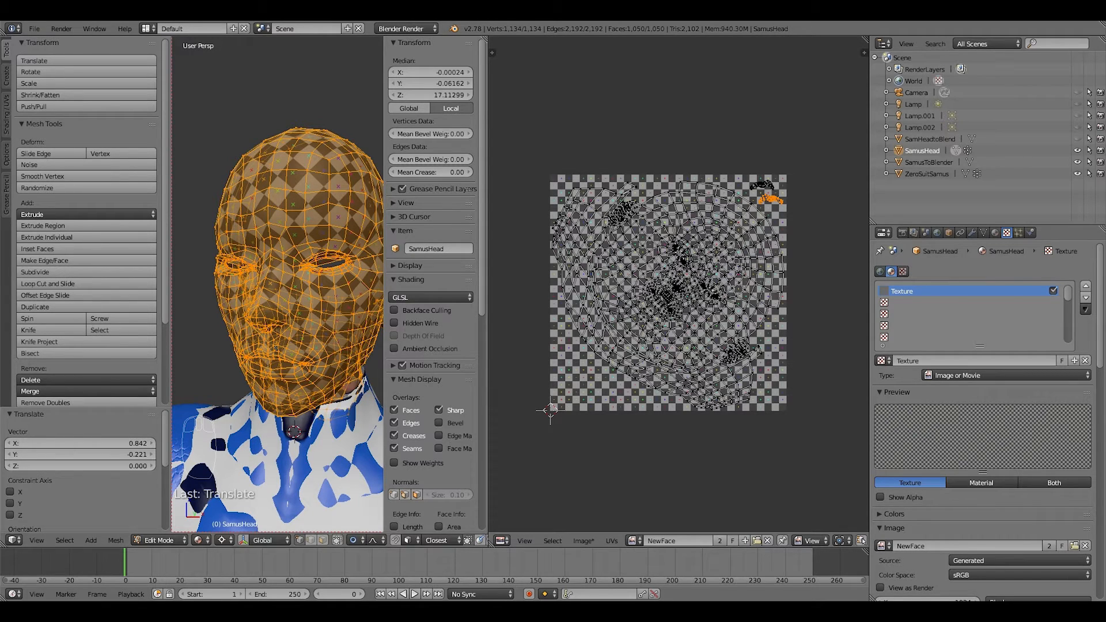
Widen the 3D viewport and examine the head's checker pattern from the front, then in Object Mode from the side.
drag(488, 288, 638, 288)
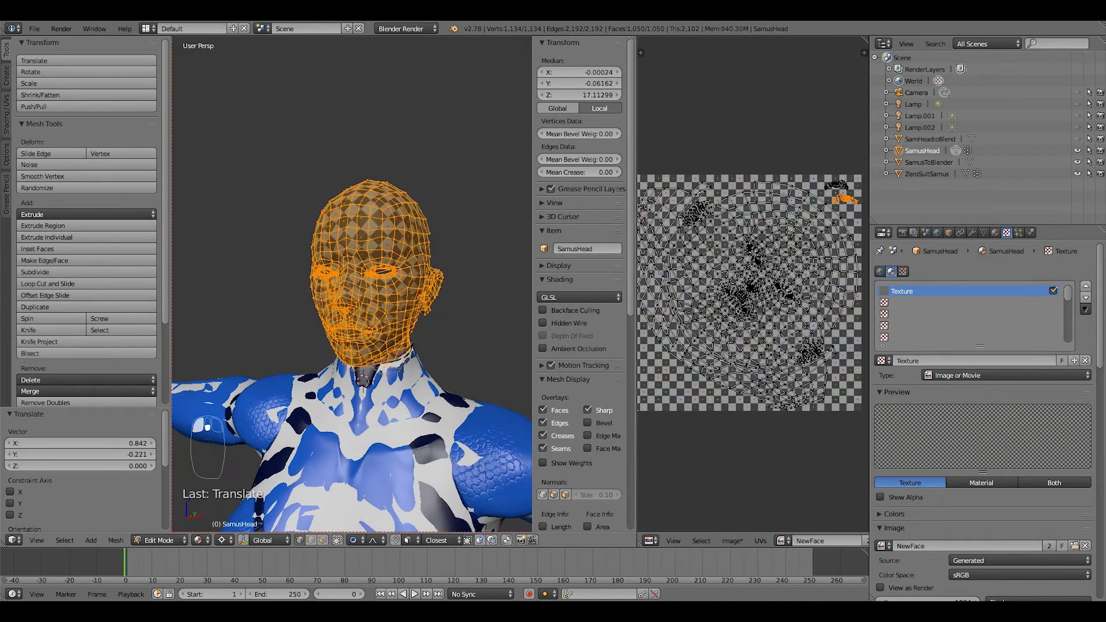
middle_drag(351, 289, 328, 288)
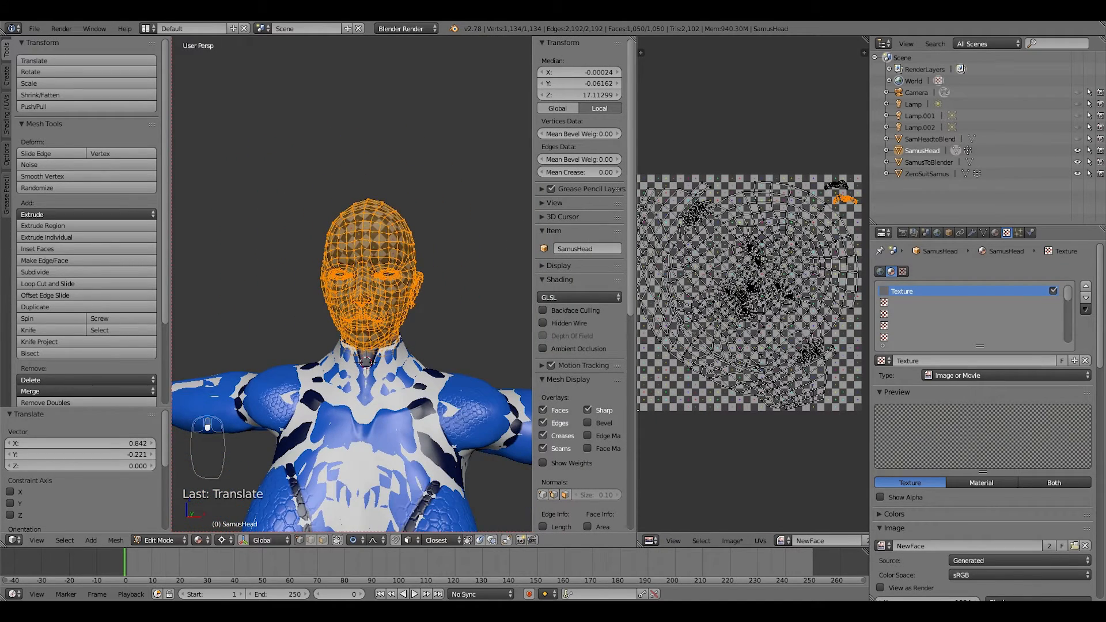
scroll(351, 345, down, 3)
scroll(352, 345, up, 4)
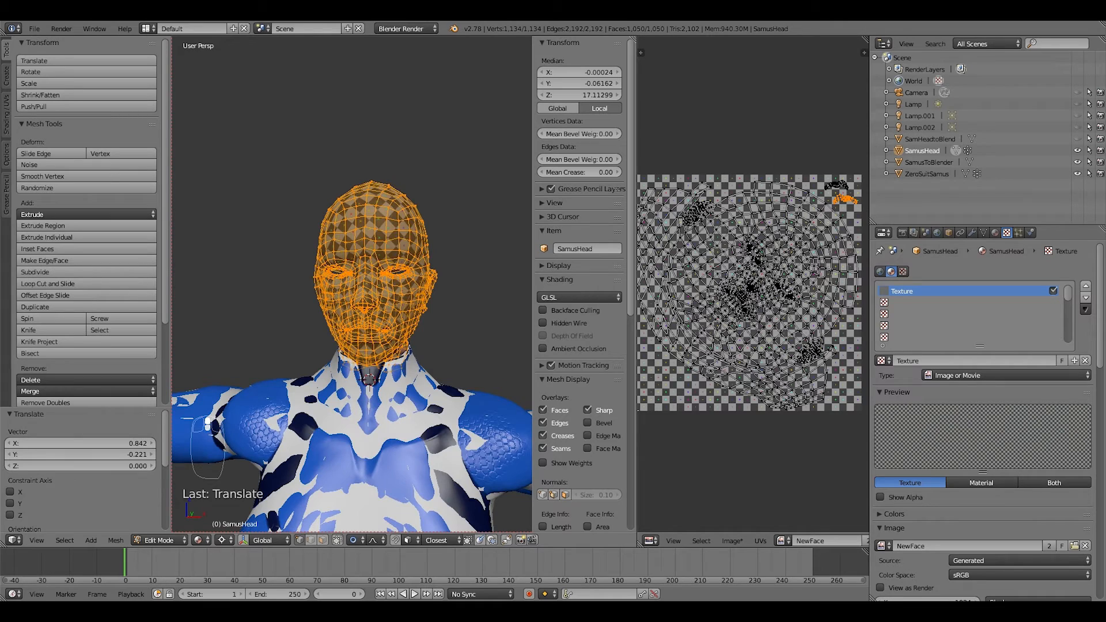
mouse_move(352, 288)
middle_down()
mouse_move(414, 288)
mouse_move(346, 288)
mouse_move(355, 285)
middle_up()
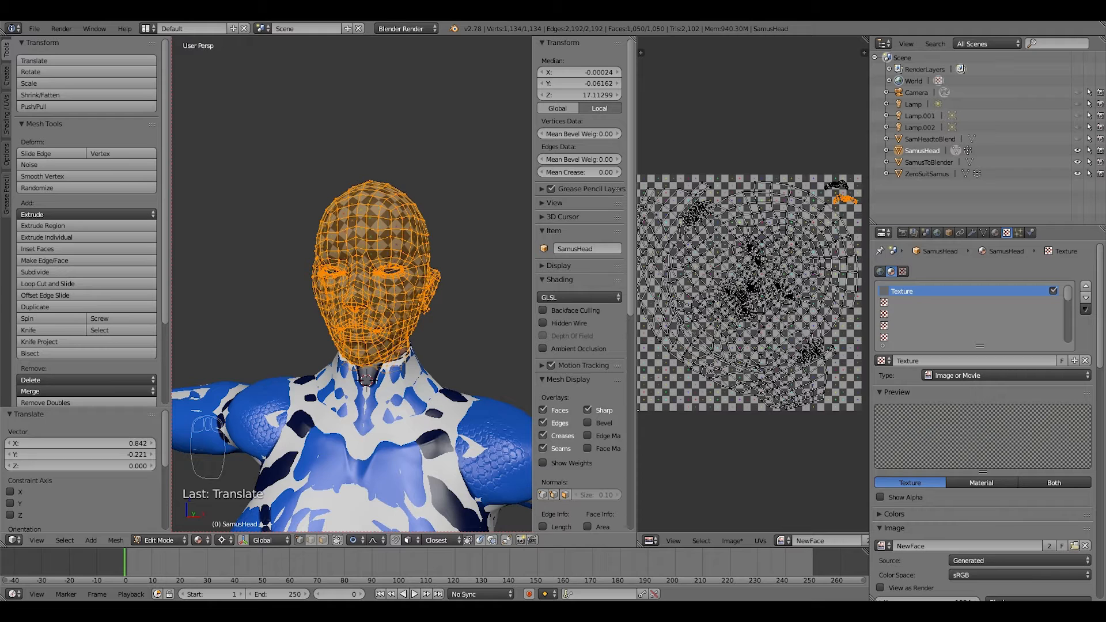
key(Tab)
middle_drag(352, 289, 173, 291)
scroll(353, 284, up, 1)
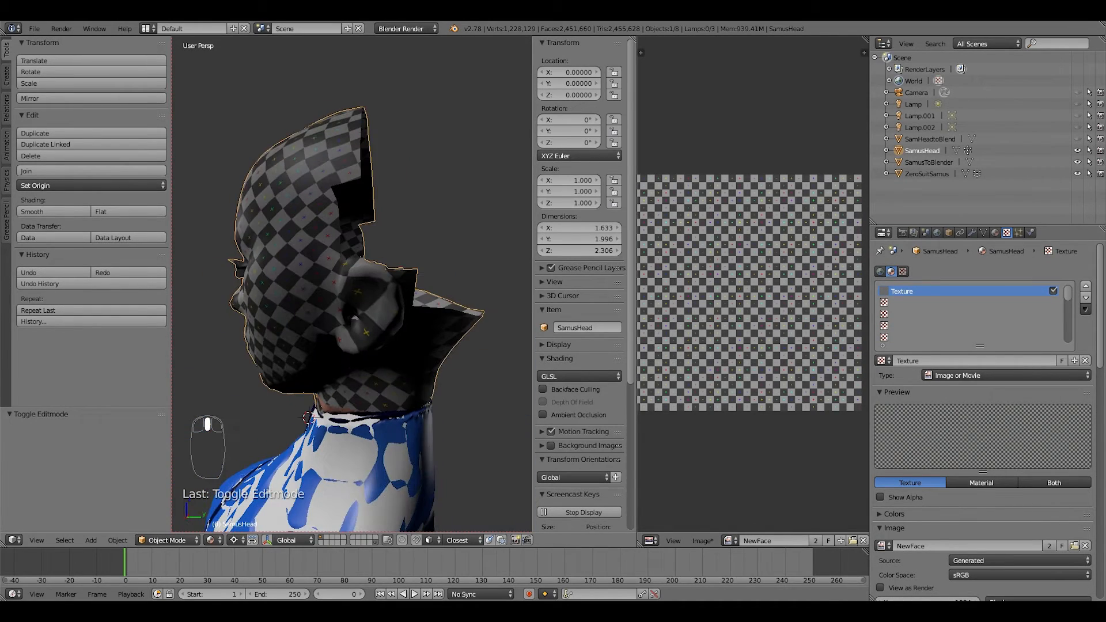
Return SamusHead to Edit Mode and examine the dense ear areas of its UV layout up close.
key(Tab)
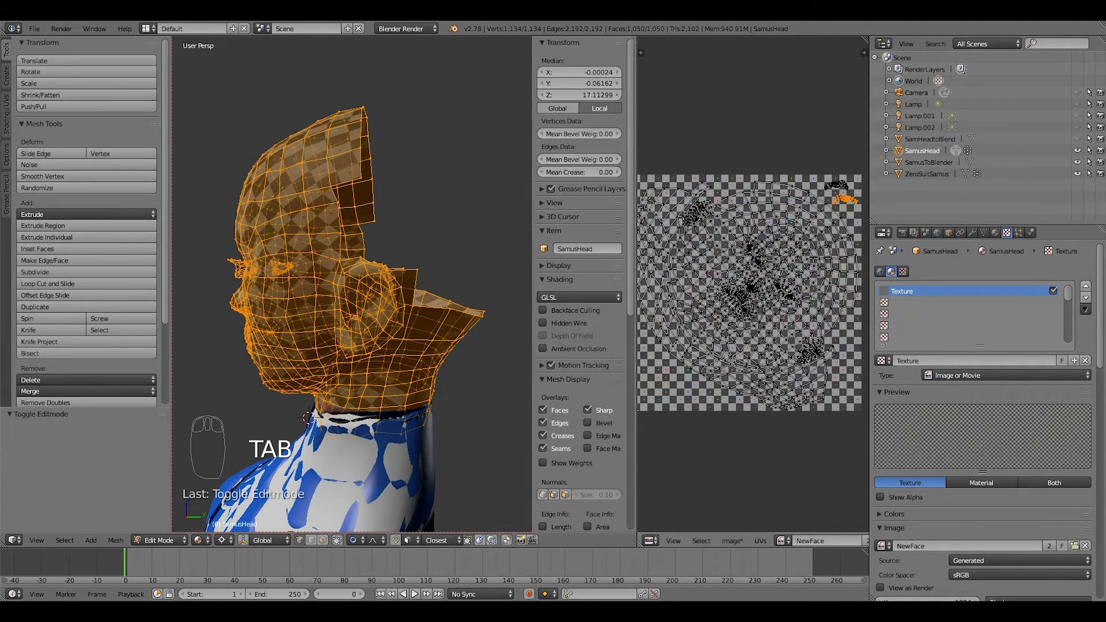
scroll(752, 294, up, 8)
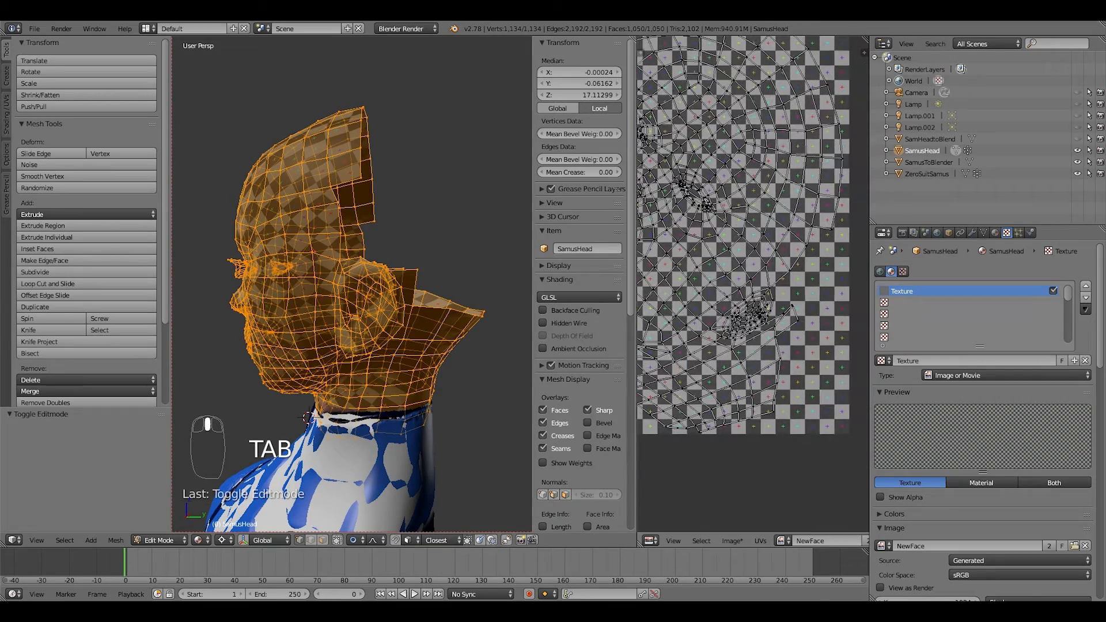
scroll(752, 288, up, 2)
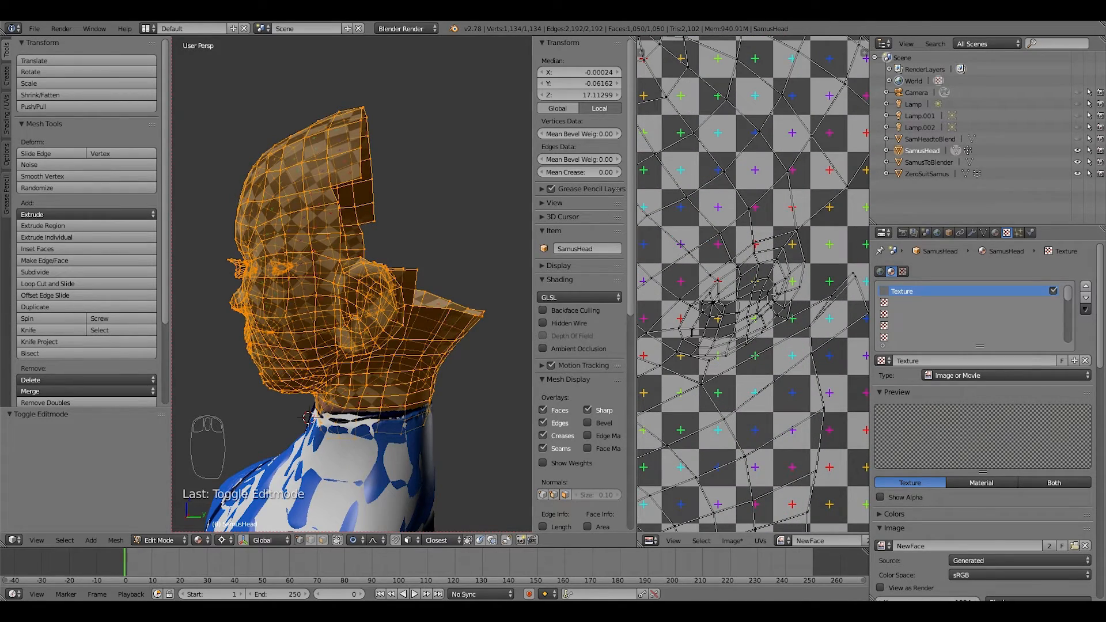
scroll(752, 288, up, 2)
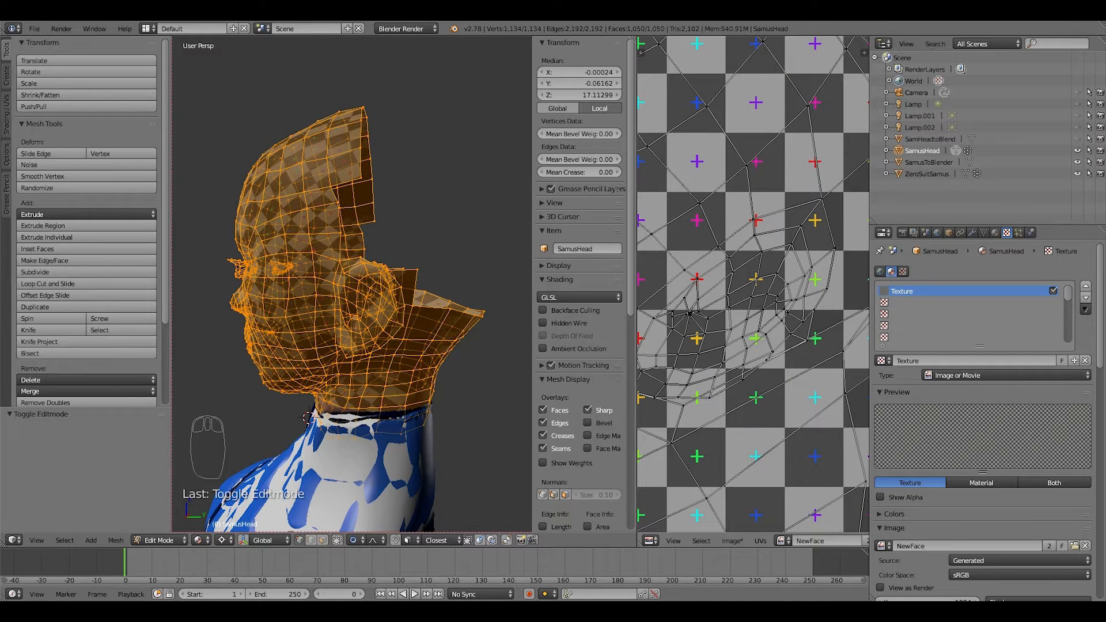
scroll(752, 288, down, 5)
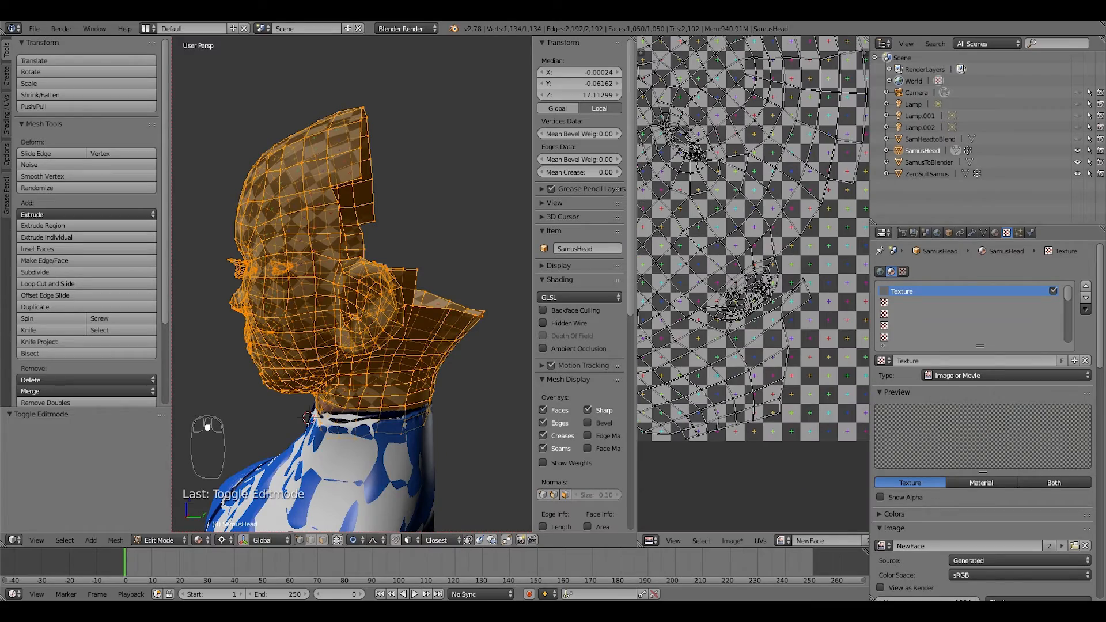
scroll(691, 323, down, 4)
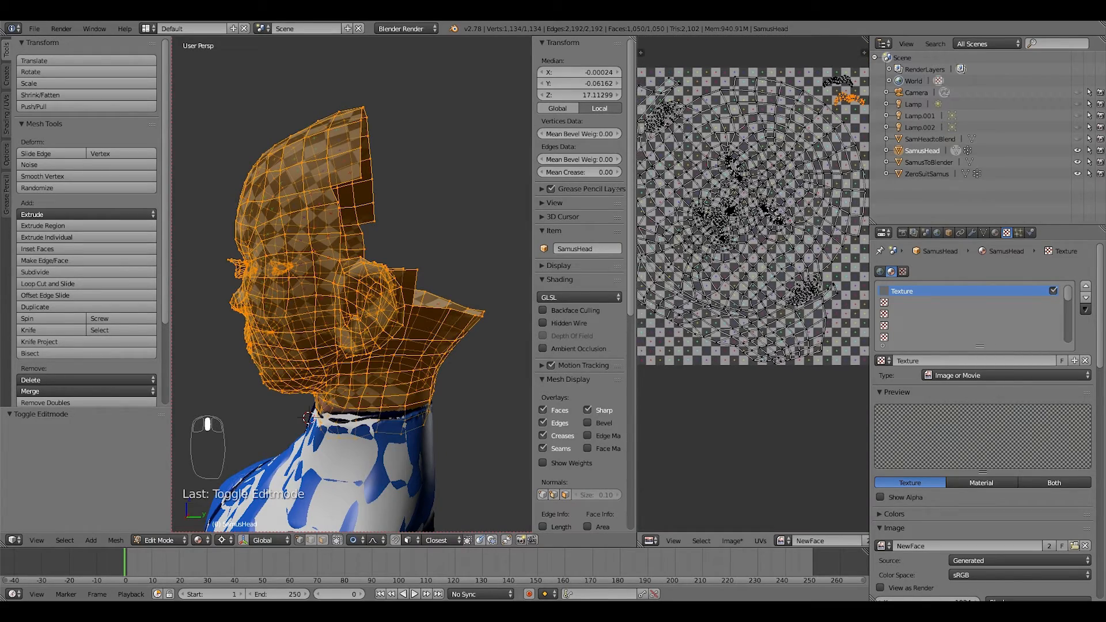
scroll(752, 288, up, 6)
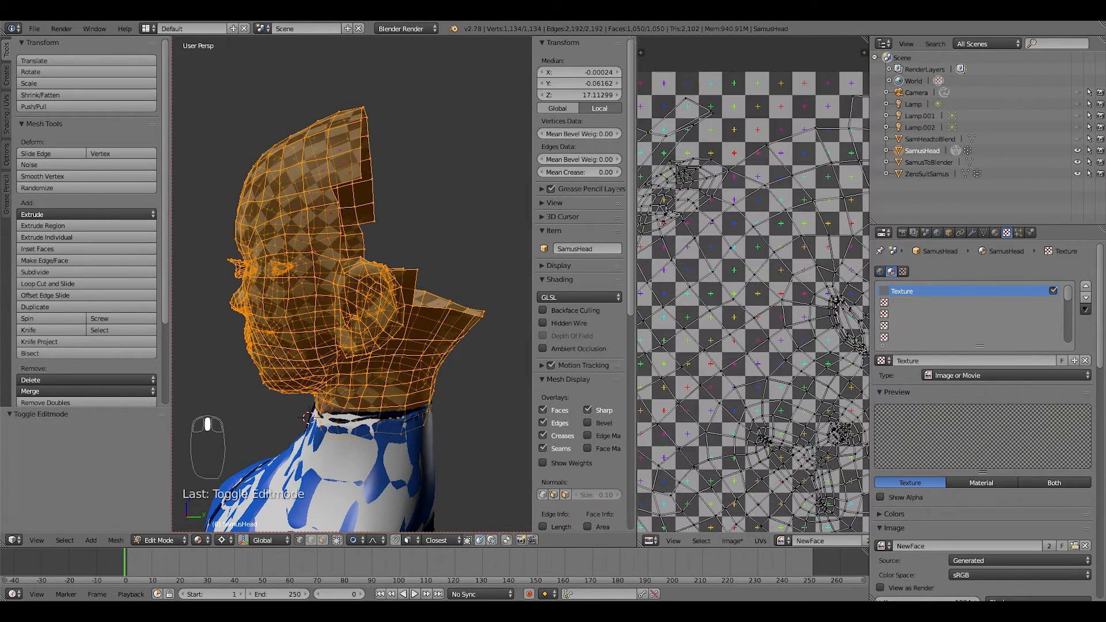
scroll(752, 288, up, 2)
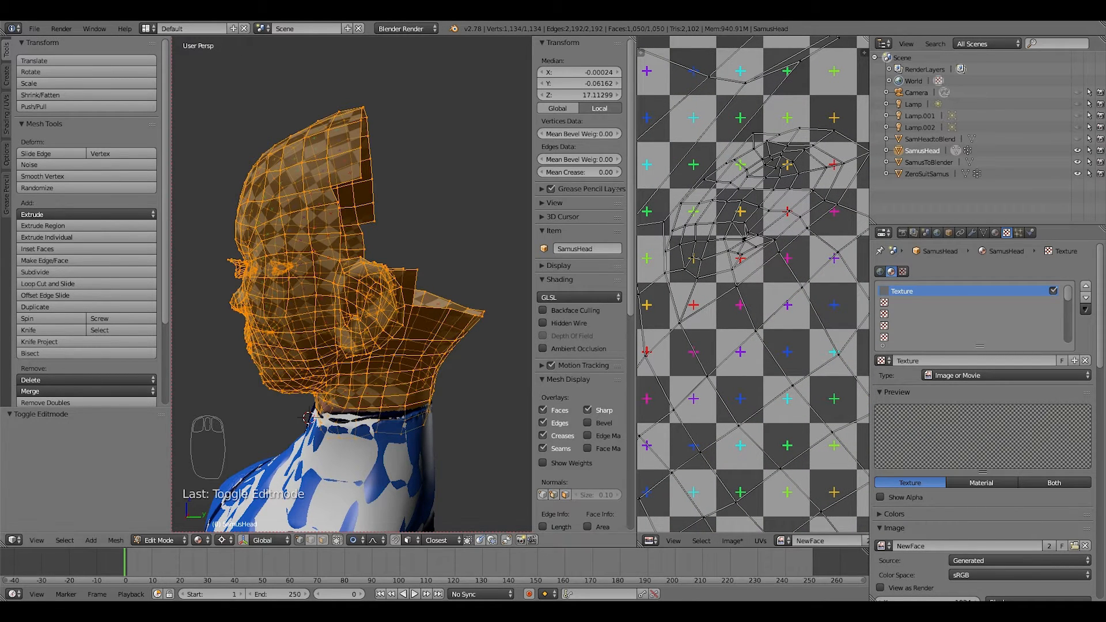
Examine the checker pattern behind the ear and on the back of the neck in Object Mode, trying wireframe and solid shading.
middle_drag(368, 288, 328, 268)
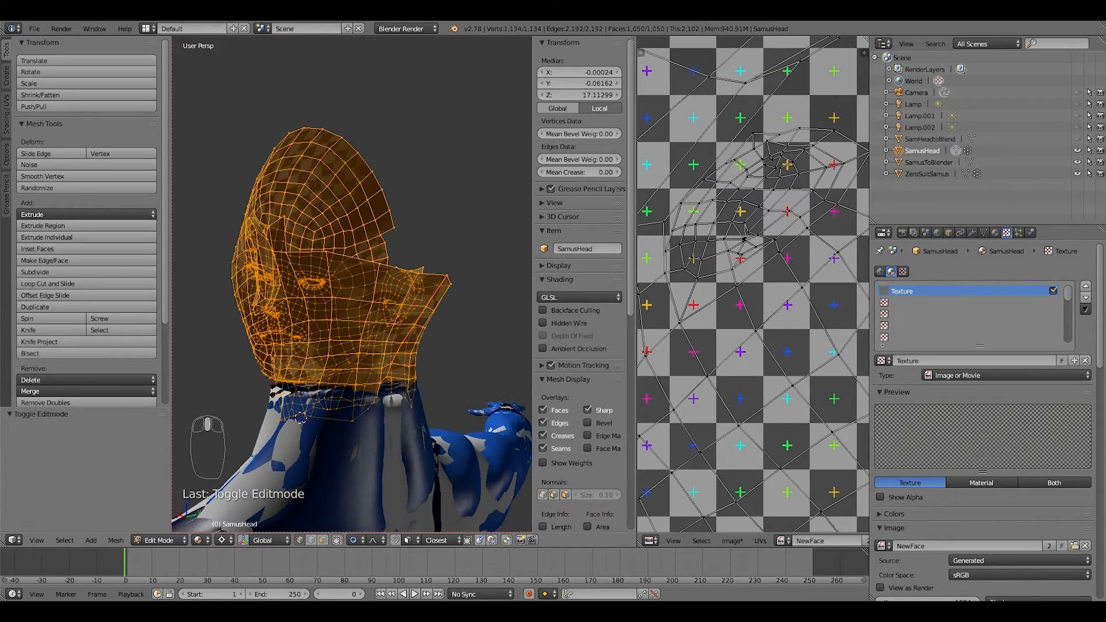
key(Tab)
scroll(352, 283, up, 4)
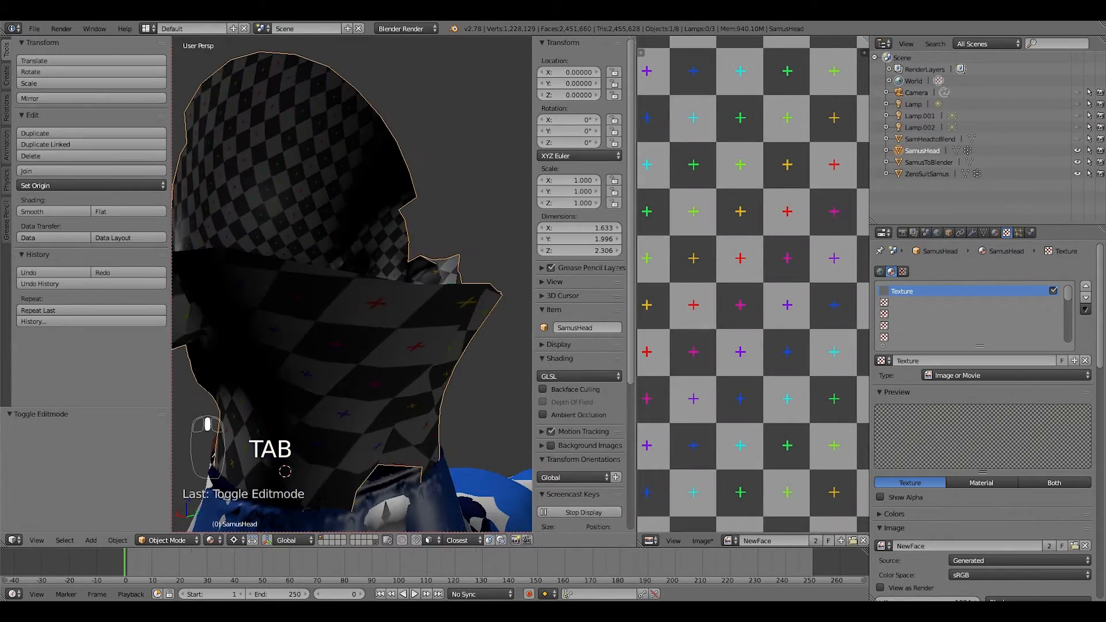
key(z)
middle_drag(351, 282, 318, 296)
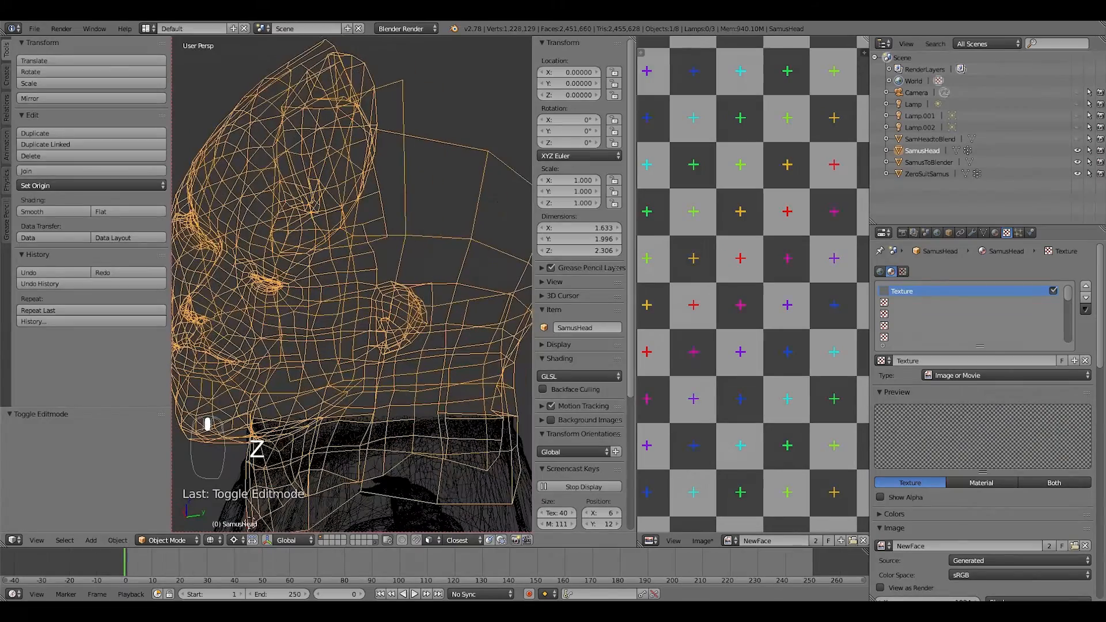
key(z)
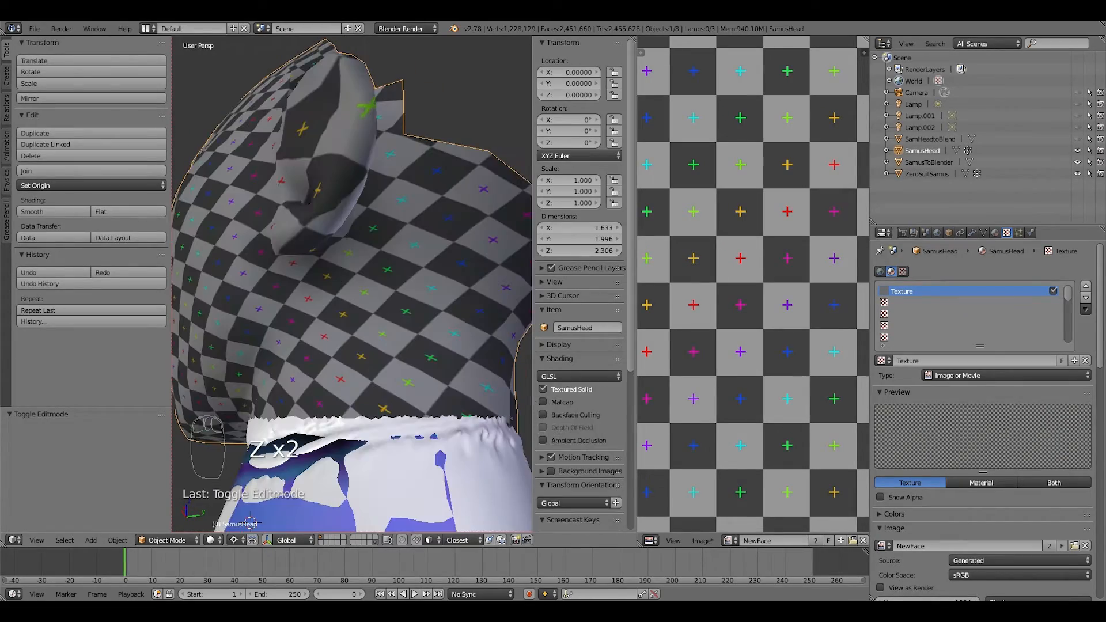
middle_drag(318, 297, 346, 288)
Enter Edit Mode on SamusHead and deselect all of its geometry.
key(Tab)
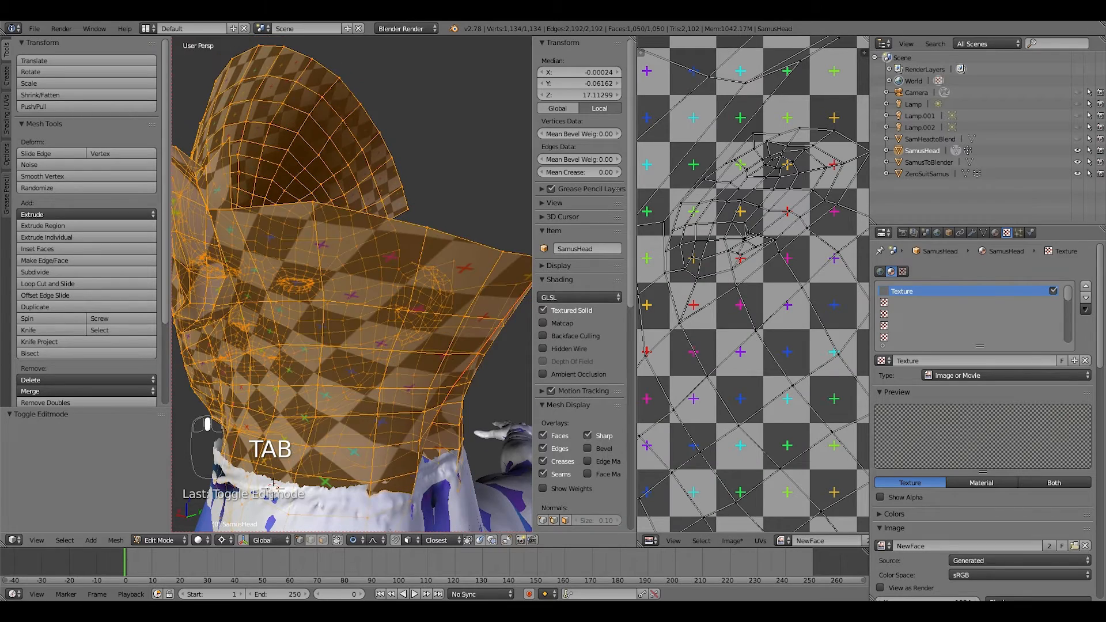
key(a)
middle_drag(276, 484, 392, 495)
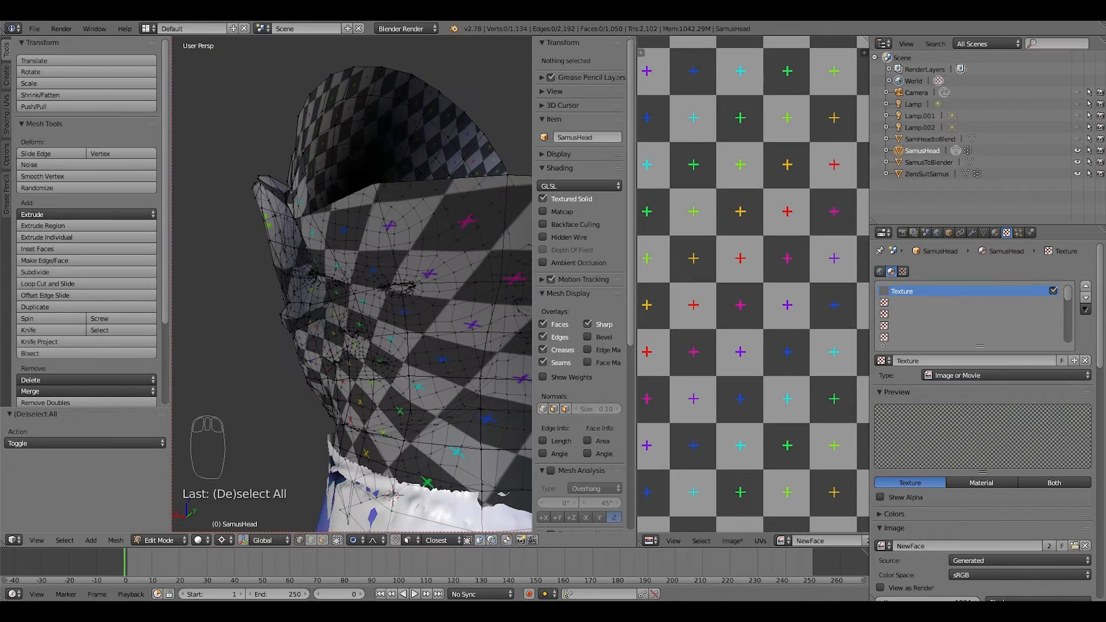
Examine the checker pattern around the whole head from the back, side and front, near and far.
middle_drag(357, 288, 432, 288)
scroll(374, 288, up, 3)
scroll(334, 289, down, 4)
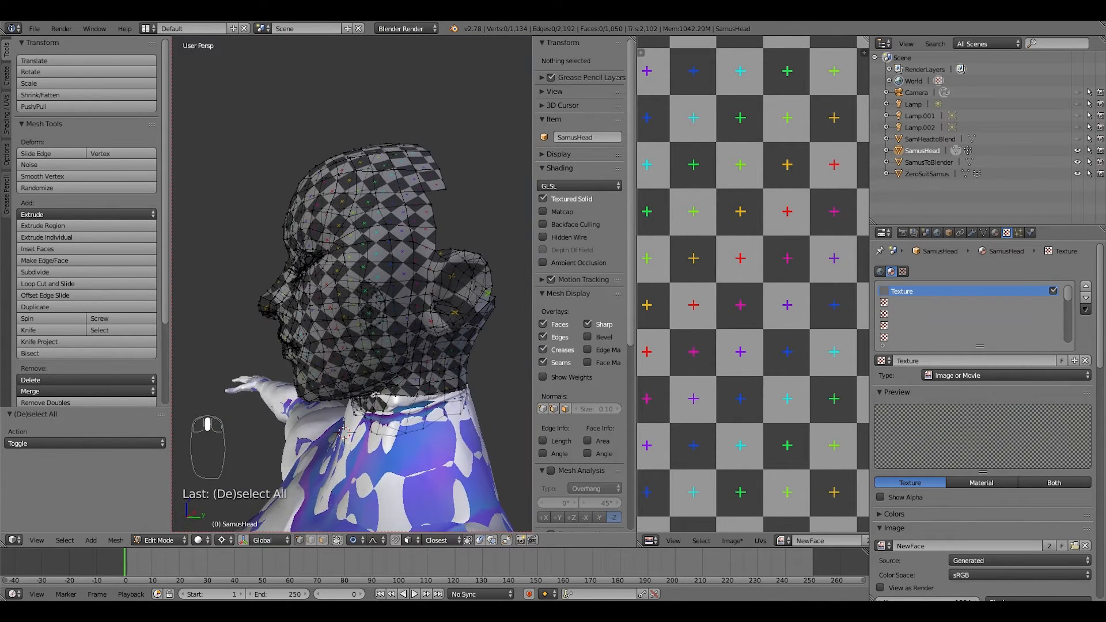
scroll(352, 288, down, 2)
middle_drag(334, 288, 374, 283)
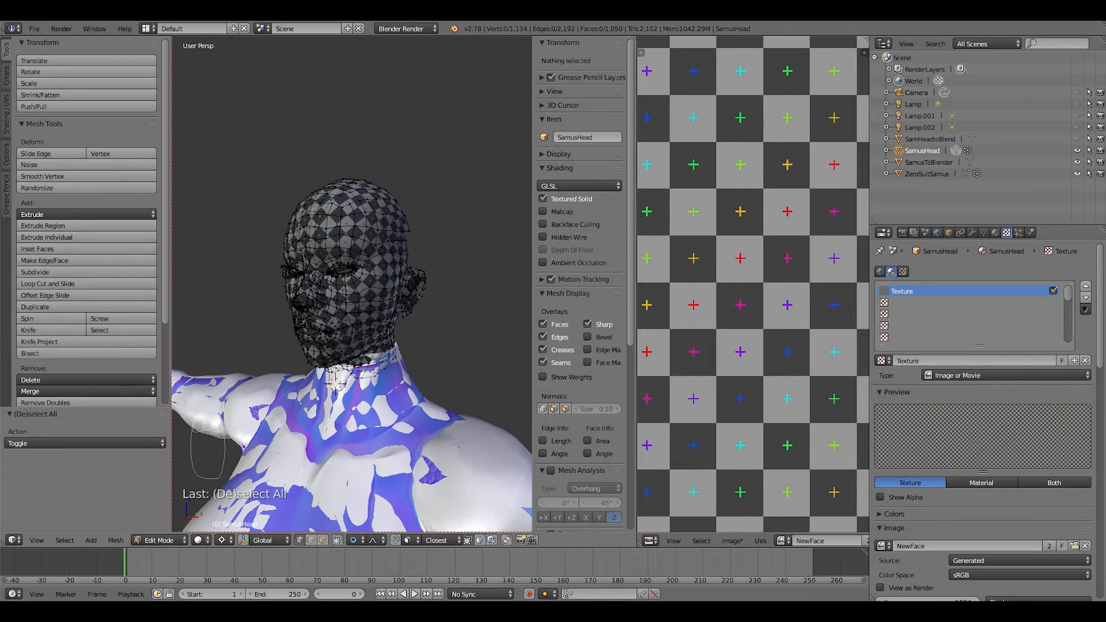
mouse_move(352, 282)
middle_down()
mouse_move(351, 300)
mouse_move(340, 297)
mouse_move(375, 297)
mouse_move(348, 293)
middle_up()
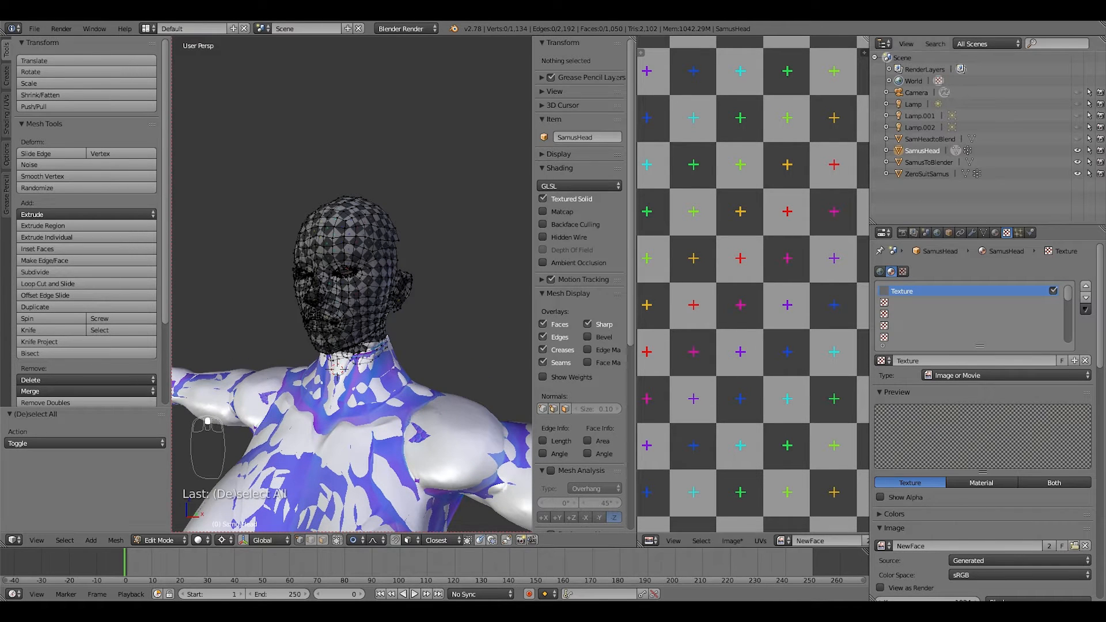
scroll(753, 284, down, 1)
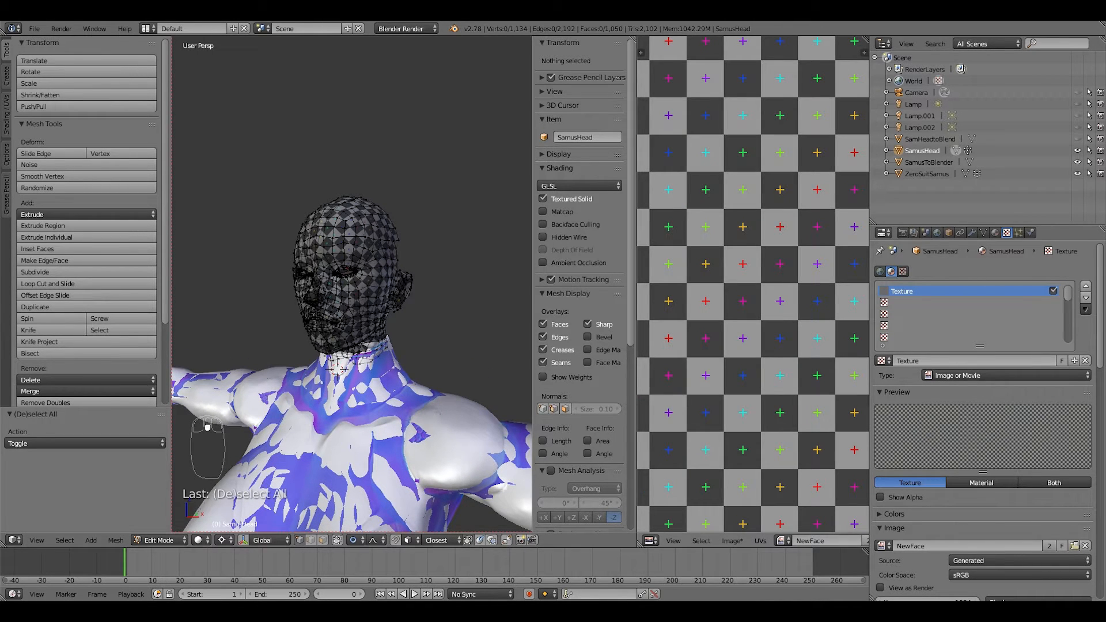
middle_drag(346, 288, 369, 291)
scroll(753, 284, down, 2)
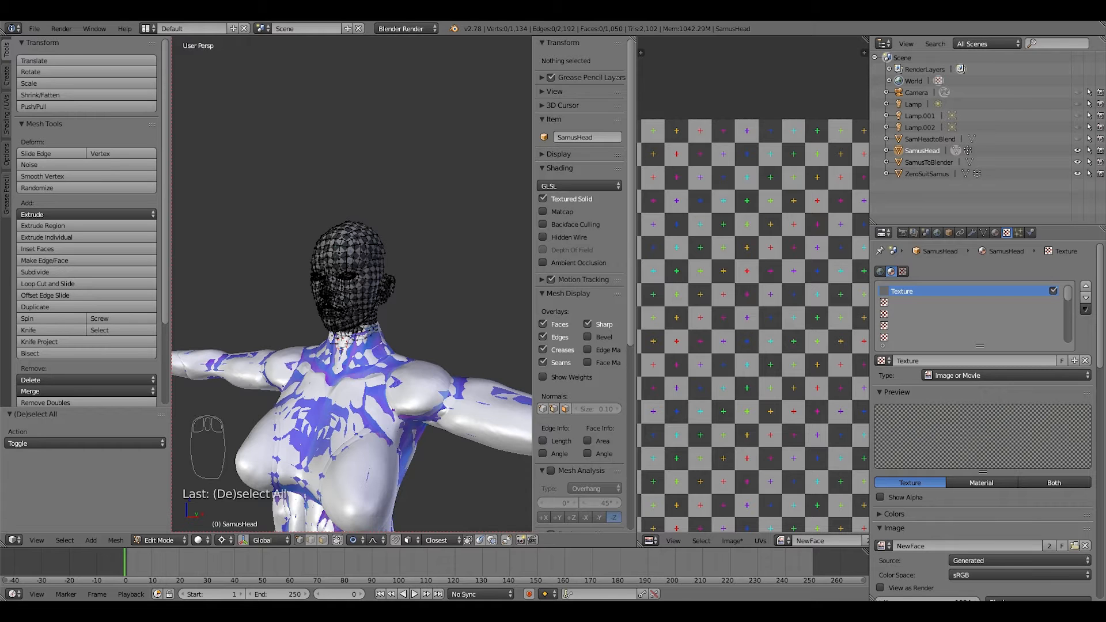
Select SamHeadtoBlend, make it visible, and switch the viewport from solid shading to the mode that shows the materials.
click(930, 139)
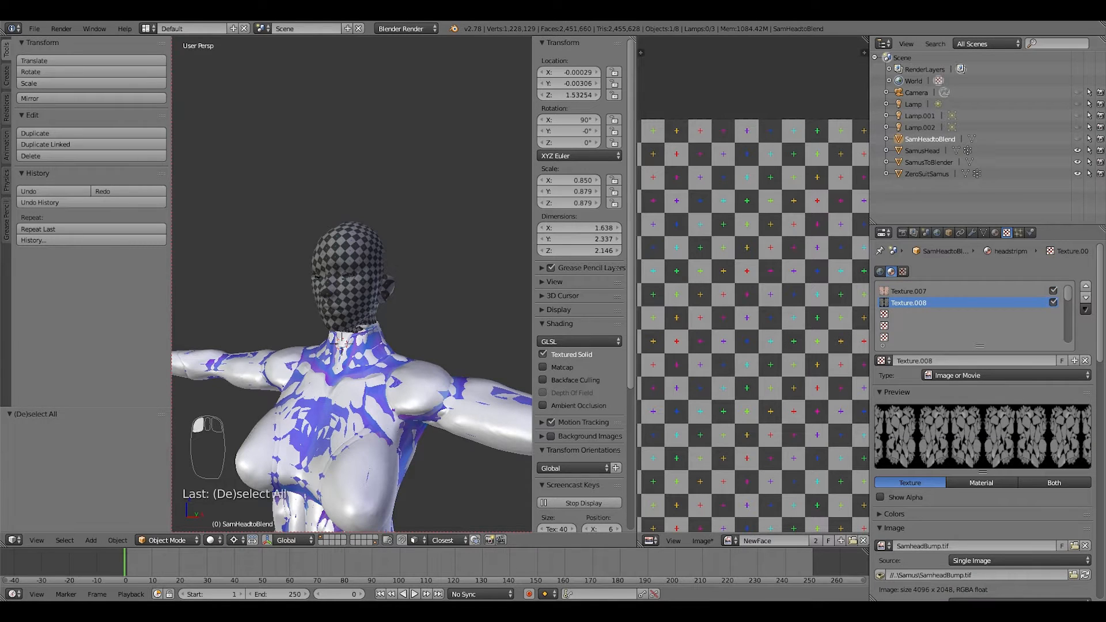
click(1078, 139)
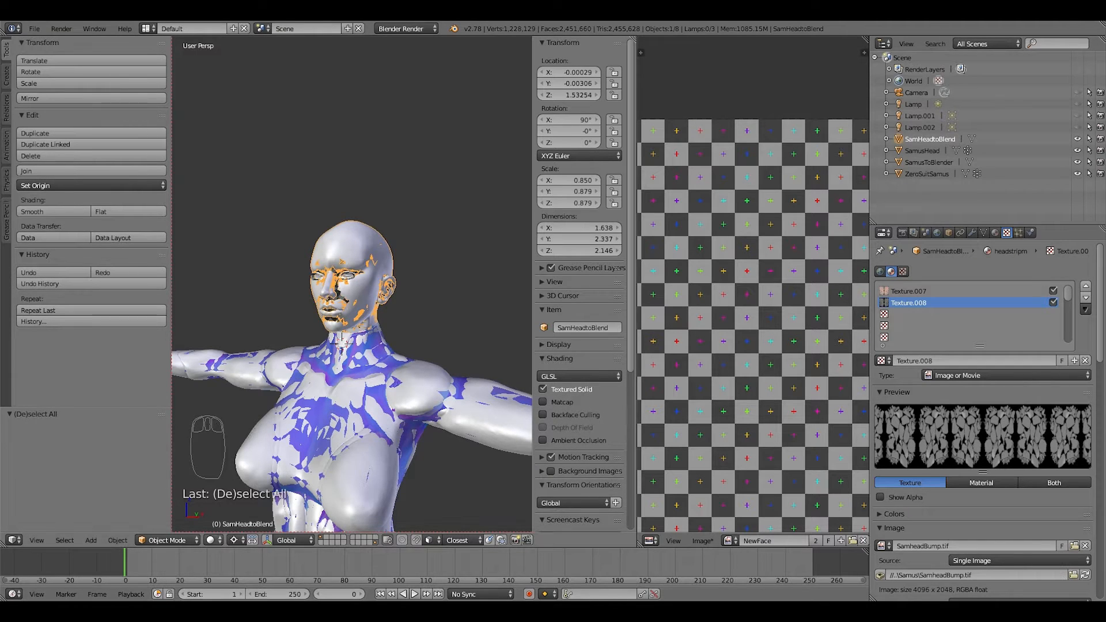
click(211, 540)
click(232, 475)
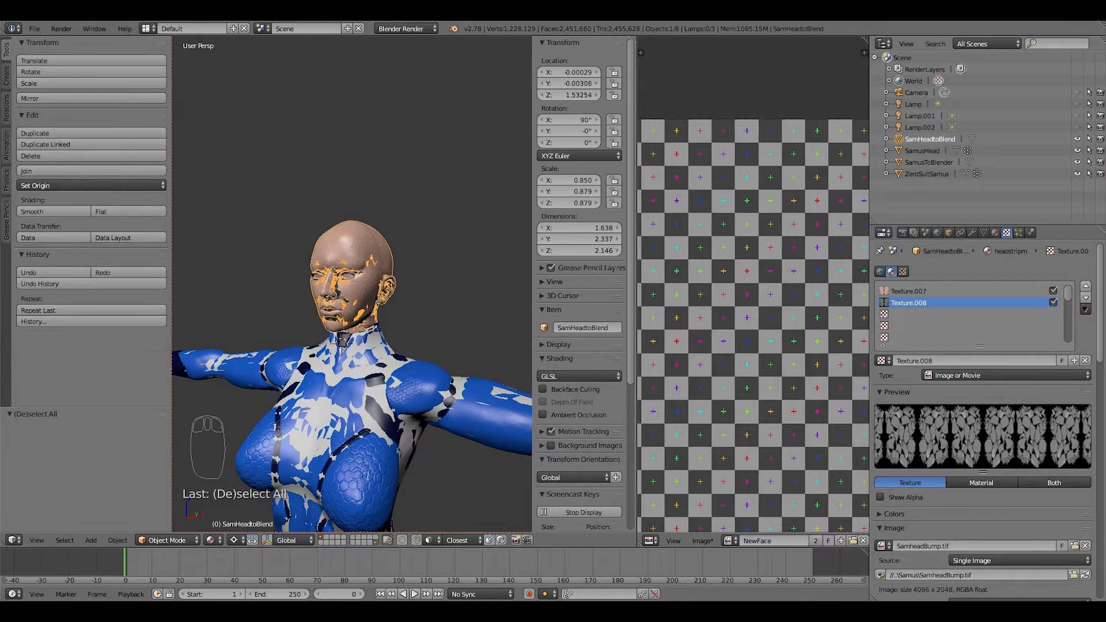
Select SamHeadtoBlend together with SamusHead, keeping SamusHead as the active object, and enter Edit Mode on SamusHead.
click(922, 151)
click(930, 140)
shift+click(922, 151)
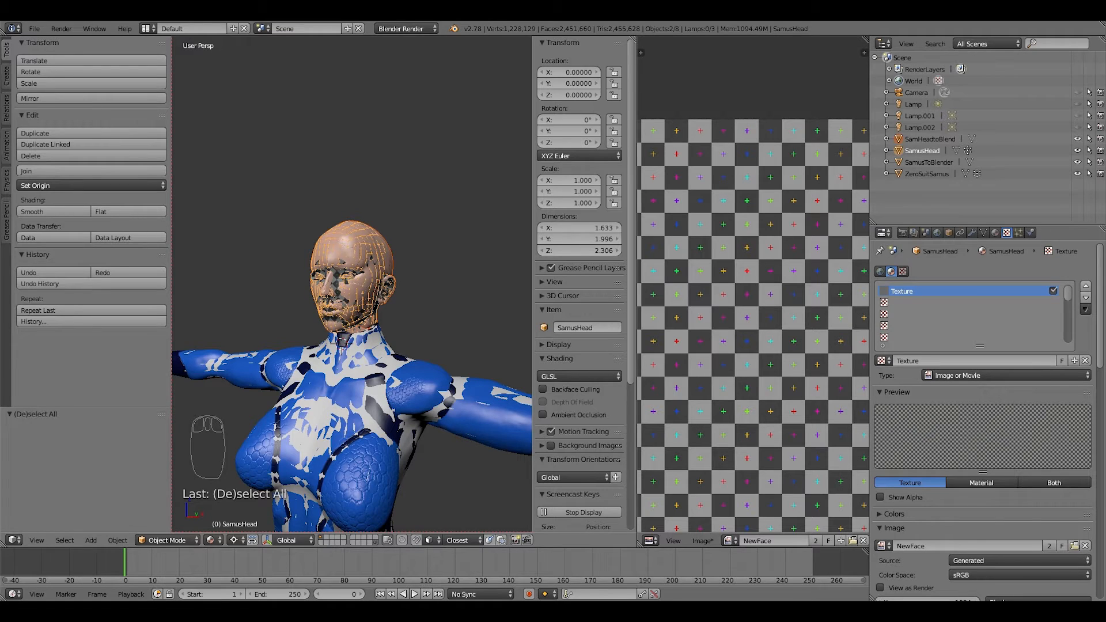
key(Tab)
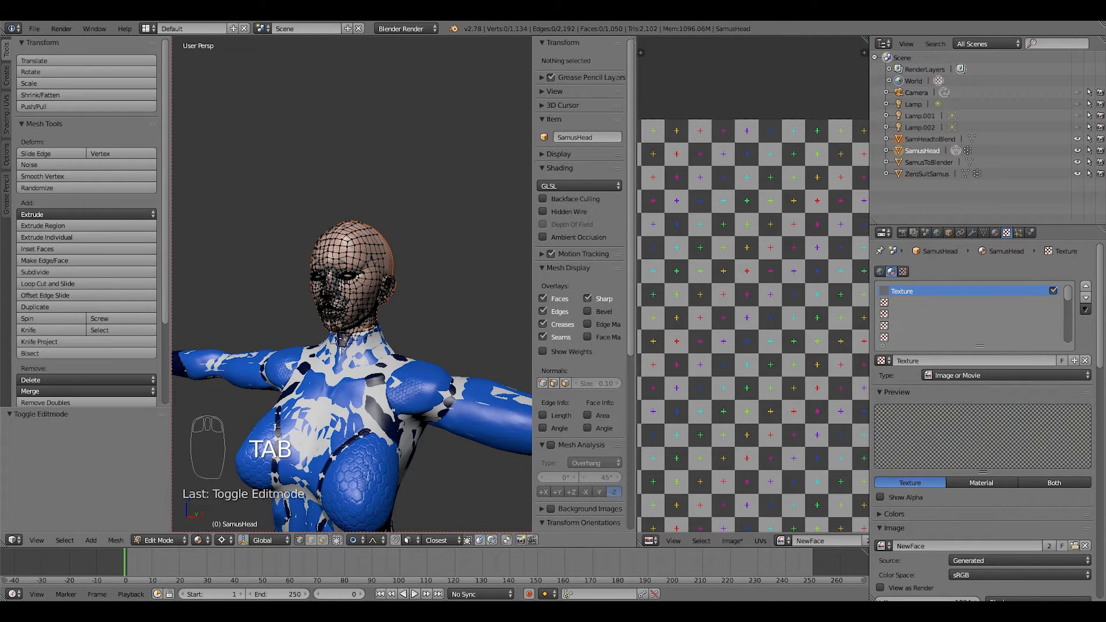
Widen the image editor beside the 3D view and fit the whole NewFace grid in it.
mouse_move(351, 288)
middle_down()
mouse_move(403, 283)
mouse_move(352, 287)
mouse_move(358, 293)
middle_up()
scroll(352, 286, down, 1)
scroll(351, 288, up, 3)
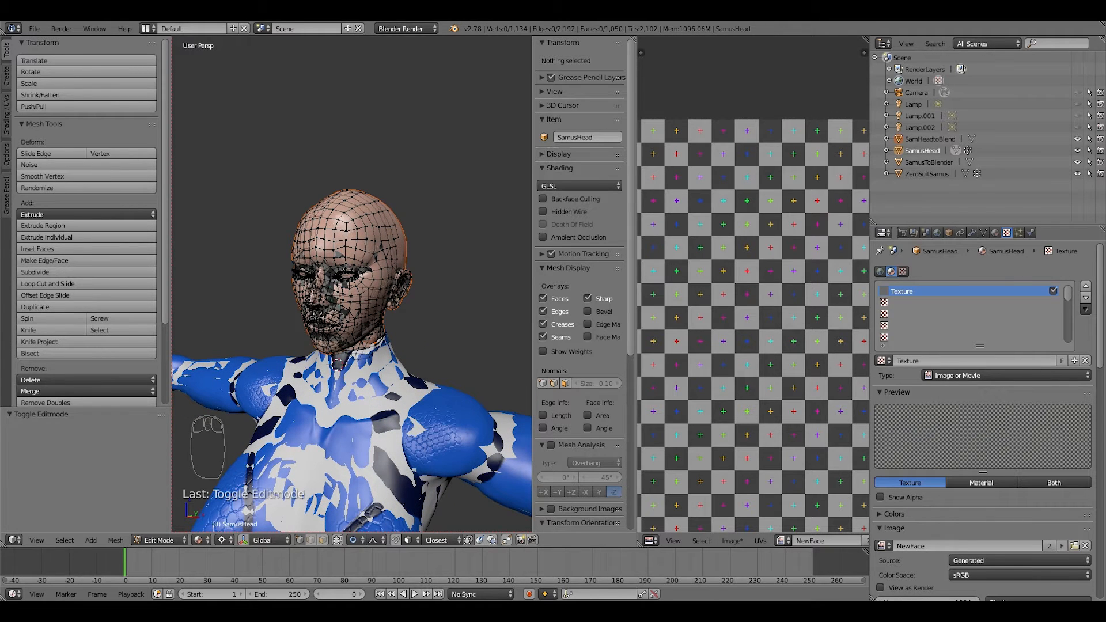
scroll(682, 468, down, 5)
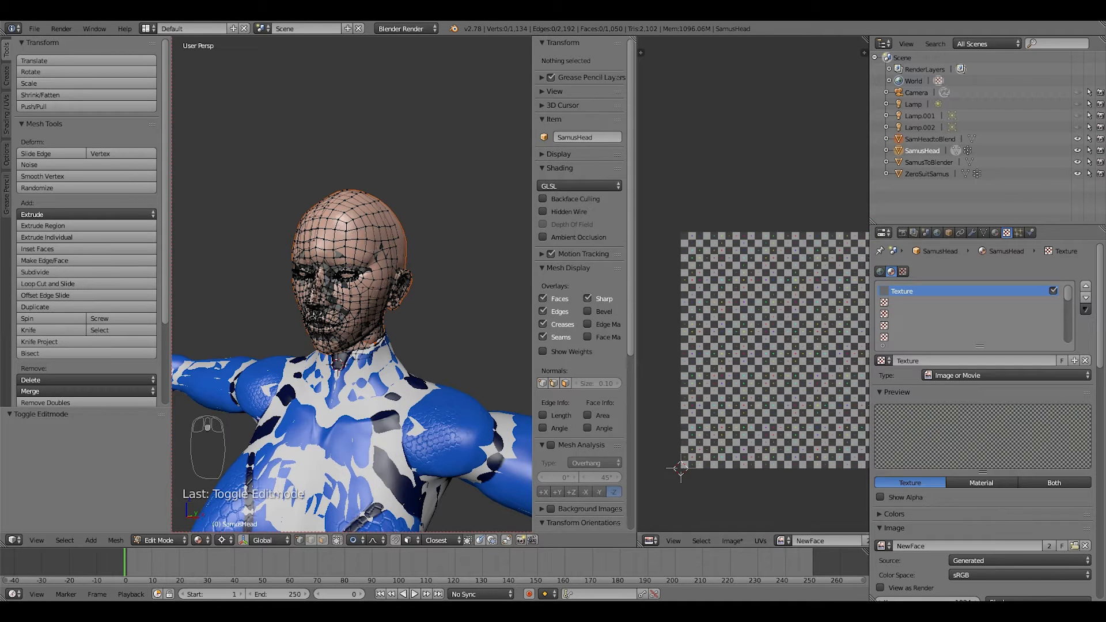
drag(637, 346, 562, 346)
middle_drag(720, 346, 664, 309)
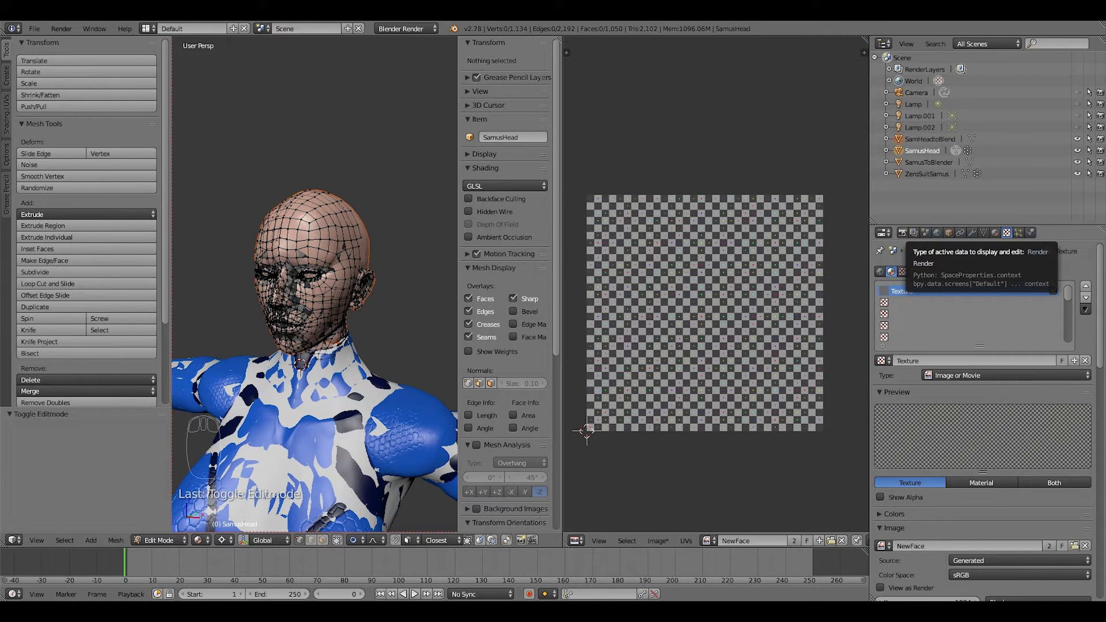
Bake a Normals map in Tangent space from SamHeadtoBlend to the active SamusHead onto the NewFace image.
click(903, 233)
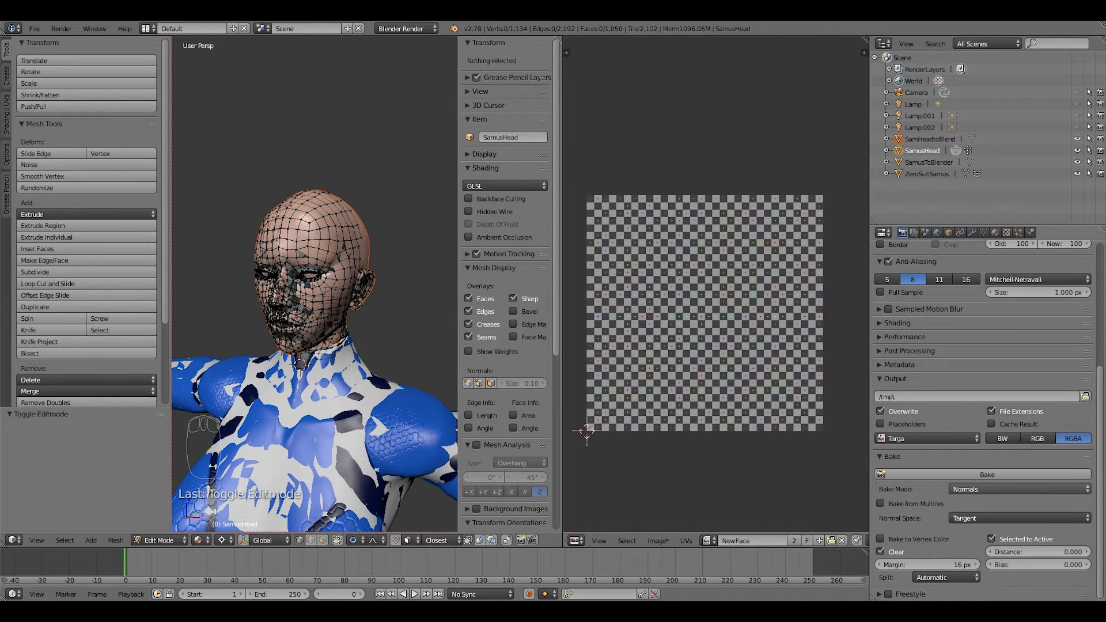
click(1019, 489)
click(1018, 436)
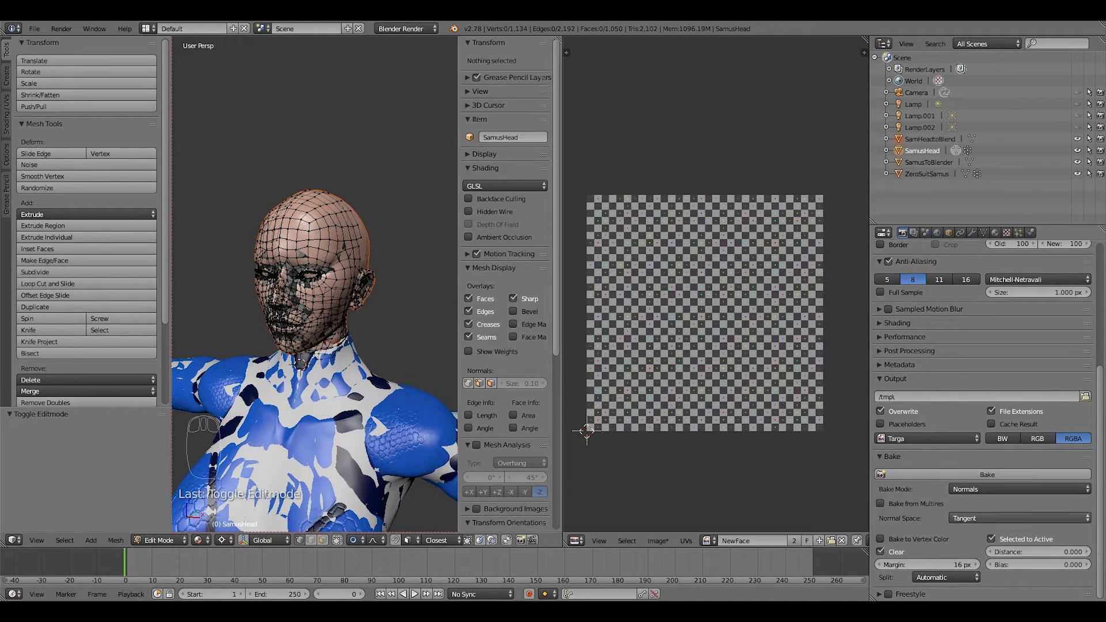
click(1019, 518)
click(1019, 518)
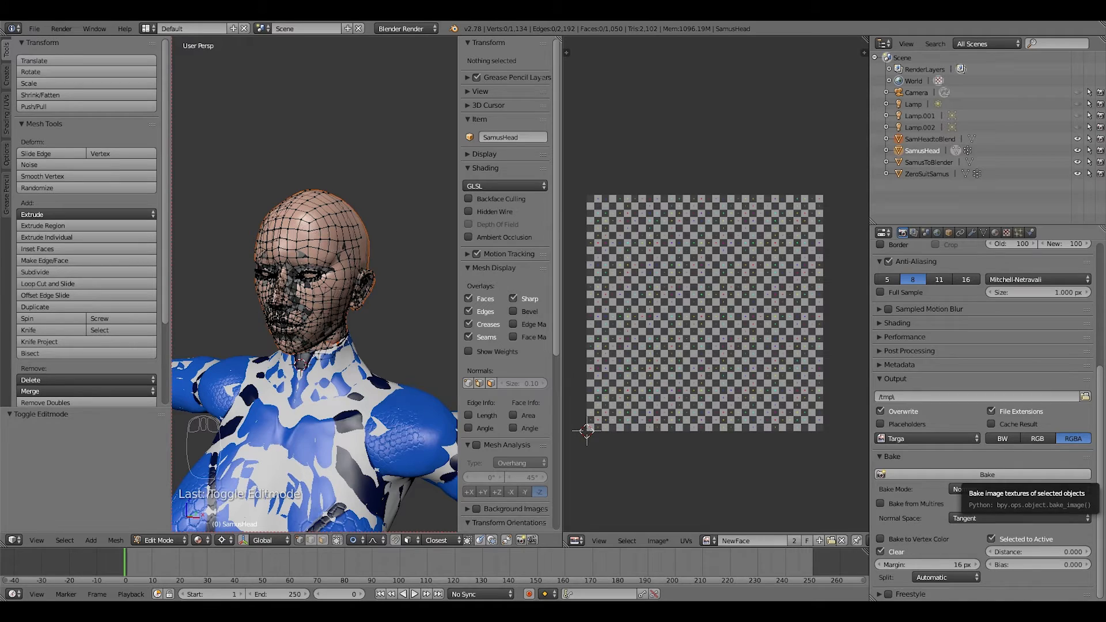
click(979, 474)
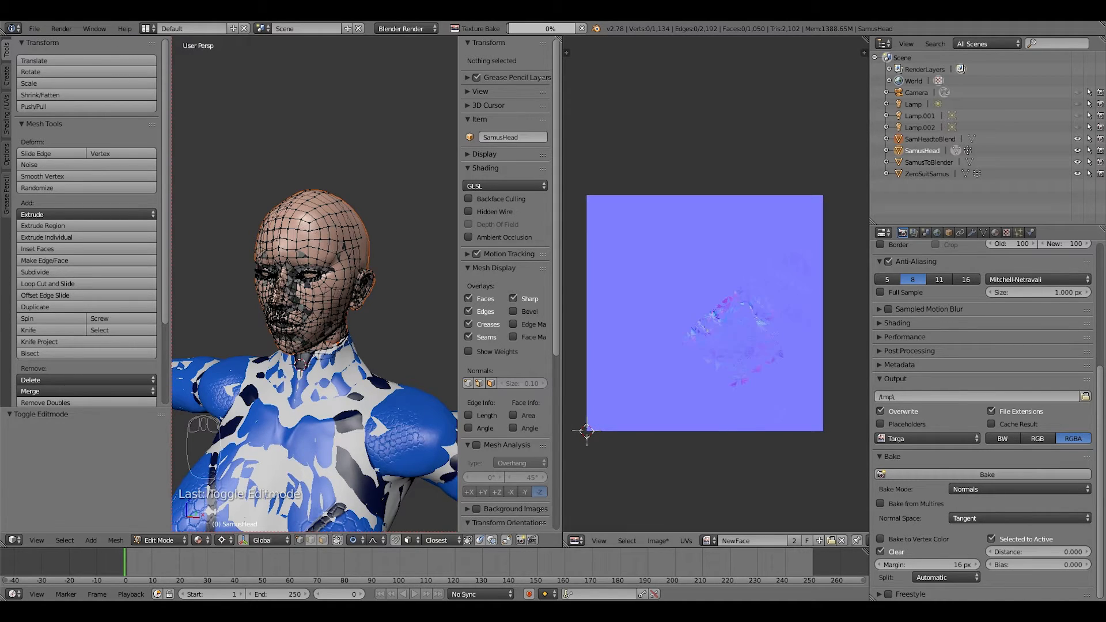
scroll(983, 404, up, 8)
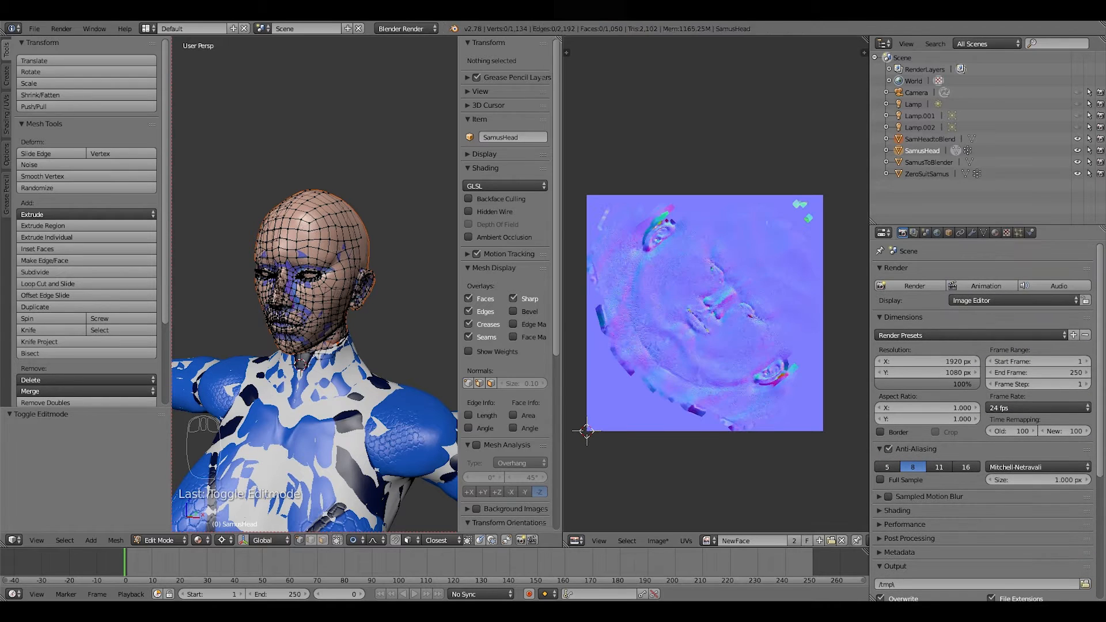
scroll(716, 284, up, 12)
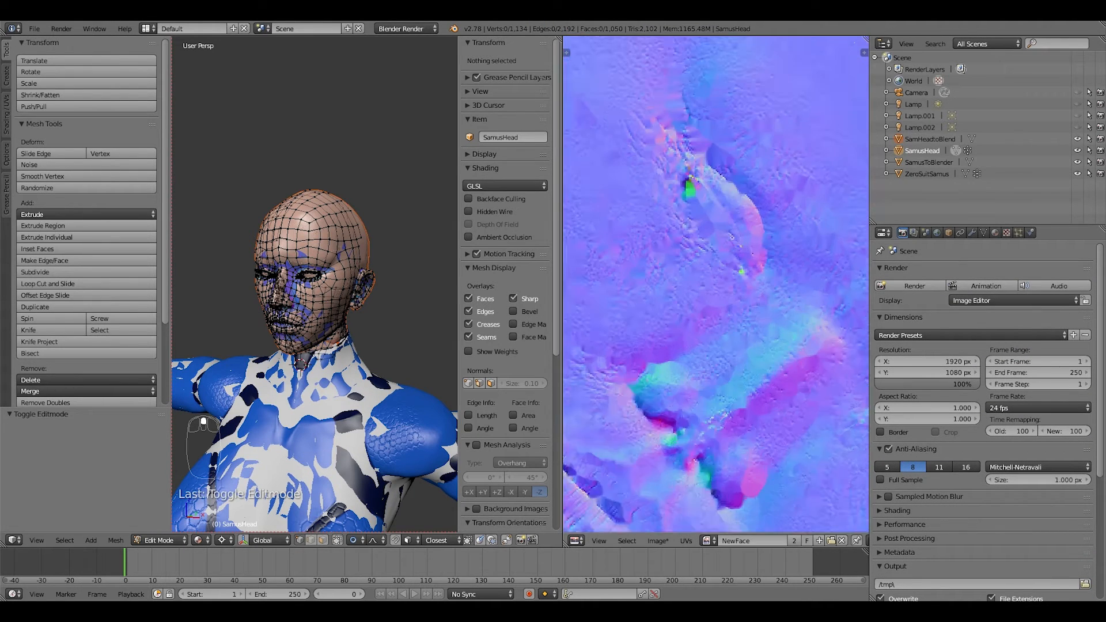
scroll(716, 283, down, 10)
scroll(716, 283, up, 5)
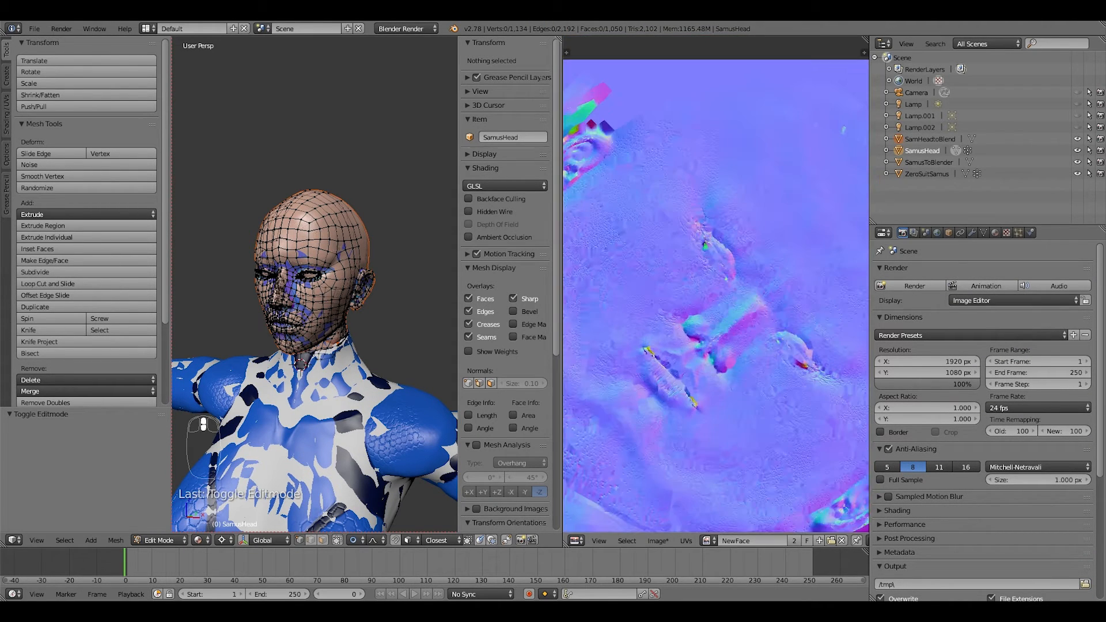
scroll(717, 284, down, 6)
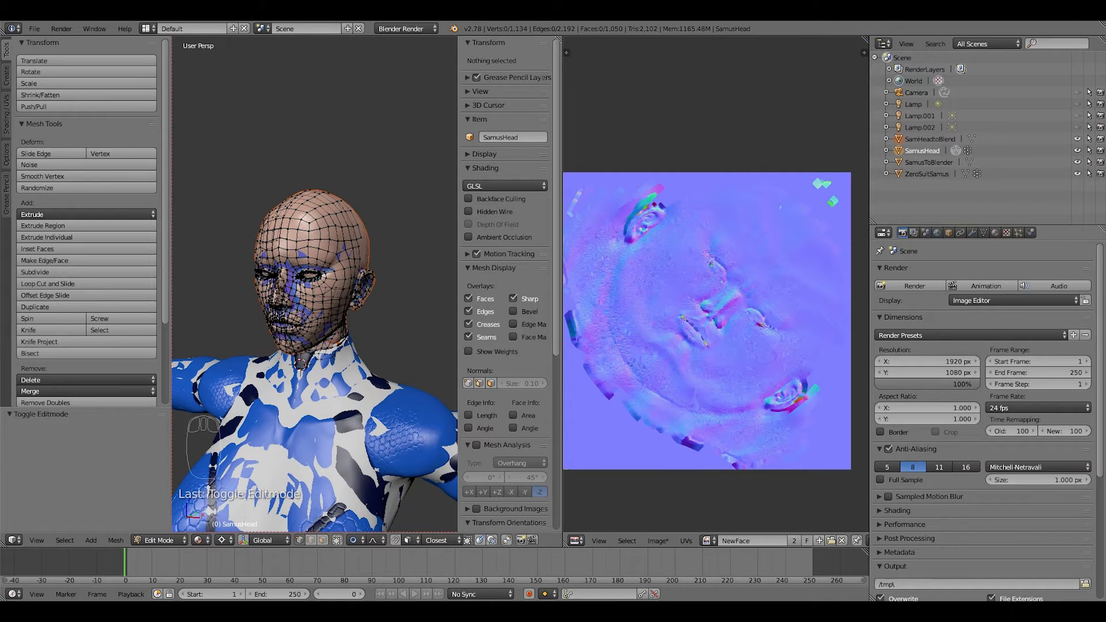
Set the bake bias to 0.100 and try to bake the normals again.
scroll(984, 420, down, 6)
scroll(987, 420, down, 1)
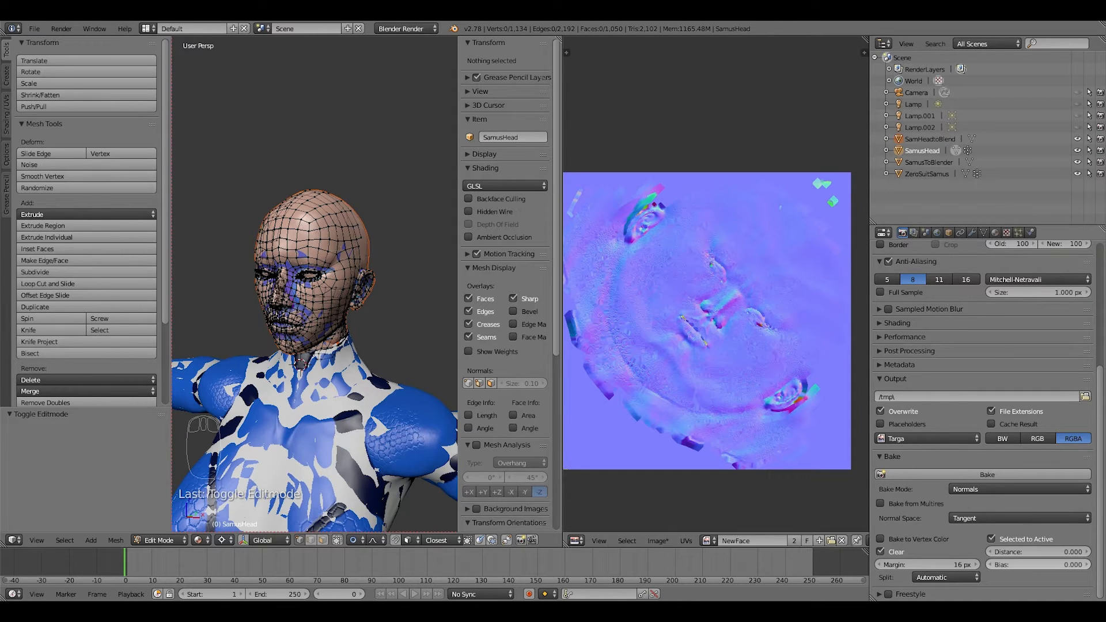
click(1088, 565)
click(987, 474)
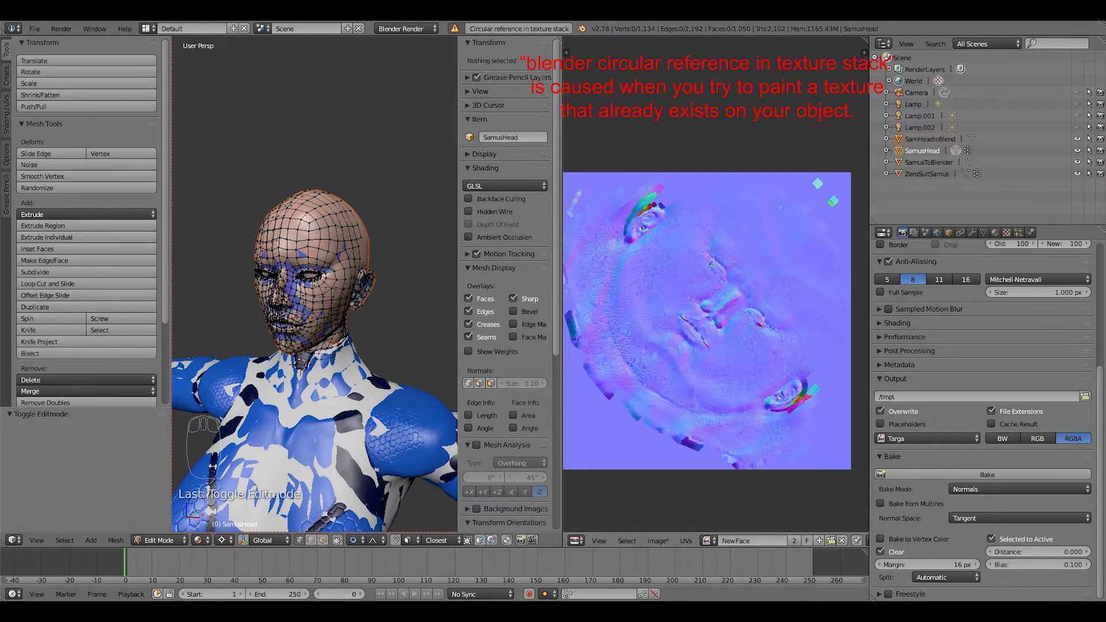
Disable the image texture on SamusHead's material and remove it from its texture slot.
click(995, 233)
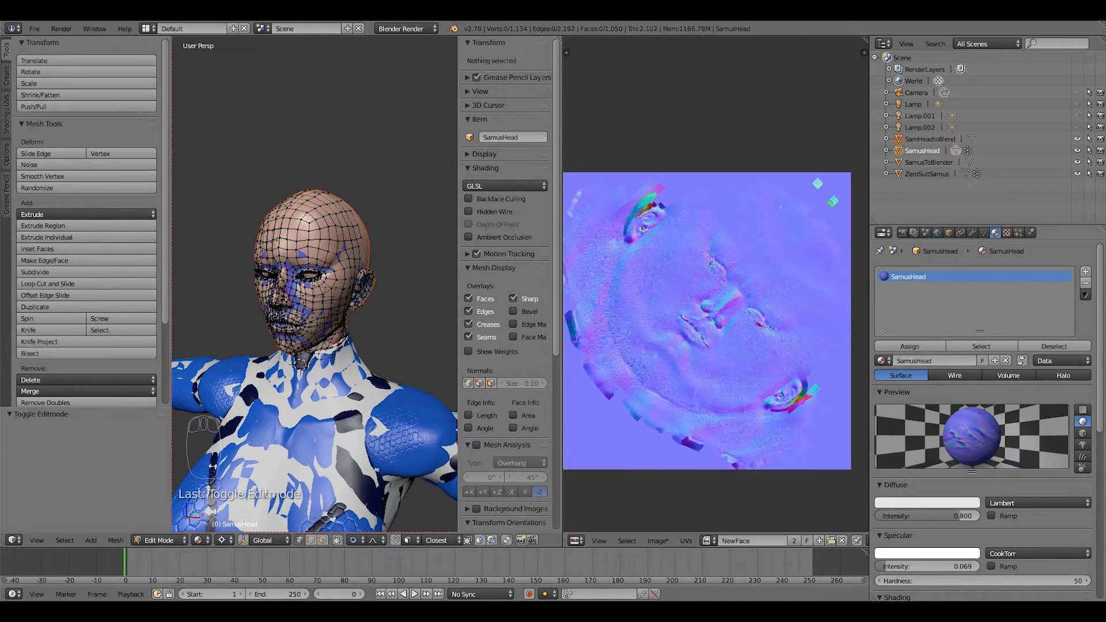
click(1006, 233)
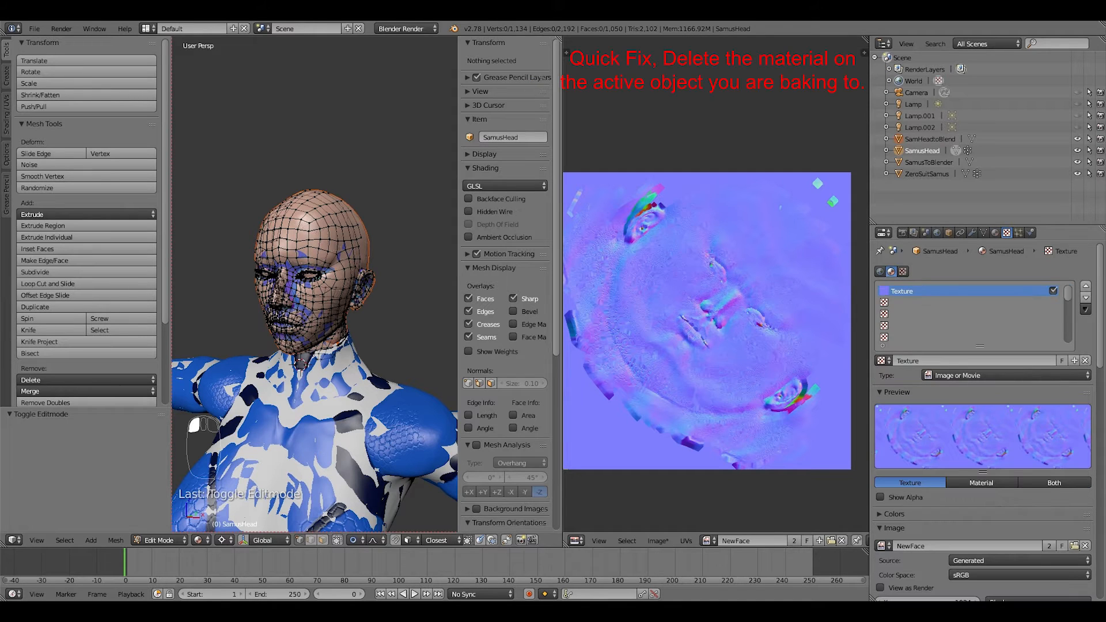
click(1054, 291)
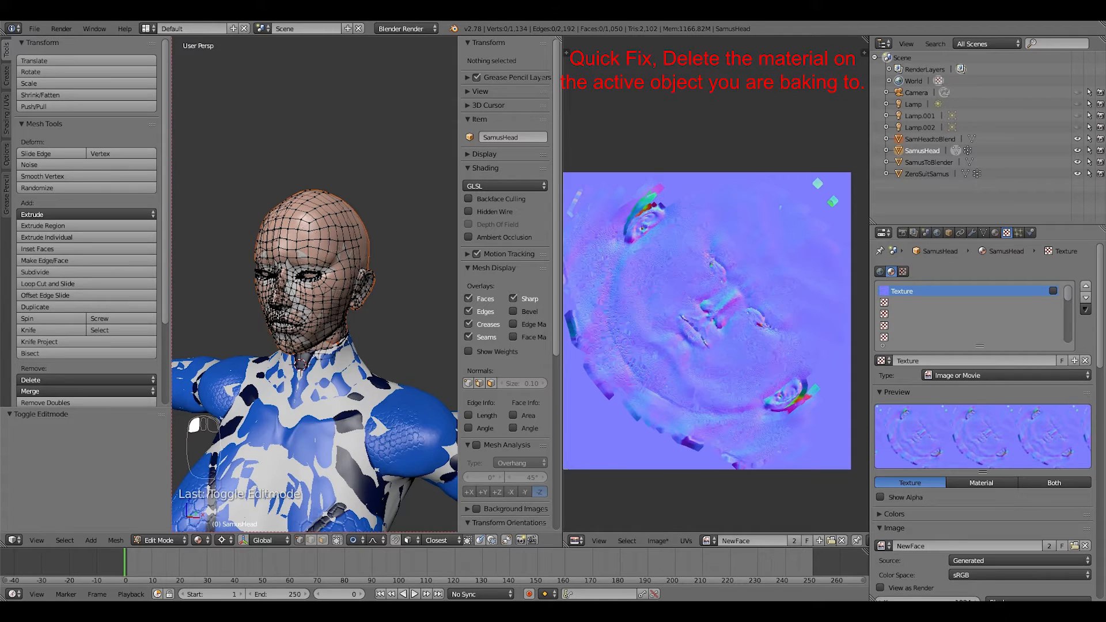
click(1086, 361)
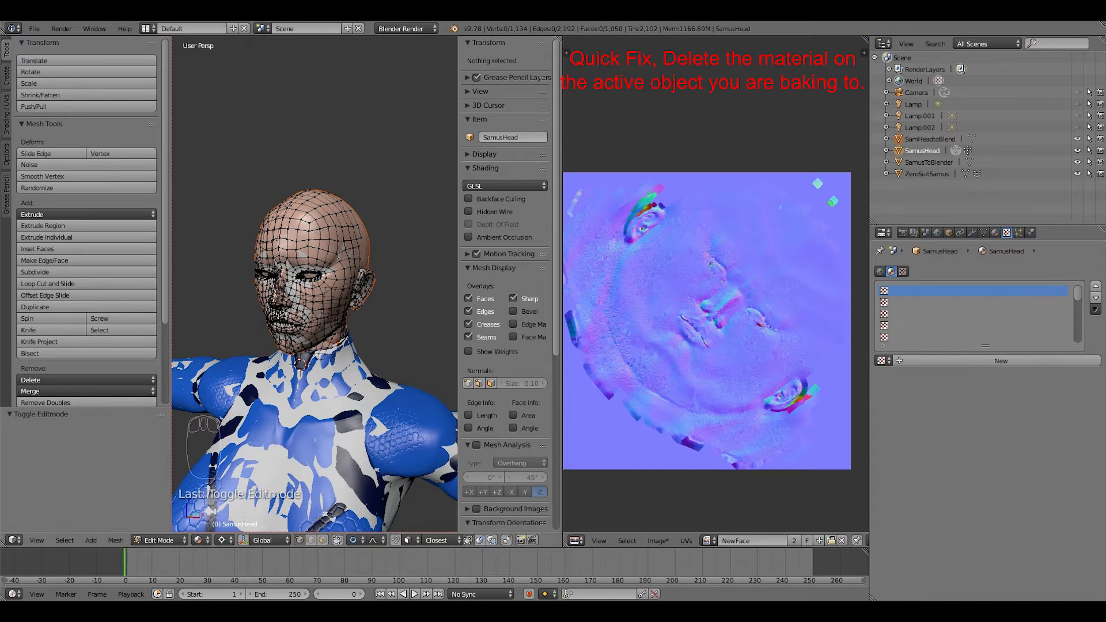
Bake the normal map onto NewFace again with the texture removed from SamusHead's material.
click(903, 232)
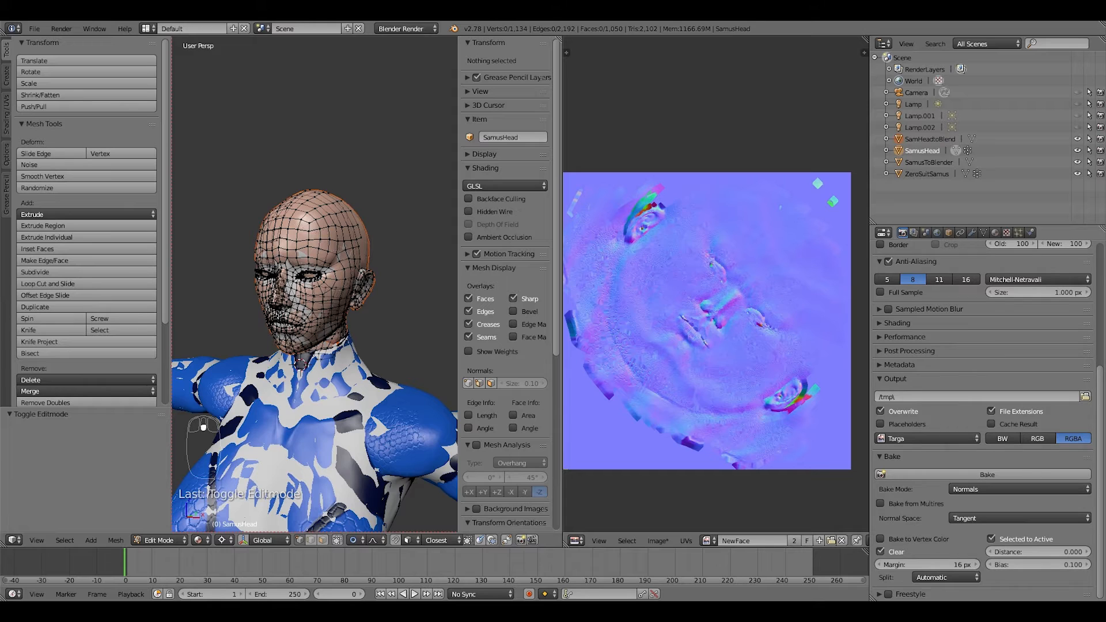
click(971, 474)
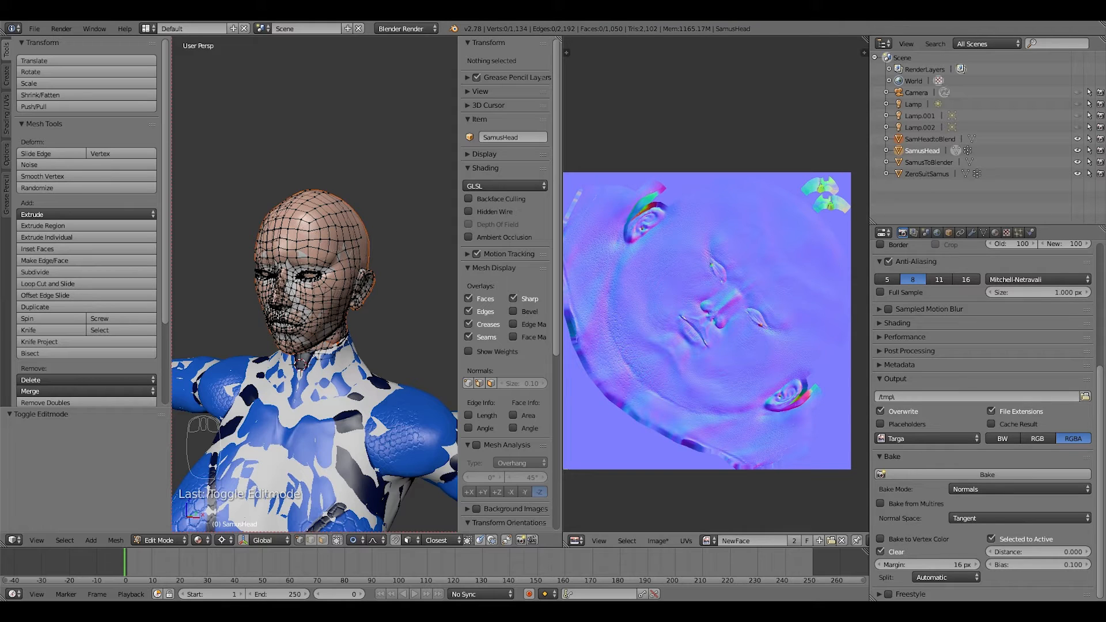
scroll(712, 294, up, 4)
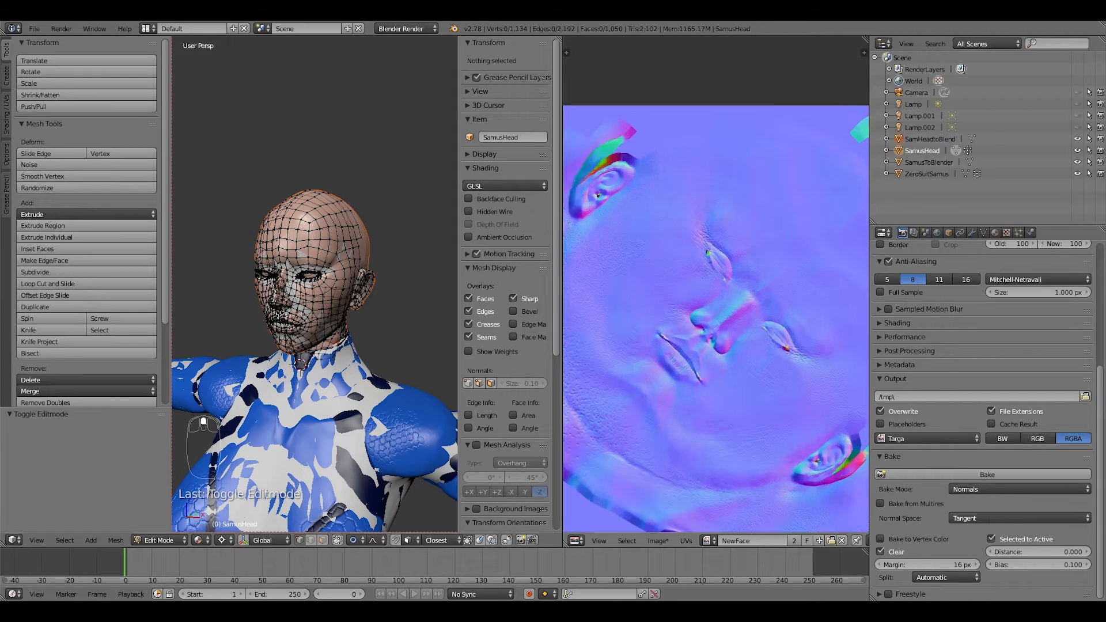
scroll(717, 277, down, 2)
Save the baked normal map as a PNG in the SamusTut folder with "Normal" in its file name.
click(658, 541)
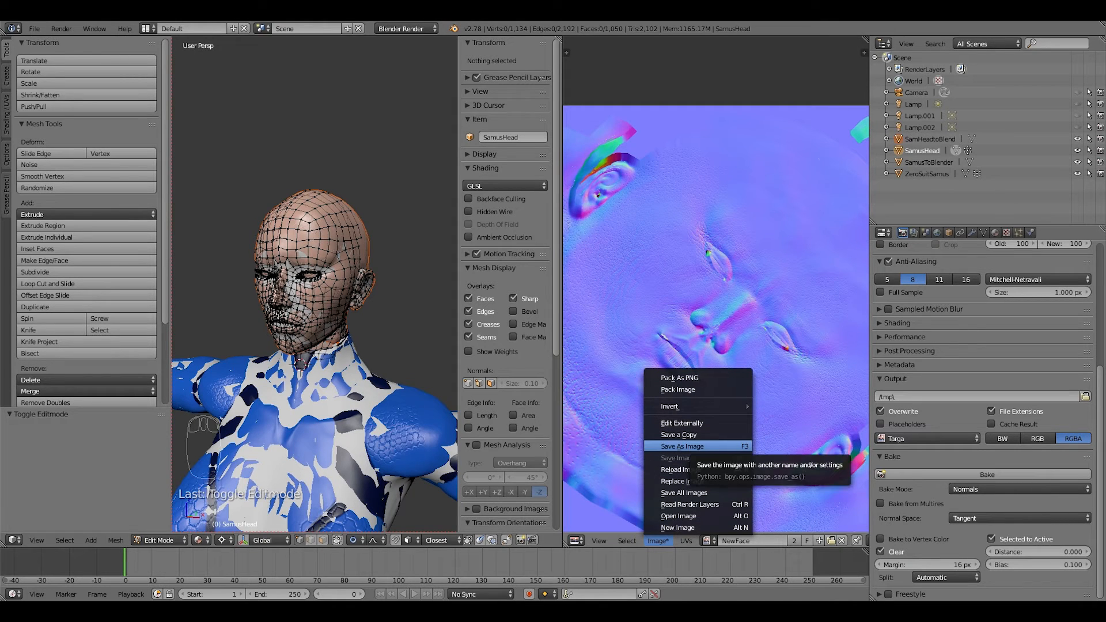
click(683, 446)
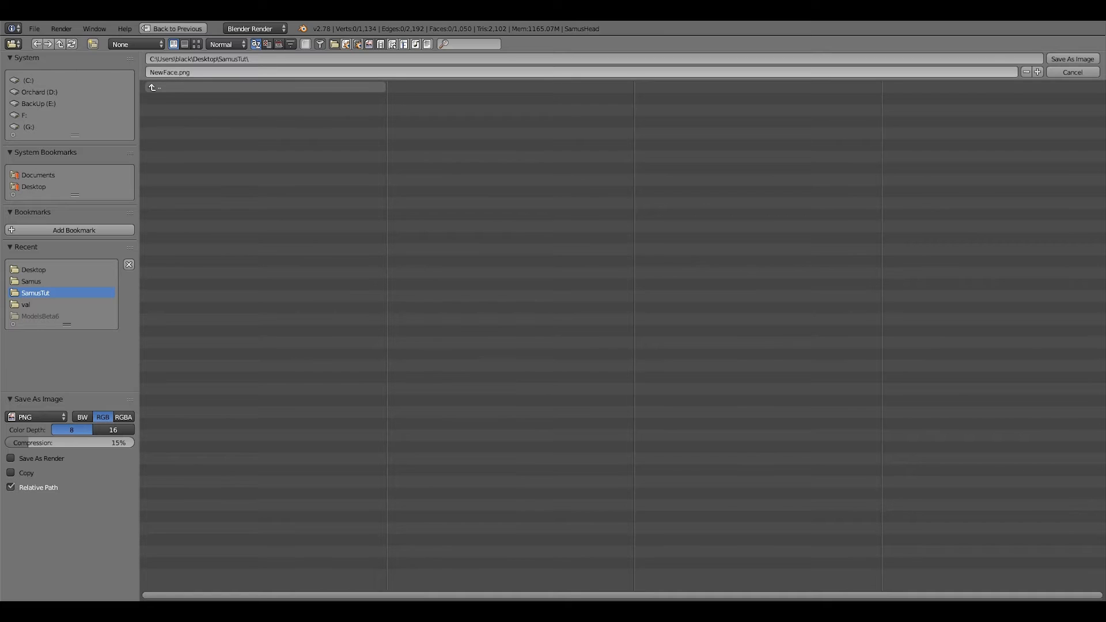
click(247, 73)
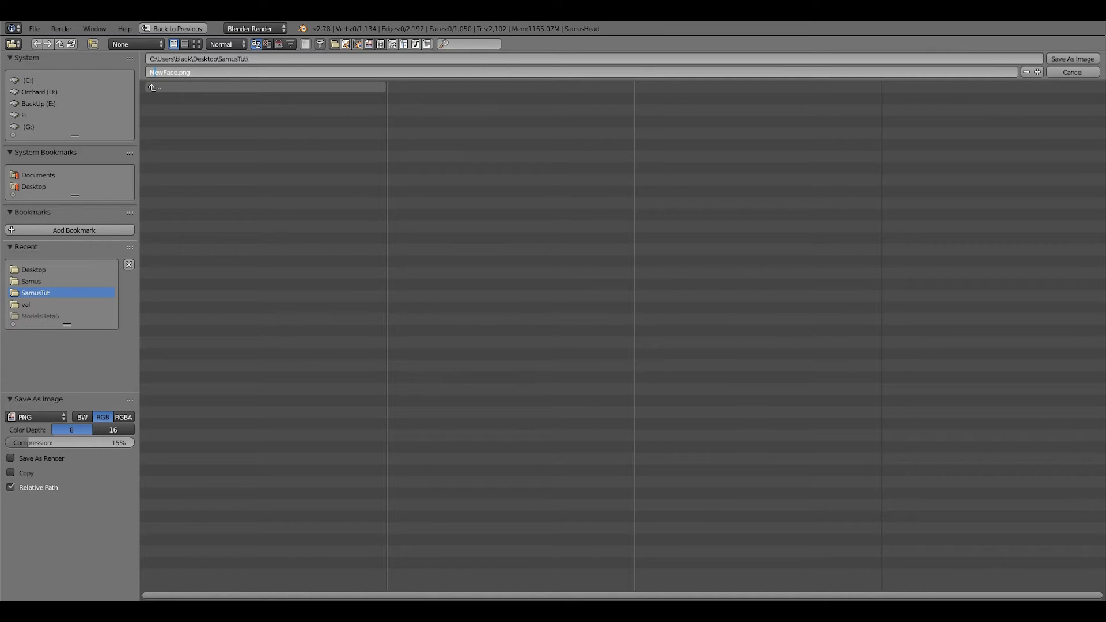
text(Normal)
key(Return)
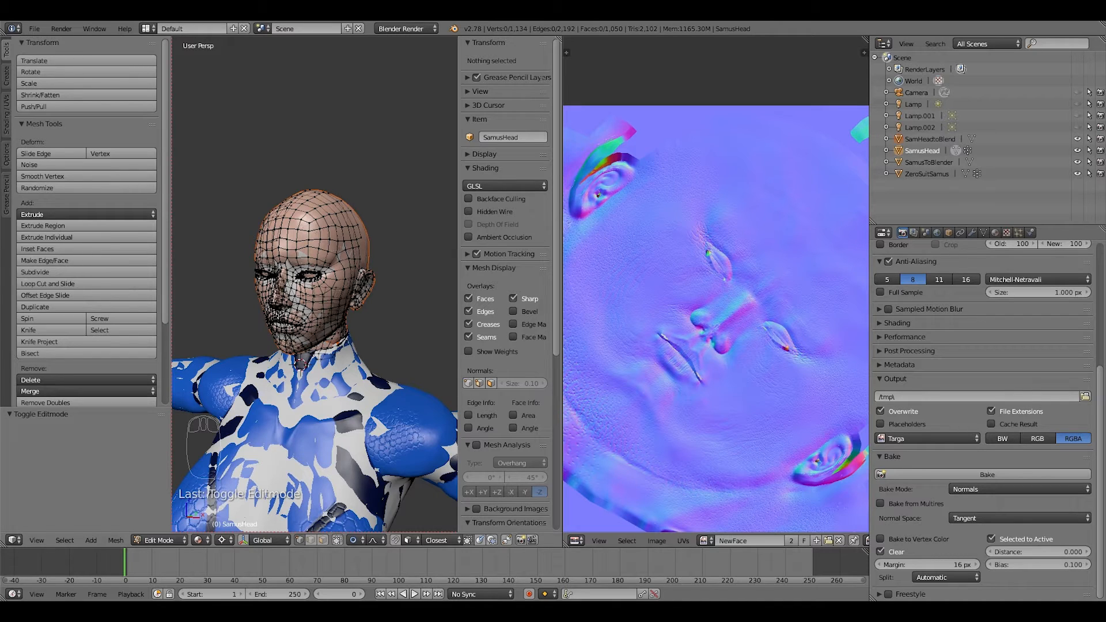
Return SamusHead to Object Mode and create a 1024 by 1024 px UV Grid image named NewFaceColor.
key(Tab)
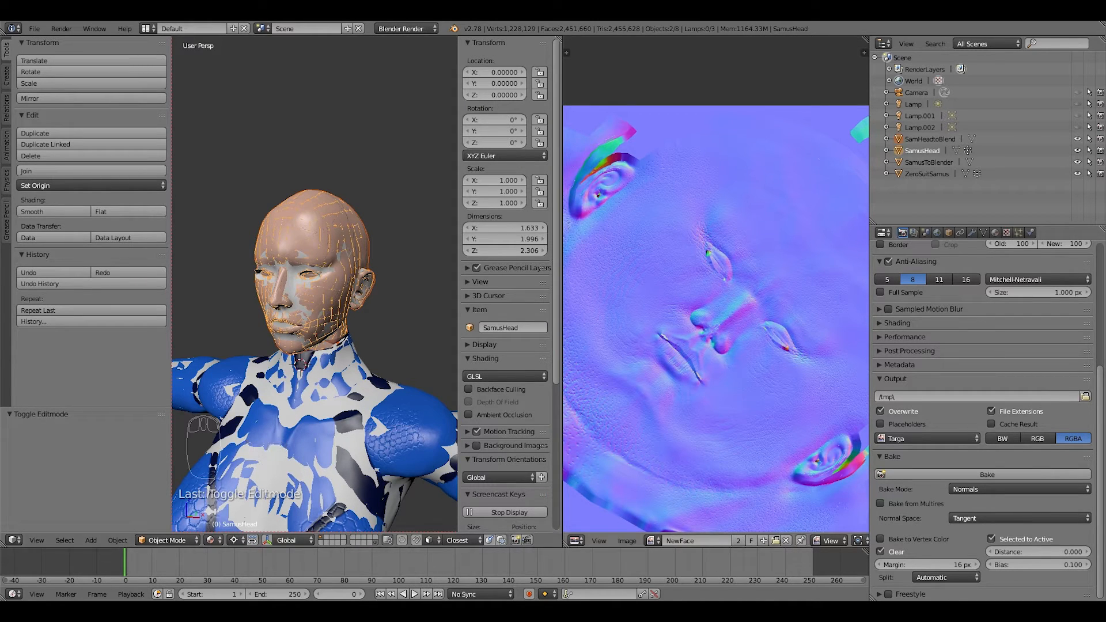
scroll(707, 321, down, 3)
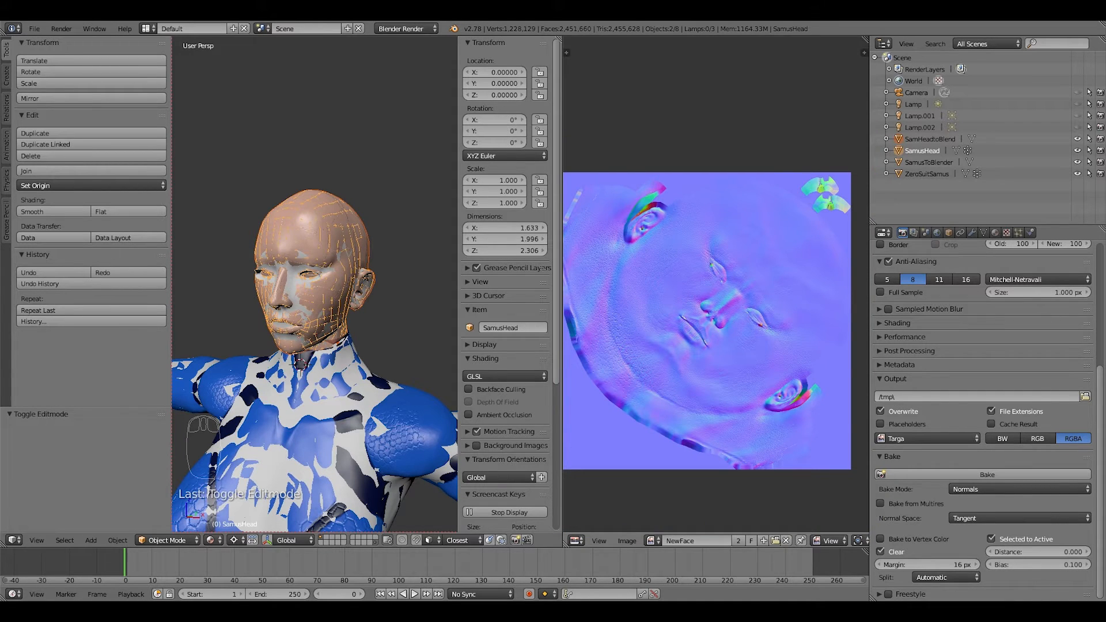
click(627, 540)
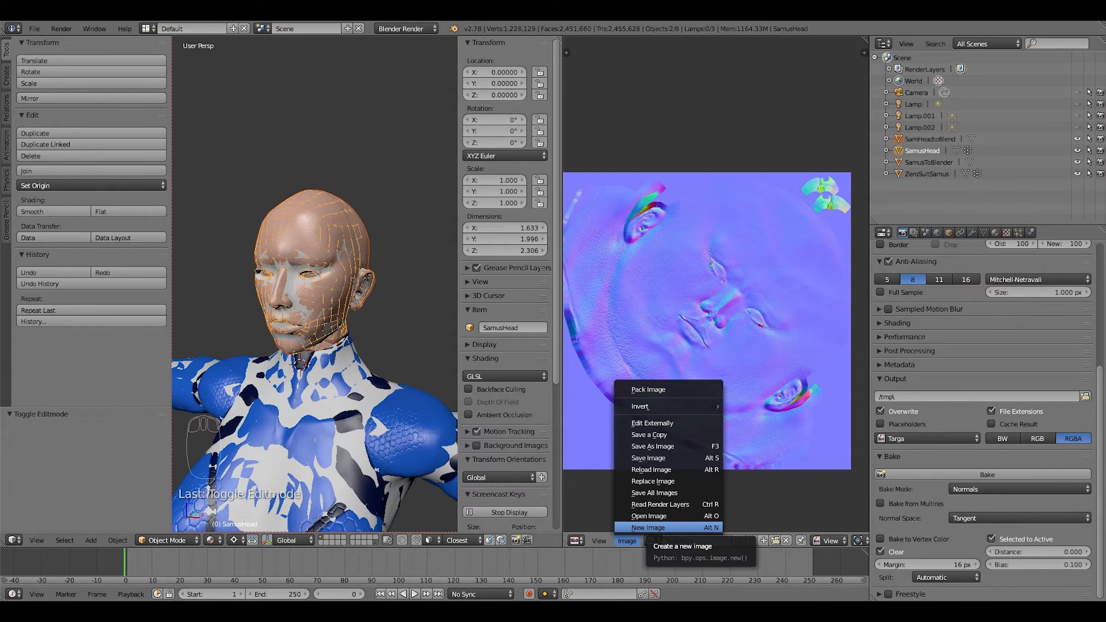
click(651, 527)
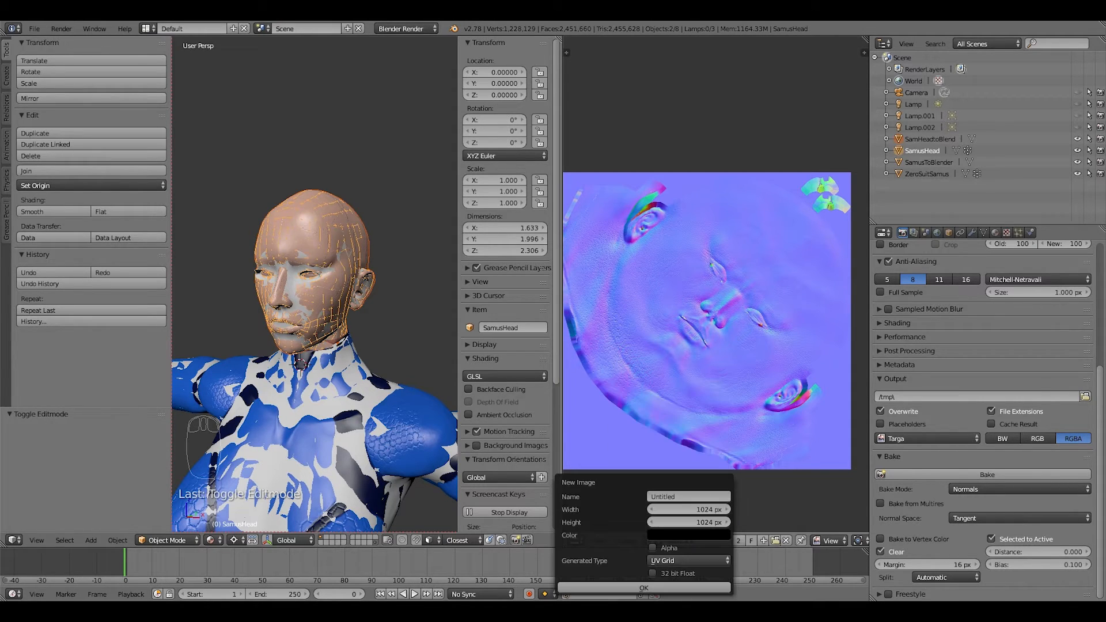
click(688, 497)
text(ew)
key(BackSpace)
key(BackSpace)
text(NewF)
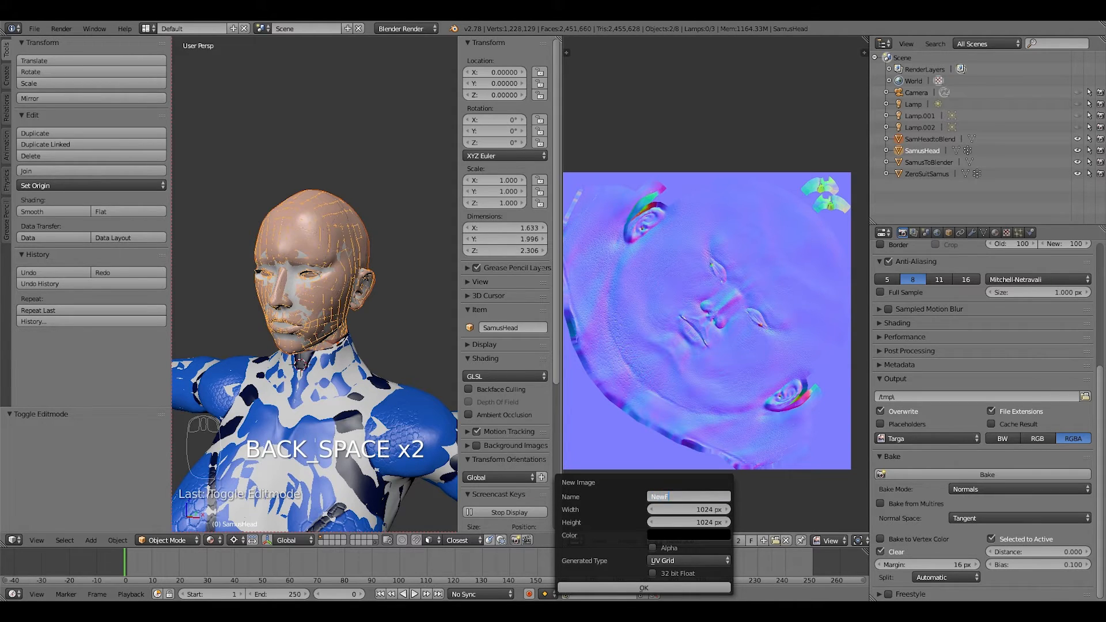
text(as)
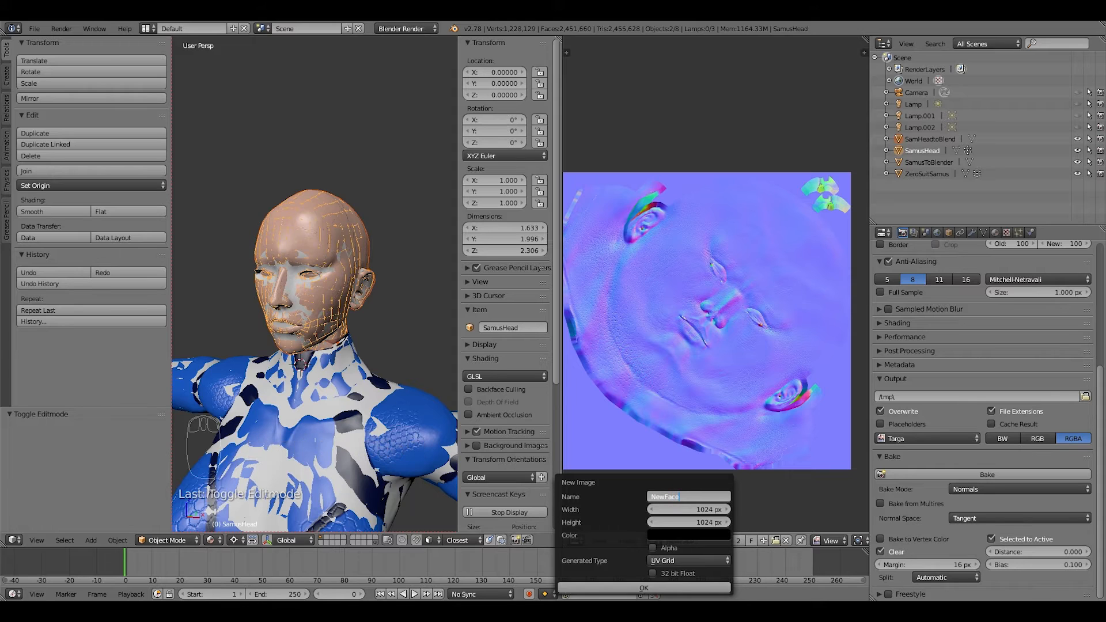
text(ceColor)
click(644, 588)
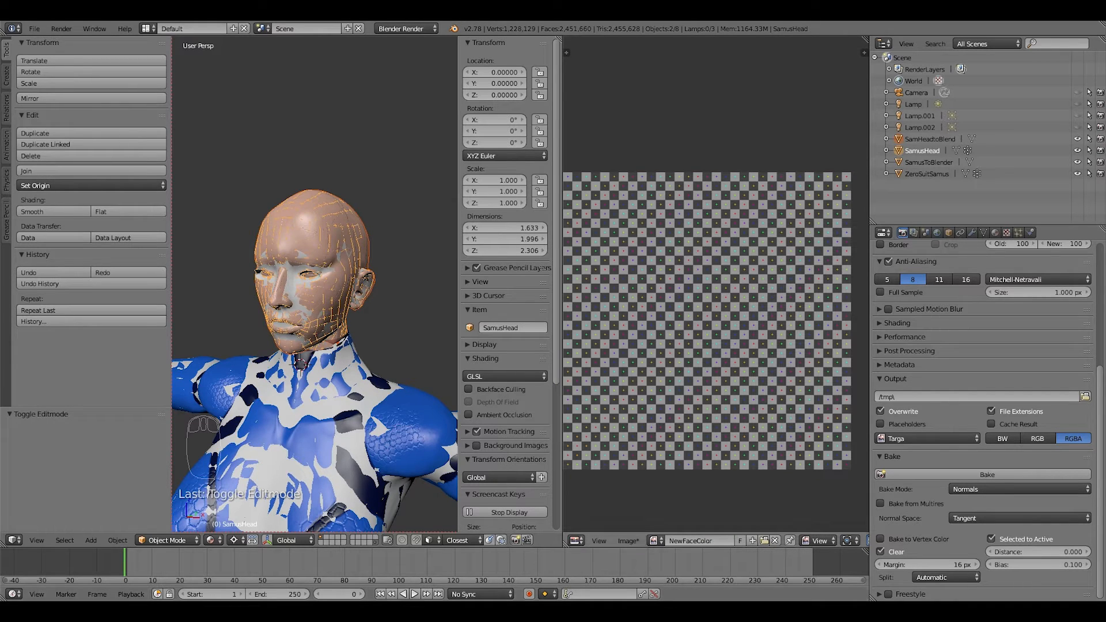
Set the bake mode to Textures and bake the colors from SamHeadtoBlend to SamusHead.
middle_drag(709, 323, 720, 301)
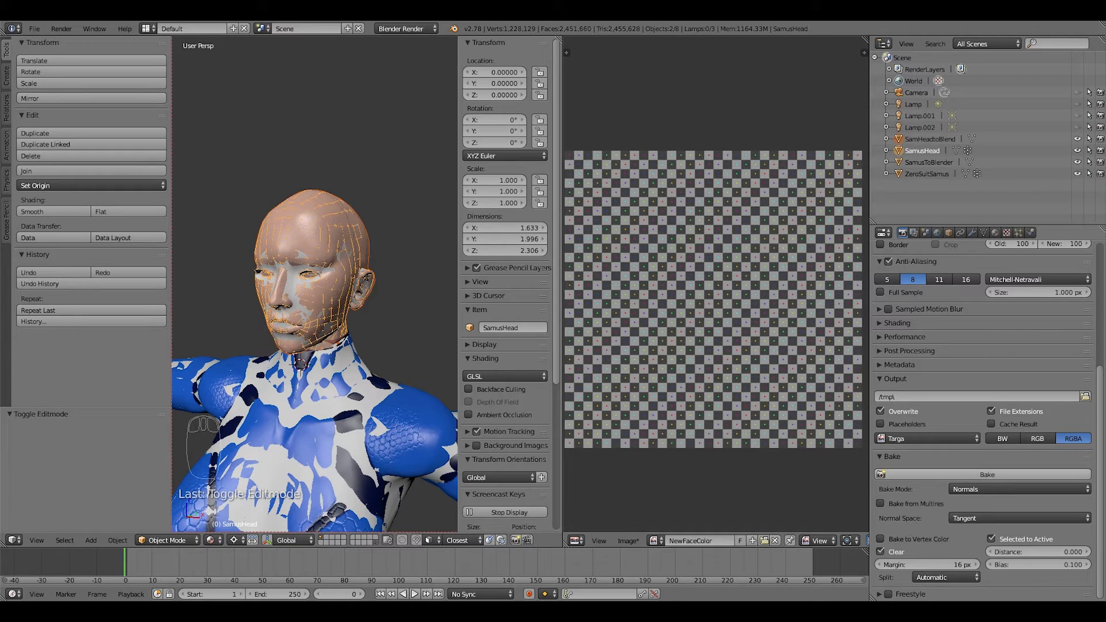
click(1003, 489)
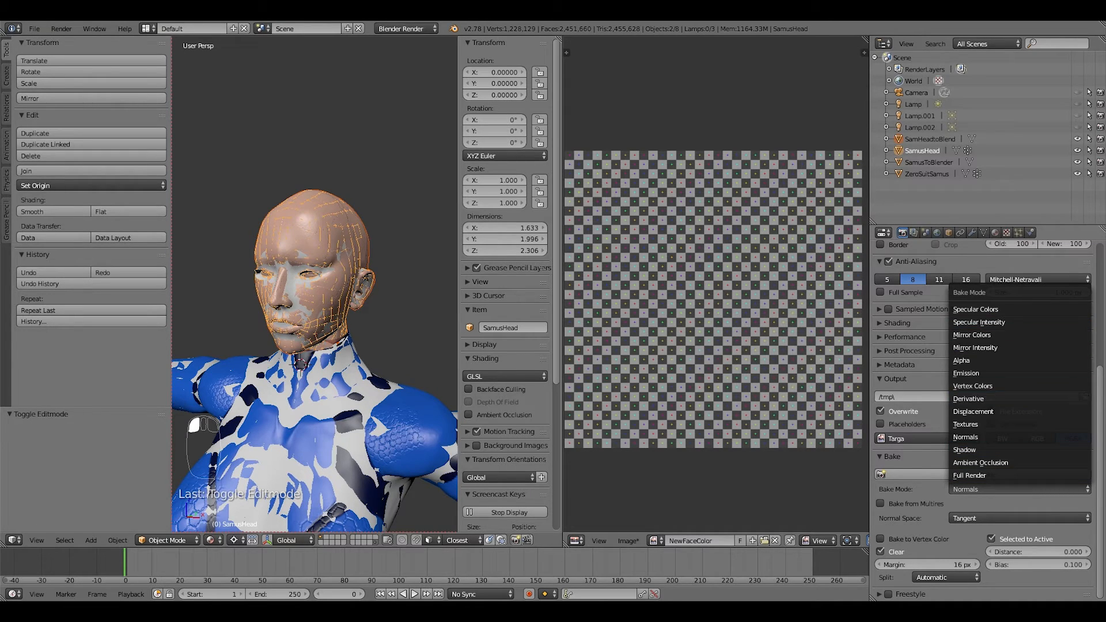
click(974, 424)
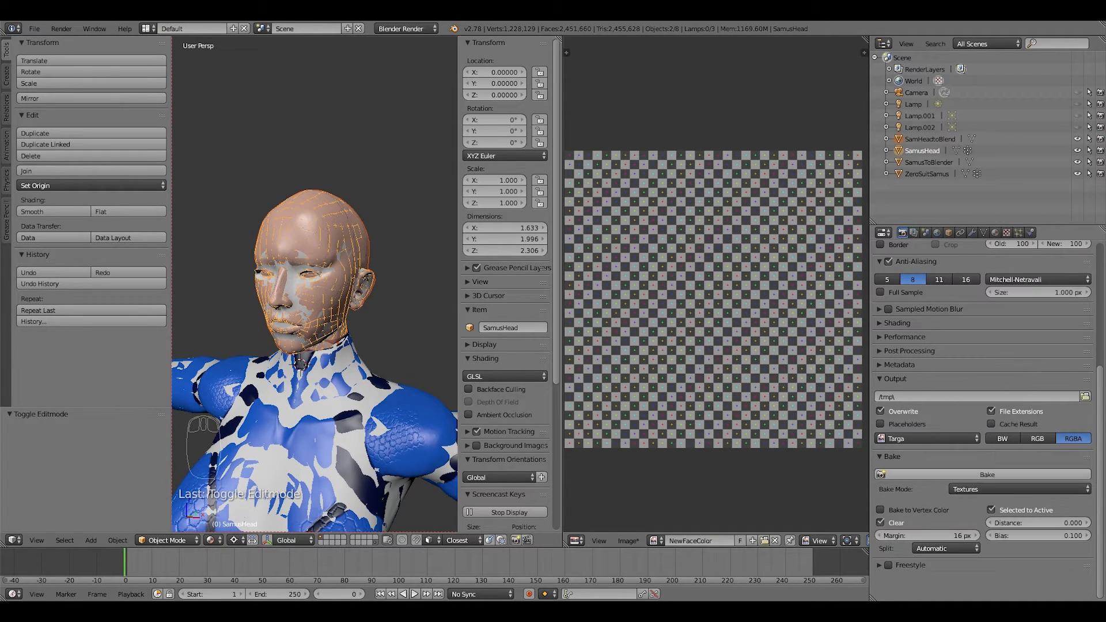
click(973, 474)
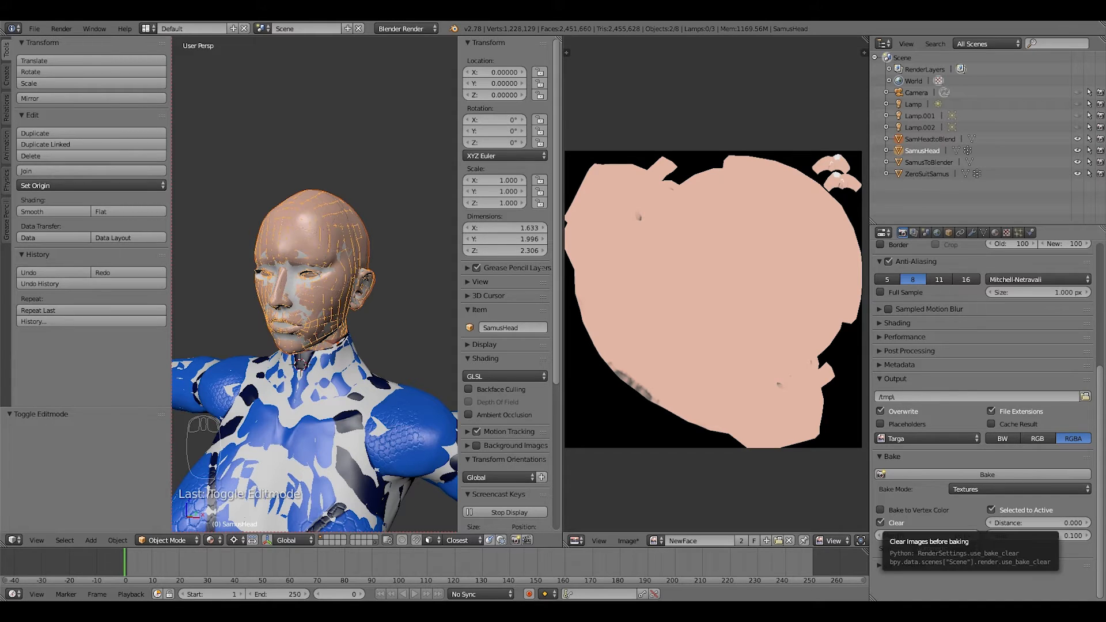
Turn off clearing images before baking and view NewFaceColor and NewFace in the image editor.
click(880, 523)
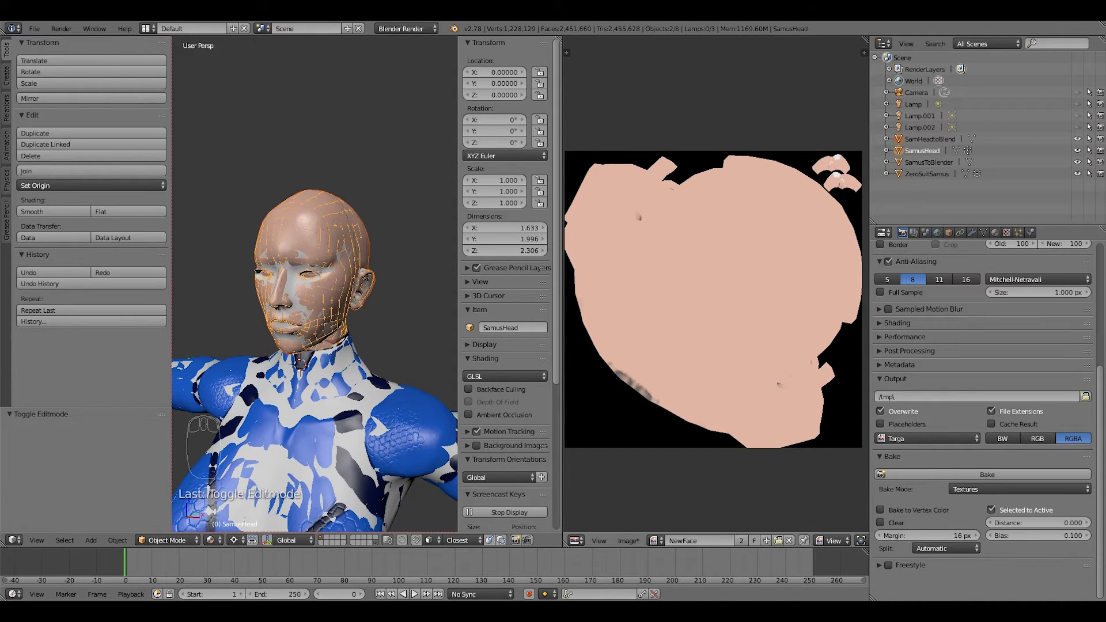
click(654, 540)
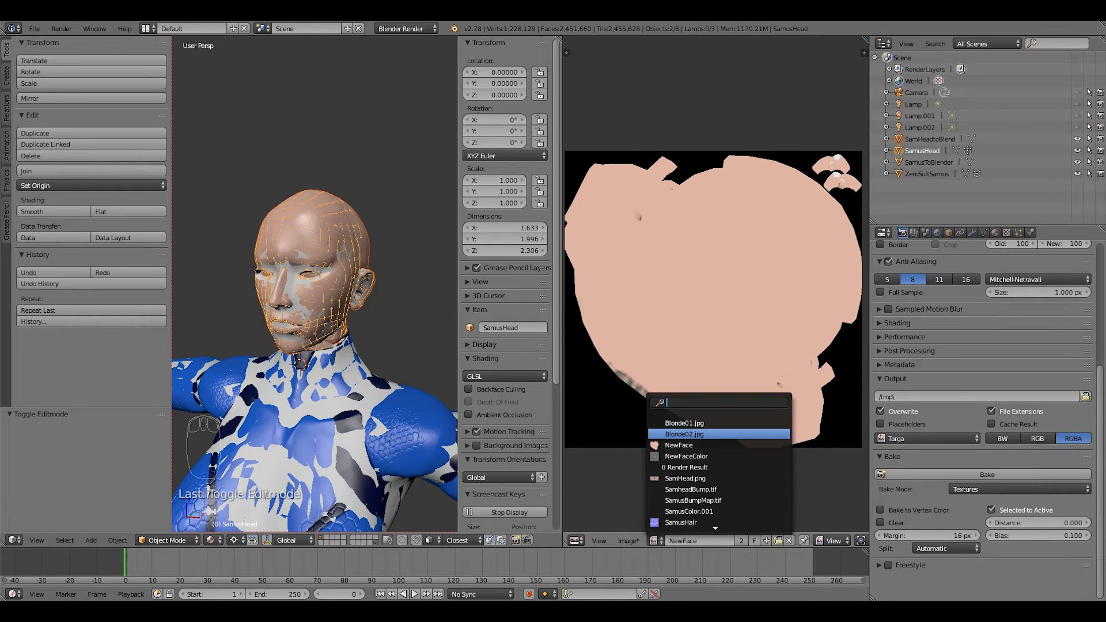
click(686, 457)
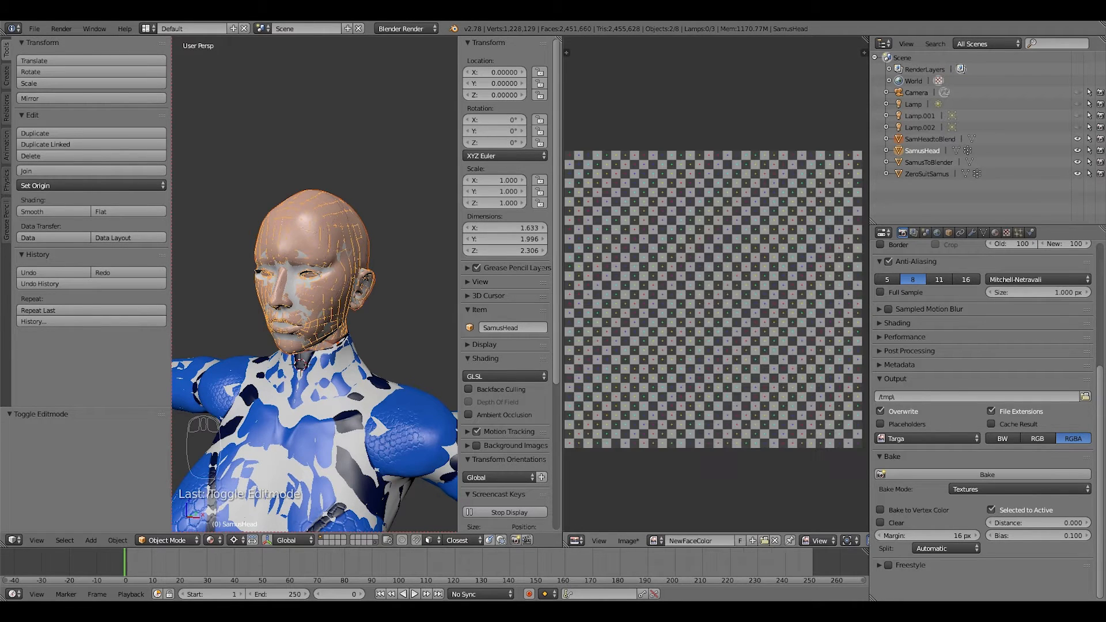
click(655, 541)
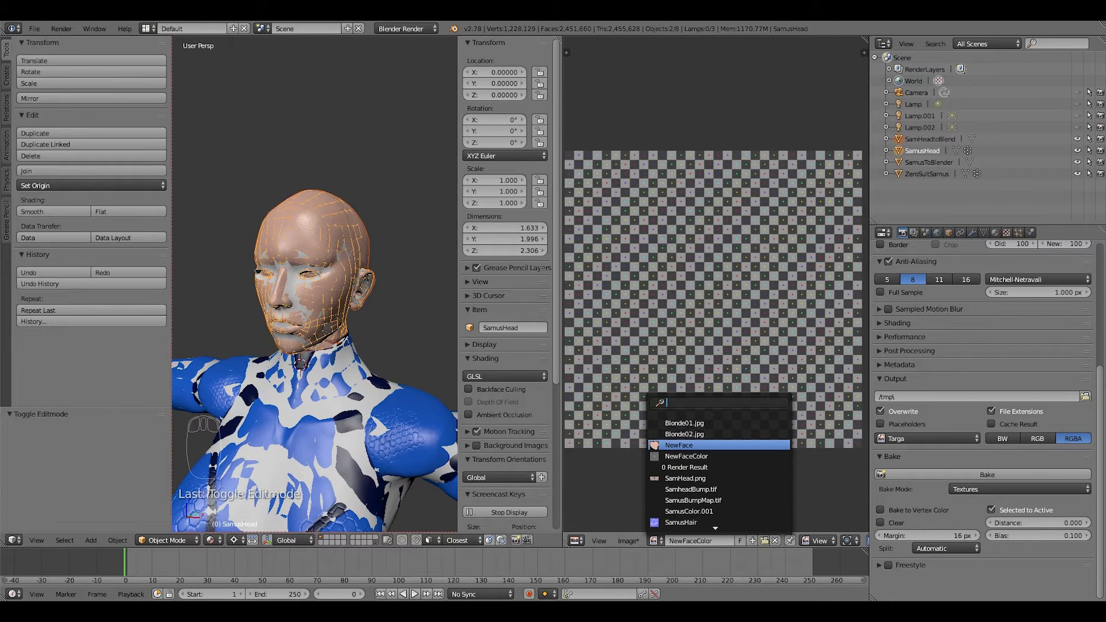
click(680, 445)
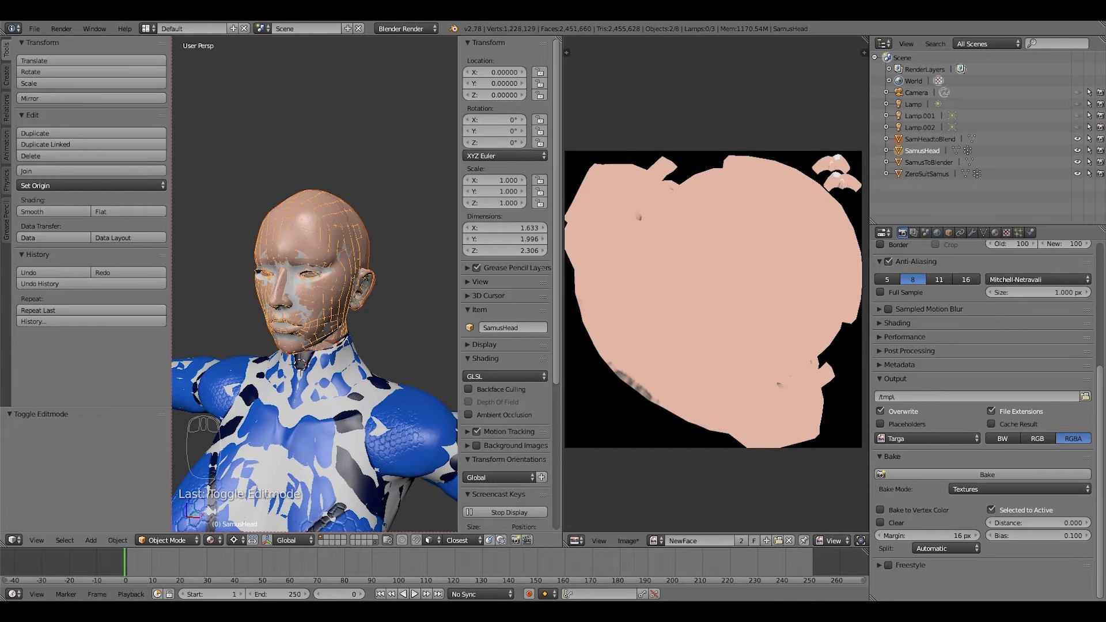
Select SamusHead's entire mesh in Edit Mode and assign the NewFaceColor image to its UV layout.
key(Tab)
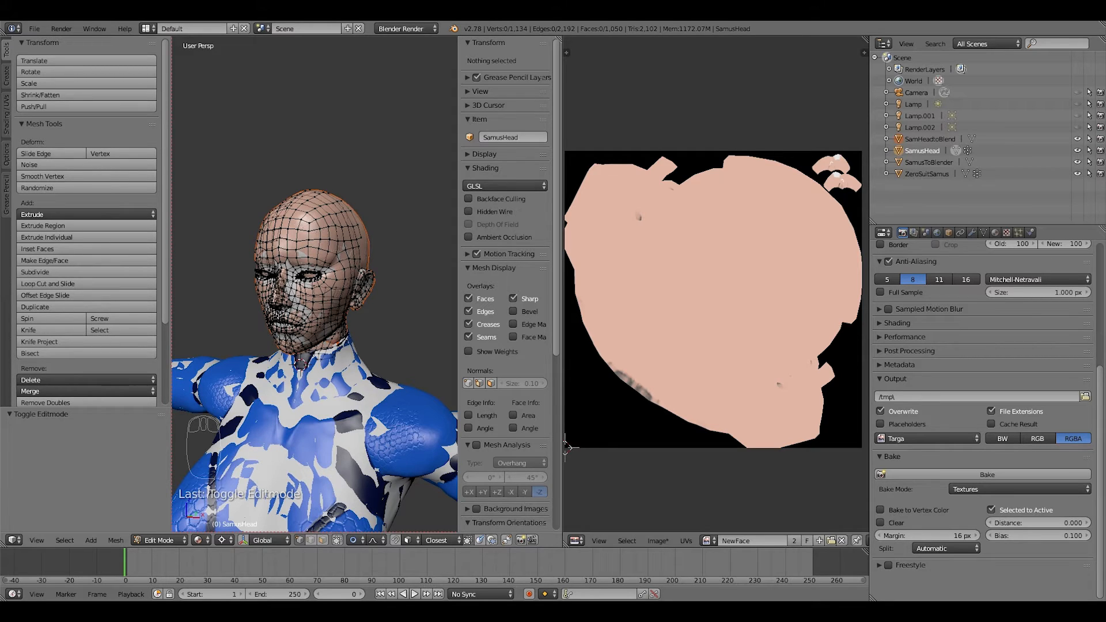
key(a)
key(a)
key(a)
key(a)
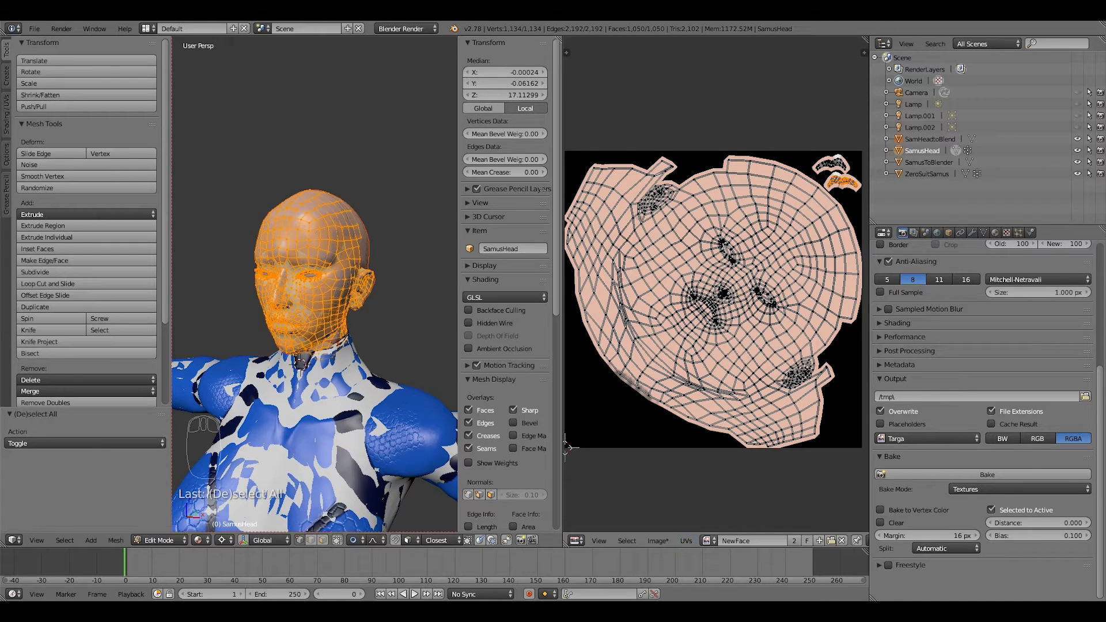
click(708, 540)
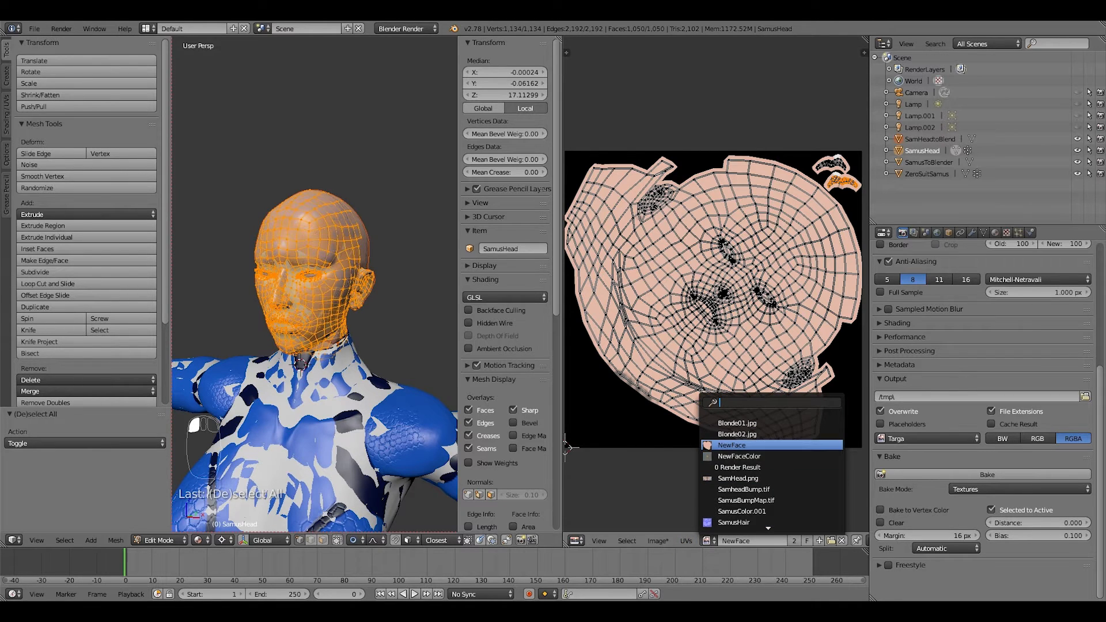
click(740, 456)
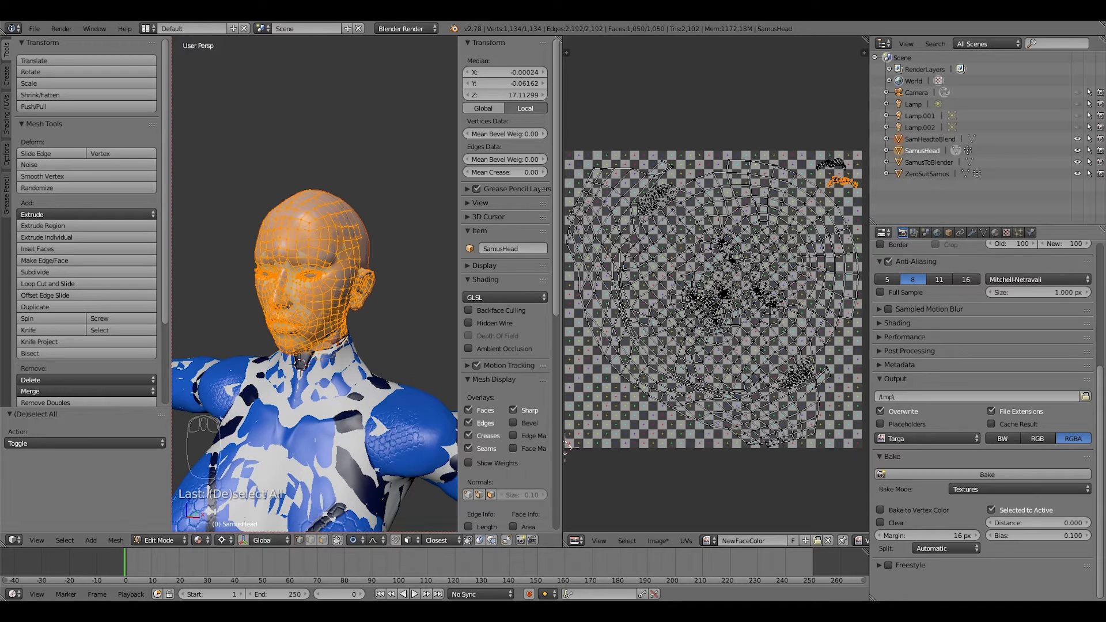
Check SamusHead's UV maps, keeping MainMap active, and bake the textures onto NewFaceColor.
click(984, 233)
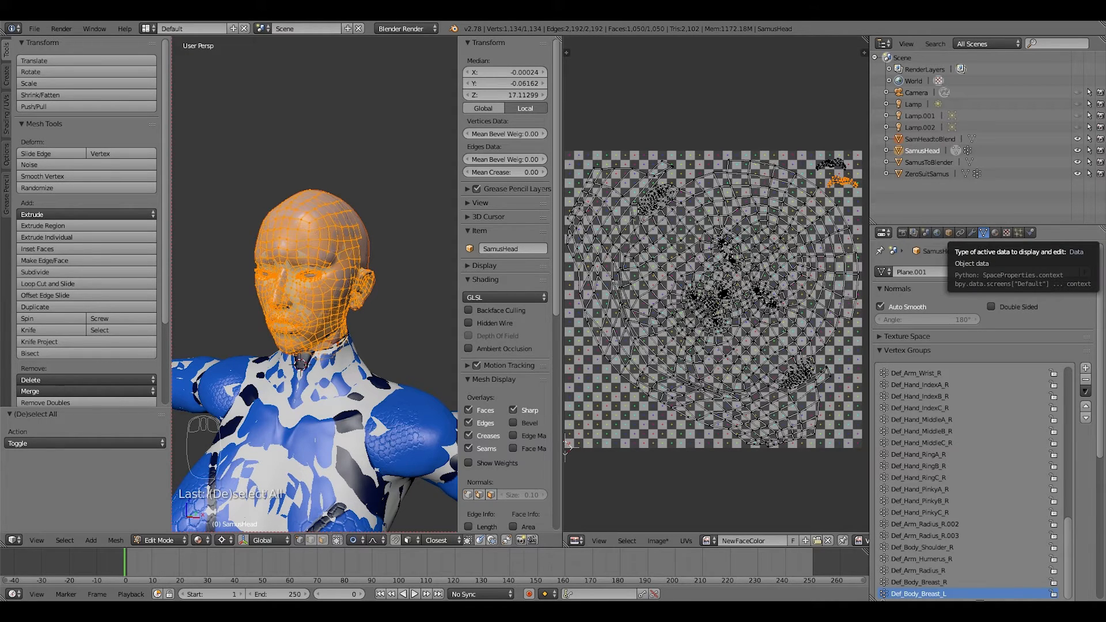
drag(1100, 380, 1100, 522)
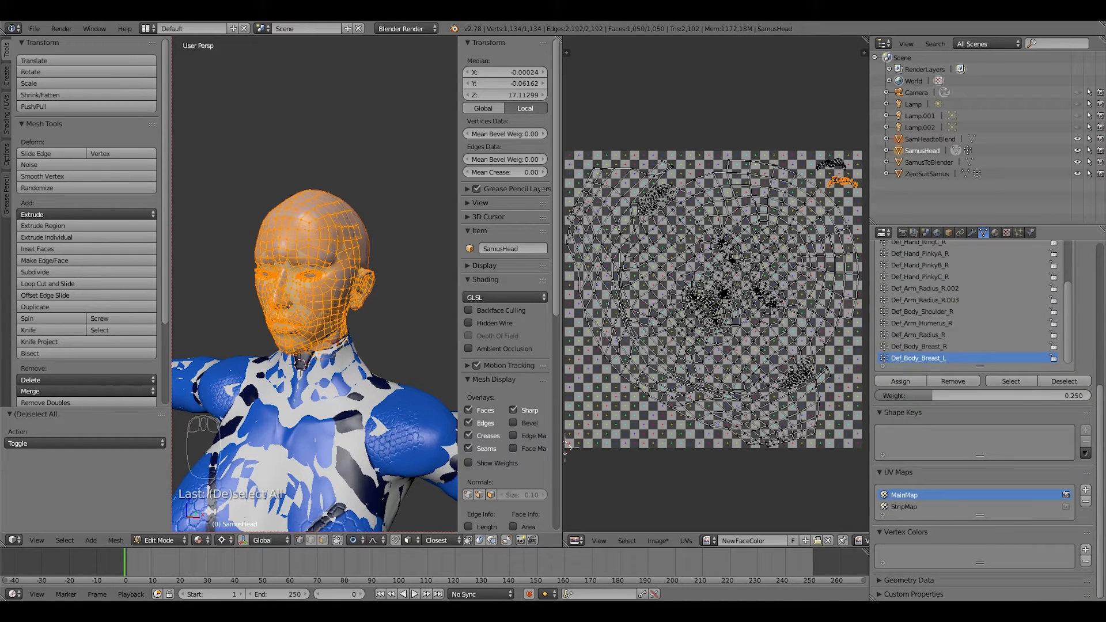
click(904, 507)
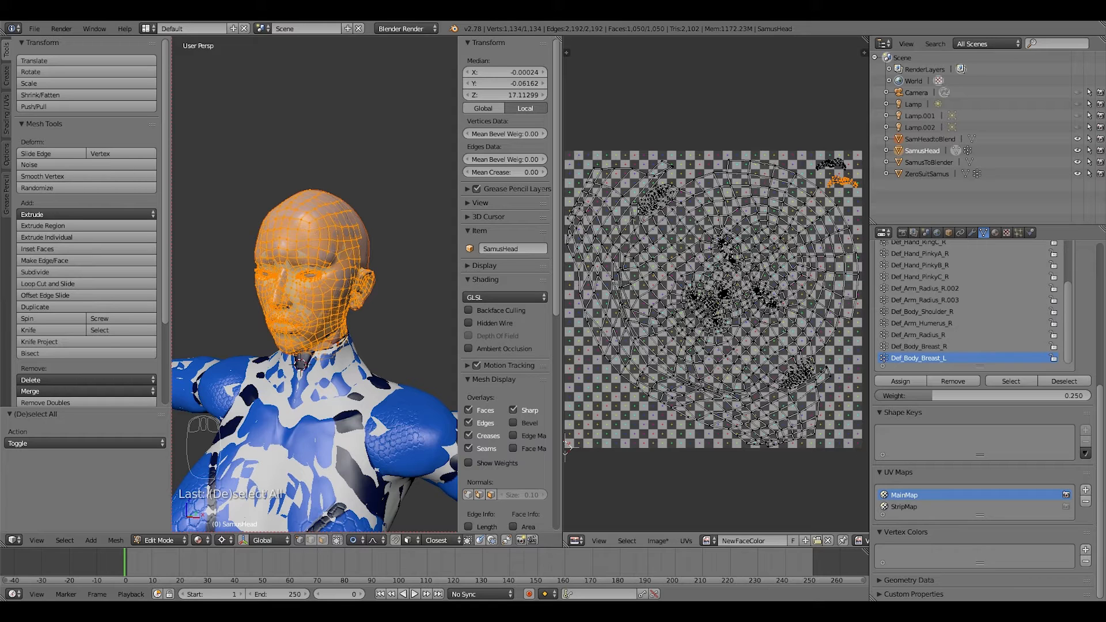
click(903, 233)
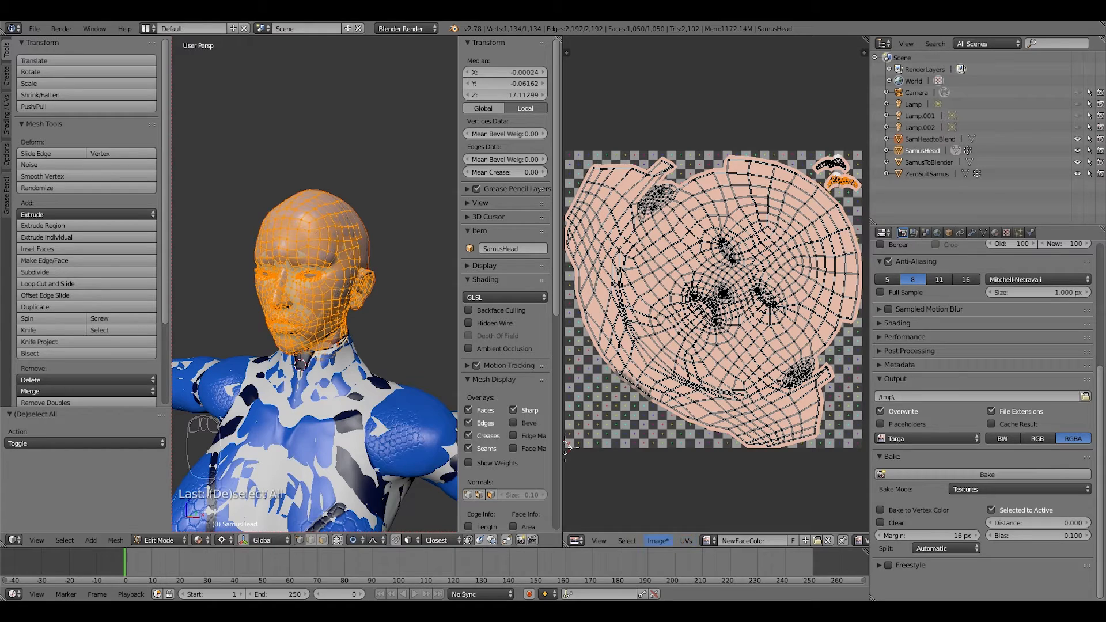
Save the baked color image as NewFaceColor.png in the SamusTut folder.
click(658, 541)
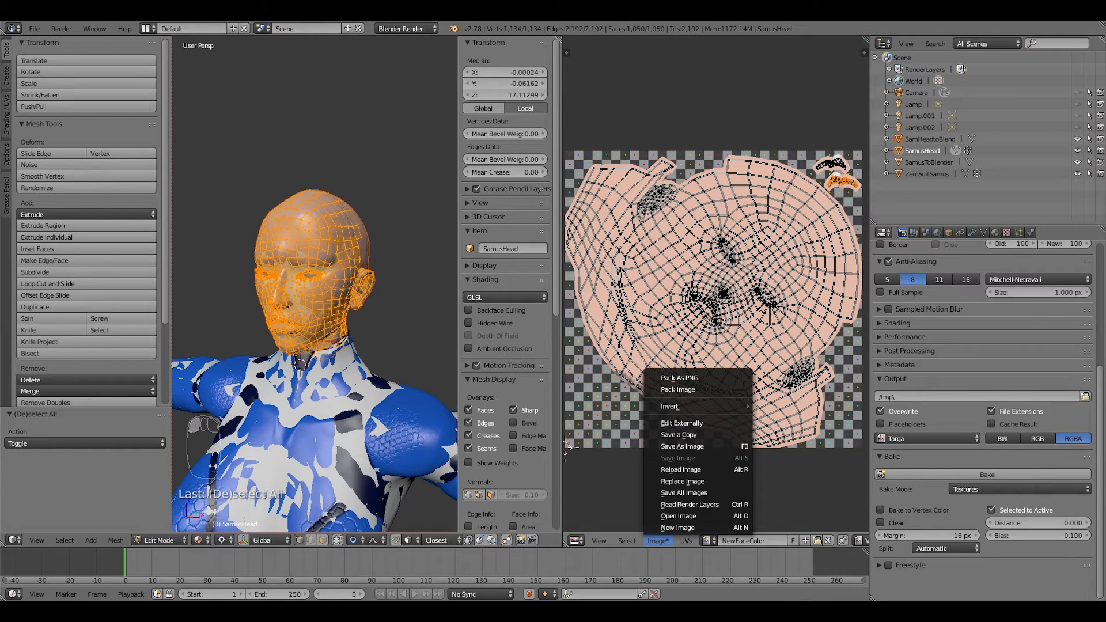
click(683, 447)
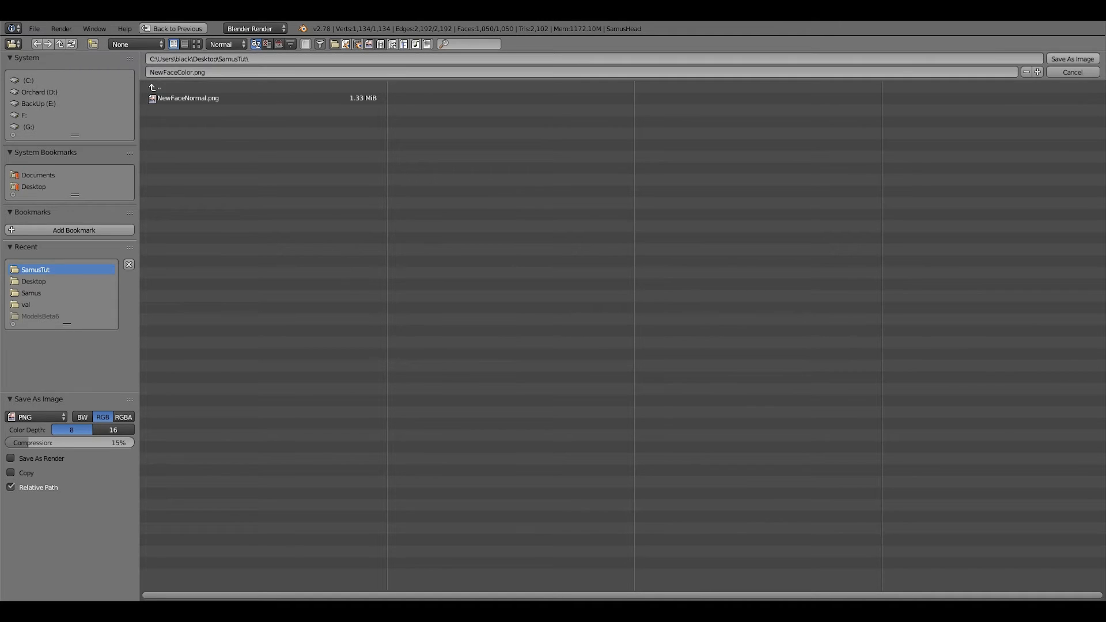
click(1073, 59)
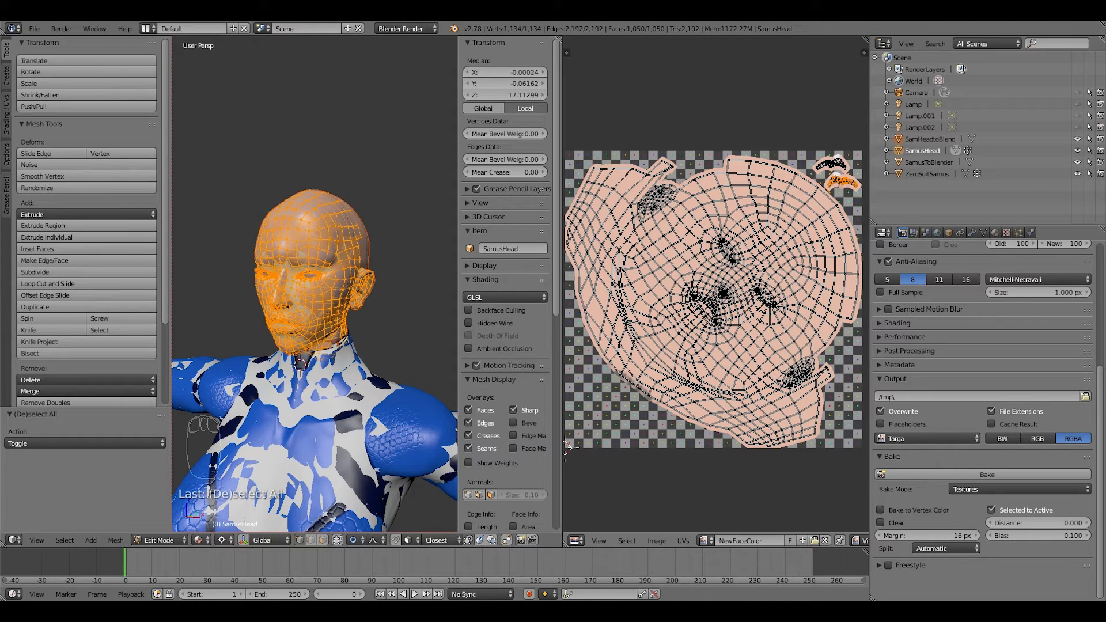
Assign the NewFace image back to SamusHead's UV layout and set the bake mode to Normals.
click(704, 541)
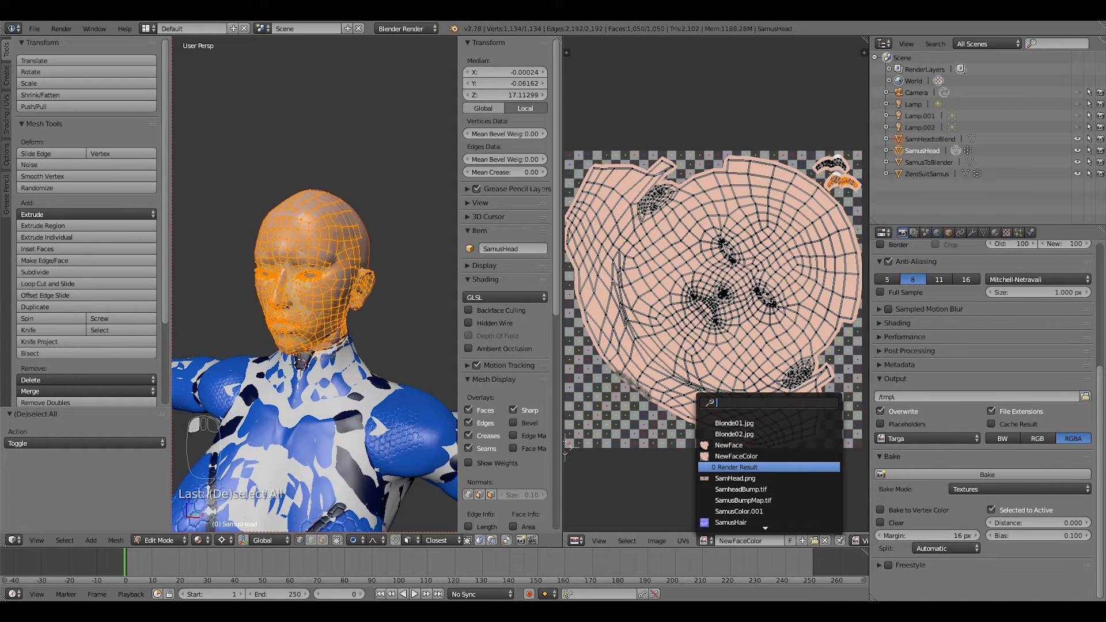
click(731, 445)
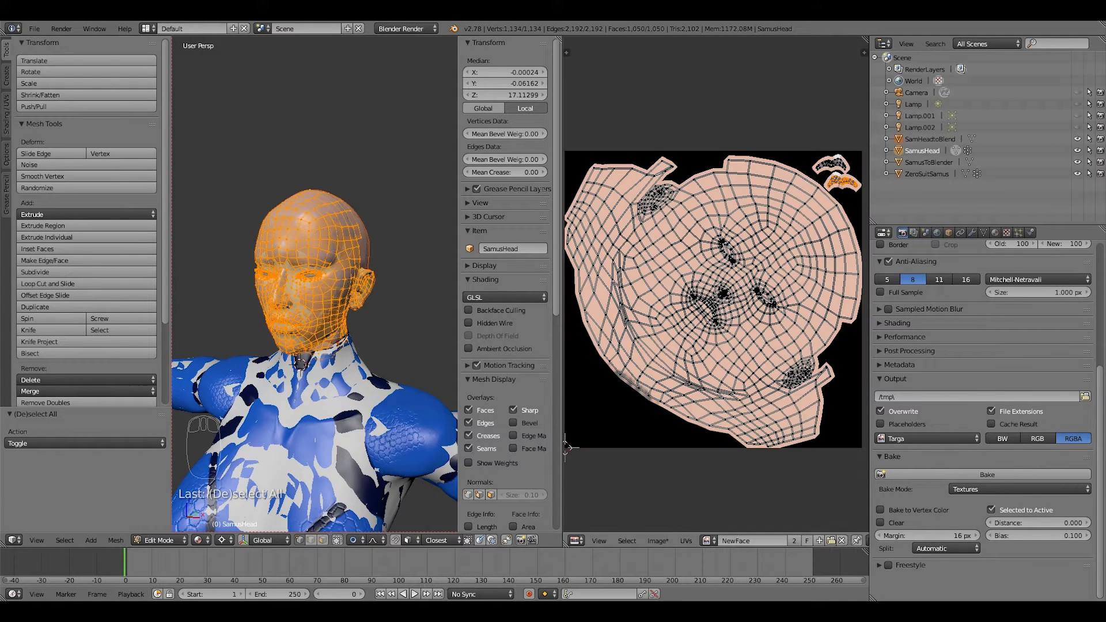
click(1019, 489)
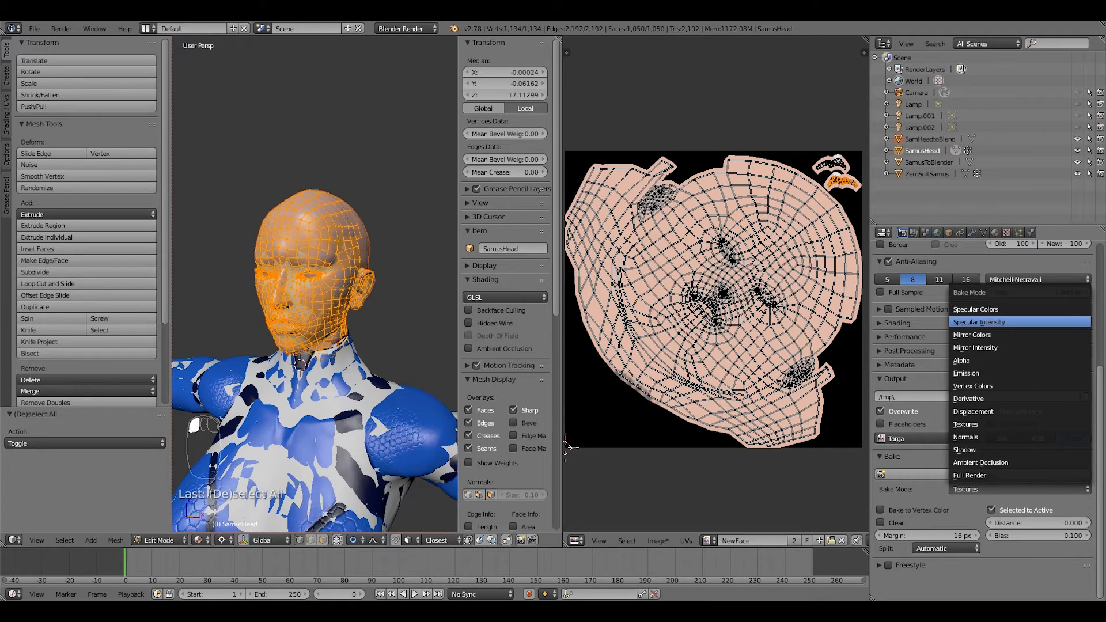
click(974, 437)
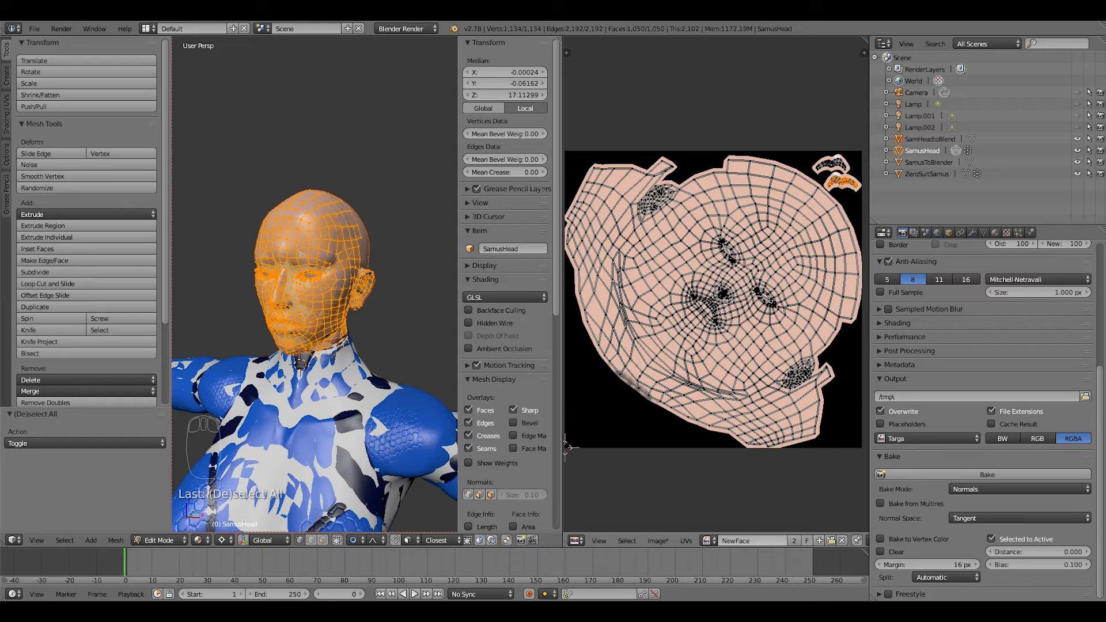
Compare NewFaceColor with NewFace and rename the NewFace image as NewFaceNormal.
click(708, 540)
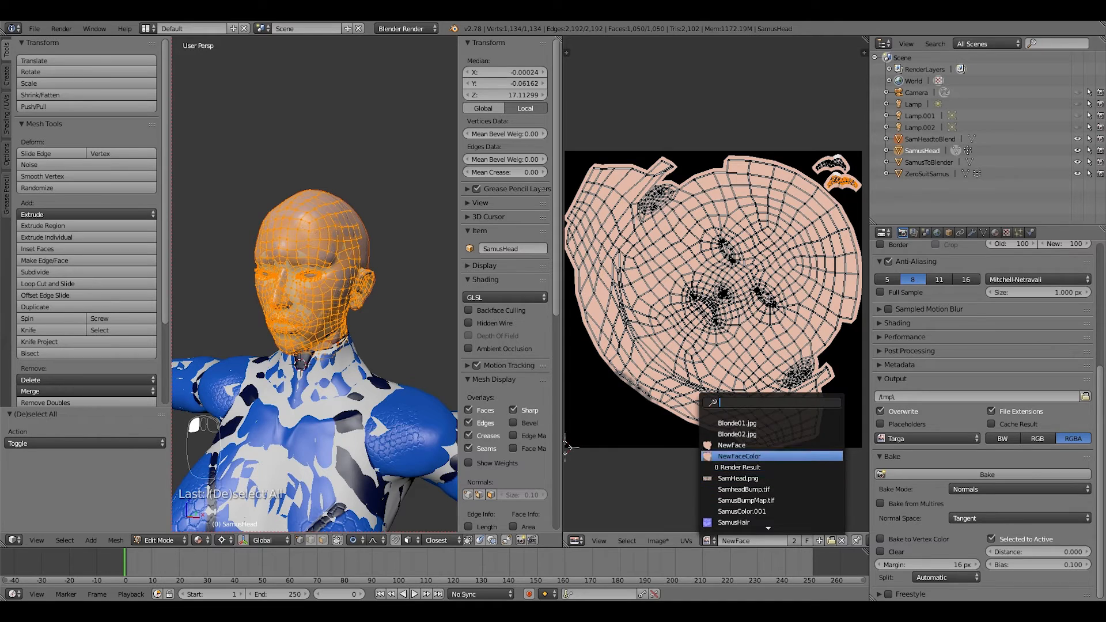
click(738, 455)
click(706, 540)
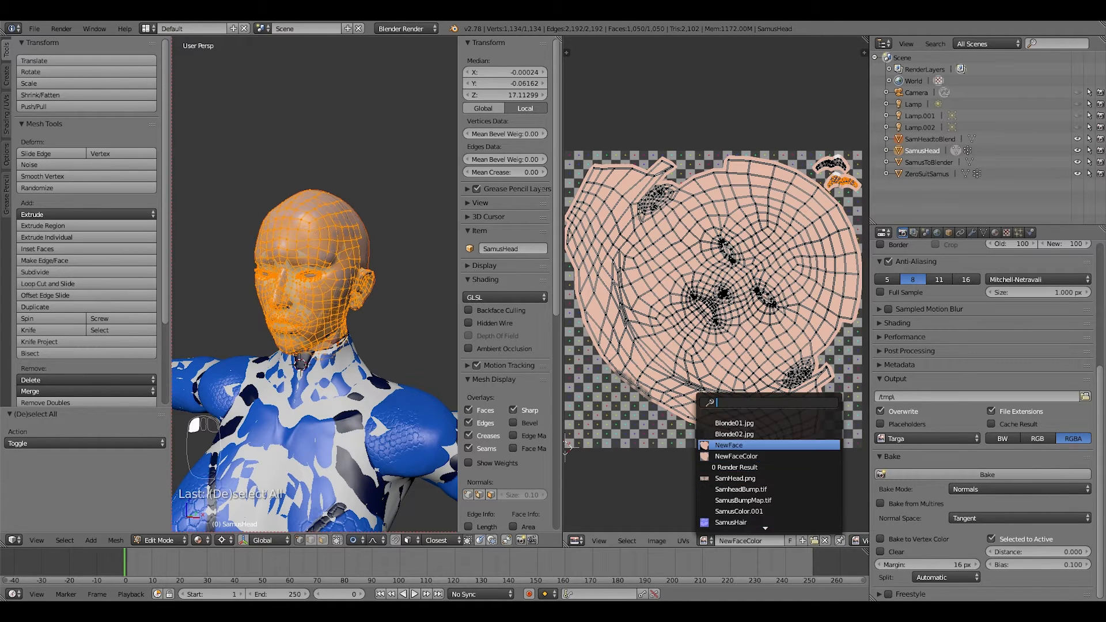
click(729, 445)
click(737, 541)
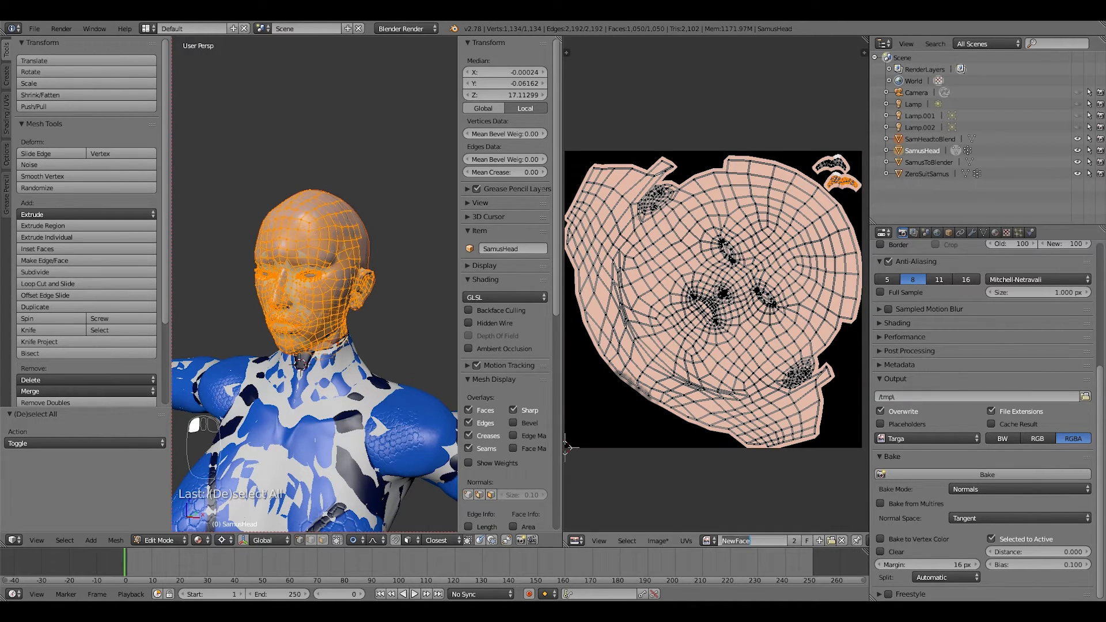
text(Normal)
key(Return)
Check both face images, make NewFaceNormal the active one for SamusHead, and bake the normals onto it.
click(708, 541)
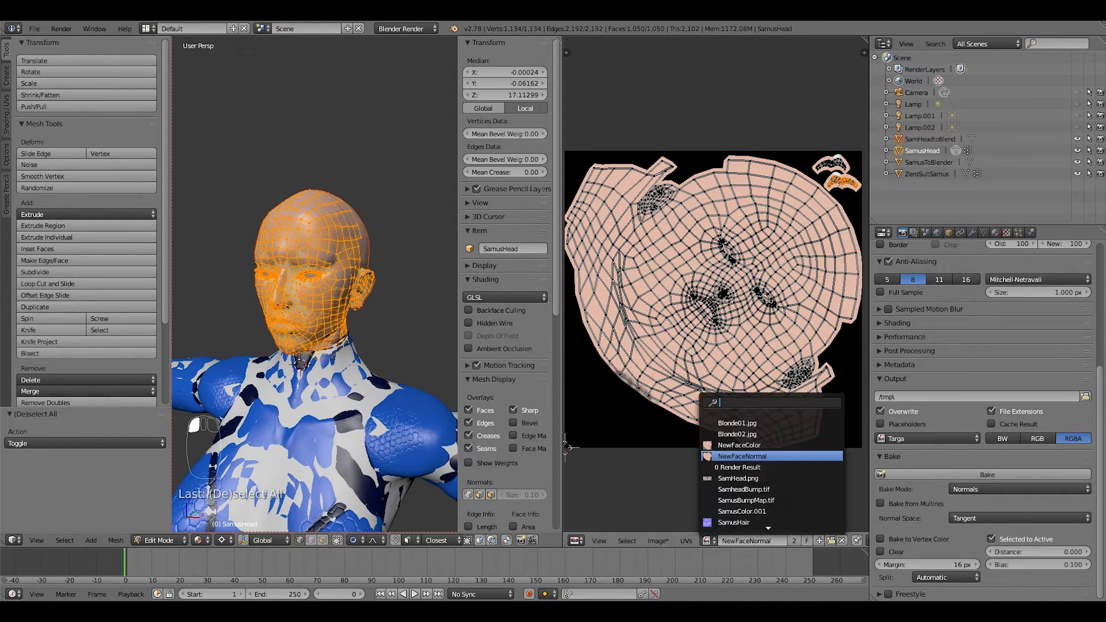
click(742, 457)
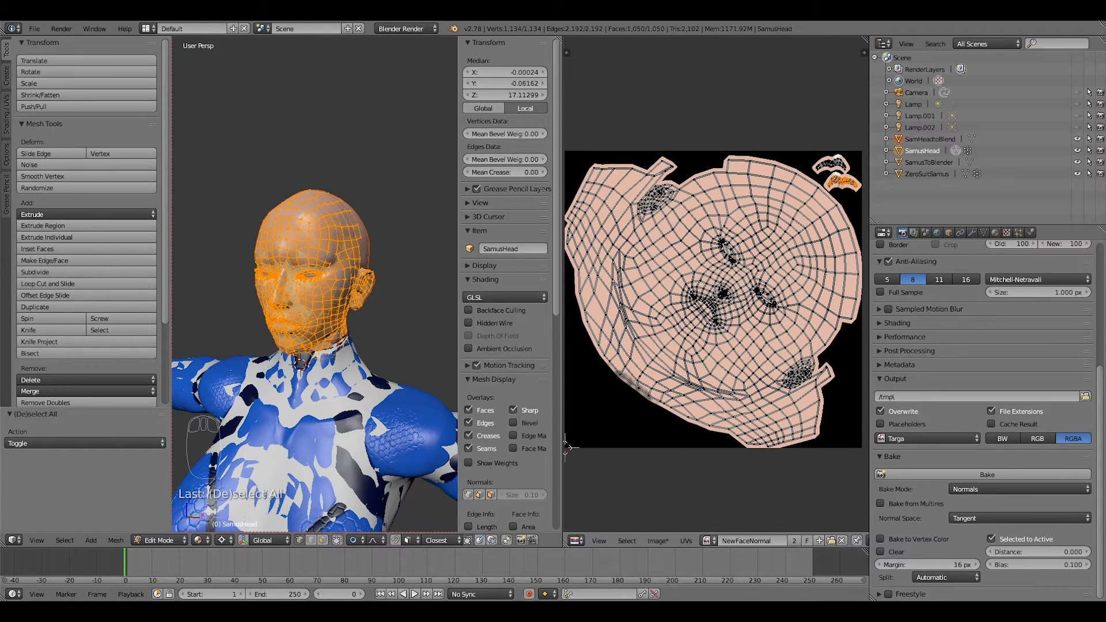
click(709, 540)
click(740, 445)
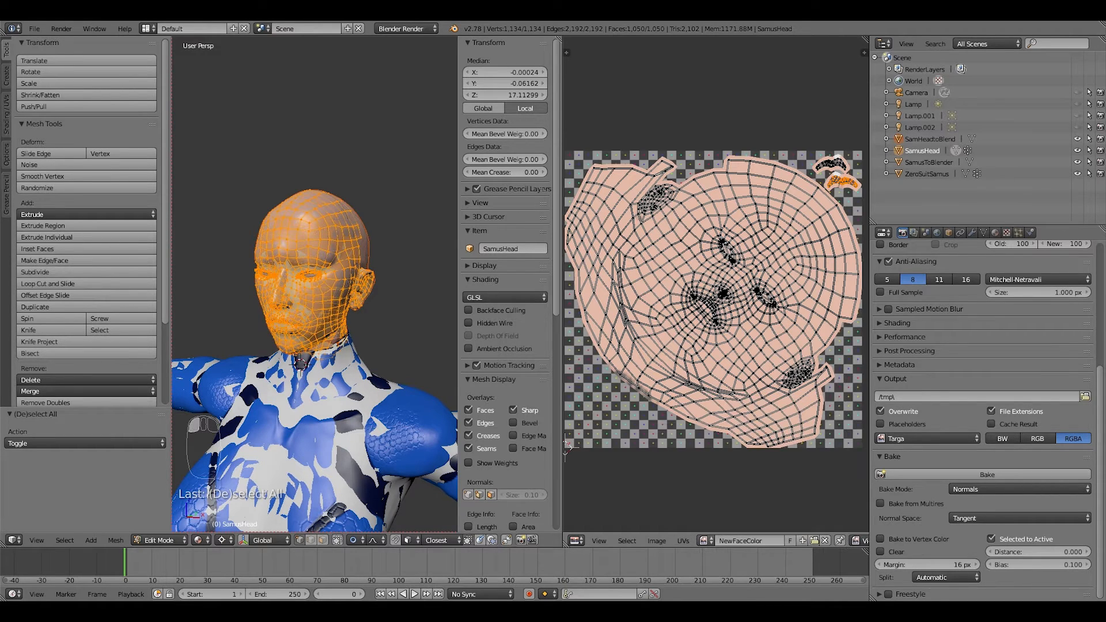
click(708, 541)
click(740, 456)
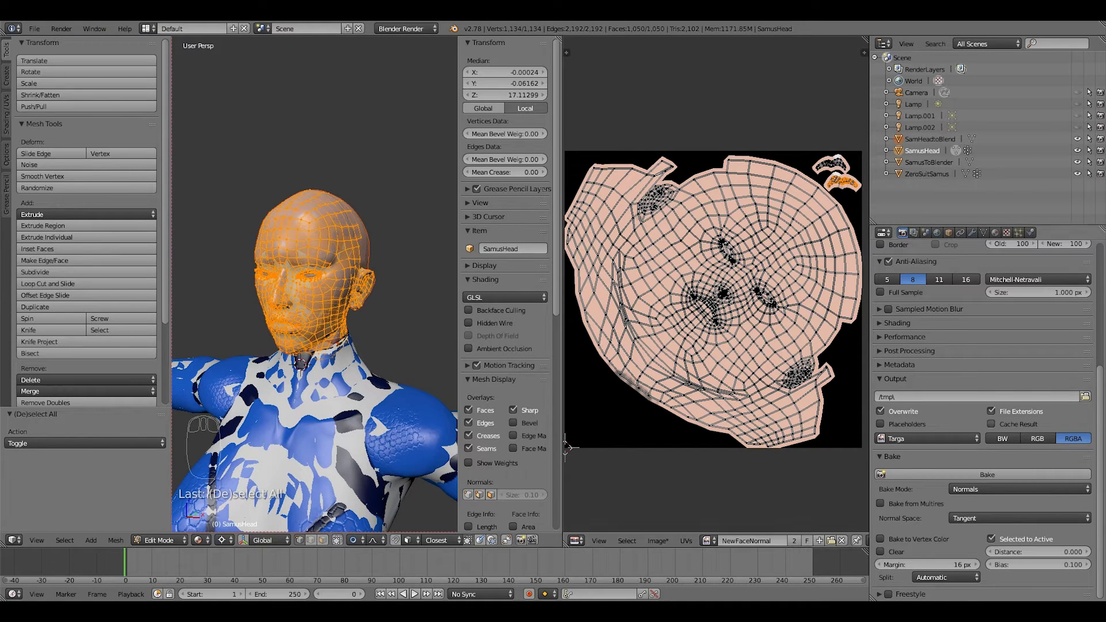
click(988, 474)
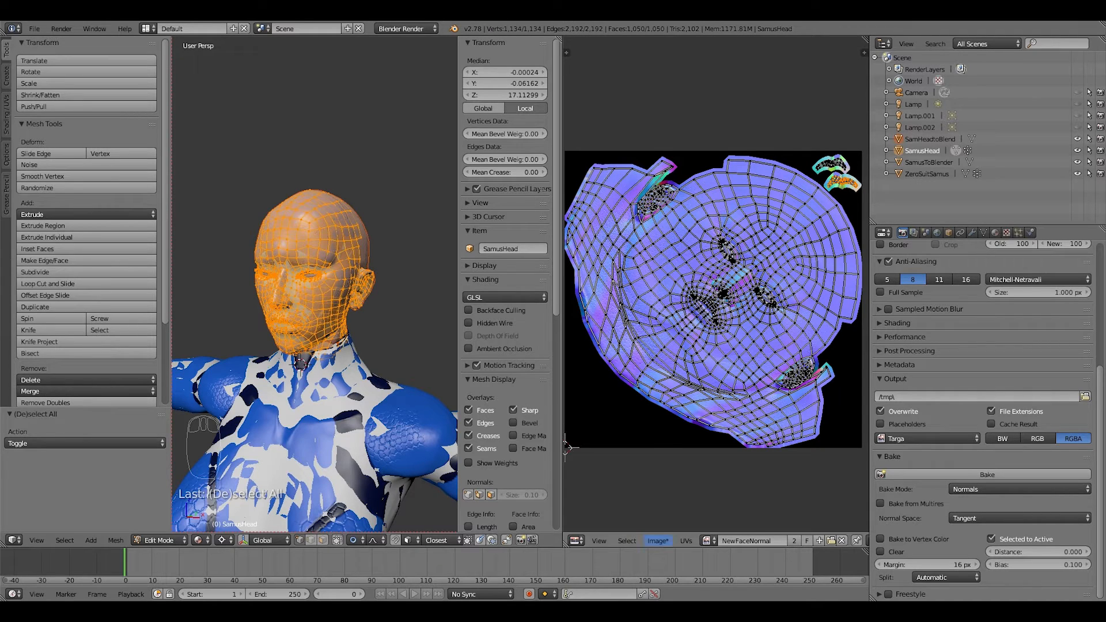
Save the newly baked normal map to its existing file, NewFaceNormal.png.
click(658, 541)
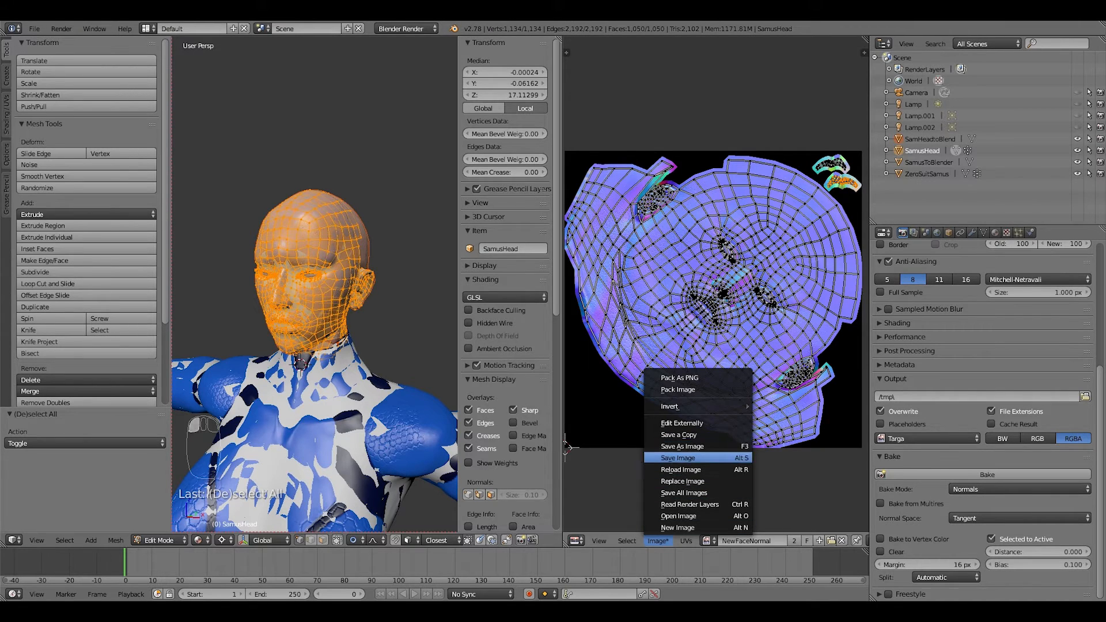
click(679, 458)
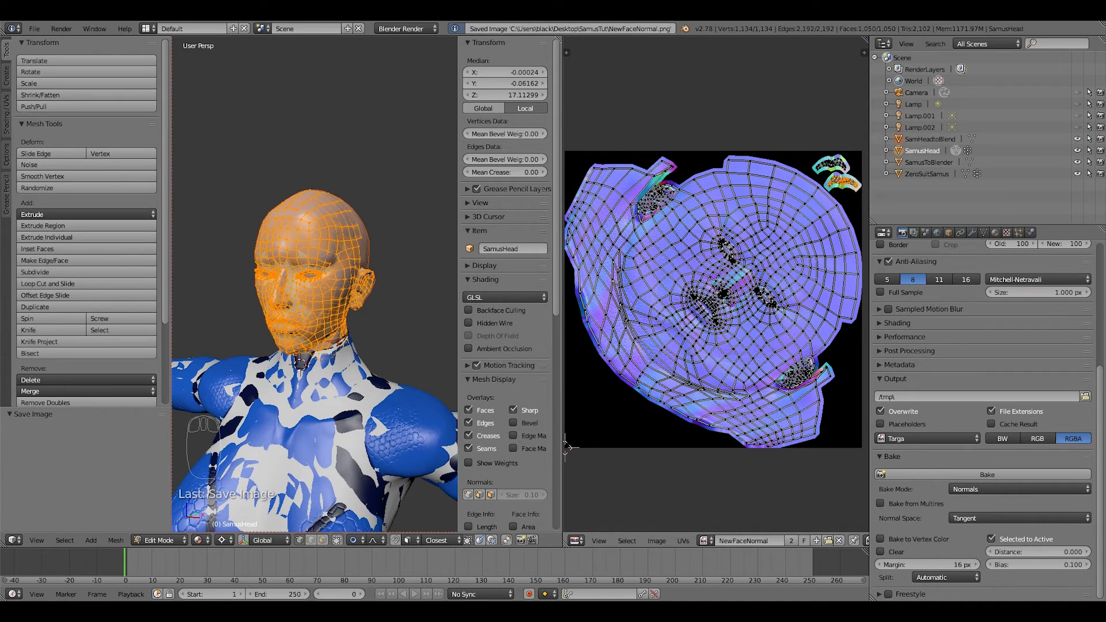
scroll(566, 447, down, 3)
scroll(567, 448, up, 3)
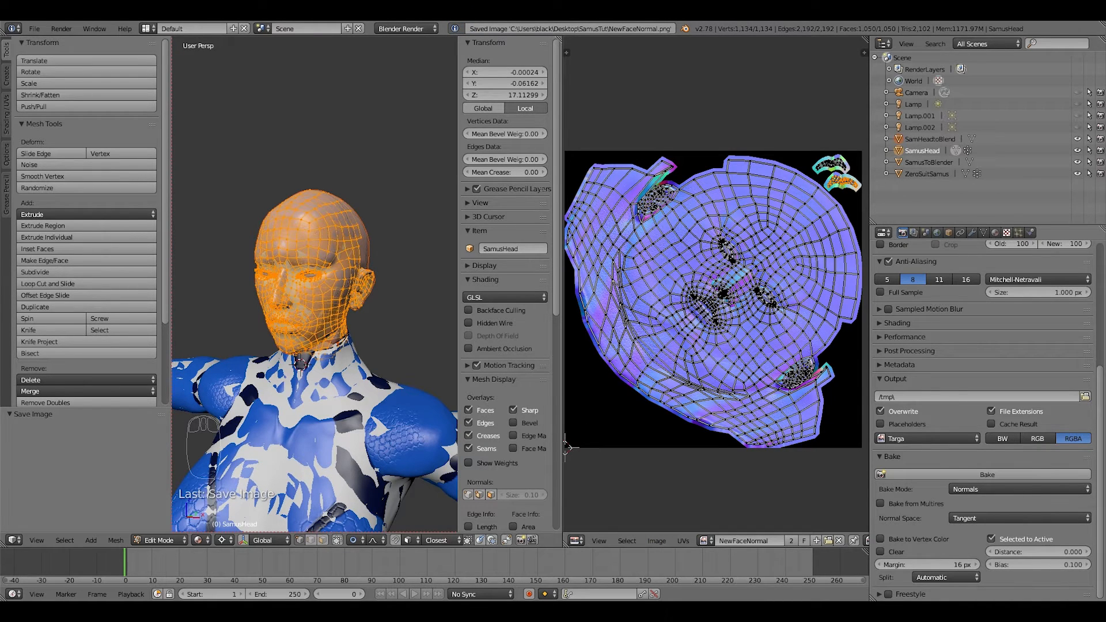
Check the SamusHead material and add a new image texture in its first texture slot.
click(1007, 233)
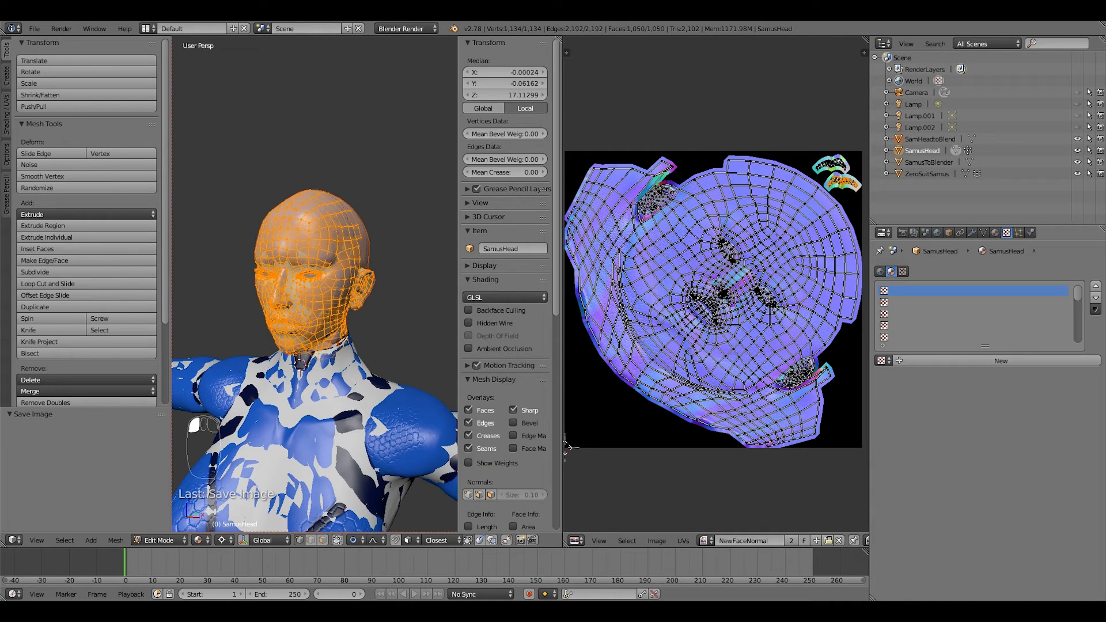
click(995, 233)
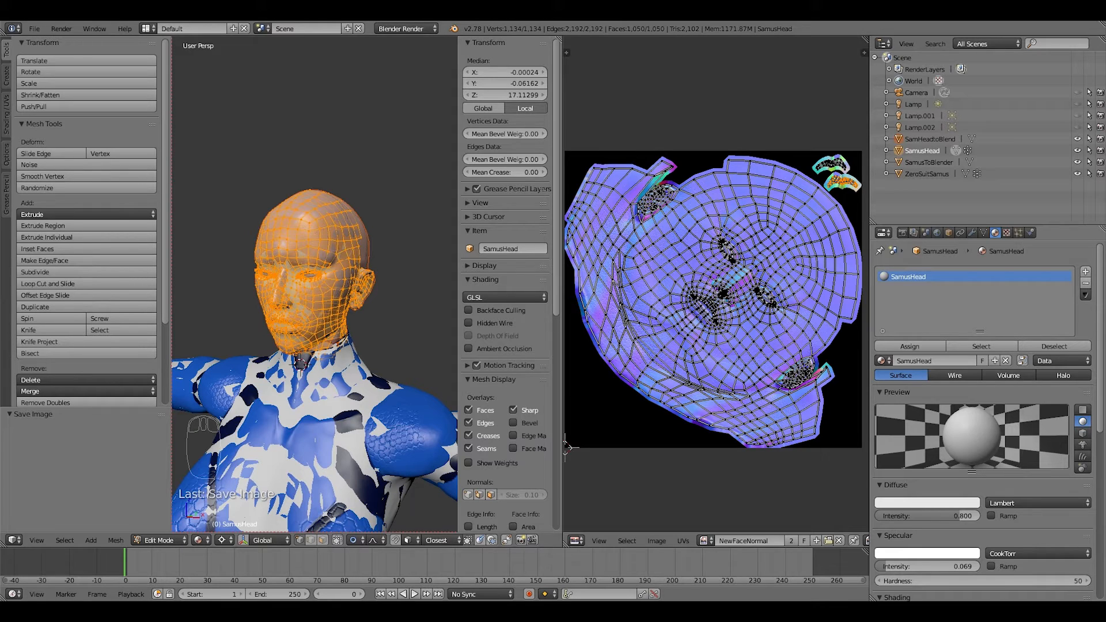
click(1006, 233)
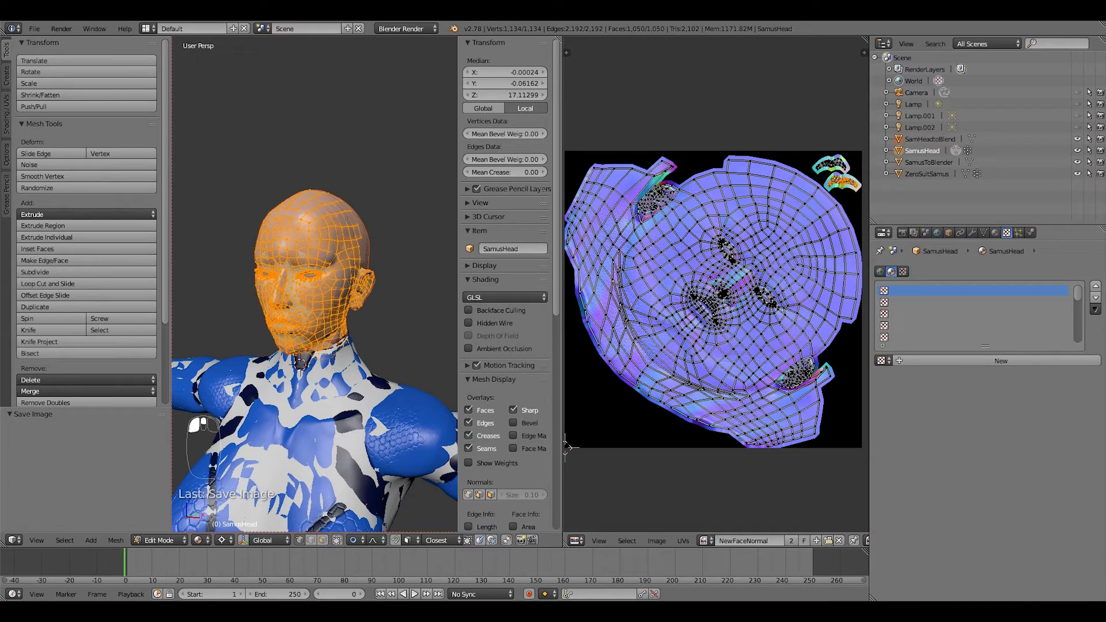
click(1001, 360)
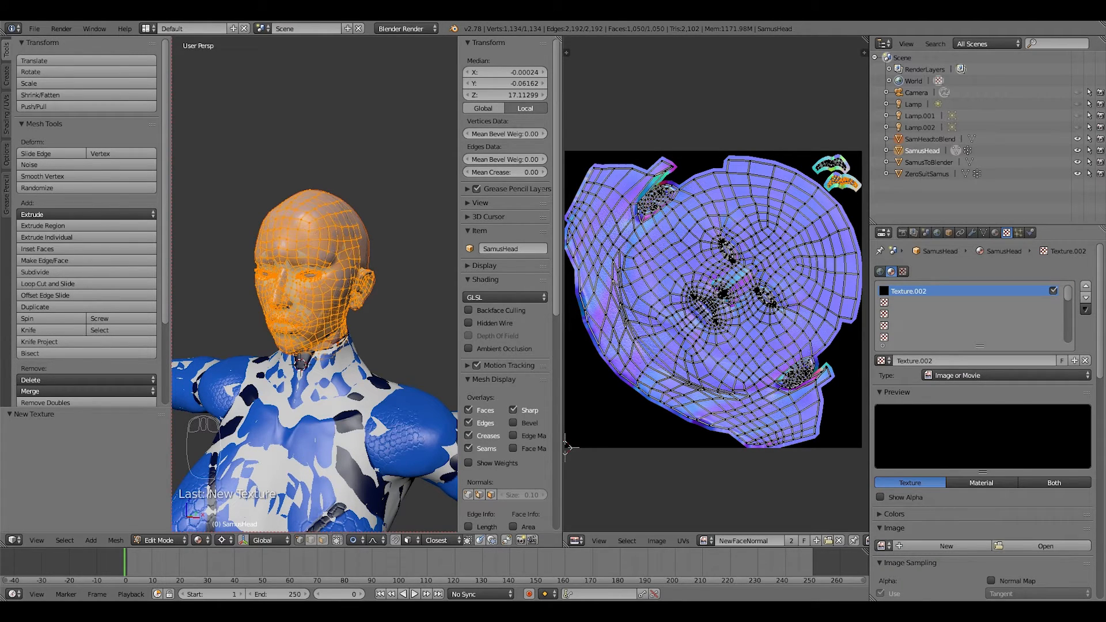
Assign the NewFaceNormal image to SamusHead's new texture and hide the SamHeadtoBlend object.
click(882, 546)
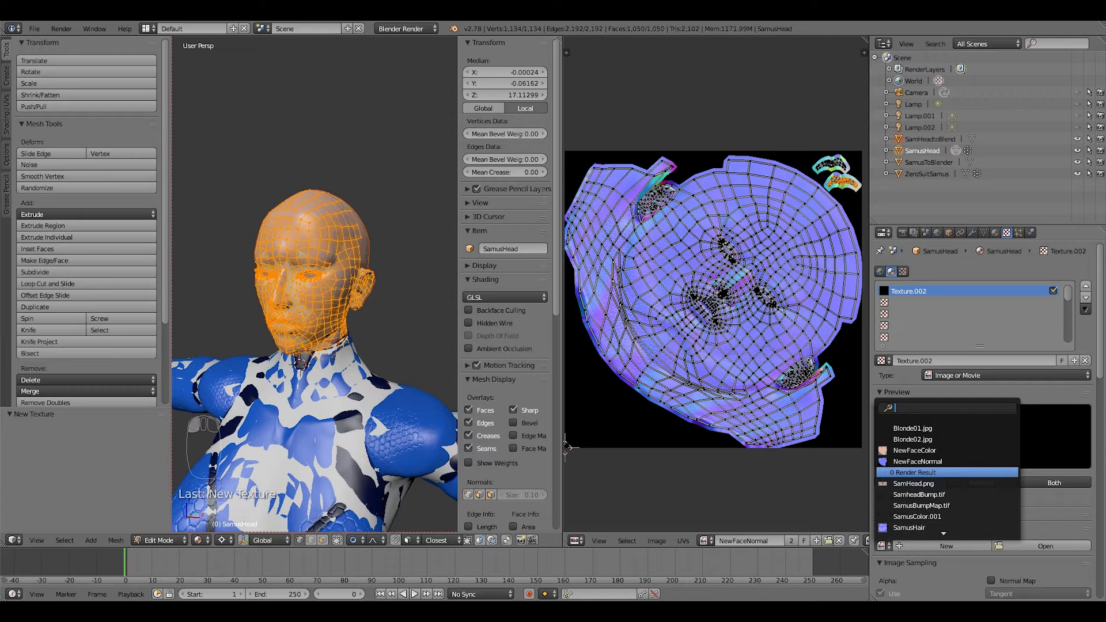
click(918, 461)
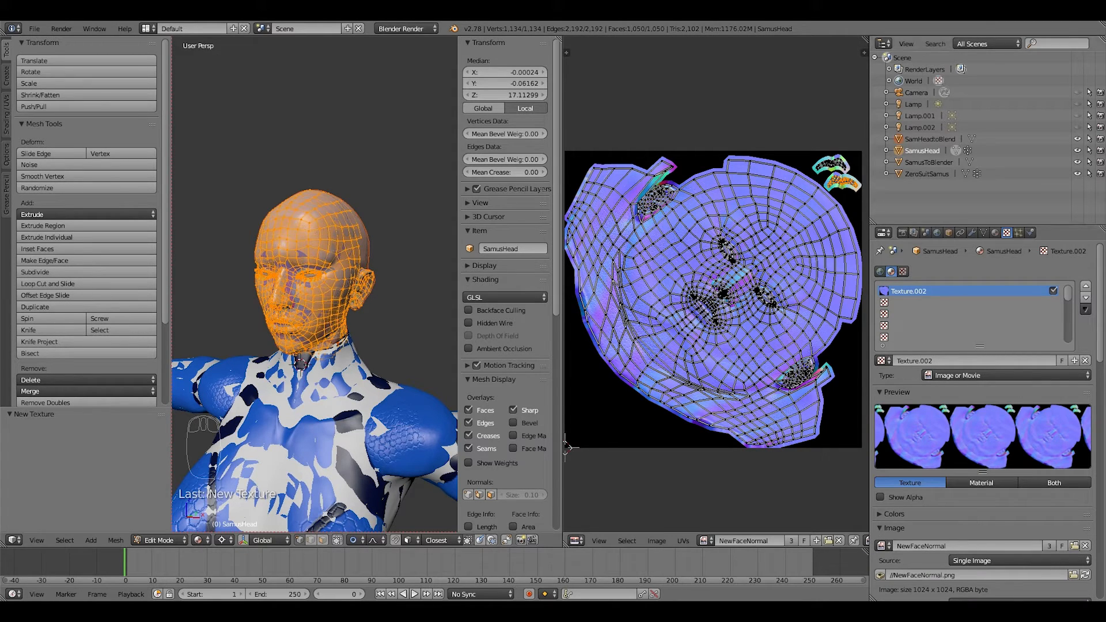
click(1077, 139)
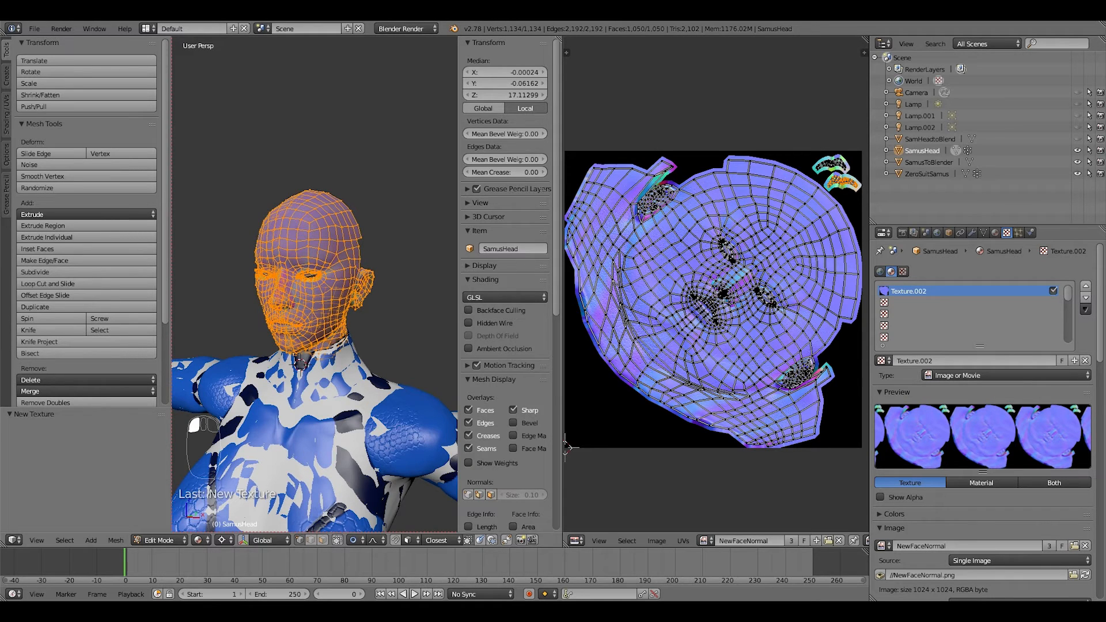
Switch SamusHead to Object Mode and examine the normal map texture on the head from the side and front.
scroll(314, 288, up, 3)
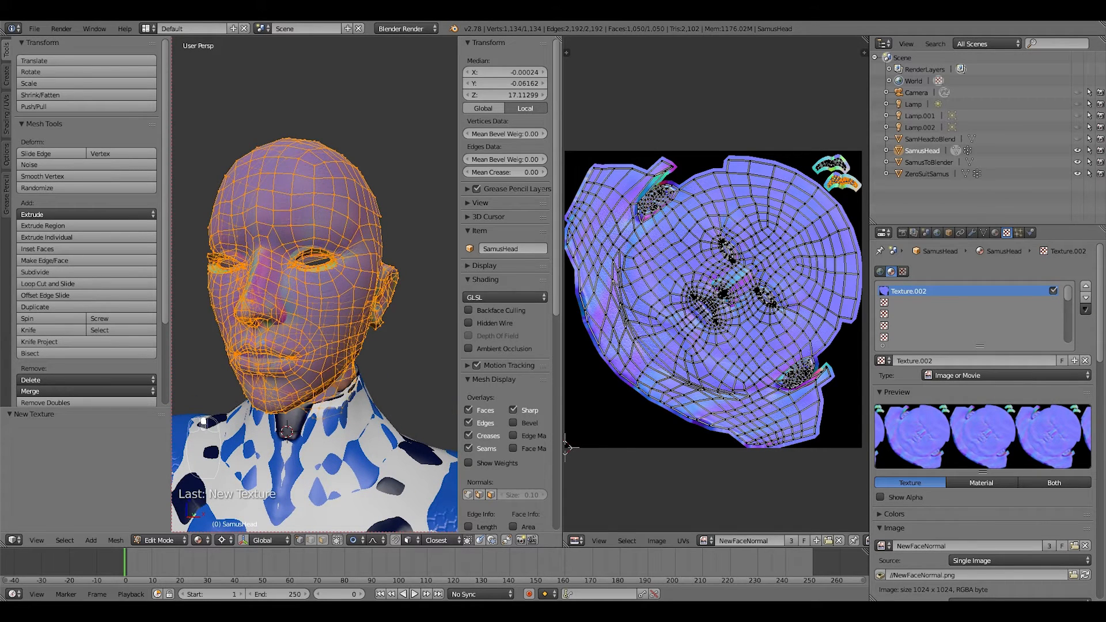
key(Tab)
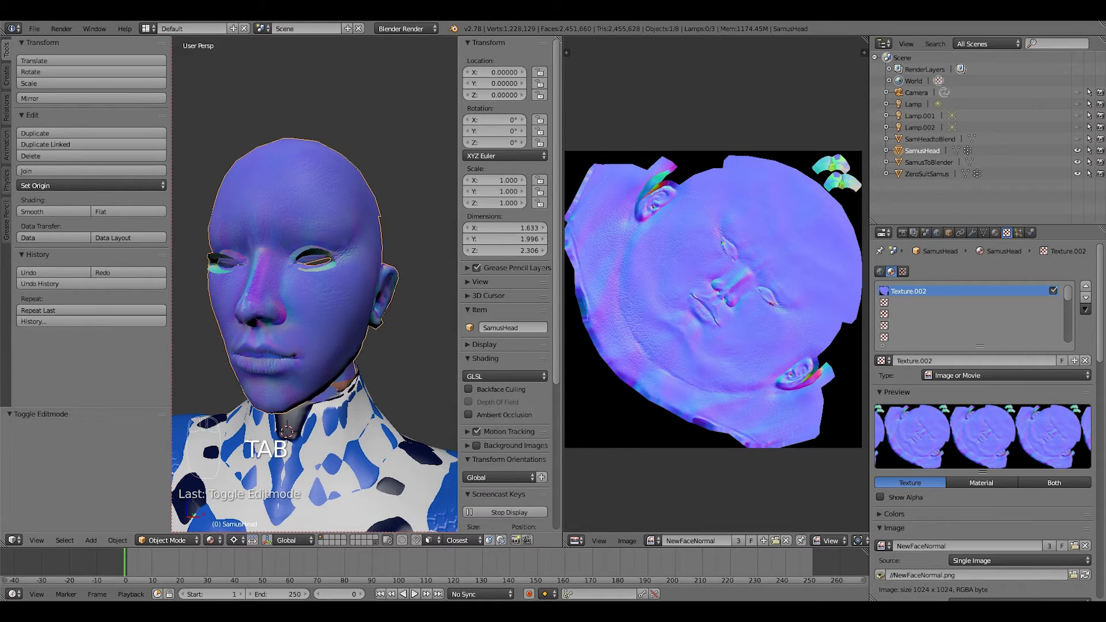
middle_drag(315, 288, 386, 292)
scroll(312, 437, up, 5)
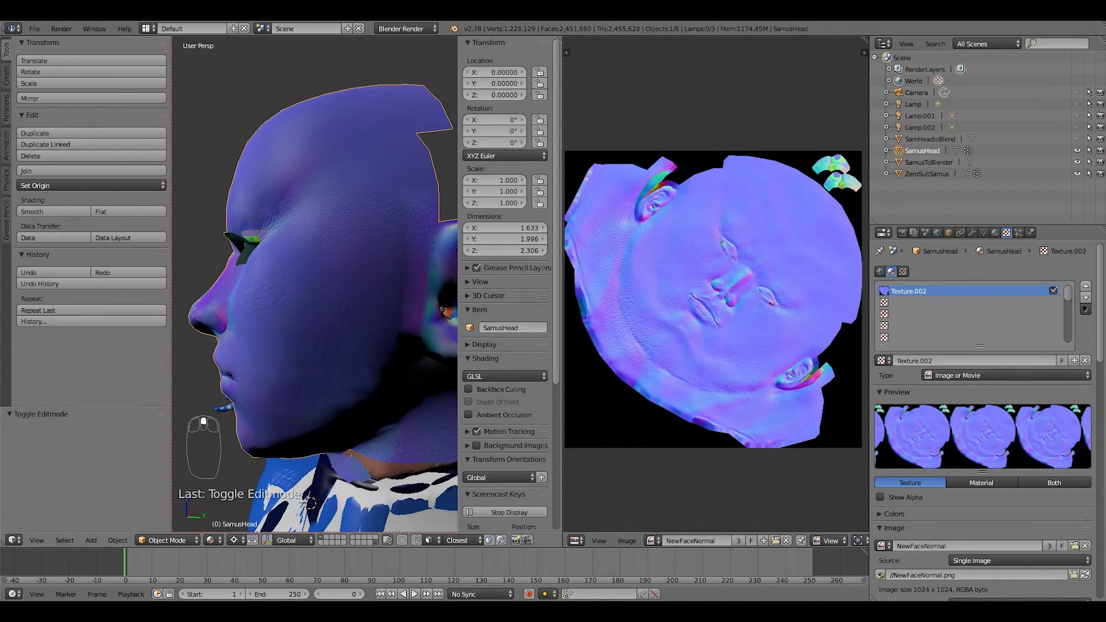
scroll(312, 288, down, 4)
middle_drag(259, 288, 375, 289)
scroll(375, 289, up, 2)
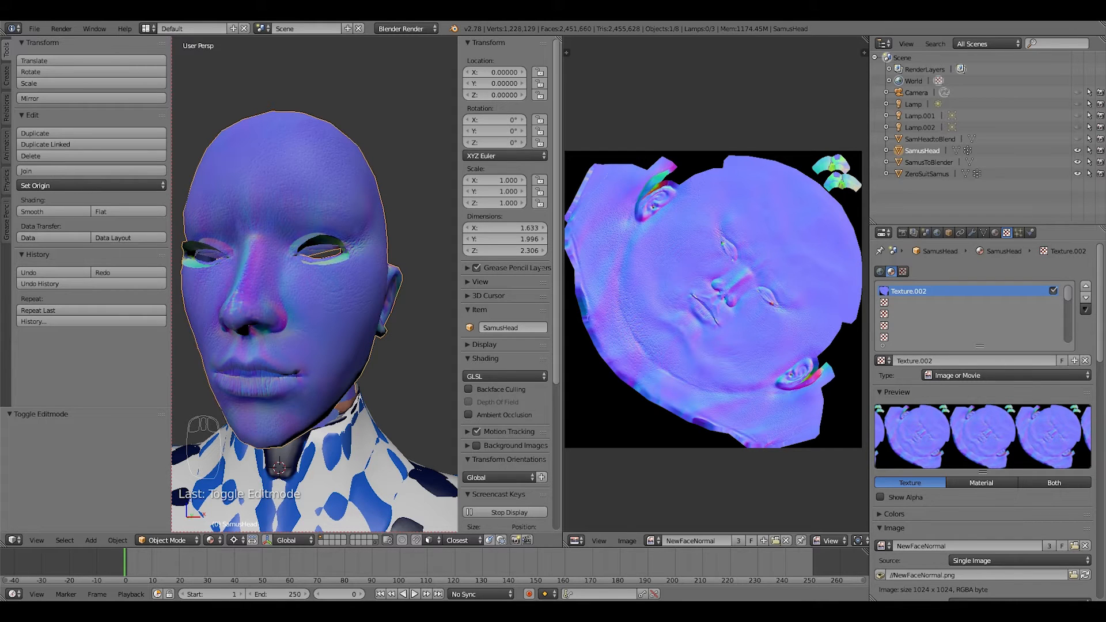
mouse_move(1100, 306)
mouse_down()
mouse_move(1100, 334)
mouse_move(1100, 304)
mouse_up()
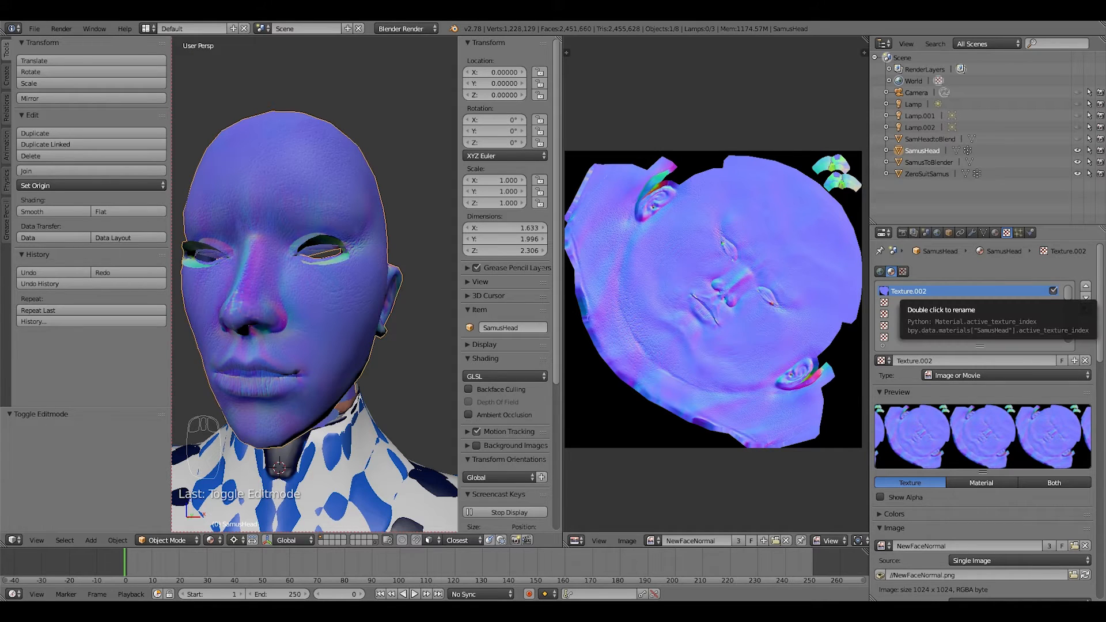
Enable Normal Map sampling for the NewFaceNormal texture, keeping Tangent as its normal map space.
scroll(982, 432, down, 1)
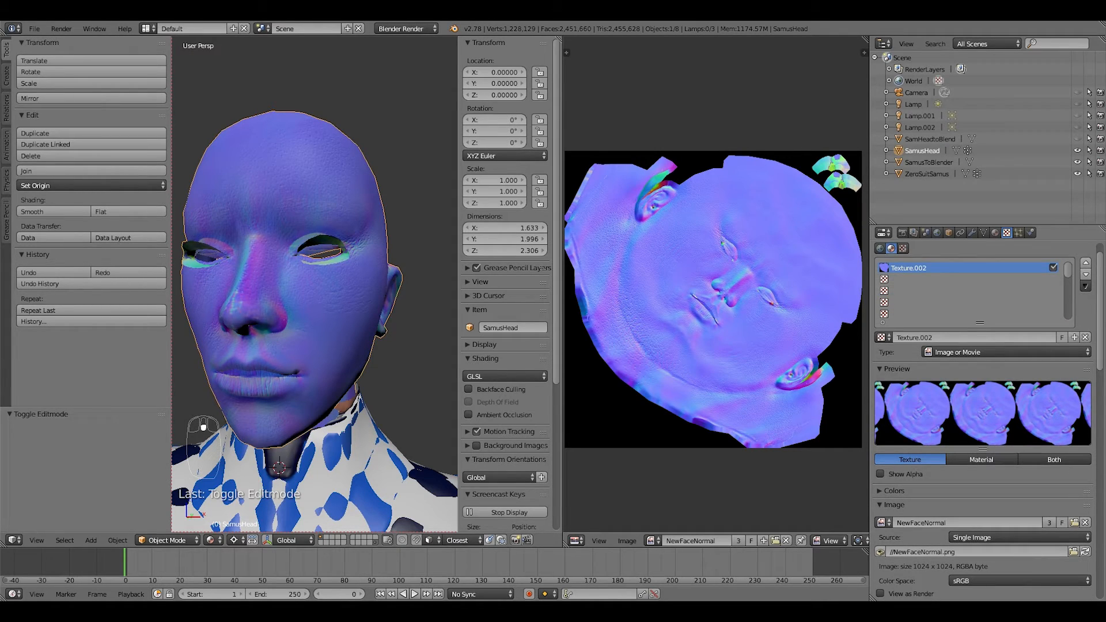
scroll(983, 421, down, 7)
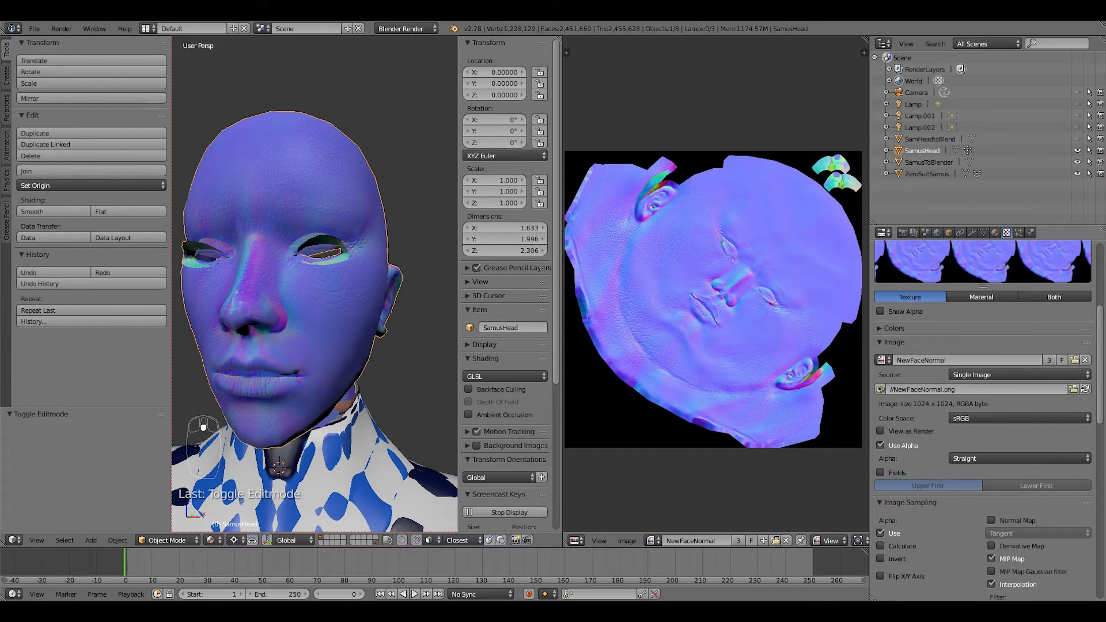
scroll(983, 420, down, 3)
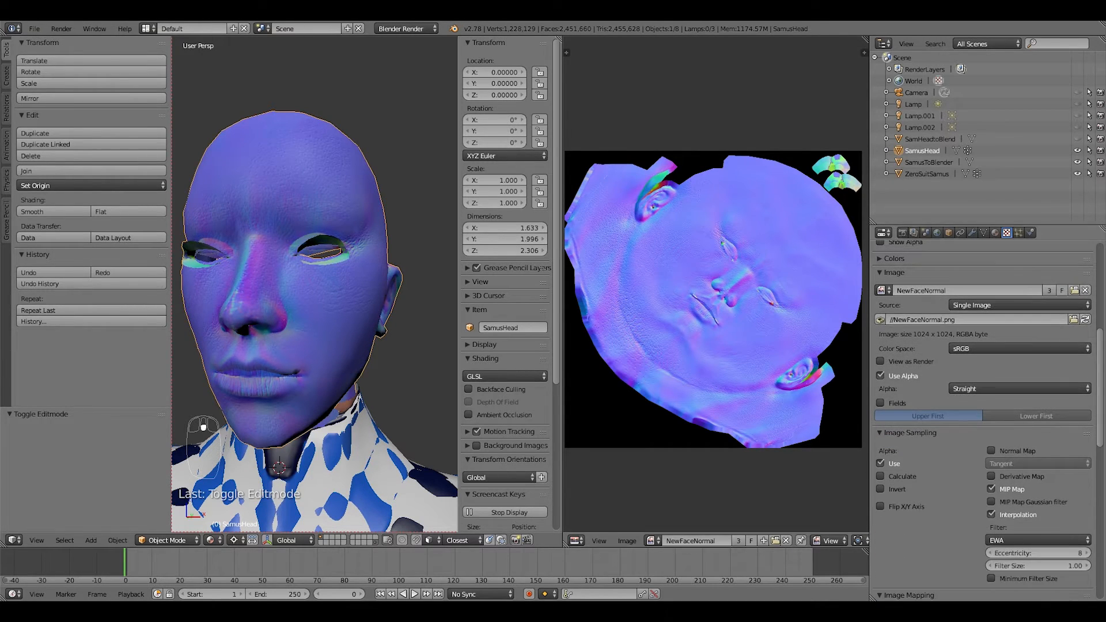
click(880, 433)
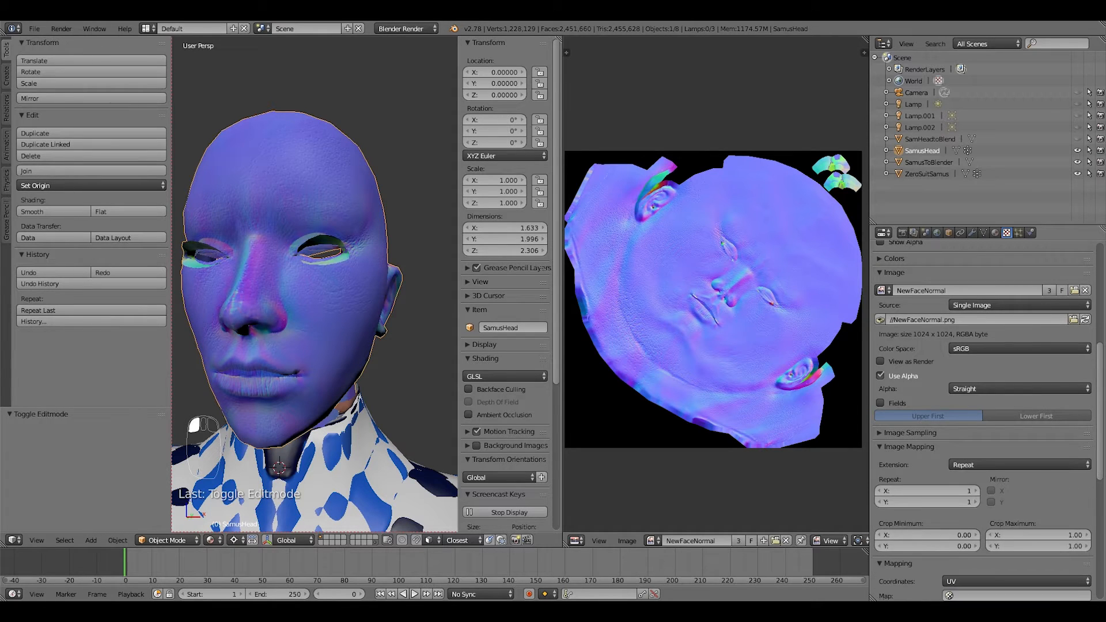
click(881, 433)
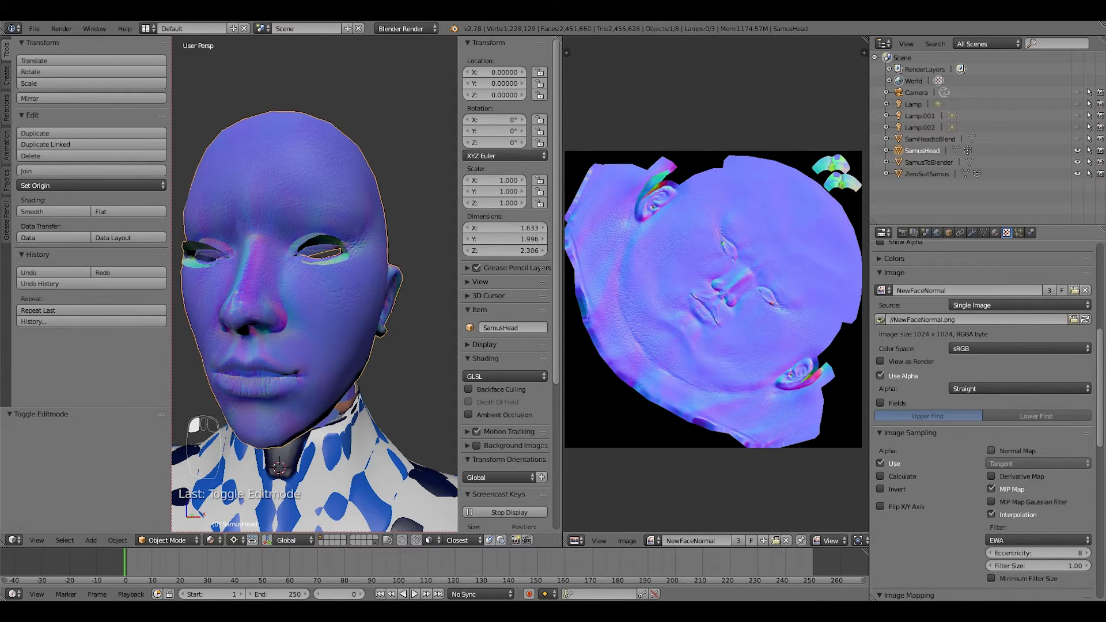
click(992, 450)
click(1037, 464)
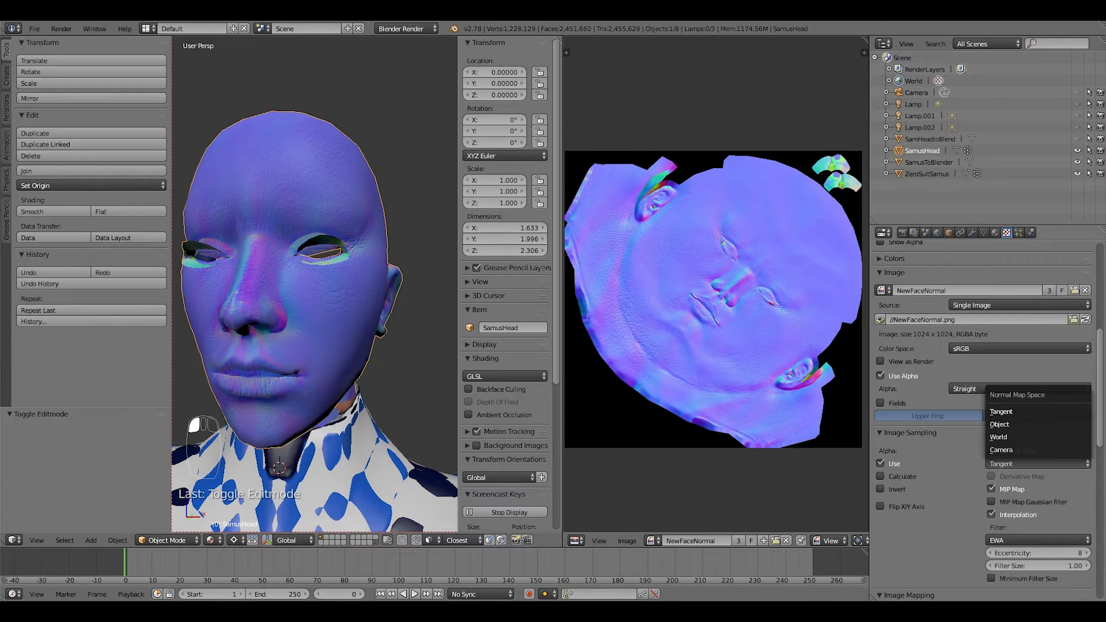
Set the normal texture's UV mapping to use MainMap.
scroll(985, 421, down, 5)
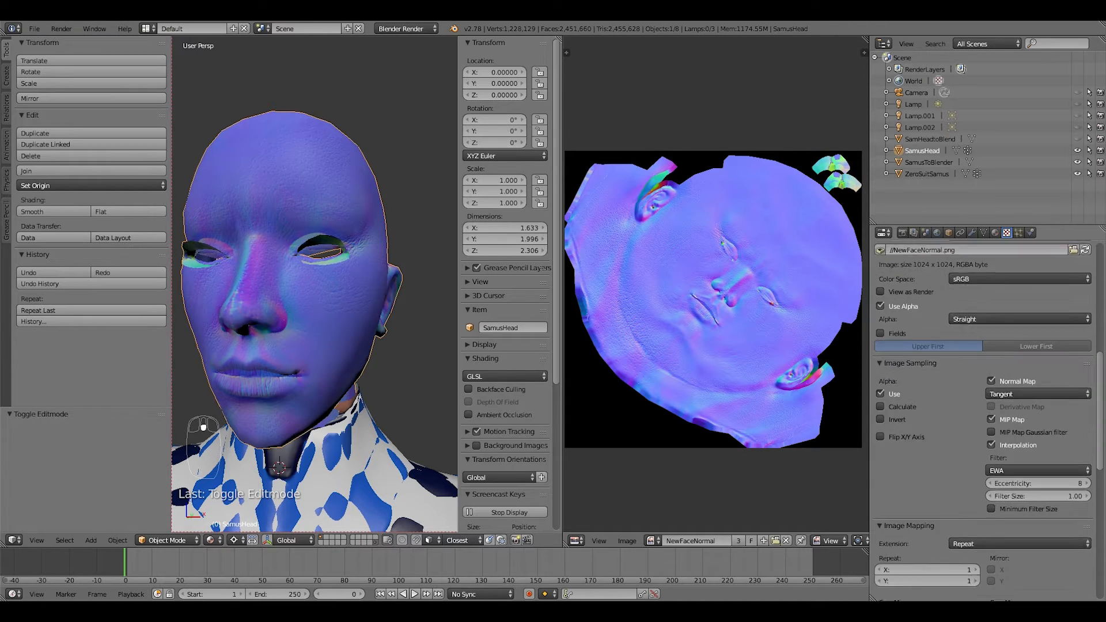
scroll(985, 421, down, 5)
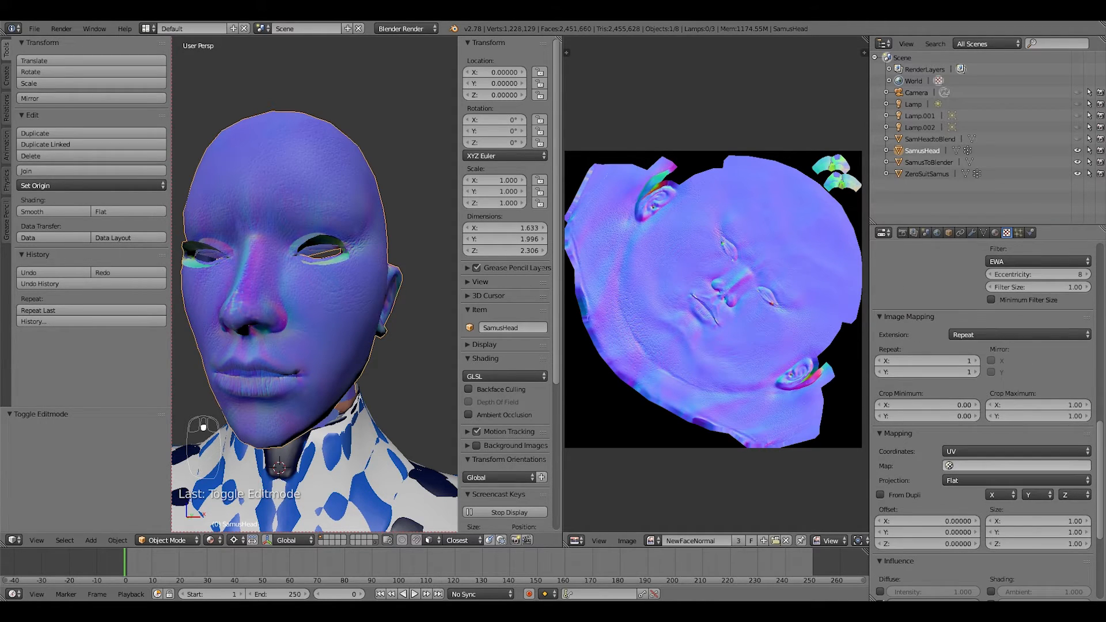
click(1017, 466)
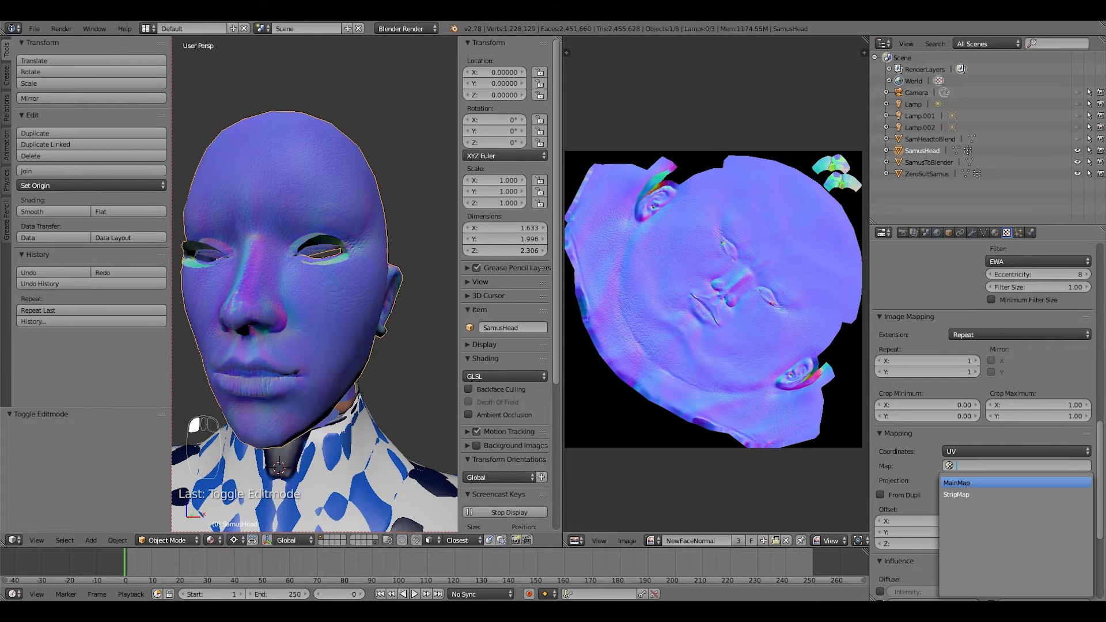
click(979, 483)
Make the normal texture influence Normal instead of Color, and check the surface detail on the head.
scroll(986, 421, down, 4)
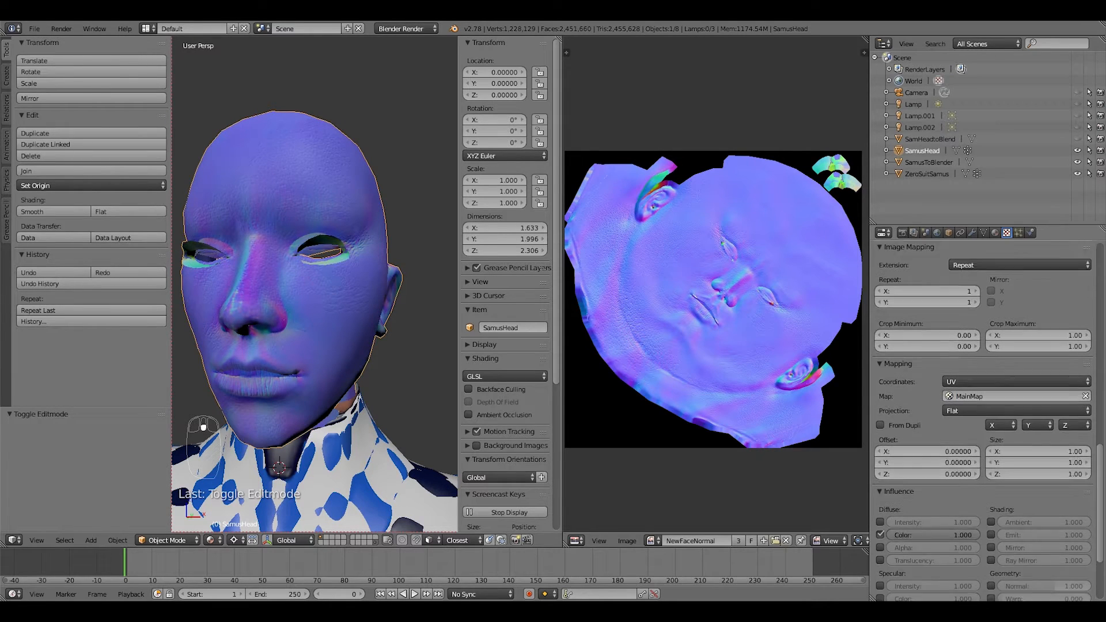
scroll(985, 421, down, 3)
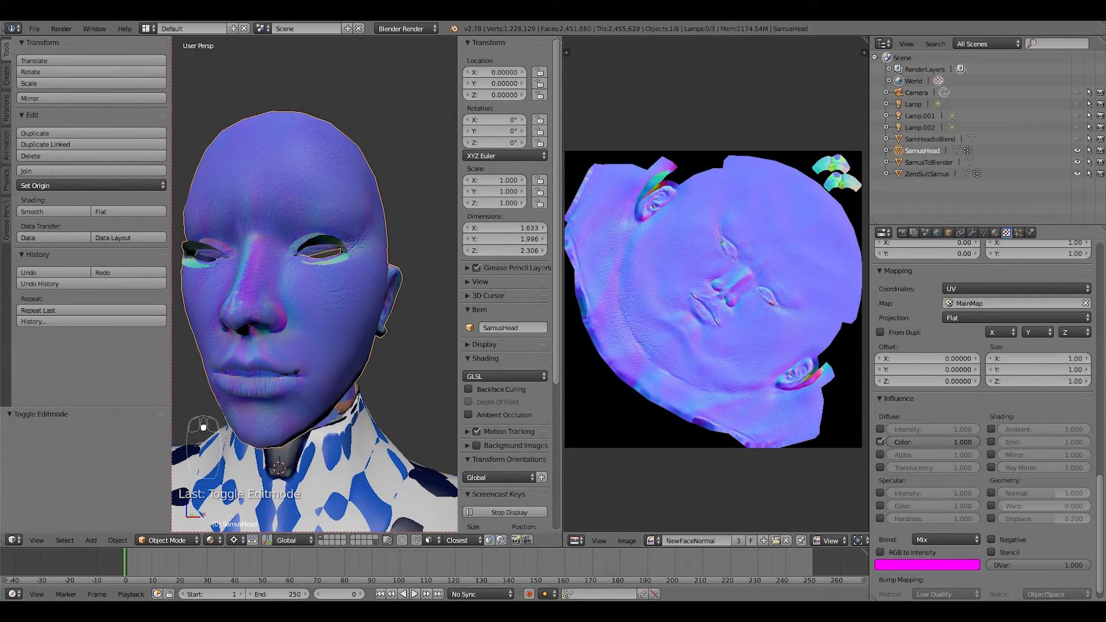
click(881, 442)
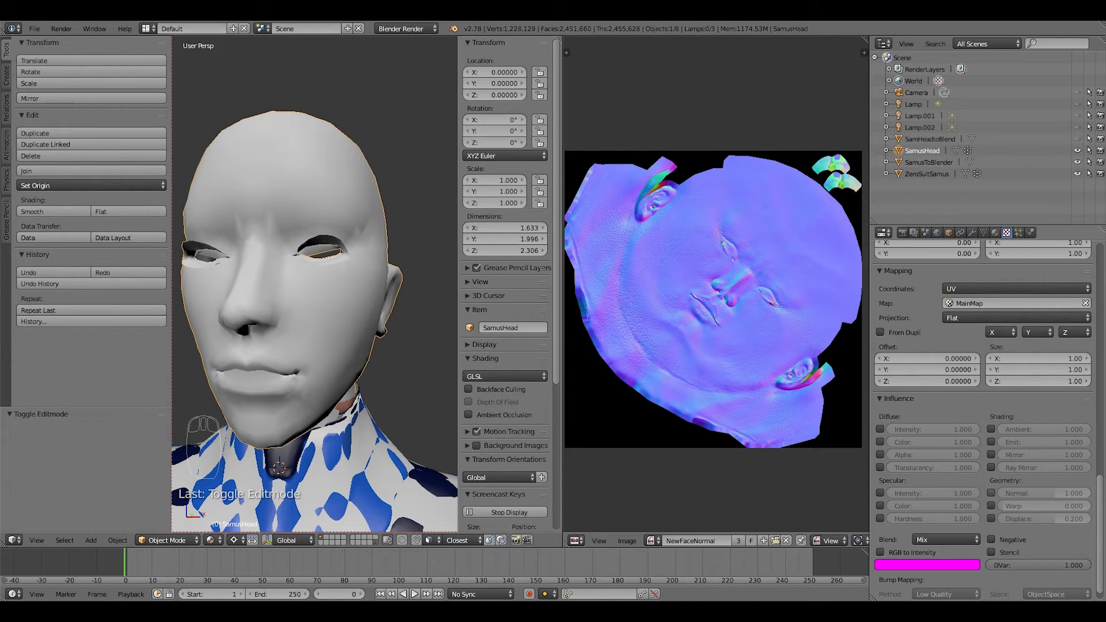
click(992, 493)
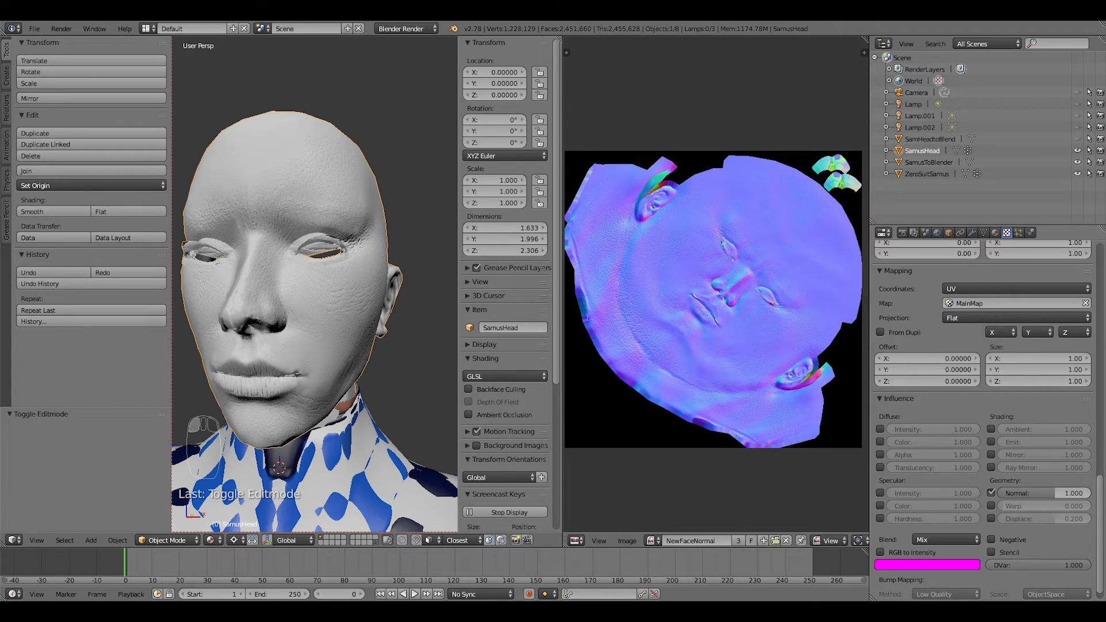
middle_drag(369, 300, 326, 308)
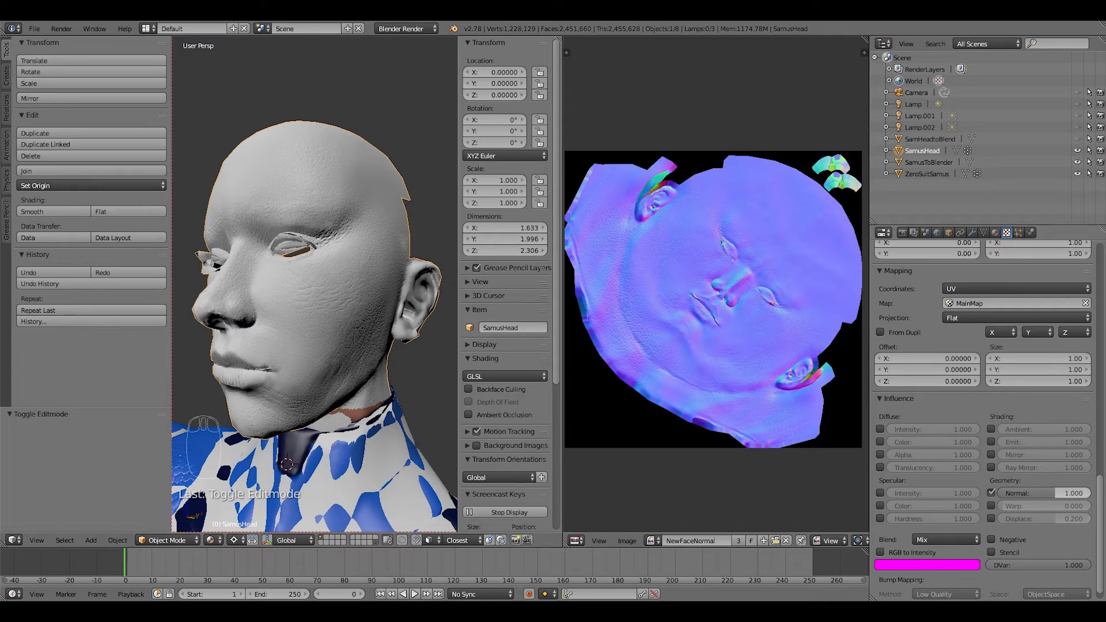
Set the texture's Normal influence to 0.542 and check the softened relief around the head.
click(1045, 494)
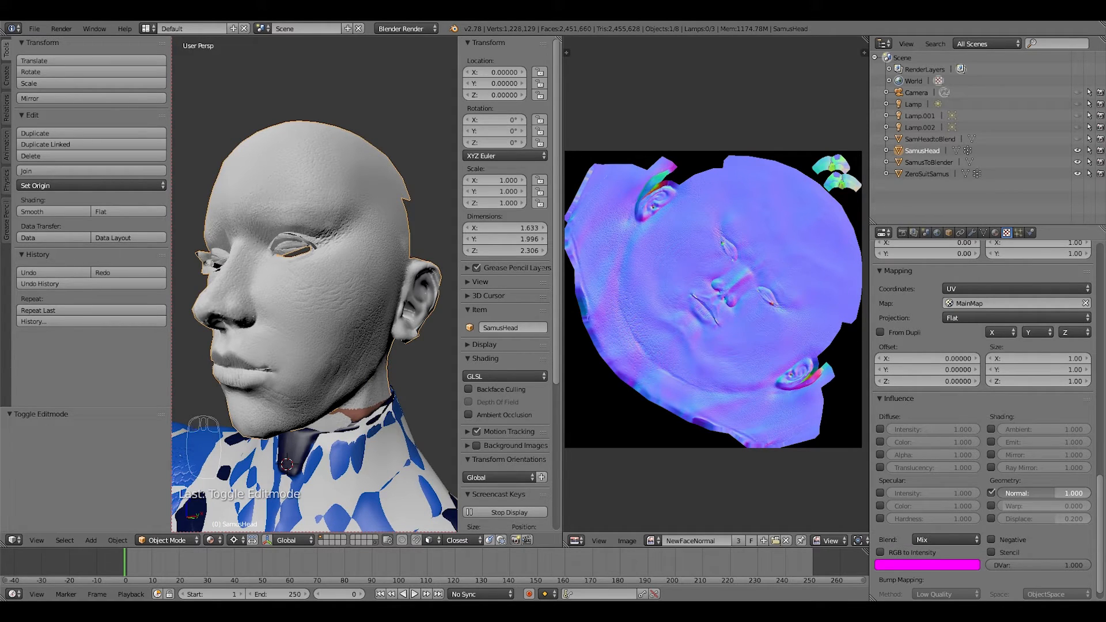
drag(1044, 494, 1032, 494)
middle_drag(276, 288, 401, 288)
scroll(400, 288, down, 4)
middle_drag(357, 346, 265, 343)
scroll(265, 342, up, 2)
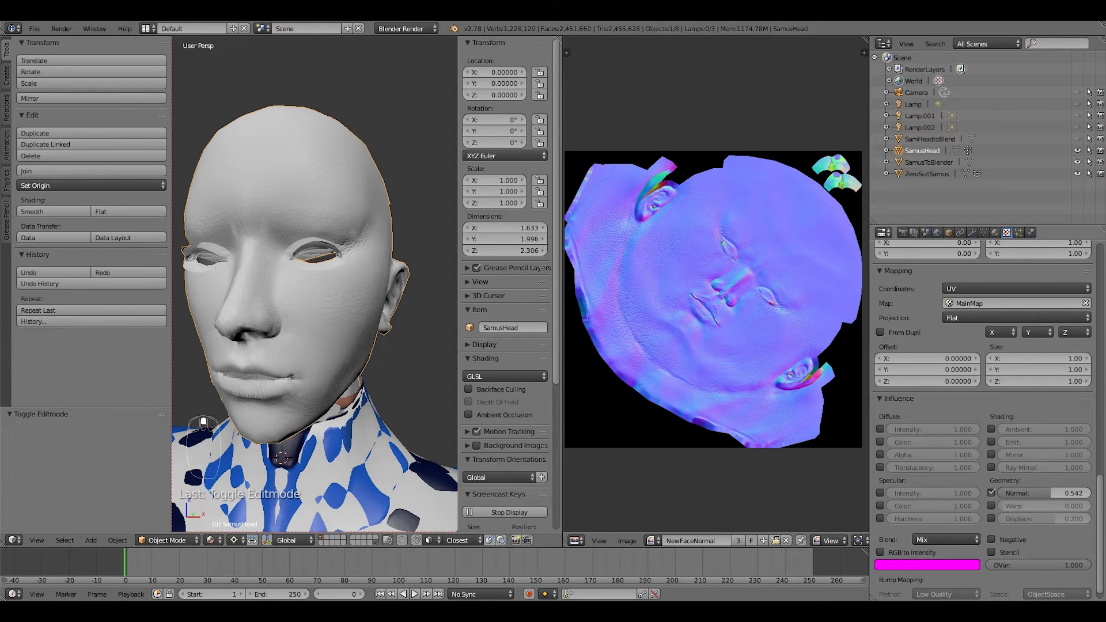
Add a new image texture in SamusHead's second texture slot and assign the NewFaceColor image to it.
scroll(985, 420, up, 8)
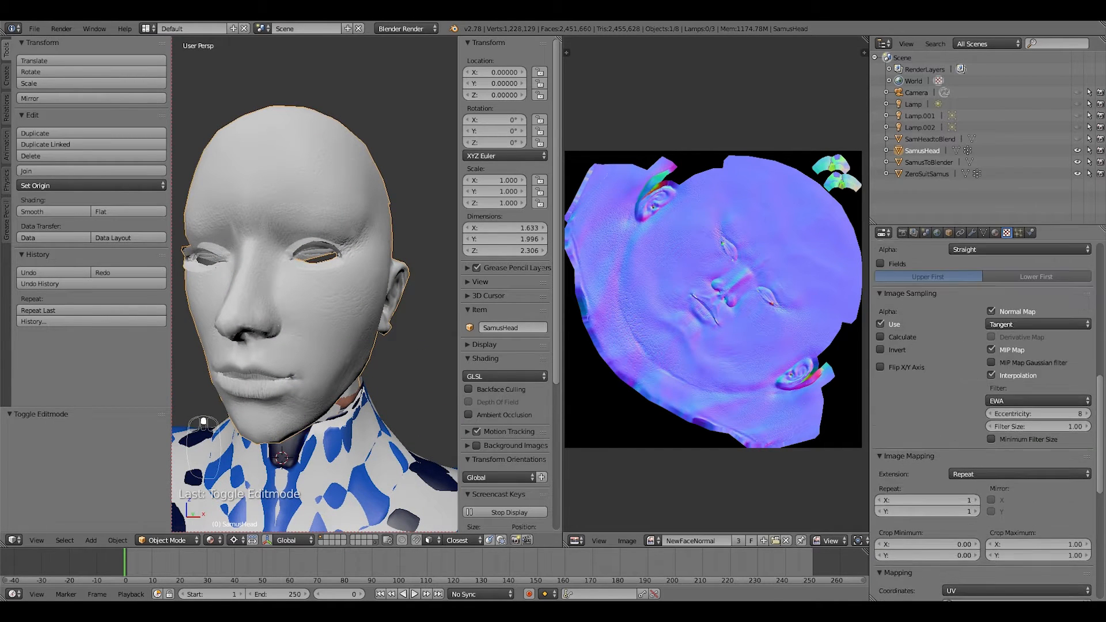
scroll(985, 421, up, 10)
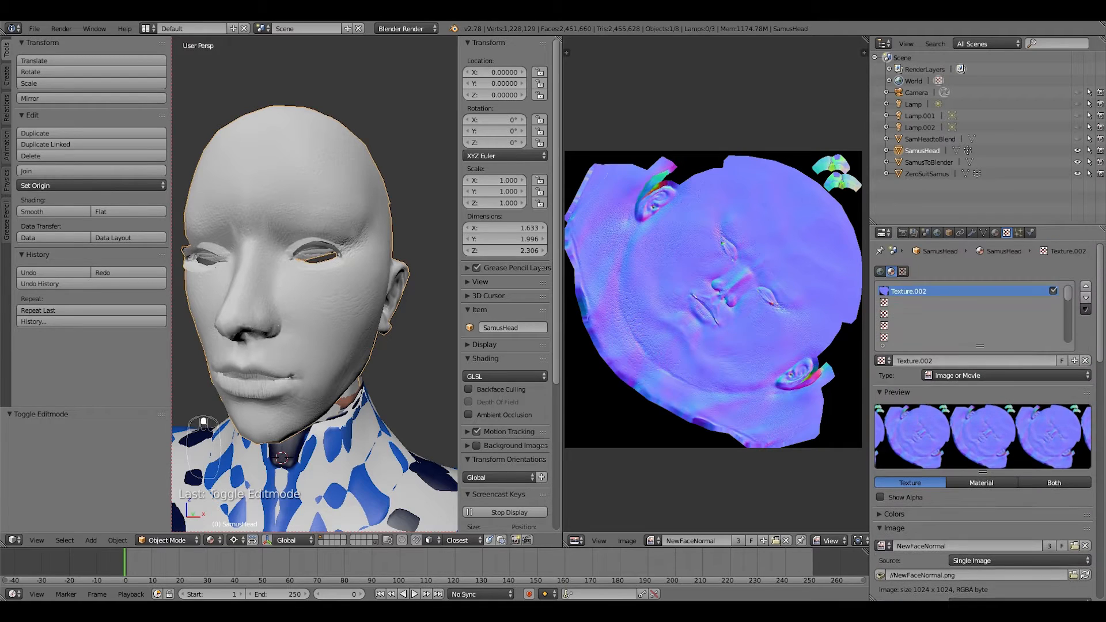
click(974, 302)
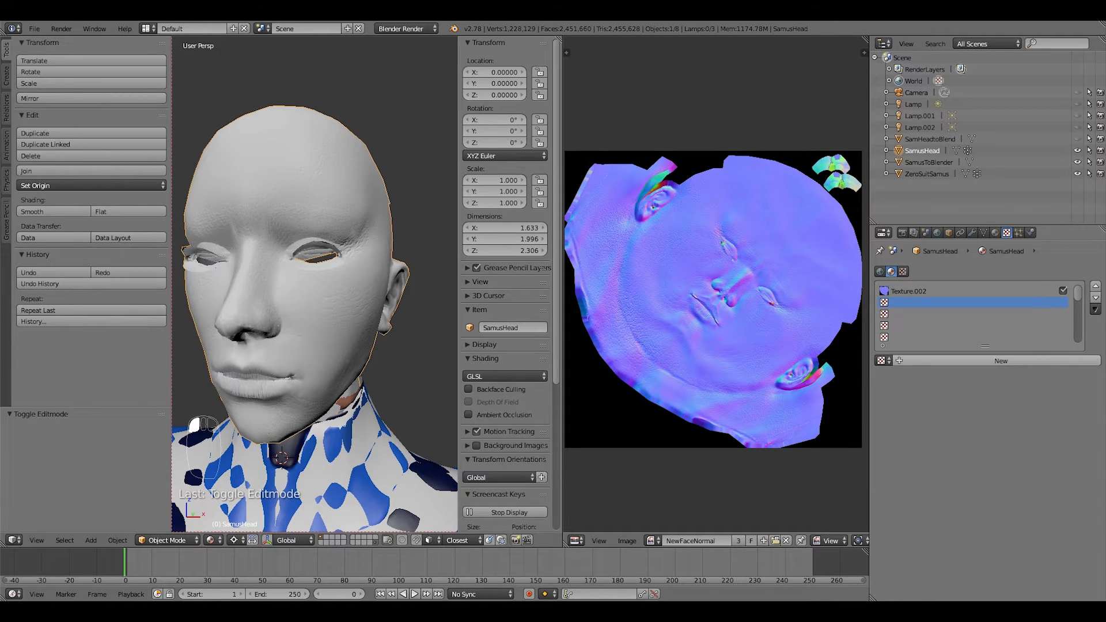
click(1002, 361)
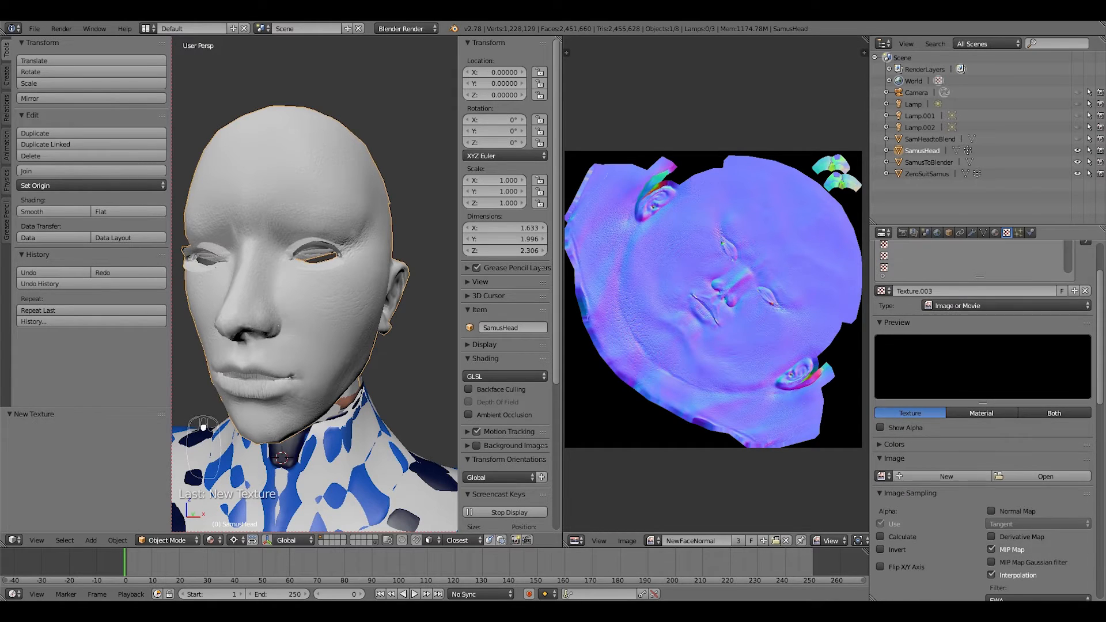
scroll(889, 476, down, 3)
click(882, 476)
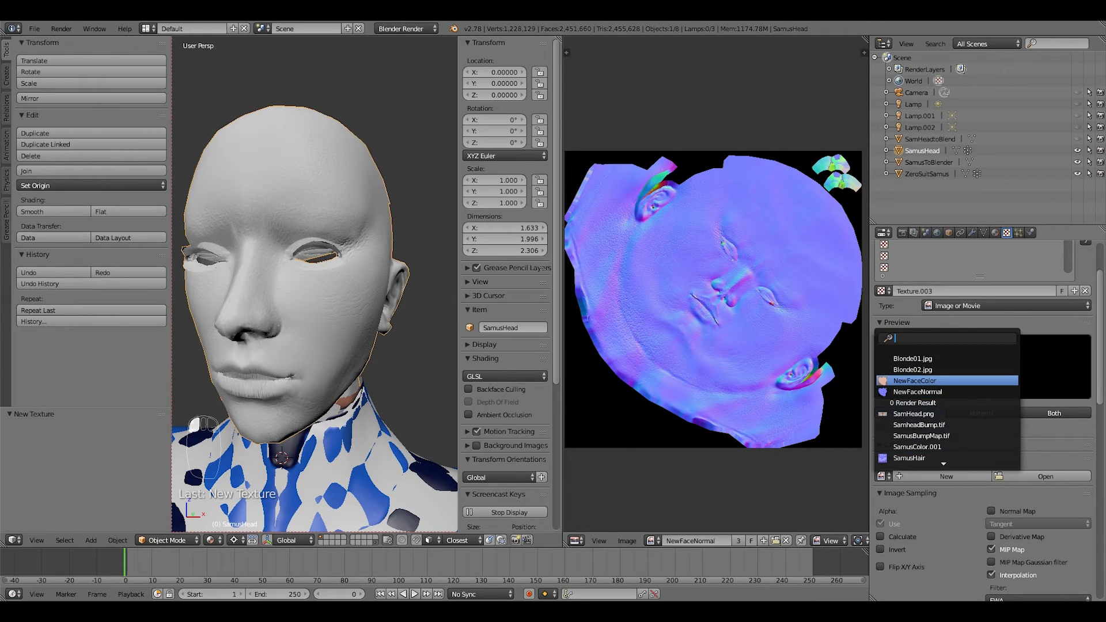
click(916, 381)
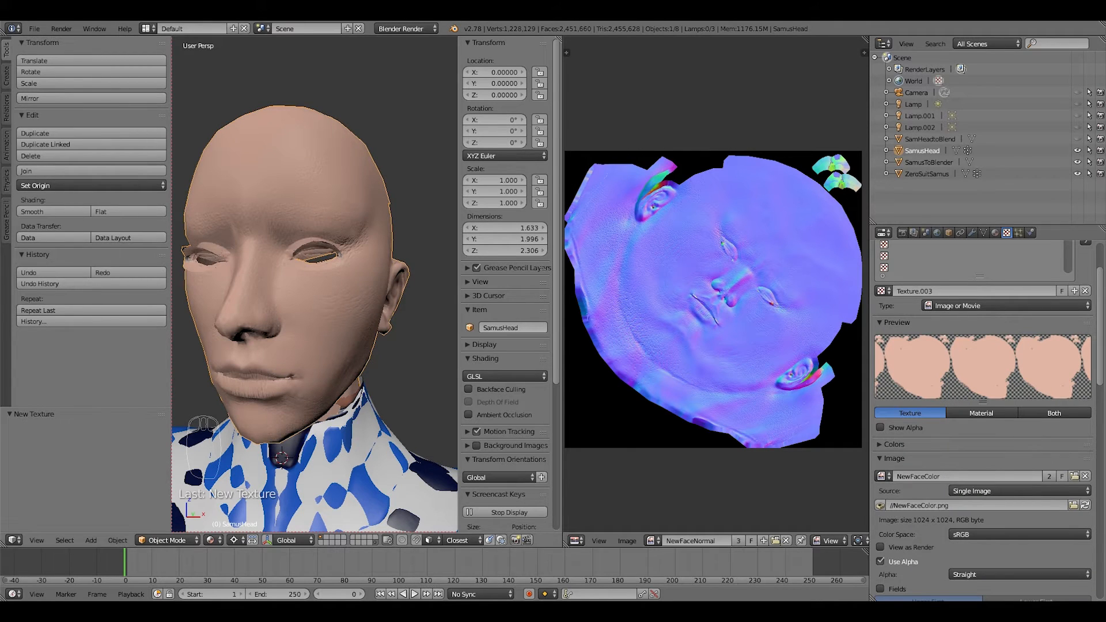
Set the UV mapping of the NewFaceColor texture to use MainMap.
scroll(982, 369, down, 5)
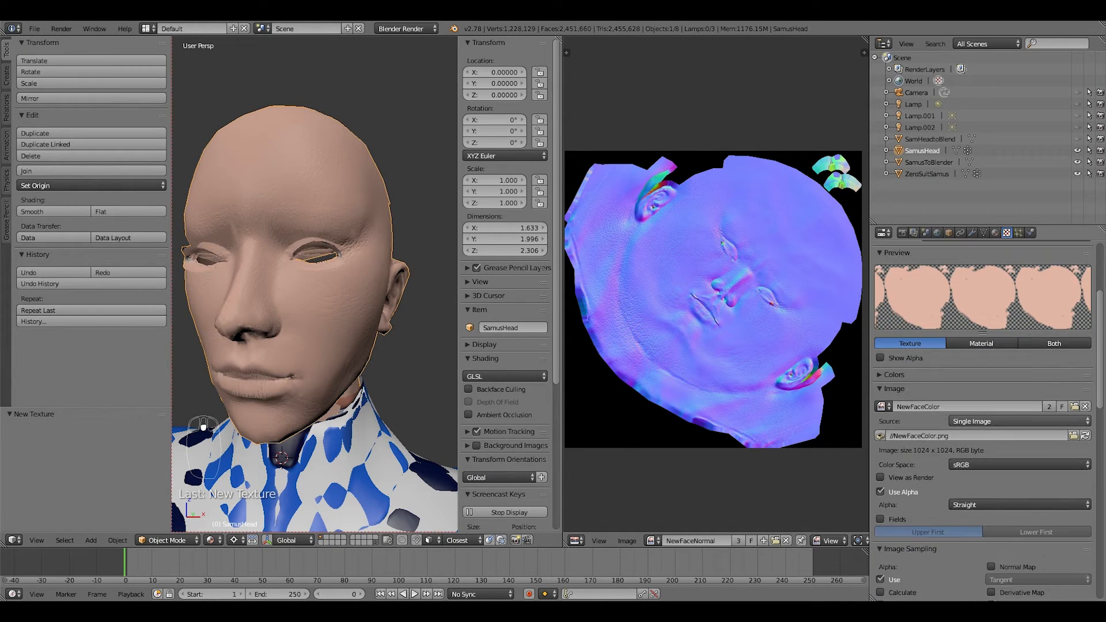
scroll(982, 368, down, 1)
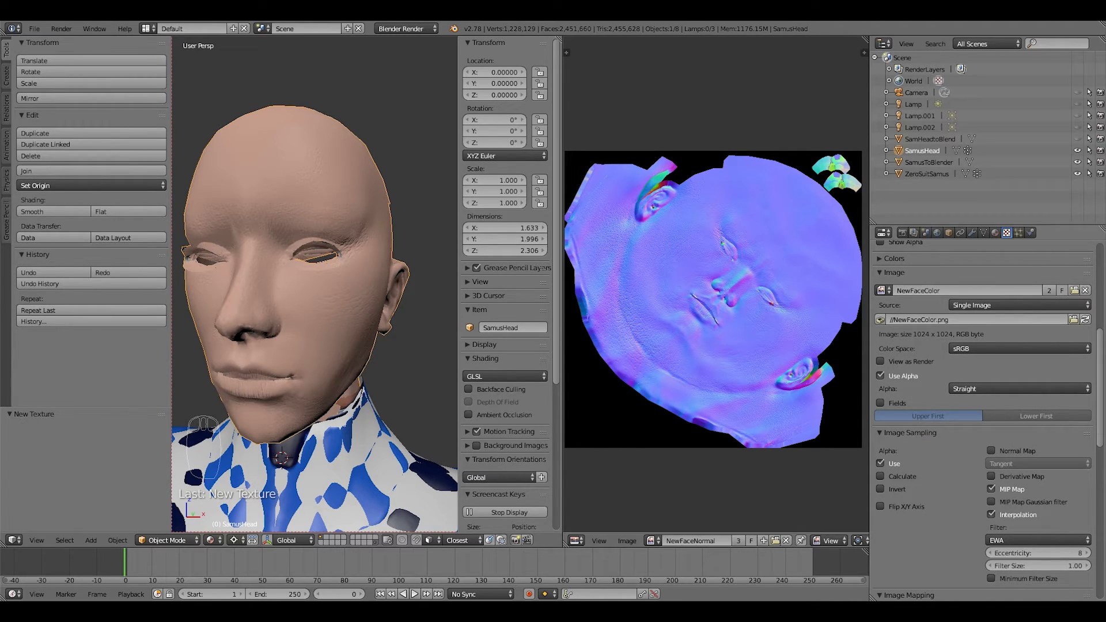
click(922, 432)
scroll(922, 432, down, 3)
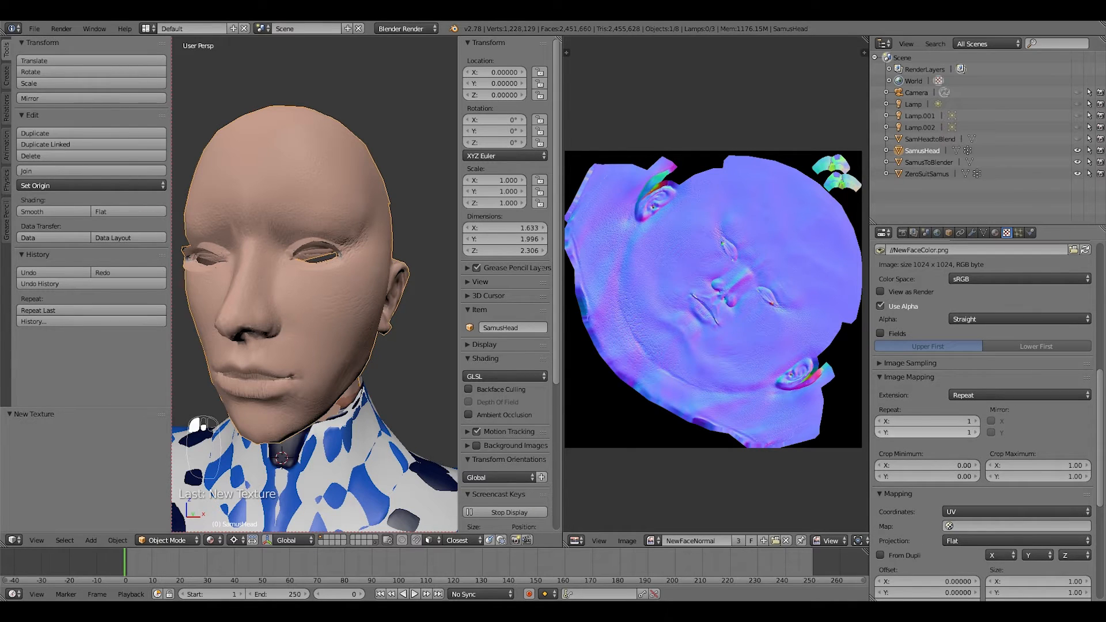
click(909, 377)
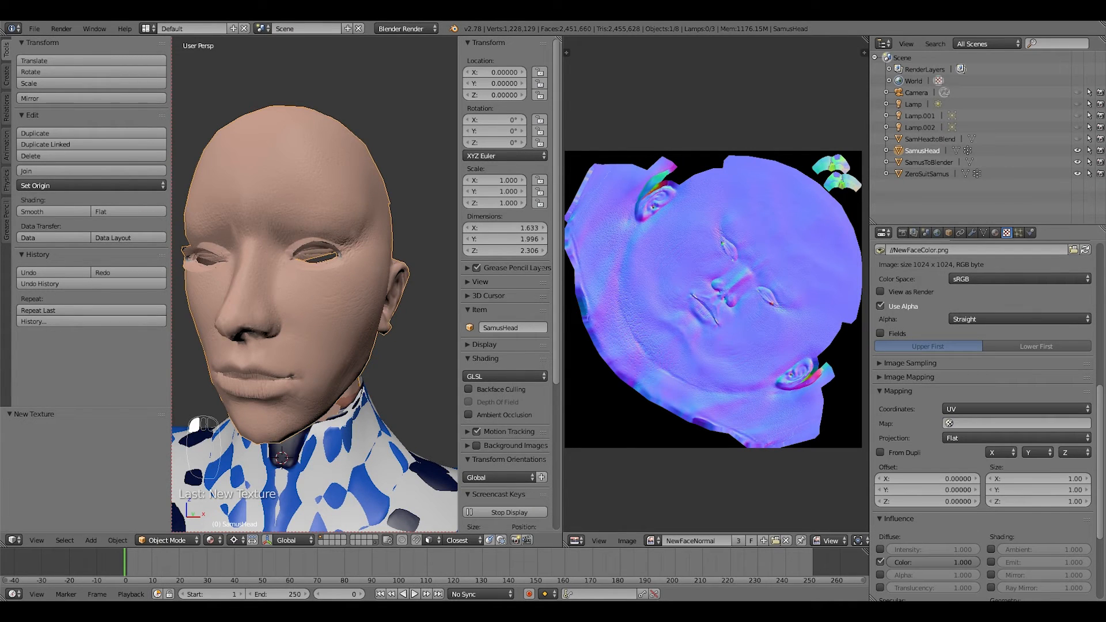
click(1017, 424)
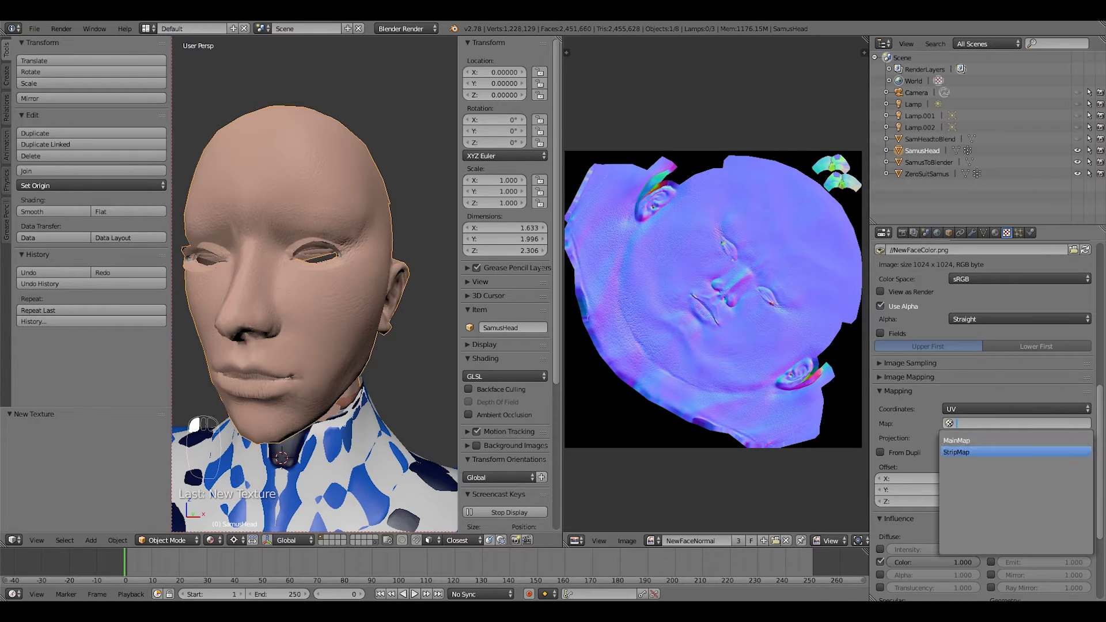
click(957, 440)
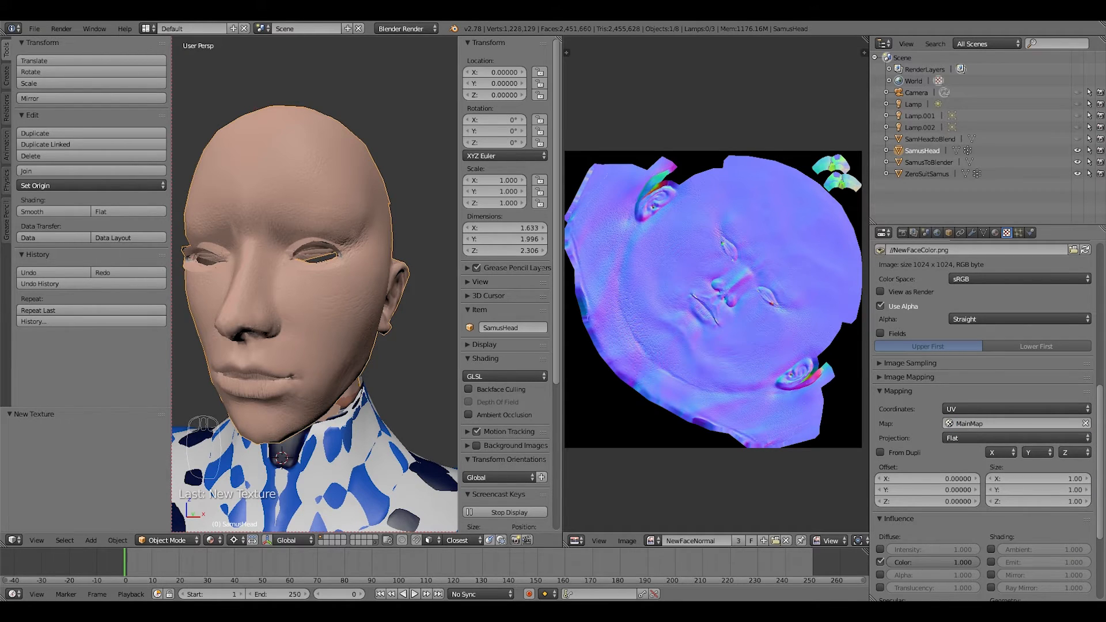
Make the NewFaceColor texture also influence specular Intensity, Color and Hardness, keeping its diffuse Color influence.
scroll(979, 415, down, 2)
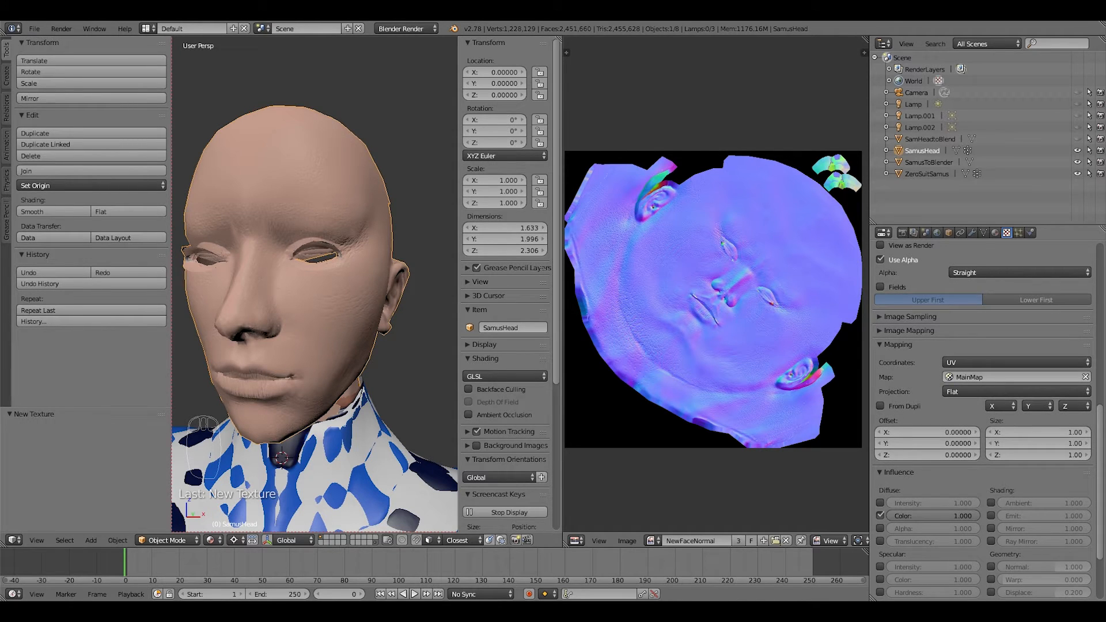
scroll(983, 421, up, 14)
scroll(983, 420, down, 14)
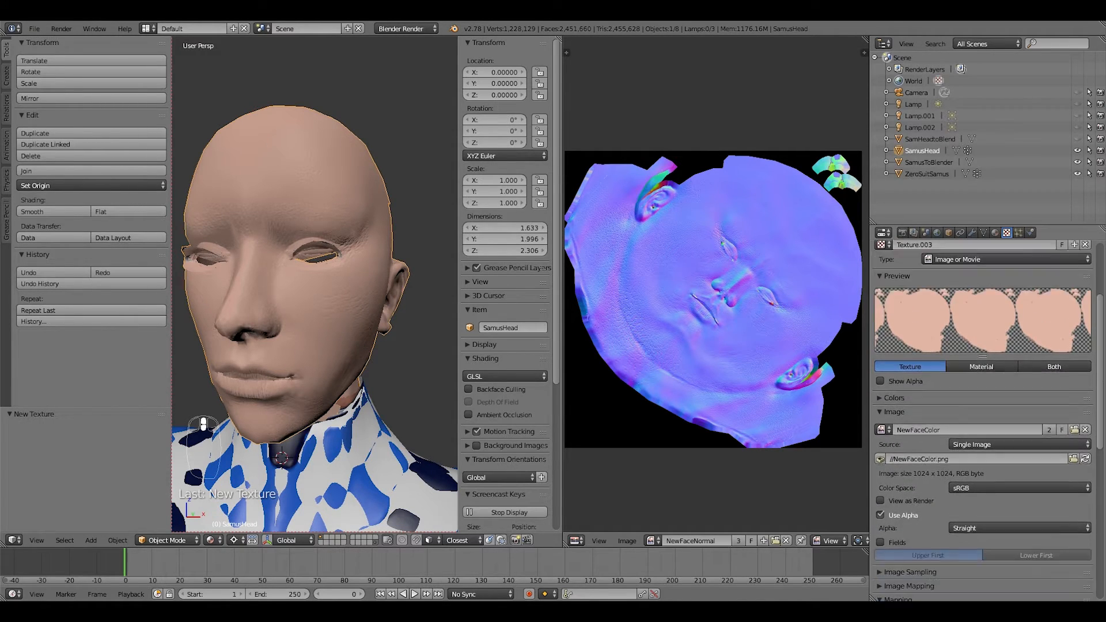
scroll(983, 420, down, 3)
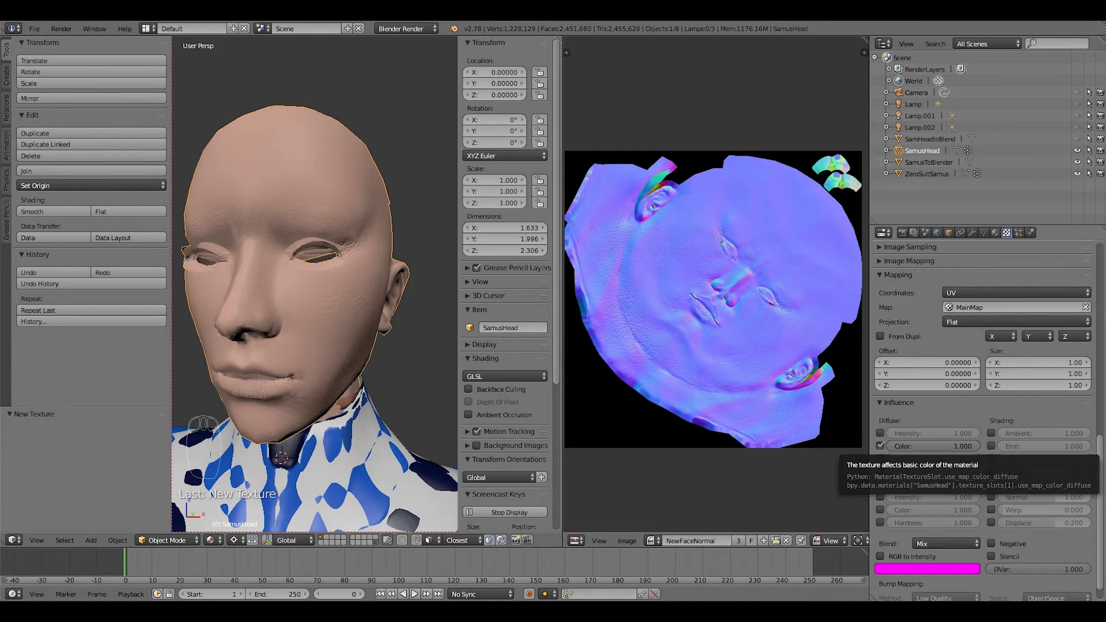
scroll(983, 421, down, 1)
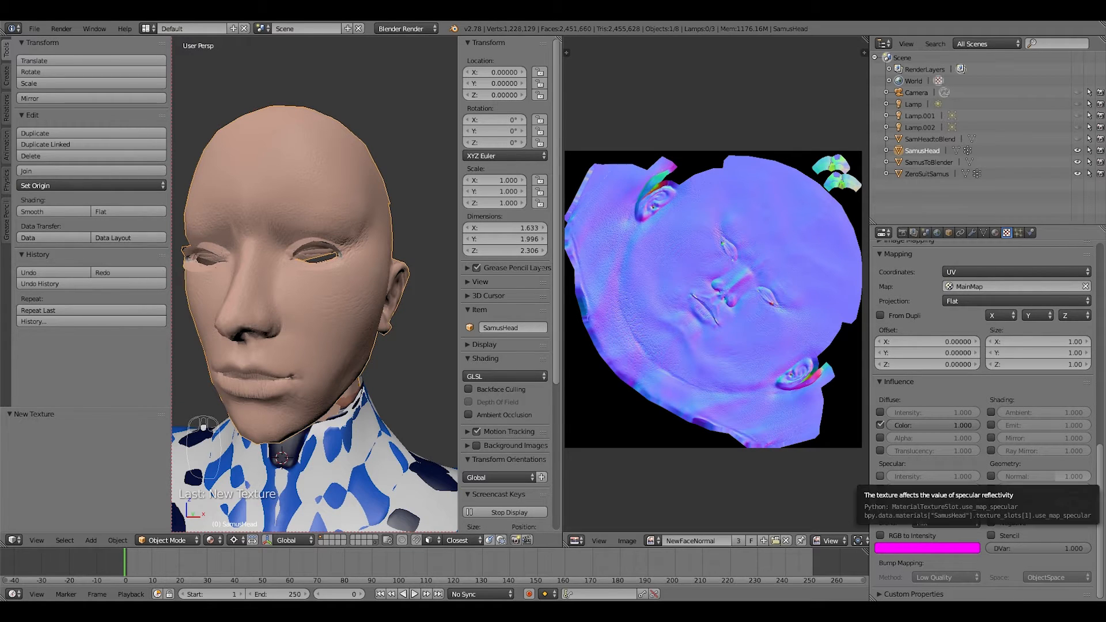
click(881, 477)
click(881, 489)
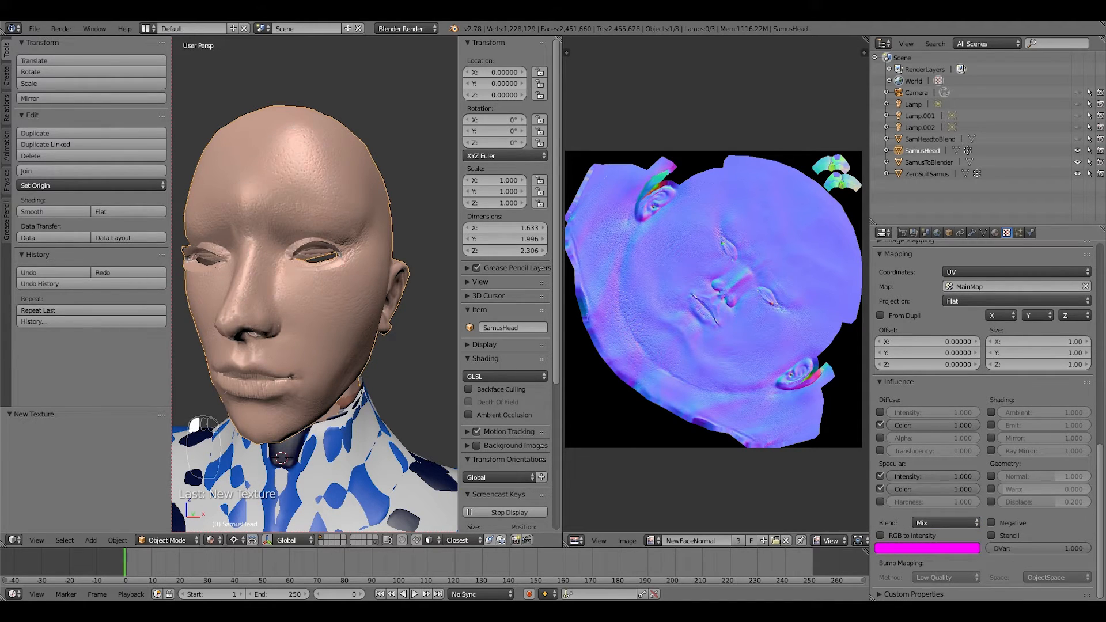
click(880, 502)
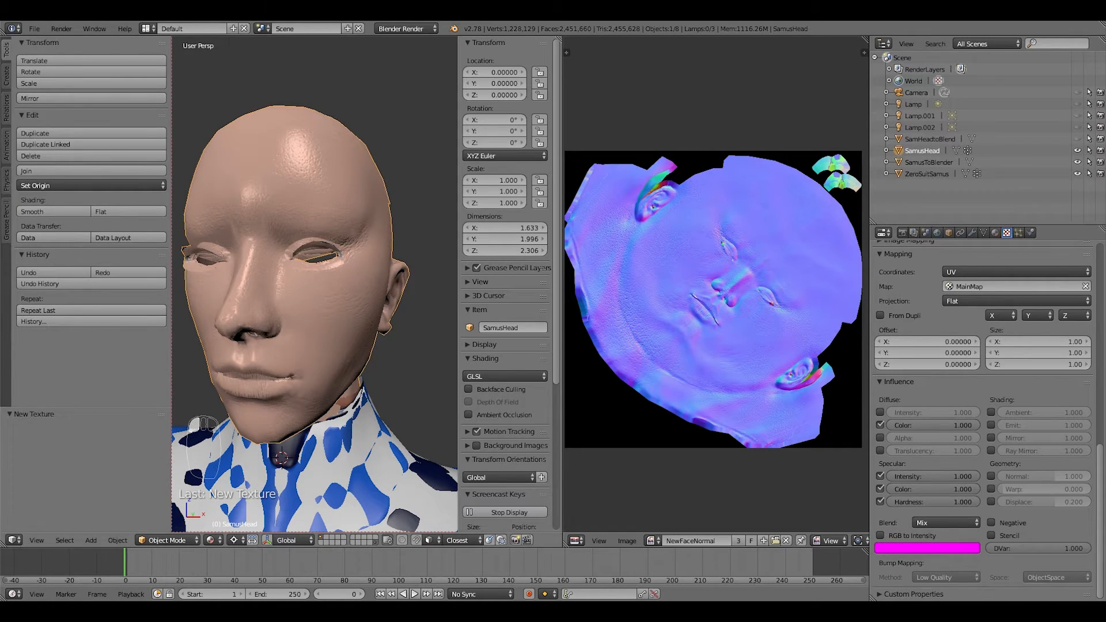
Examine the textured head's specular shine from closer and farther away, together with the suited body.
mouse_move(323, 300)
middle_down()
mouse_move(324, 256)
mouse_move(324, 291)
mouse_move(345, 291)
mouse_move(253, 288)
mouse_move(341, 291)
middle_up()
scroll(323, 288, down, 3)
scroll(345, 291, down, 2)
scroll(341, 291, up, 3)
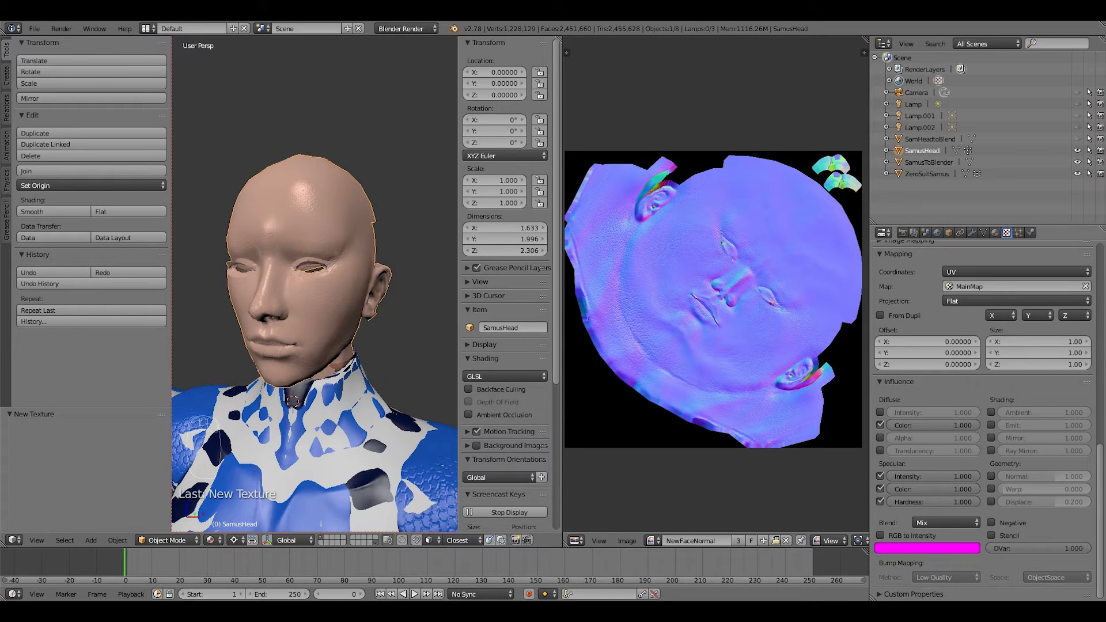
scroll(322, 291, down, 4)
mouse_move(323, 291)
middle_down()
mouse_move(383, 291)
mouse_move(324, 291)
middle_up()
scroll(314, 376, down, 1)
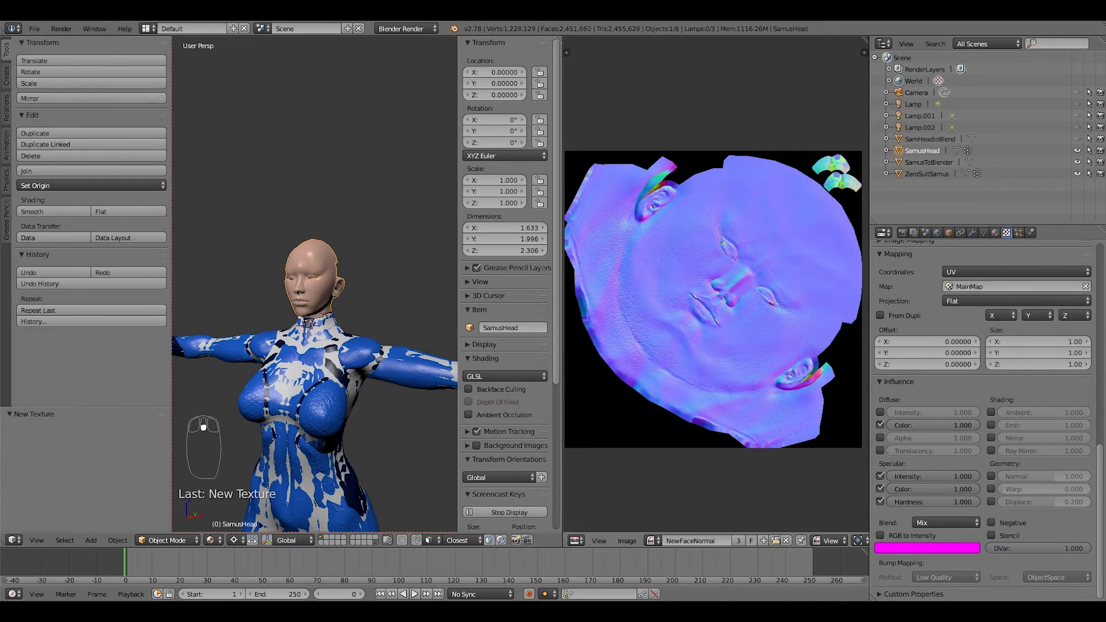
drag(1100, 495, 1100, 293)
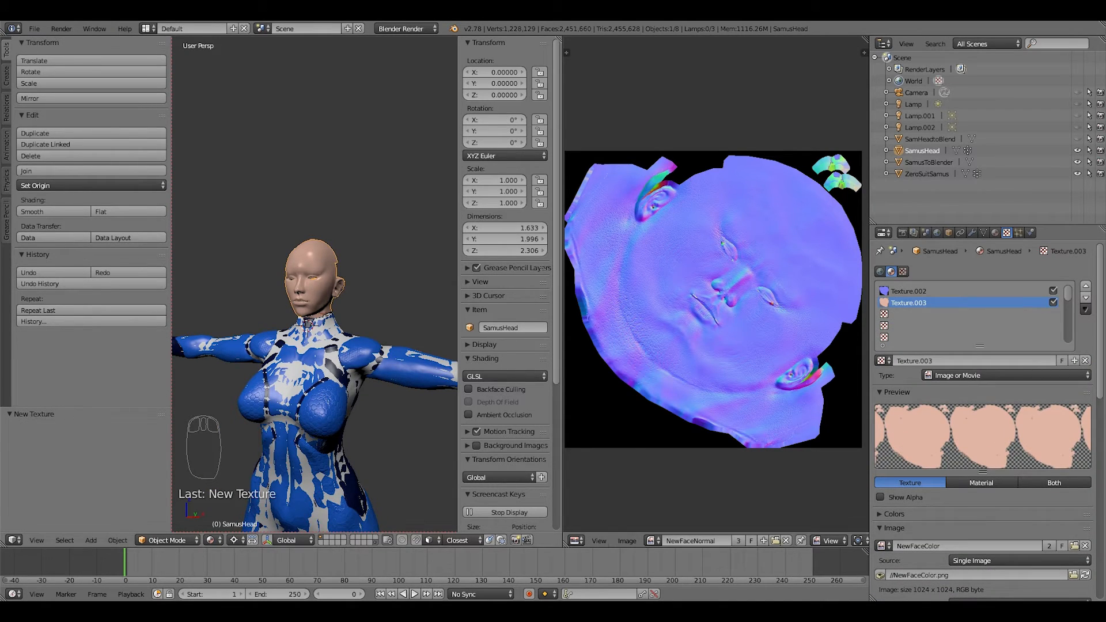
scroll(314, 375, down, 3)
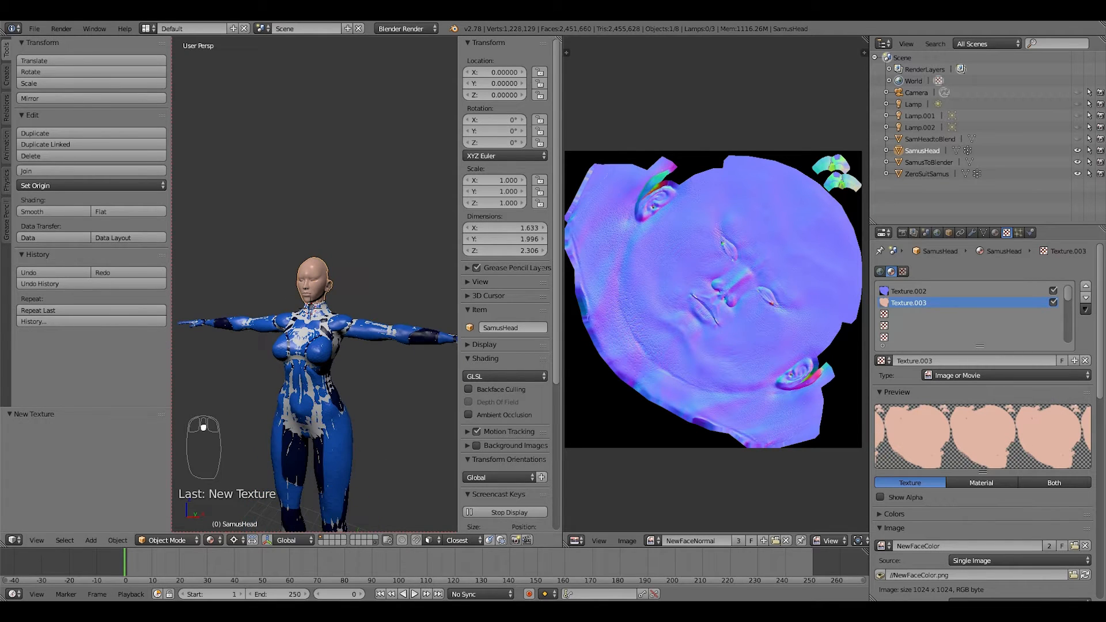
scroll(314, 288, up, 4)
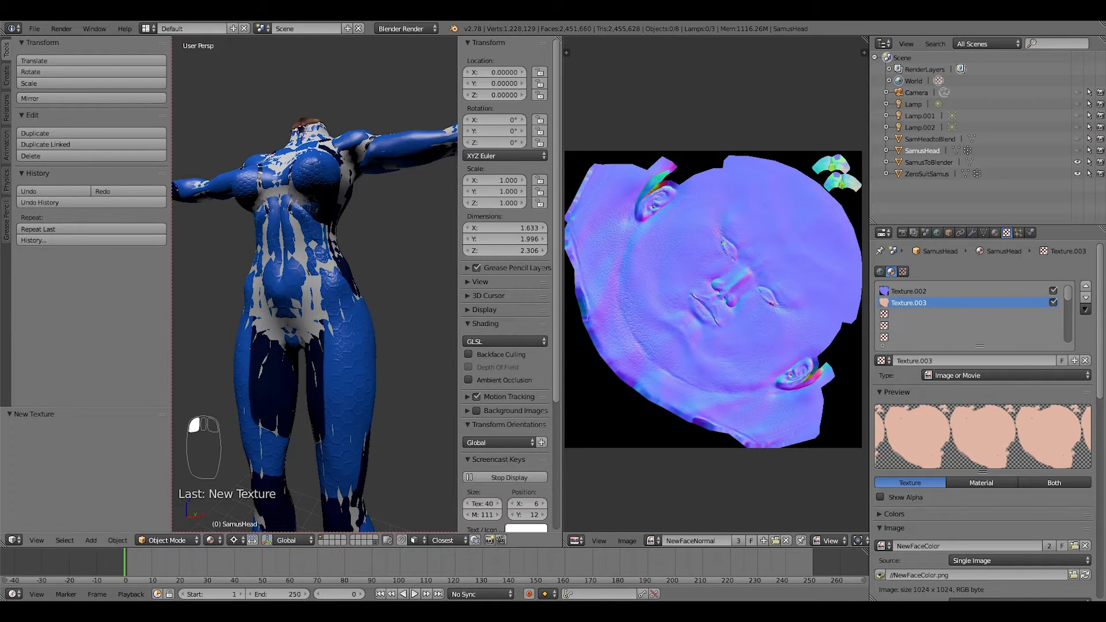
Make ZeroSuitSamus the selected object, enter Edit Mode and select its whole mesh to display its UV layout.
key(a)
key(a)
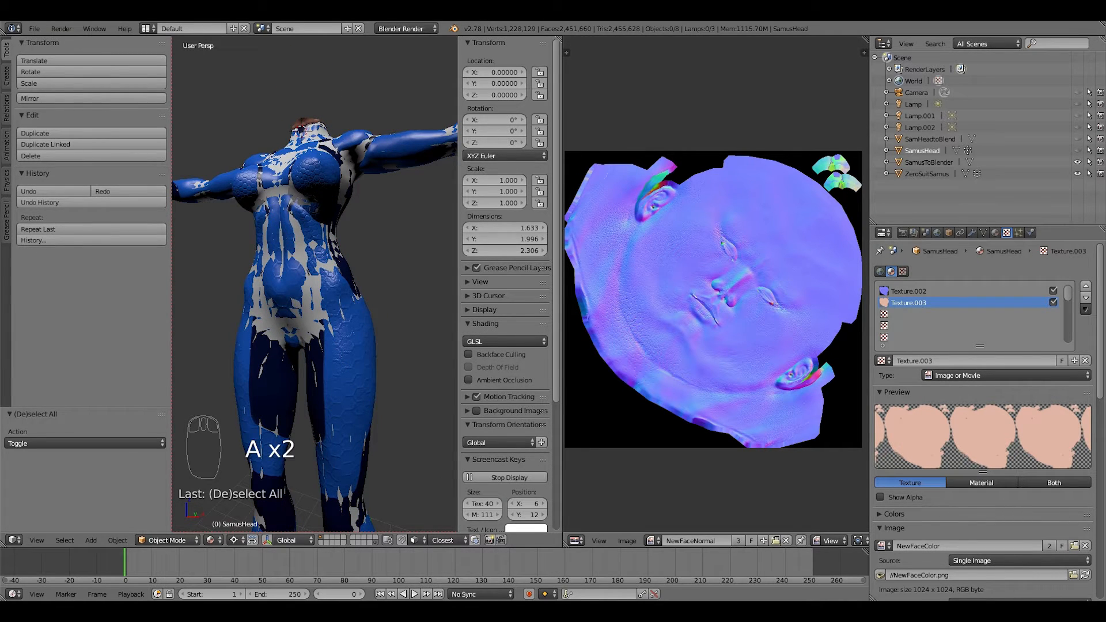
click(926, 174)
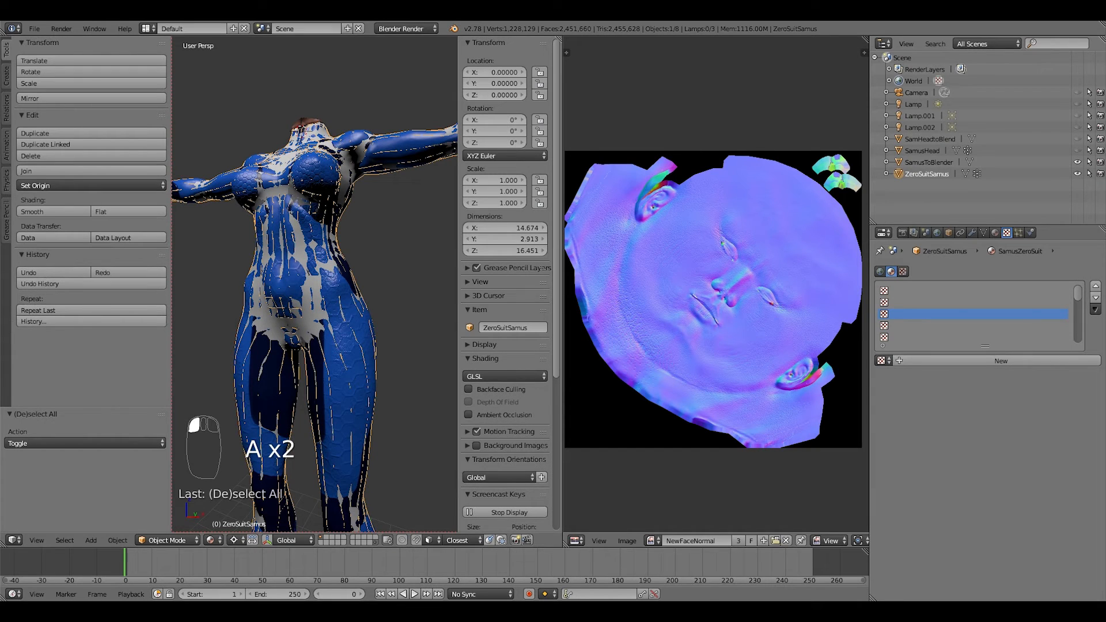
key(Tab)
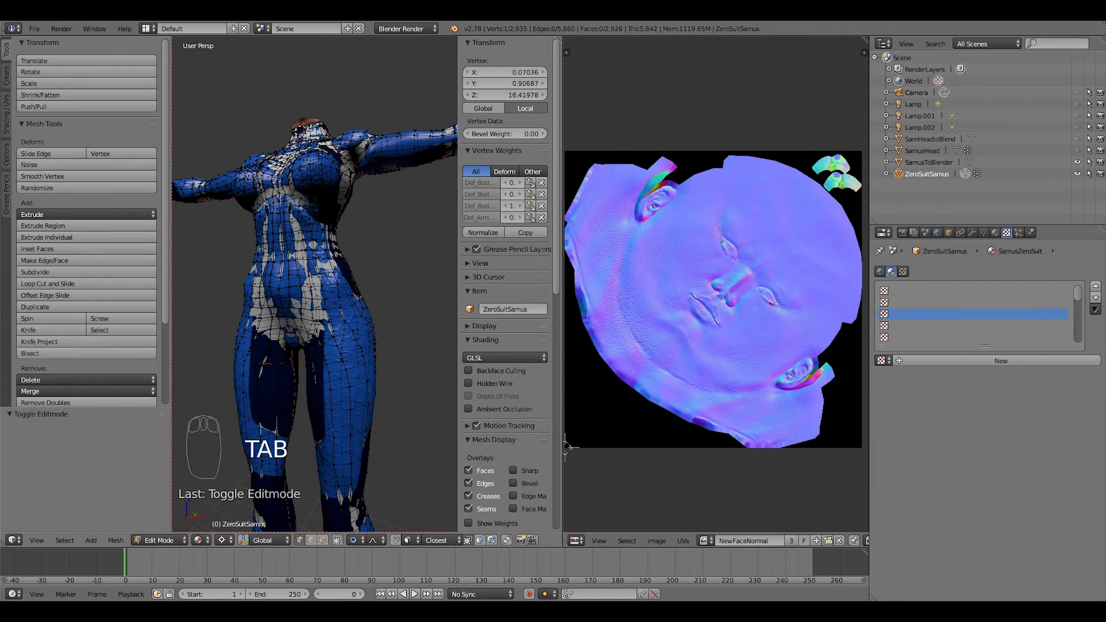
middle_drag(259, 288, 432, 288)
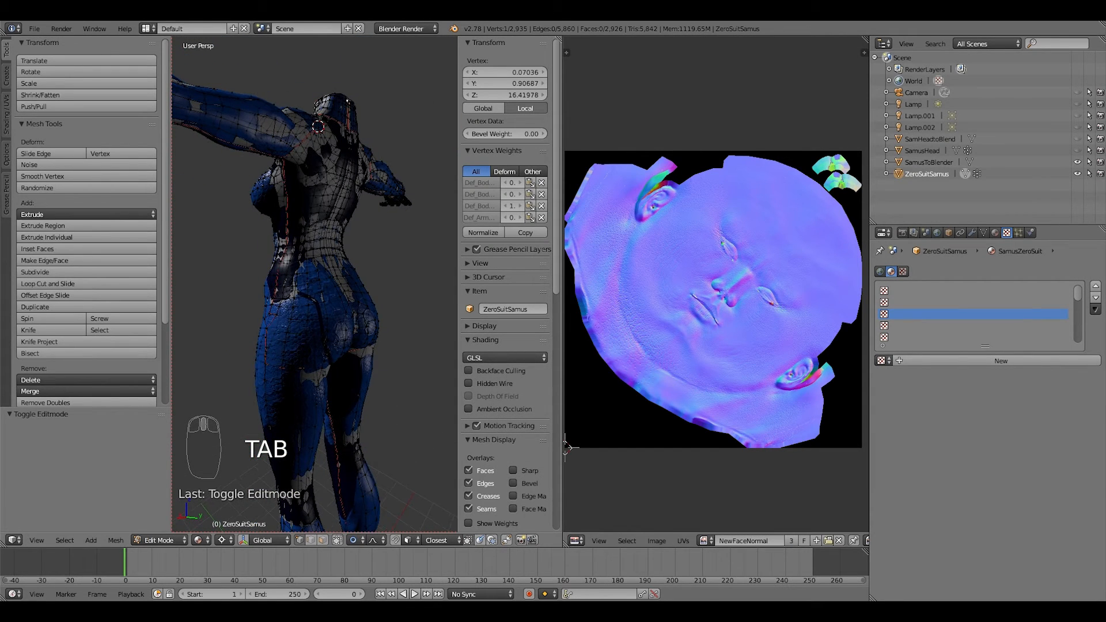
middle_drag(346, 288, 403, 288)
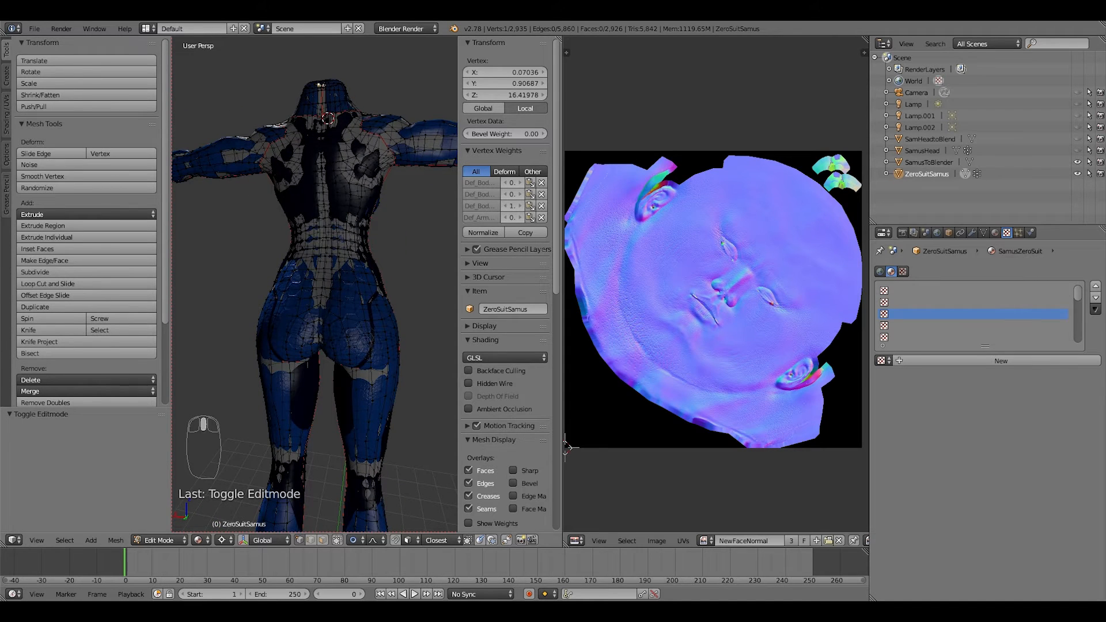
middle_drag(288, 288, 432, 288)
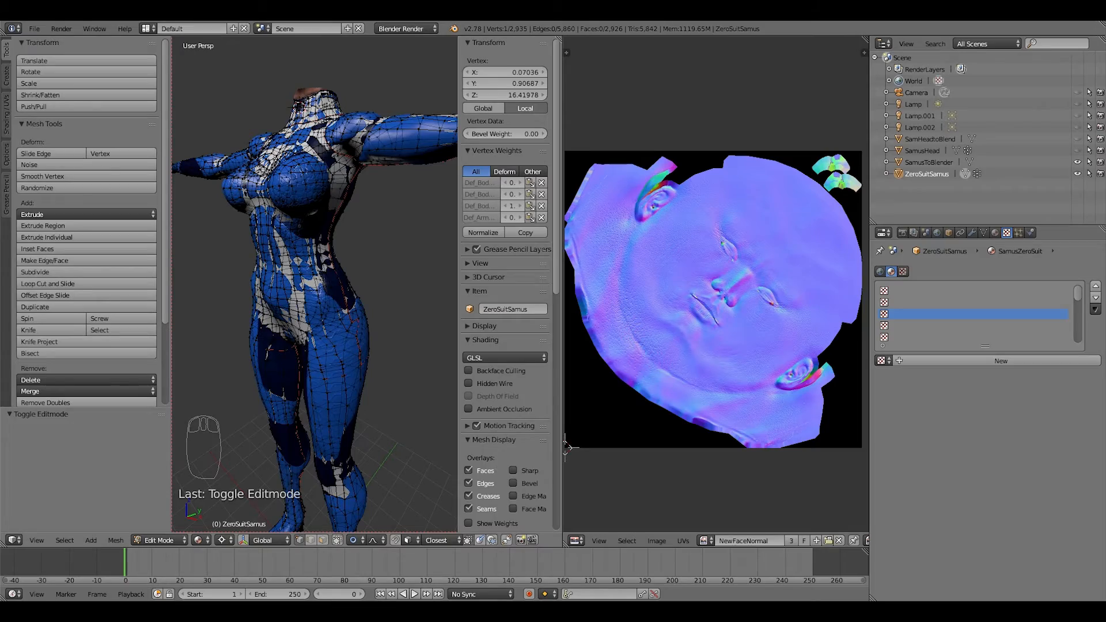
key(a)
key(a)
key(a)
scroll(715, 288, down, 2)
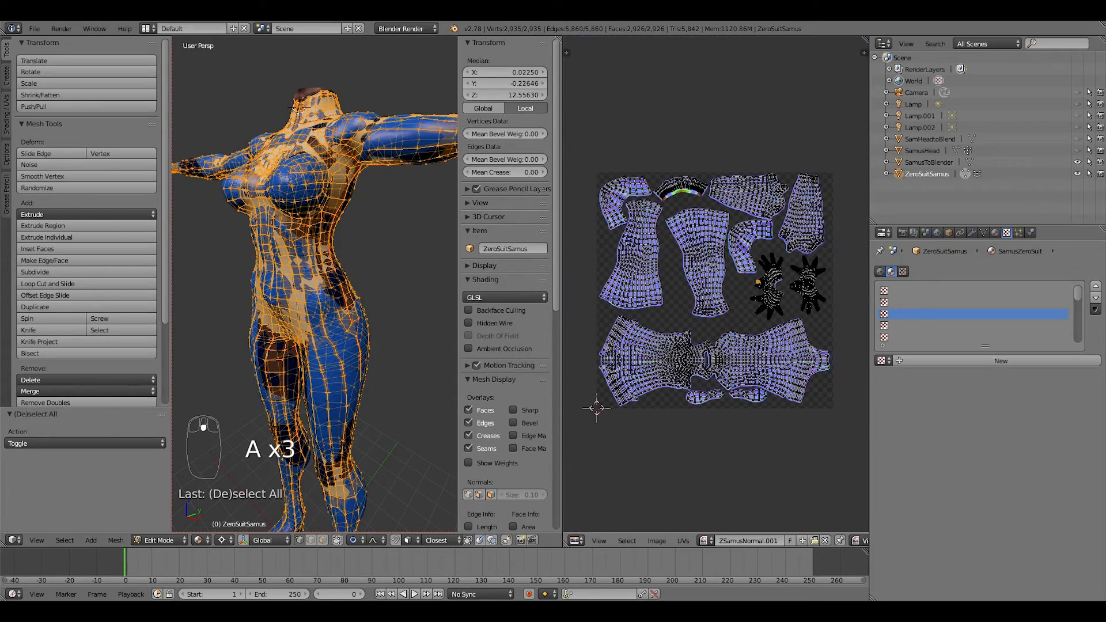
Examine the suit's UV islands over the ZSamusNormal.001 image, including the hands, arms, torso and legs.
scroll(864, 289, up, 3)
middle_drag(867, 289, 705, 272)
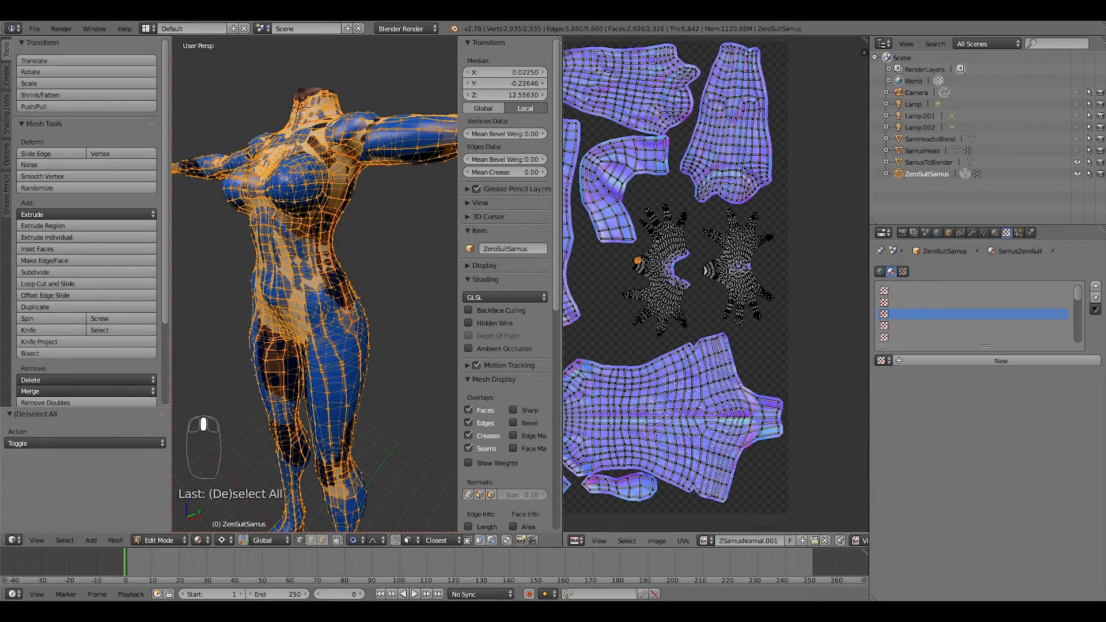
scroll(585, 176, up, 4)
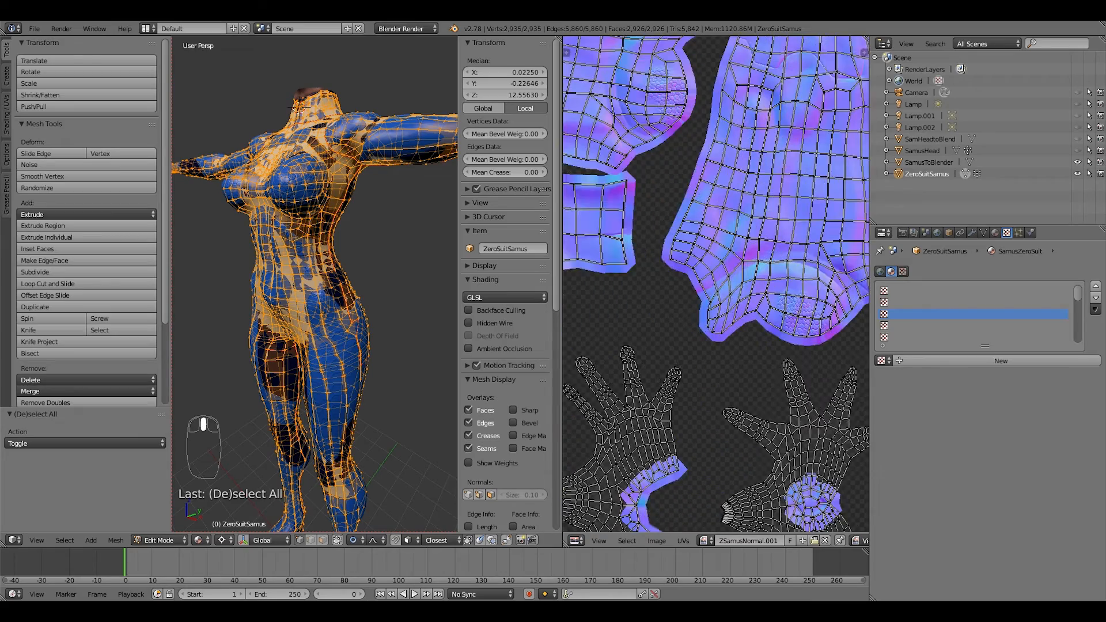
middle_drag(672, 225, 816, 306)
scroll(735, 281, down, 3)
middle_drag(674, 299, 847, 262)
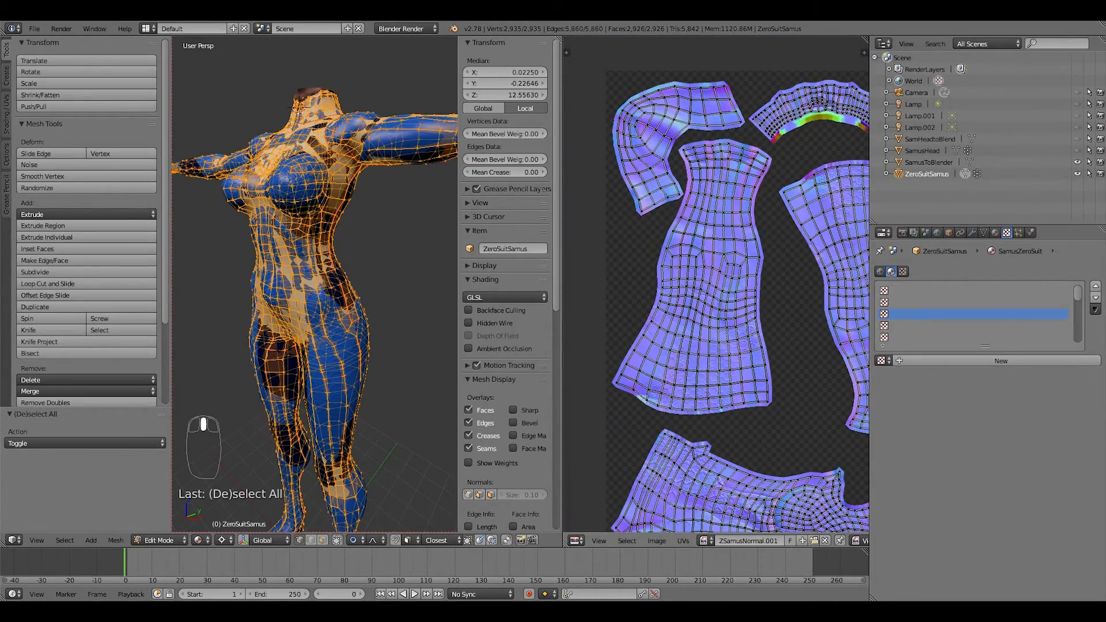
middle_drag(750, 403, 652, 413)
scroll(709, 282, down, 4)
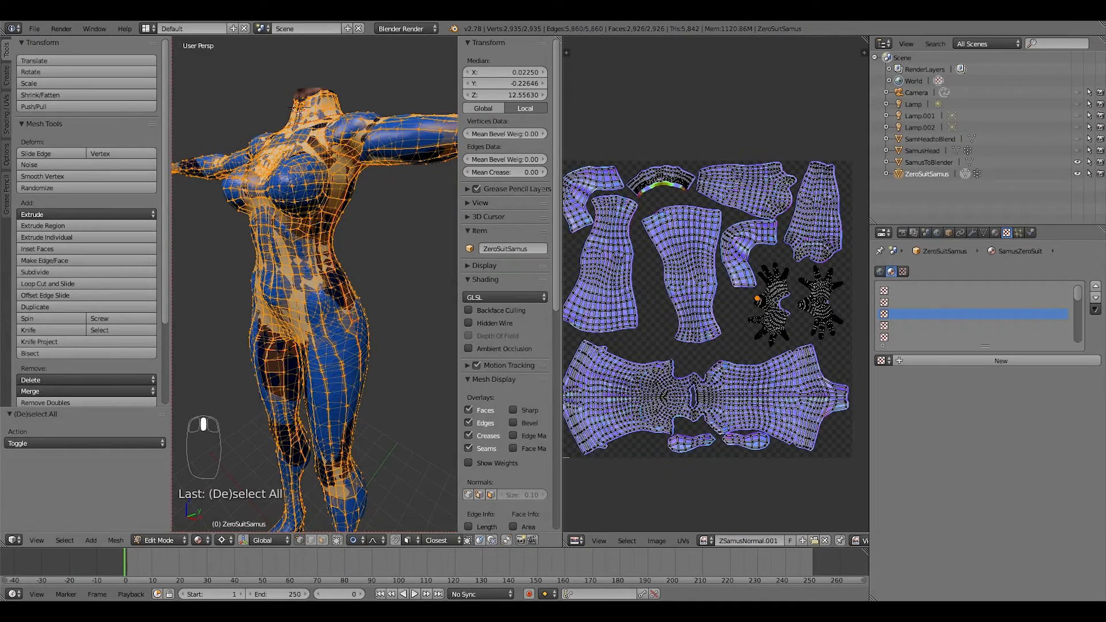
middle_drag(299, 415, 308, 478)
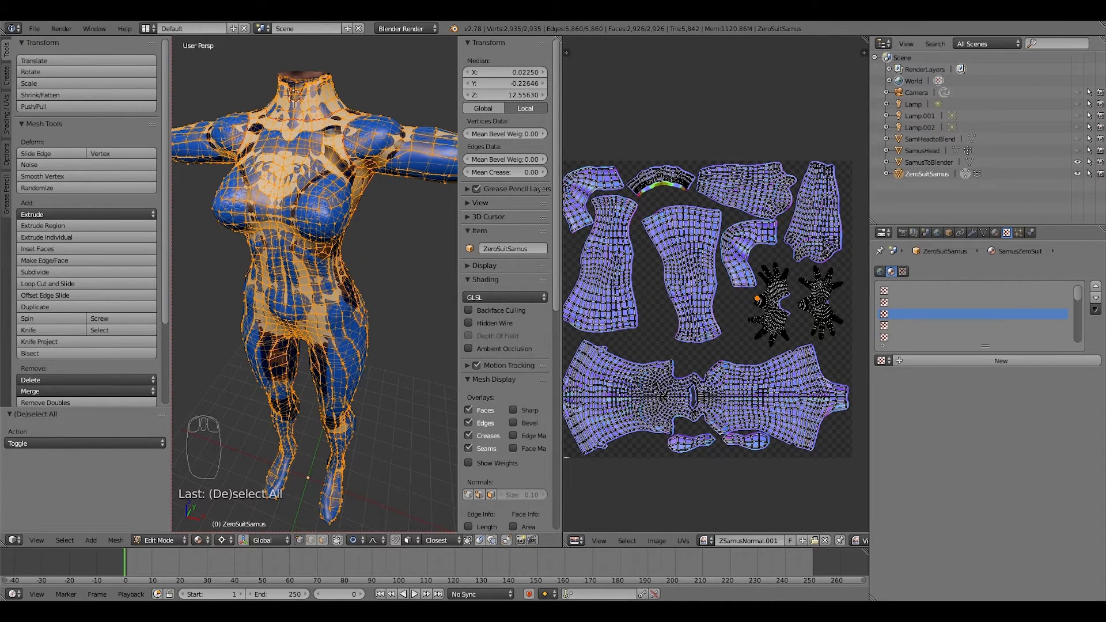
Return to Object Mode and select SamusToBlender together with ZeroSuitSamus, keeping ZeroSuitSamus as the active object.
click(928, 163)
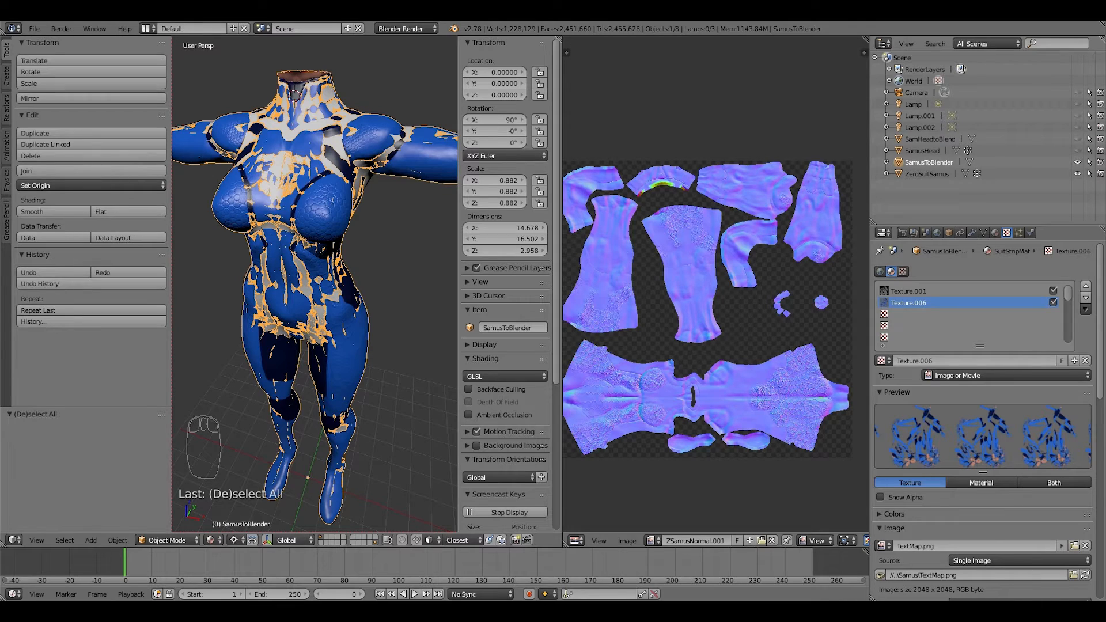
shift+click(927, 174)
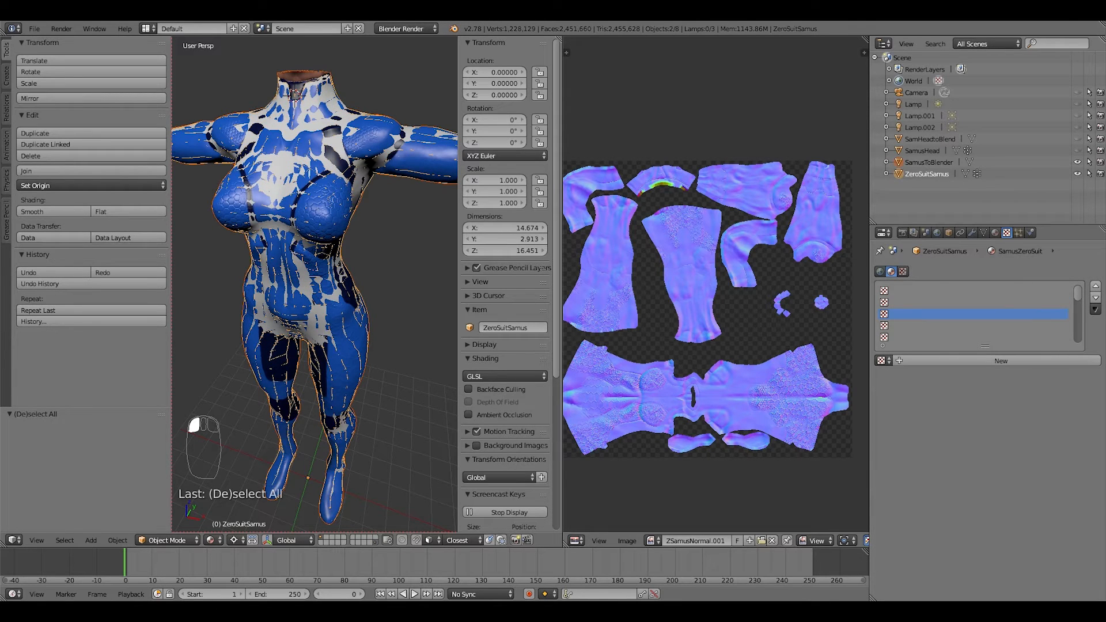
scroll(980, 314, up, 1)
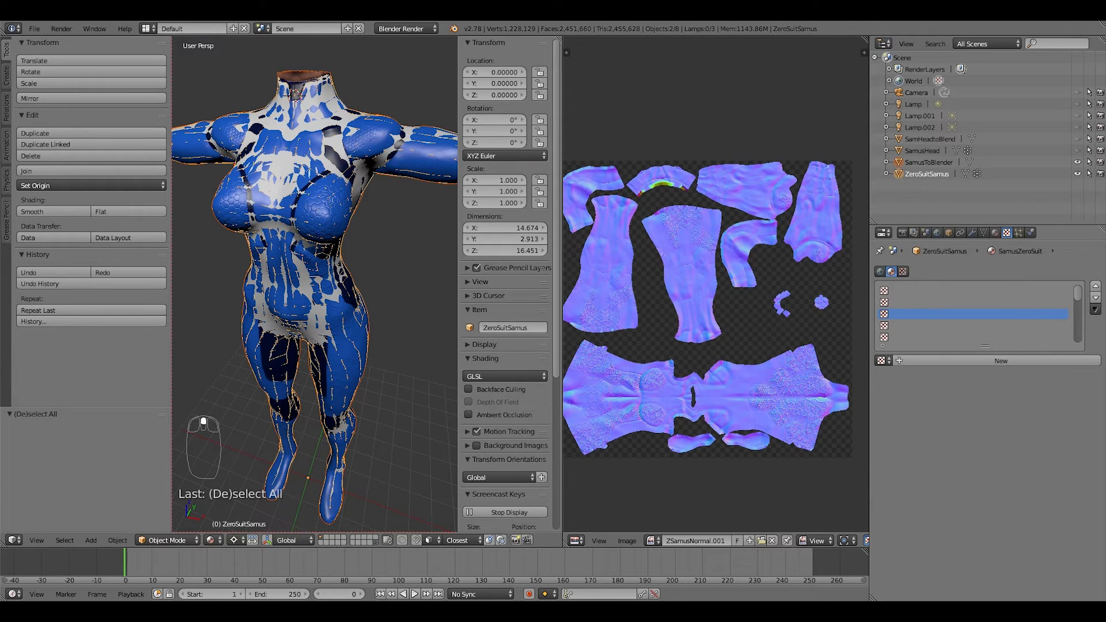
Create a new 1024 × 1024 px UV Grid image named NewZeroSuitNormal for the suit's normal bake.
click(995, 233)
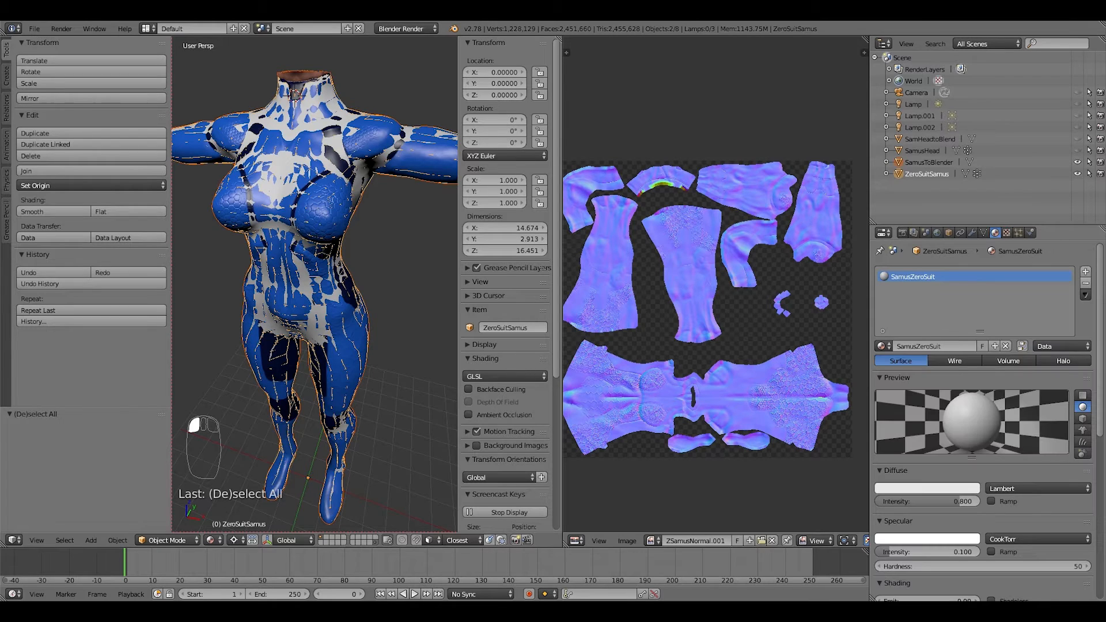
click(1007, 232)
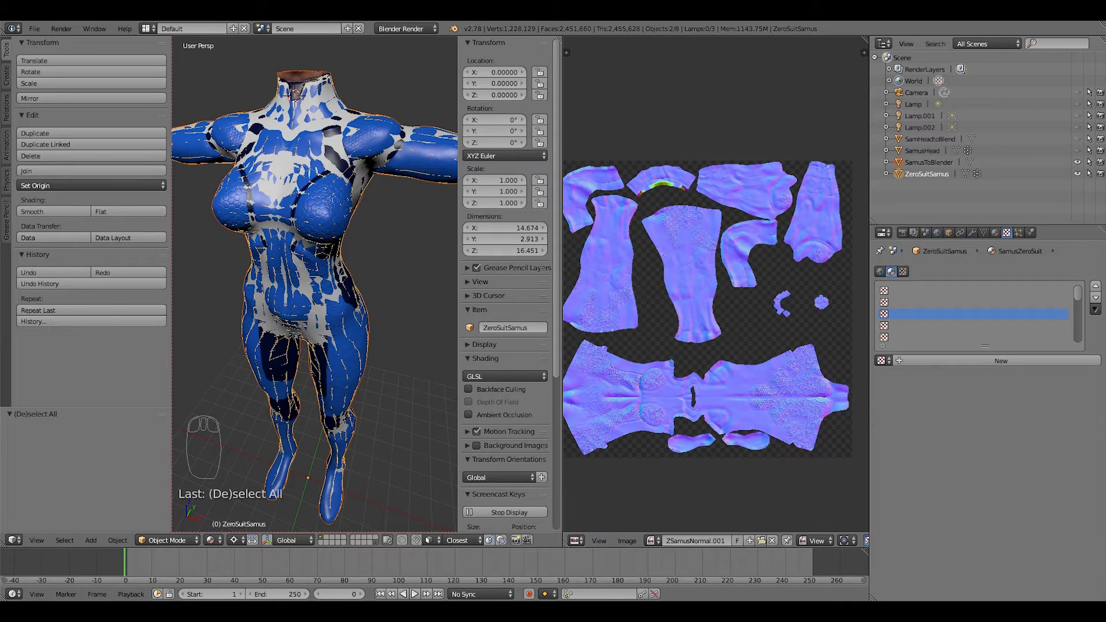
click(627, 540)
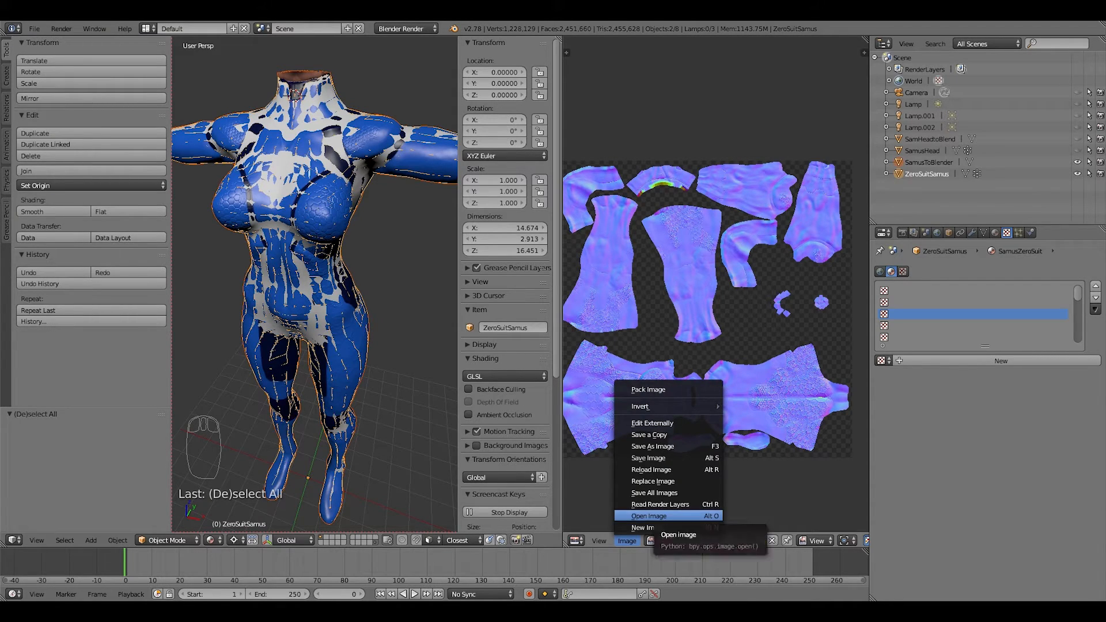
click(649, 528)
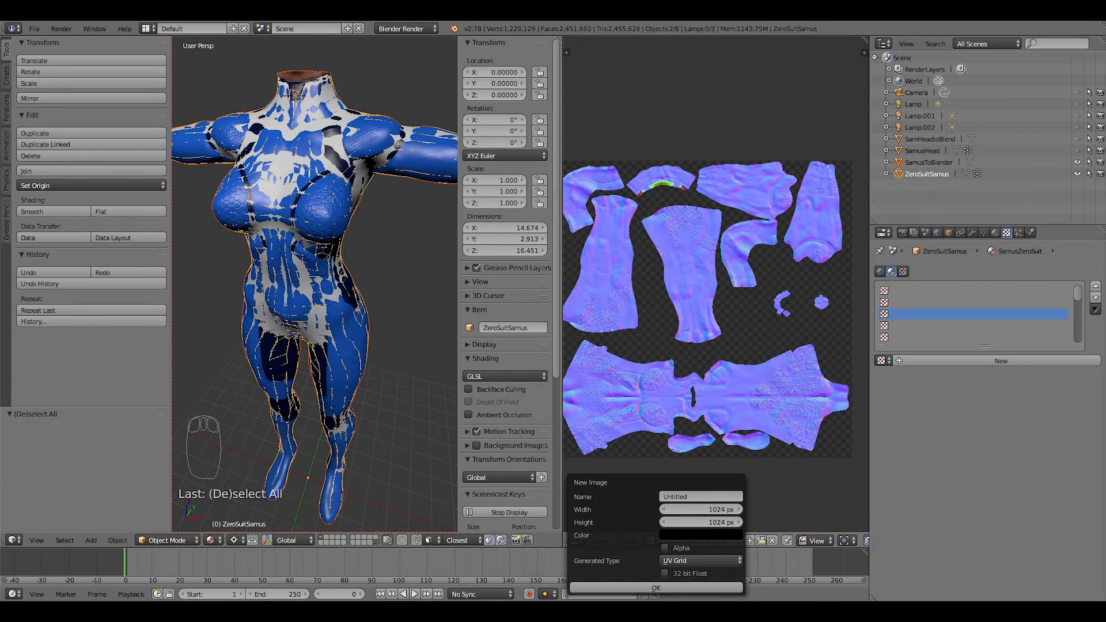
click(694, 496)
text(NewZeroSuitNormal)
key(Return)
click(657, 589)
scroll(714, 323, up, 2)
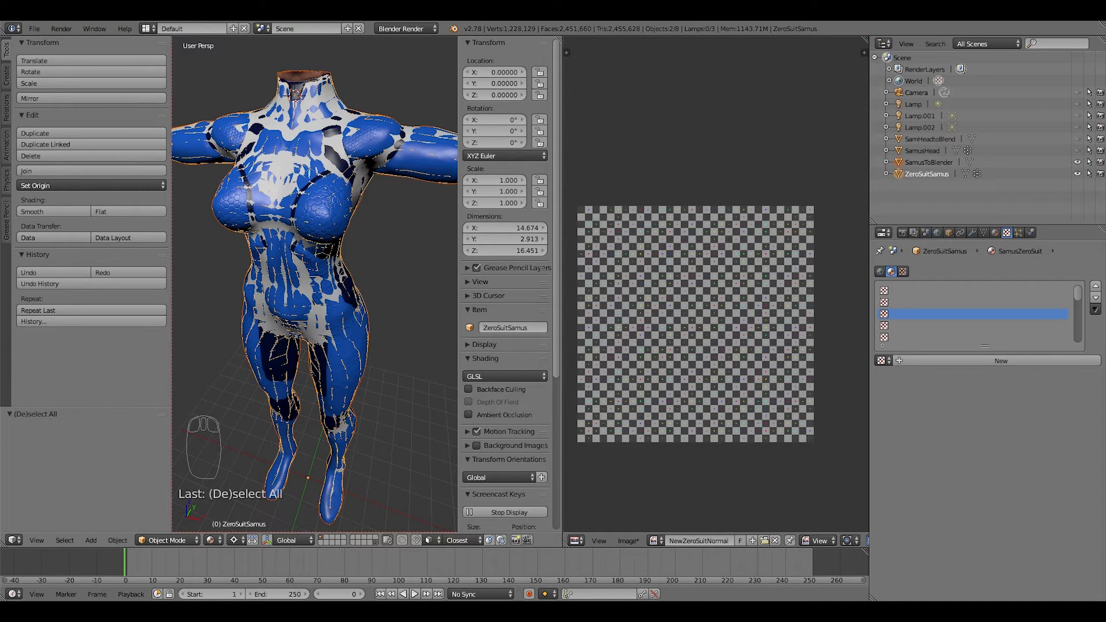
Enter Edit Mode on ZeroSuitSamus and assign the NewZeroSuitNormal image to the suit's selected UVs.
key(Tab)
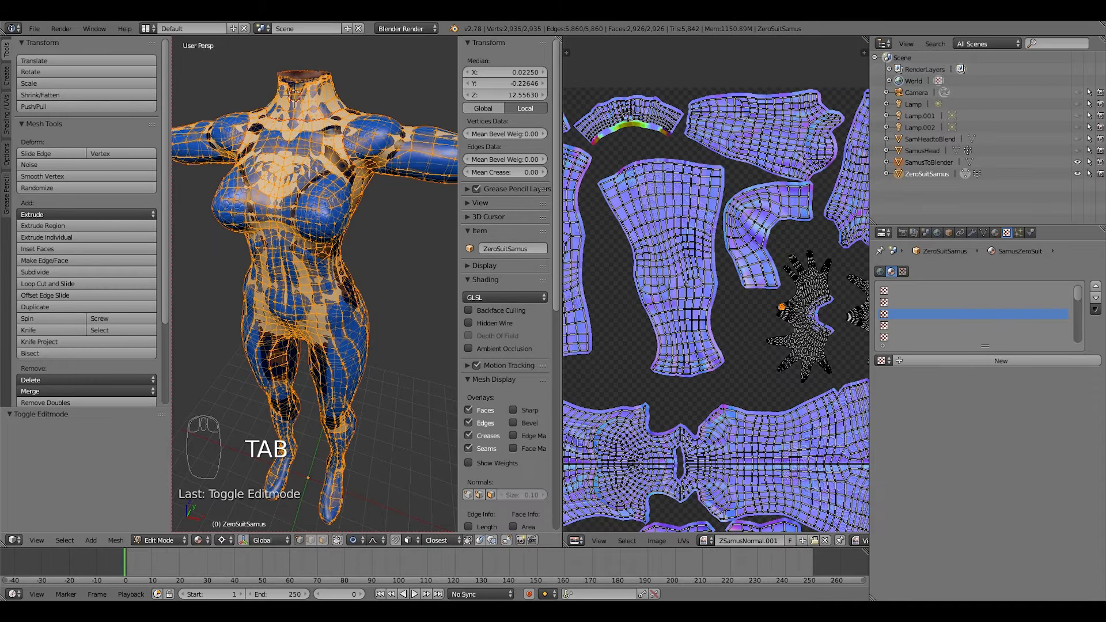
scroll(716, 283, down, 2)
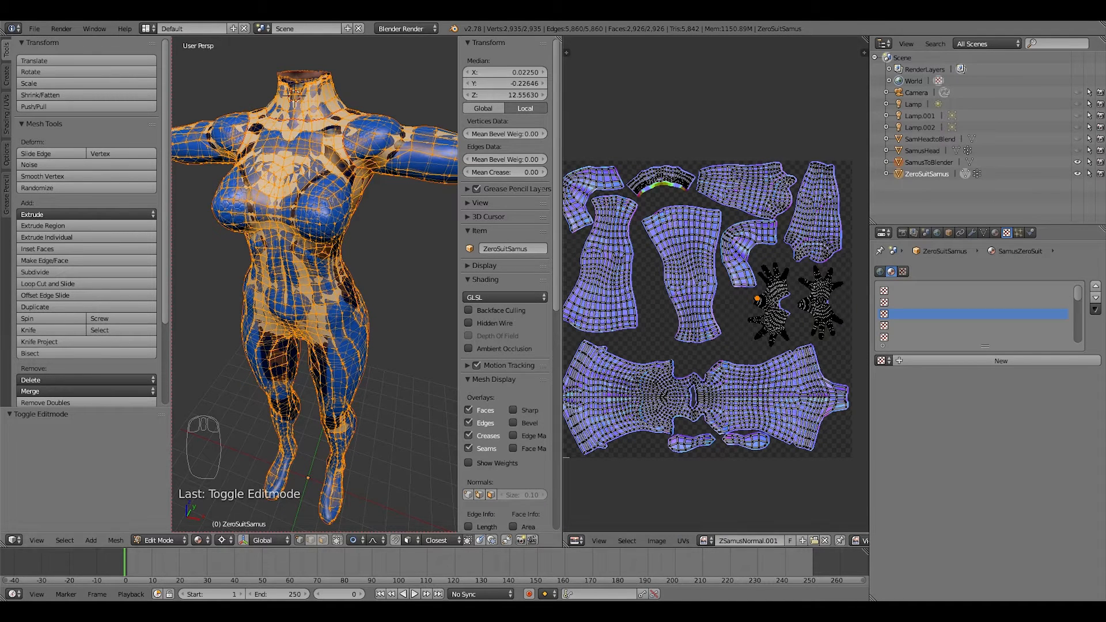
scroll(701, 279, up, 3)
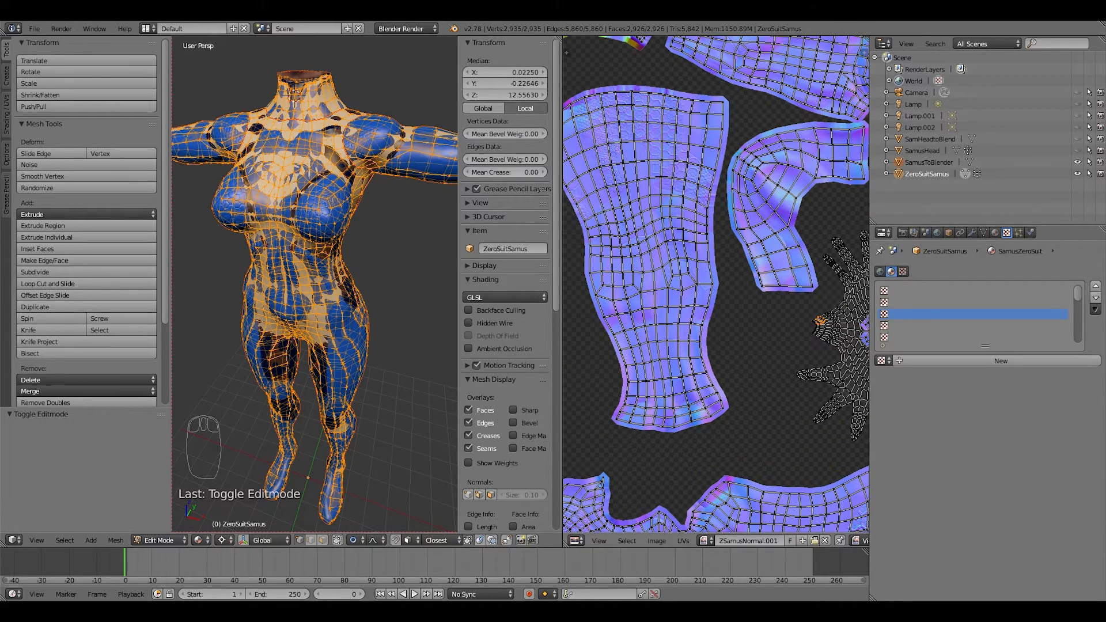
scroll(716, 283, down, 3)
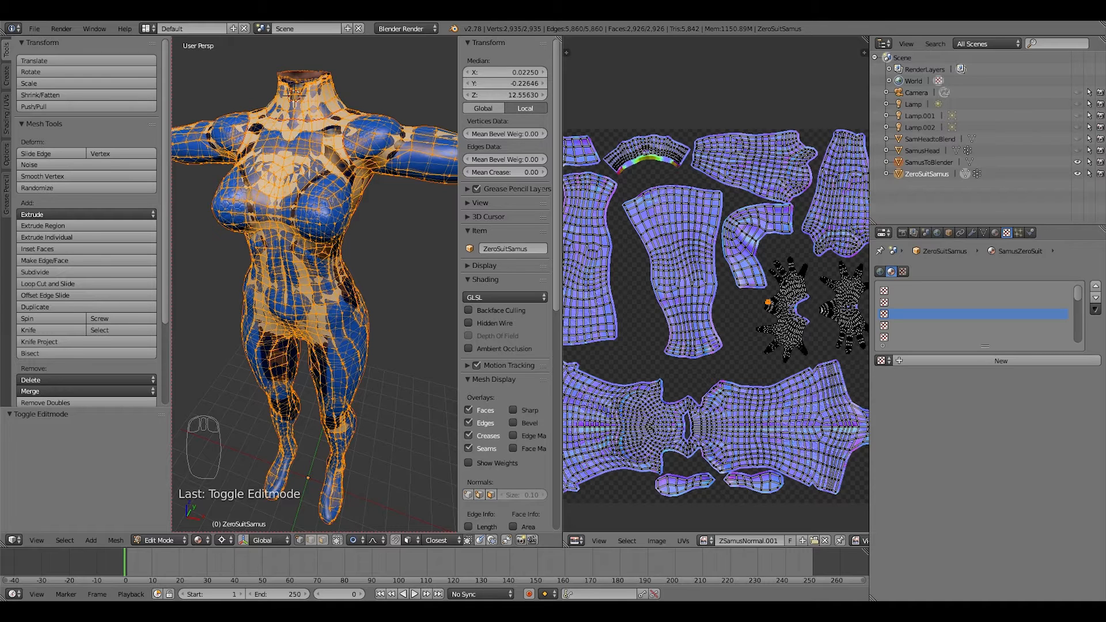
click(705, 541)
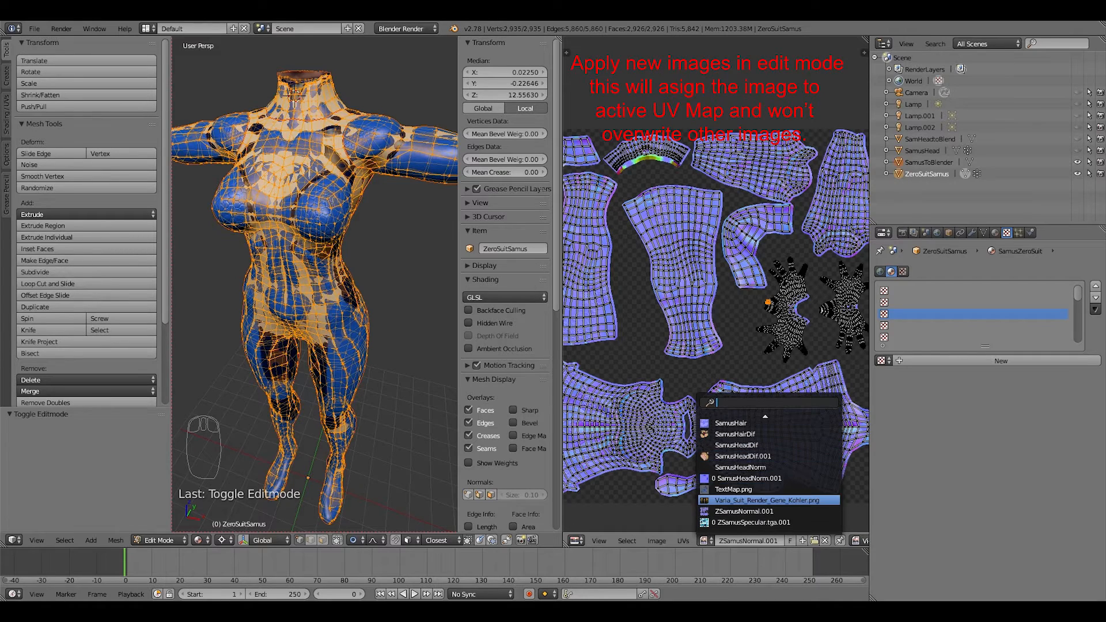
scroll(769, 473, up, 10)
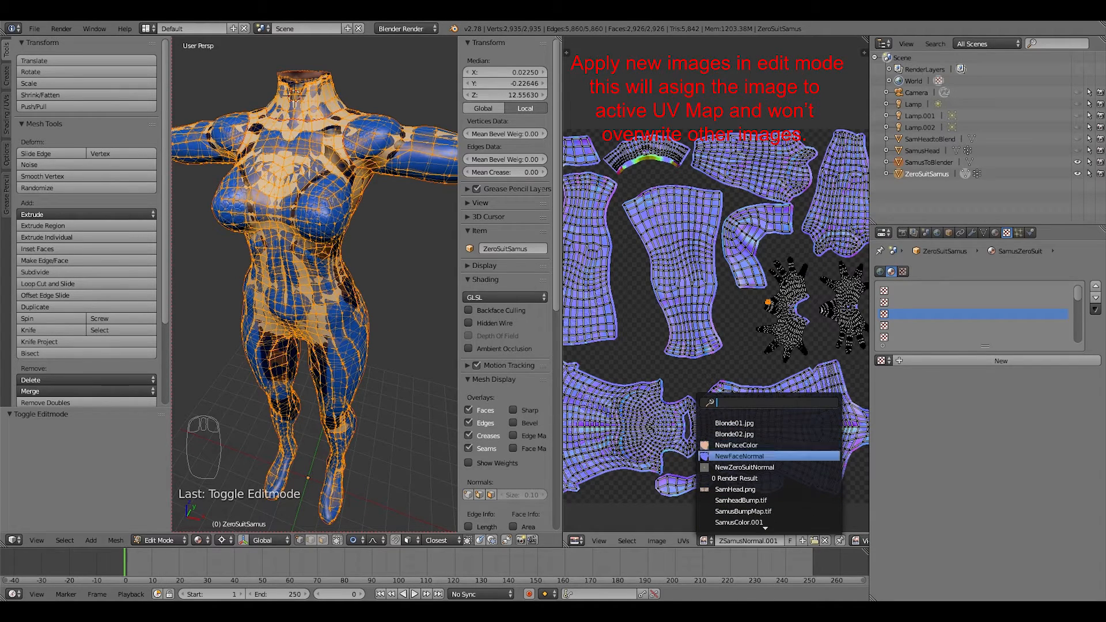
click(749, 467)
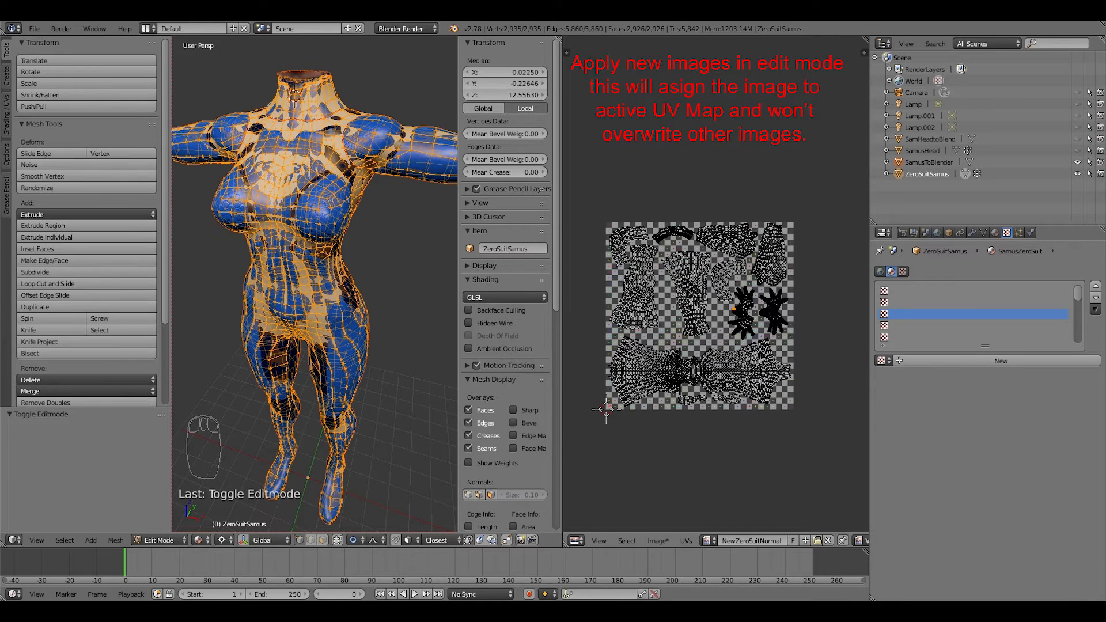
scroll(718, 288, up, 1)
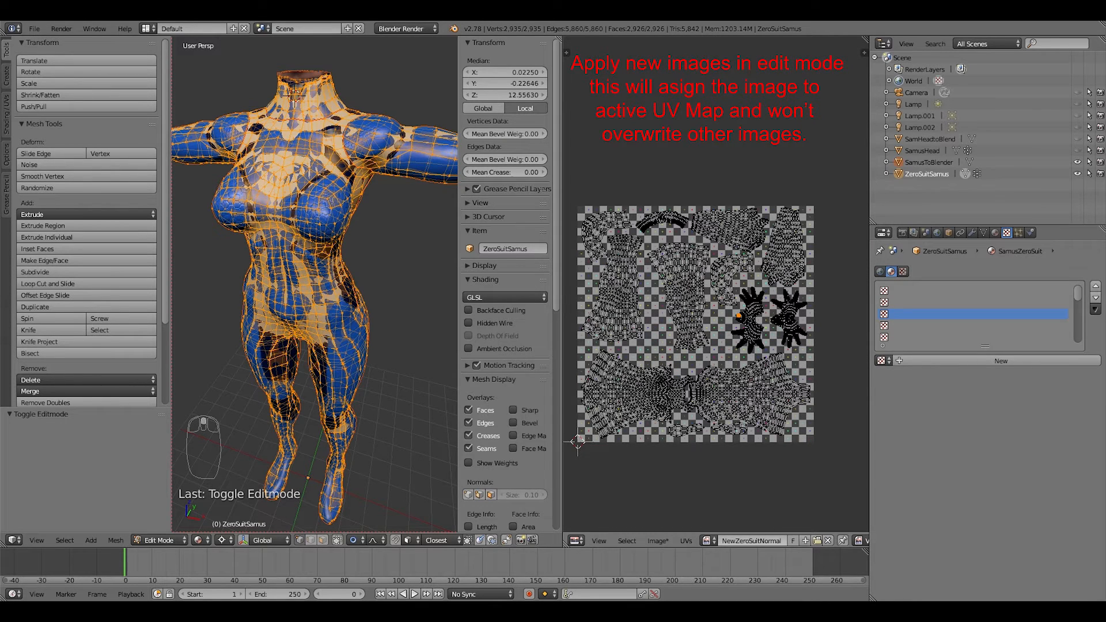
middle_drag(706, 323, 726, 312)
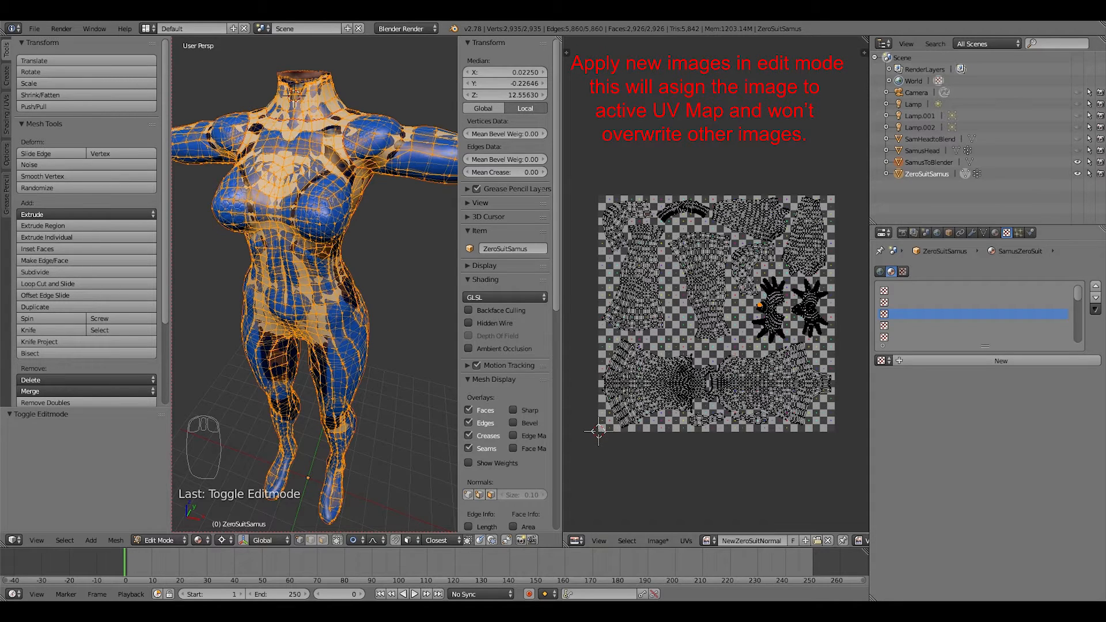
Bake Normals in Tangent space with Selected to Active into NewZeroSuitNormal and check the detail across the suit's UV islands.
click(902, 232)
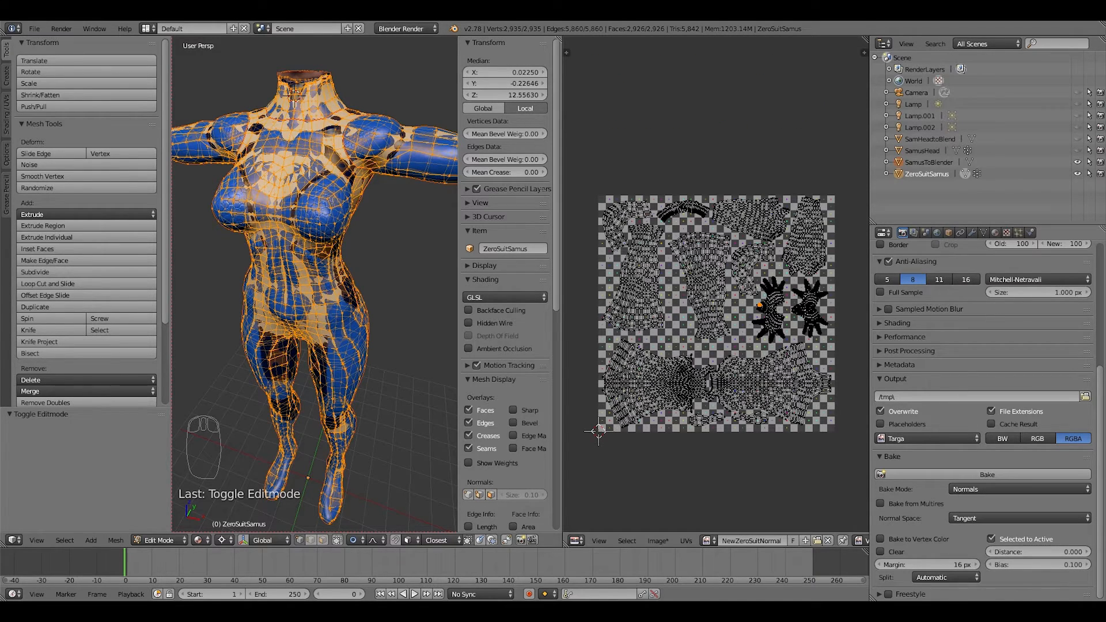
click(1019, 489)
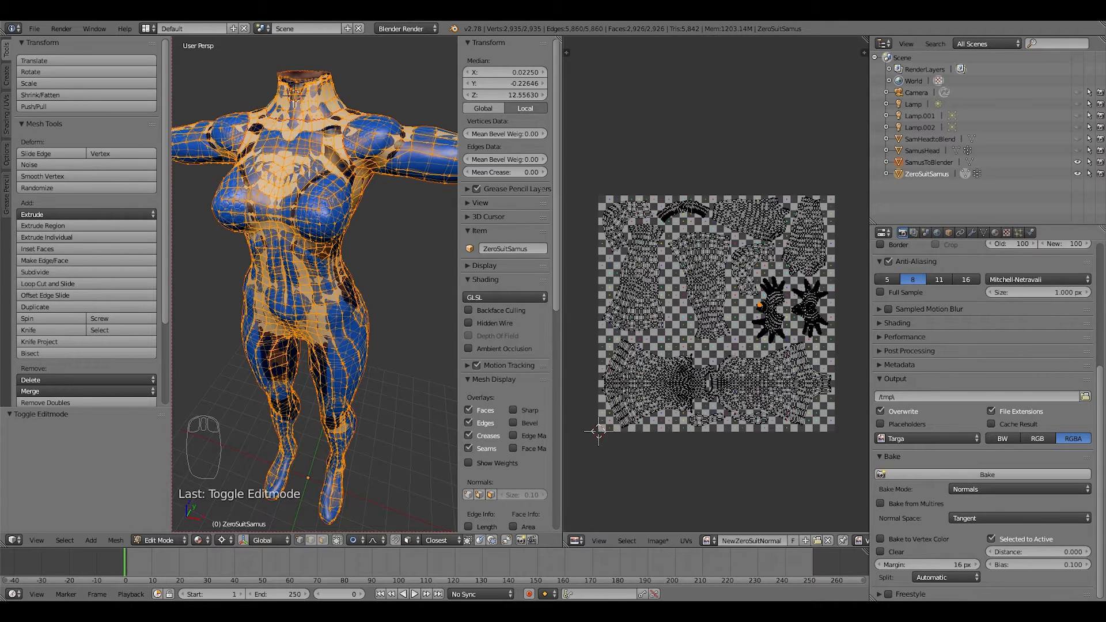
click(988, 474)
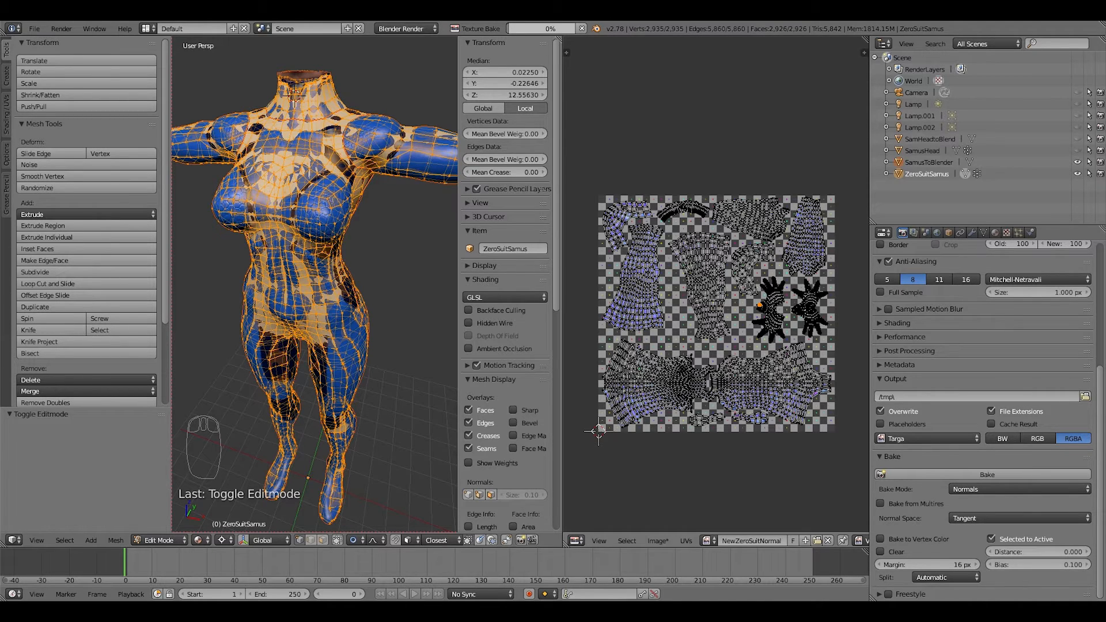
scroll(715, 291, up, 4)
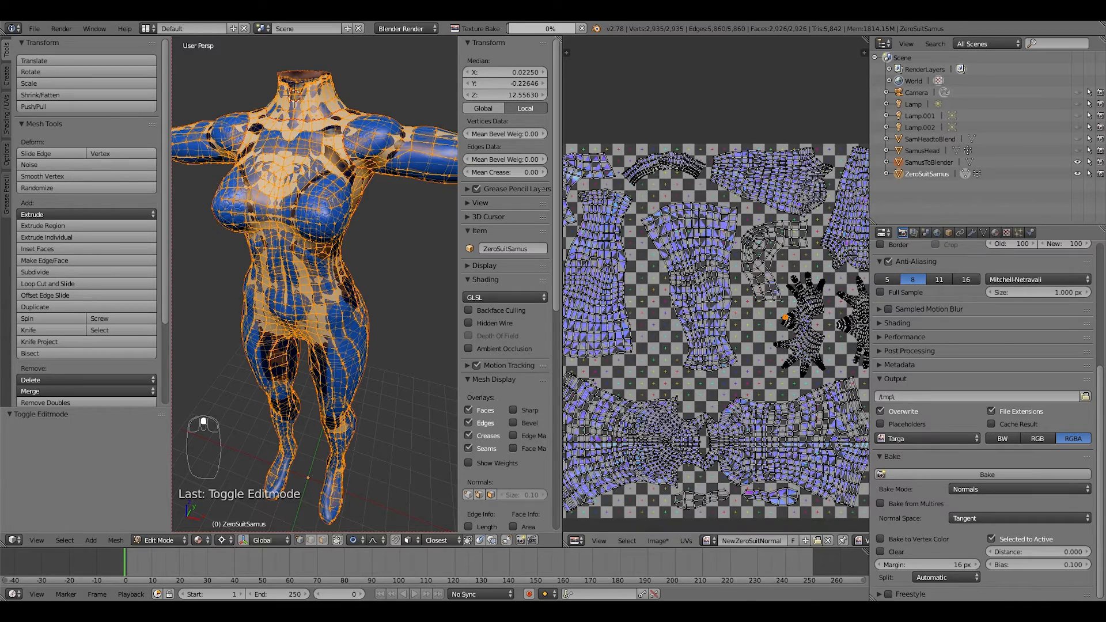
scroll(715, 282, up, 2)
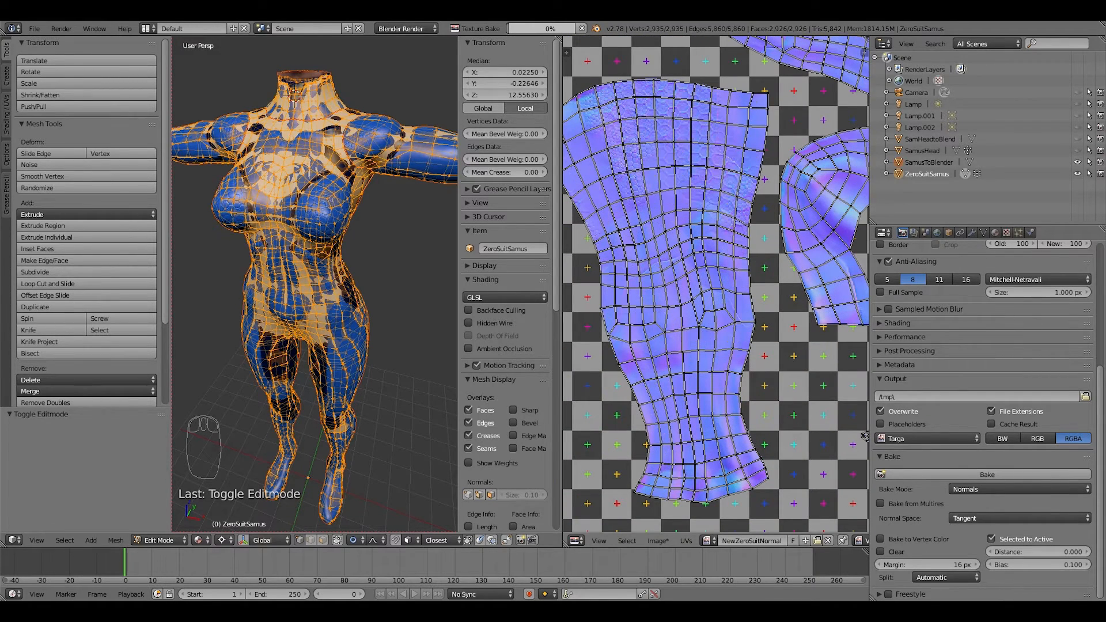
scroll(715, 285, up, 2)
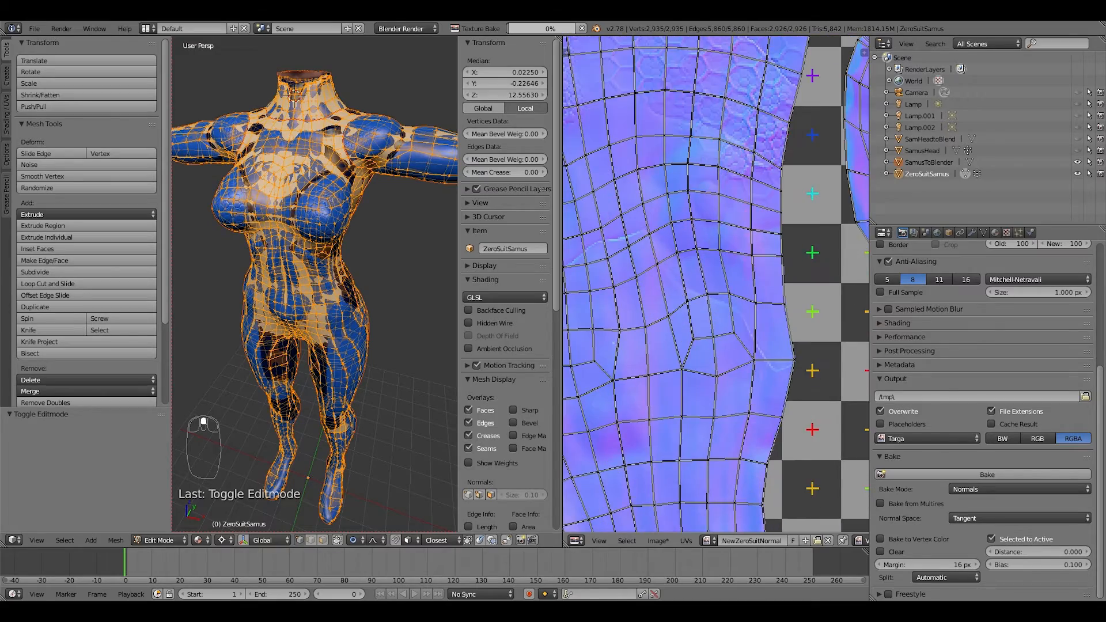
scroll(716, 285, down, 3)
scroll(716, 282, down, 5)
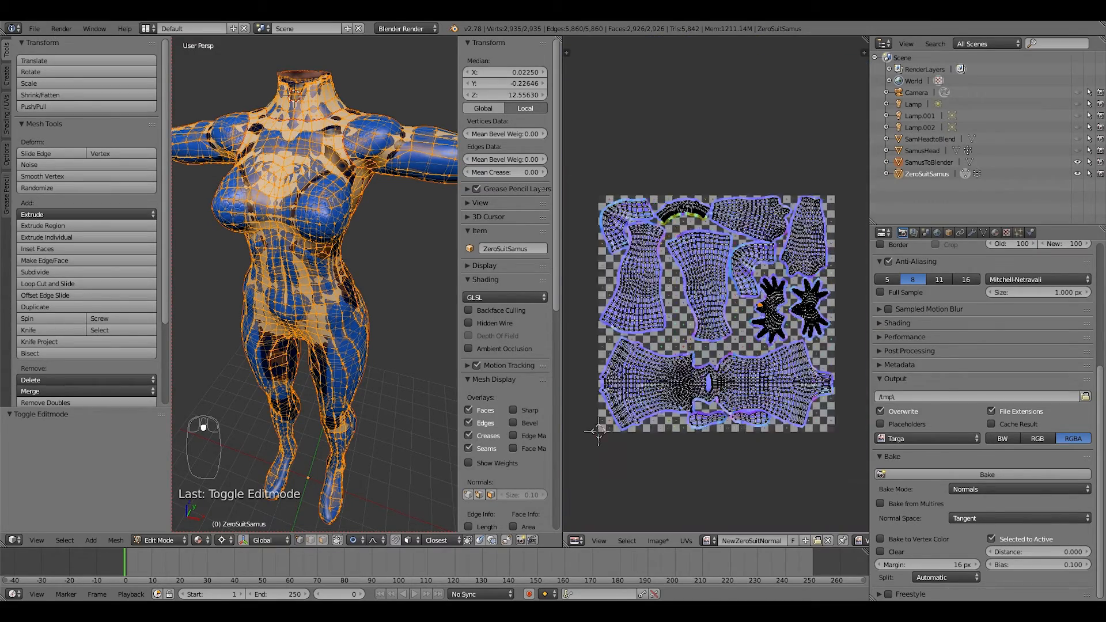
scroll(716, 283, up, 2)
middle_drag(716, 283, 715, 252)
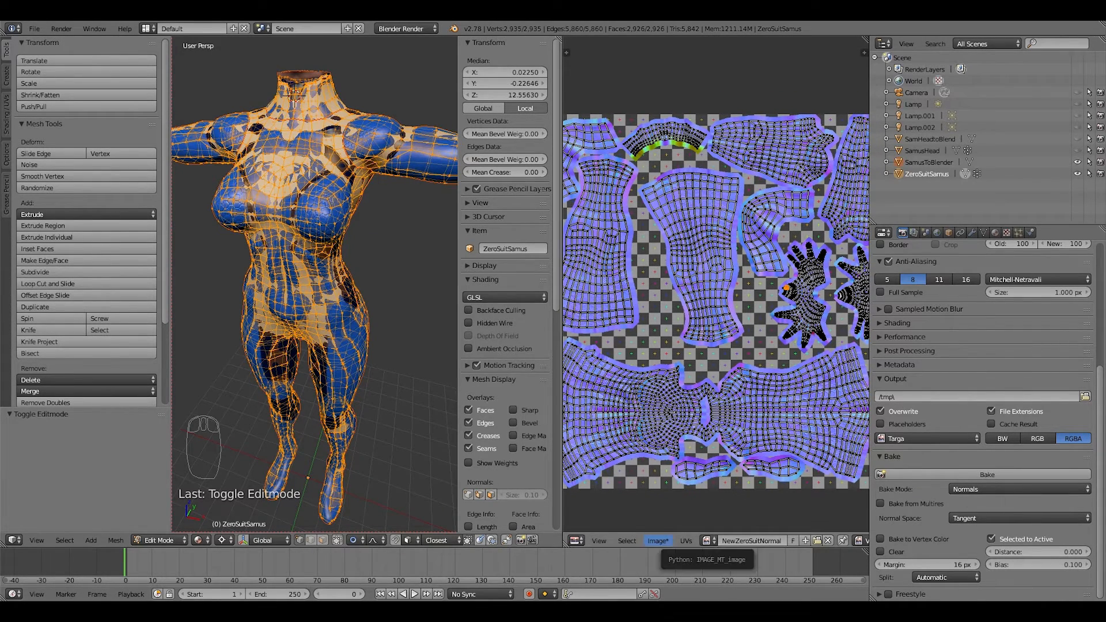
Save the baked normal image as NewZeroSuitNormal.png in the SamusTut folder.
click(658, 540)
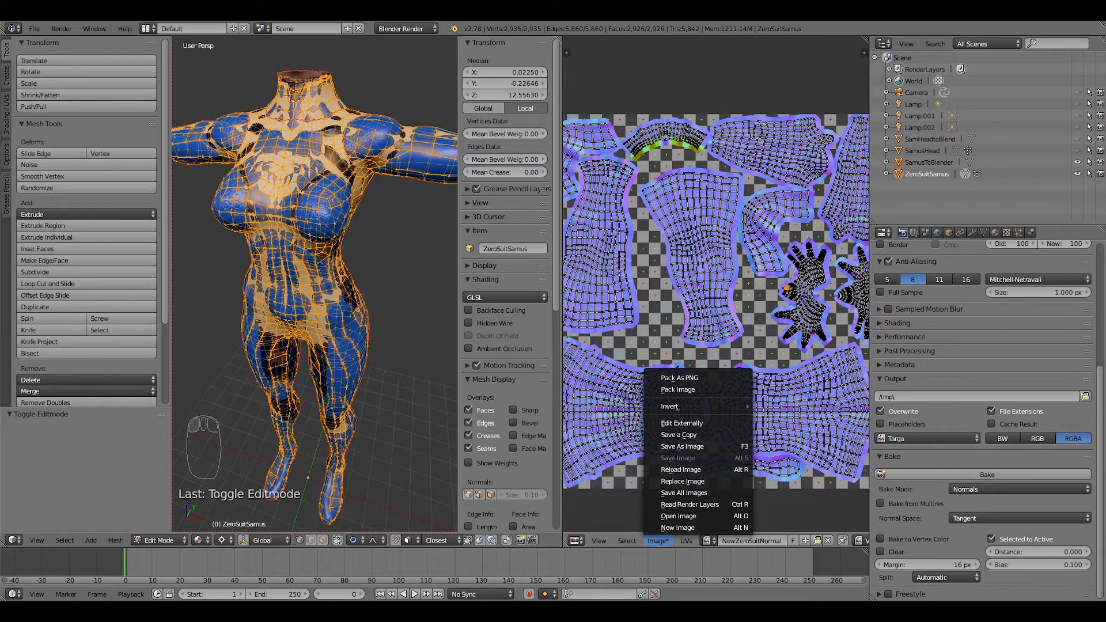
click(682, 447)
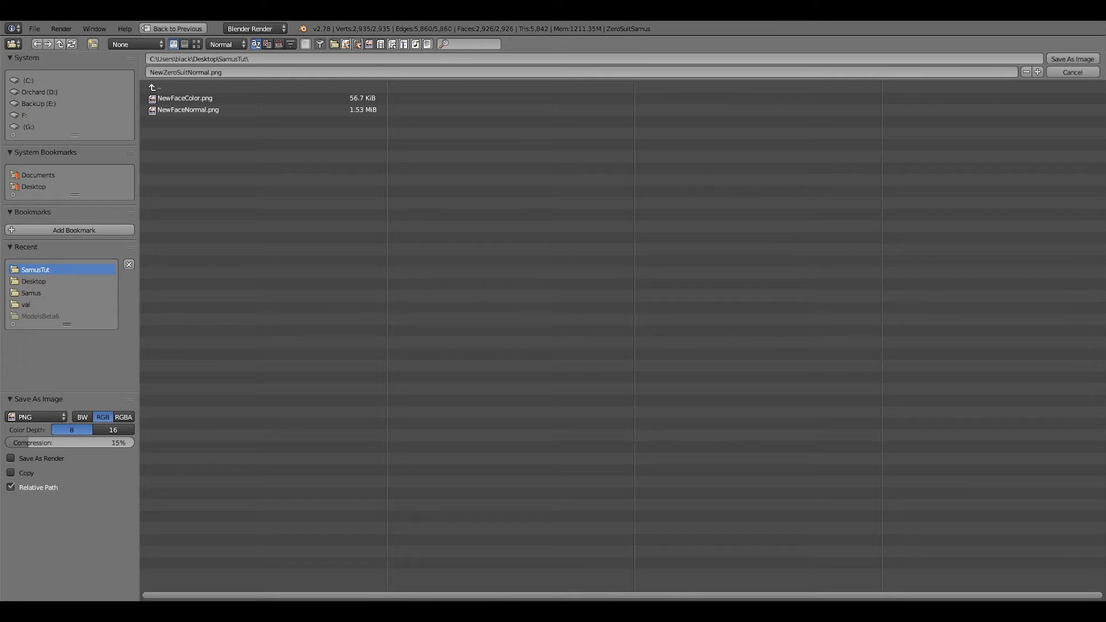
click(1072, 59)
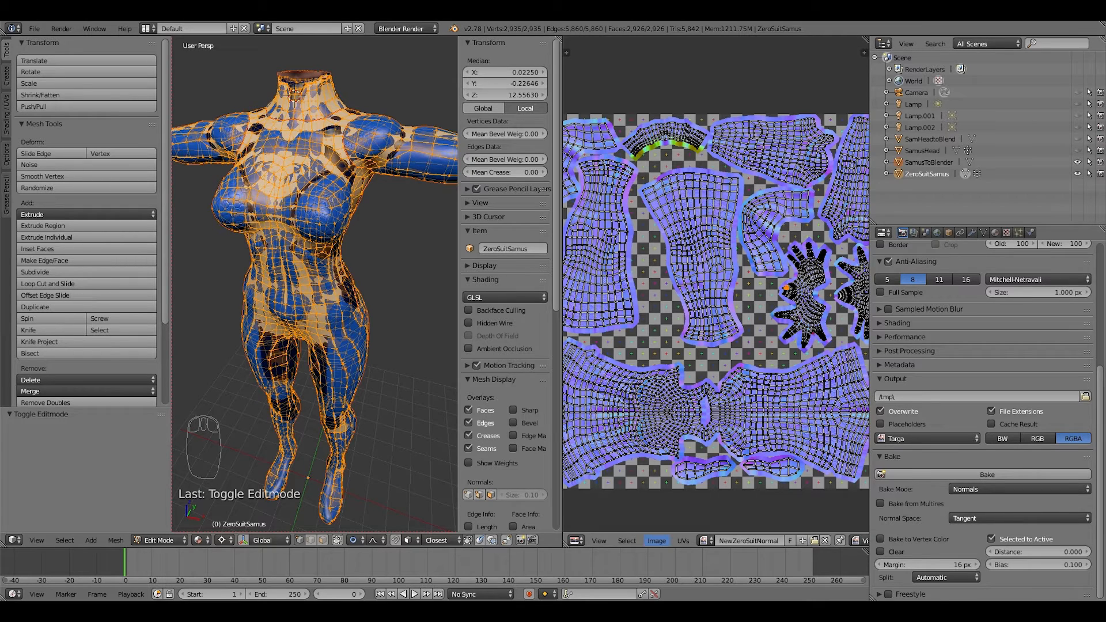
Create a new 1024 × 1024 px UV Grid image named NewZeroSuitColor for the suit's color bake.
click(657, 540)
click(677, 528)
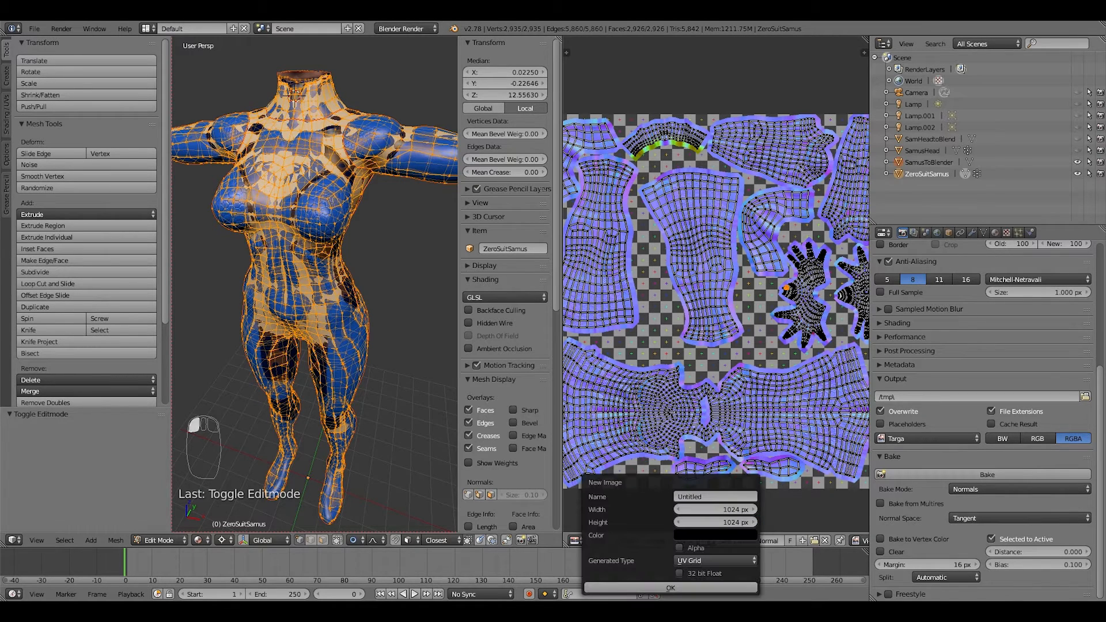
click(714, 510)
click(714, 497)
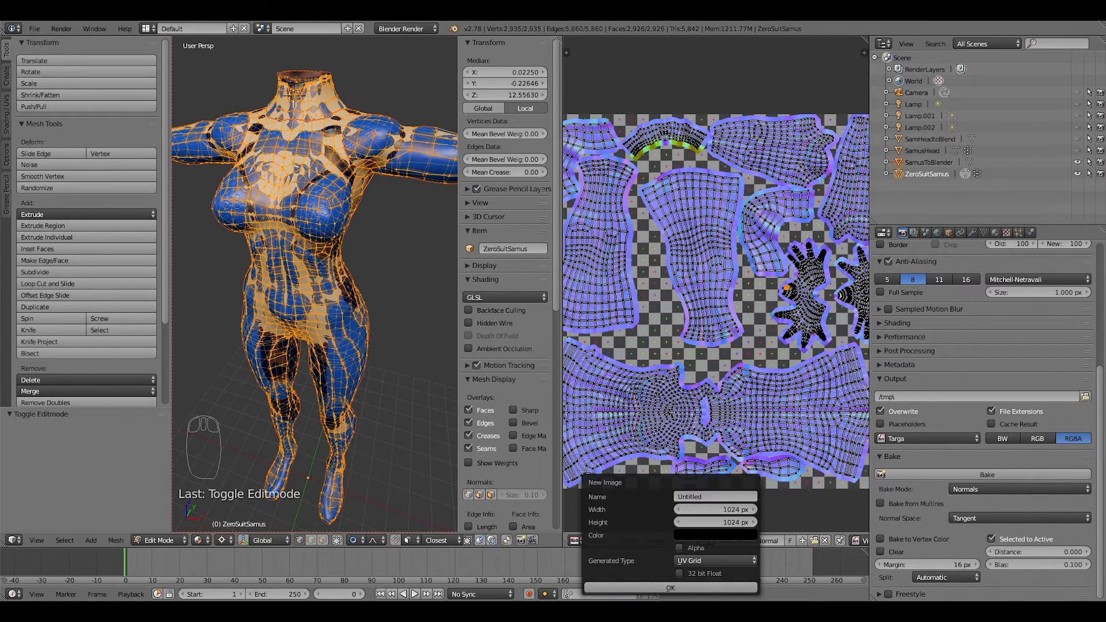
click(715, 497)
key(BackSpace)
key(BackSpace)
key(BackSpace)
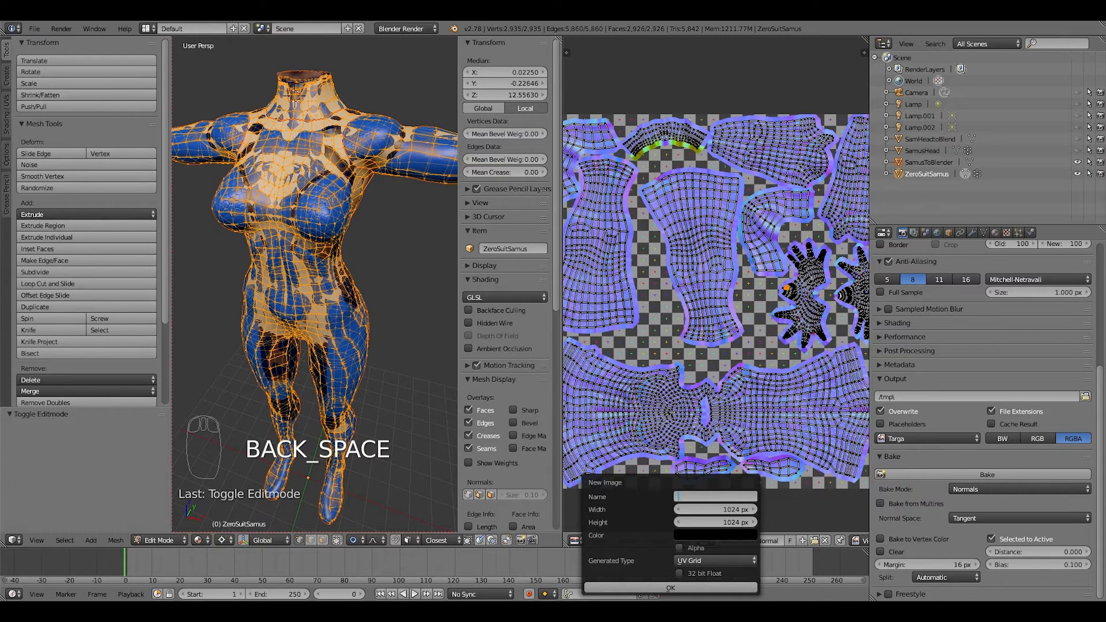
text(NewZero)
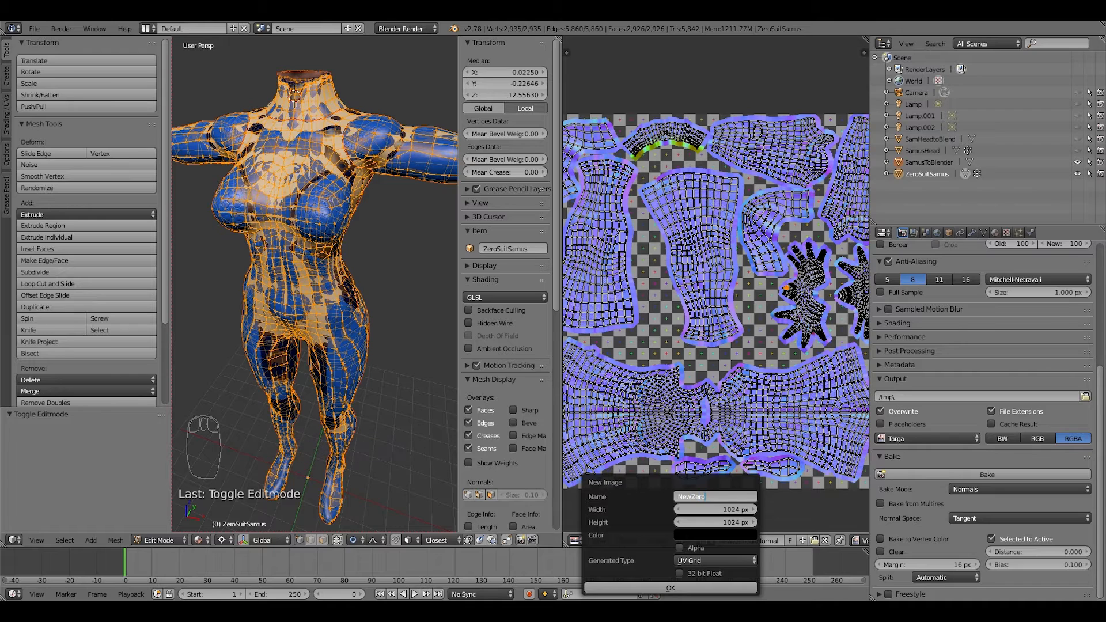
text(SuitColor)
key(Return)
key(Return)
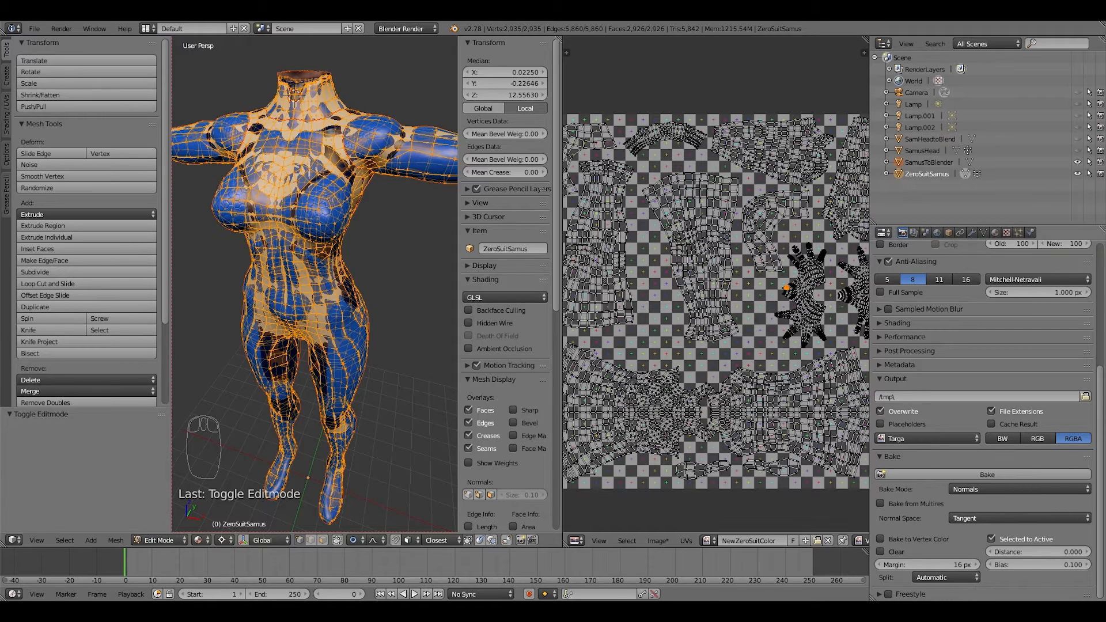
Set the bake mode to Textures and bake the high-poly suit's colors into NewZeroSuitColor.
click(1020, 489)
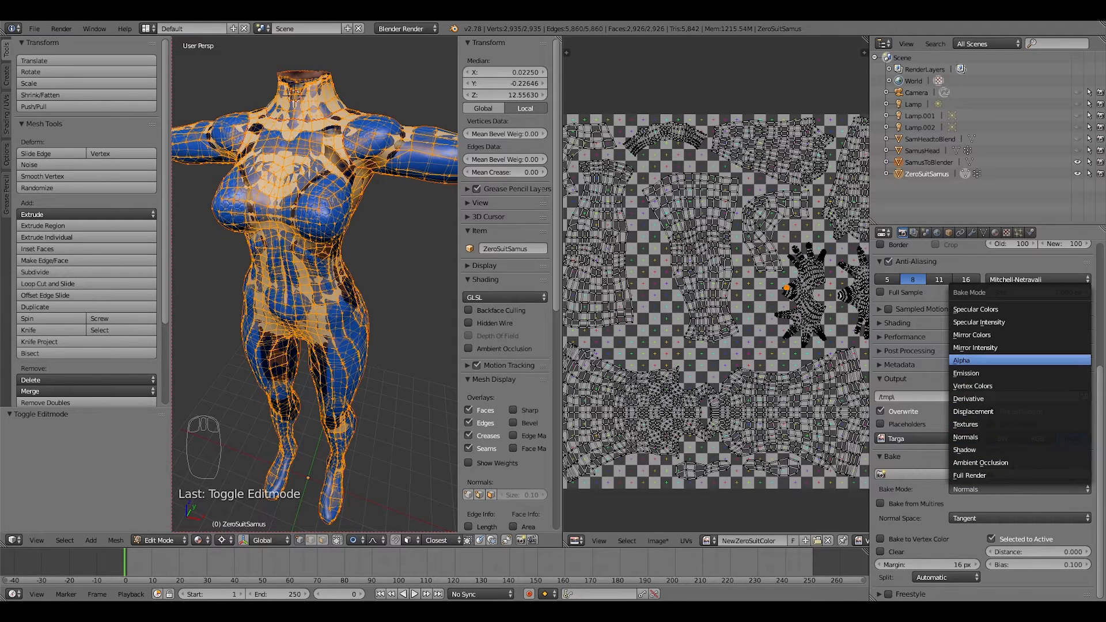
click(966, 424)
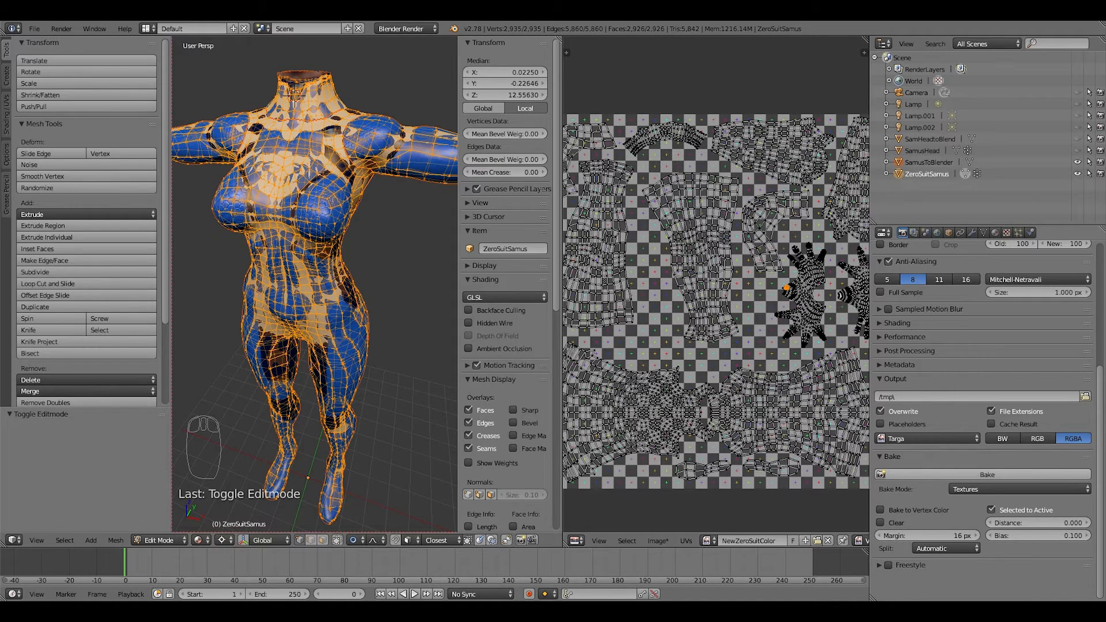
click(987, 474)
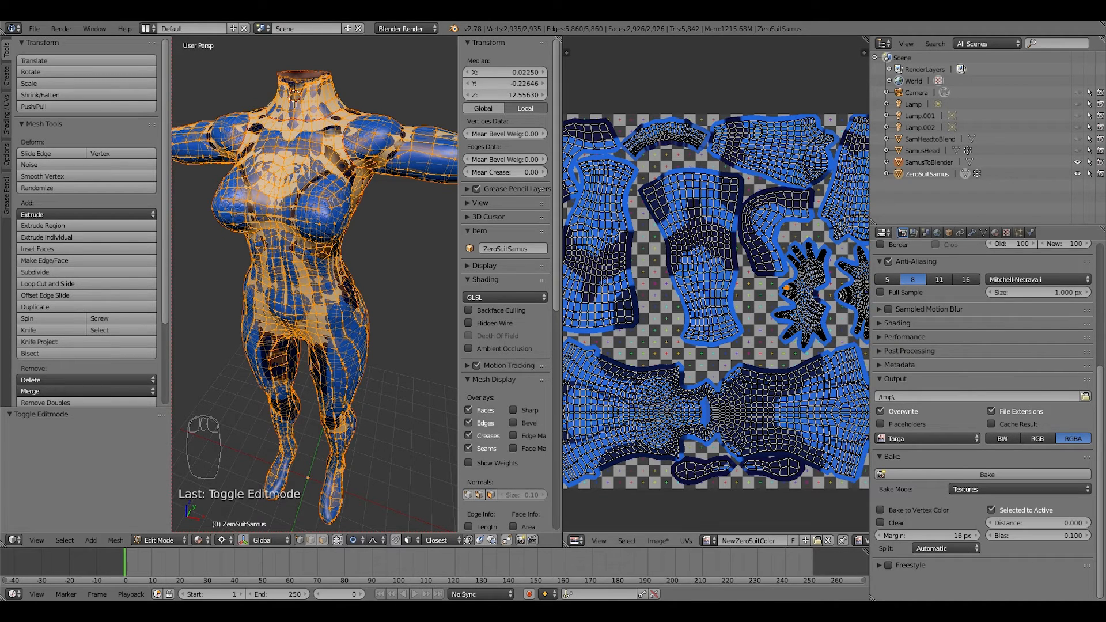
Save the baked color image as NewZeroSuitColor.png in the SamusTut folder.
click(657, 541)
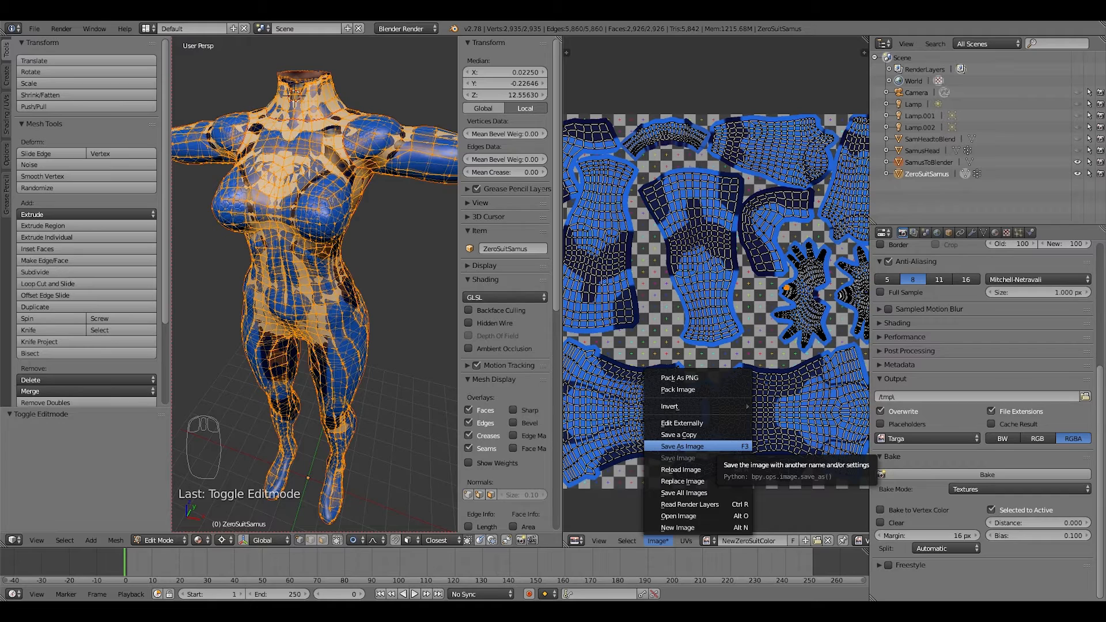
click(686, 446)
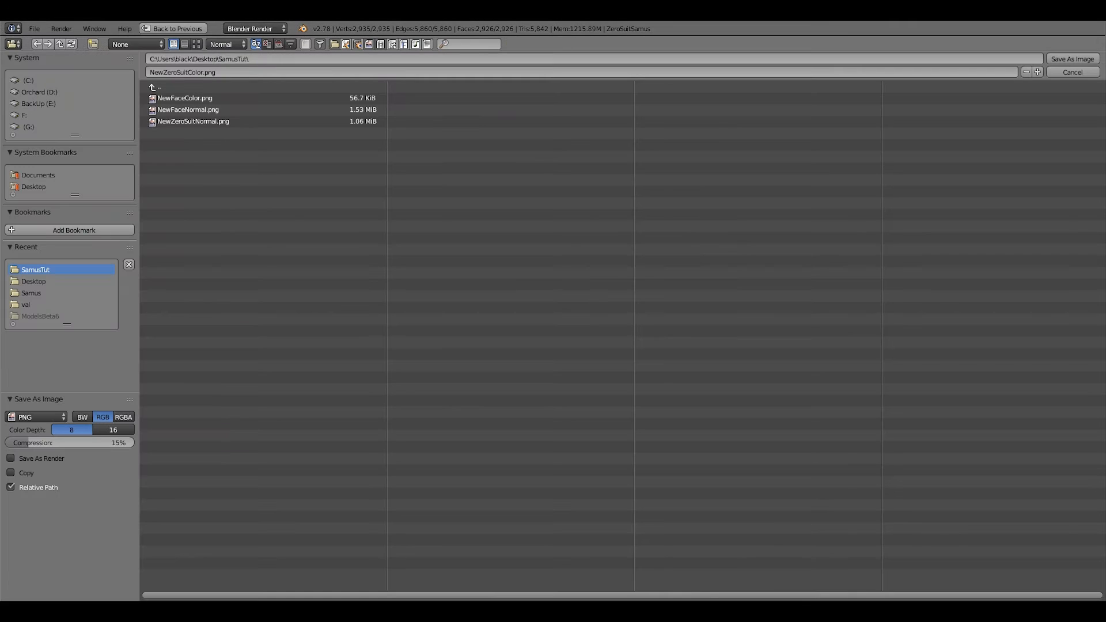
click(1073, 59)
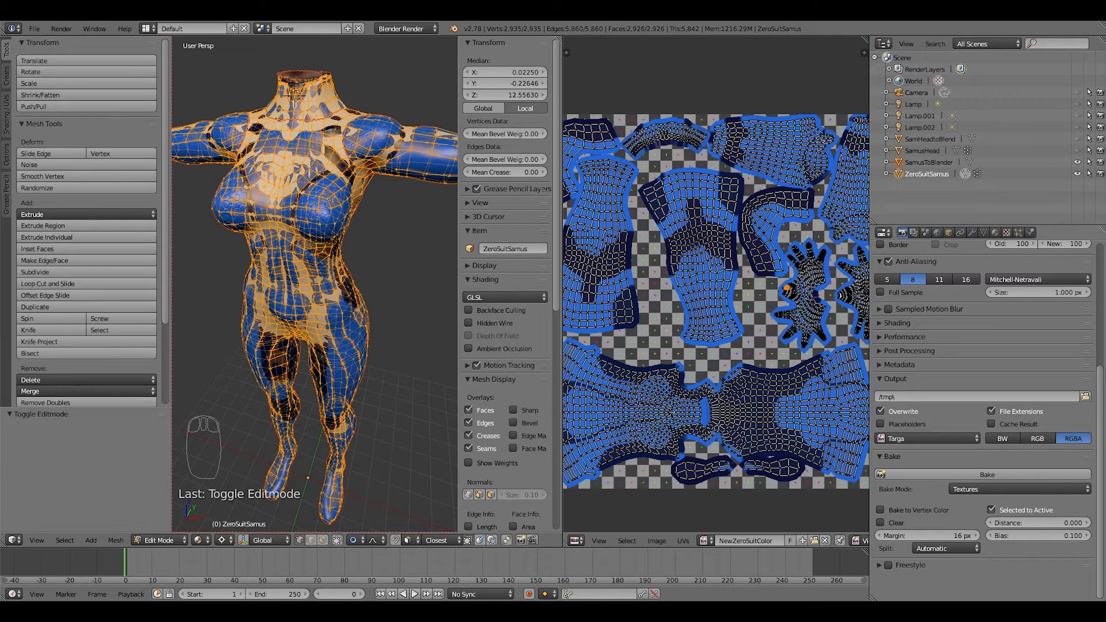
Hide SamusToBlender, unhide SamusHead, and widen the 3D view over the UV editor.
scroll(986, 420, up, 8)
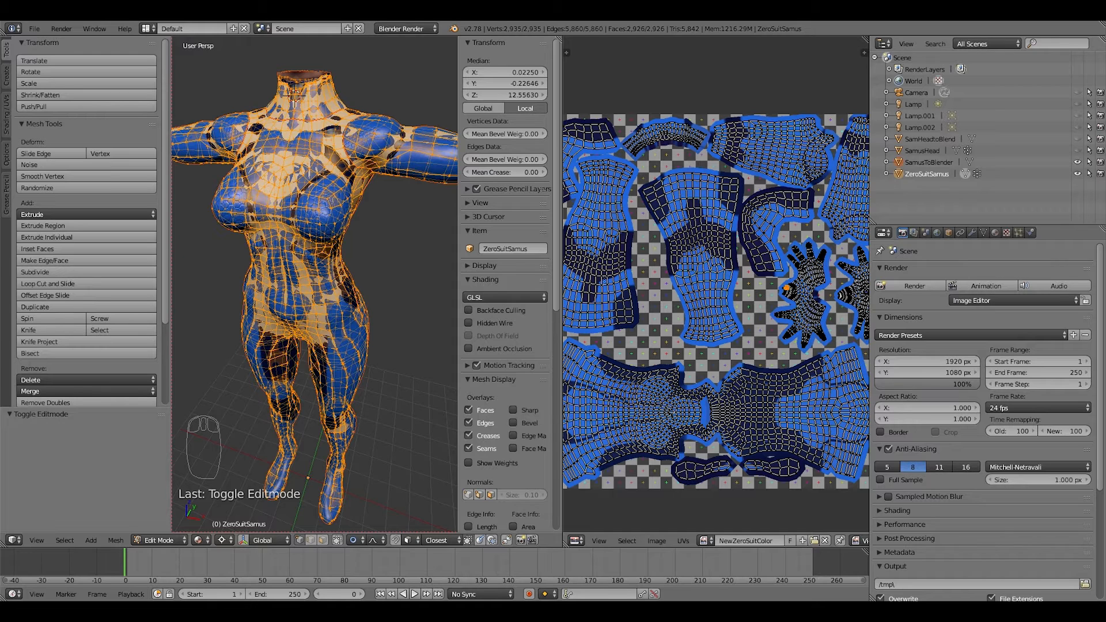
click(1077, 162)
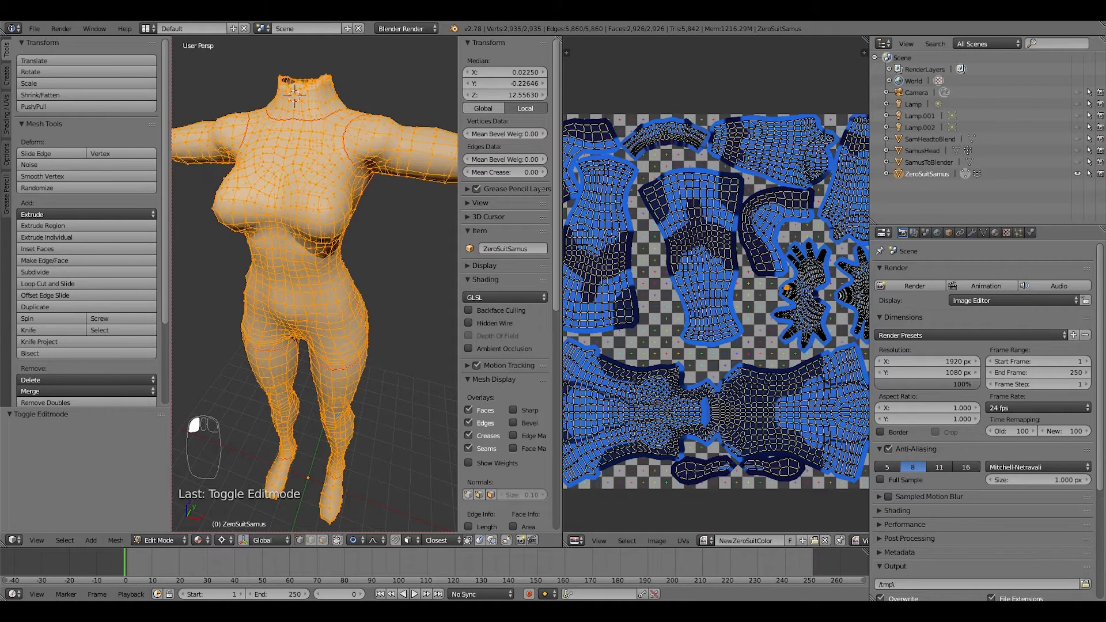
click(1078, 150)
scroll(315, 283, down, 4)
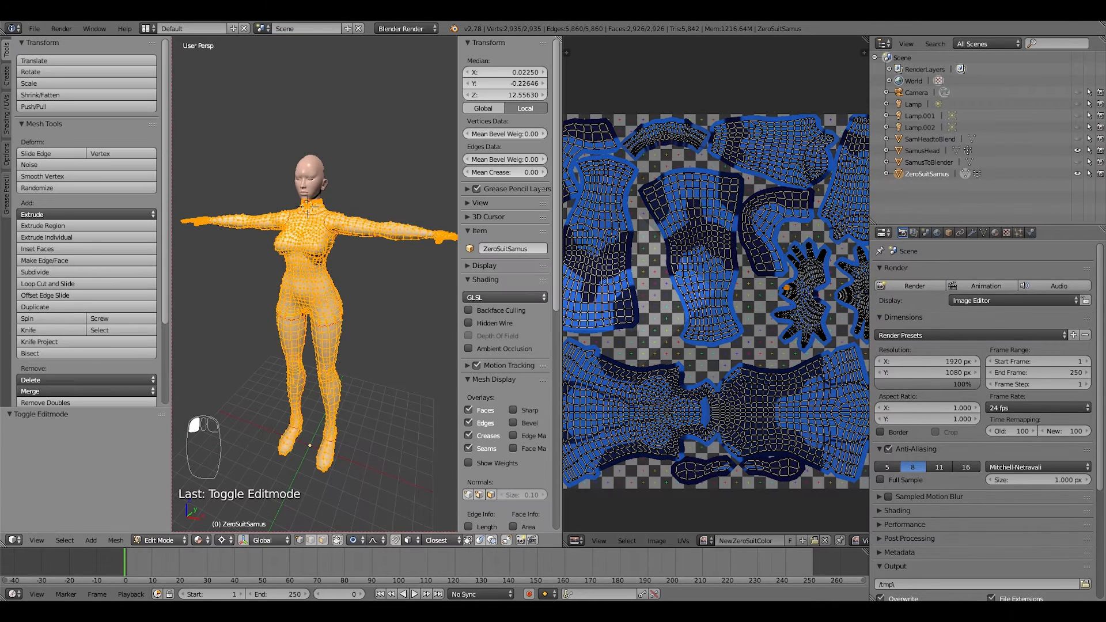
drag(558, 39, 605, 58)
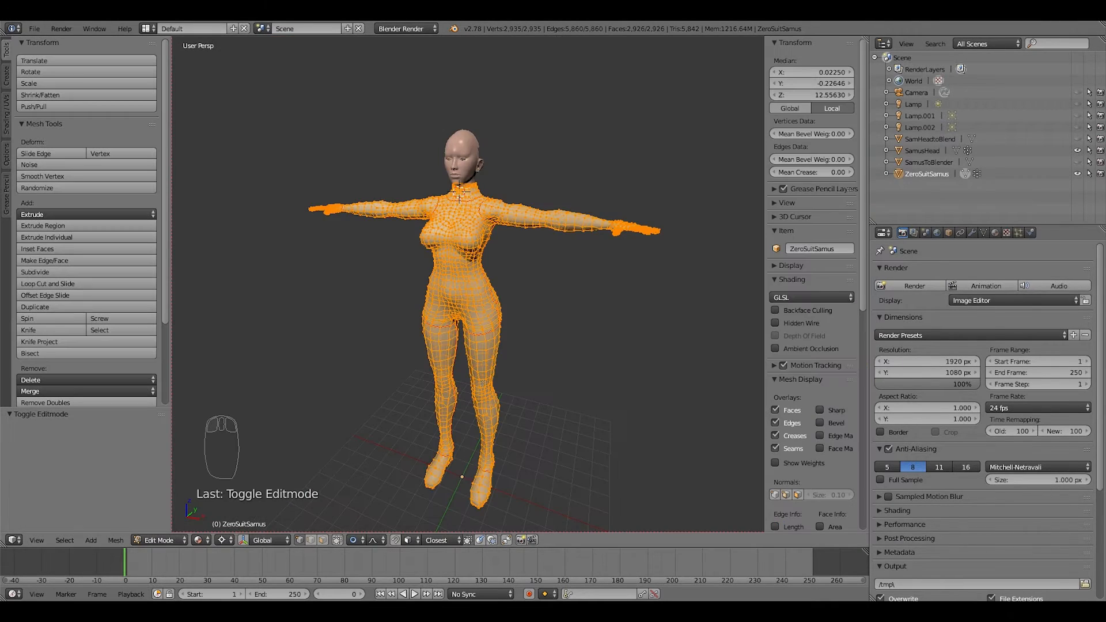
Add an image texture to the SamusZeroSuit material using the NewZeroSuitColor image.
click(995, 232)
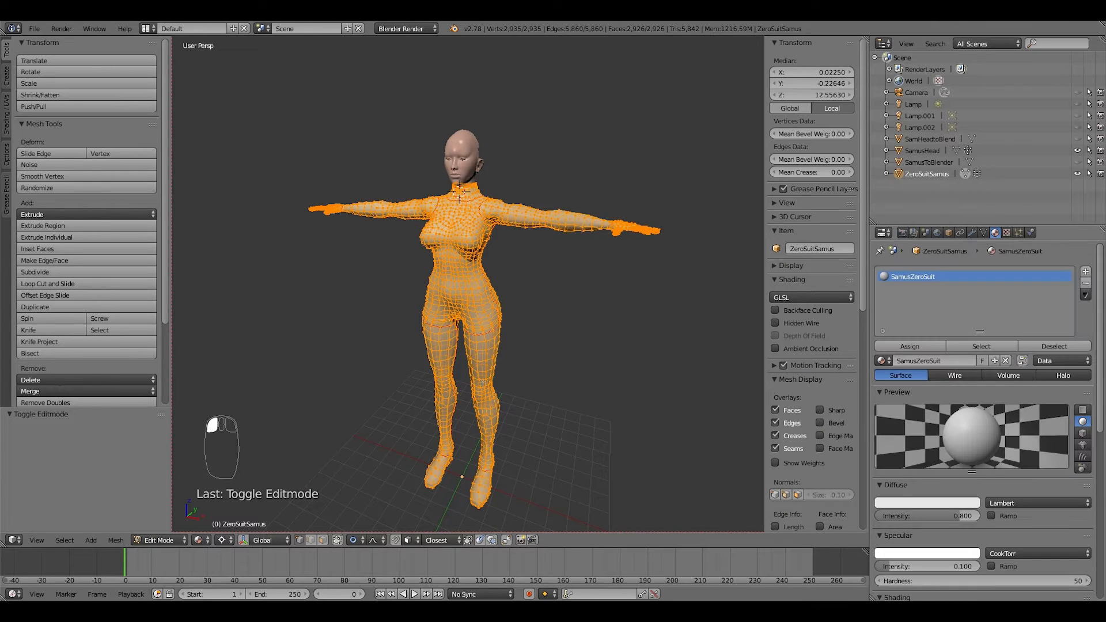
click(1006, 232)
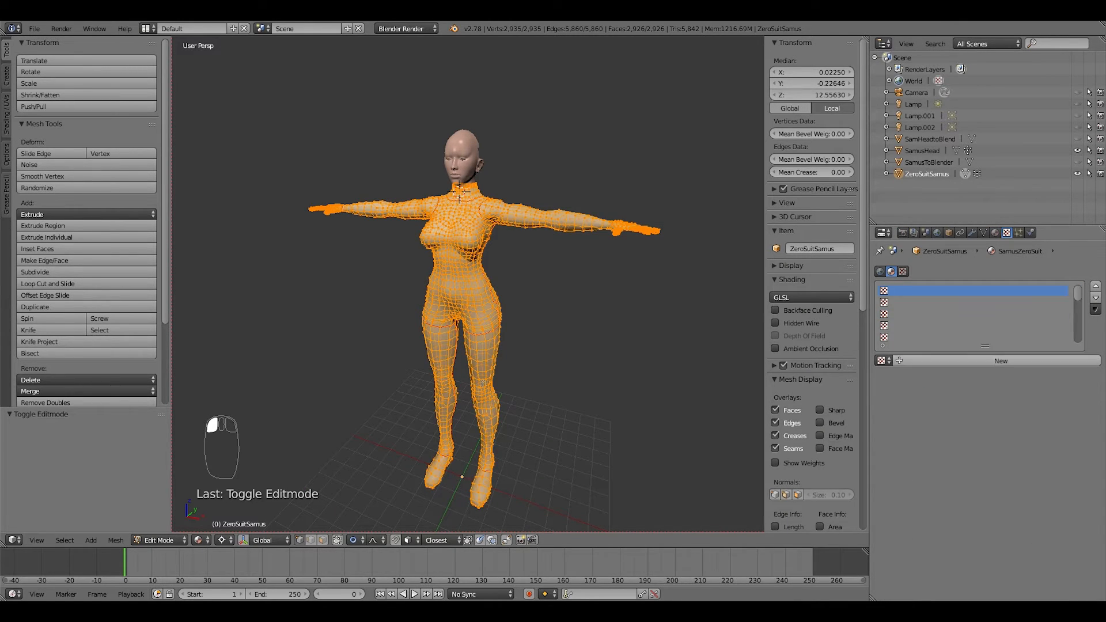
click(1001, 361)
click(883, 547)
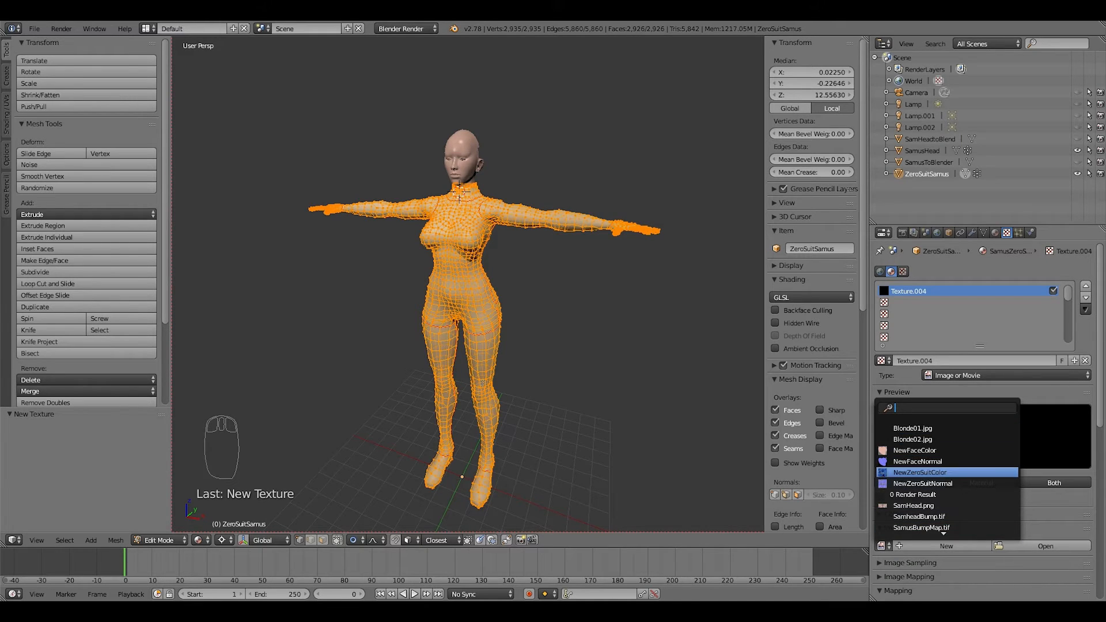
click(921, 473)
Add a second image texture to the SamusZeroSuit material using the NewZeroSuitNormal image.
click(950, 302)
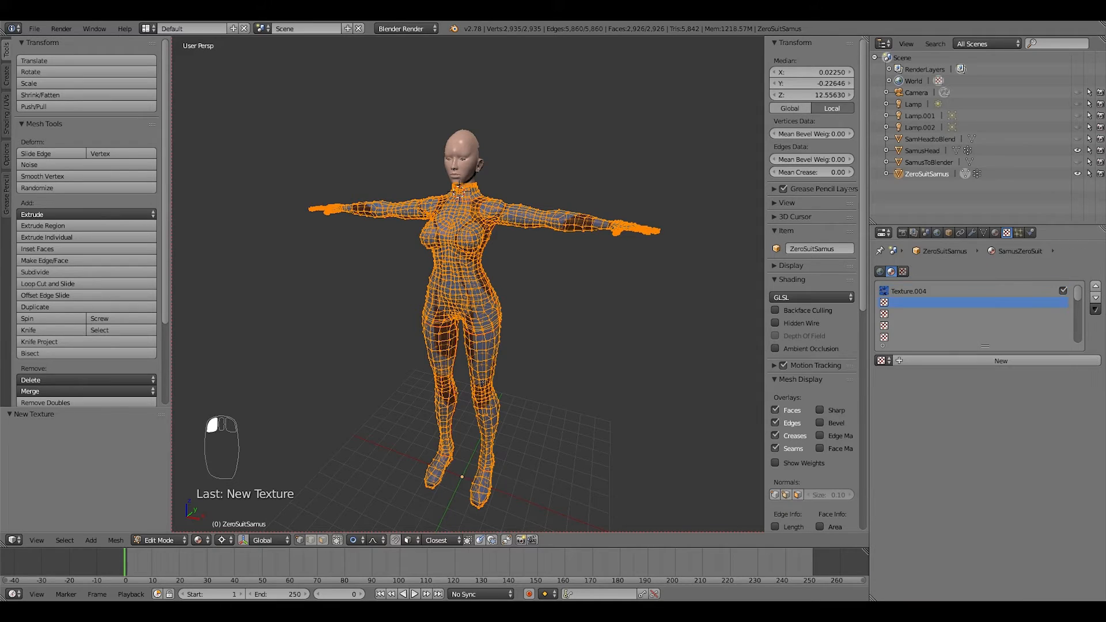
click(883, 360)
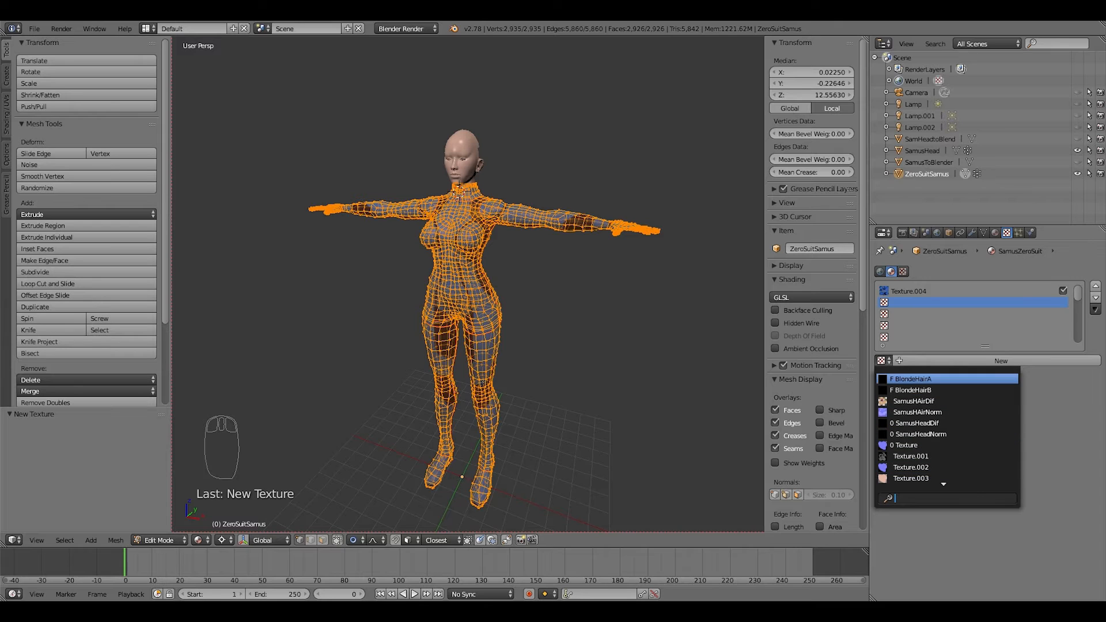
scroll(945, 477, down, 5)
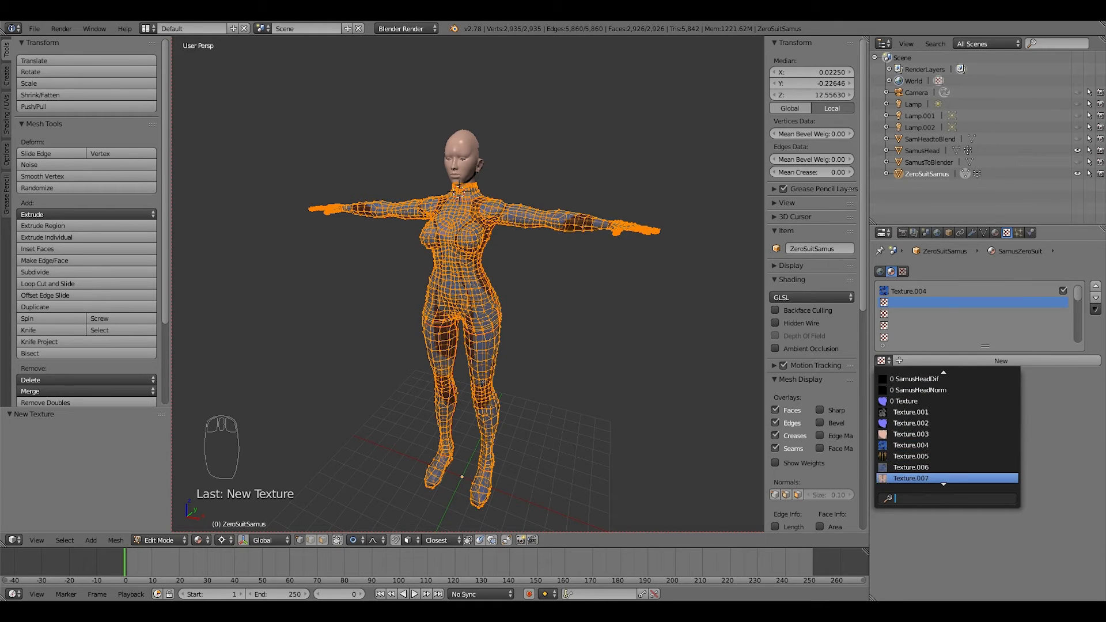
key(Escape)
click(1001, 361)
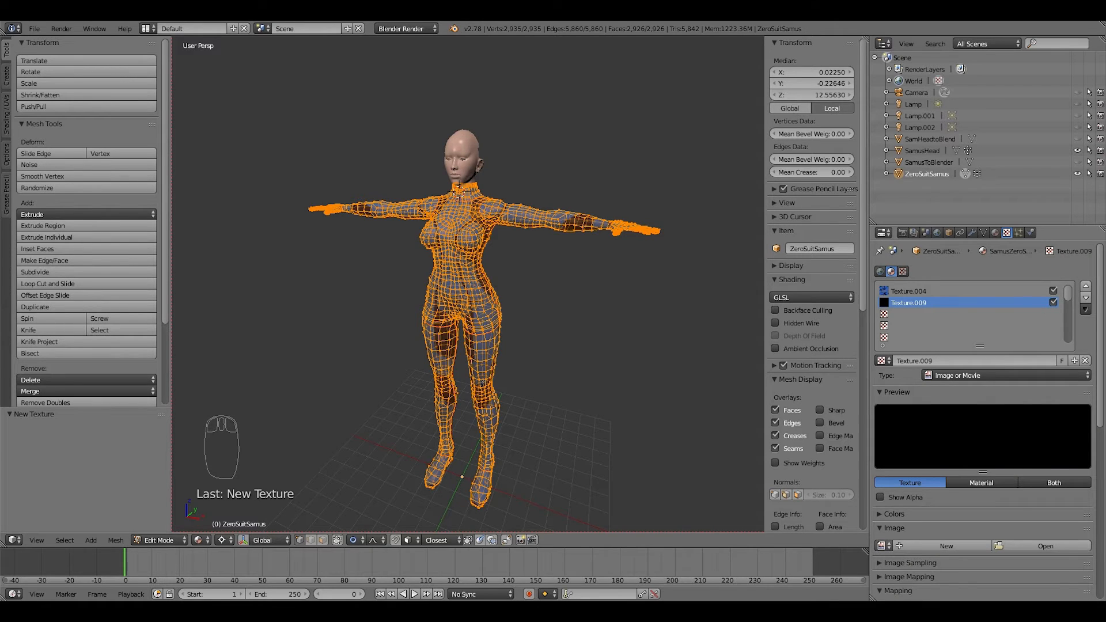
click(883, 547)
click(923, 484)
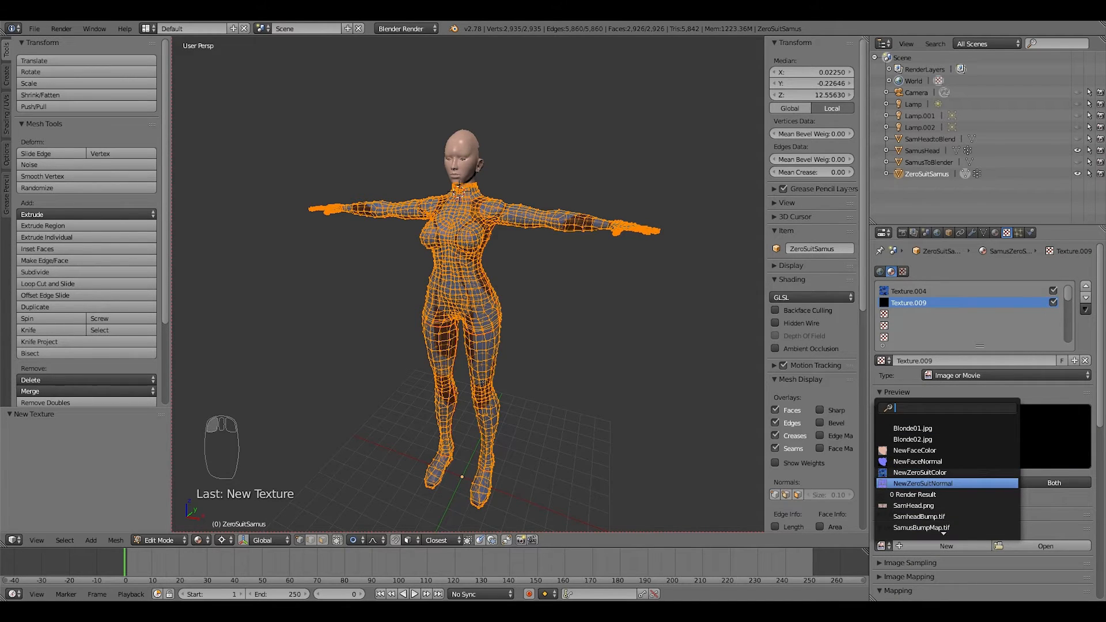
Enable Normal Map sampling in Tangent space for the NewZeroSuitNormal texture and map it to UVMap.
scroll(984, 403, down, 3)
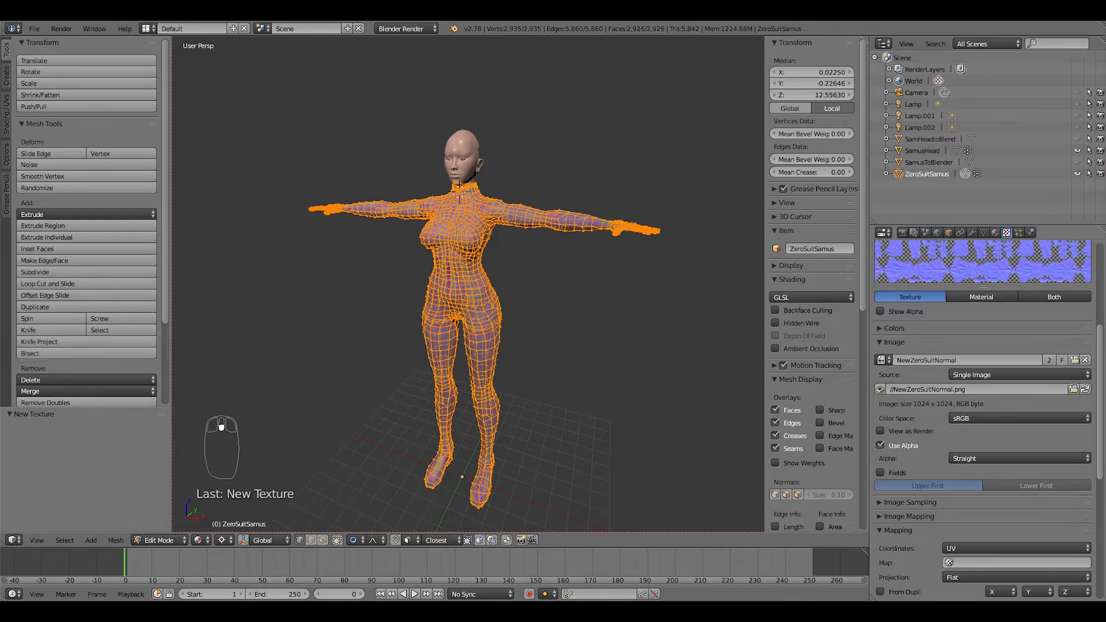
click(911, 503)
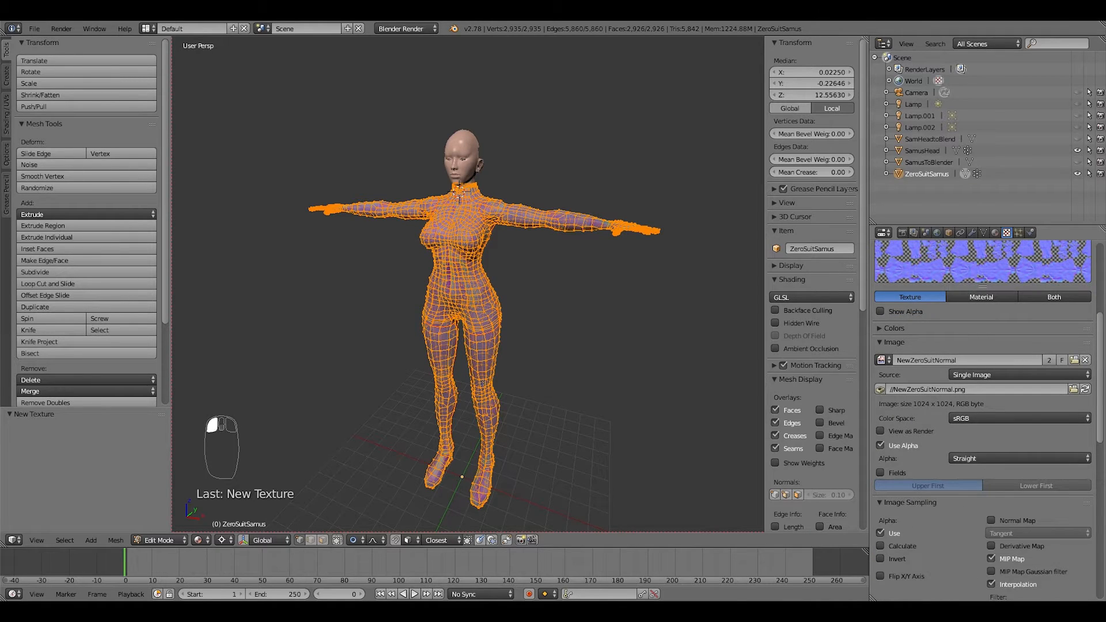
scroll(991, 476, down, 3)
click(991, 451)
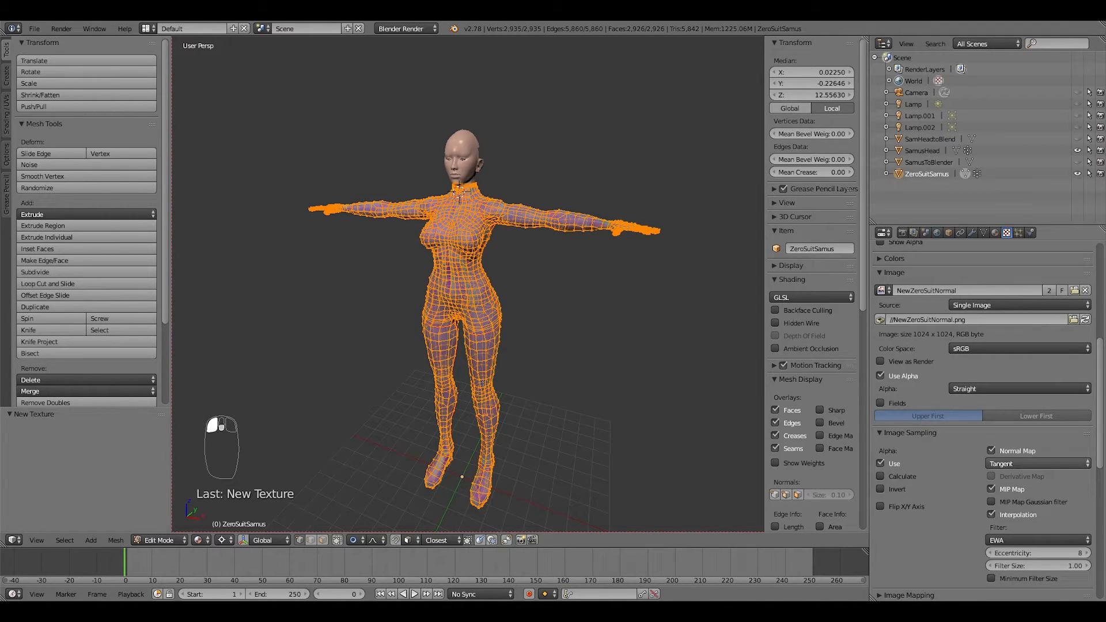
scroll(1037, 464, down, 9)
click(1017, 433)
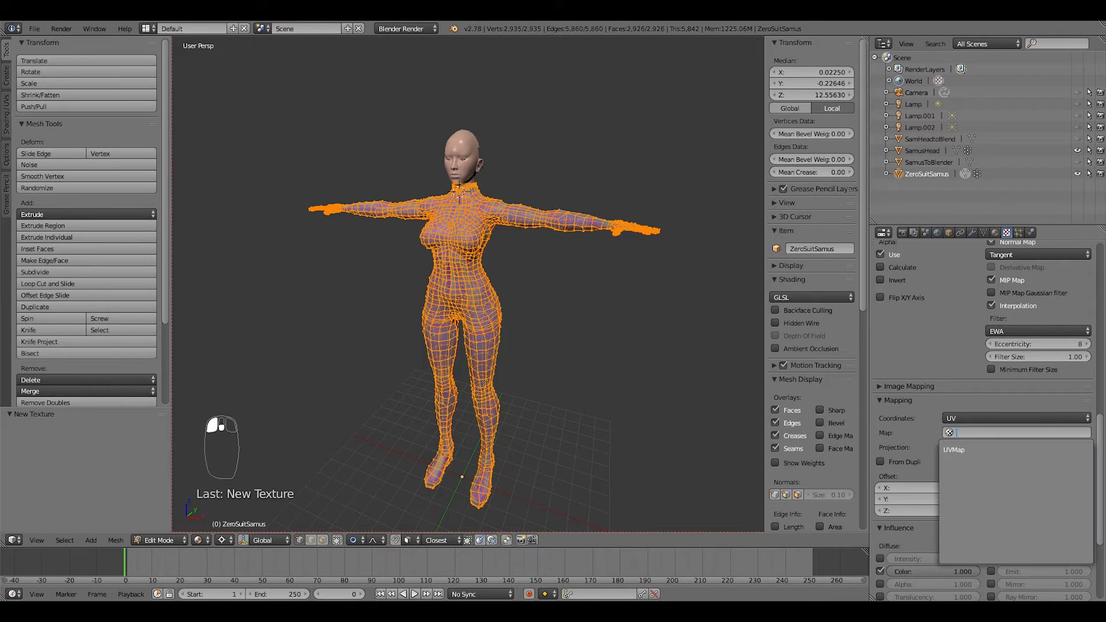
click(968, 450)
Make the NewZeroSuitNormal texture influence Normal at 1.000 instead of the diffuse Color.
scroll(979, 432, down, 6)
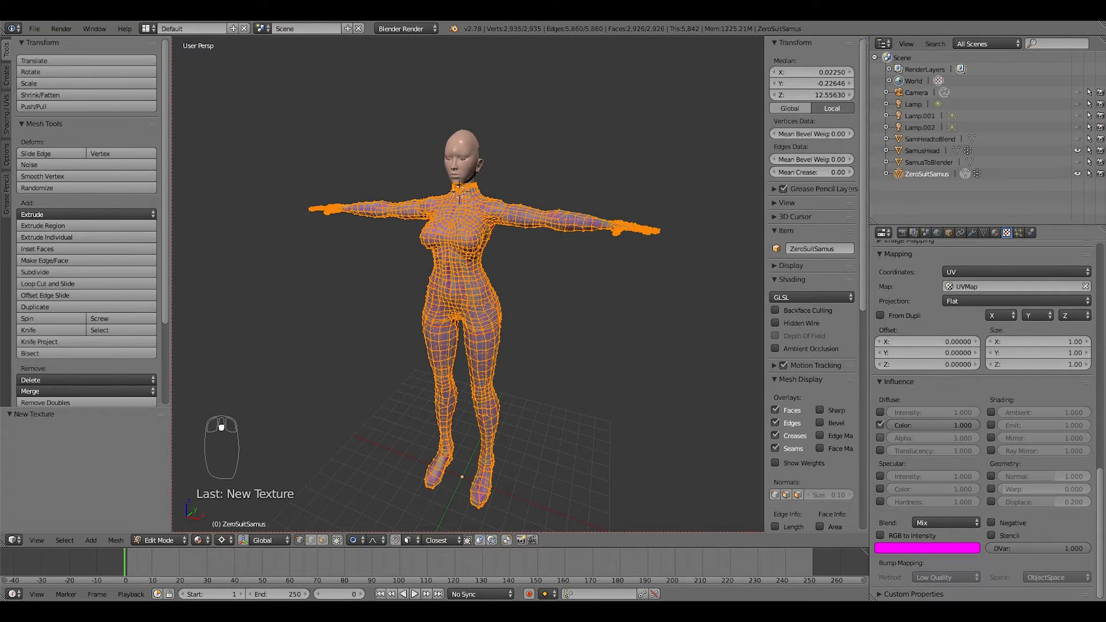
click(880, 426)
click(991, 475)
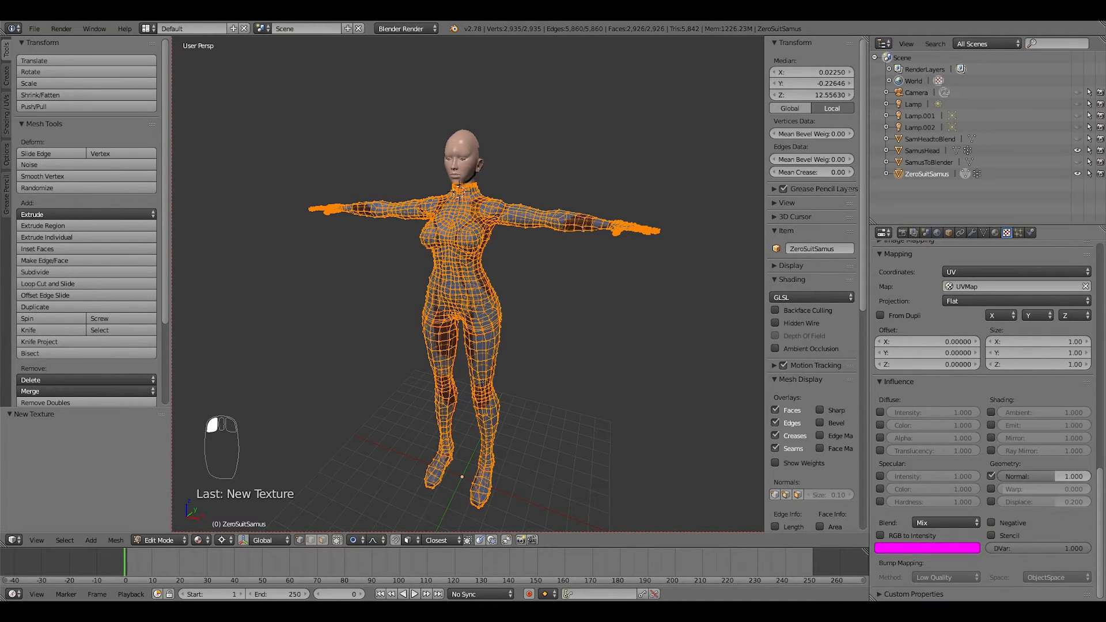
Map the suit's NewZeroSuitColor texture to UVMap, leaving its influence on diffuse Color.
scroll(982, 415, up, 20)
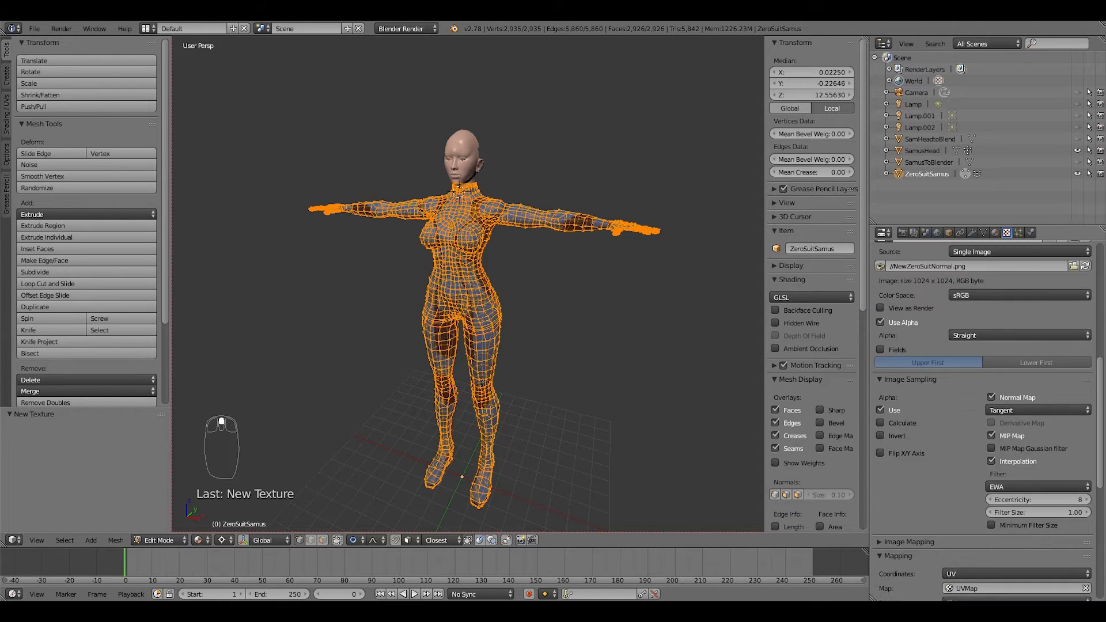
scroll(982, 346, up, 8)
click(921, 261)
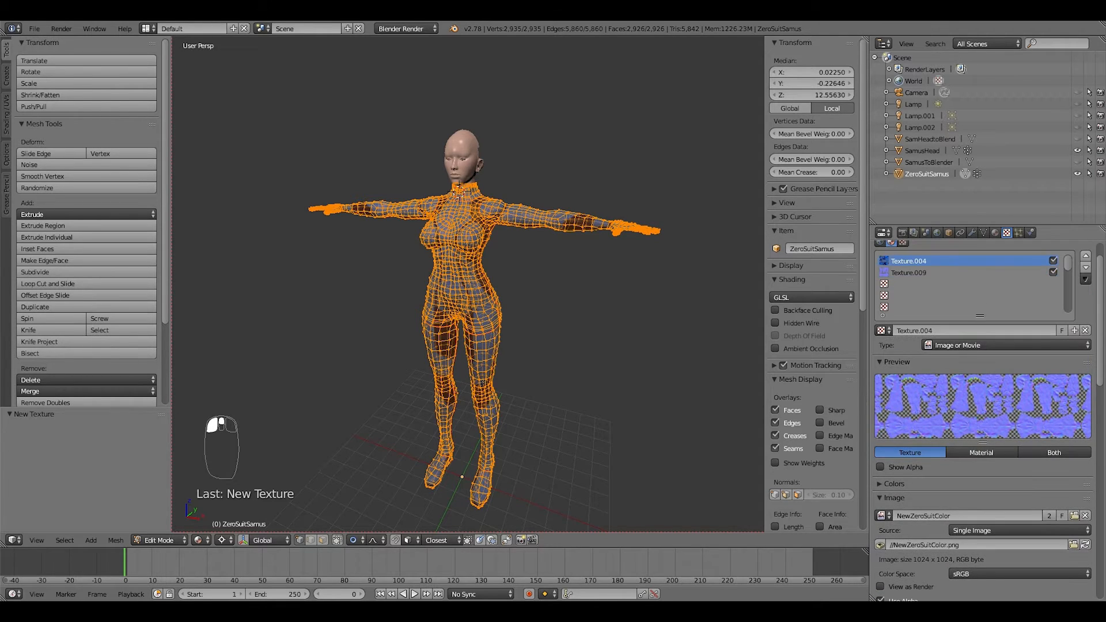
scroll(982, 404, down, 13)
scroll(982, 461, down, 3)
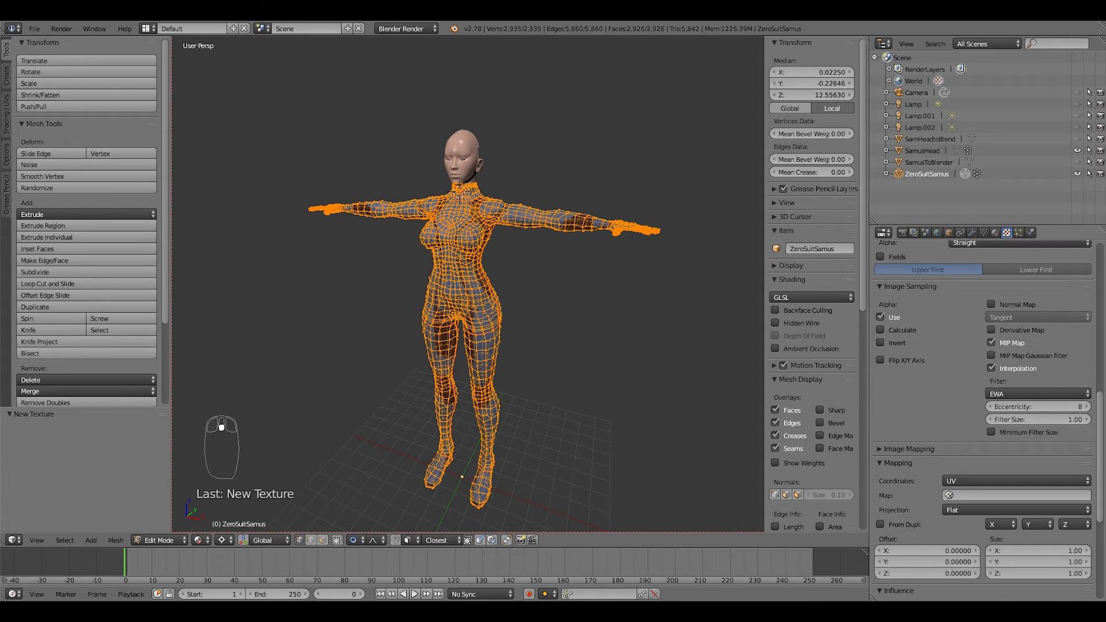
click(1014, 495)
click(980, 375)
scroll(982, 461, down, 9)
scroll(982, 404, up, 2)
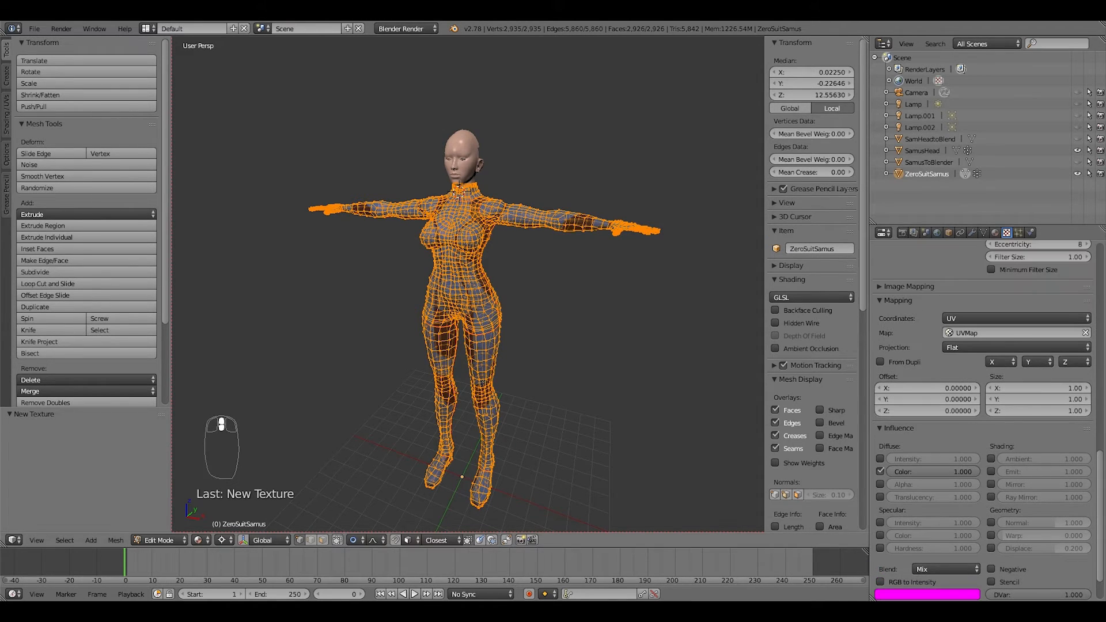
Switch to Object Mode and inspect the textured suit and the head around the neck and face.
scroll(468, 282, up, 5)
key(Tab)
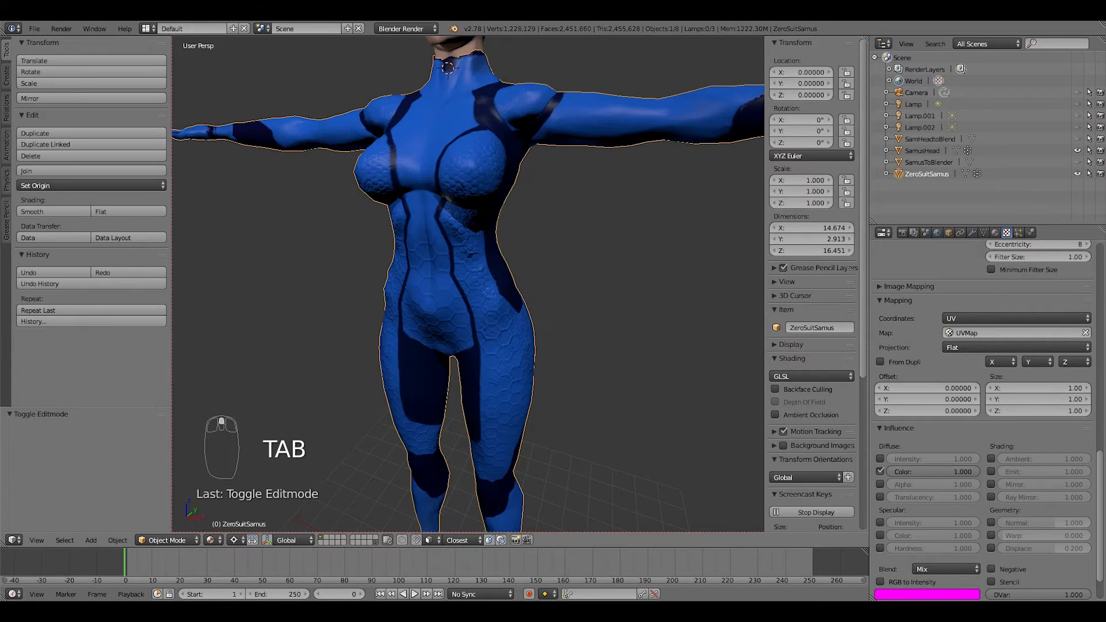
scroll(468, 282, down, 6)
mouse_move(518, 282)
middle_down()
mouse_move(201, 283)
mouse_move(513, 282)
middle_up()
scroll(468, 282, up, 5)
shift+middle_drag(456, 173, 501, 496)
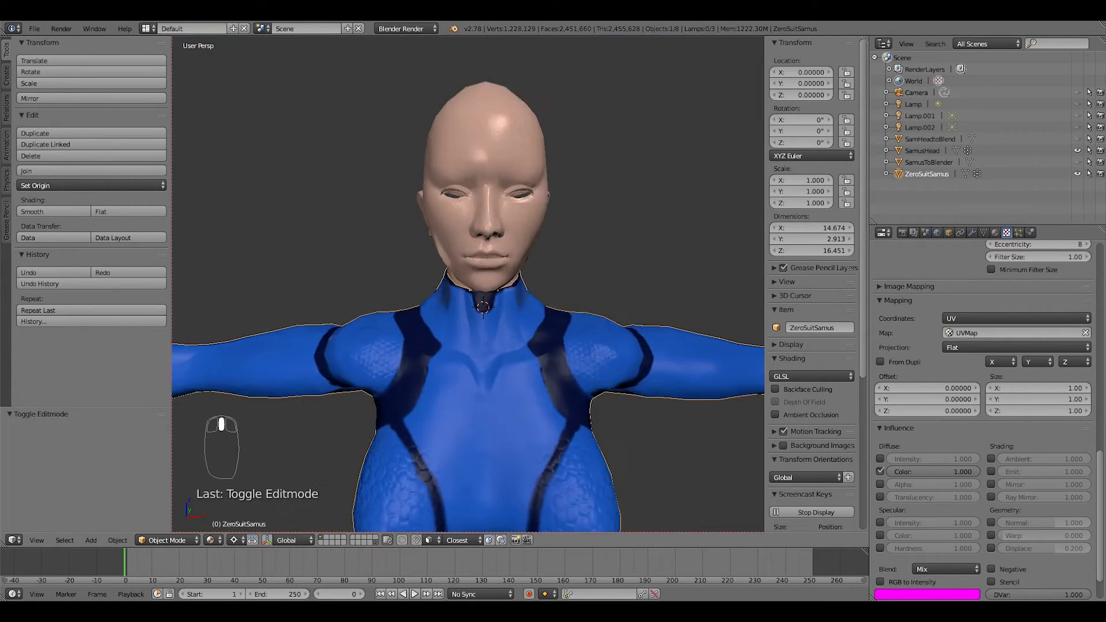
middle_drag(501, 282, 415, 265)
scroll(467, 283, up, 4)
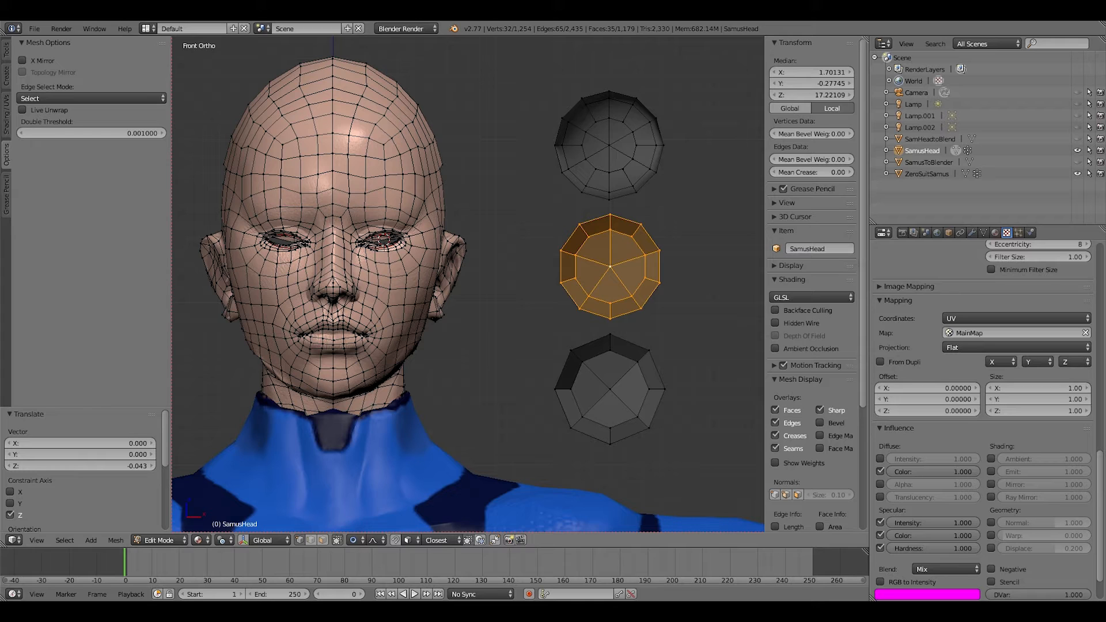
Examine the center vertices of the three round meshes beside SamusHead in orthographic and perspective views.
right_click(610, 389)
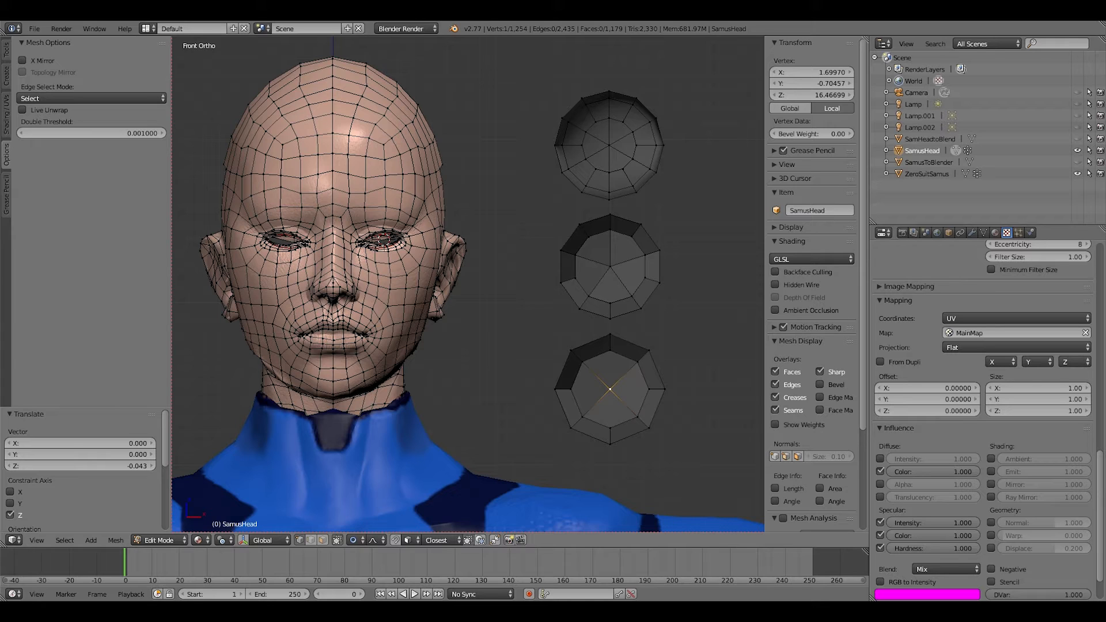
right_click(610, 267)
right_click(609, 145)
key(KP_5)
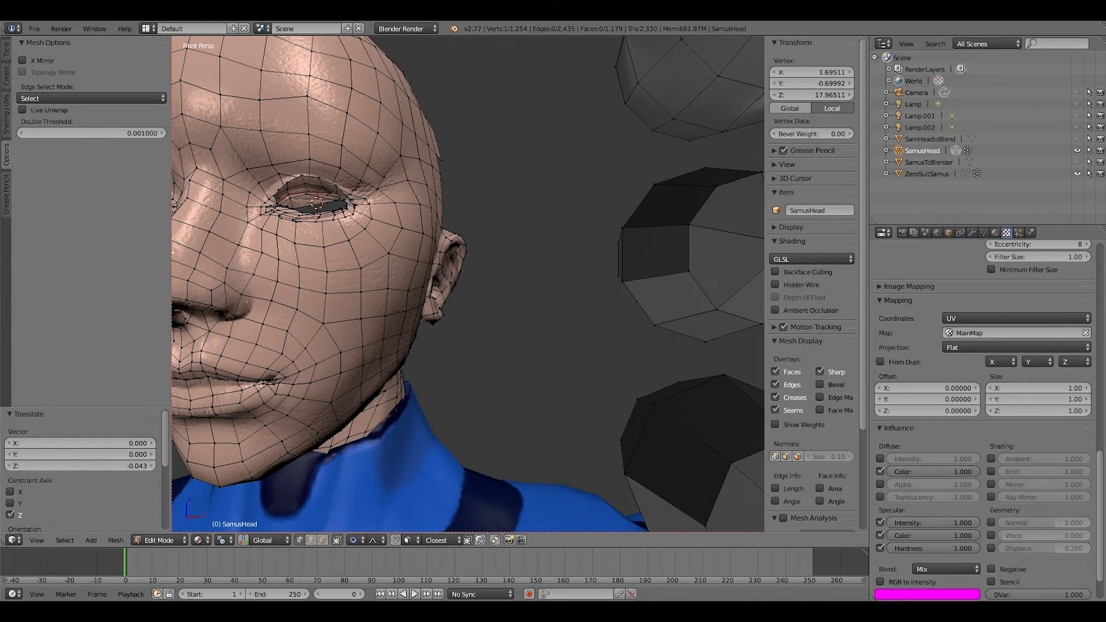
key(KP_5)
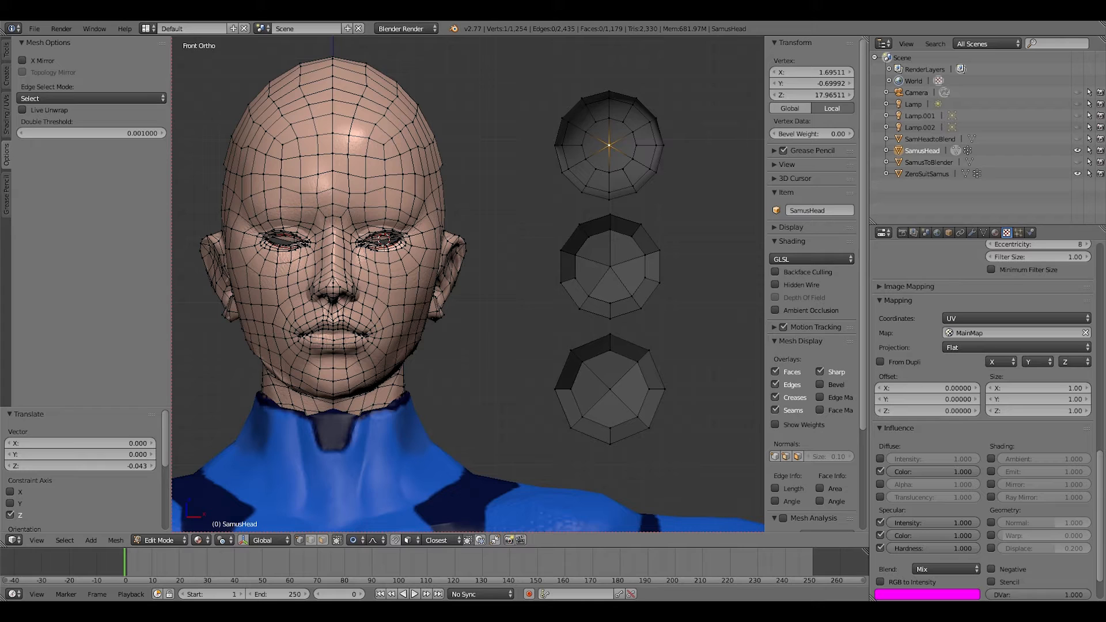
right_click(611, 267)
right_click(609, 146)
right_click(611, 389)
middle_drag(610, 390, 575, 406)
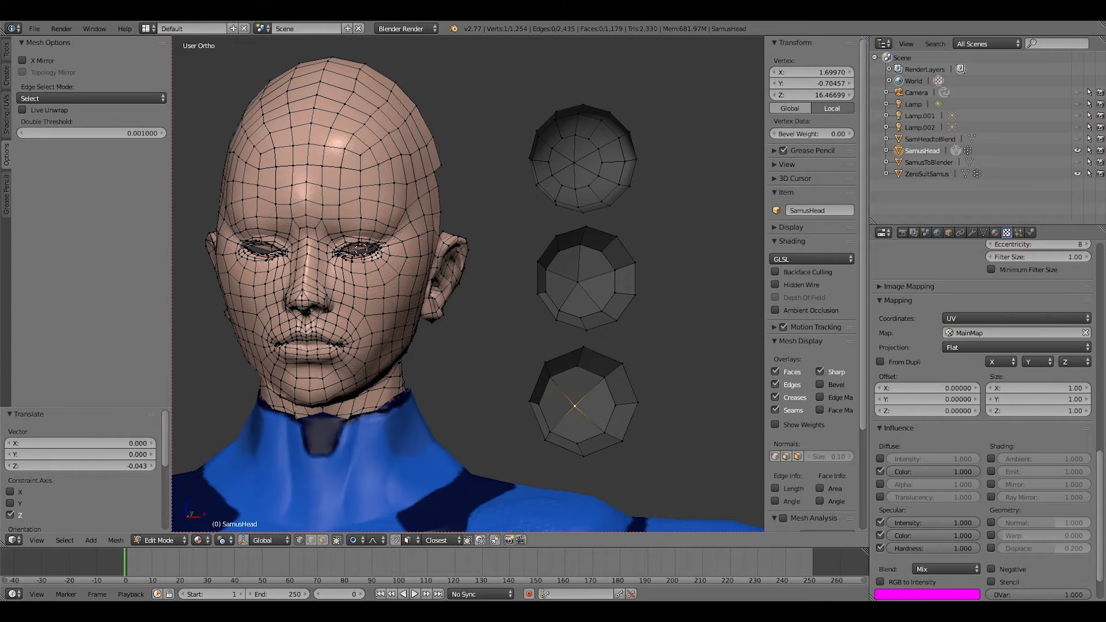
Select the three round meshes beside the head by growing the selection from their center vertices, and delete their edges.
right_click(574, 163)
shift+right_click(578, 282)
shift+right_click(575, 406)
key(KP_5)
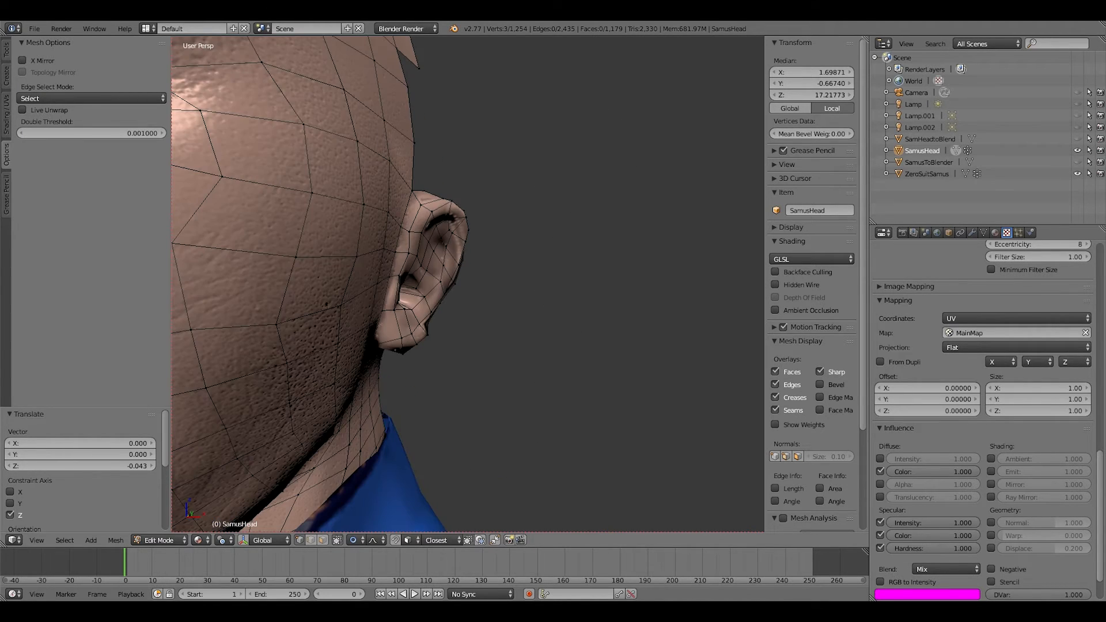
scroll(467, 284, down, 4)
scroll(468, 284, down, 4)
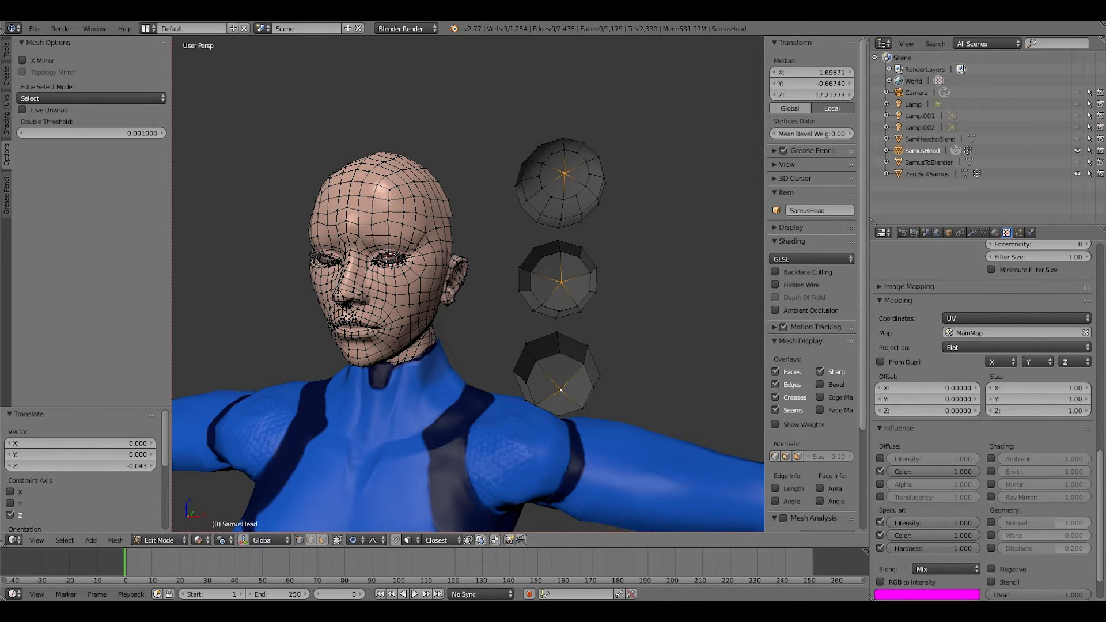
key(ctrl+KP_Add)
key(ctrl+KP_Add)
key(ctrl+KP_Add)
key(x)
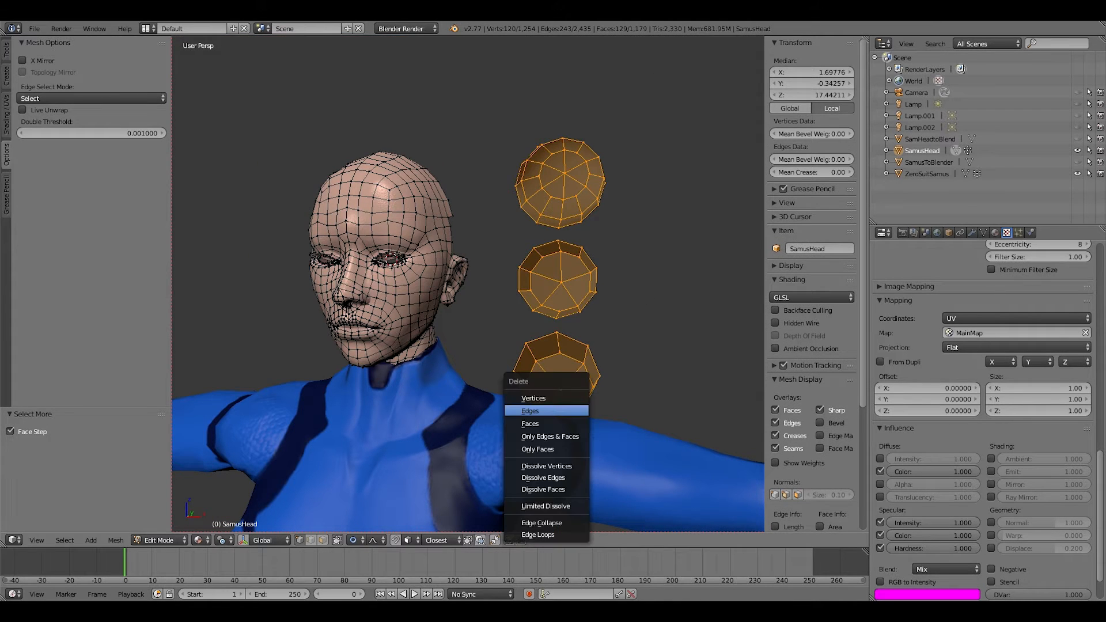
click(544, 412)
shift+middle_drag(544, 412, 558, 397)
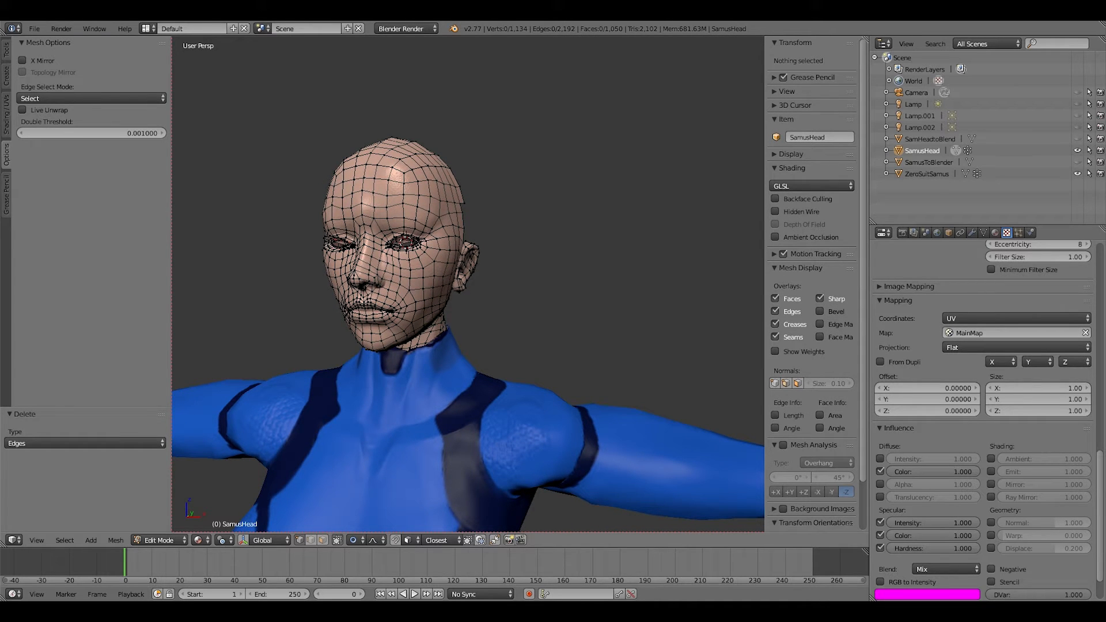
Start the Screencast Keys display in the 3D view.
scroll(813, 289, down, 3)
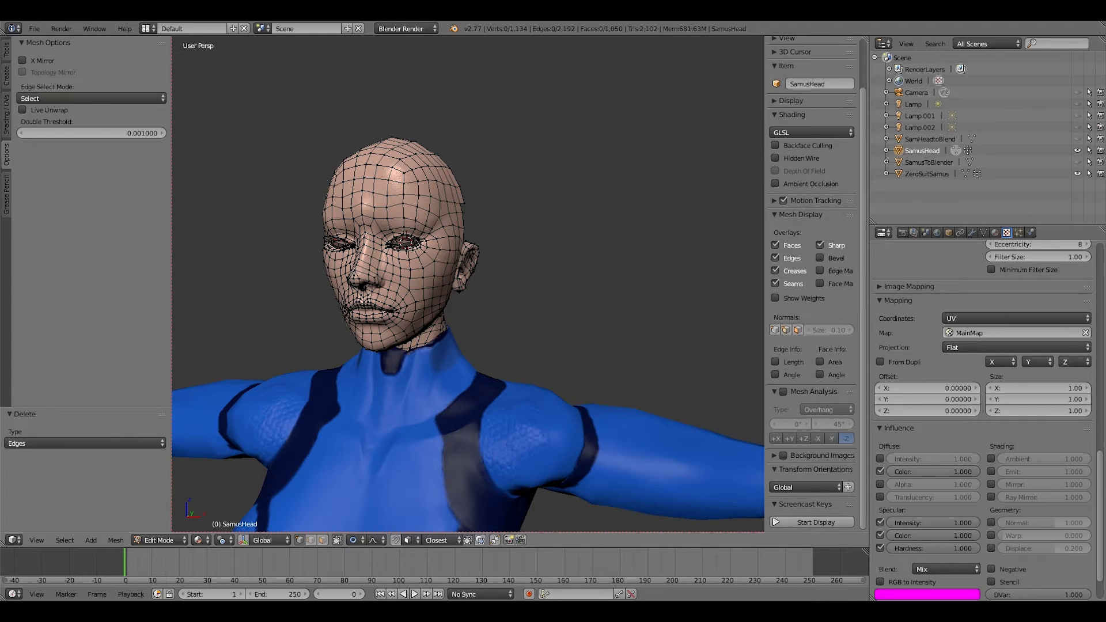
click(816, 522)
scroll(469, 283, down, 2)
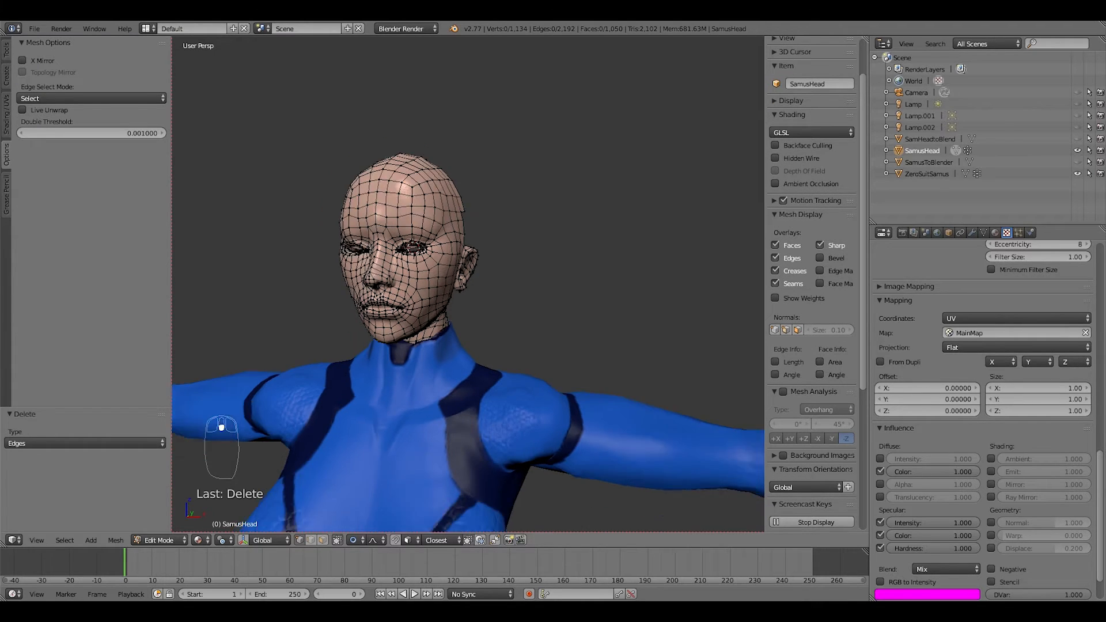
Add a UV sphere at the 3D cursor in the SamusHead mesh with 12 segments, 4 rings and size 1.000.
scroll(468, 284, up, 1)
middle_drag(469, 283, 438, 288)
key(shift+a)
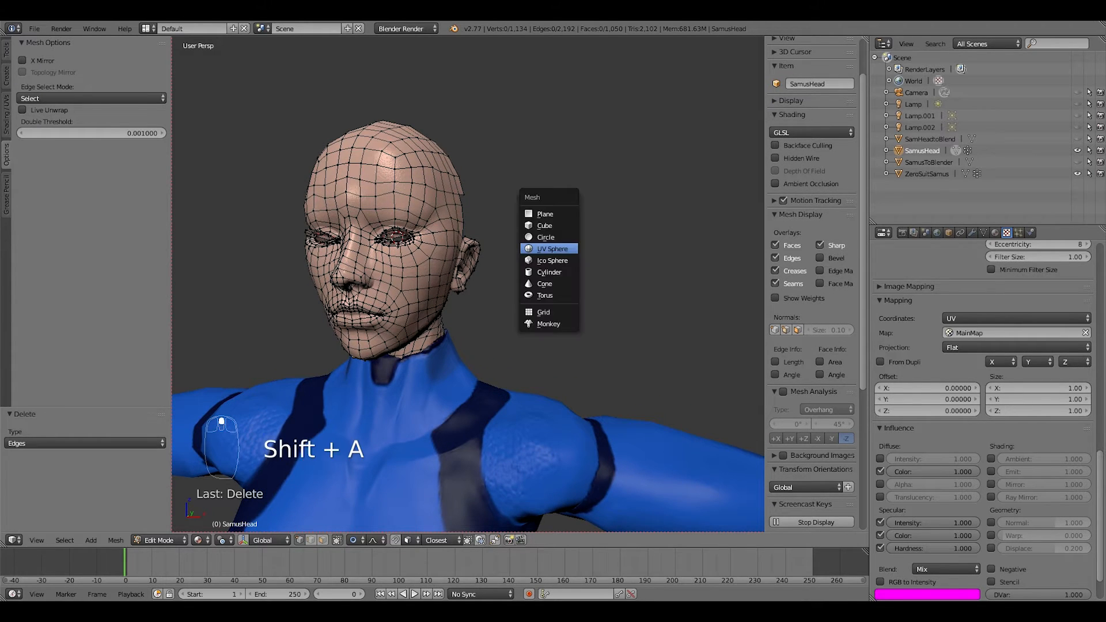
click(550, 249)
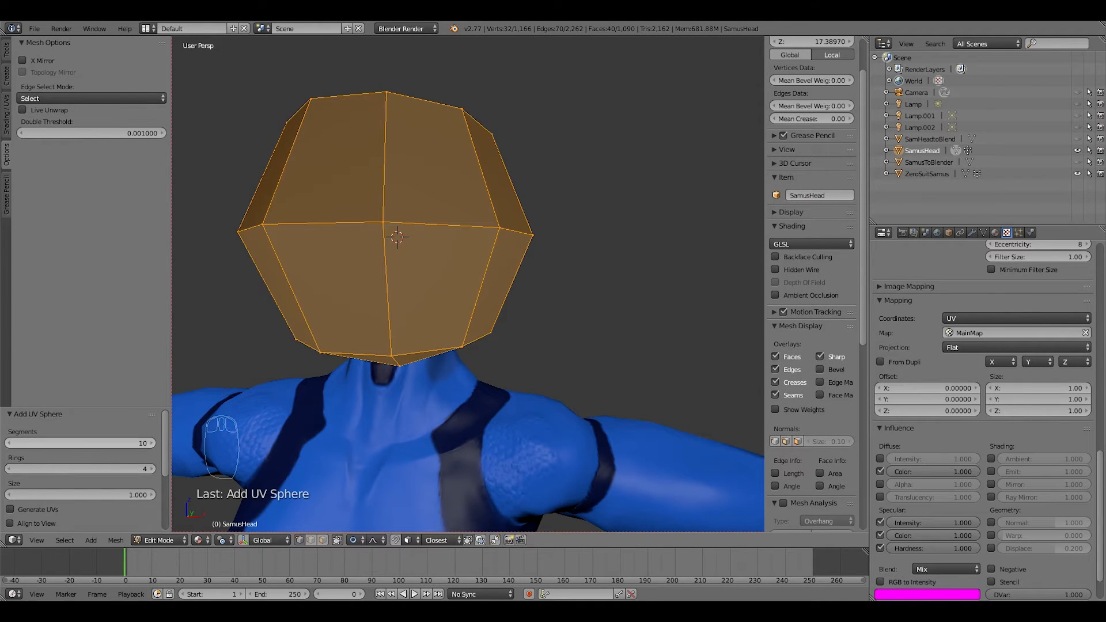
click(152, 443)
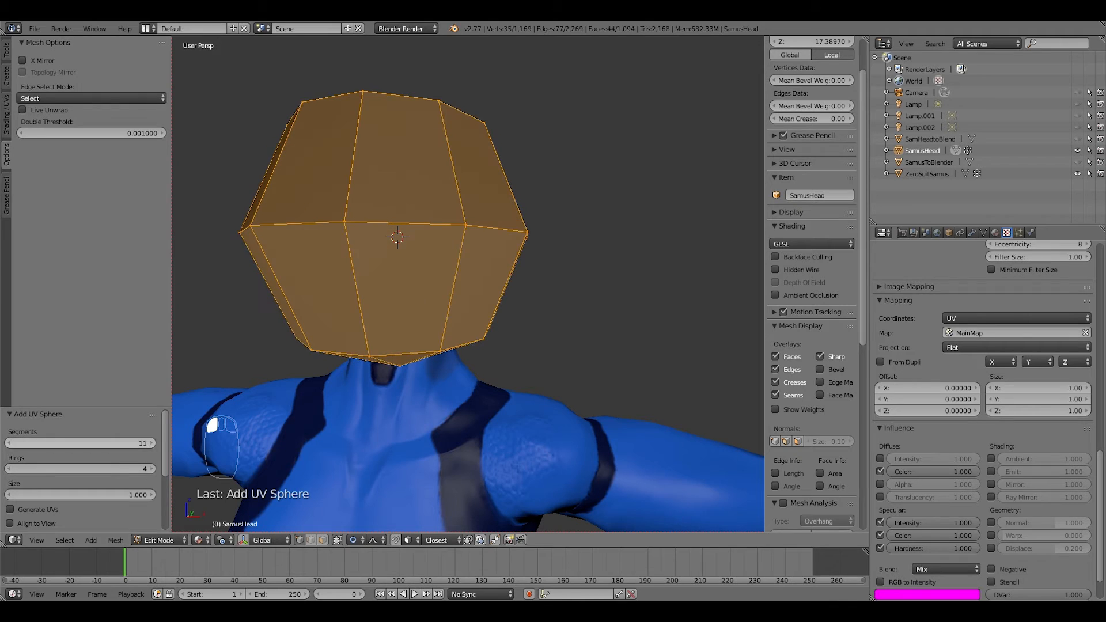
click(152, 443)
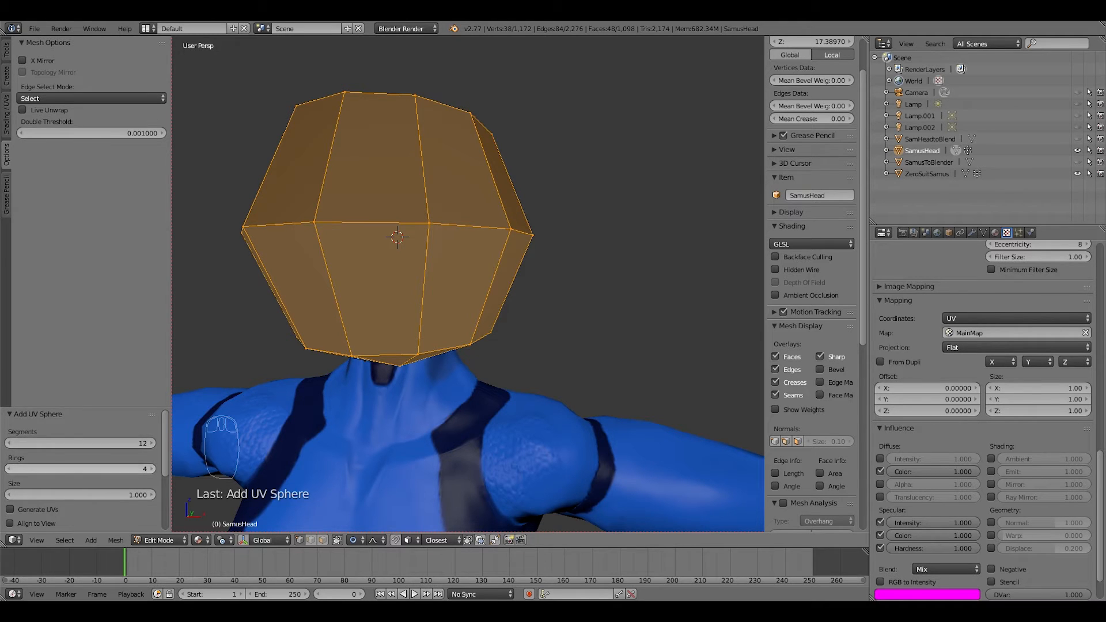
Set the new 12-segment UV sphere to 6 rings.
click(152, 469)
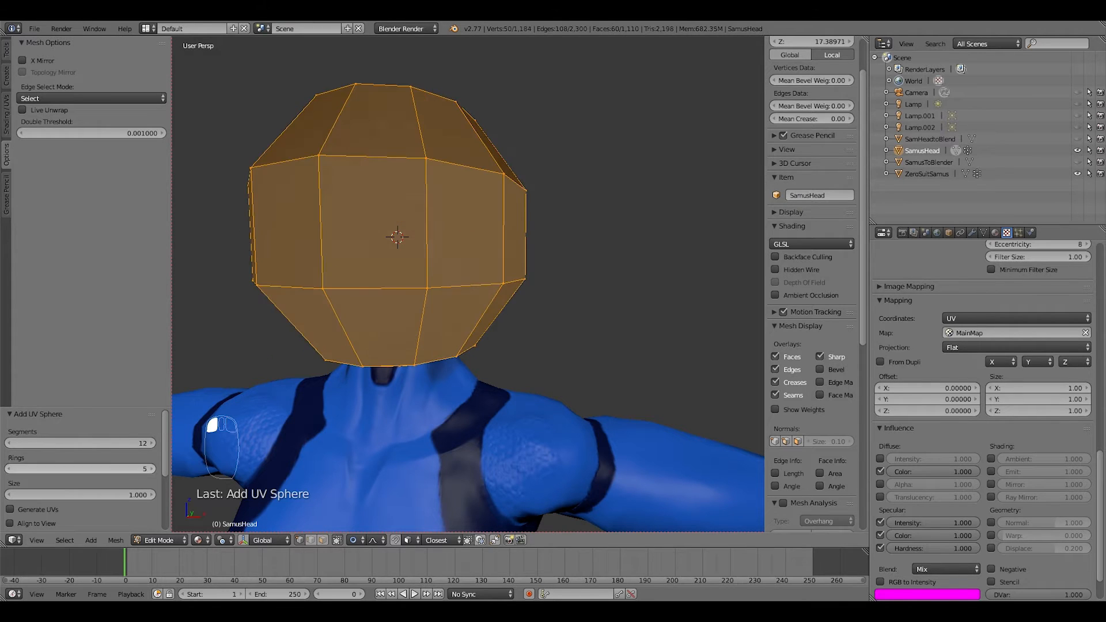
click(152, 469)
click(152, 469)
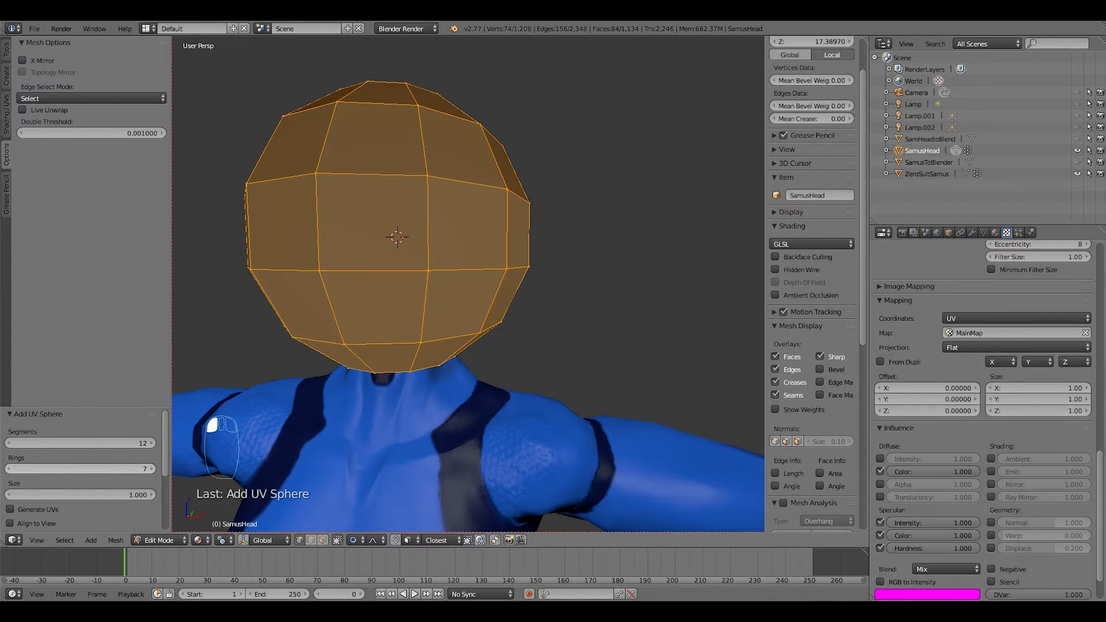
click(9, 469)
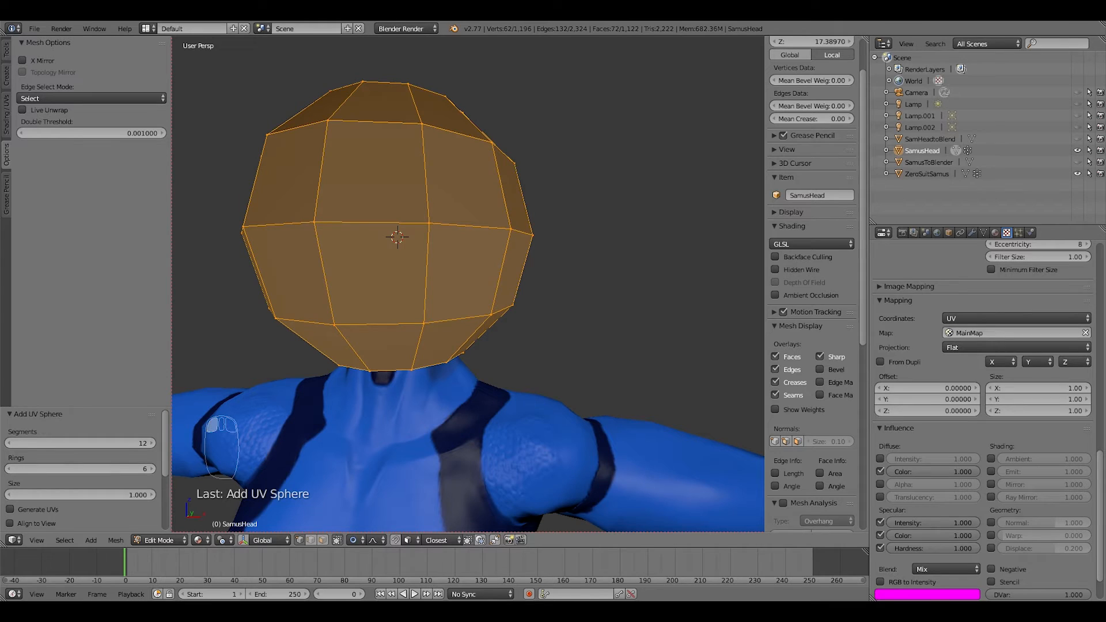
Rotate the sphere 90° about the X axis so that its pole faces the front.
key(r)
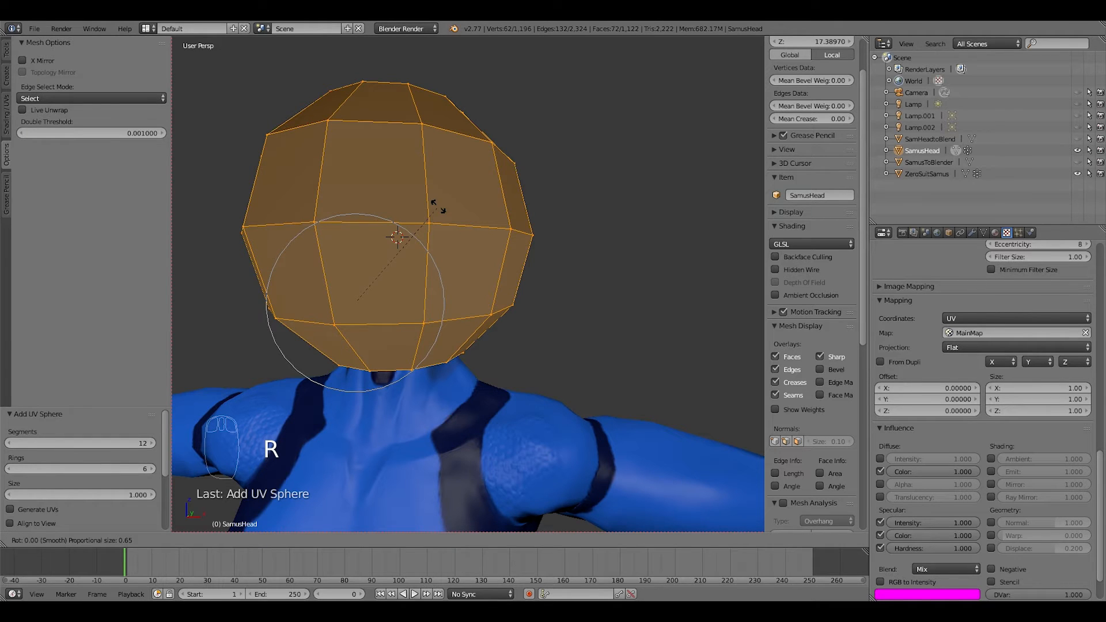
text(x90)
key(Return)
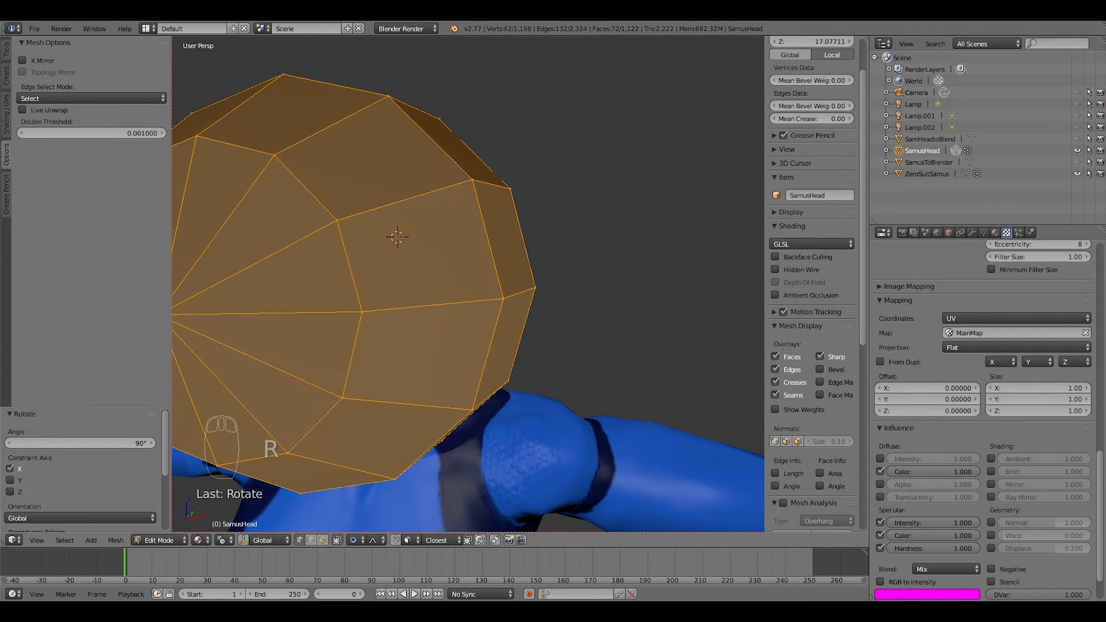
Move the sphere clear of the head in front orthographic view and scale it by about 0.73.
key(KP_1)
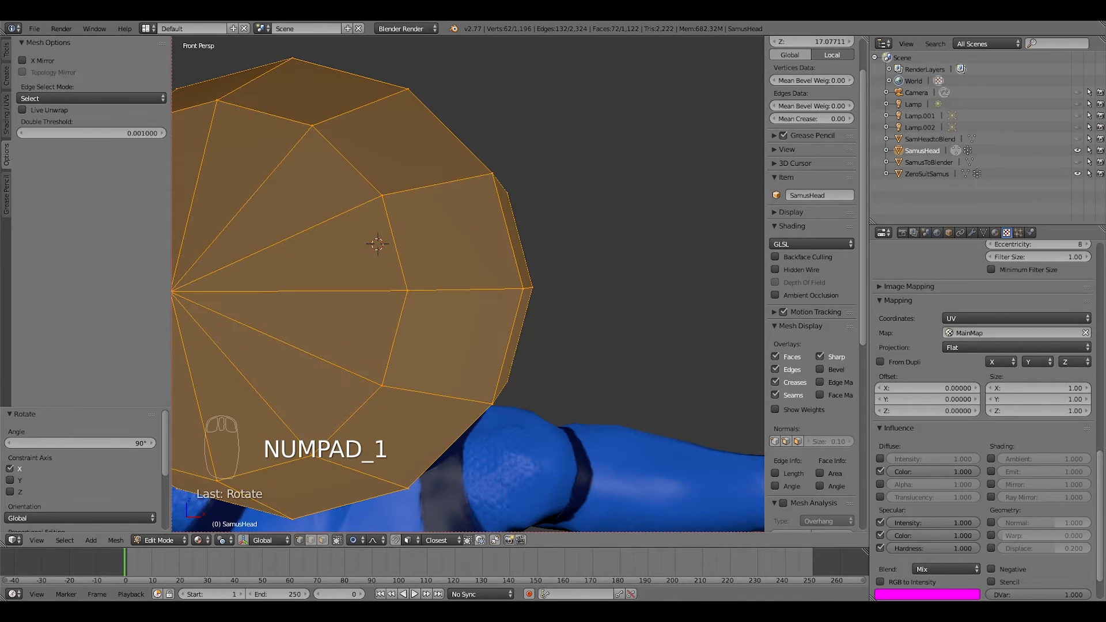
key(KP_5)
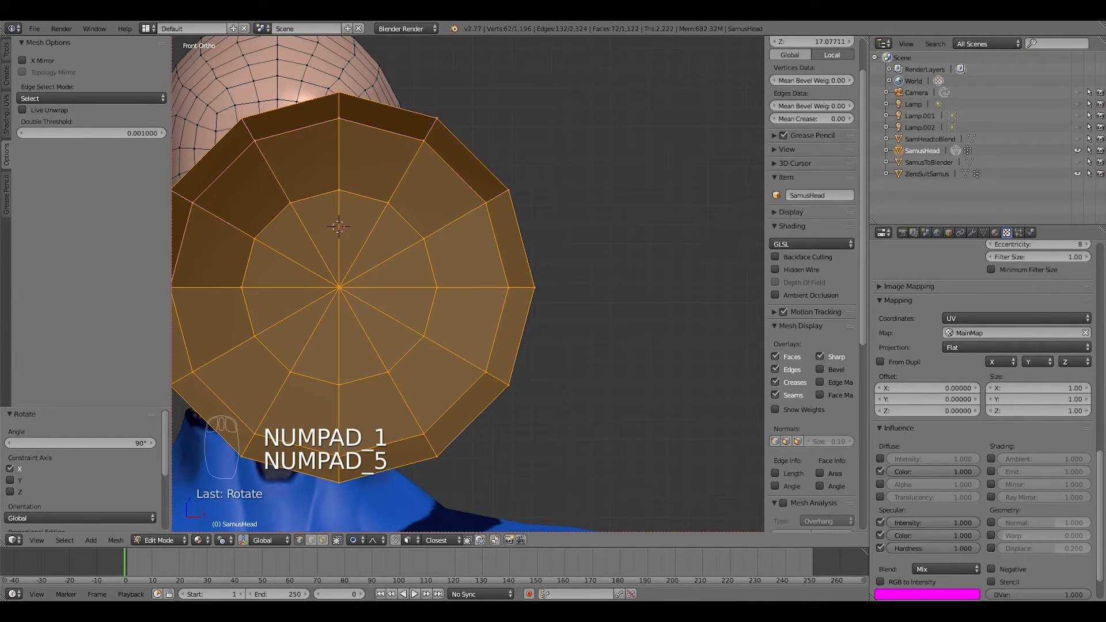
key(g)
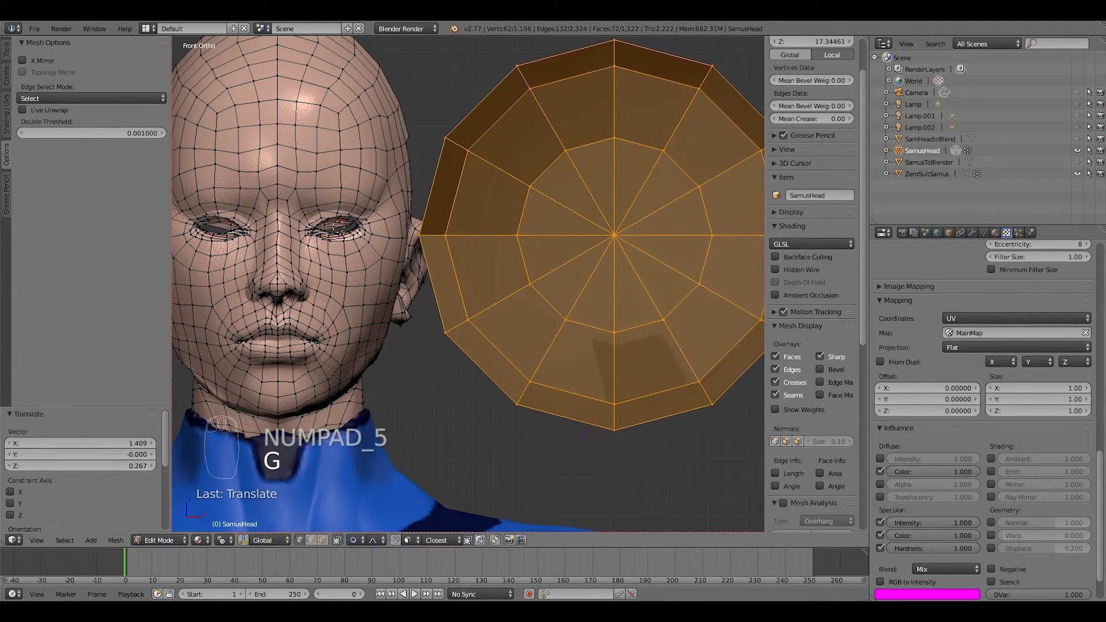
scroll(467, 282, up, 2)
key(g)
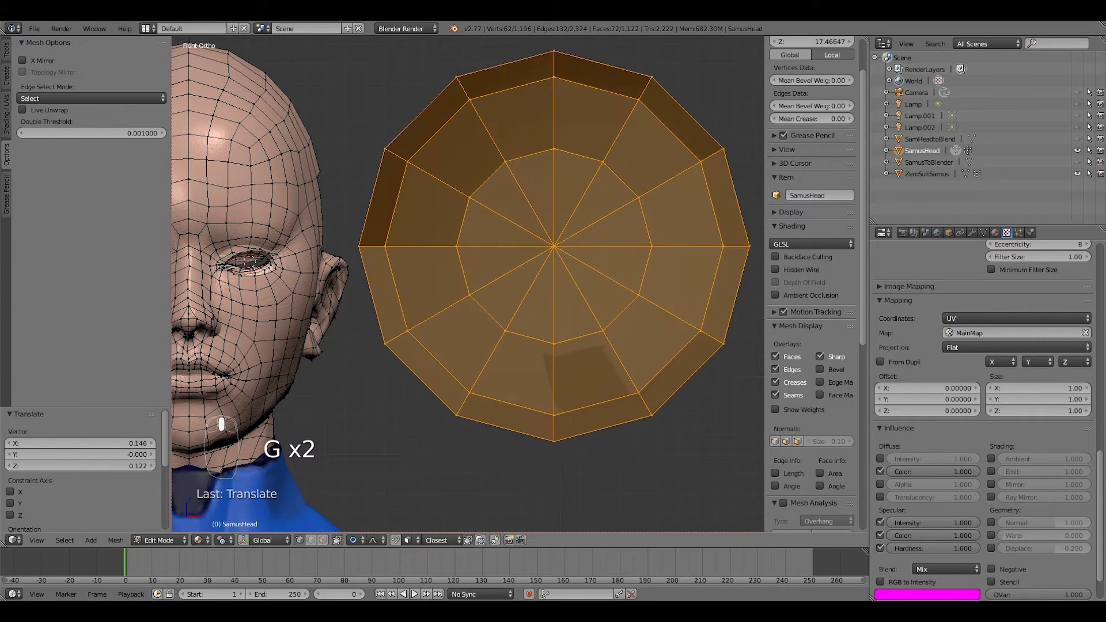
key(s)
click(545, 318)
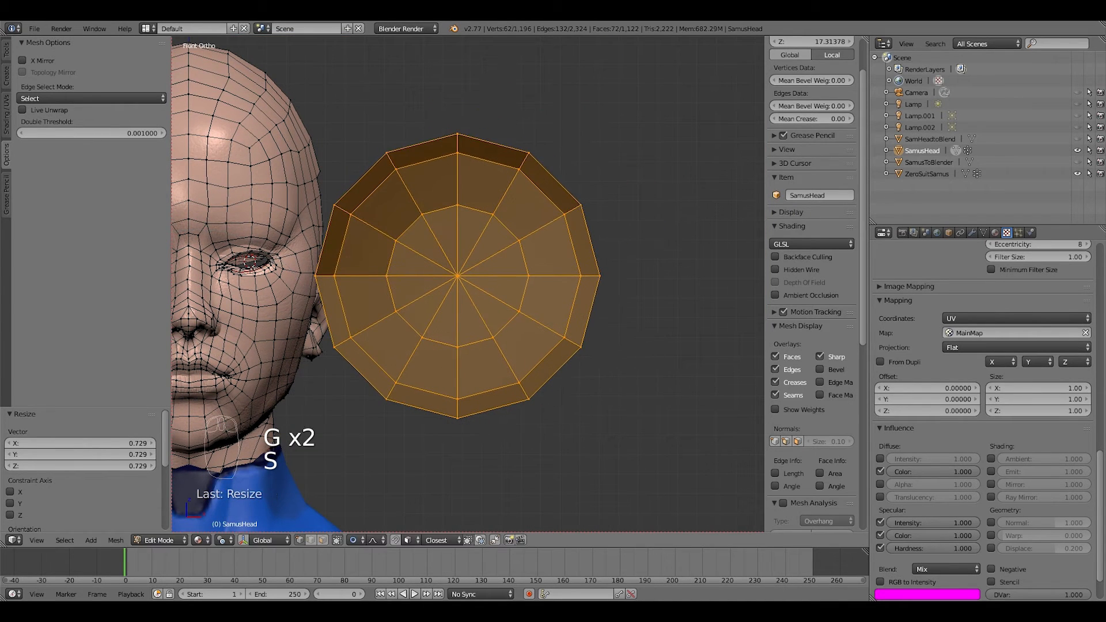
Change the pivot point to Median Point and scale the sphere down by a factor of 0.5.
click(225, 540)
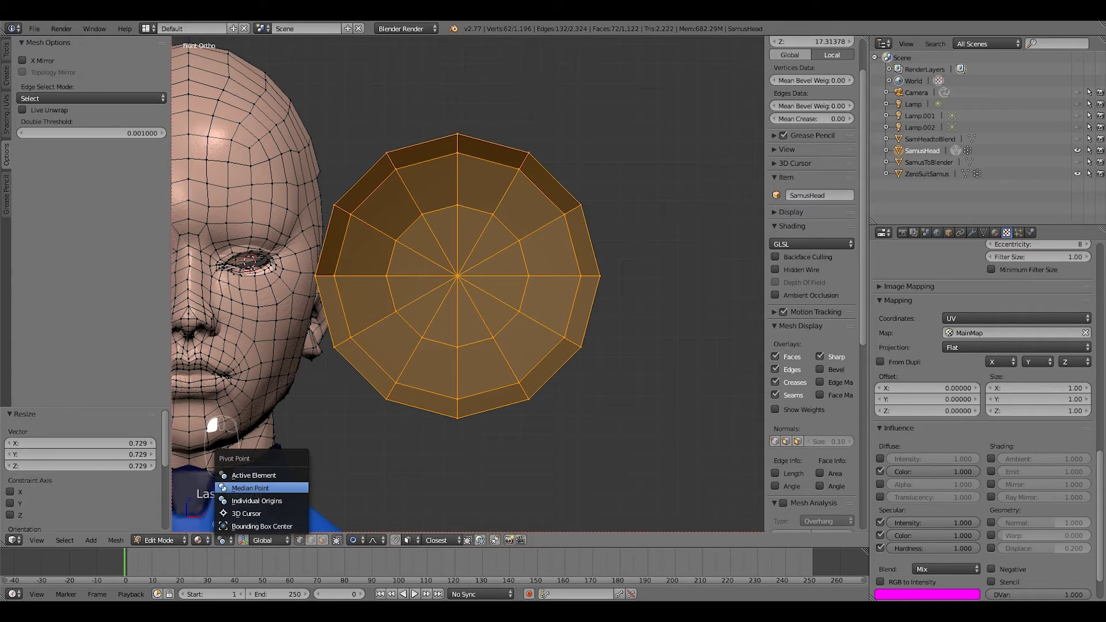
click(250, 488)
key(s)
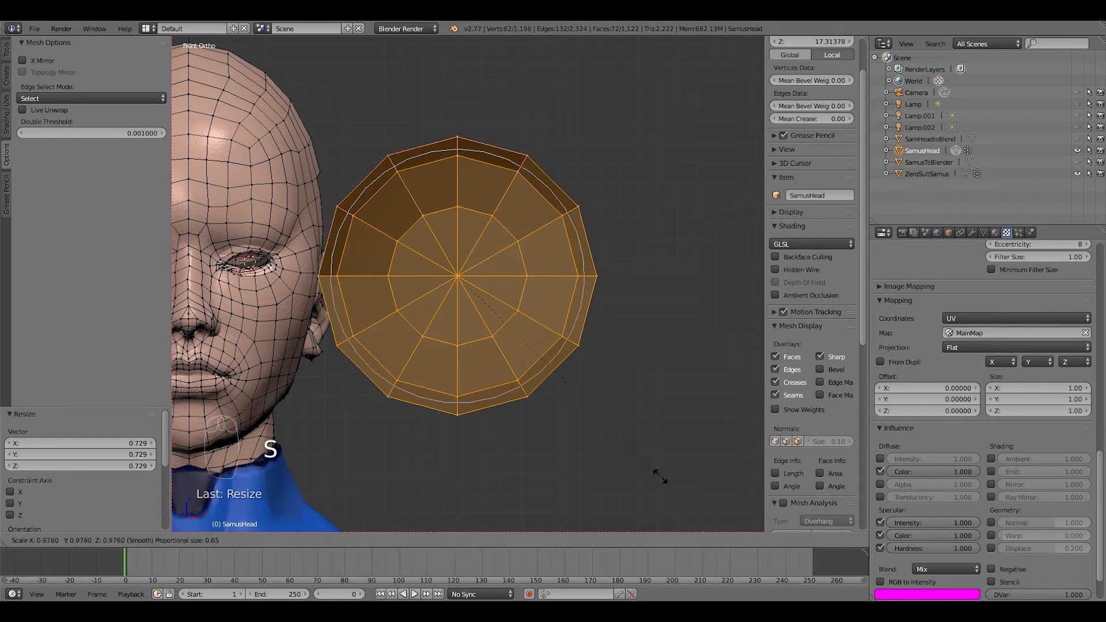
click(566, 374)
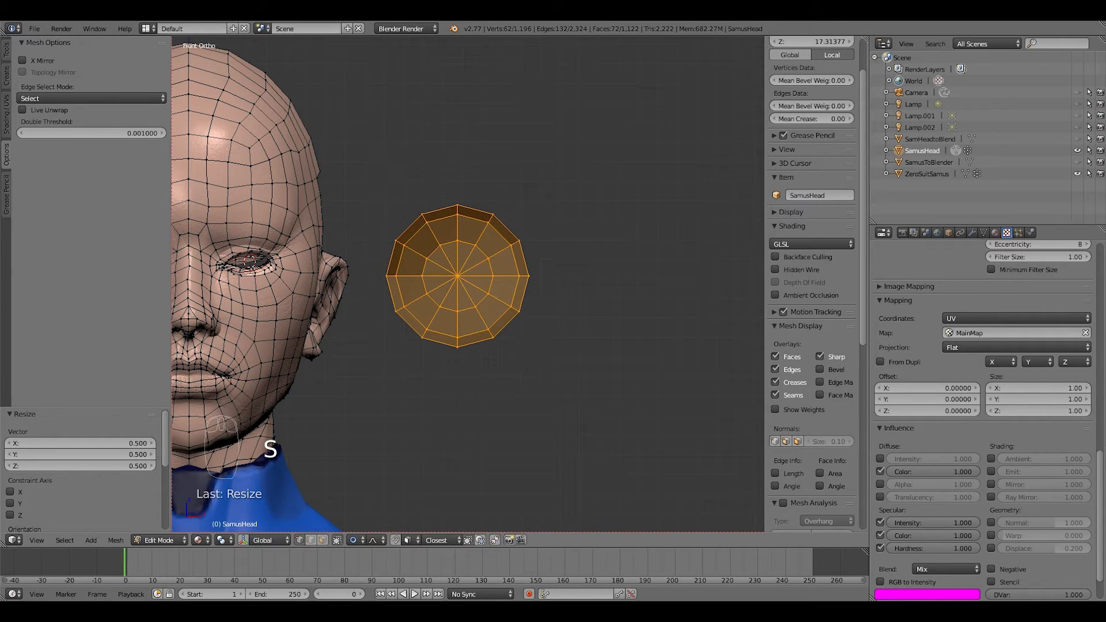
Delete every second spoke edge around the sphere's front pole, selecting the pole and six alternate vertices of the innermost ring.
scroll(468, 282, up, 3)
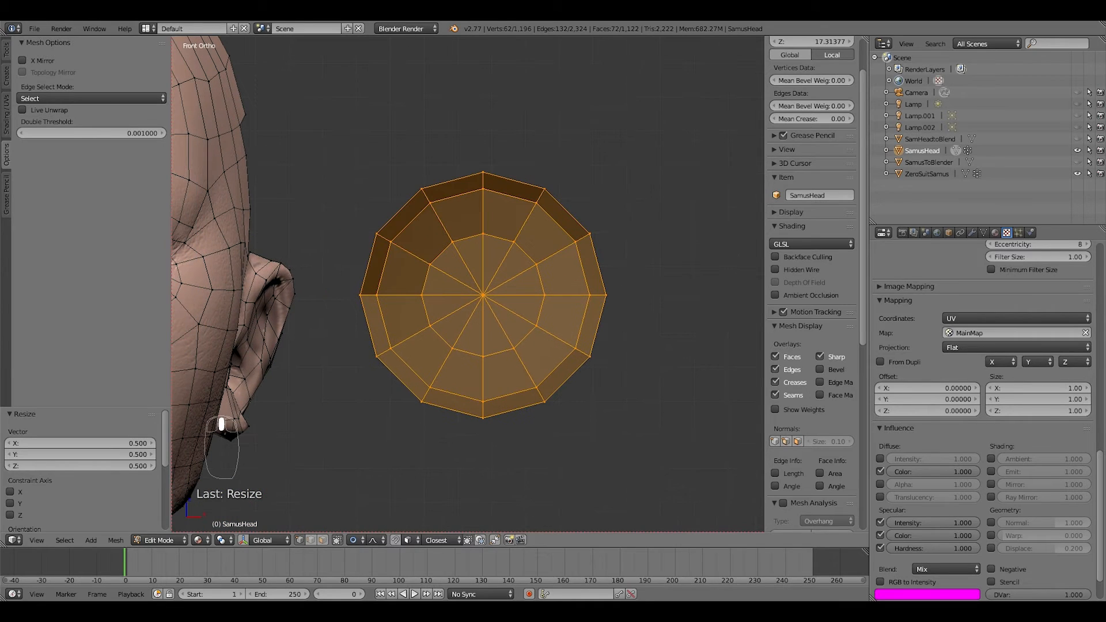
scroll(468, 282, up, 3)
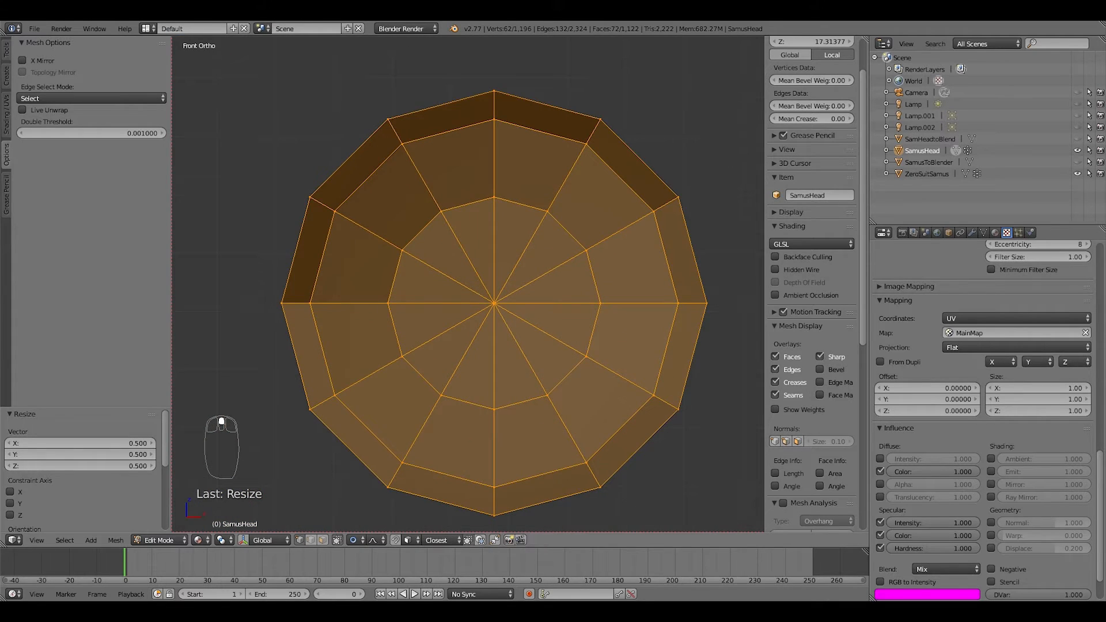
right_click(548, 212)
middle_drag(548, 211, 497, 219)
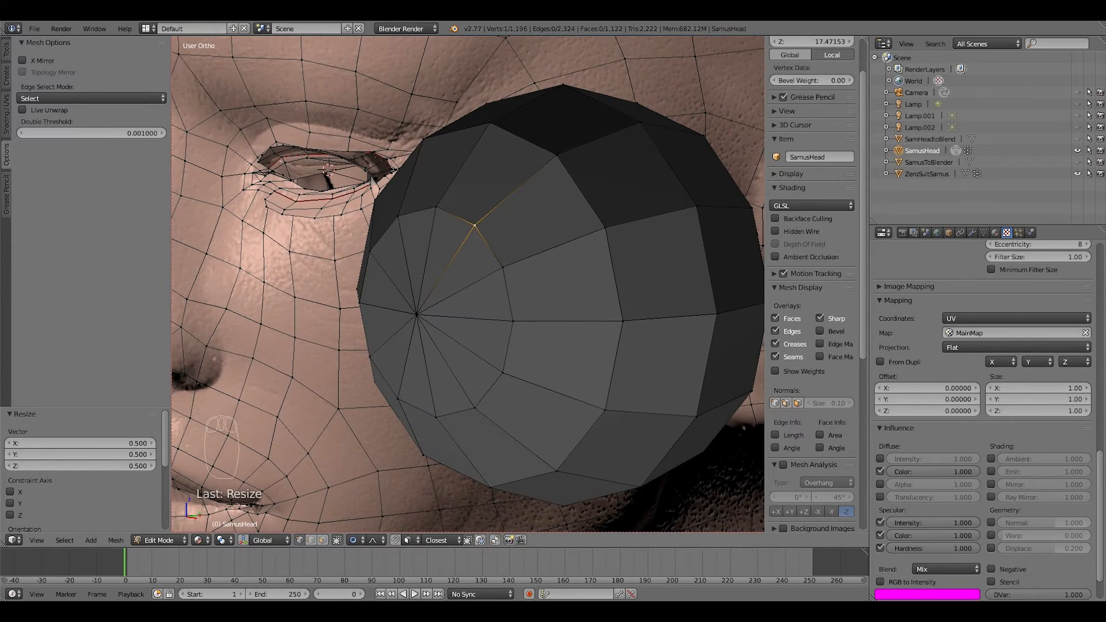
key(KP_1)
right_click(495, 303)
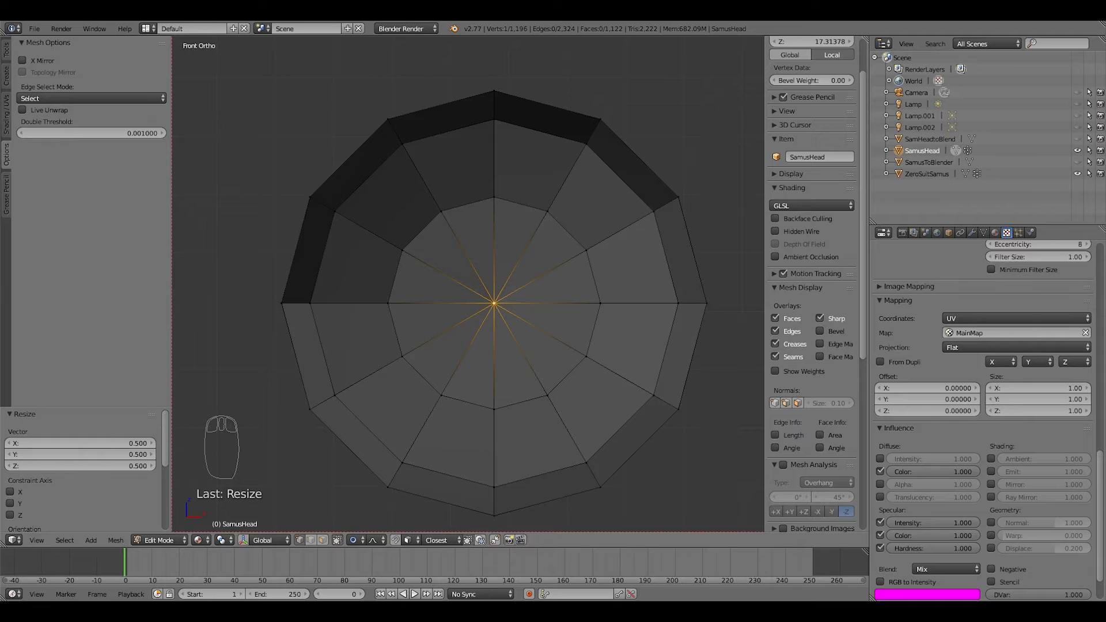
right_click(495, 303)
shift+right_click(547, 212)
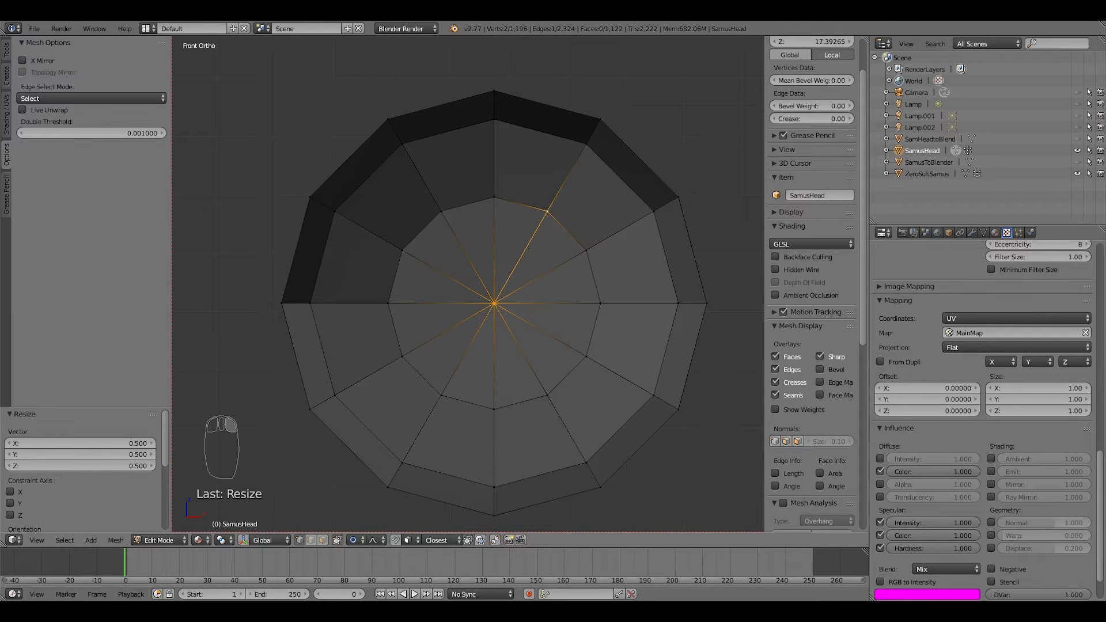
shift+right_click(600, 303)
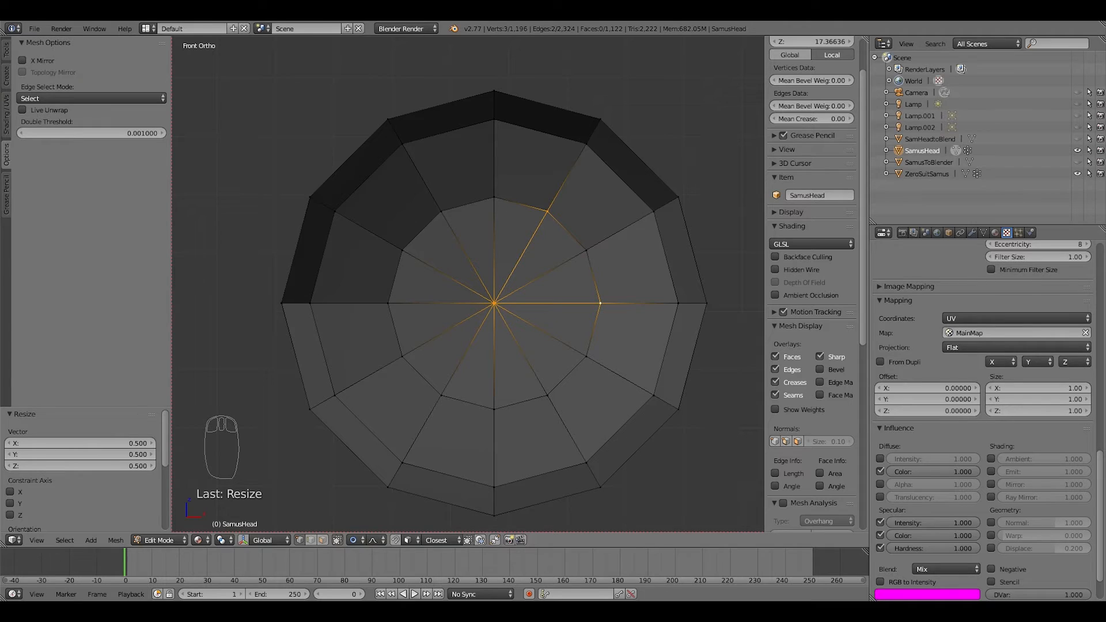
shift+right_click(547, 397)
shift+right_click(440, 396)
shift+right_click(389, 303)
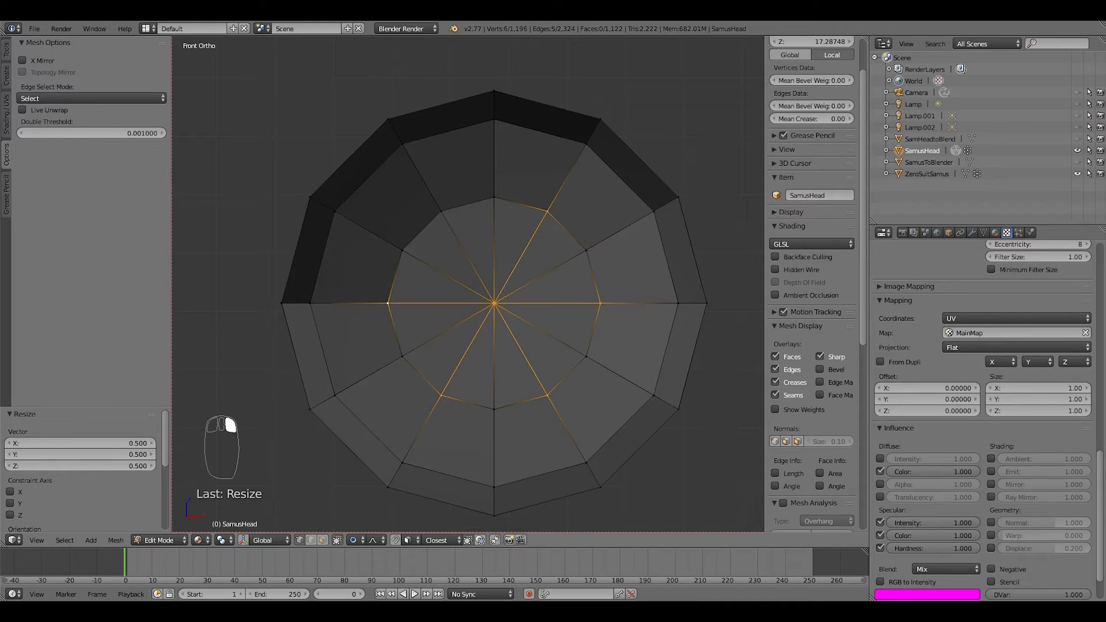
shift+right_click(441, 212)
key(Delete)
click(490, 306)
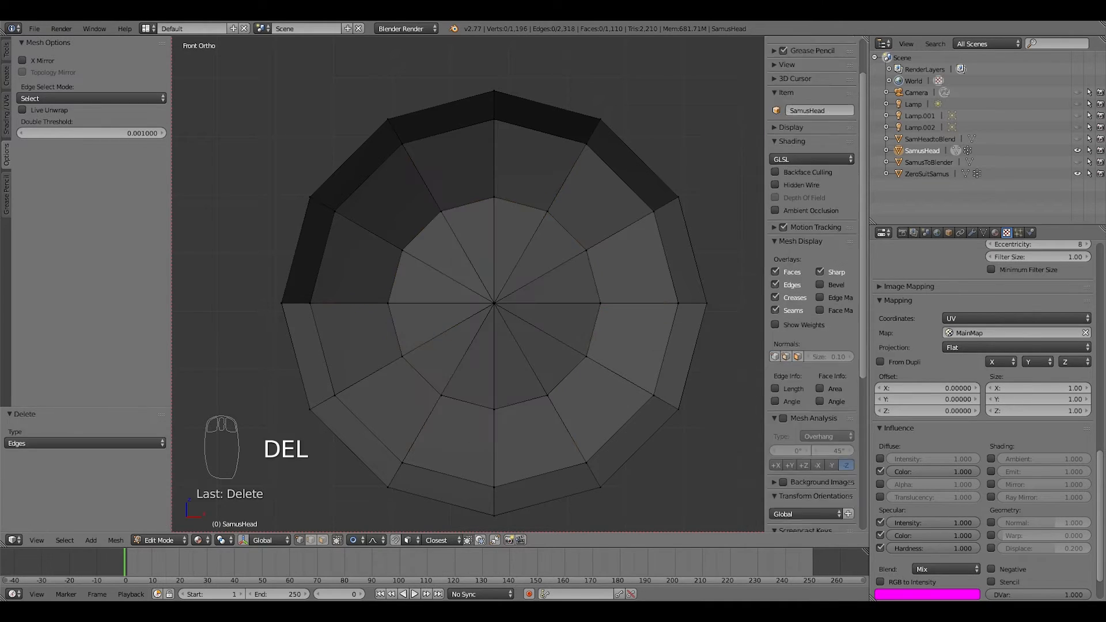
Fill the upper-right and right gaps around the front pole with four-sided faces, each using the pole and three ring vertices.
middle_drag(490, 306, 521, 331)
right_click(521, 331)
shift+right_click(514, 221)
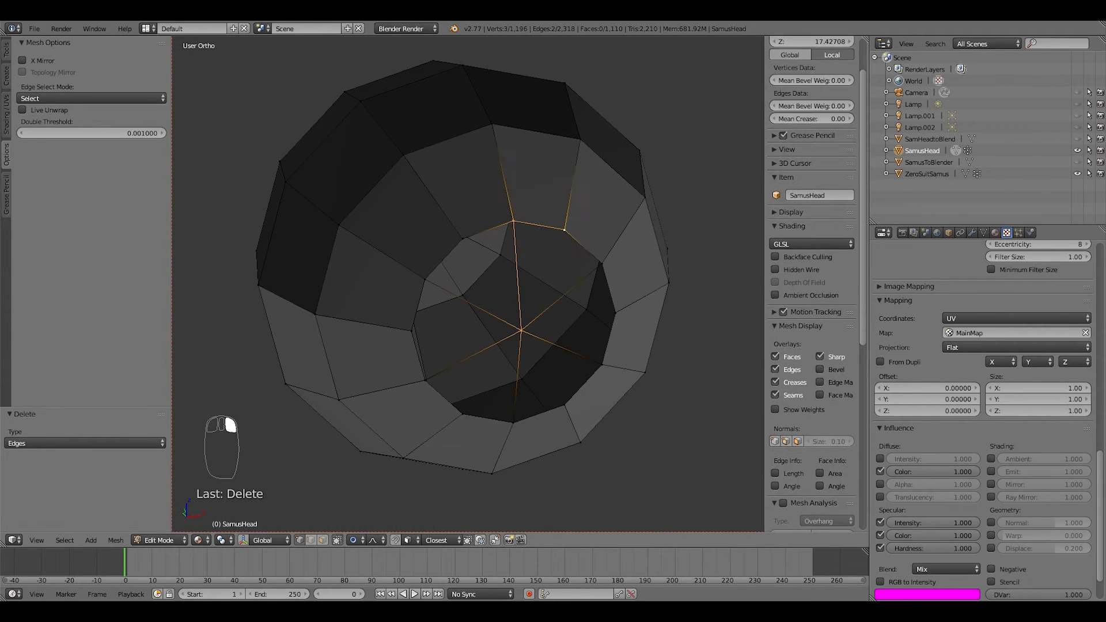
shift+right_click(565, 230)
shift+right_click(602, 263)
key(f)
right_click(603, 264)
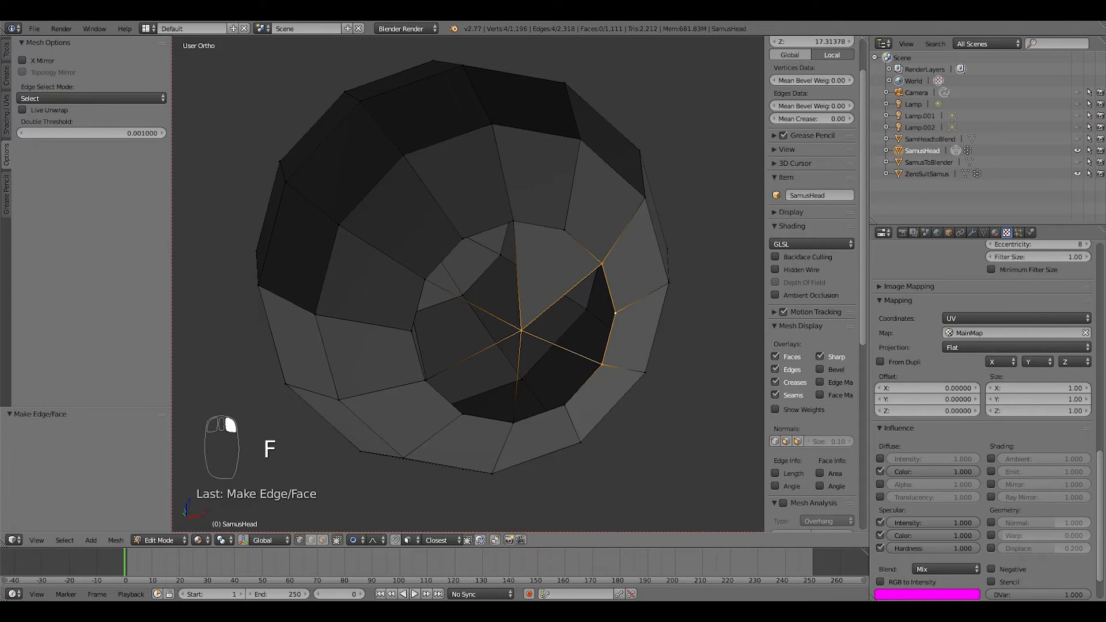
key(f)
Fill the lower-right and lower-left gaps around the front pole with four-sided faces.
right_click(602, 364)
shift+right_click(565, 405)
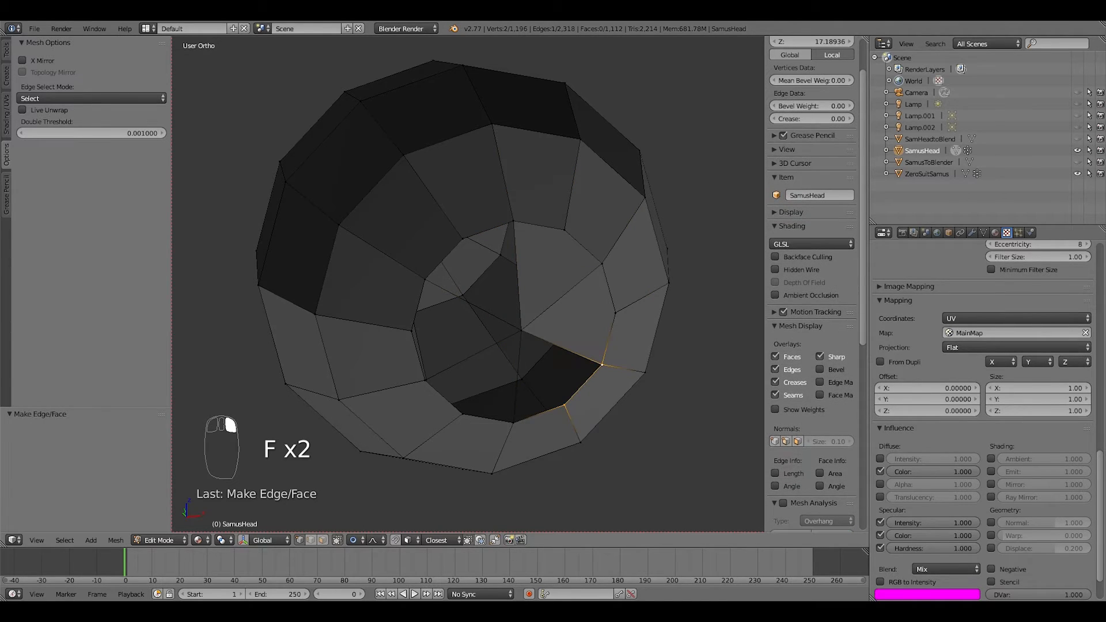
shift+right_click(521, 330)
key(f)
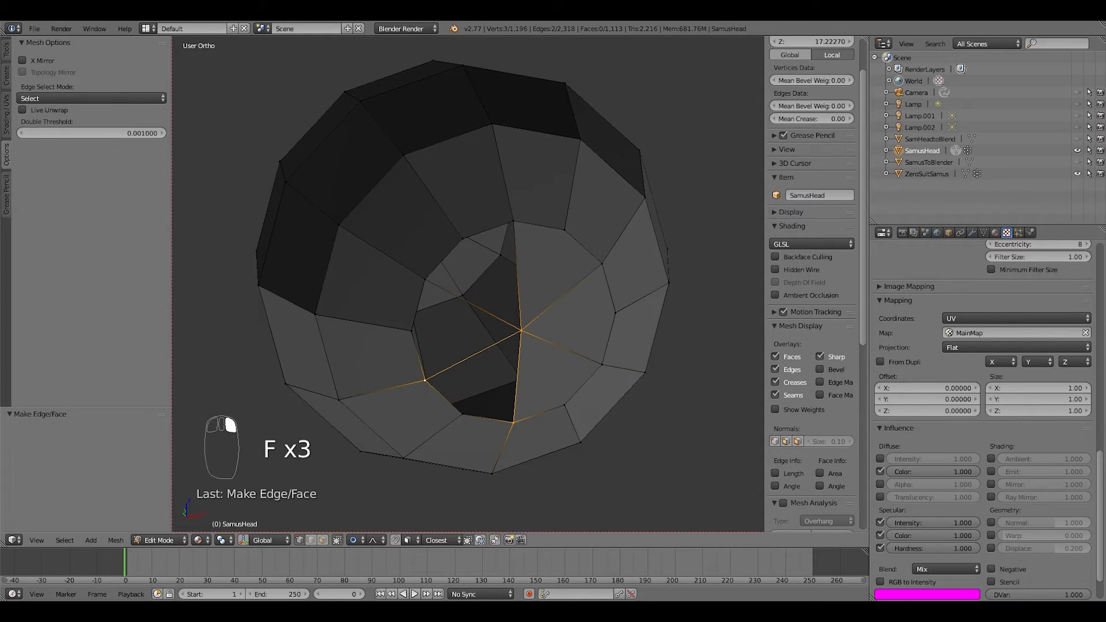
key(f)
Fill the left gap around the front pole with a four-sided face.
middle_drag(462, 414, 470, 414)
scroll(471, 413, up, 1)
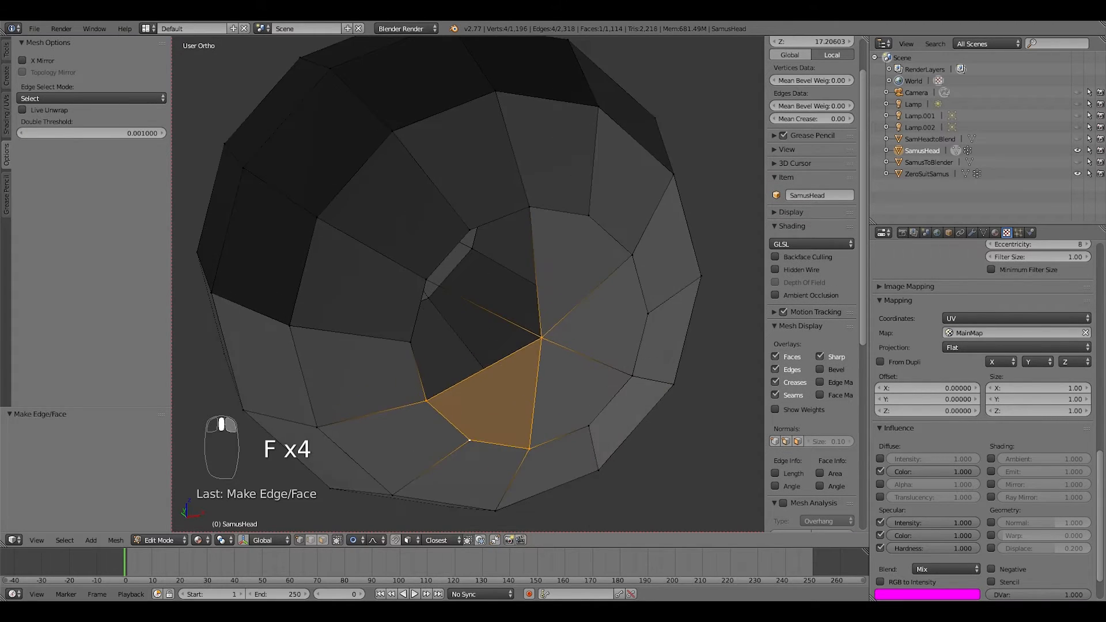
right_click(427, 400)
shift+right_click(411, 342)
shift+right_click(426, 280)
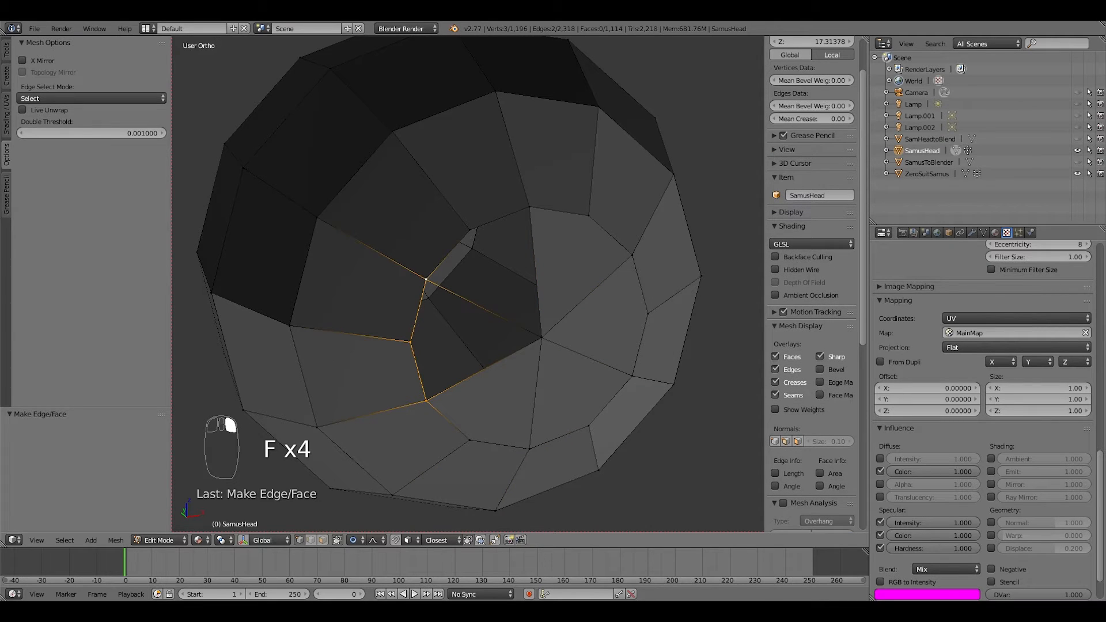
shift+right_click(541, 337)
key(f)
Close the remaining upper-left gap at the front pole with a four-sided face.
right_click(542, 337)
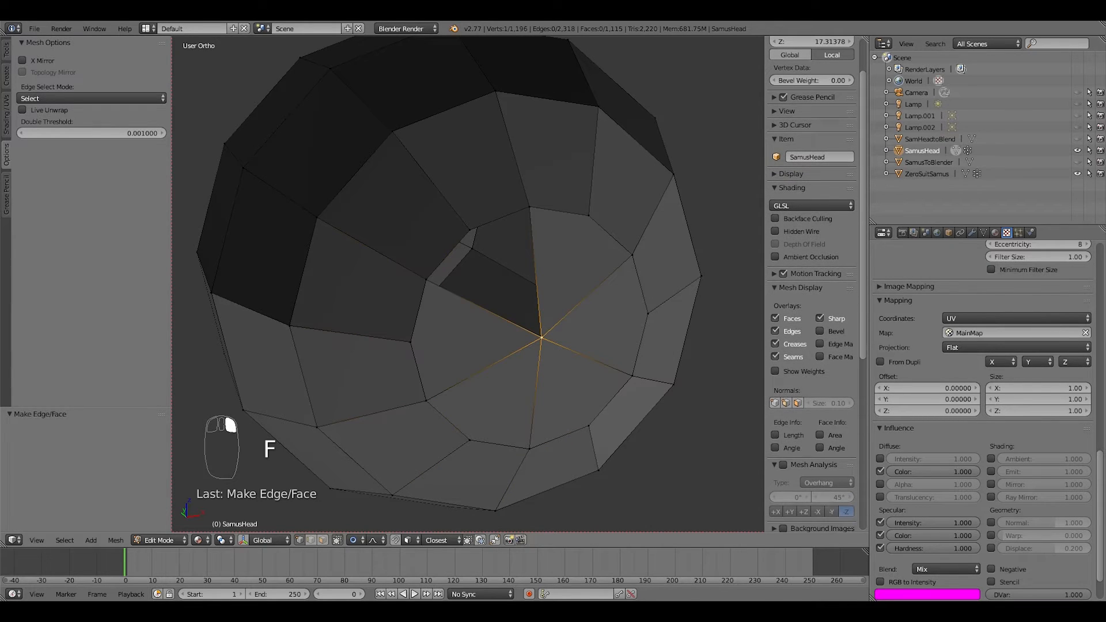
shift+right_click(529, 207)
shift+right_click(470, 229)
shift+right_click(427, 280)
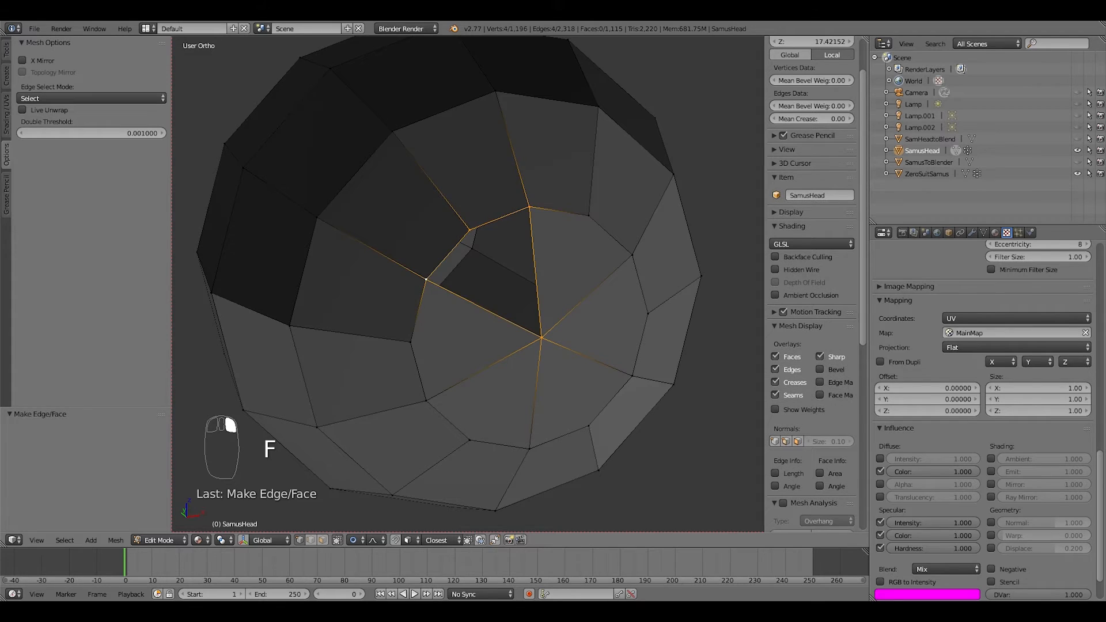
key(f)
Select the eyeball's rear pole, grow the selection by one ring of vertices, and delete these vertices to open the back.
middle_drag(426, 280, 403, 271)
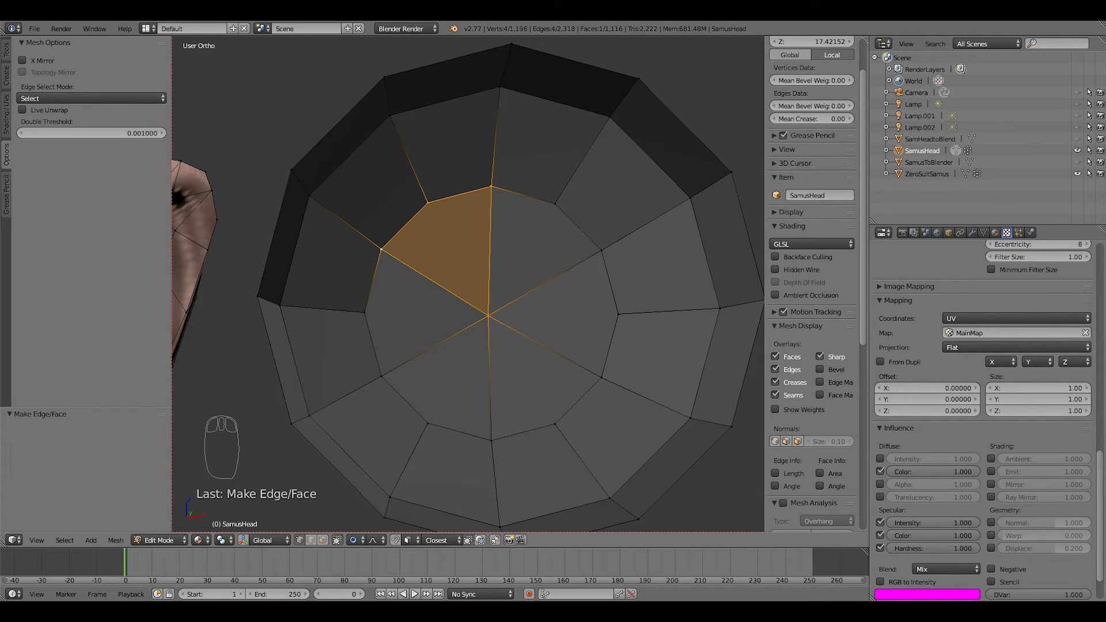
scroll(467, 283, down, 2)
middle_drag(468, 282, 270, 277)
right_click(553, 319)
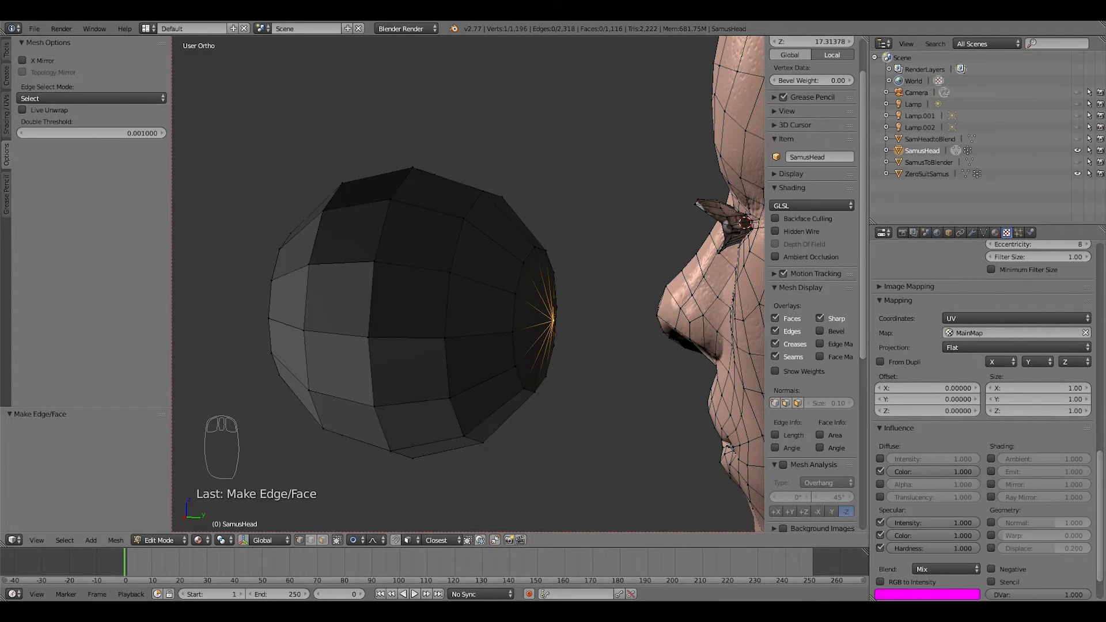
key(ctrl+KP_Add)
key(ctrl+KP_Add)
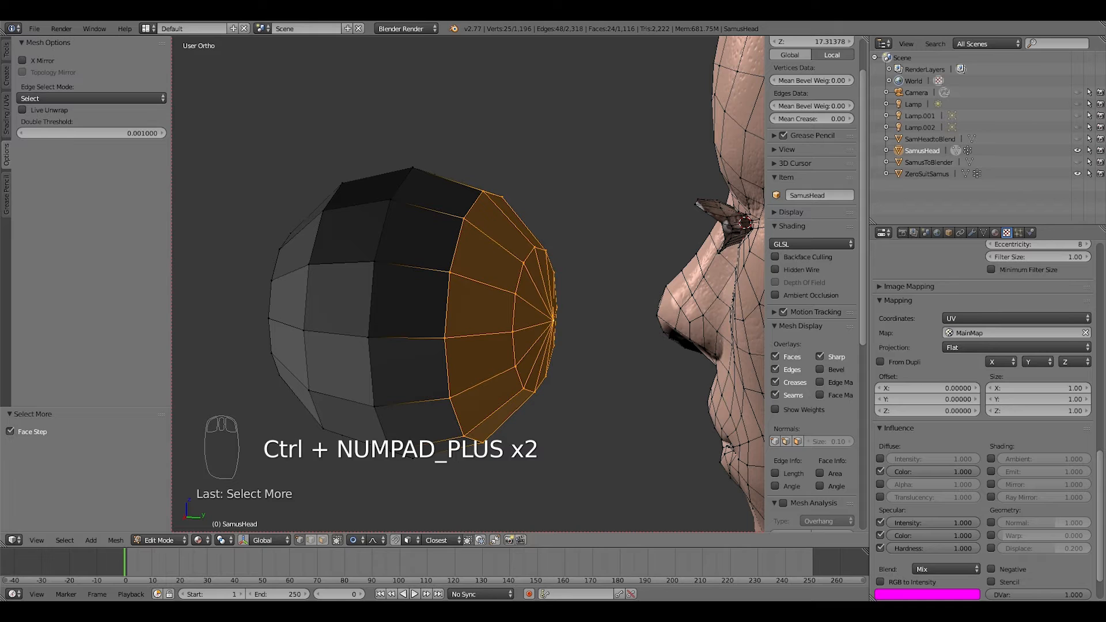
key(ctrl+KP_Subtract)
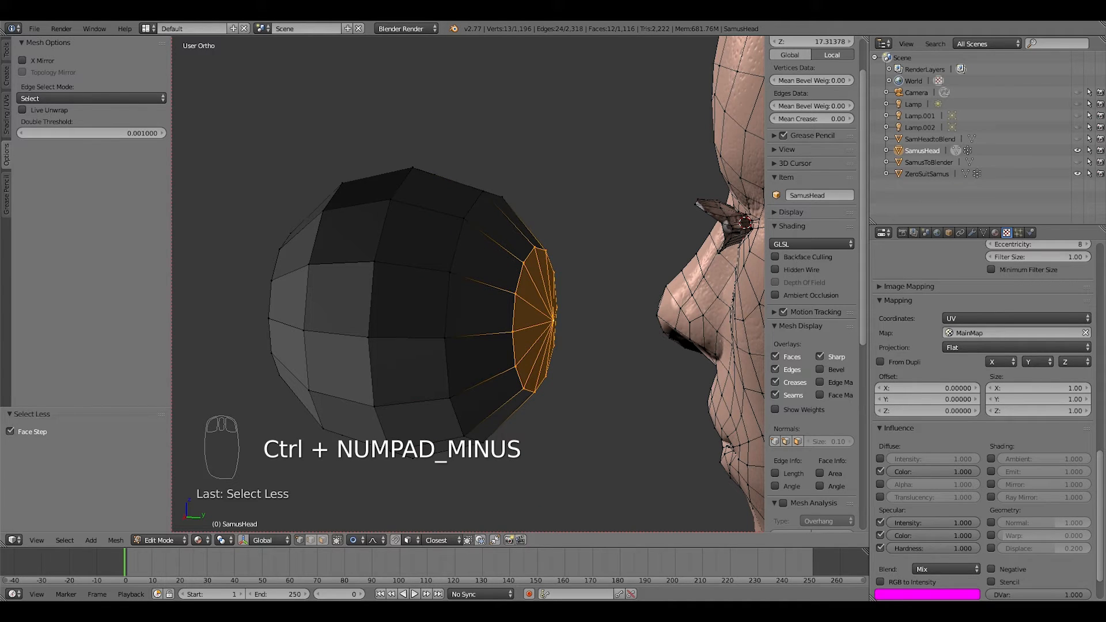
right_click(553, 318)
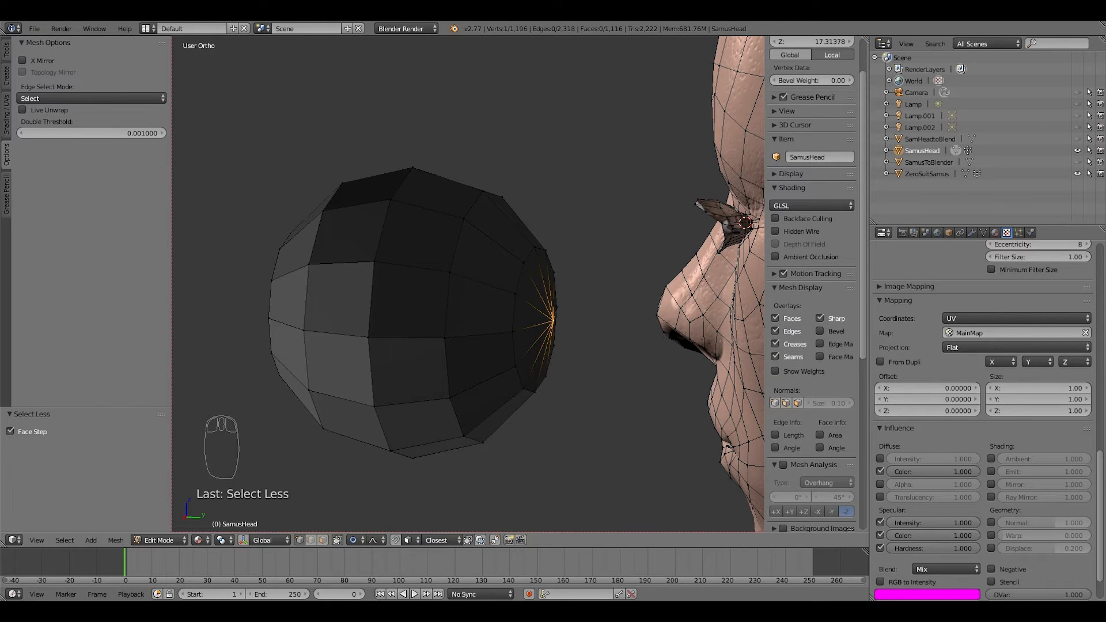
key(ctrl+KP_Add)
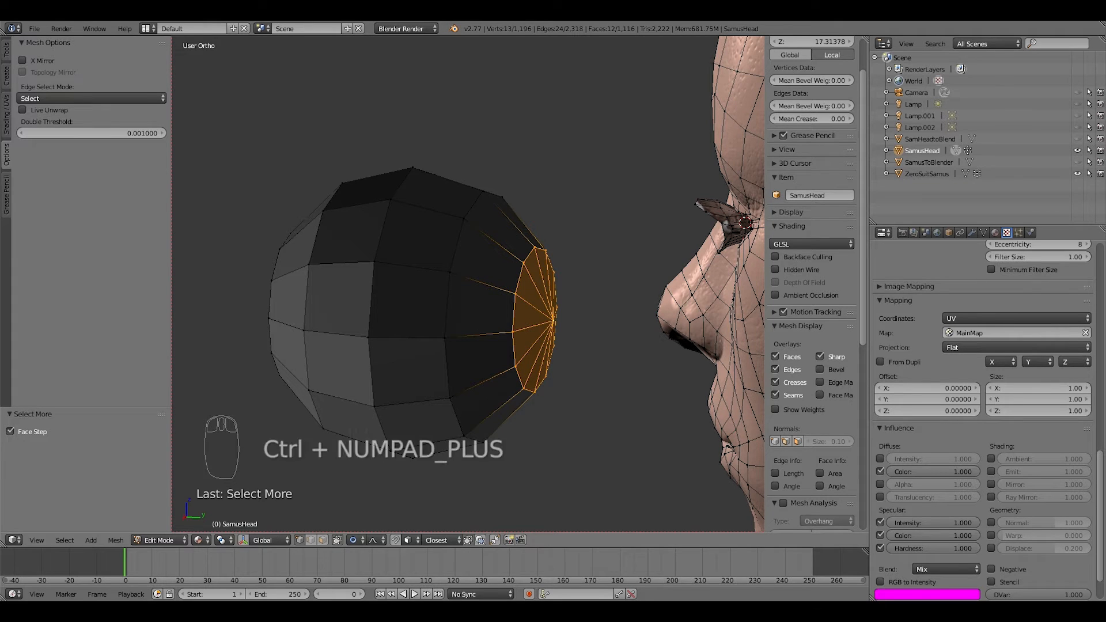
key(Delete)
click(531, 250)
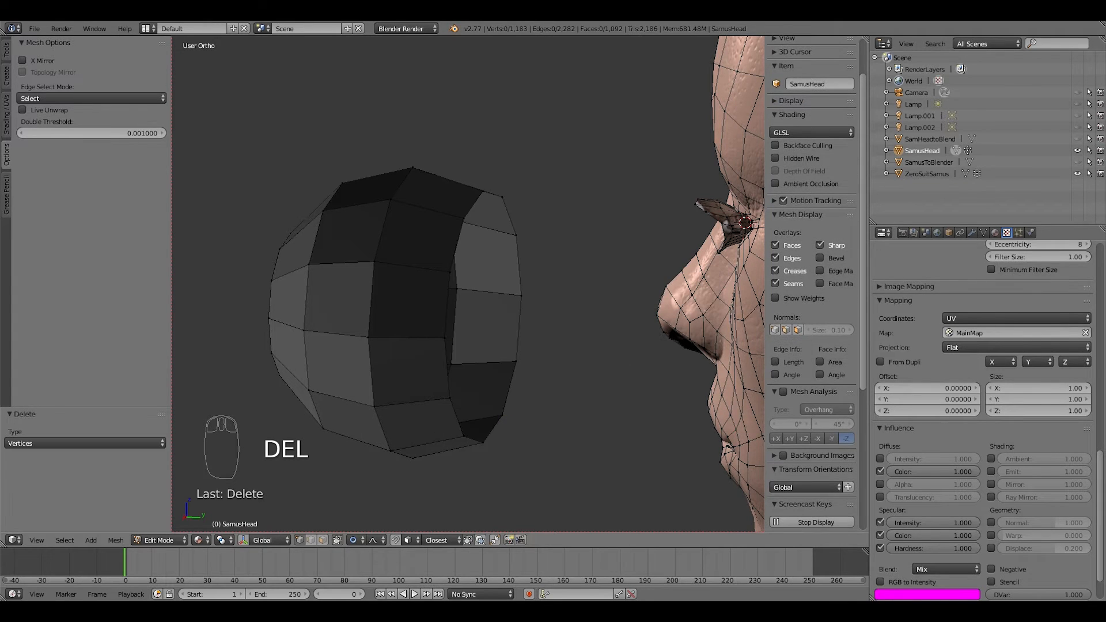
Apply smooth shading to the SamusHead object in Object Mode, and return to Edit Mode.
middle_drag(530, 250, 346, 252)
key(Tab)
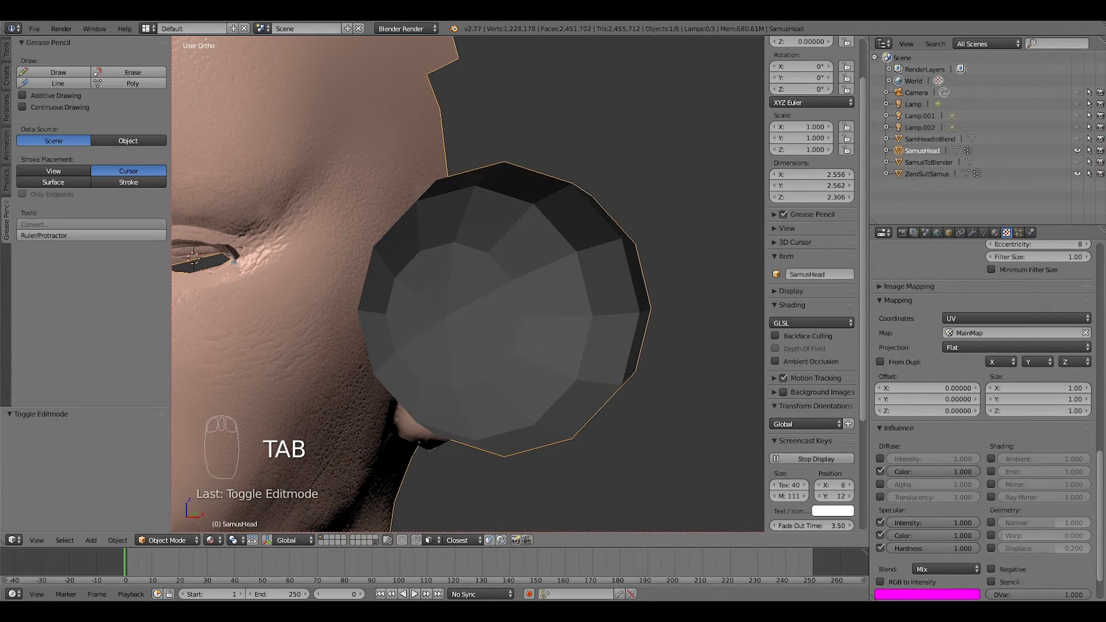
click(7, 50)
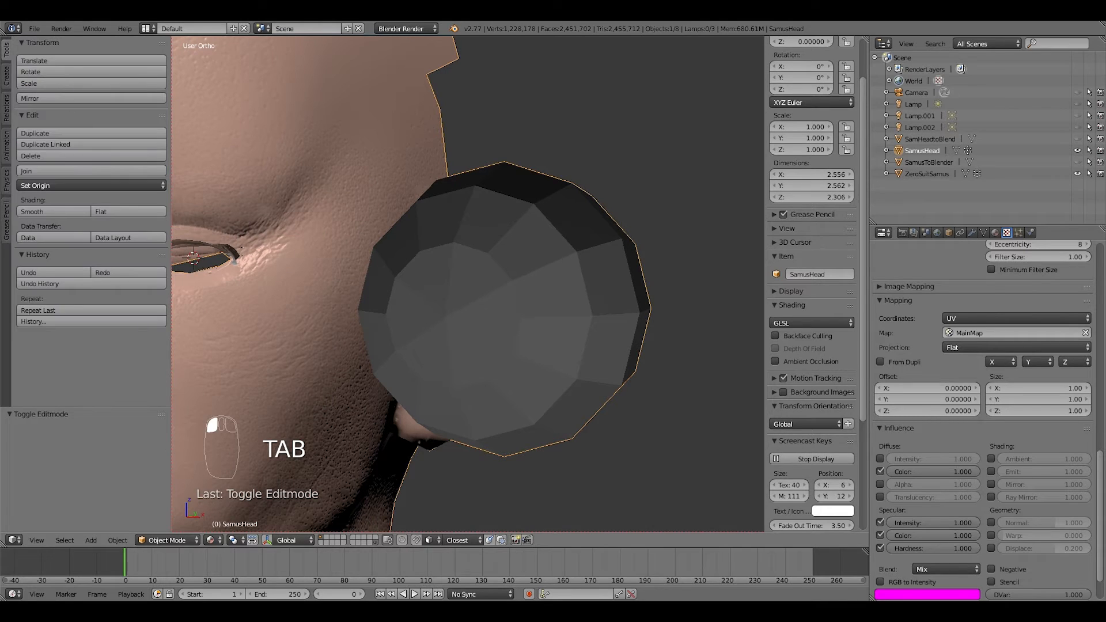
click(6, 74)
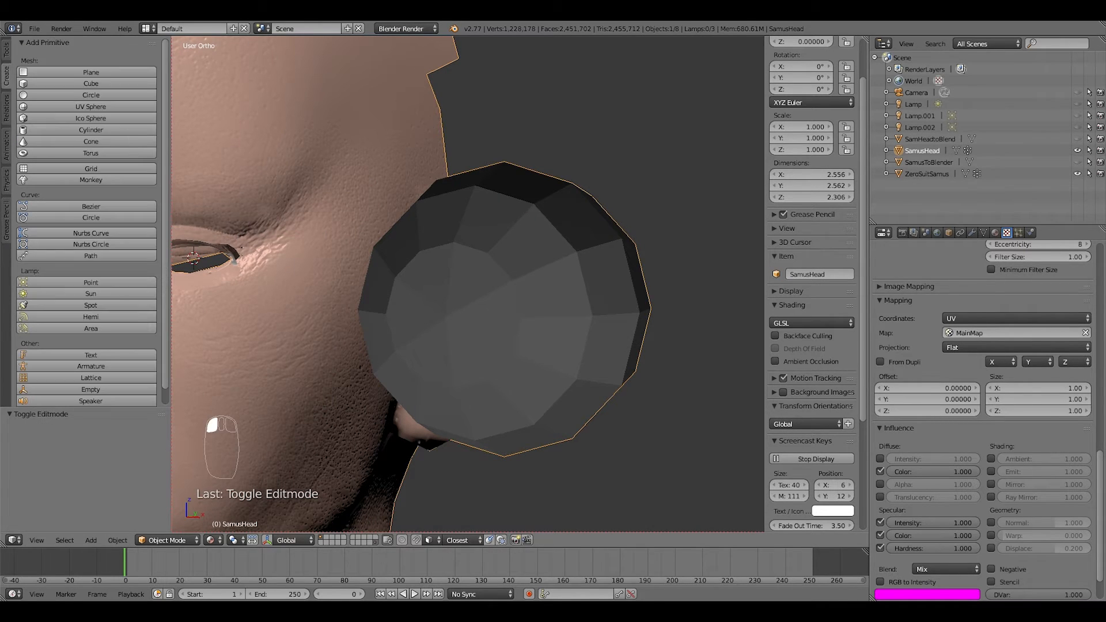
click(7, 50)
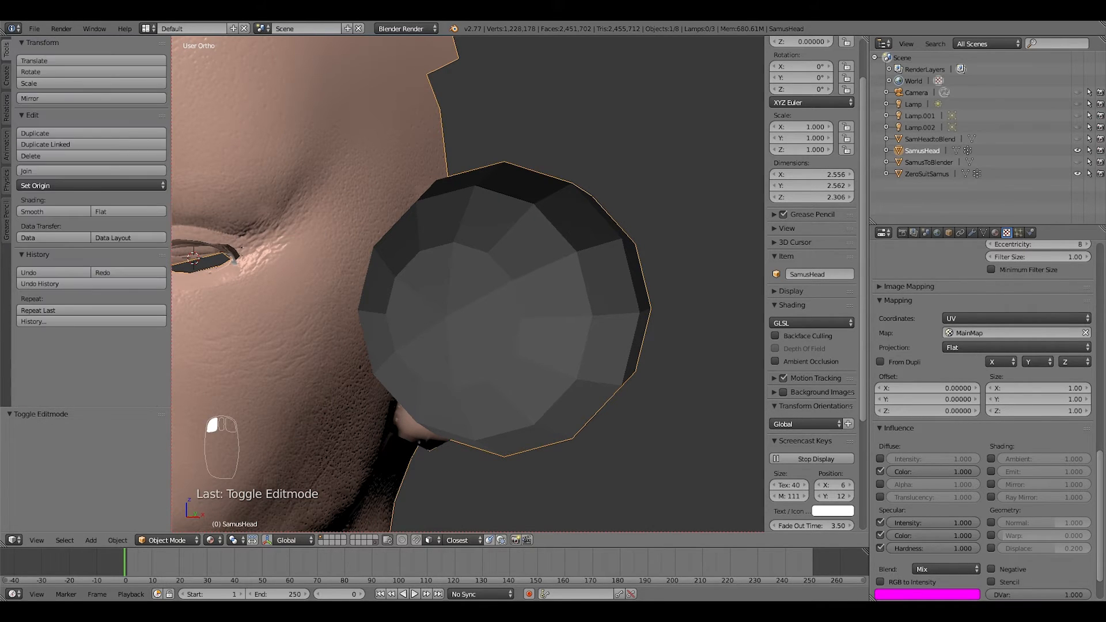
click(54, 212)
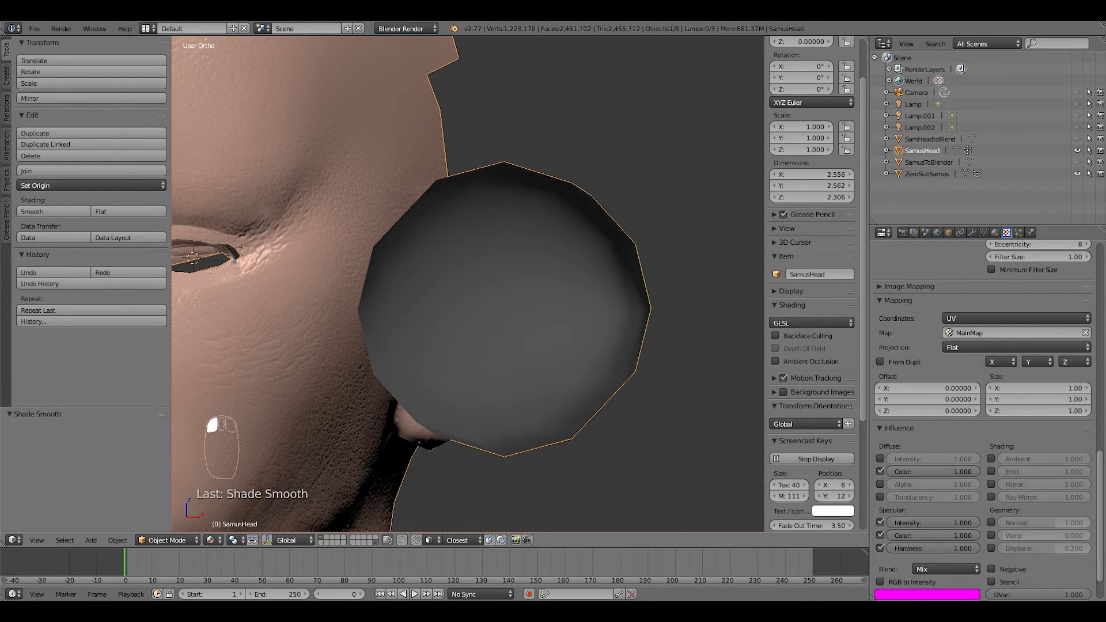
scroll(472, 300, down, 3)
middle_drag(473, 300, 490, 314)
key(Tab)
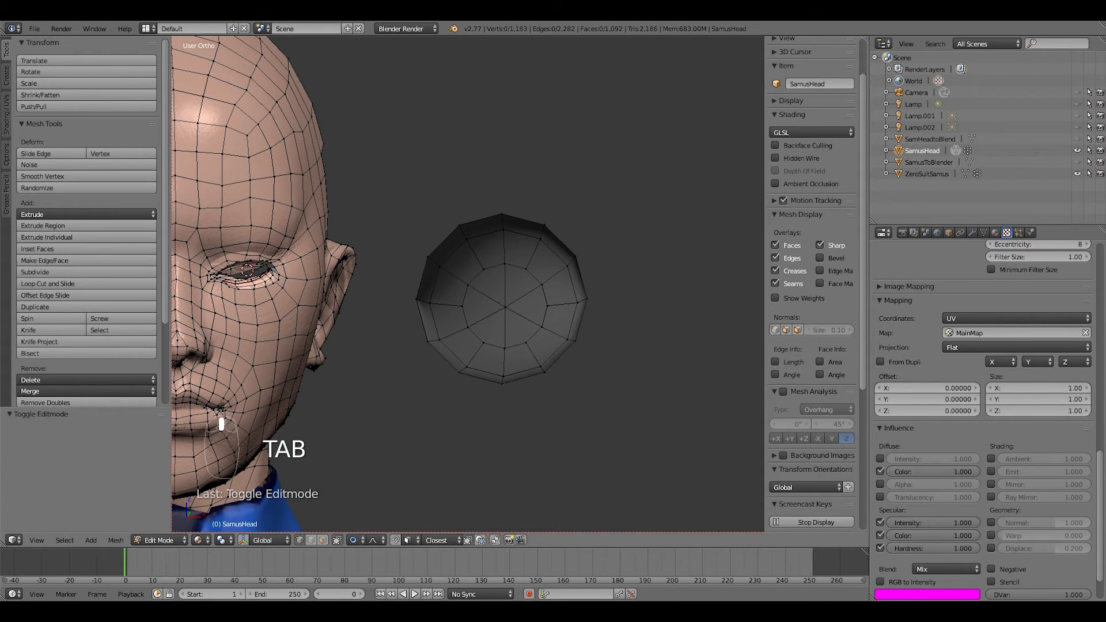
Try a centred loop cut between the two front rings of the eyeball, and undo it.
key(KP_1)
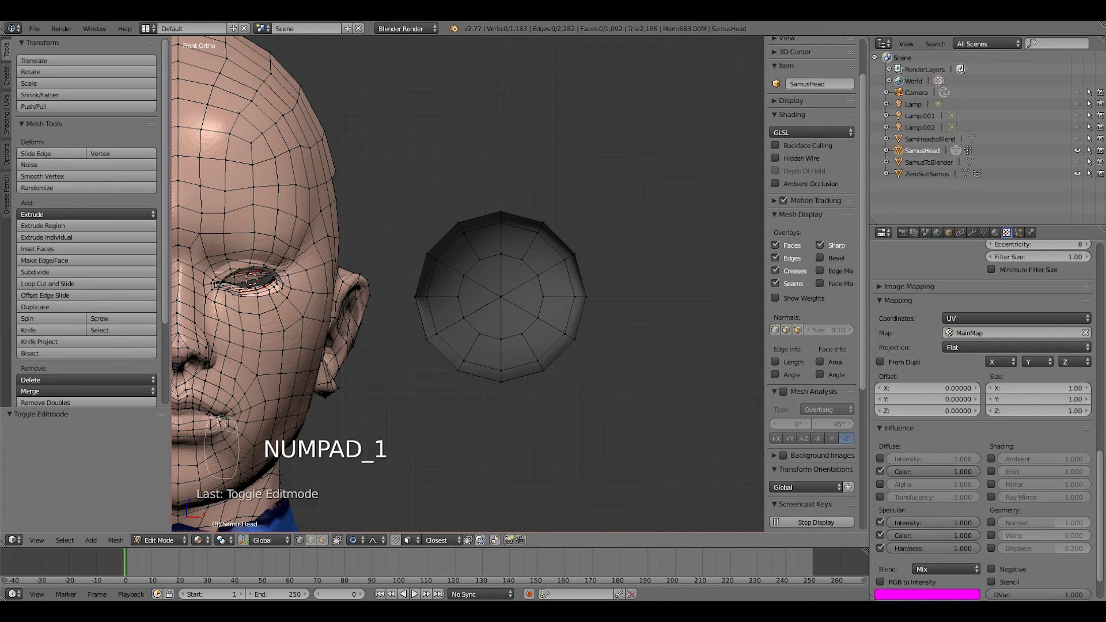
scroll(468, 283, up, 4)
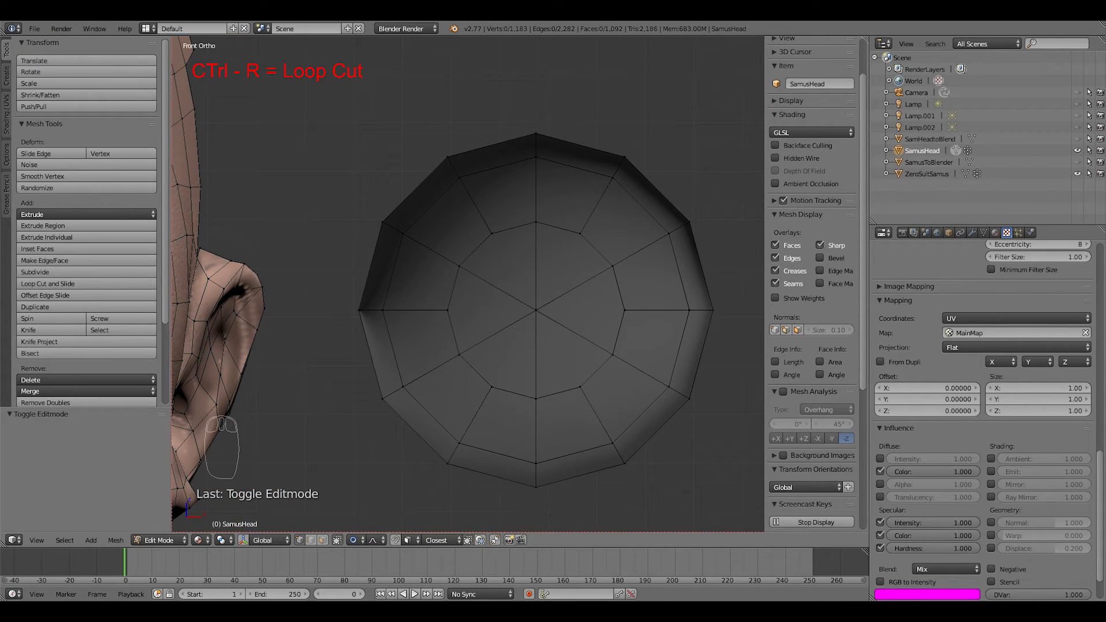
key(ctrl+r)
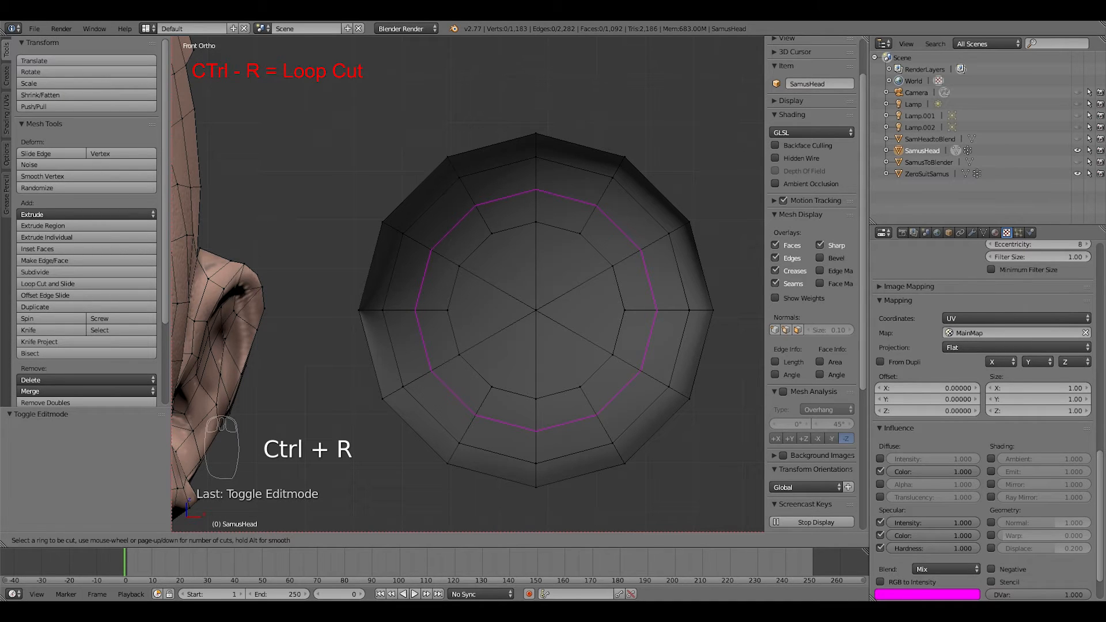
click(536, 189)
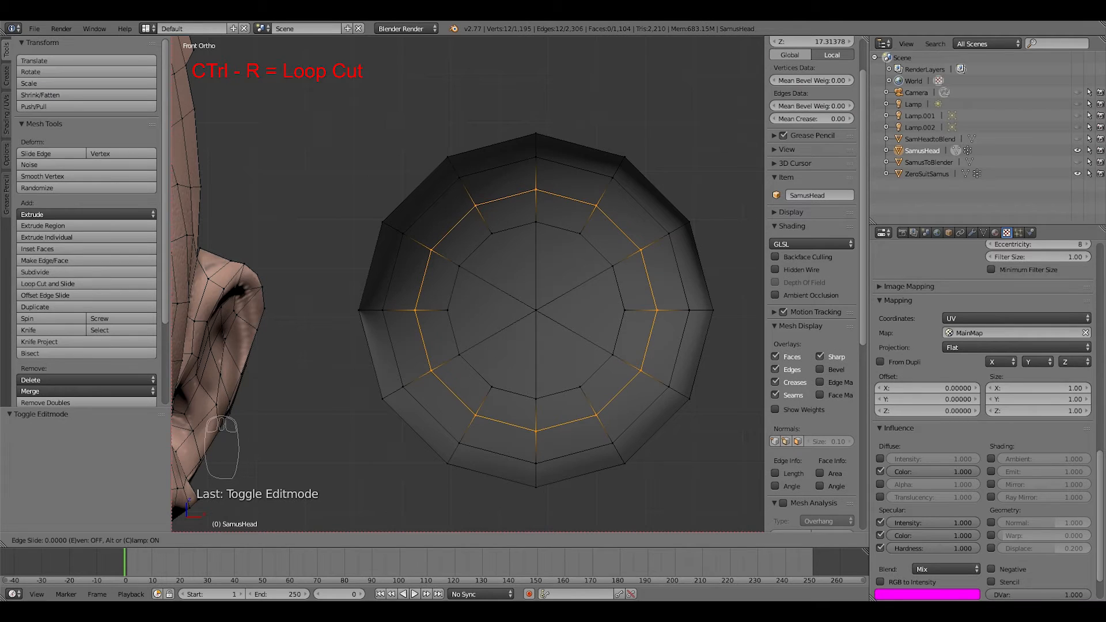
click(536, 189)
key(ctrl+z)
Add one loop cut around the front of the eyeball, slid close against the innermost ring with a factor of about -0.91.
middle_drag(536, 189, 512, 207)
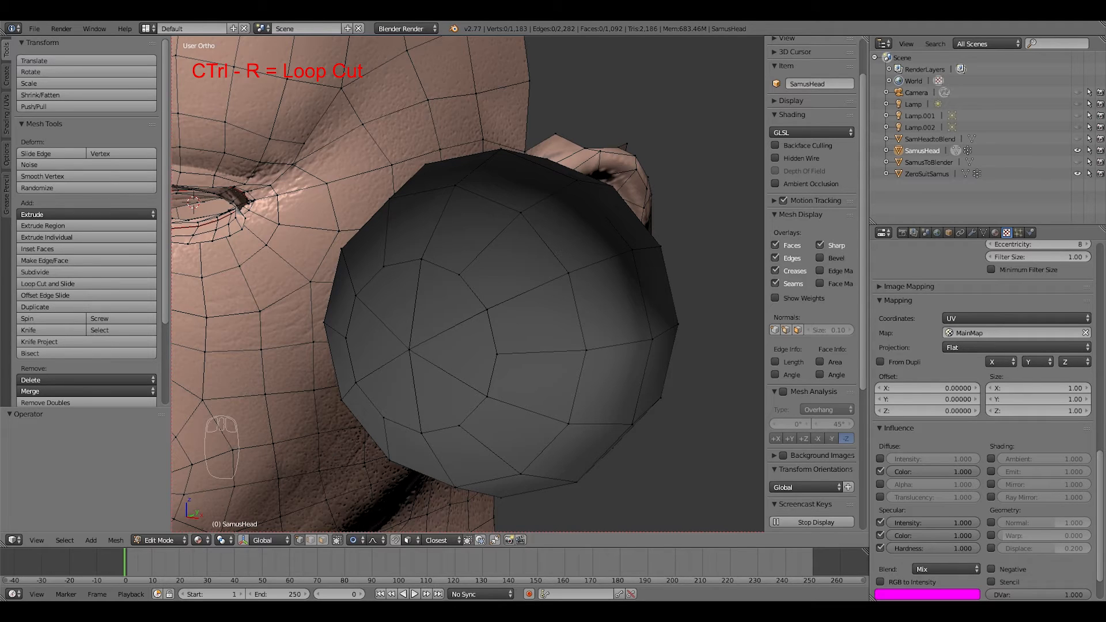
key(ctrl+r)
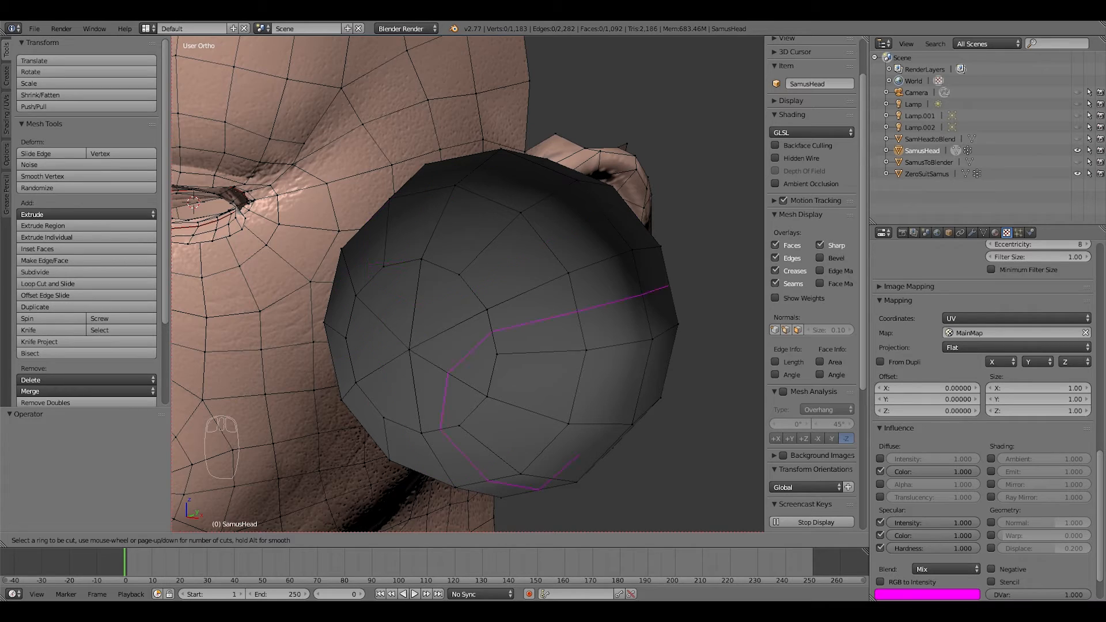
key(Escape)
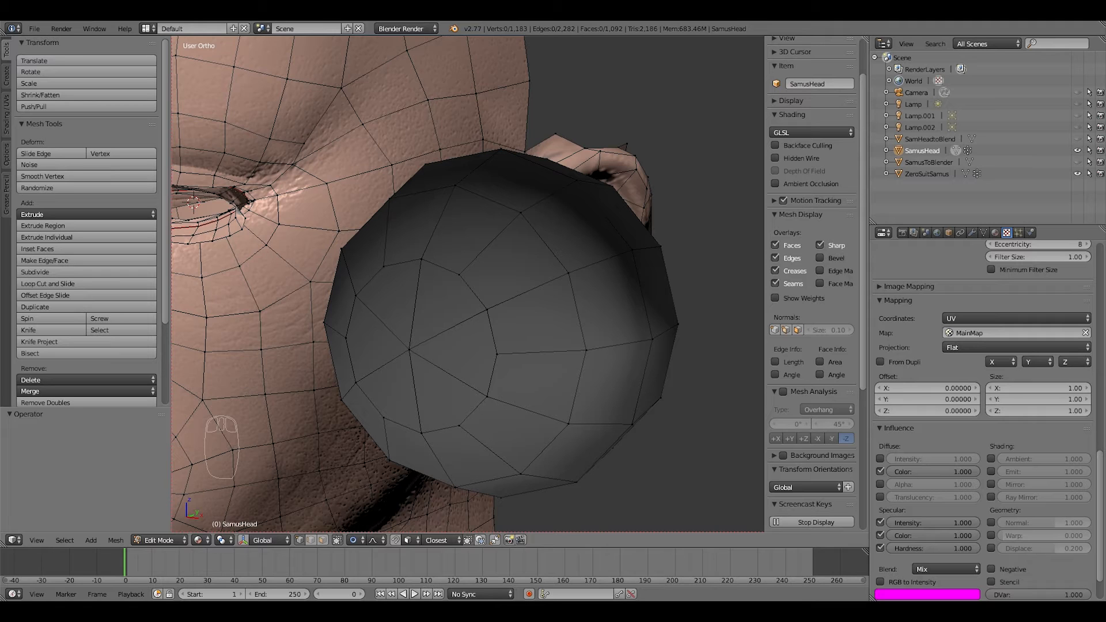
key(ctrl+r)
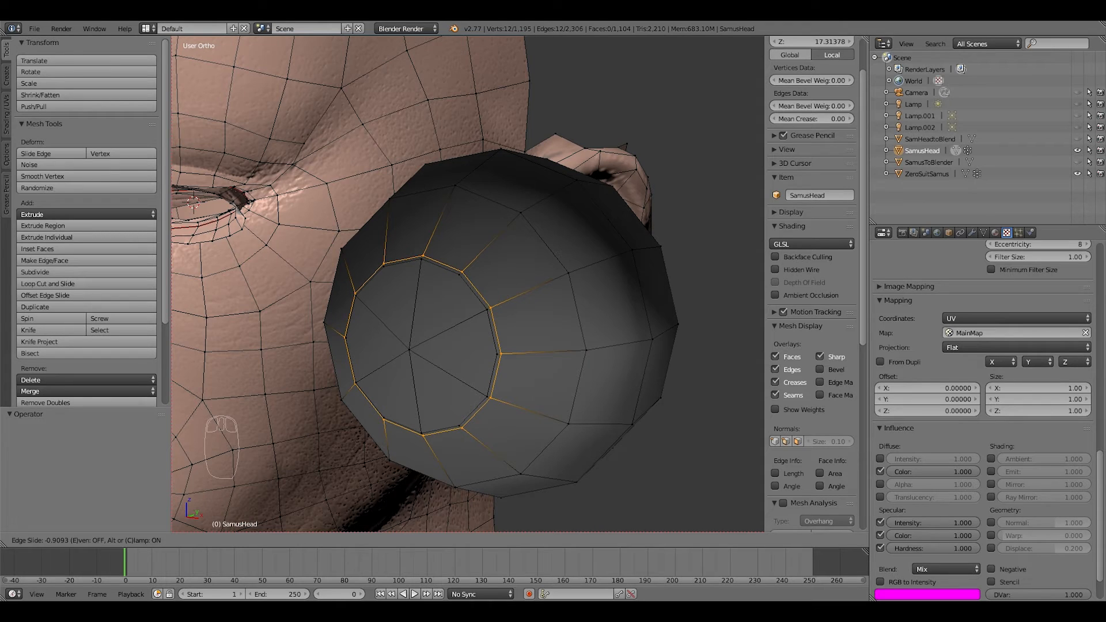
key(Return)
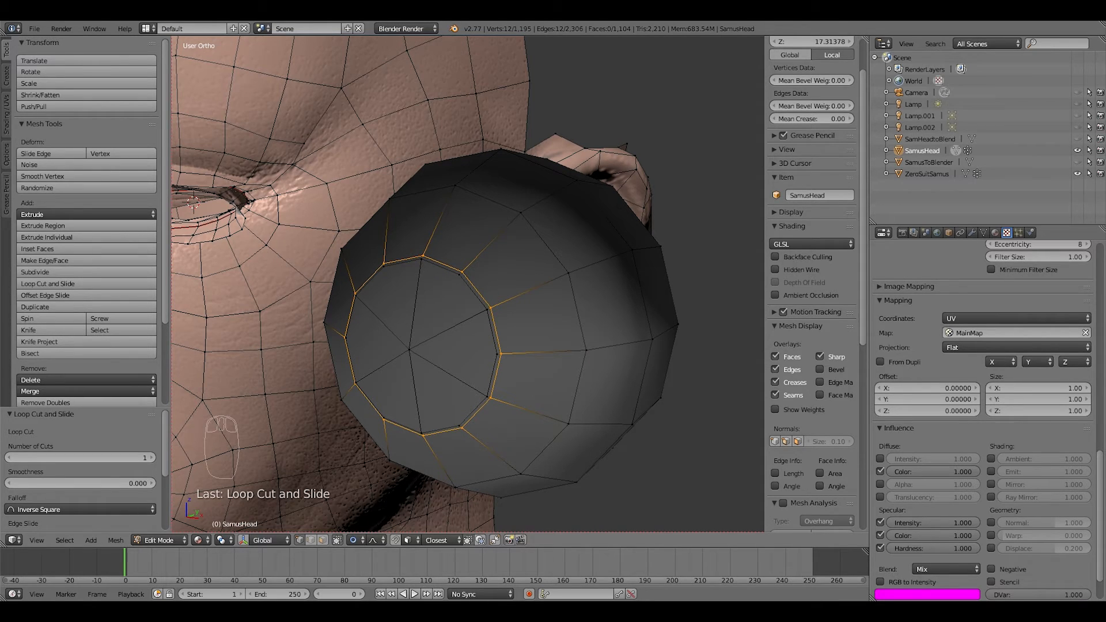
Select all twelve vertices of the innermost ring and edge-slide it toward the front pole with a factor of about -0.744.
alt+right_click(417, 261)
shift+right_click(488, 310)
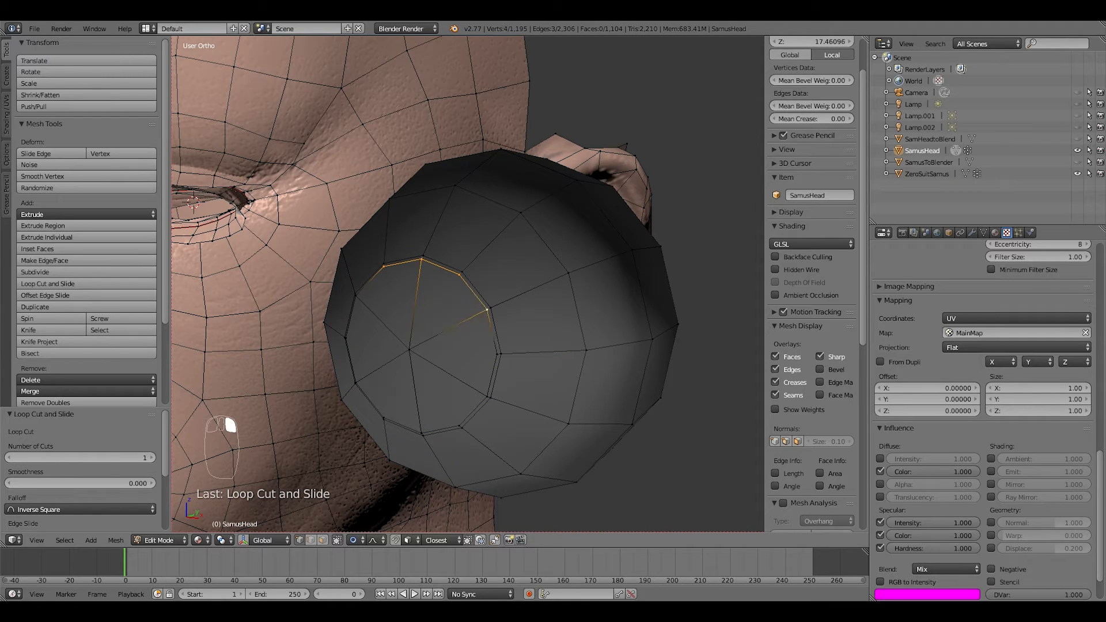
shift+right_click(497, 354)
shift+right_click(488, 398)
shift+right_click(460, 427)
shift+right_click(422, 433)
shift+right_click(383, 417)
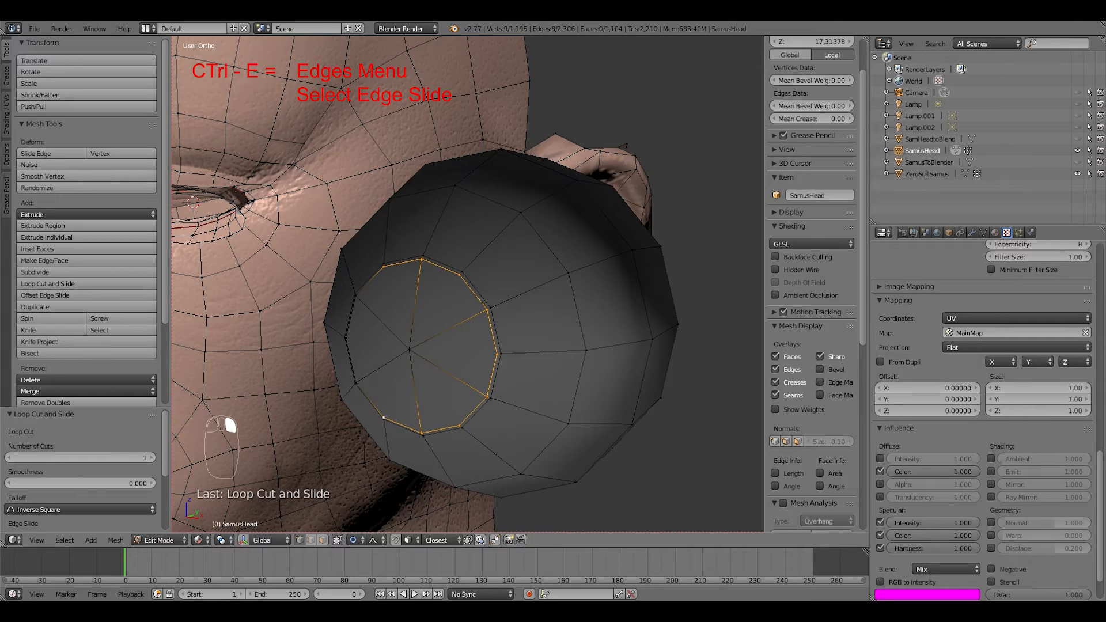
shift+right_click(356, 382)
shift+right_click(346, 338)
shift+right_click(355, 295)
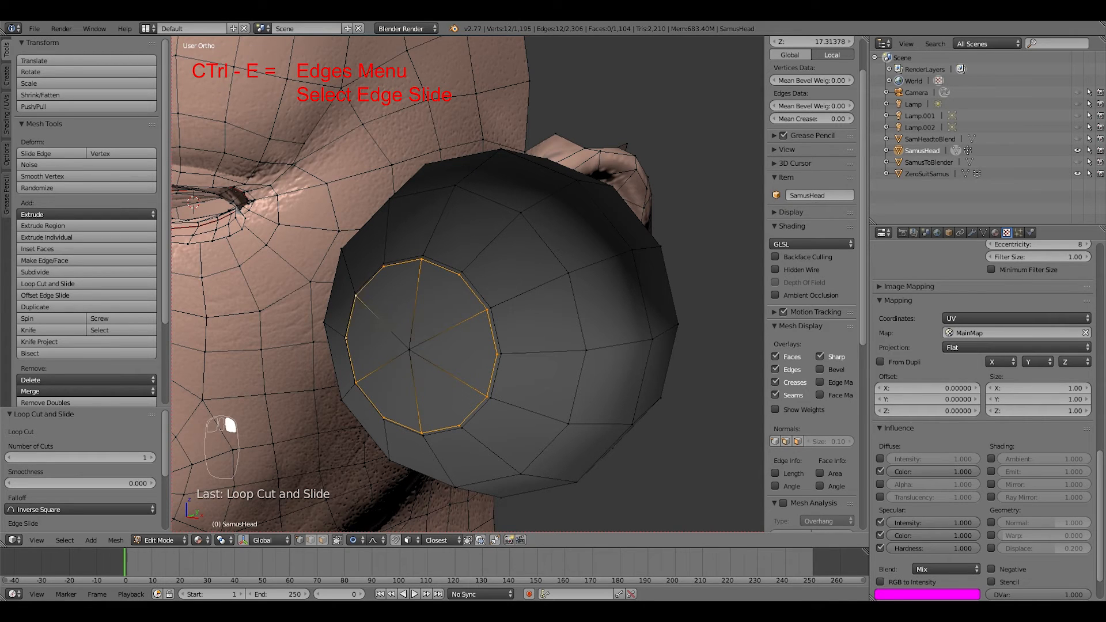
key(ctrl+e)
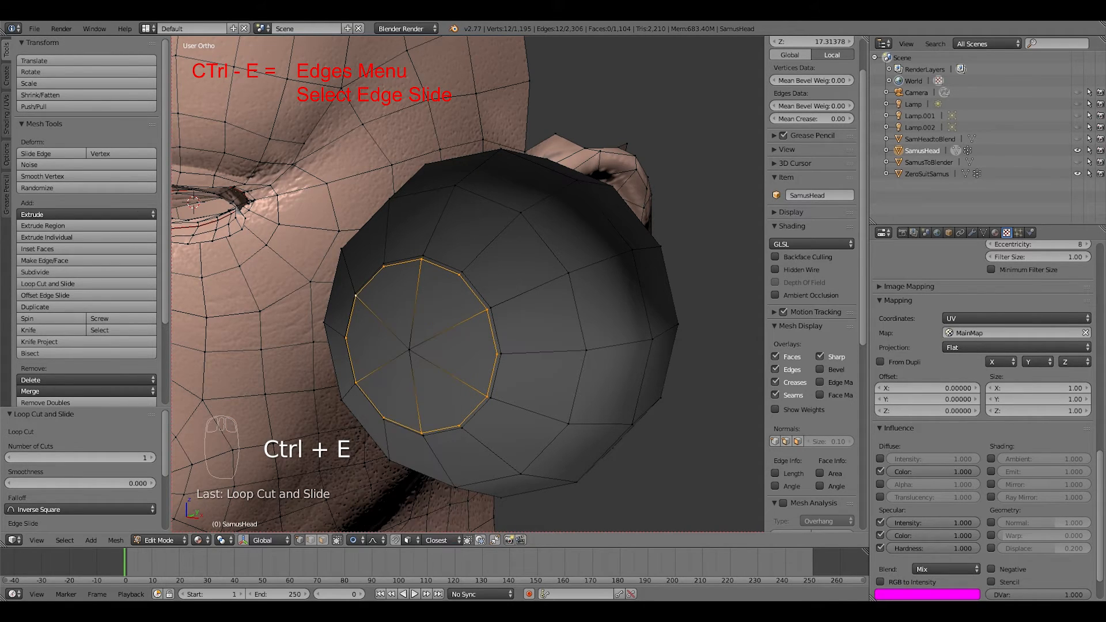
key(ctrl+e)
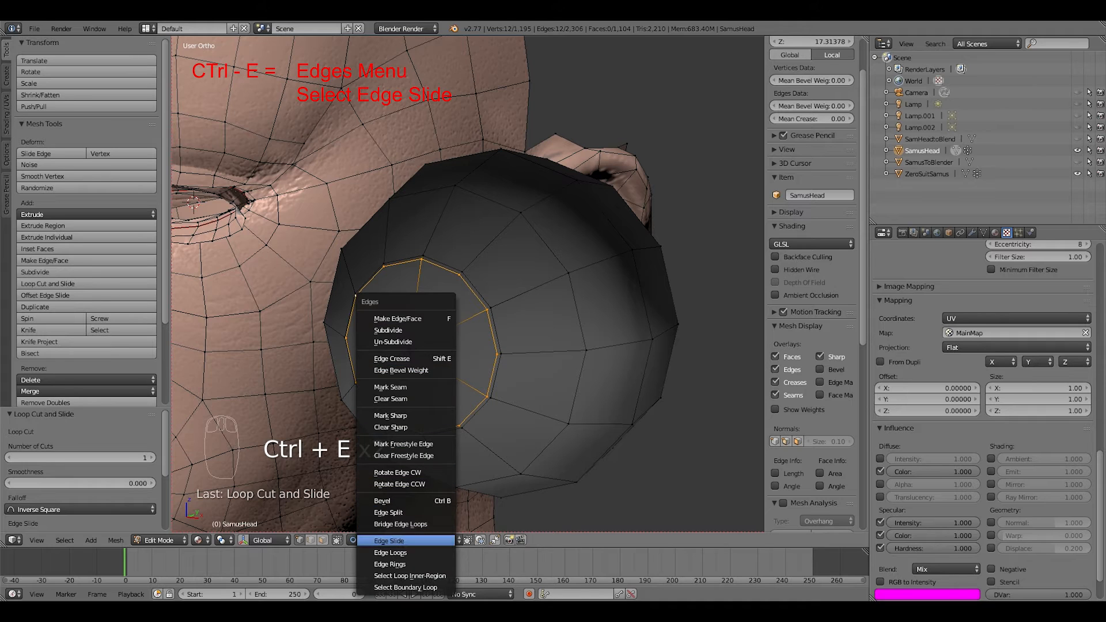
click(389, 541)
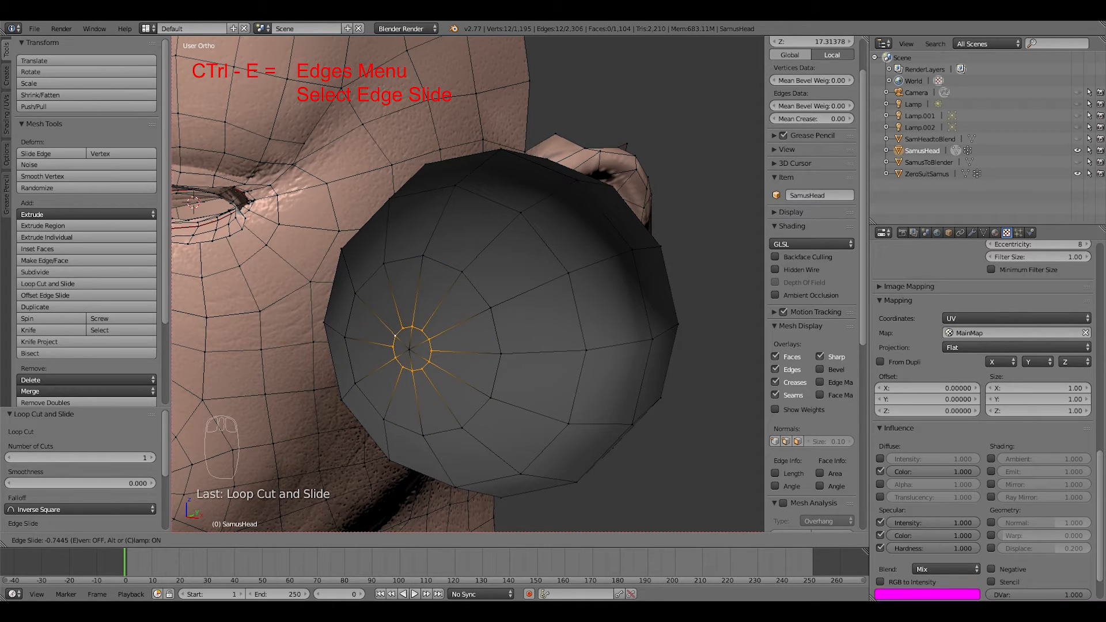
key(Return)
Select the single vertex at the front pole of the eyeball.
middle_drag(461, 323, 486, 319)
right_click(468, 340)
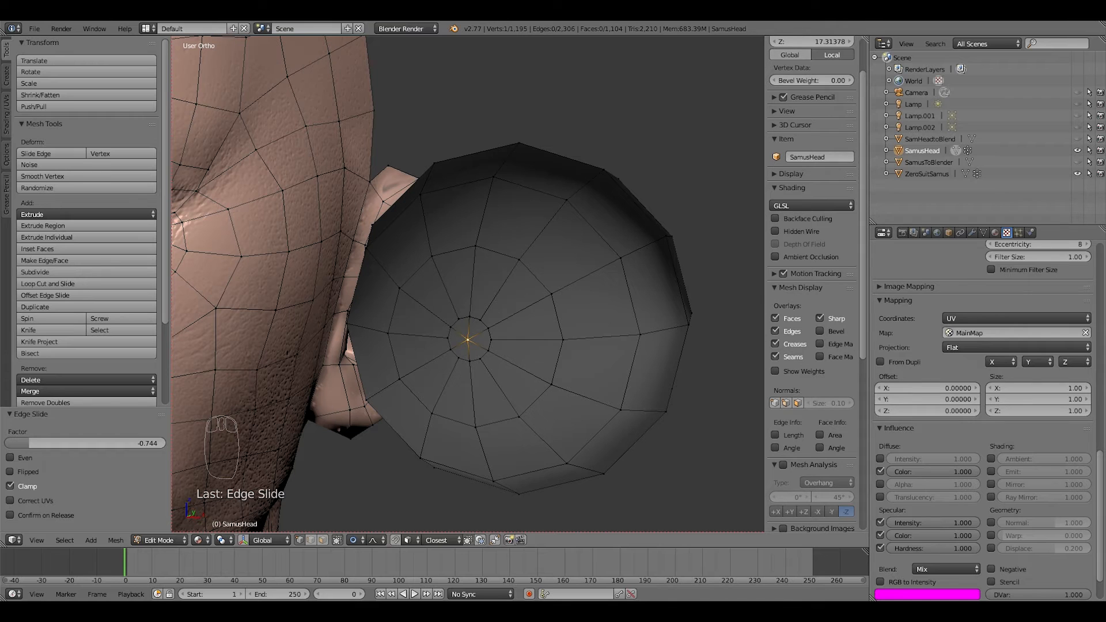
scroll(468, 284, up, 4)
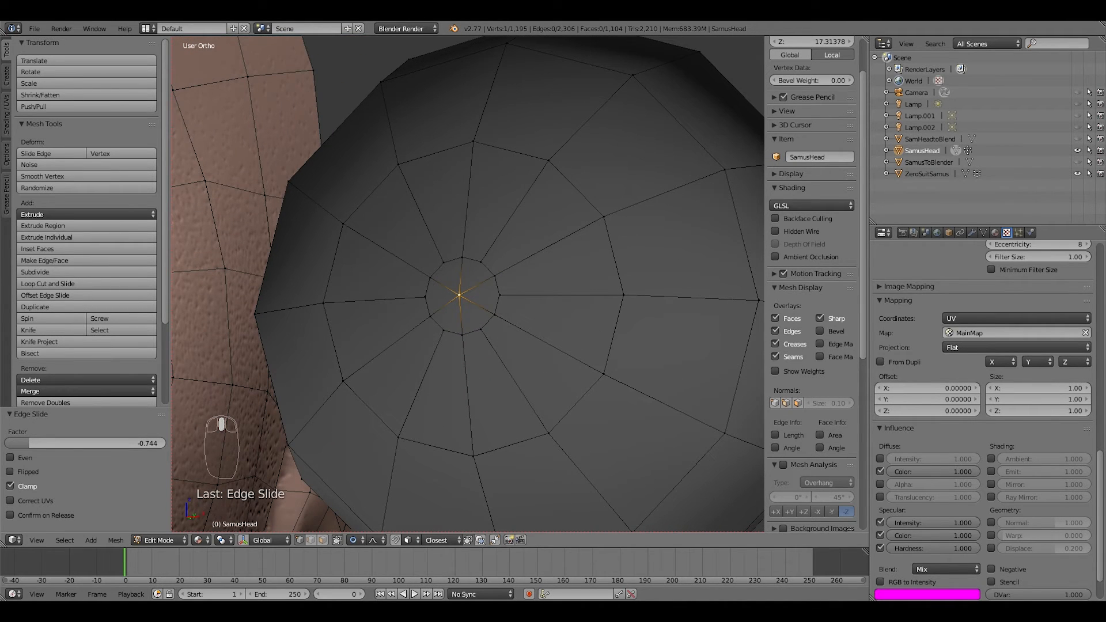
key(g)
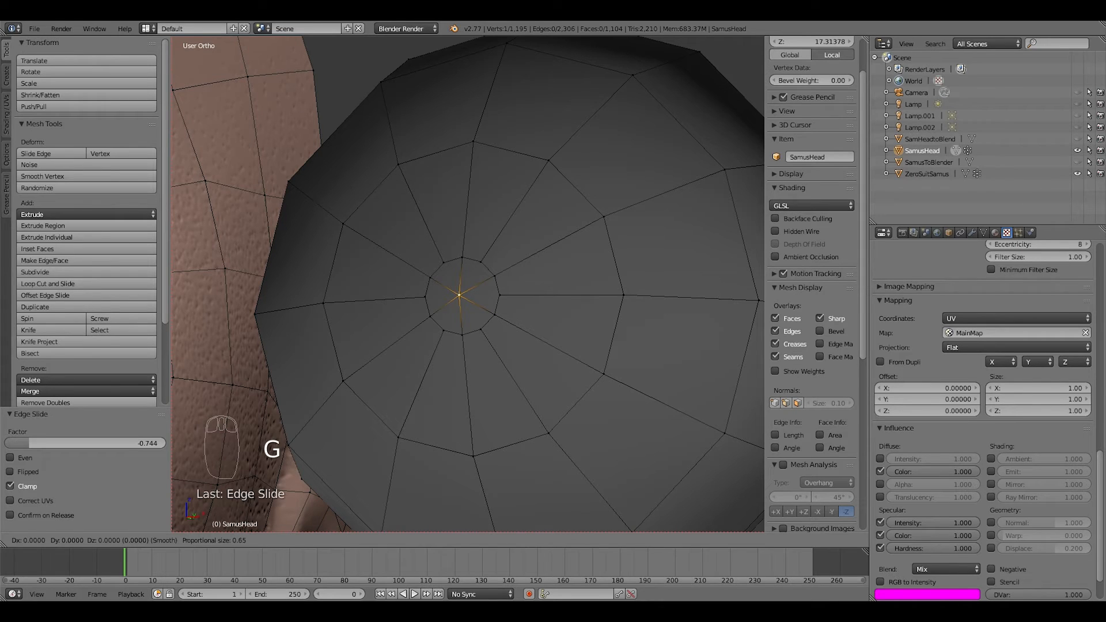
key(z)
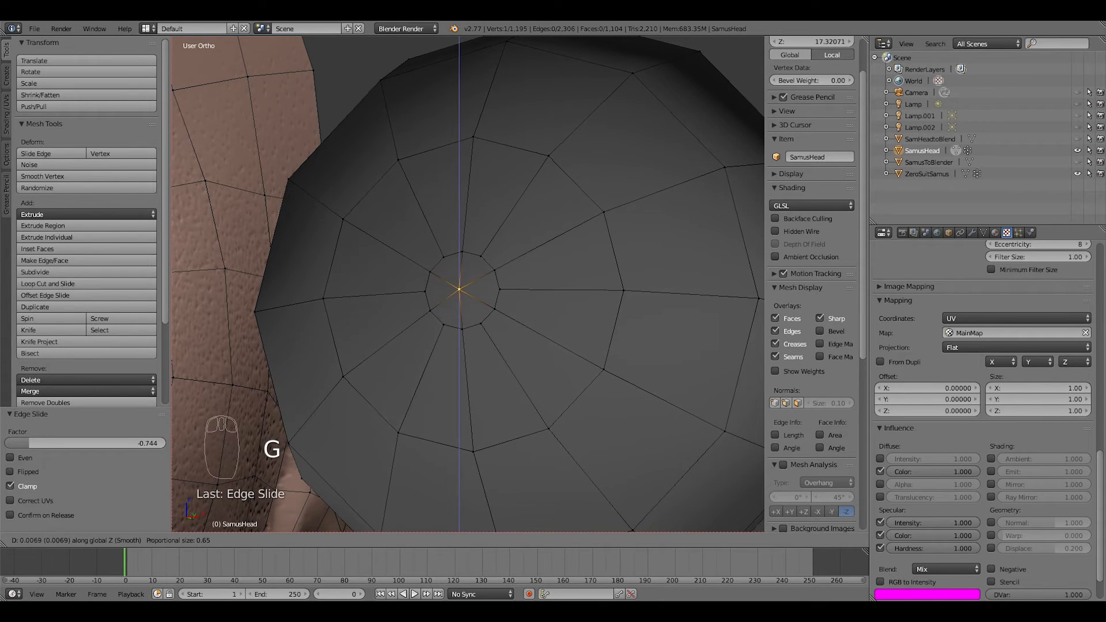
key(y)
key(Escape)
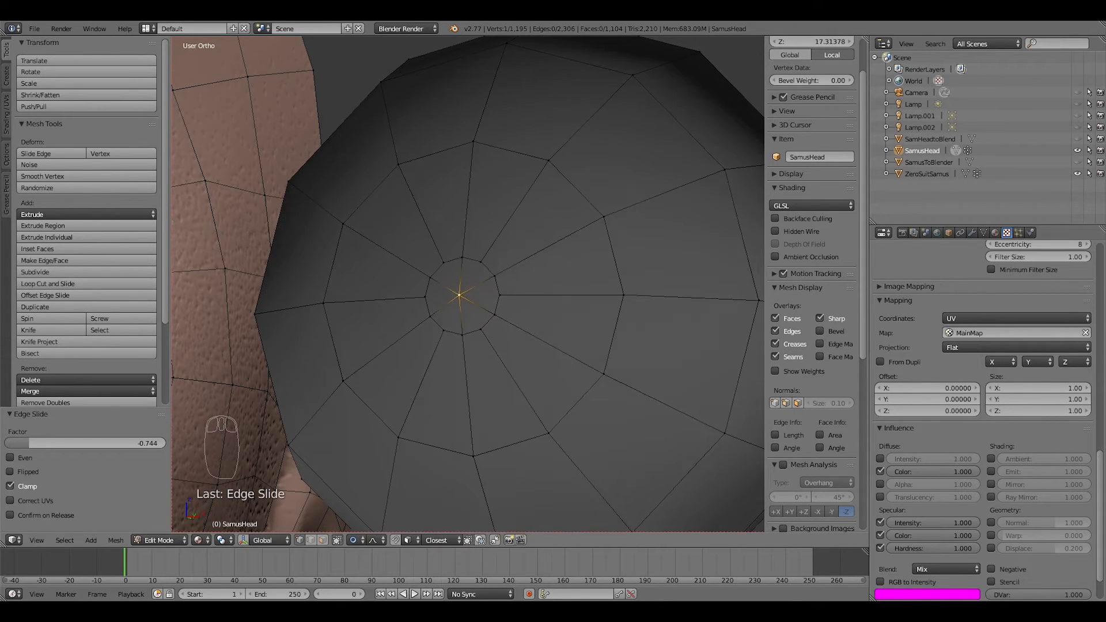
Disable proportional editing and move the front pole vertex about 0.060 along global Y into the eyeball.
click(356, 540)
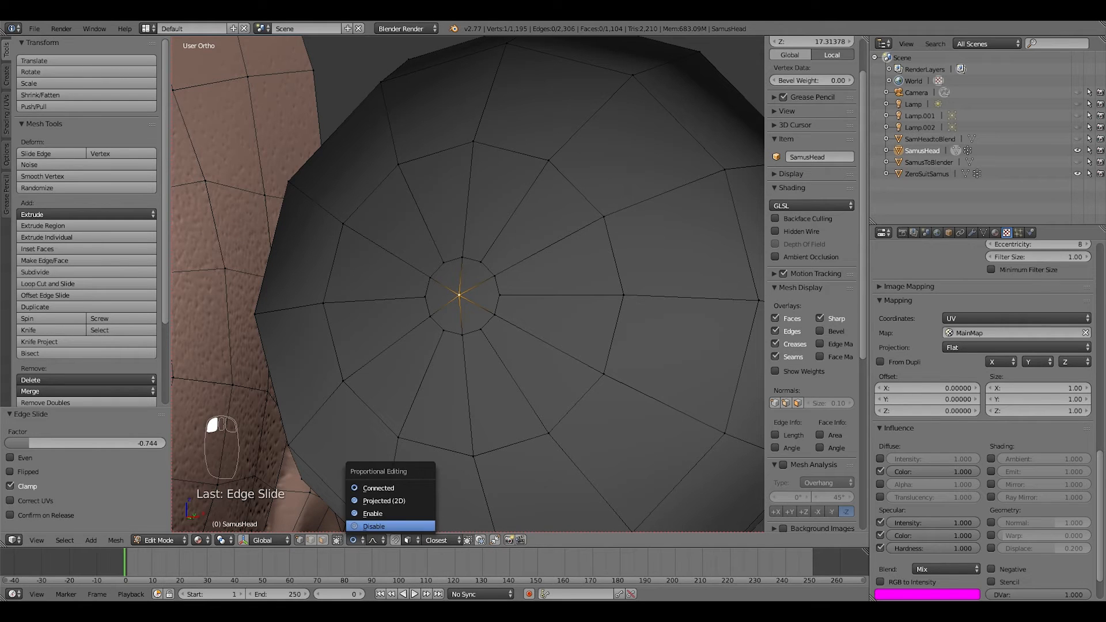
click(377, 526)
middle_drag(438, 345, 421, 360)
key(g)
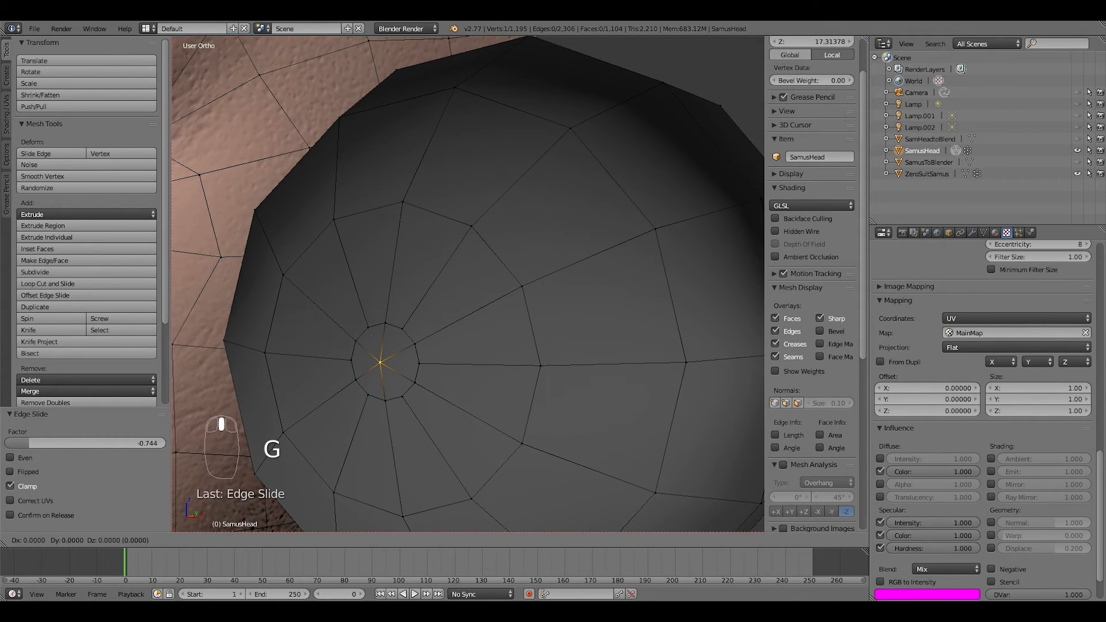
key(z)
key(y)
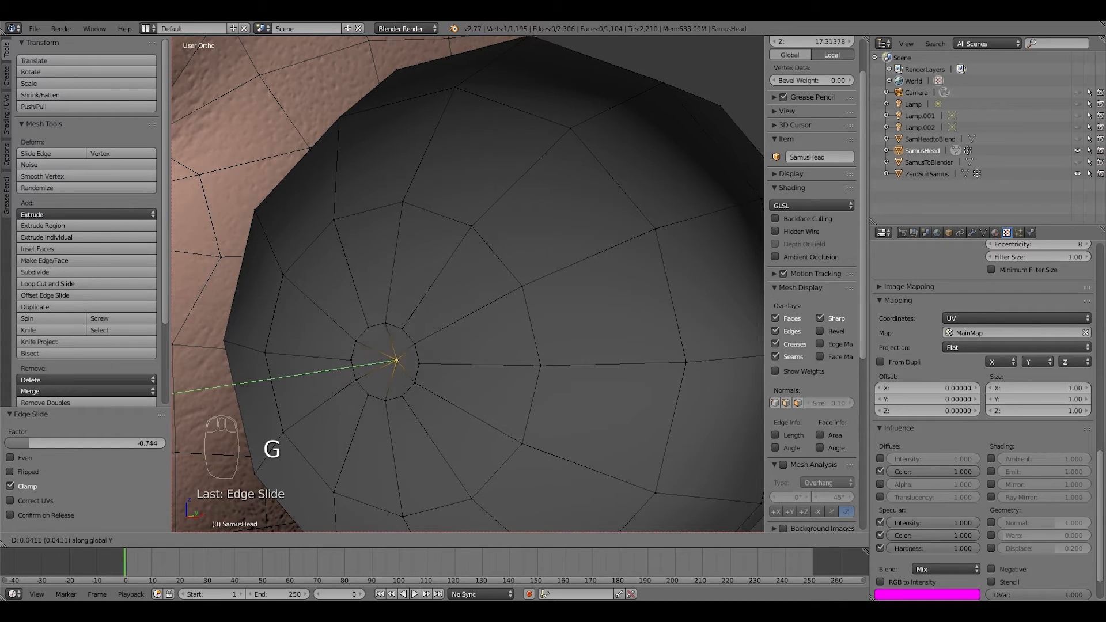
click(402, 359)
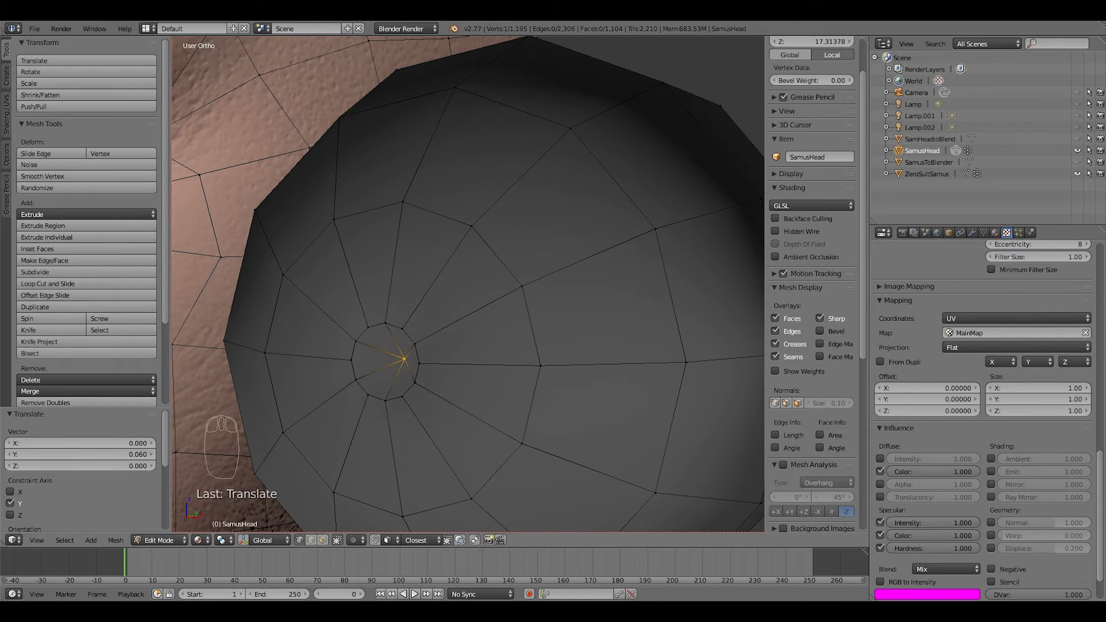
Select the front pole vertex together with the small ring around it and move them about 0.045 along global Y.
mouse_move(402, 358)
middle_down()
mouse_move(470, 357)
mouse_move(417, 362)
mouse_move(449, 376)
mouse_move(448, 355)
mouse_move(311, 350)
mouse_move(403, 358)
middle_up()
scroll(442, 356, down, 3)
scroll(442, 356, down, 1)
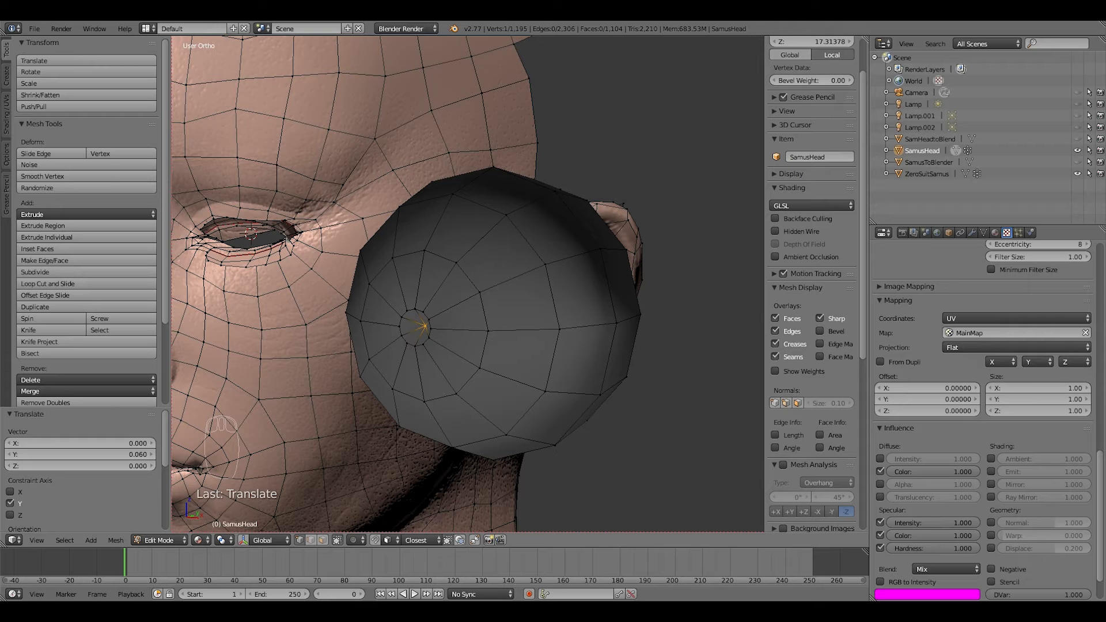
middle_drag(519, 288, 404, 288)
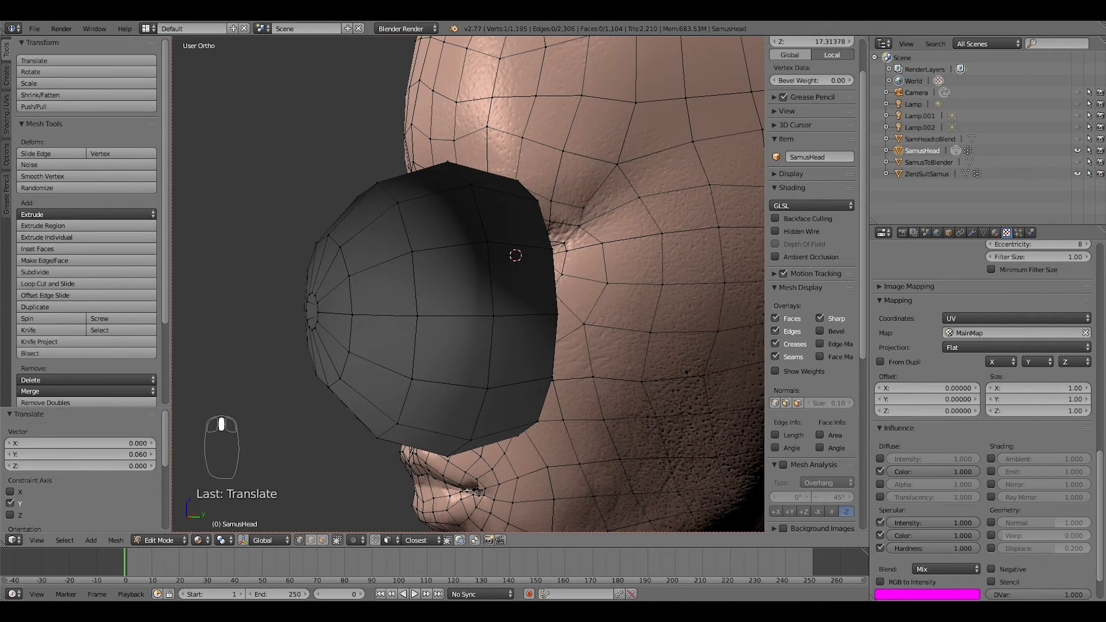
ctrl+right_click(316, 301)
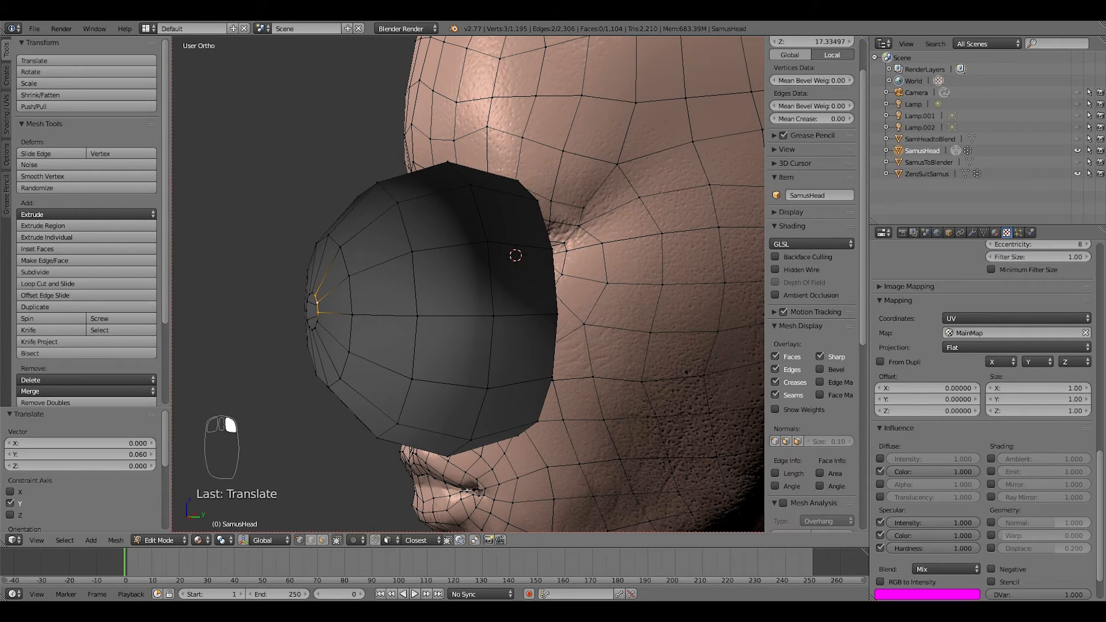
middle_drag(318, 305, 481, 310)
scroll(461, 317, up, 2)
scroll(461, 317, up, 1)
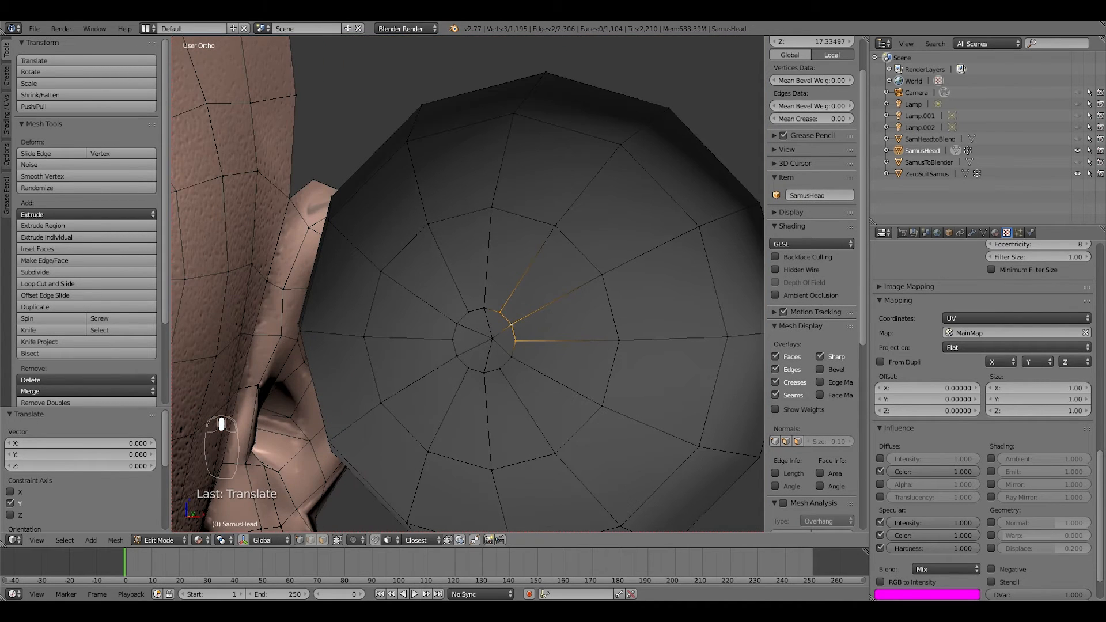
right_click(492, 339)
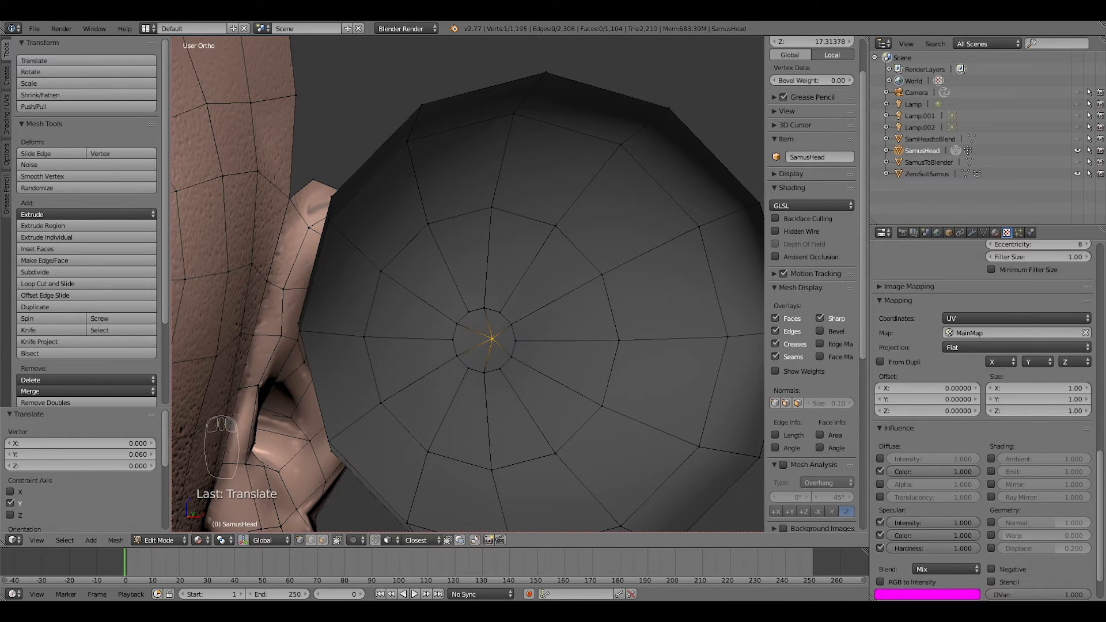
key(ctrl+KP_Add)
middle_drag(468, 282, 403, 277)
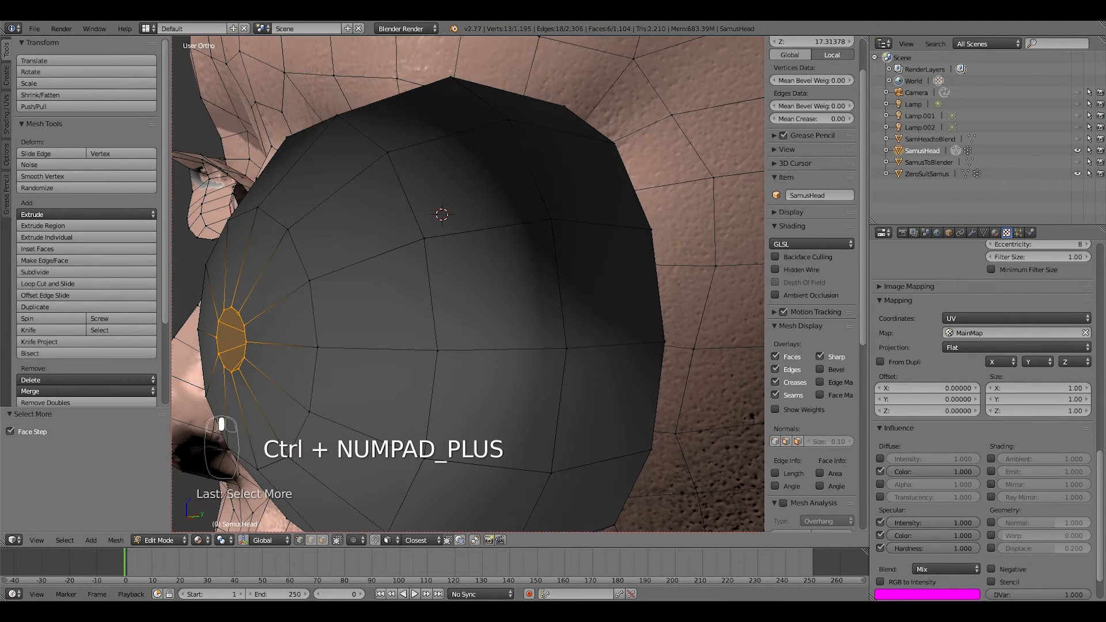
key(g)
key(y)
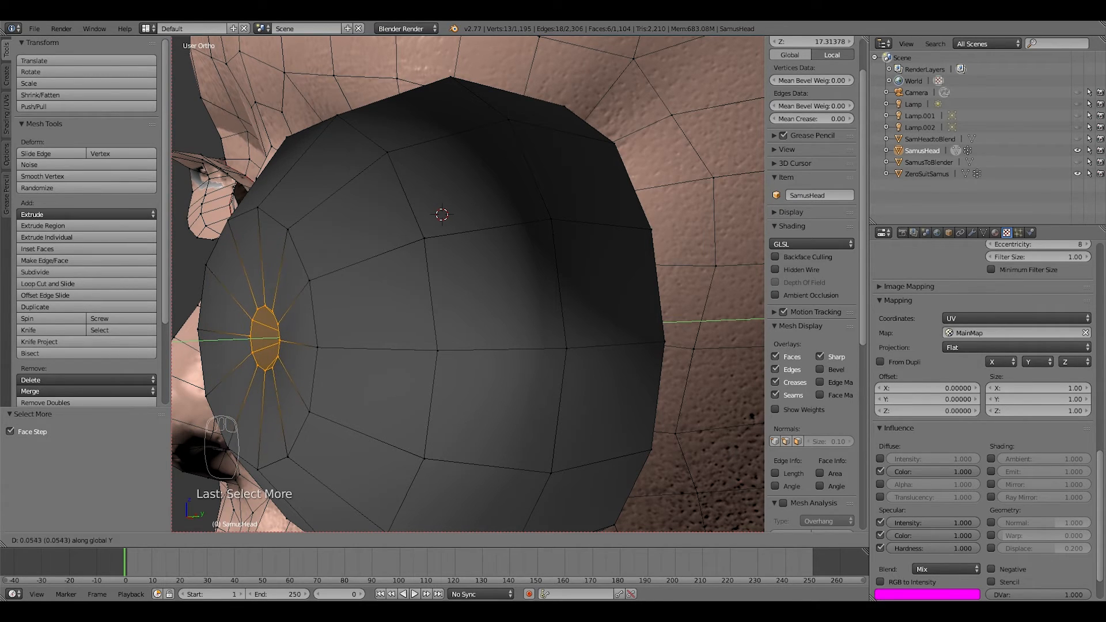
click(323, 340)
Add one loop cut roughly midway around the band just behind the eyeball's flattened front face.
middle_drag(323, 340, 386, 339)
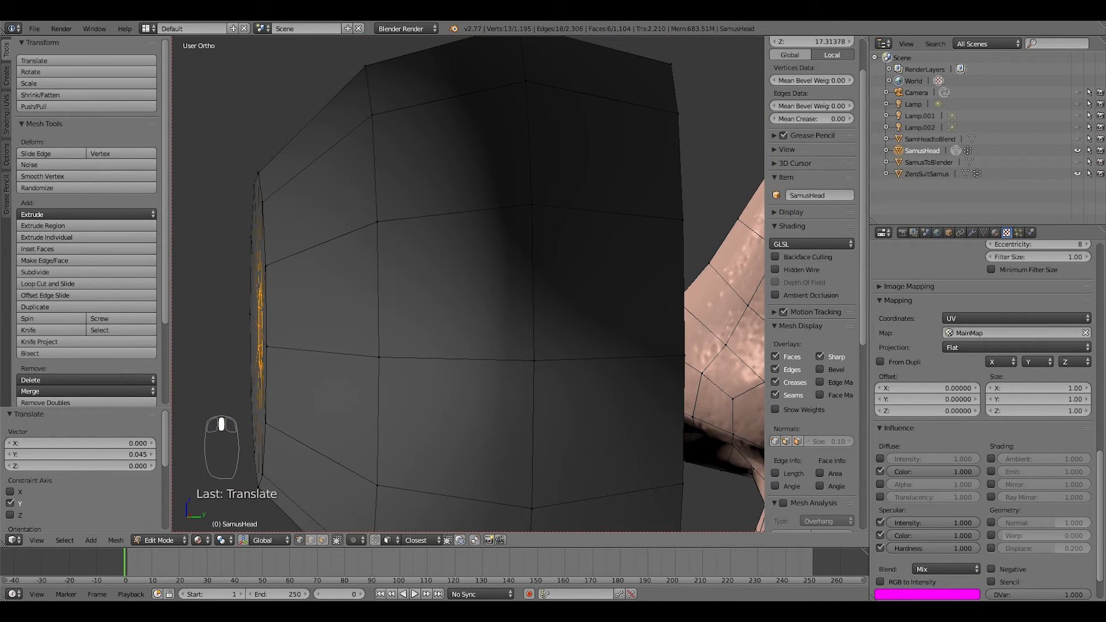
scroll(539, 284, down, 1)
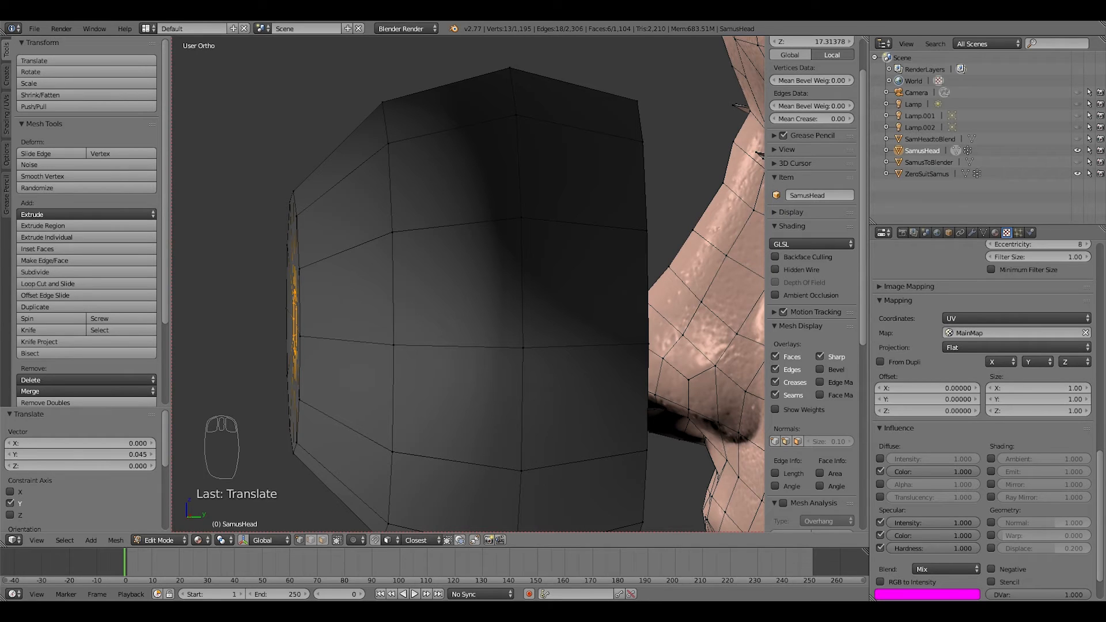
key(ctrl+r)
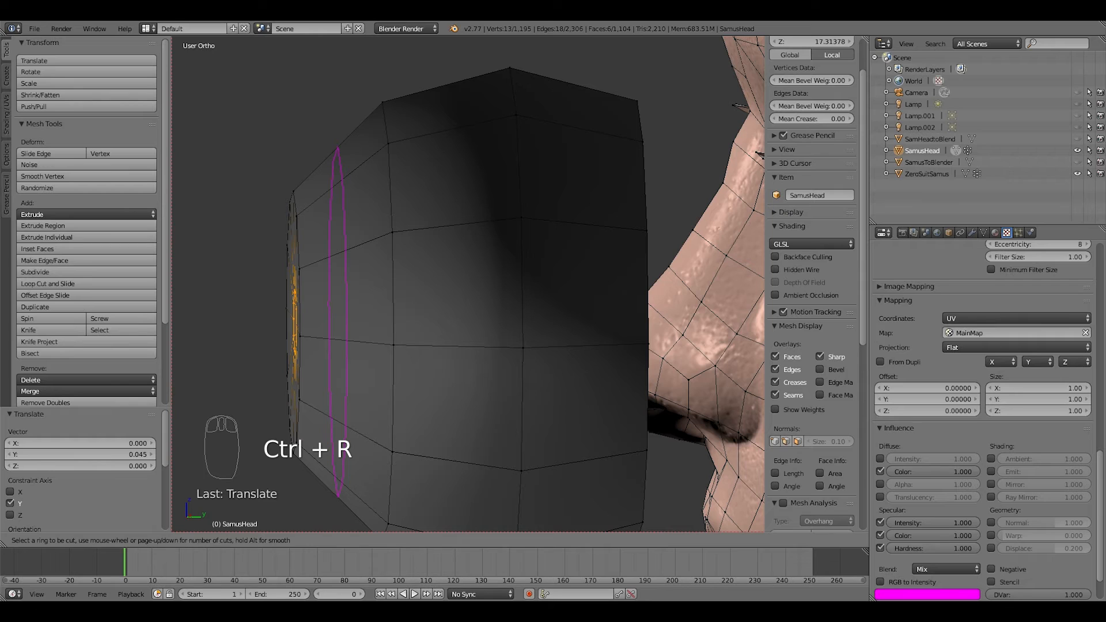
key(Return)
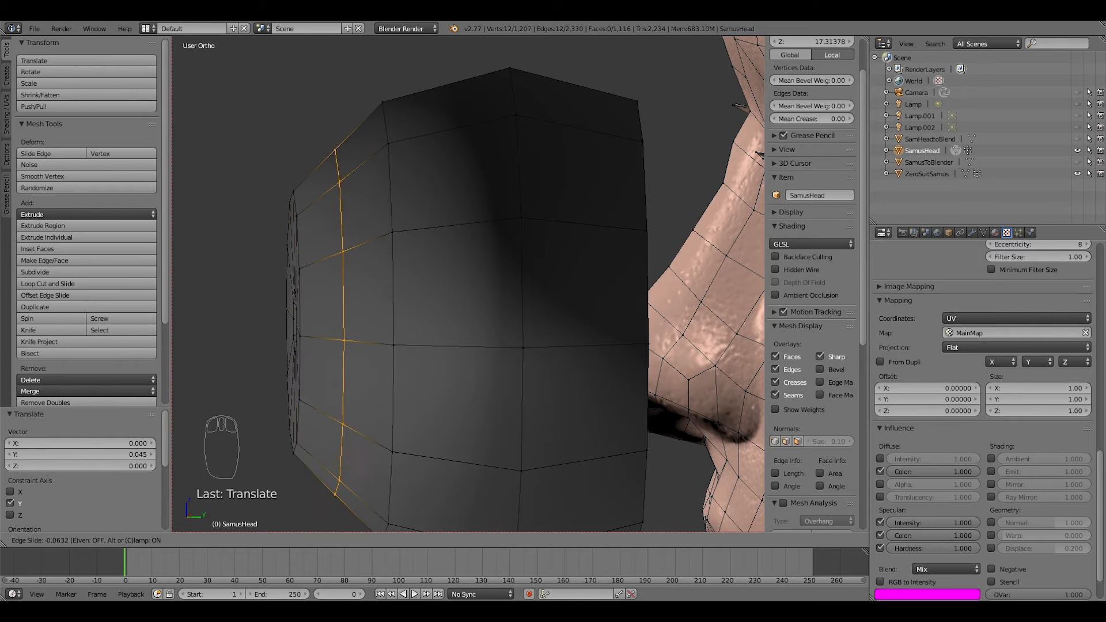
key(Return)
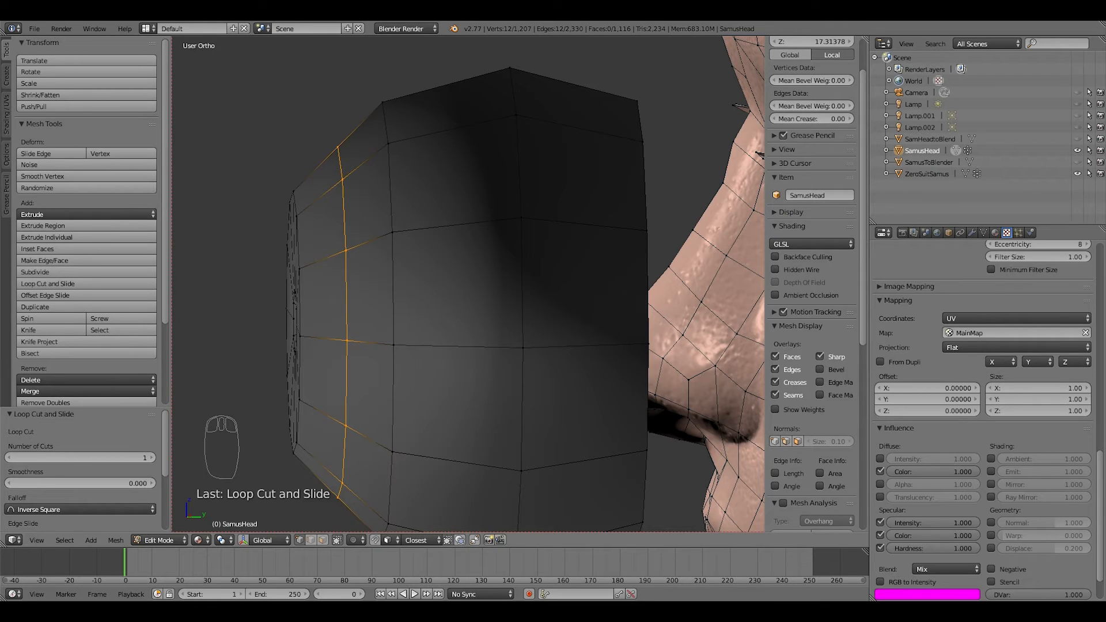
Push the new edge loop slightly outward with Shrink/Fatten, using an offset of about -0.010.
key(alt+s)
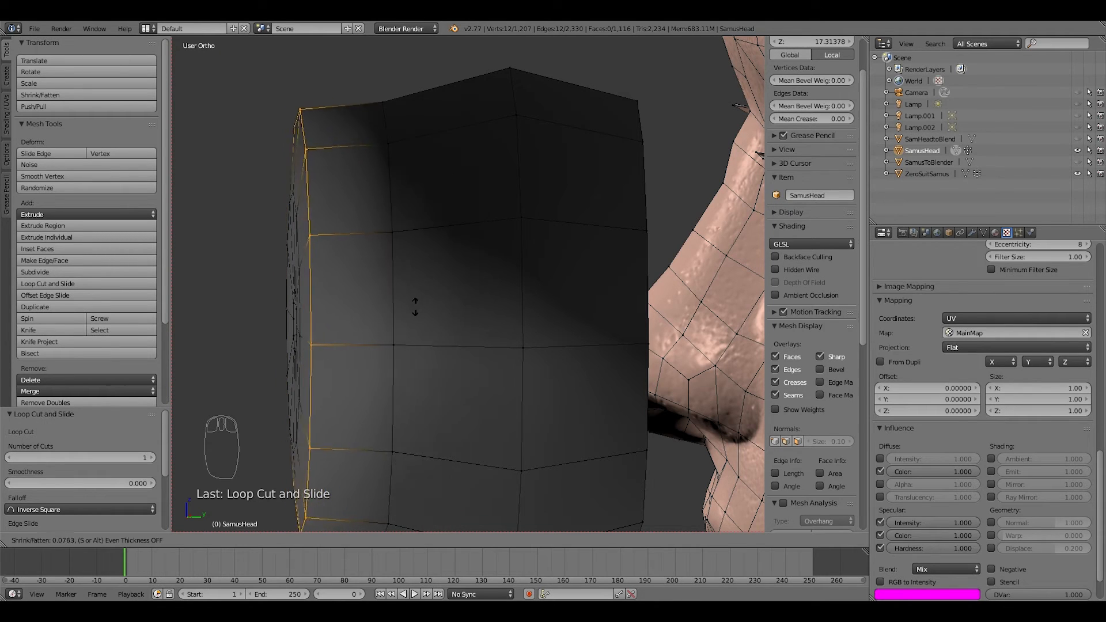
click(402, 295)
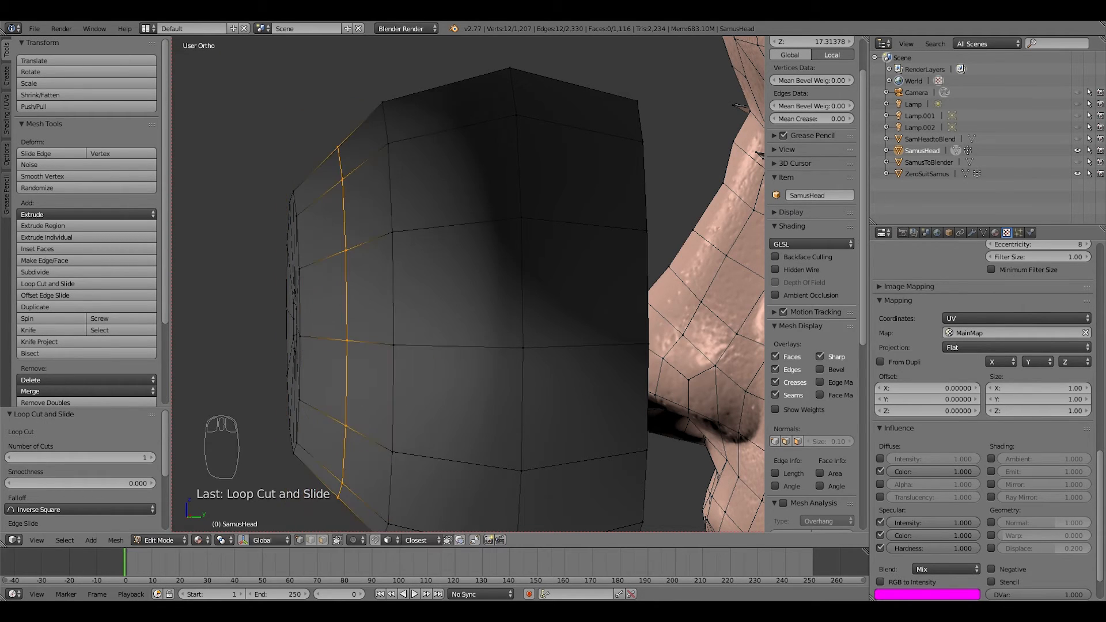
key(alt+s)
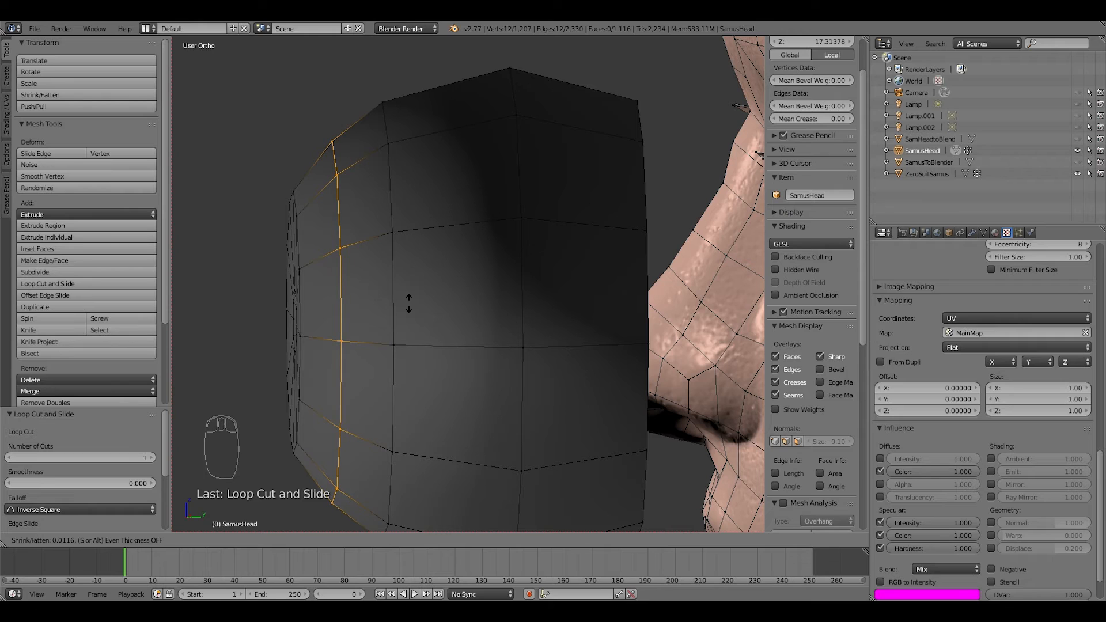
click(410, 303)
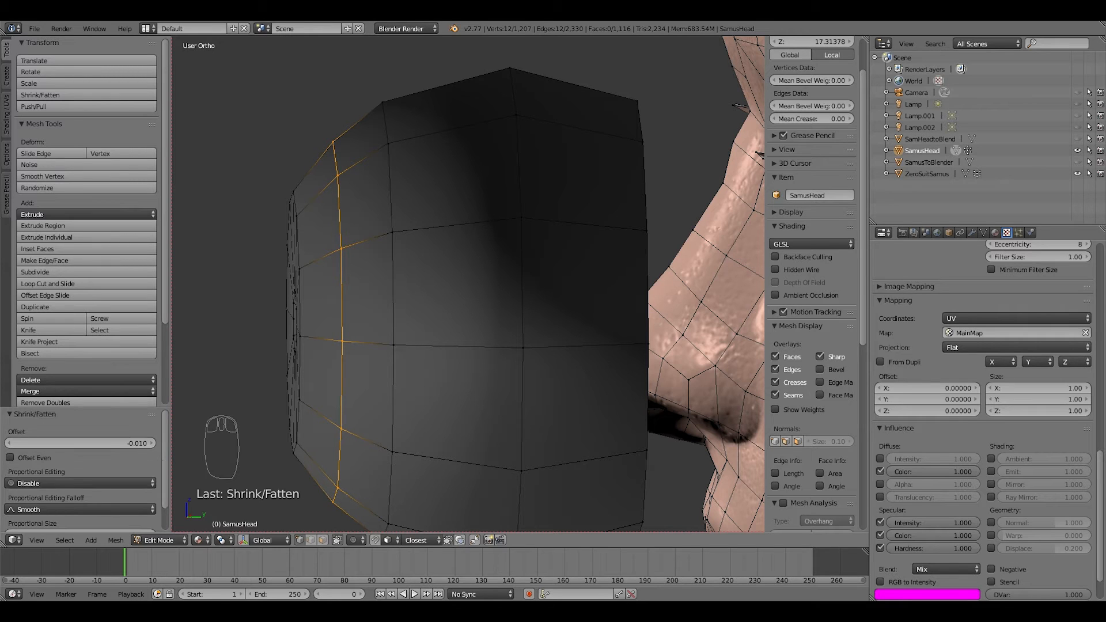
Grow the selection from the new edge loop until it covers the whole eyeball.
middle_drag(410, 304, 539, 306)
scroll(468, 284, down, 5)
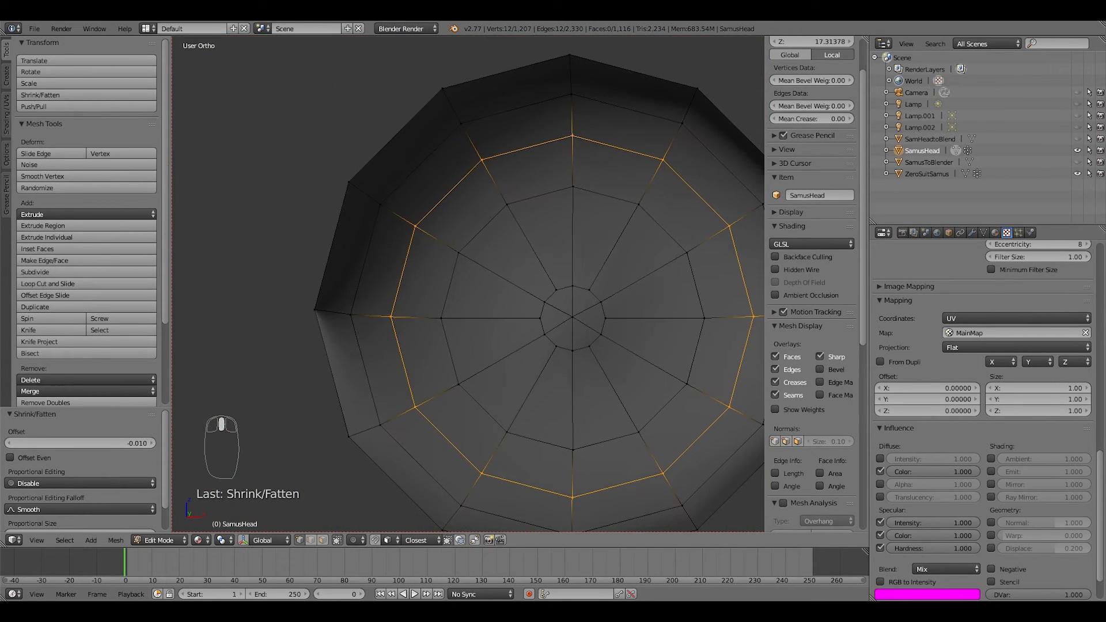
key(KP_1)
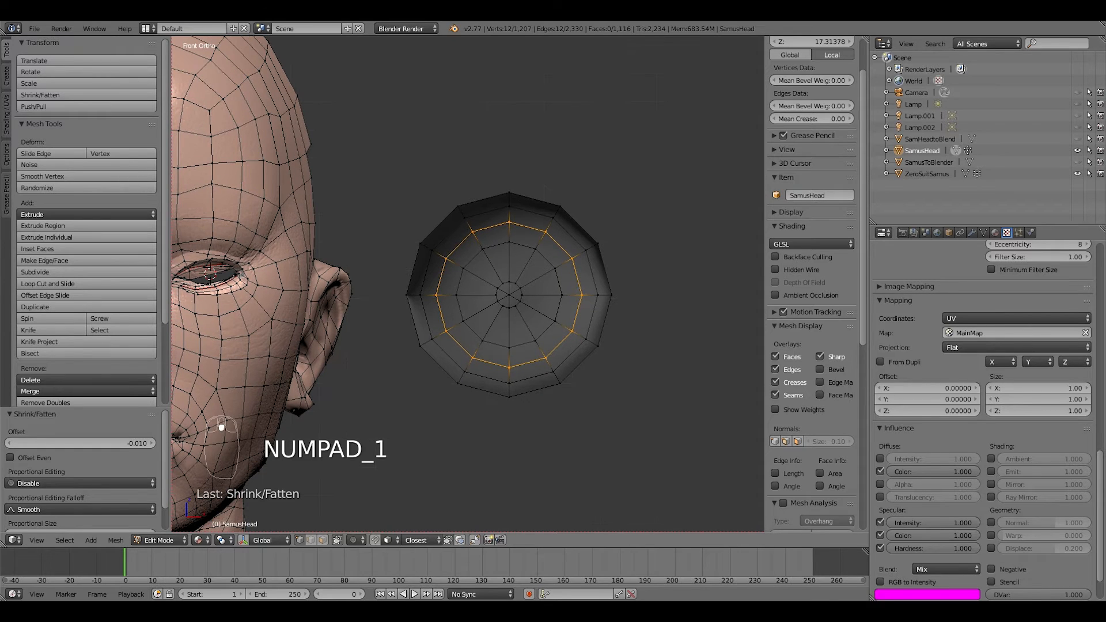
key(ctrl+KP_Add)
key(ctrl+KP_Add)
key(ctrl+KP_Add)
key(ctrl+KP_Add)
key(ctrl+KP_Add)
key(ctrl+KP_Add)
key(ctrl+KP_Add)
key(ctrl+KP_Add)
key(ctrl+KP_Add)
key(ctrl+KP_Add)
key(ctrl+KP_Add)
key(ctrl+KP_Add)
key(ctrl+KP_Add)
key(ctrl+KP_Add)
key(ctrl+KP_Add)
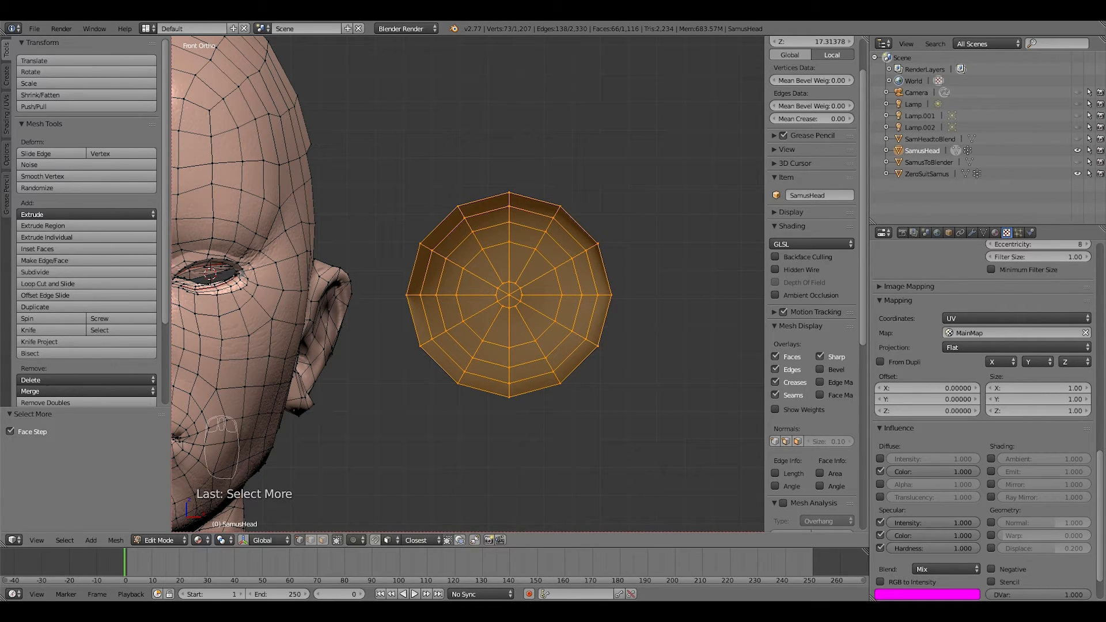
Turn off limiting selection to visible geometry, clear the selection and box-select the entire eyeball in front view.
click(337, 540)
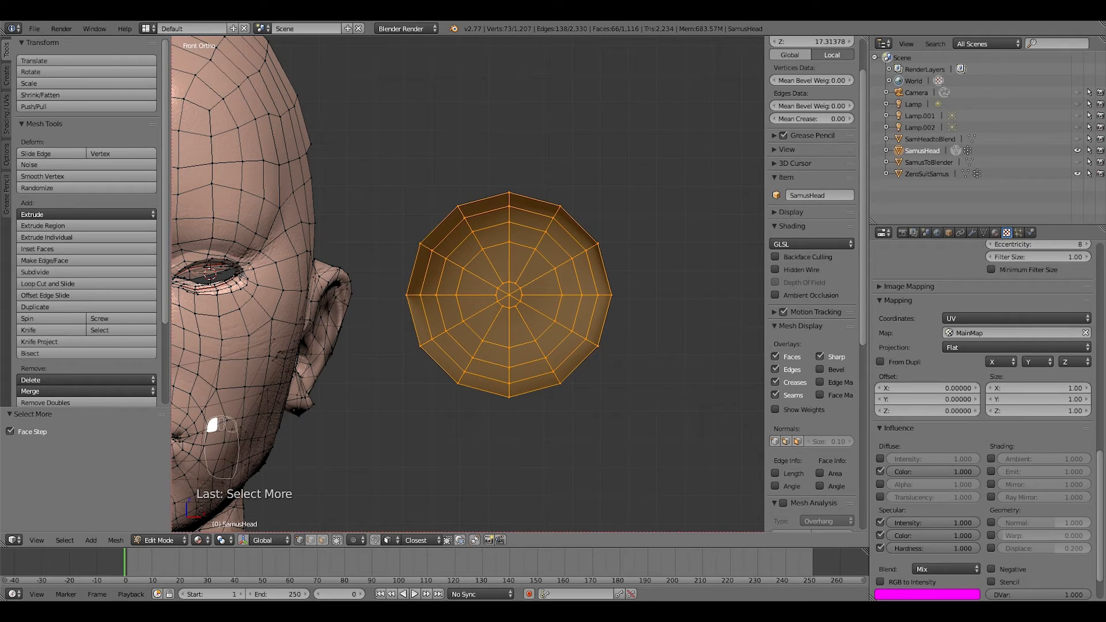
key(a)
key(b)
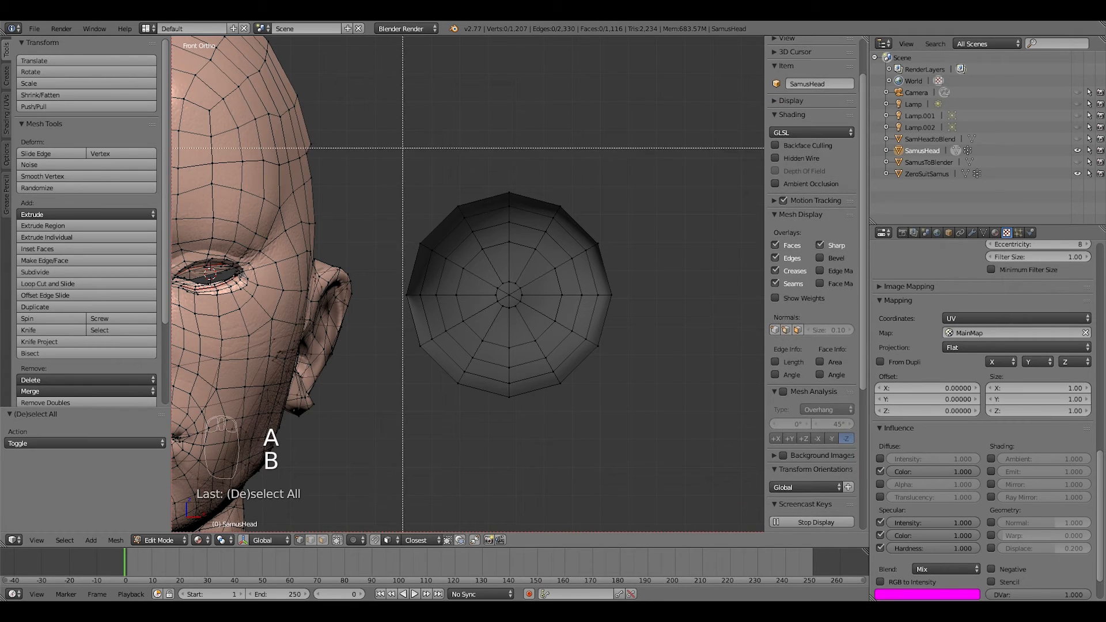
drag(392, 124, 687, 472)
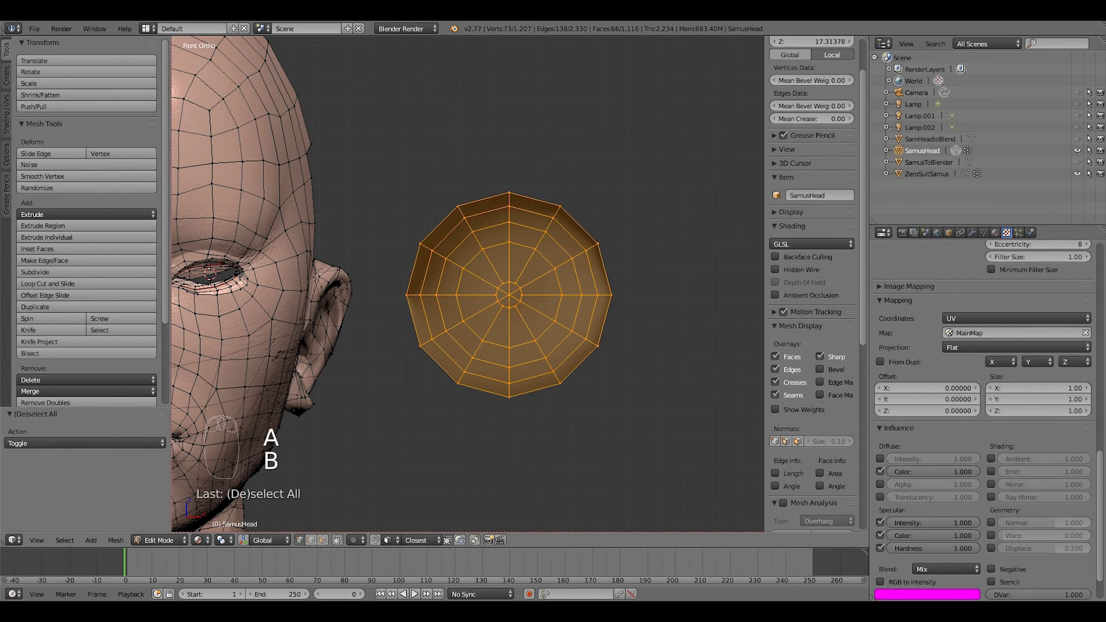
Select only the edge loop of the second ring out from the eyeball's front pole.
middle_drag(507, 293, 576, 288)
key(KP_1)
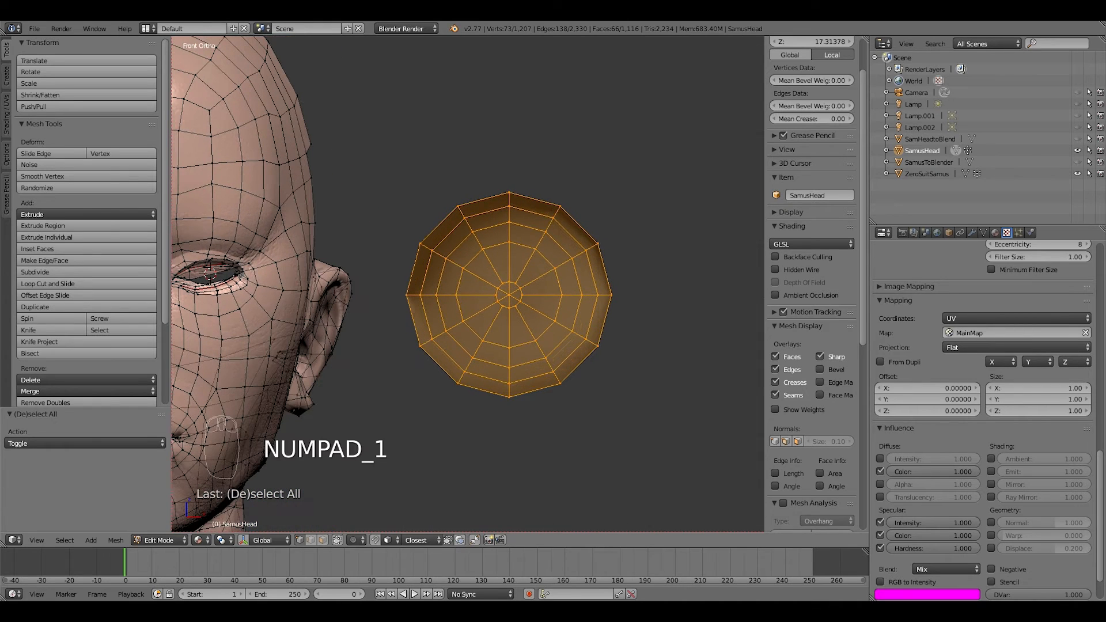
shift+middle_drag(507, 294, 650, 268)
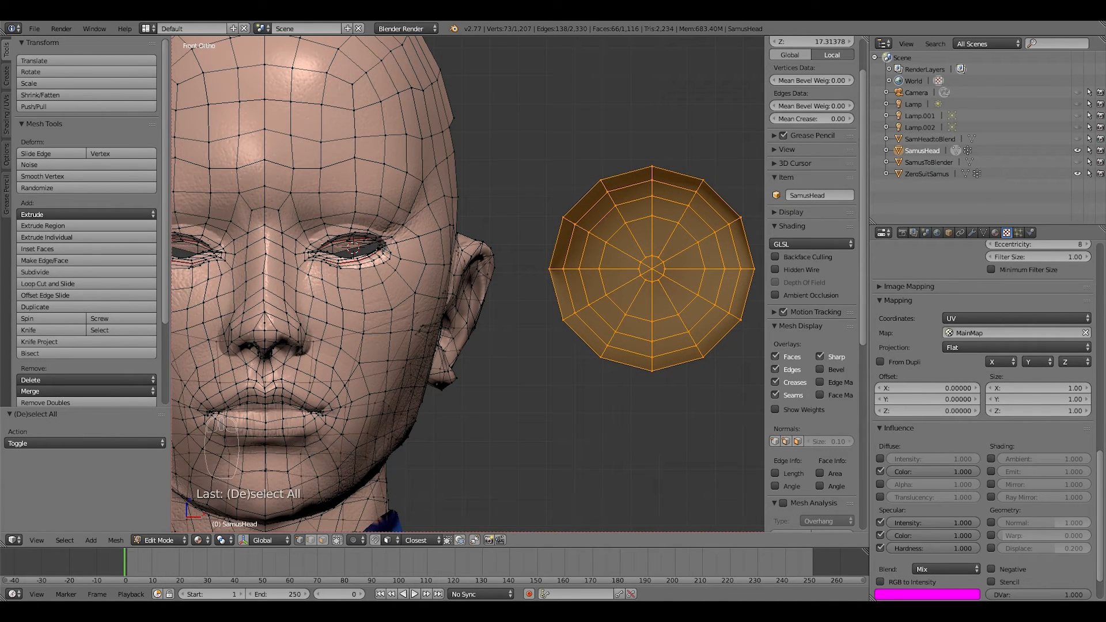
alt+right_click(698, 295)
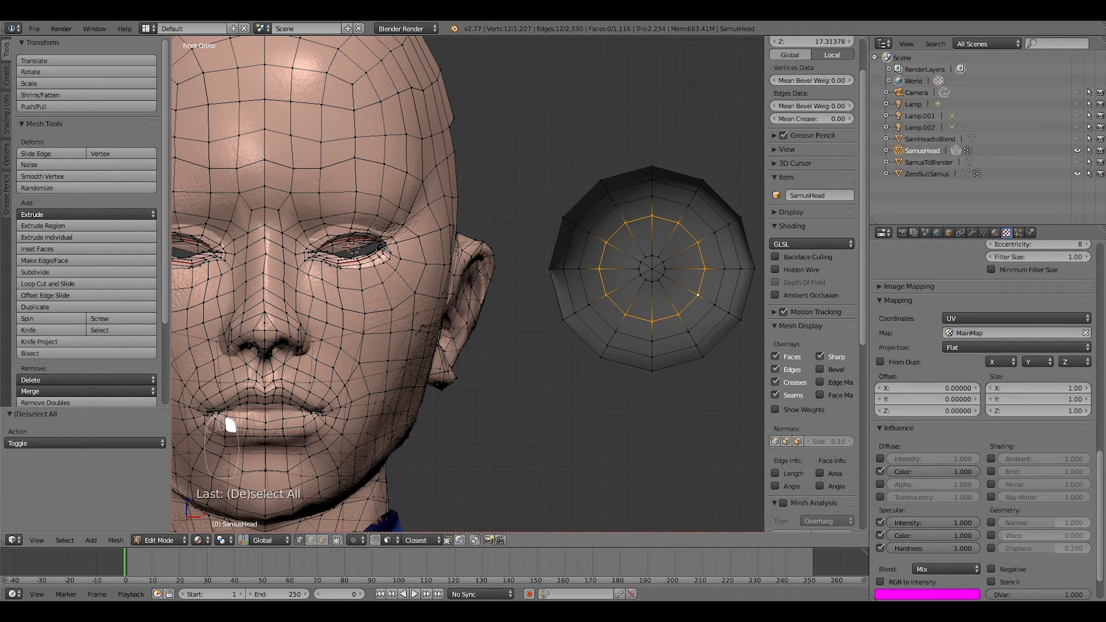
scroll(468, 283, up, 2)
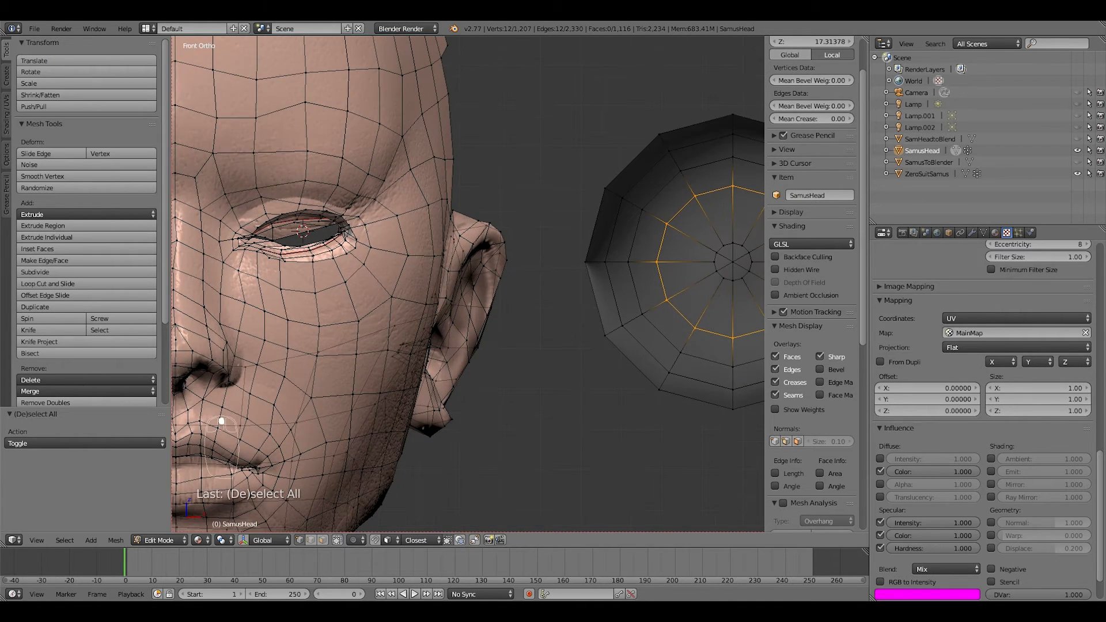
shift+middle_drag(699, 295, 598, 304)
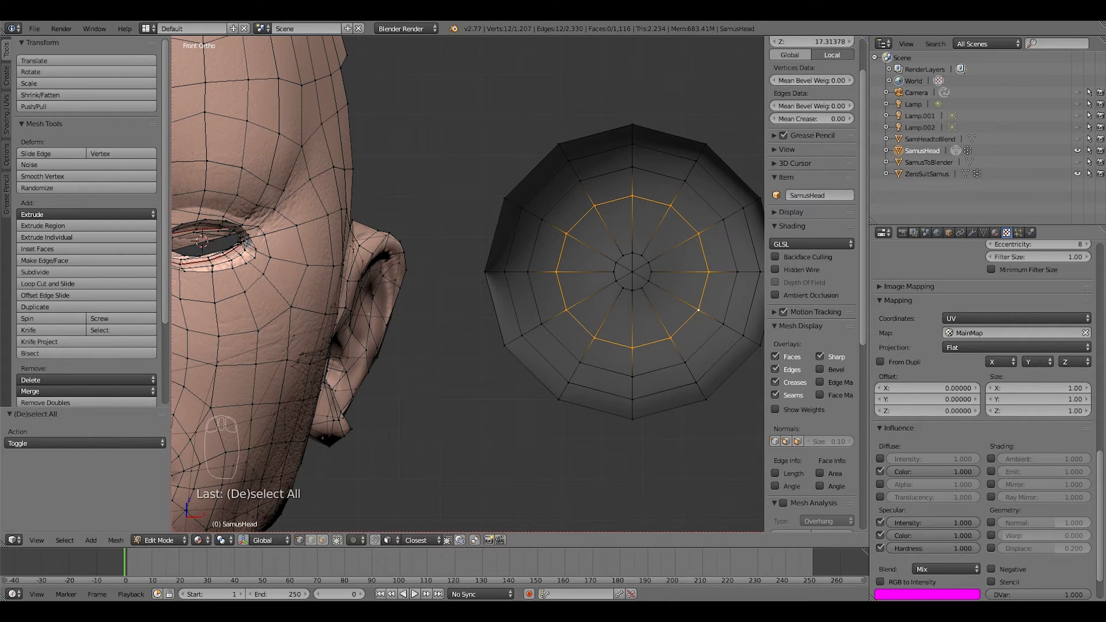
shift+middle_drag(633, 271, 539, 260)
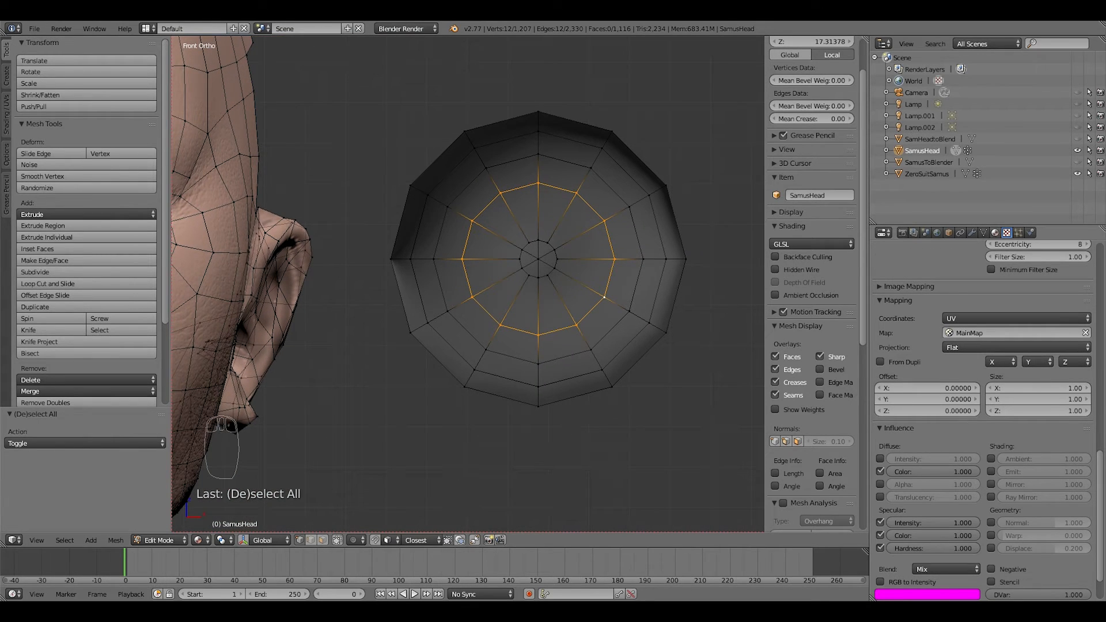
Show the SamusHead mesh's vertex groups and remove Def_Head_Eye_R and Def_Head_Eye_L, leaving Def_Head_Jaw as the active group.
click(995, 232)
click(984, 232)
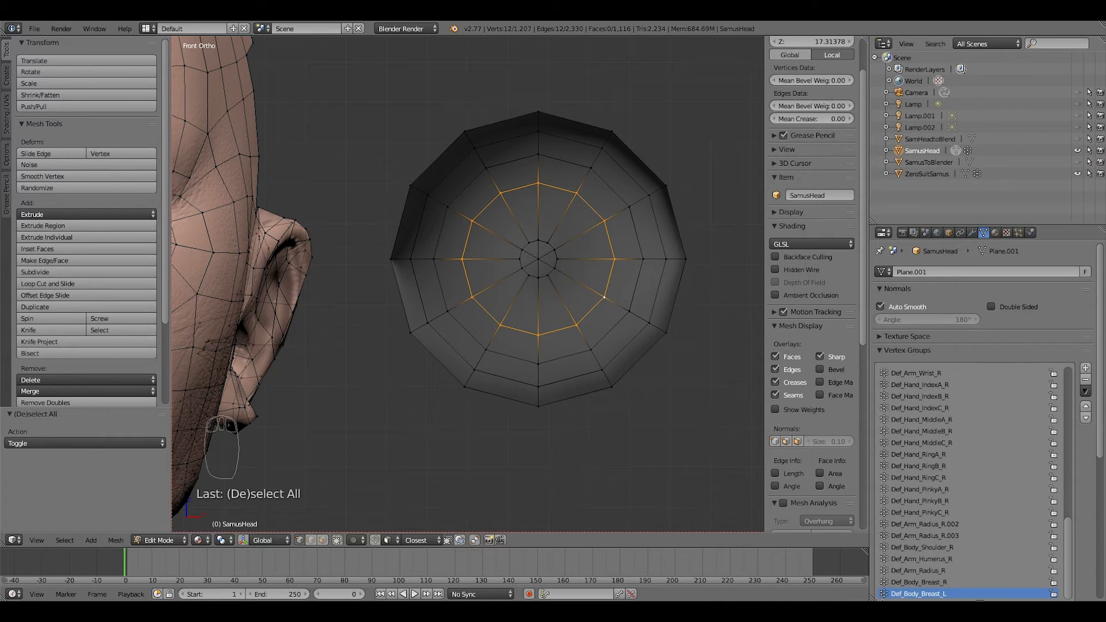
drag(980, 226, 979, 166)
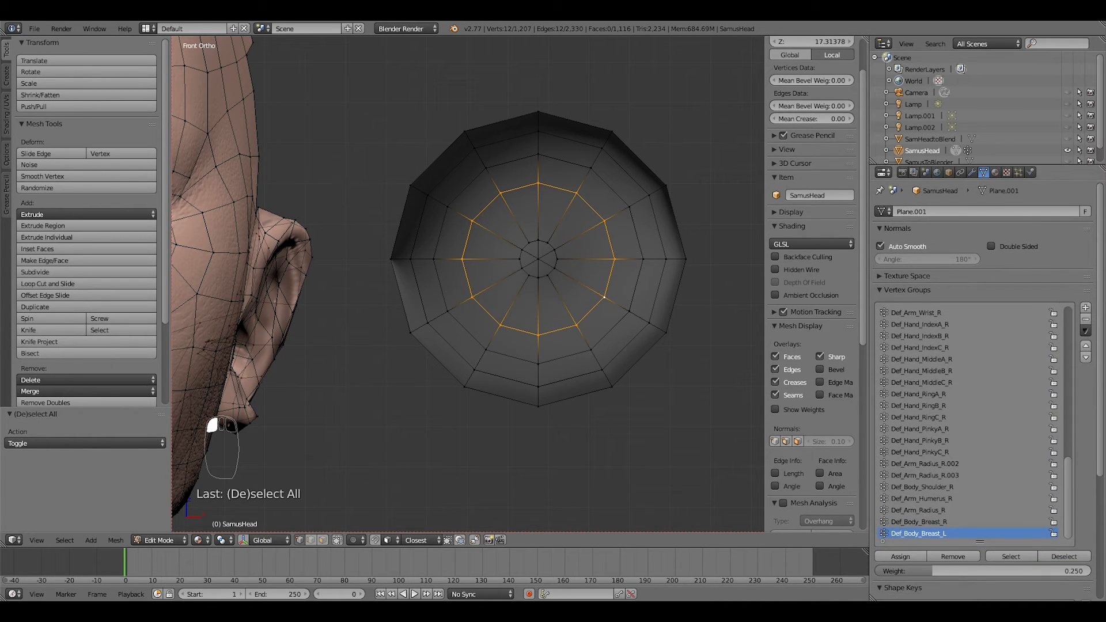
drag(1067, 499, 1067, 348)
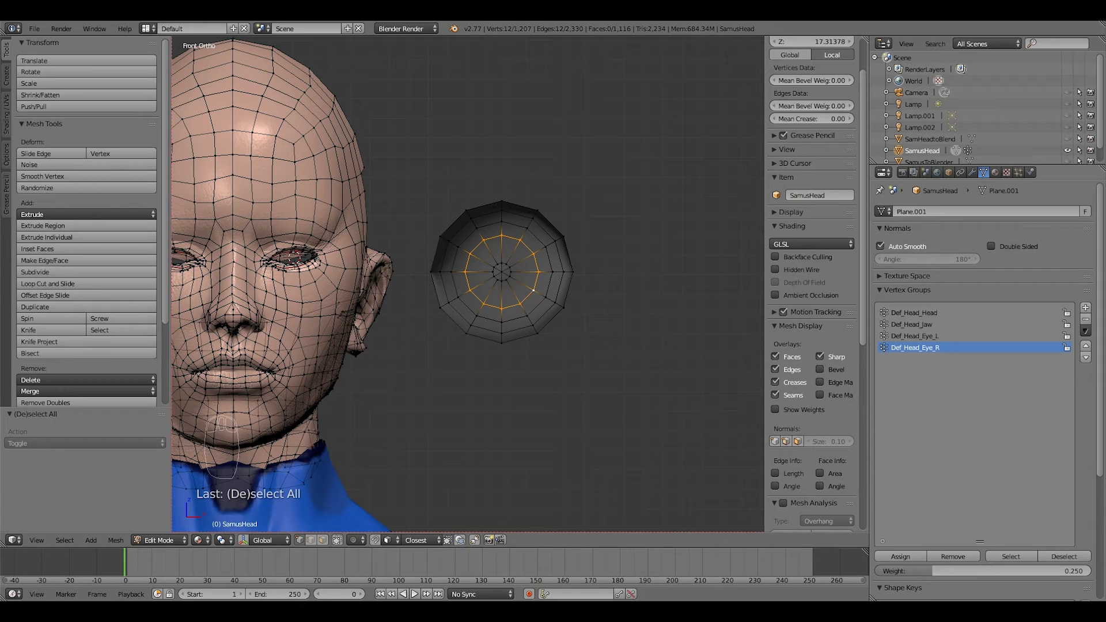
click(1086, 320)
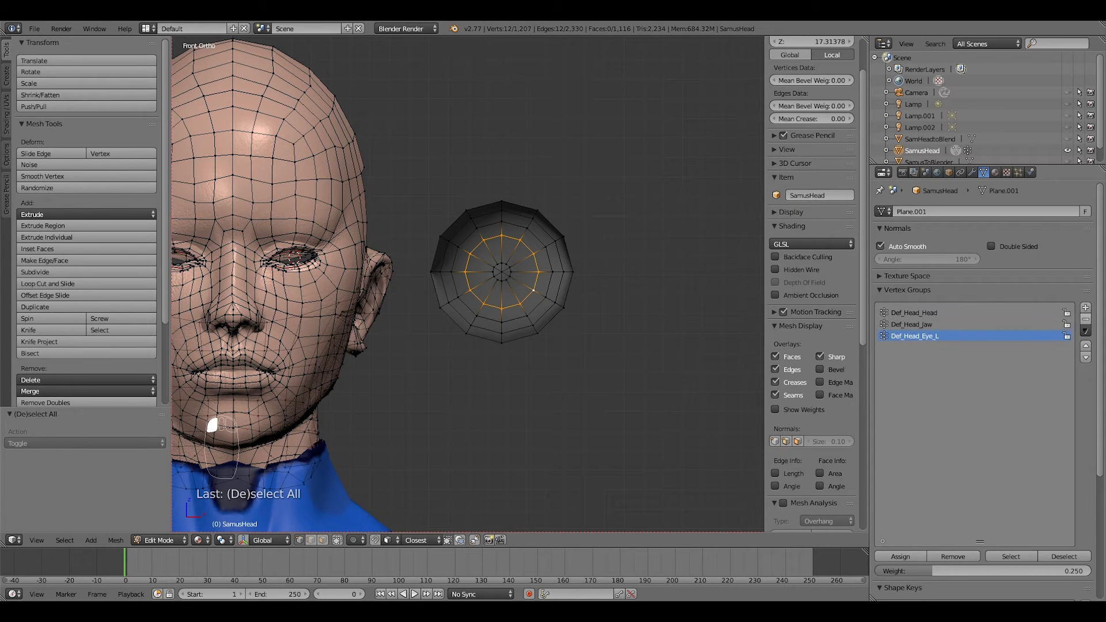
click(1085, 320)
click(945, 313)
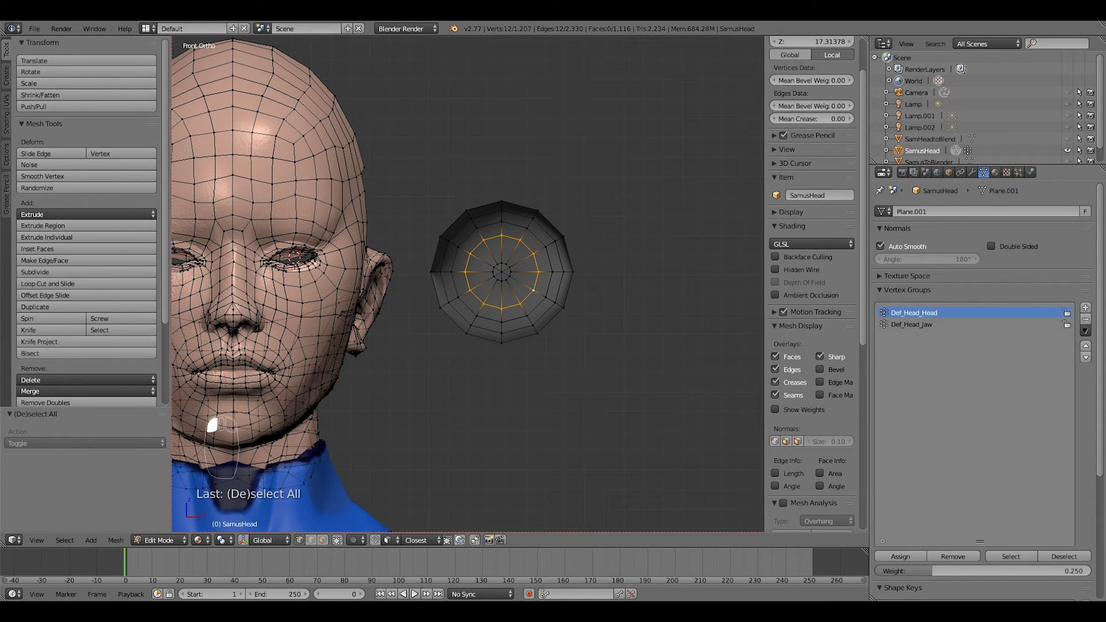
click(945, 325)
click(945, 313)
click(945, 324)
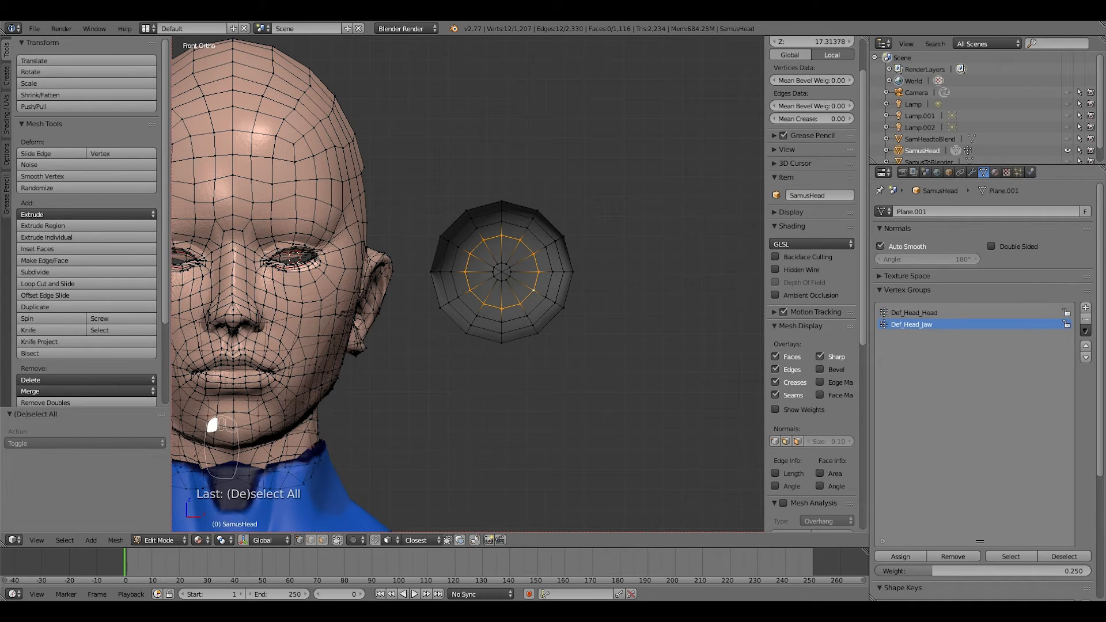
Select the vertex at the eyeball's front pole and grow the selection until it covers the whole eyeball.
shift+middle_drag(536, 299, 721, 255)
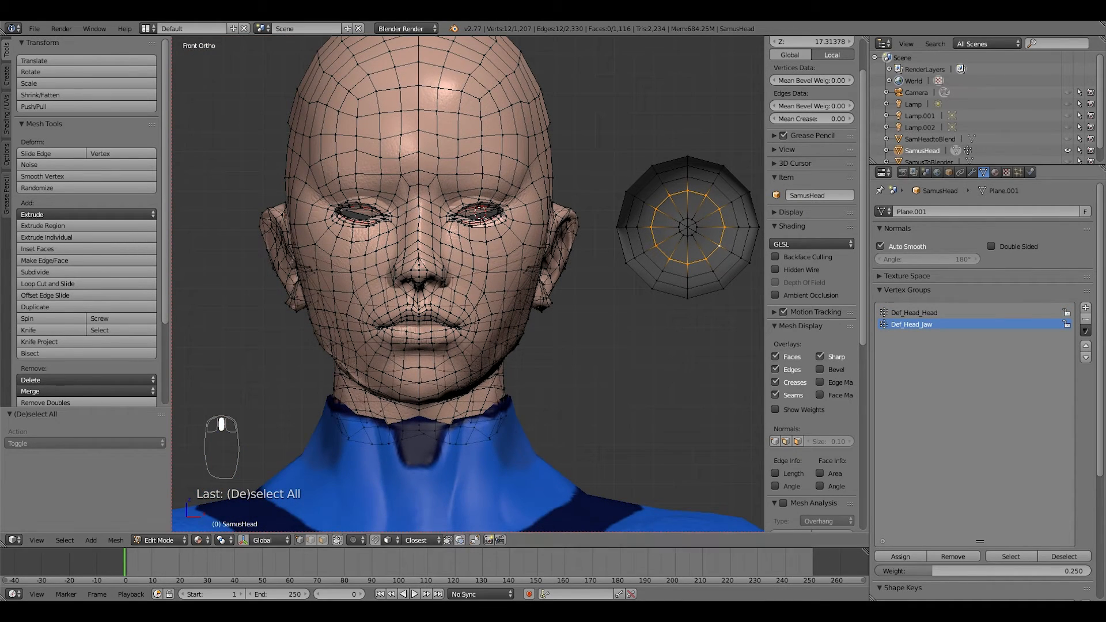
scroll(468, 284, down, 2)
mouse_move(468, 284)
middle_down()
mouse_move(618, 291)
mouse_move(479, 288)
middle_up()
key(KP_1)
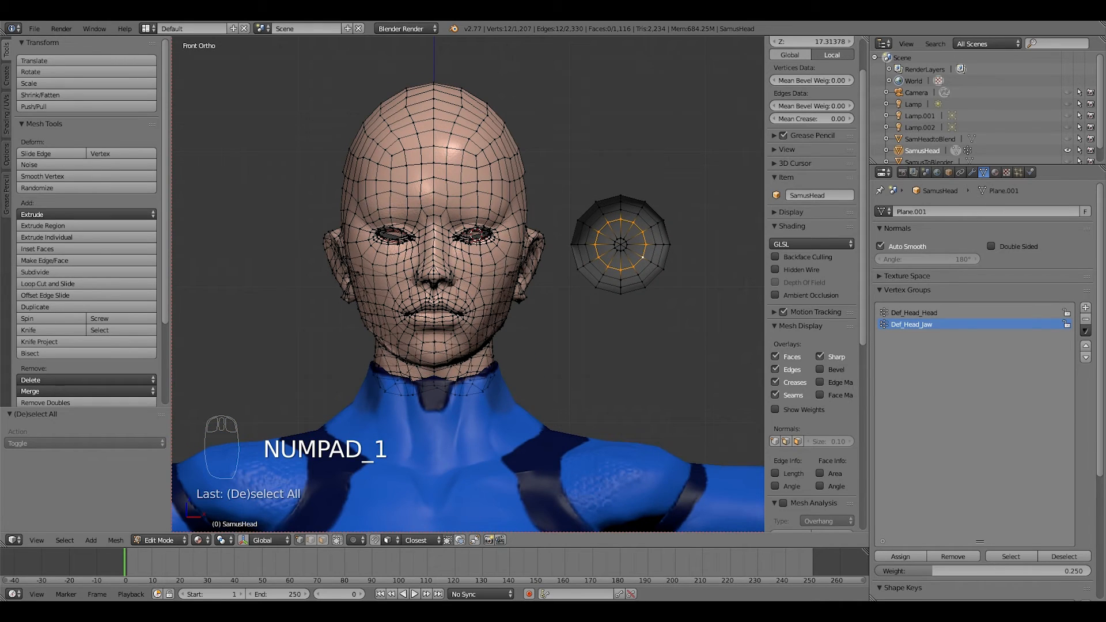
scroll(565, 242, up, 4)
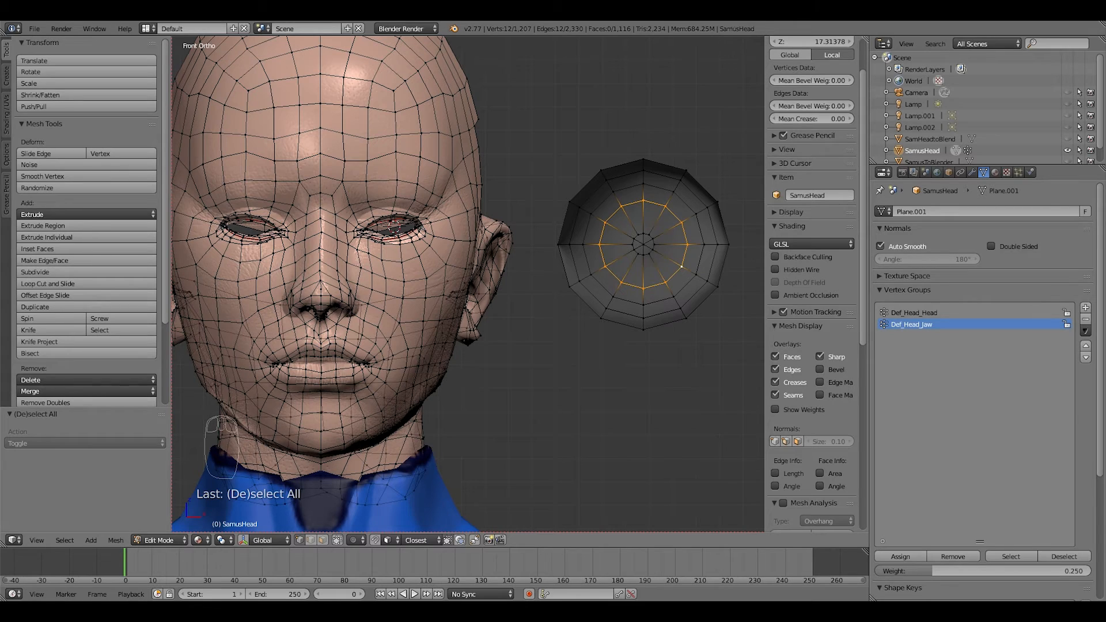
right_click(643, 254)
right_click(644, 245)
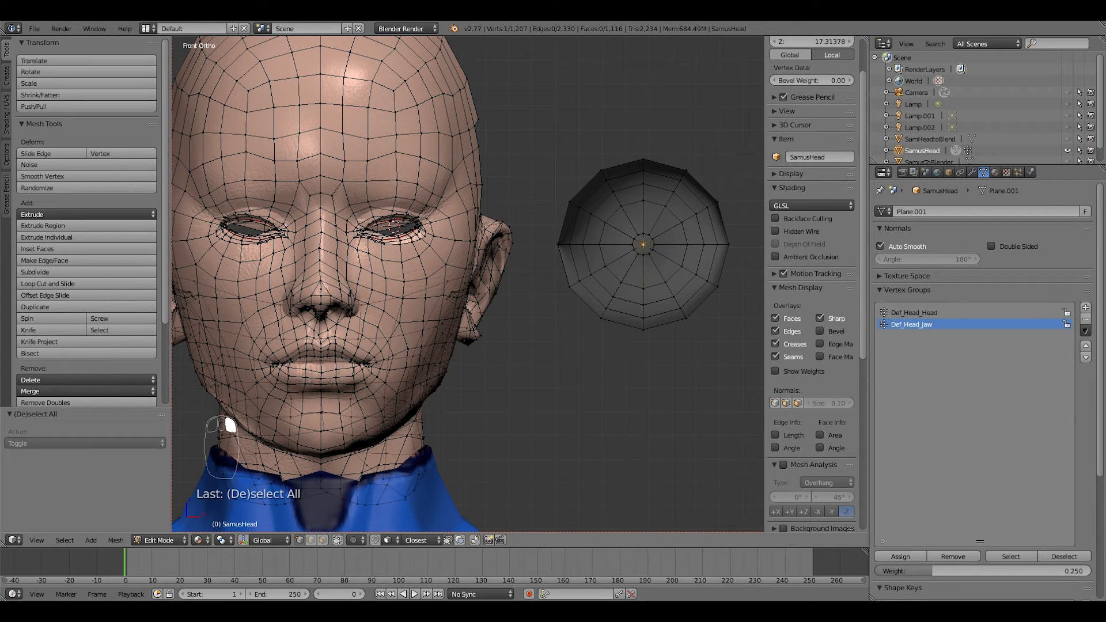
key(ctrl+KP_Add)
key(ctrl+KP_Add)
key(ctrl+KP_Add)
key(ctrl+KP_Add)
key(ctrl+KP_Add)
key(ctrl+KP_Add)
key(ctrl+KP_Add)
key(ctrl+KP_Add)
key(ctrl+KP_Add)
key(ctrl+KP_Add)
key(ctrl+KP_Add)
key(ctrl+KP_Add)
key(ctrl+KP_Add)
key(ctrl+KP_Add)
key(ctrl+KP_Add)
key(ctrl+KP_Add)
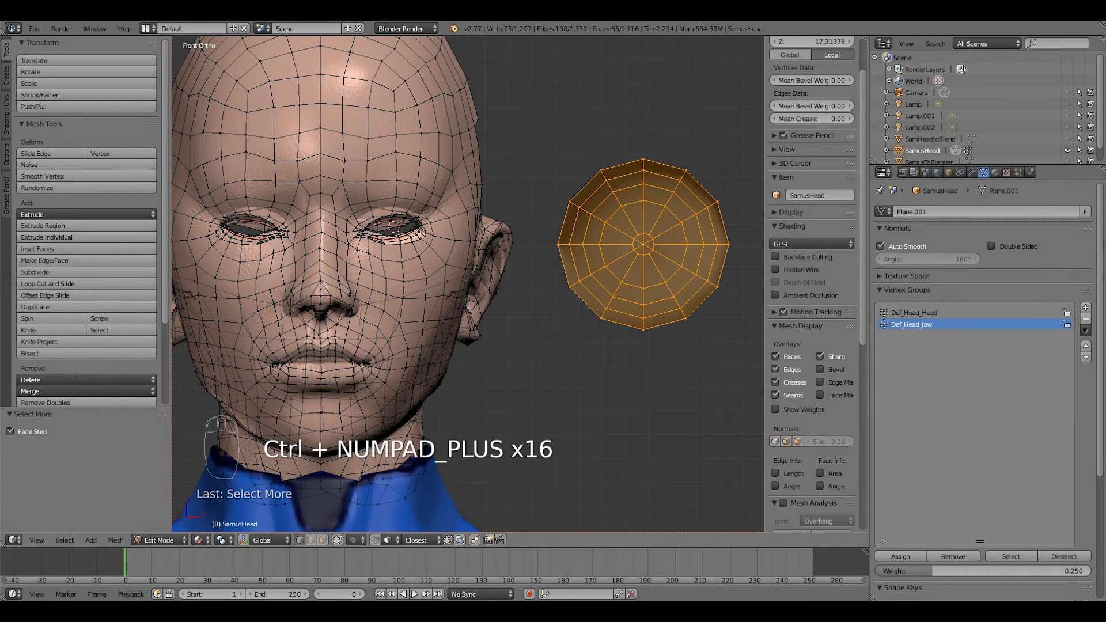
key(ctrl+KP_Add)
key(ctrl+KP_Add)
key(ctrl+KP_Add)
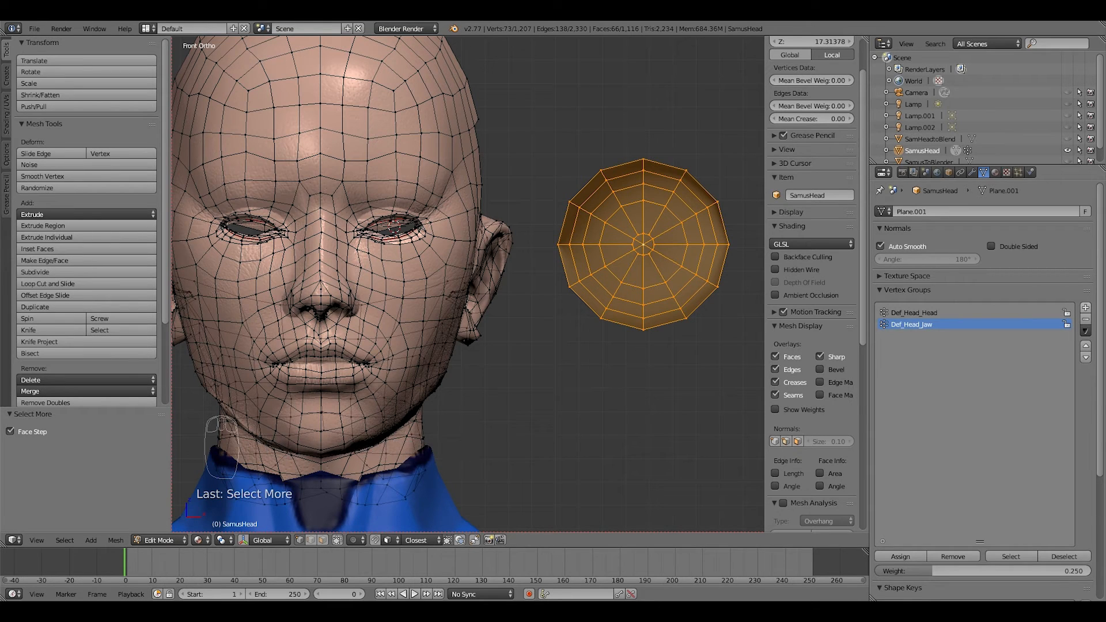
Create a vertex group named Left_Eye and assign the selected eyeball vertices to it.
click(1086, 307)
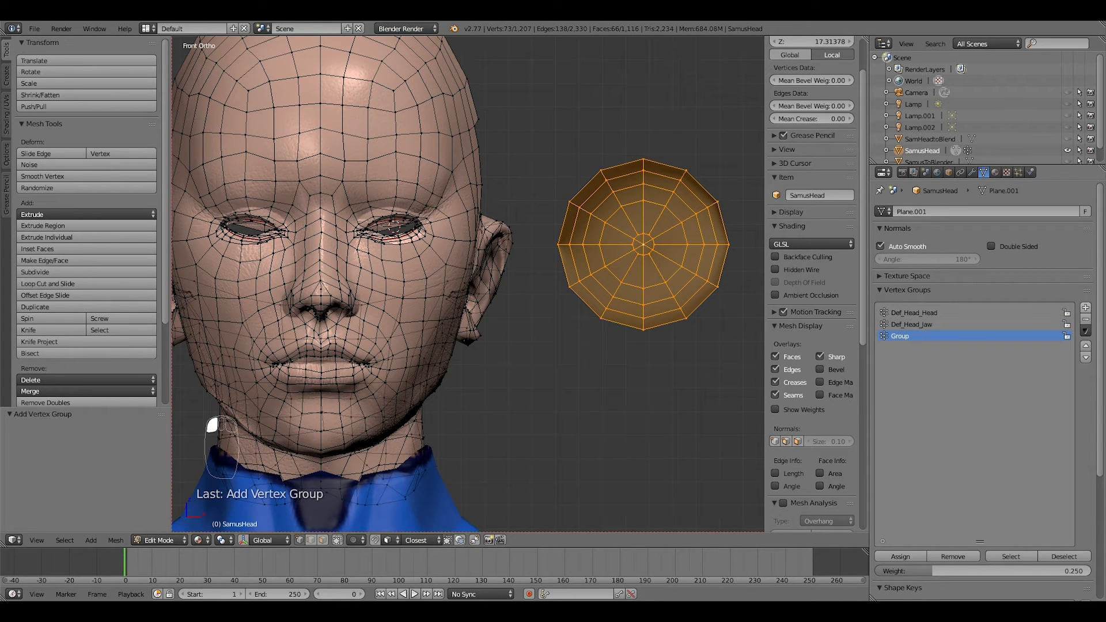
double_click(901, 336)
text(Left)
key(Return)
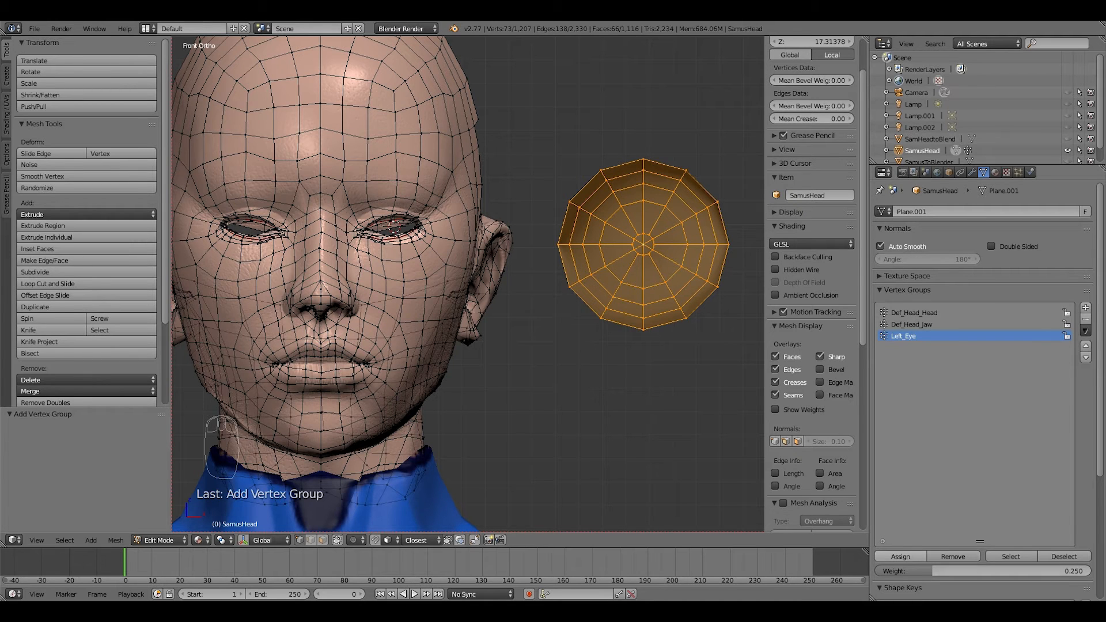
click(900, 556)
Select the eyeball's front pole vertex and grow the selection twice so it covers only the iris faces.
scroll(216, 426, up, 2)
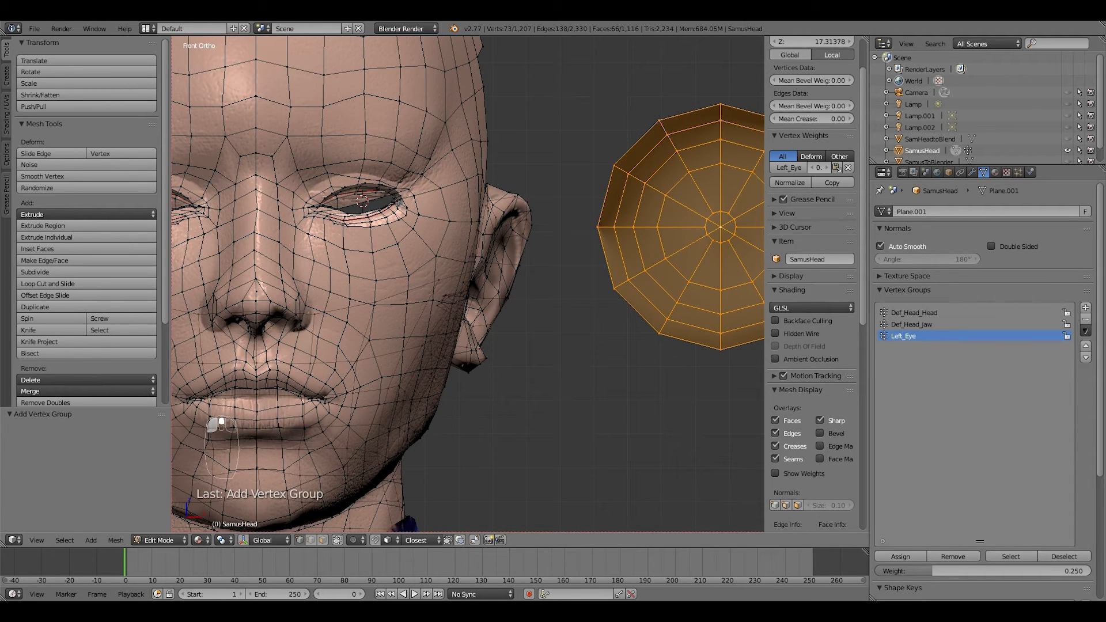
right_click(653, 260)
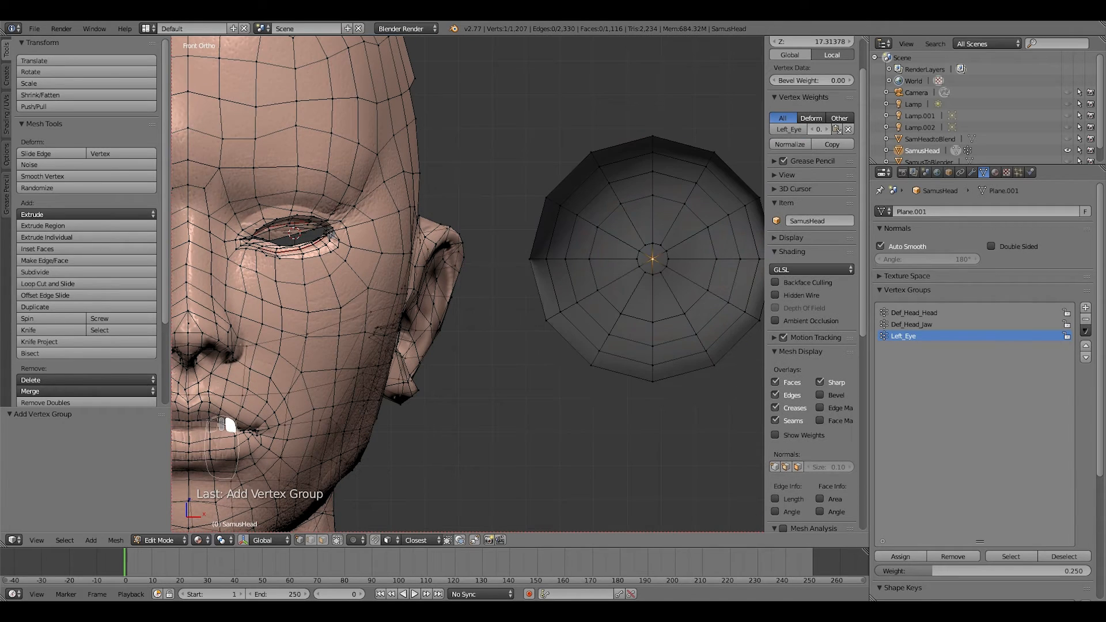
key(ctrl+KP_Add)
key(ctrl+KP_Add)
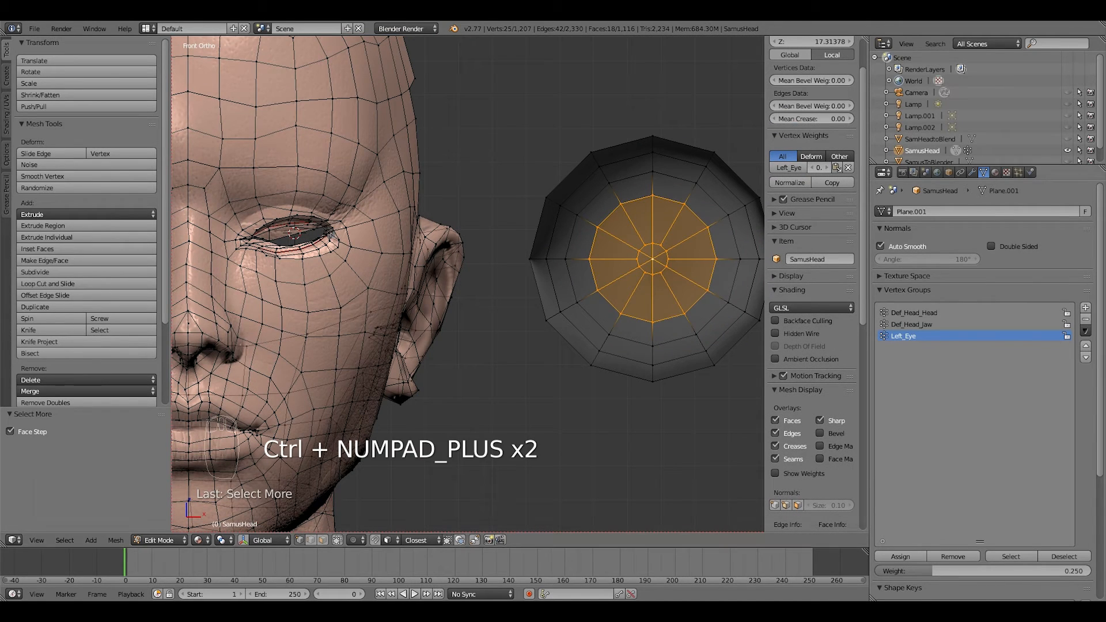
Create a vertex group named Left_Iris and assign the selected iris vertices to it.
click(1085, 308)
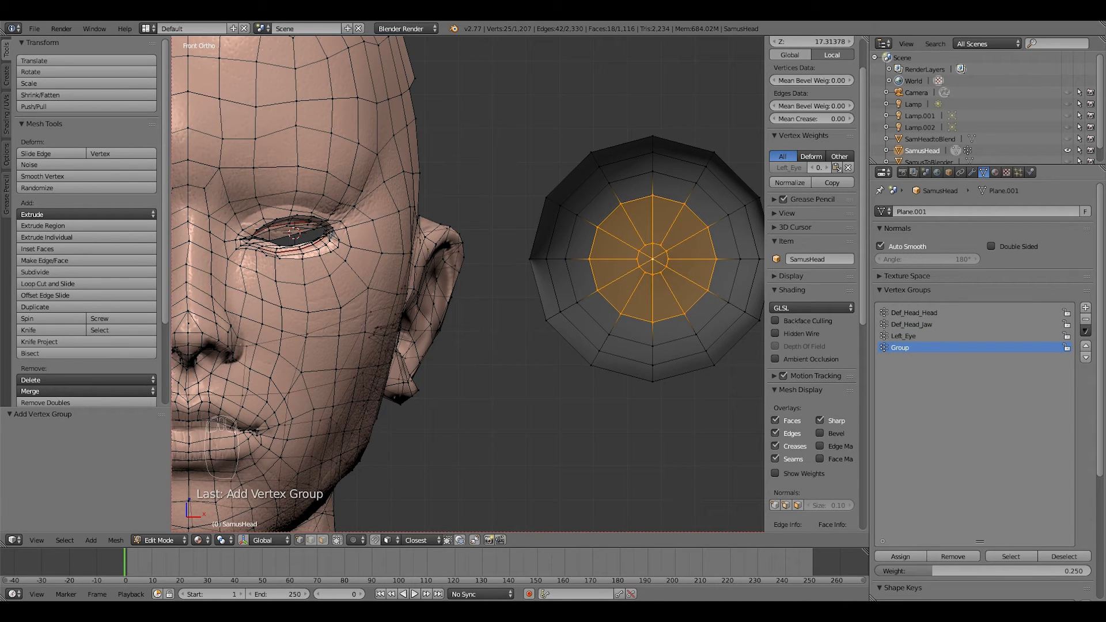
click(922, 348)
double_click(922, 348)
text(Left_Iris)
click(900, 557)
Check the Left_Eye and Left_Iris vertex groups by selecting each group's vertices in turn and clearing the selection after each.
scroll(467, 283, down, 2)
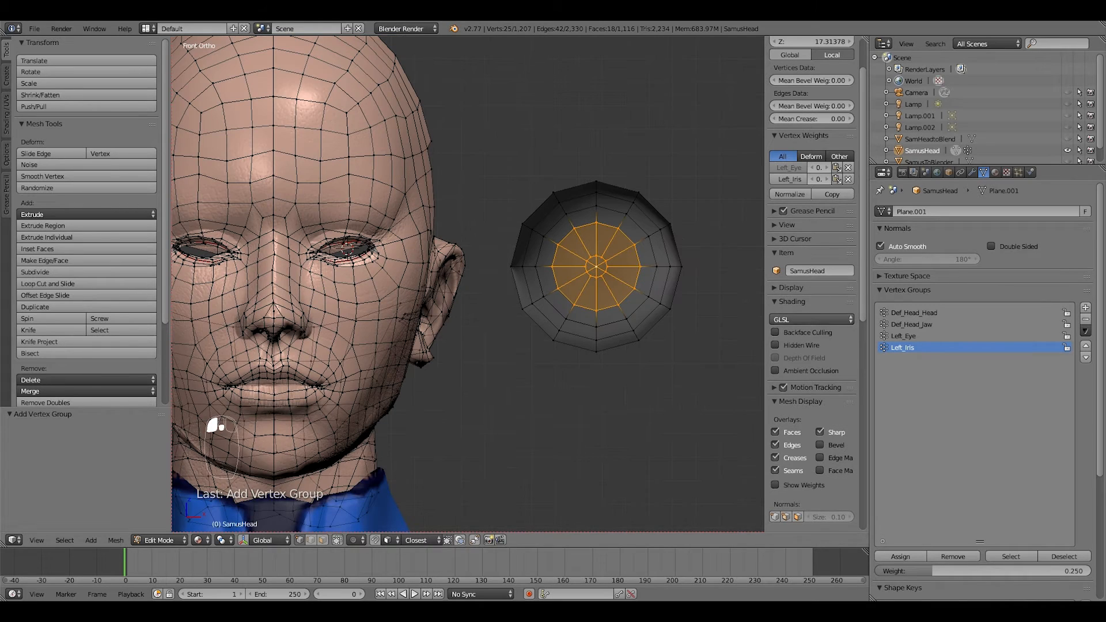
click(905, 336)
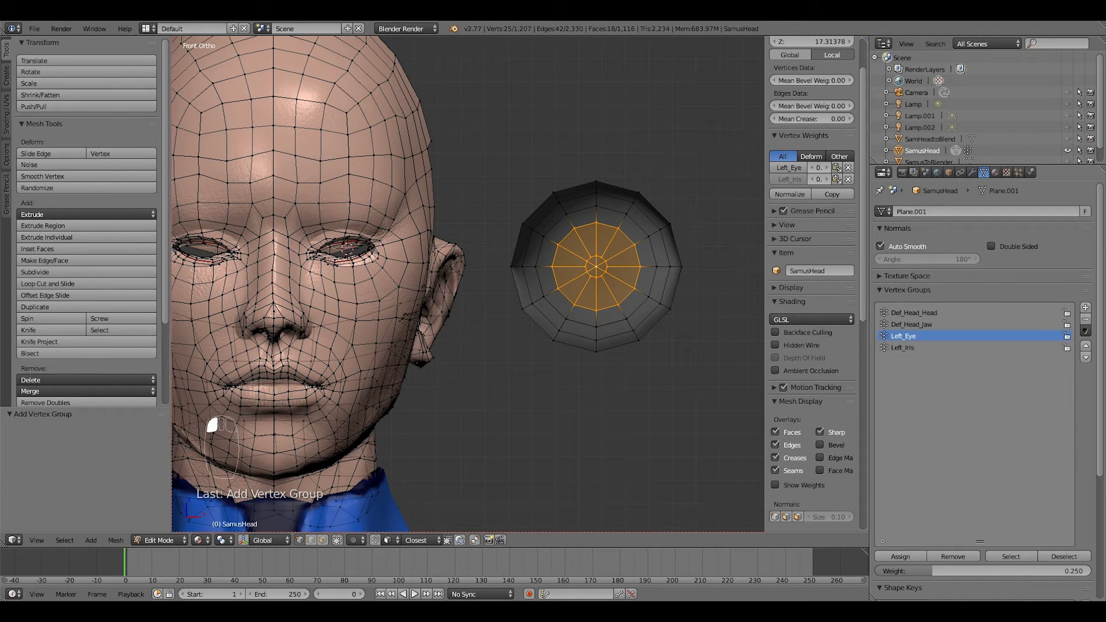
key(a)
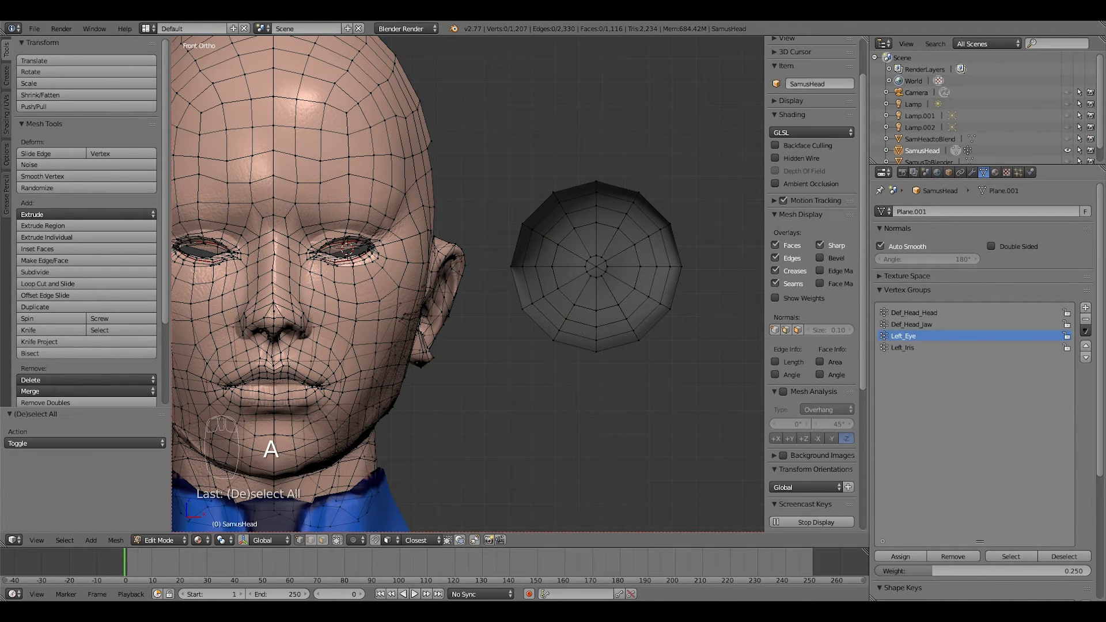
click(1011, 557)
key(a)
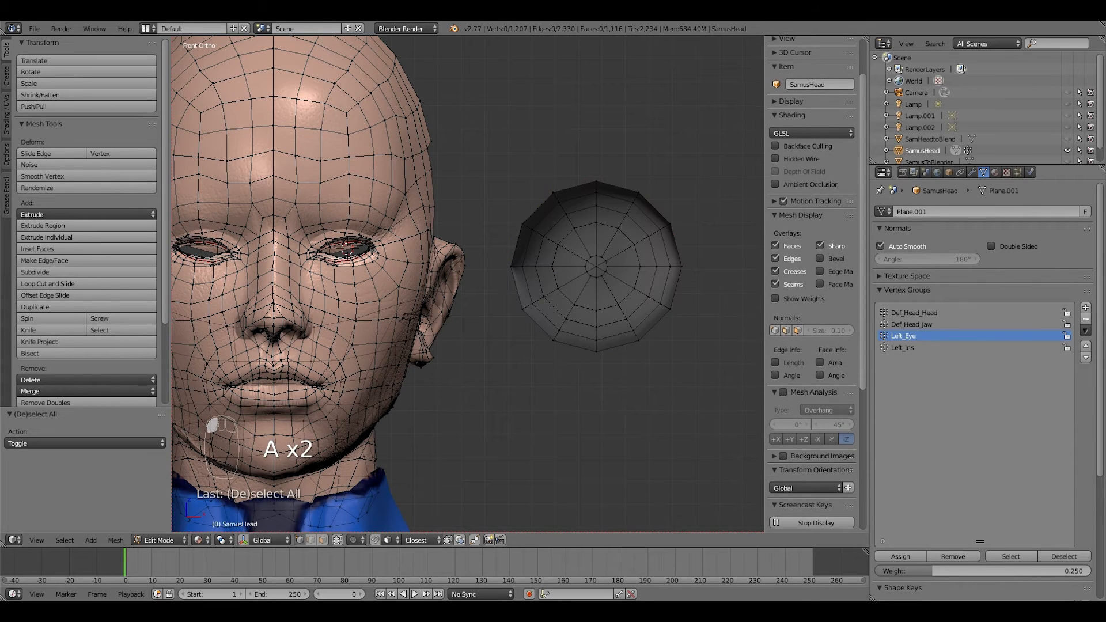
click(903, 348)
click(1011, 556)
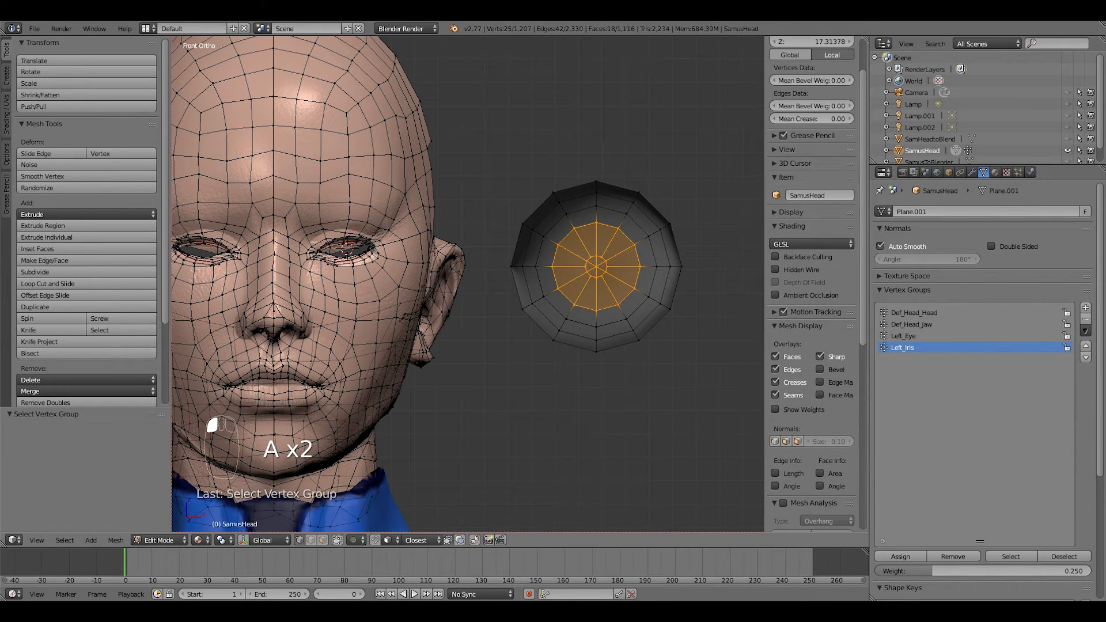
key(a)
Reselect the entire eyeball by growing the selection outward from its front pole vertex.
scroll(468, 284, down, 2)
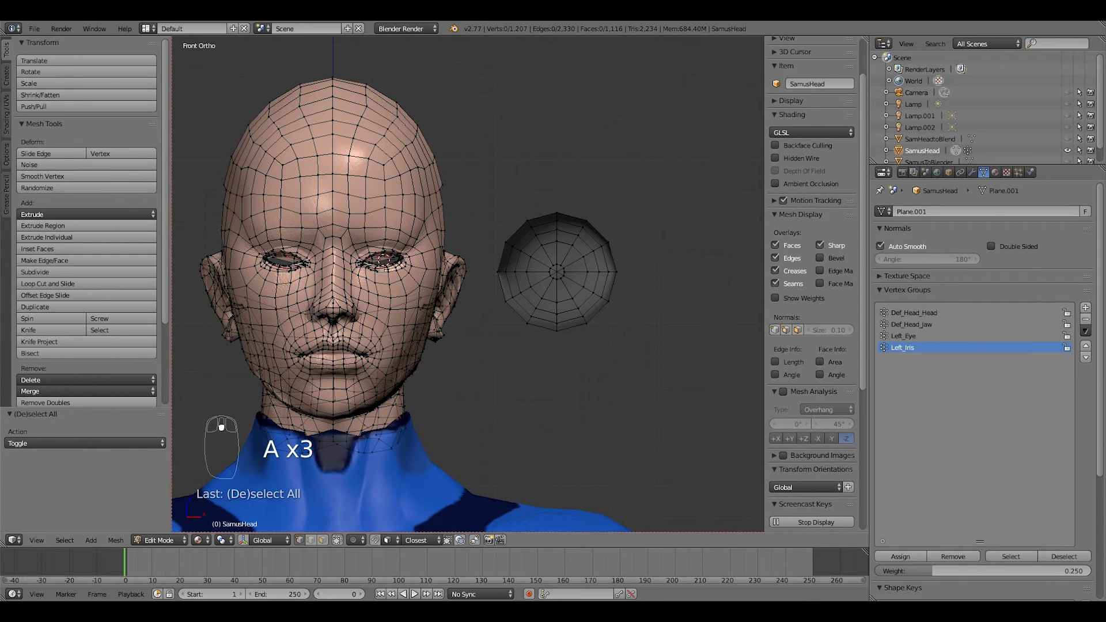
shift+middle_drag(468, 284, 523, 276)
right_click(612, 263)
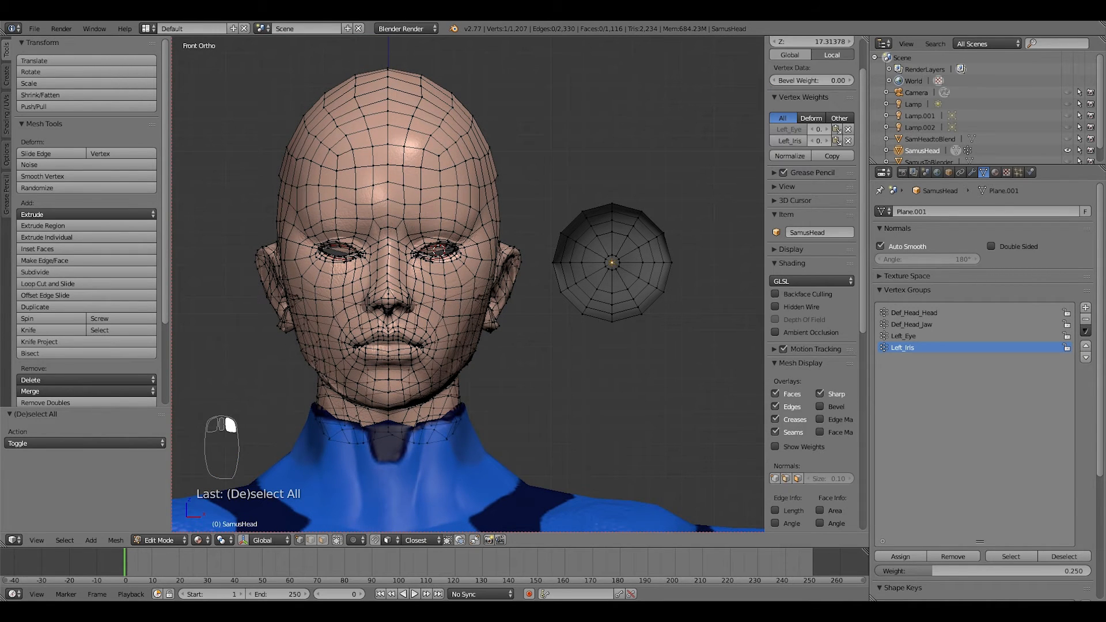
key(ctrl+KP_Add)
key(ctrl+KP_Add)
key(ctrl+KP_Add)
key(ctrl+KP_Add)
key(ctrl+KP_Add)
key(ctrl+KP_Add)
key(ctrl+KP_Add)
key(ctrl+KP_Add)
key(ctrl+KP_Add)
key(ctrl+KP_Add)
key(ctrl+KP_Add)
key(ctrl+KP_Add)
key(ctrl+KP_Add)
key(ctrl+KP_Add)
key(ctrl+KP_Add)
key(ctrl+KP_Add)
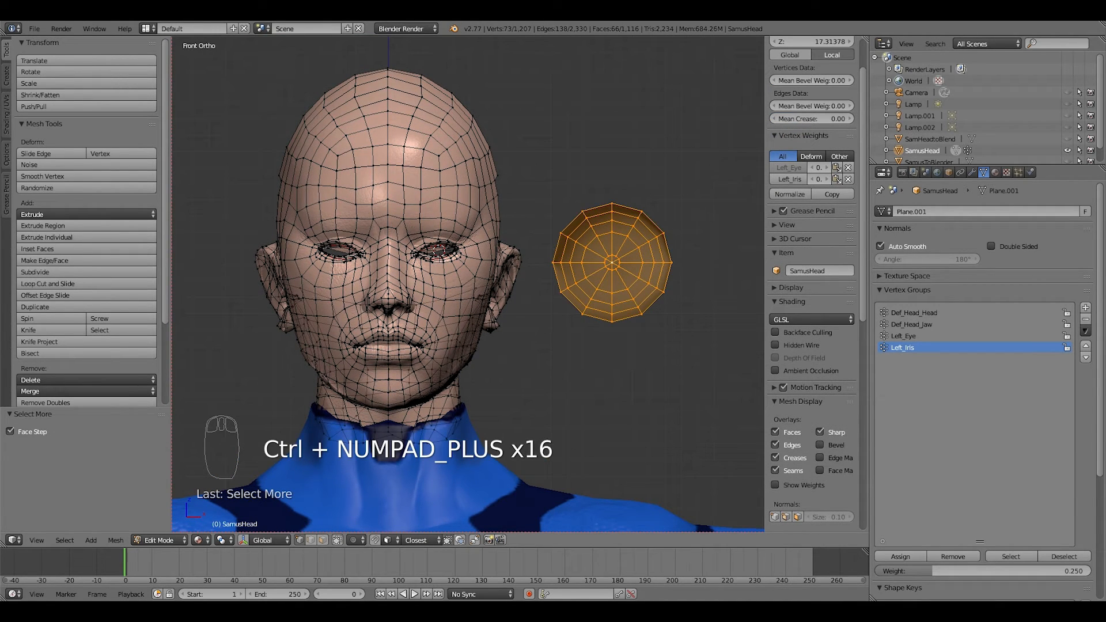
Scale the eyeball to about 0.533 and move it about -1.059 in X and 0.064 in Z to line up with the left eye.
key(s)
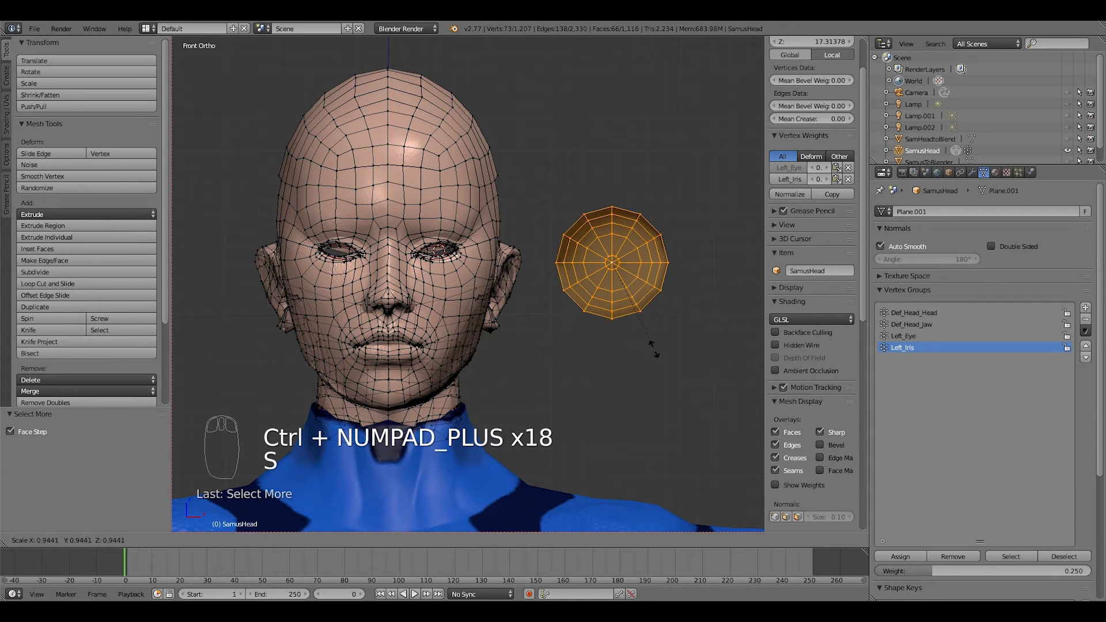
click(617, 316)
key(g)
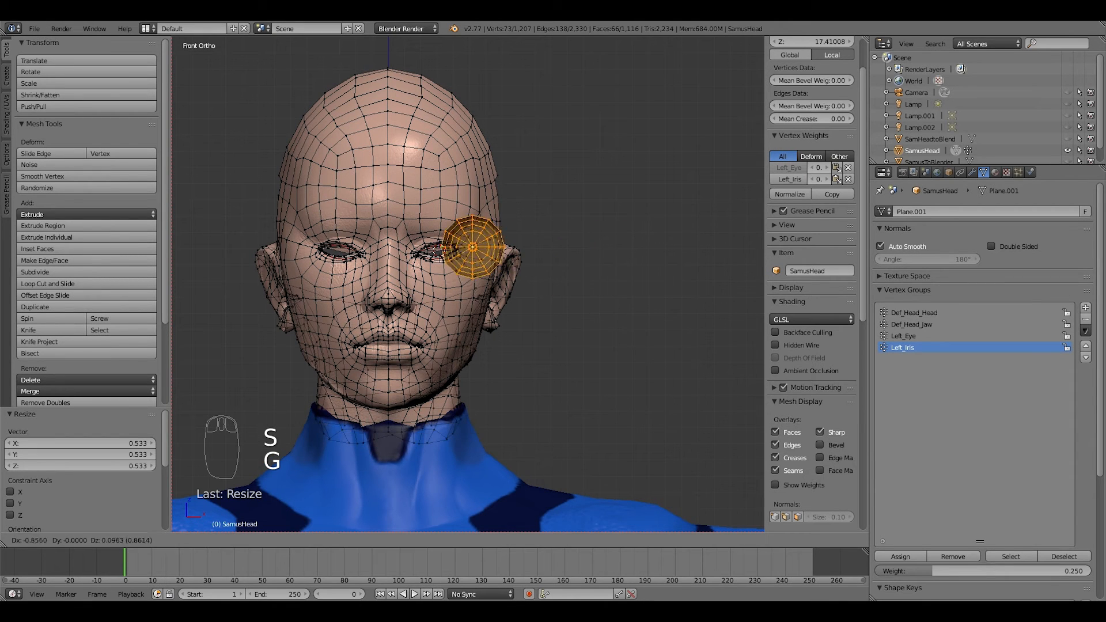
click(444, 305)
Move the eyeball about 0.729 along the Y axis into the left eye socket.
middle_drag(445, 305, 326, 302)
scroll(325, 302, up, 1)
key(g)
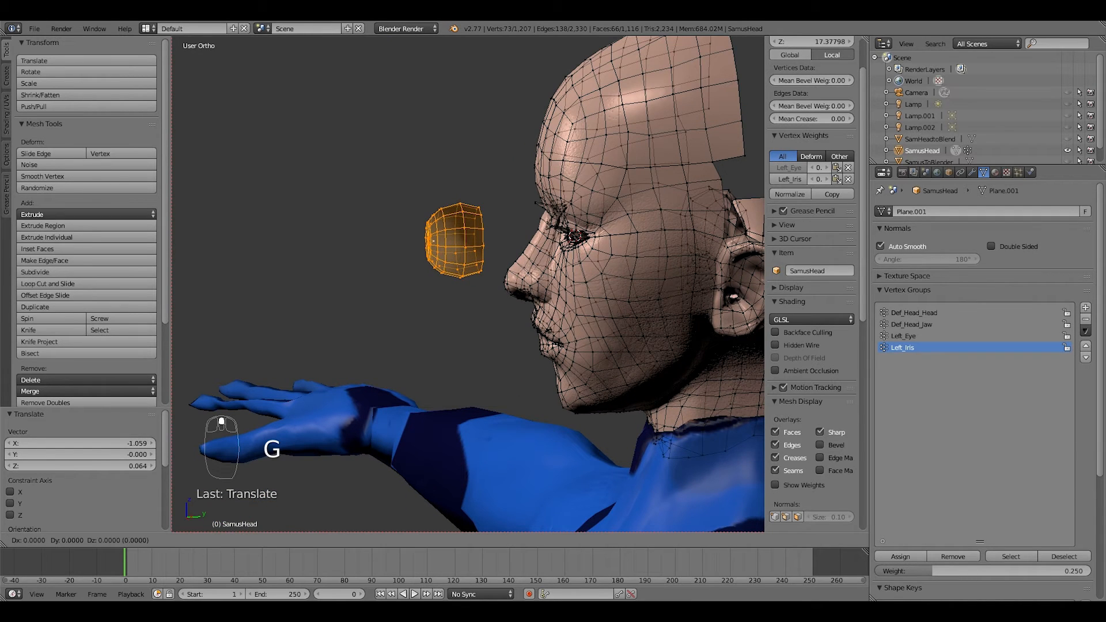
key(z)
key(y)
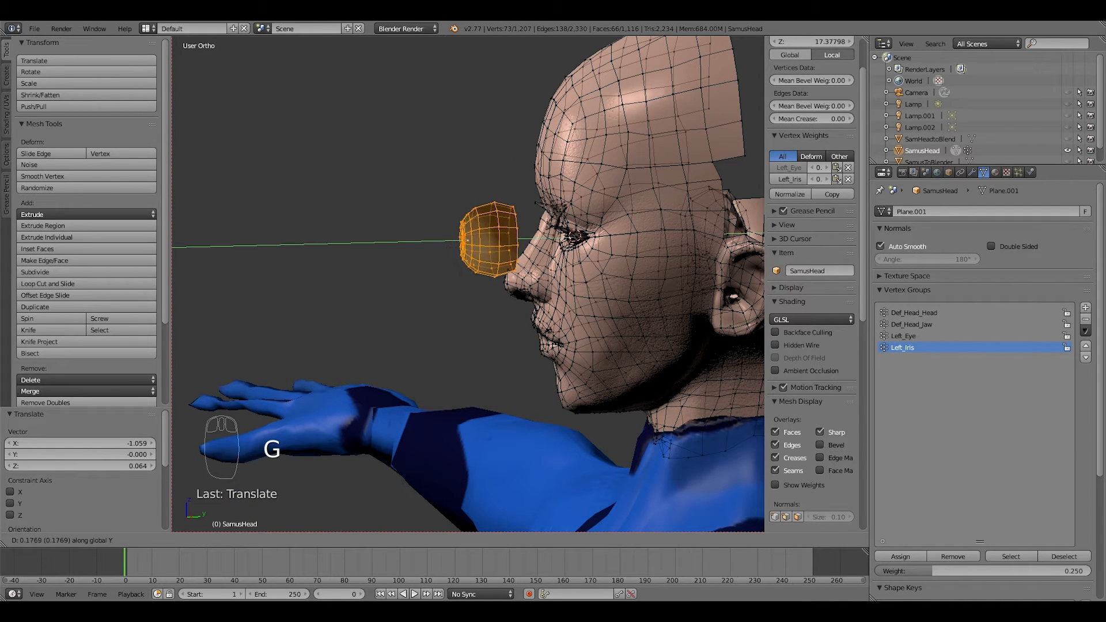
click(461, 312)
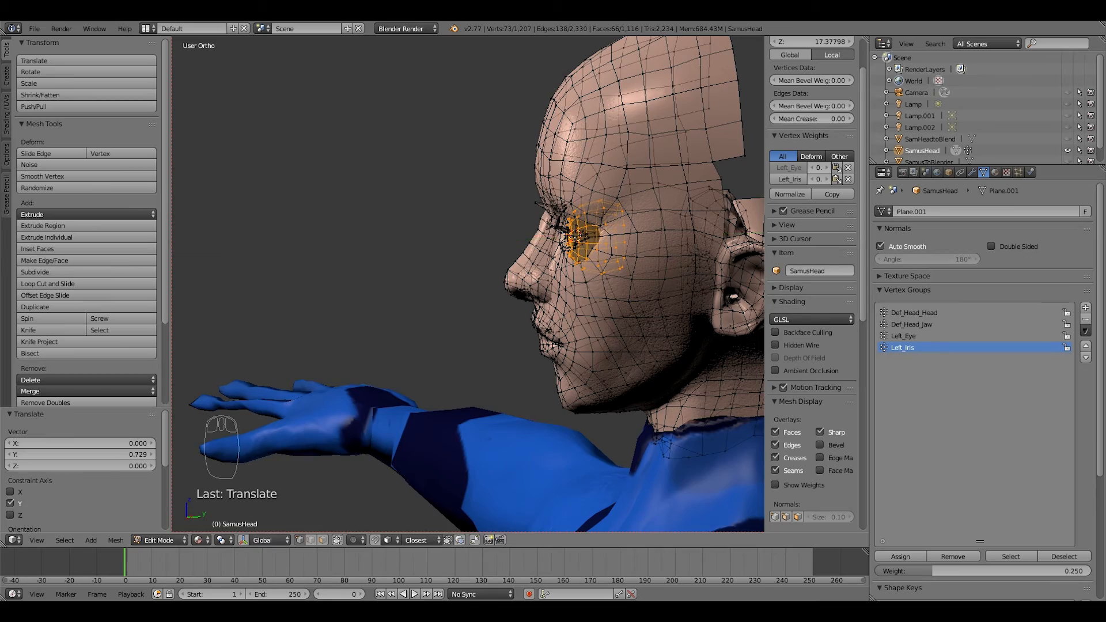
Scale the eyeball down to about 0.666 to fit the left eye socket.
scroll(527, 314, up, 3)
middle_drag(461, 312, 539, 291)
scroll(539, 291, up, 2)
shift+middle_drag(461, 291, 573, 293)
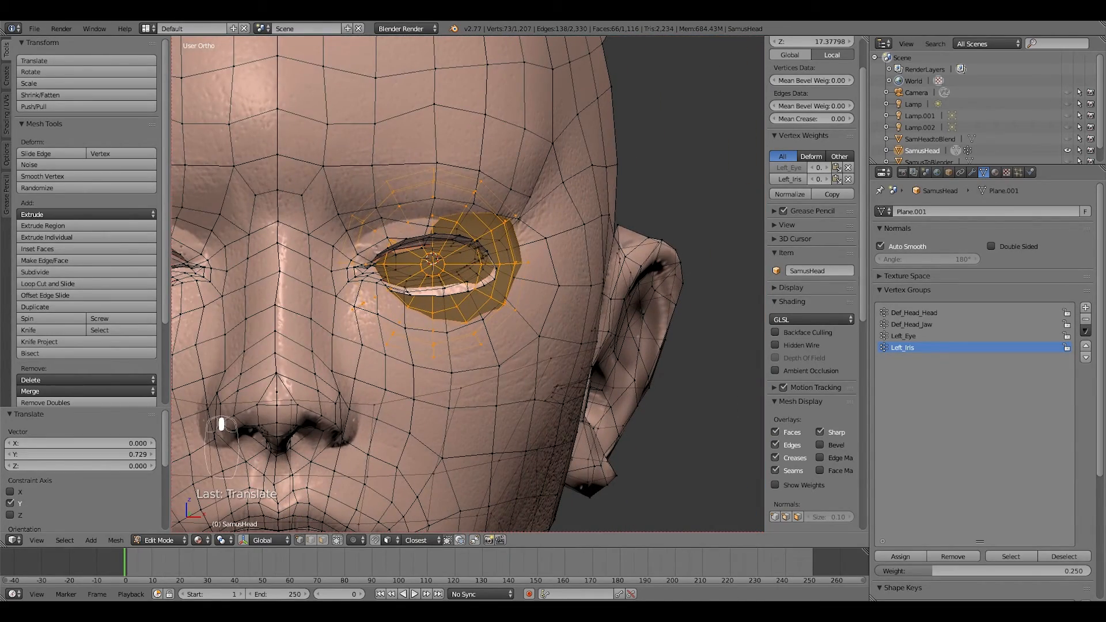
key(s)
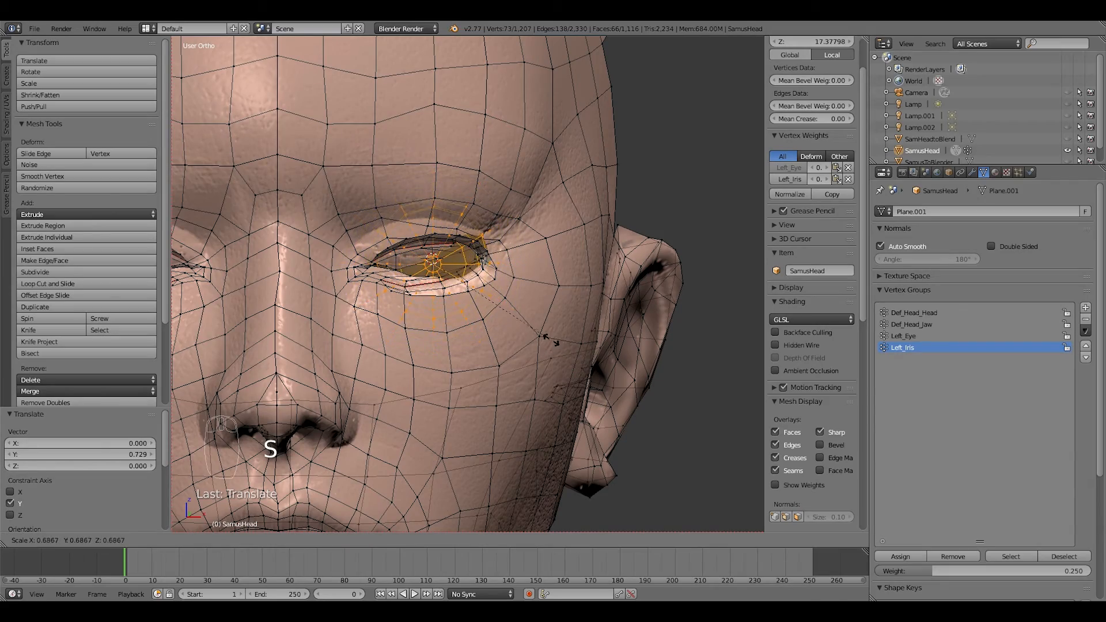
click(556, 327)
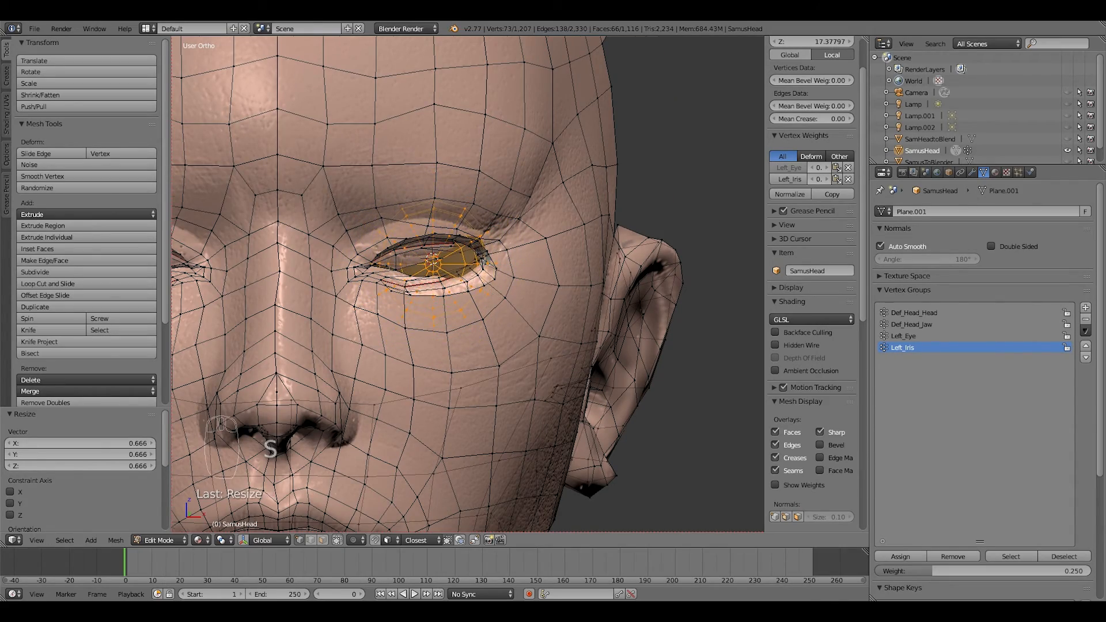
Shift the eyeball within the left eye socket and scale it down further to about 0.841.
middle_drag(555, 327, 582, 320)
key(g)
click(576, 329)
key(s)
click(567, 340)
Reposition the eyeball within the left eye socket from the front view and adjust its scale.
key(KP_1)
key(KP_5)
key(KP_5)
key(g)
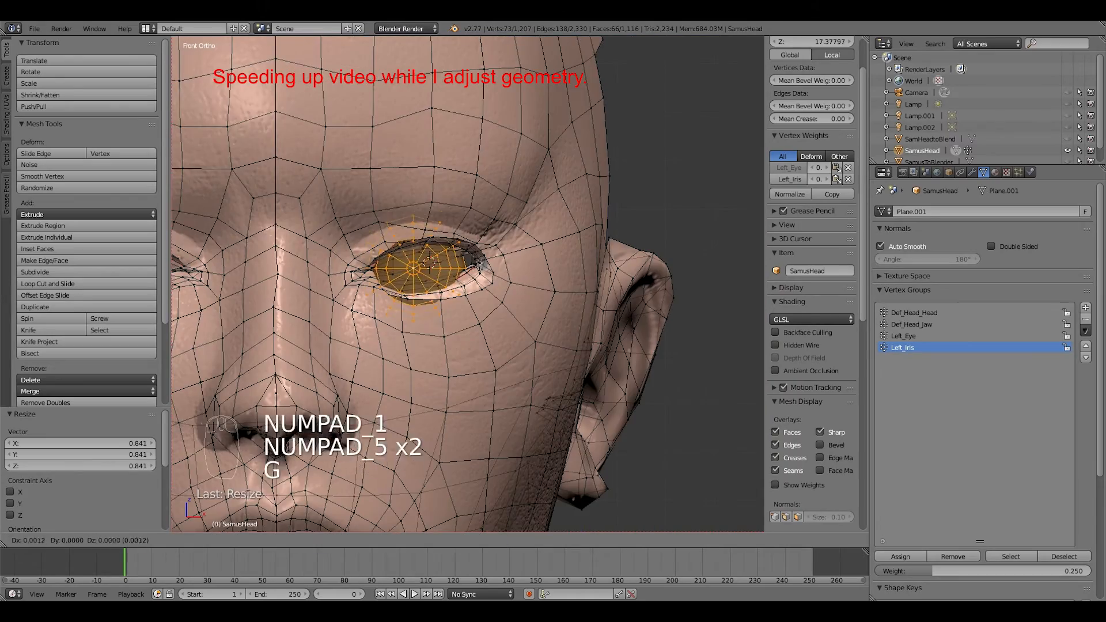
click(565, 345)
key(s)
click(568, 346)
key(g)
click(568, 344)
Shift the eyeball along the Y and X axes so it sits properly in the left eye socket.
key(KP_3)
key(g)
key(y)
click(559, 340)
middle_drag(490, 340, 530, 328)
key(g)
key(x)
click(593, 338)
key(Tab)
key(Tab)
key(Tab)
key(Tab)
Select the edge loop around the left eye opening, grow the selection through the connected head mesh and hide it.
key(a)
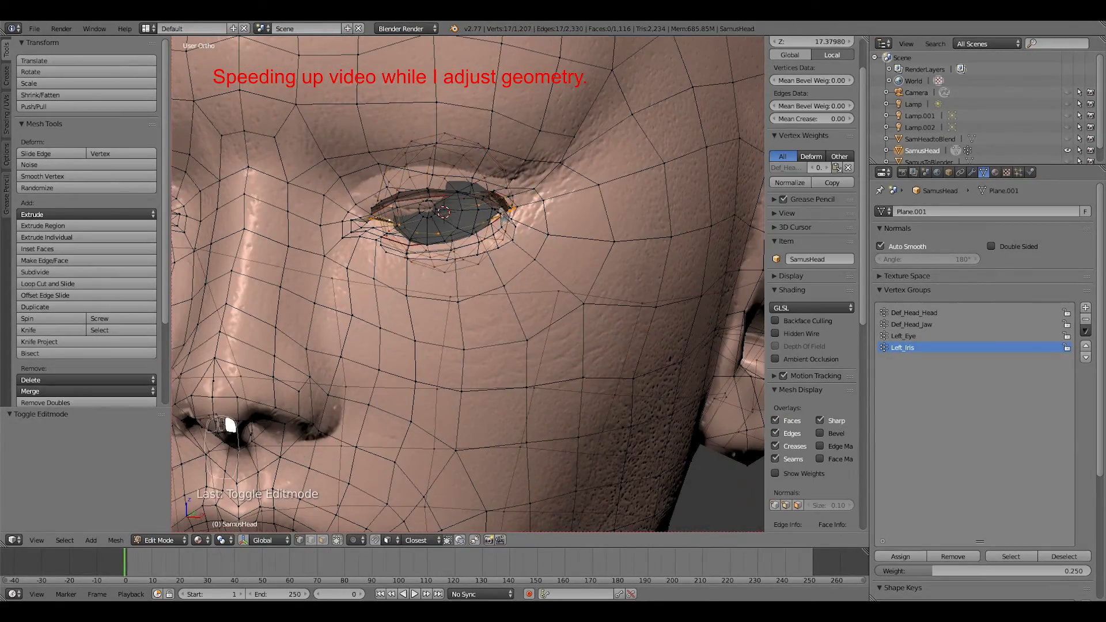
alt+right_click(385, 224)
middle_drag(403, 231, 368, 231)
key(ctrl+KP_Add)
key(ctrl+KP_Add)
key(ctrl+KP_Add)
key(ctrl+KP_Add)
key(ctrl+KP_Add)
key(ctrl+KP_Add)
key(ctrl+KP_Add)
key(ctrl+KP_Add)
key(ctrl+KP_Add)
key(ctrl+KP_Add)
key(ctrl+KP_Add)
key(ctrl+KP_Add)
key(ctrl+KP_Add)
key(ctrl+KP_Add)
key(ctrl+KP_Add)
key(ctrl+KP_Add)
key(ctrl+KP_Add)
key(ctrl+KP_Add)
key(ctrl+KP_Add)
key(ctrl+KP_Add)
key(h)
Reveal the hidden geometry around the left eye.
middle_drag(461, 288, 519, 369)
scroll(461, 288, up, 3)
key(w)
key(g)
key(alt+h)
Try to shrink/fatten a single vertex near the left eye.
key(a)
right_click(622, 239)
key(alt+s)
click(622, 267)
key(ctrl+z)
Enable proportional editing and shrink/fatten the left upper eyelid around a selected vertex to fit the eyeball.
right_click(502, 438)
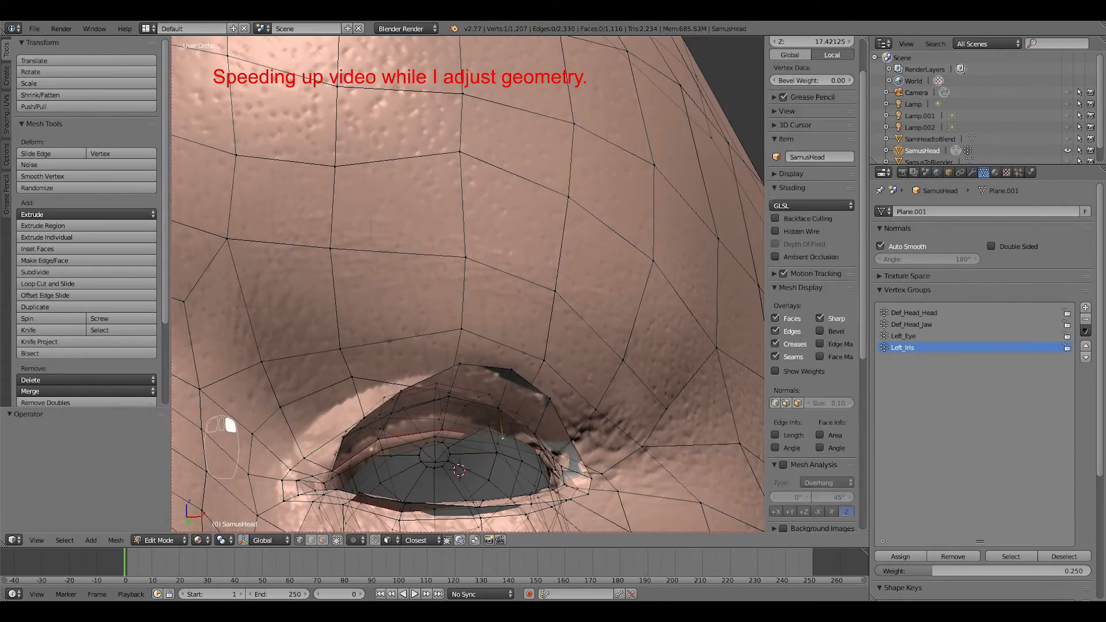
click(358, 540)
click(379, 488)
key(alt+s)
click(437, 404)
middle_drag(461, 288, 438, 277)
scroll(470, 294, down, 8)
key(Tab)
key(KP_5)
key(Tab)
Adjust the middle of the left lower eyelid with proportional editing to fit it against the eyeball.
scroll(469, 294, up, 6)
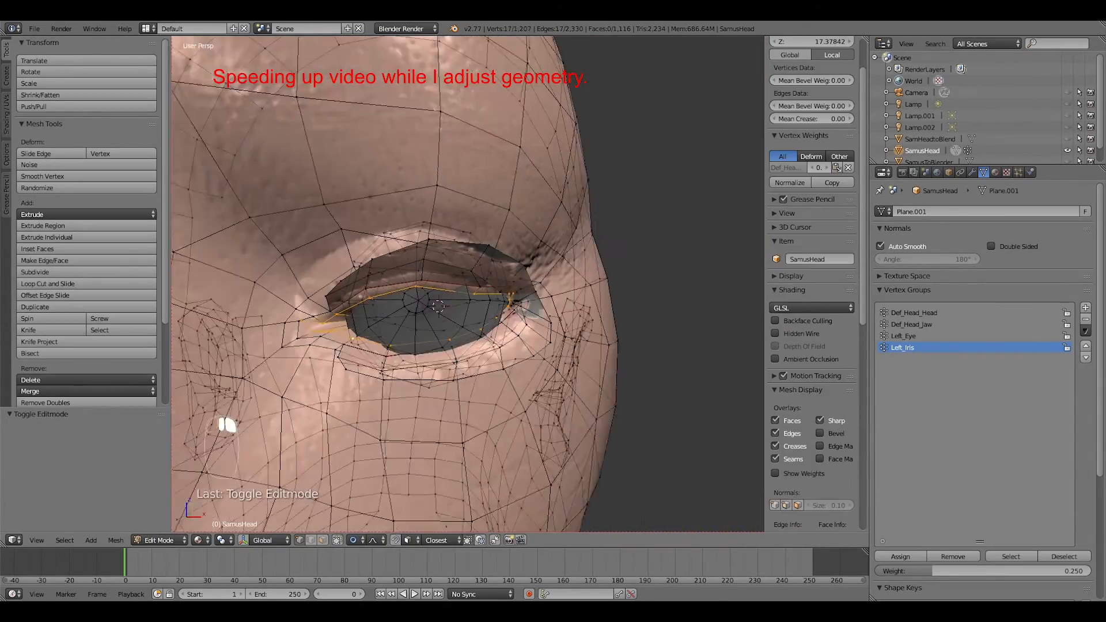
right_click(444, 359)
key(alt+s)
key(g)
click(438, 377)
Move a vertex near the outer part of the left lower eyelid freely and along the Y axis.
right_click(512, 371)
key(g)
click(519, 369)
key(g)
key(y)
middle_drag(484, 311, 461, 311)
click(490, 295)
Move another vertex at the left eye opening along the X axis with proportional editing.
scroll(473, 300, down, 4)
scroll(472, 300, up, 5)
right_click(432, 322)
key(g)
key(Escape)
key(g)
key(x)
click(436, 323)
scroll(461, 300, down, 9)
key(Tab)
key(Tab)
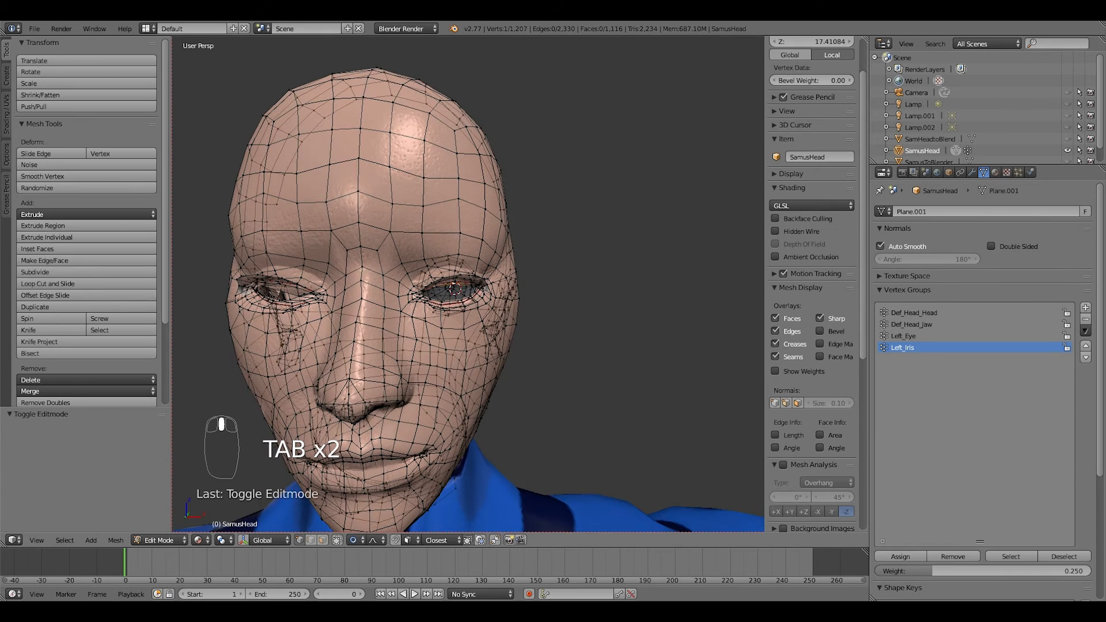
Select a vertex on the left eyeball and grow the selection to cover the whole eyeball.
right_click(454, 289)
key(ctrl+KP_Add)
key(ctrl+KP_Add)
key(ctrl+KP_Add)
key(ctrl+KP_Add)
key(ctrl+KP_Add)
key(ctrl+KP_Add)
key(ctrl+KP_Add)
key(ctrl+KP_Add)
key(ctrl+KP_Add)
key(ctrl+KP_Add)
key(ctrl+KP_Add)
key(ctrl+KP_Add)
key(ctrl+KP_Add)
key(ctrl+KP_Add)
key(ctrl+KP_Add)
key(ctrl+KP_Add)
key(ctrl+KP_Add)
key(ctrl+KP_Add)
key(ctrl+KP_Add)
key(ctrl+KP_Add)
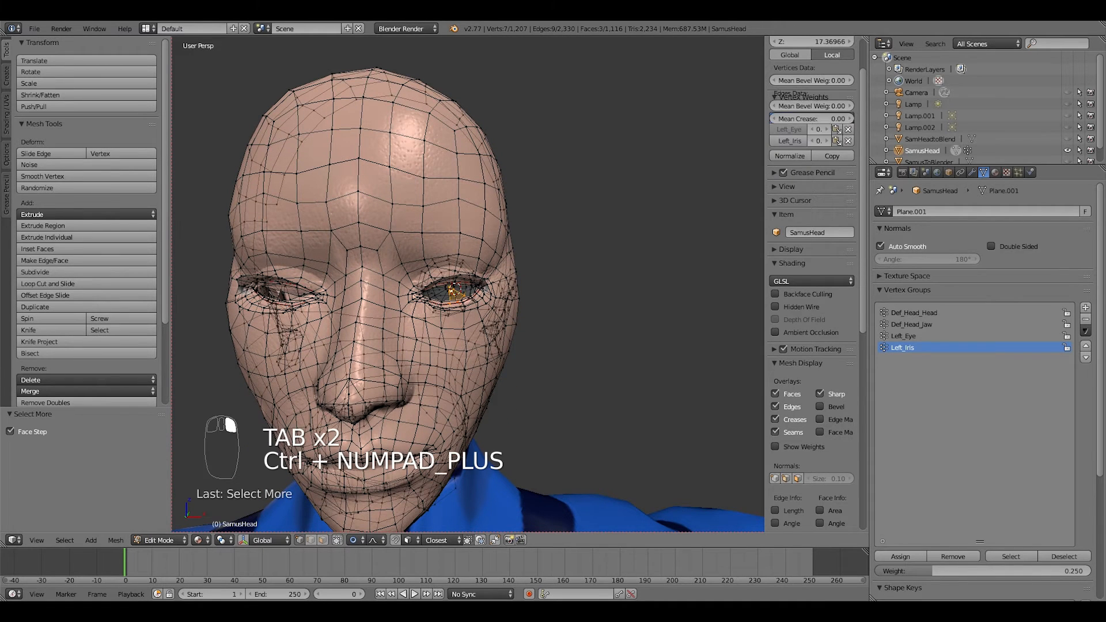
key(ctrl+KP_Add)
key(ctrl+KP_Add)
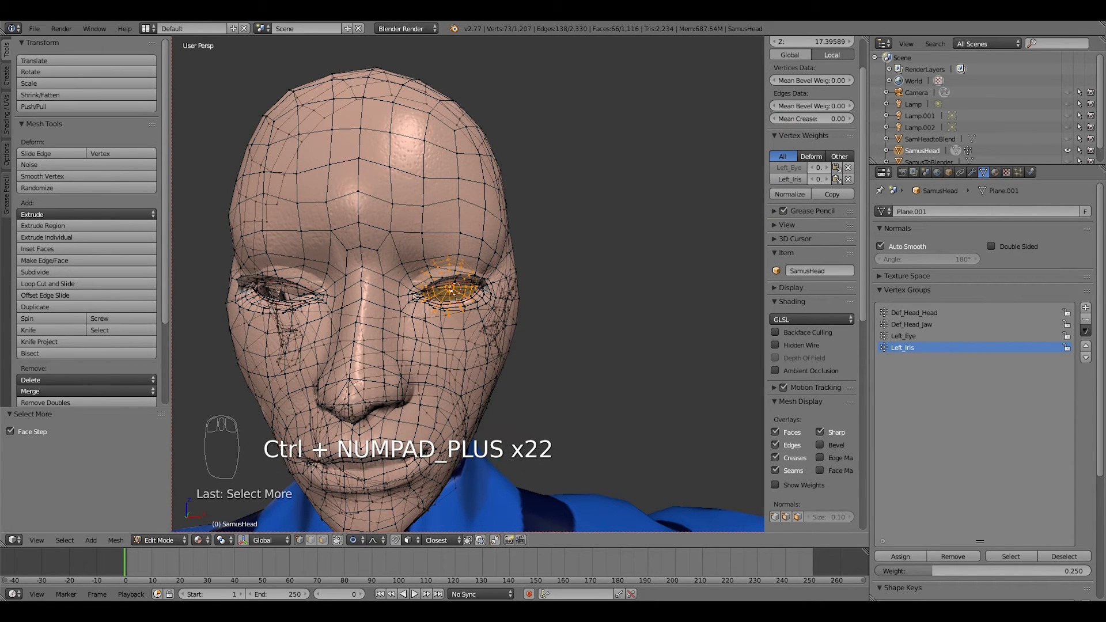
Set the pivot point to Individual Origins.
scroll(468, 283, down, 4)
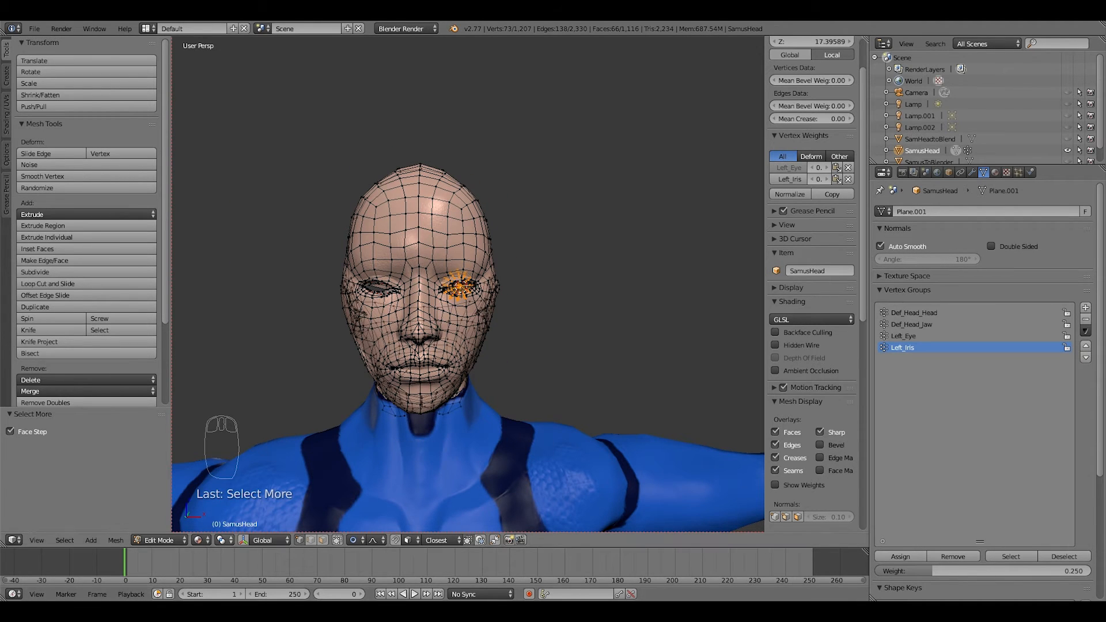
click(223, 540)
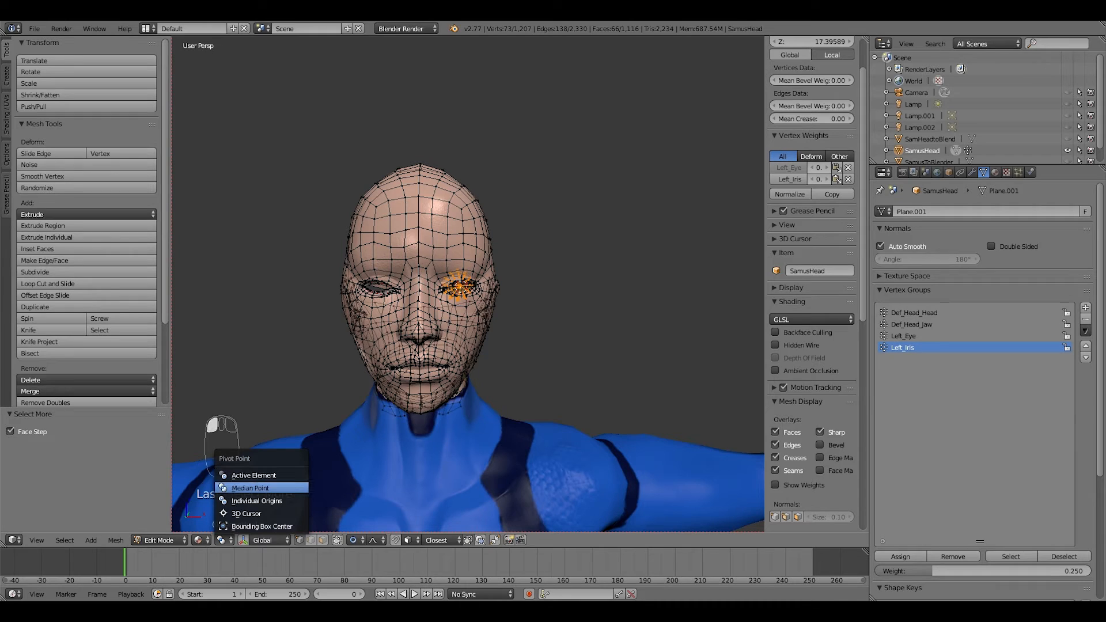
click(256, 501)
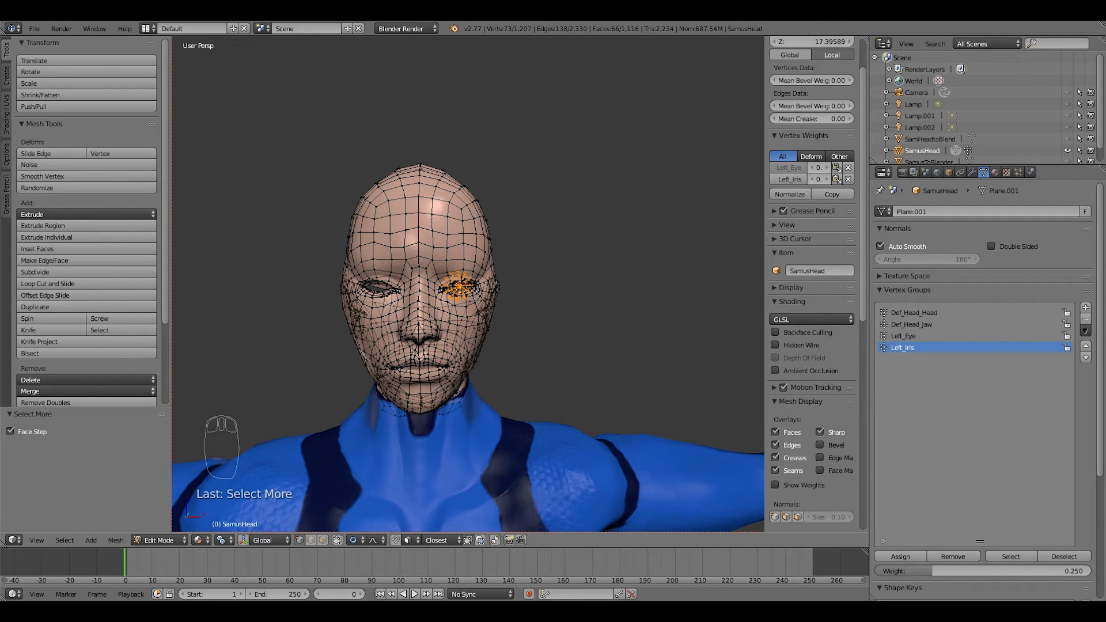
key(g)
key(Escape)
Duplicate the left eyeball in place and reset the 3D cursor to the scene origin.
key(shift+d)
key(Escape)
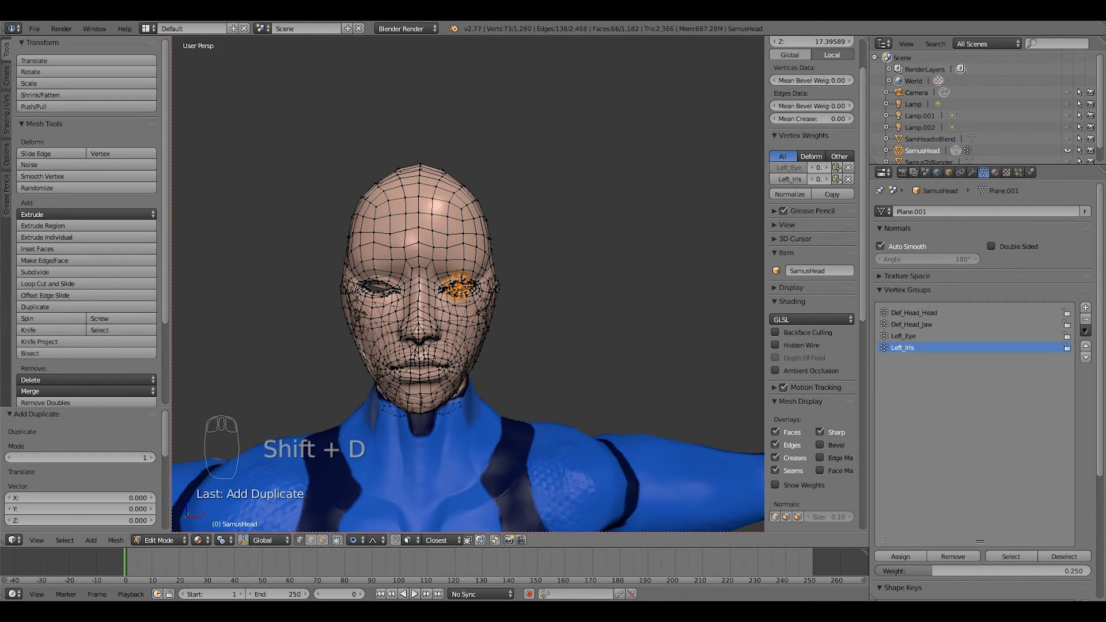
key(shift+c)
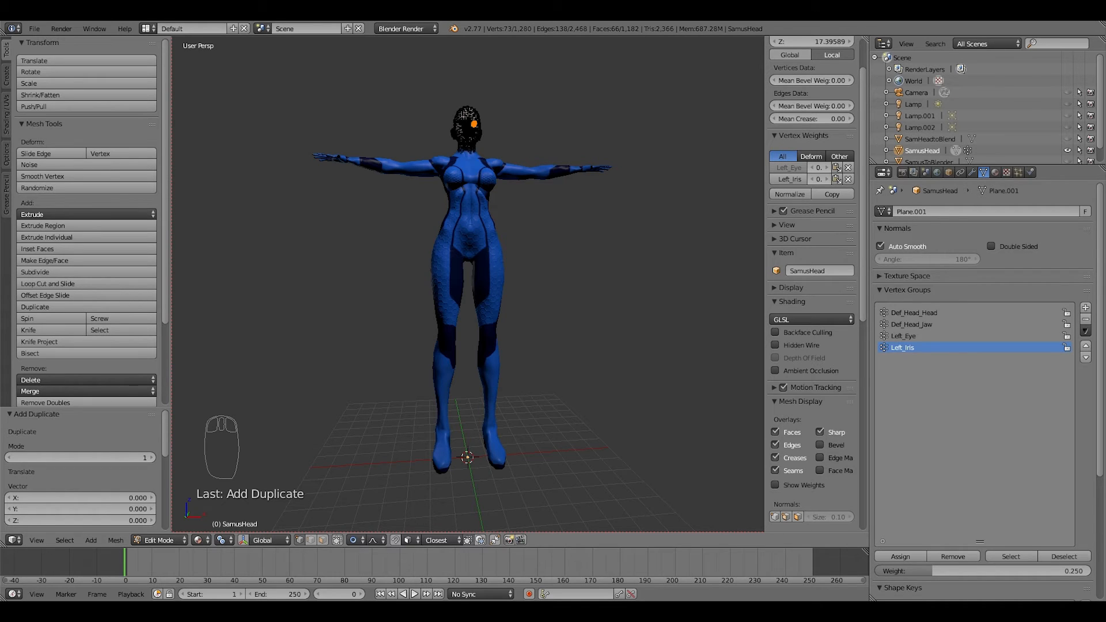
Set the pivot point to 3D Cursor and scale the duplicated eyeball by -1 along X into the right eye socket.
click(222, 540)
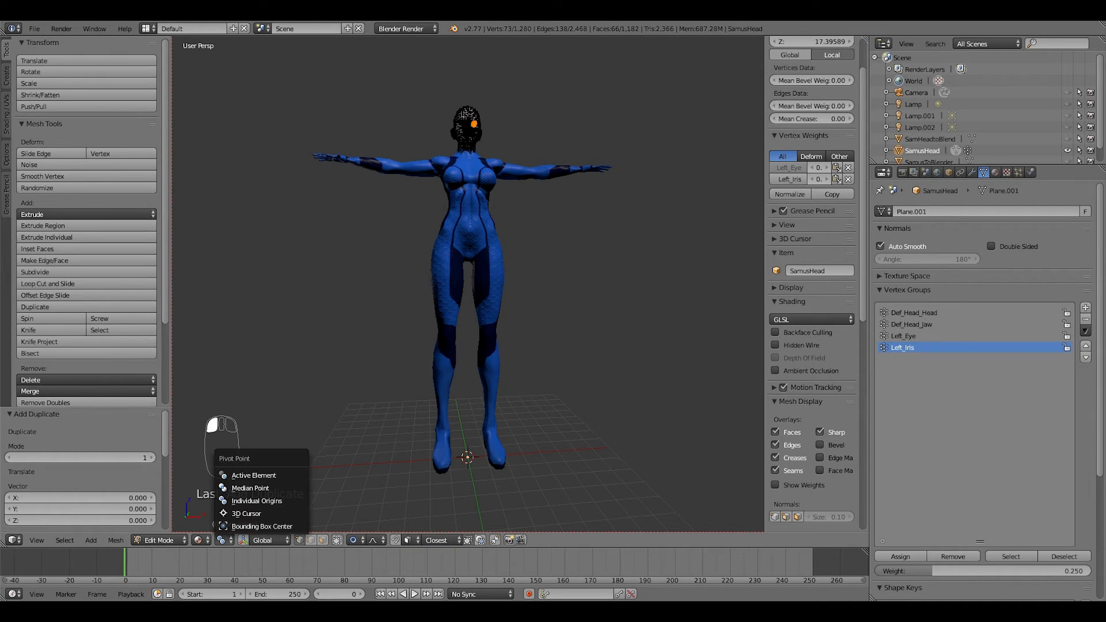
click(222, 540)
click(222, 539)
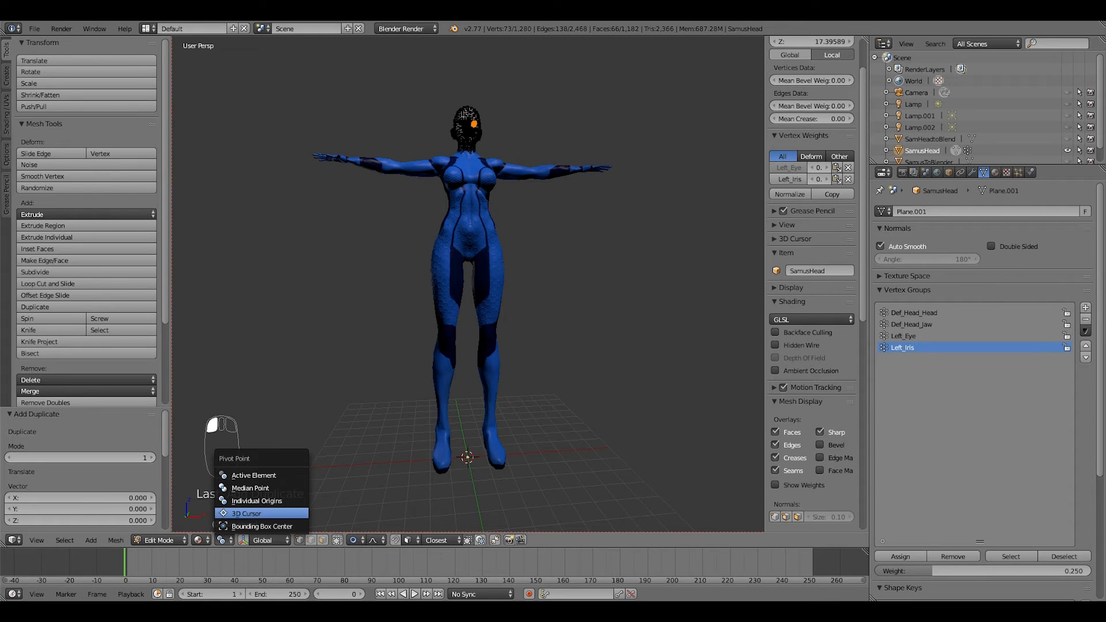
click(223, 540)
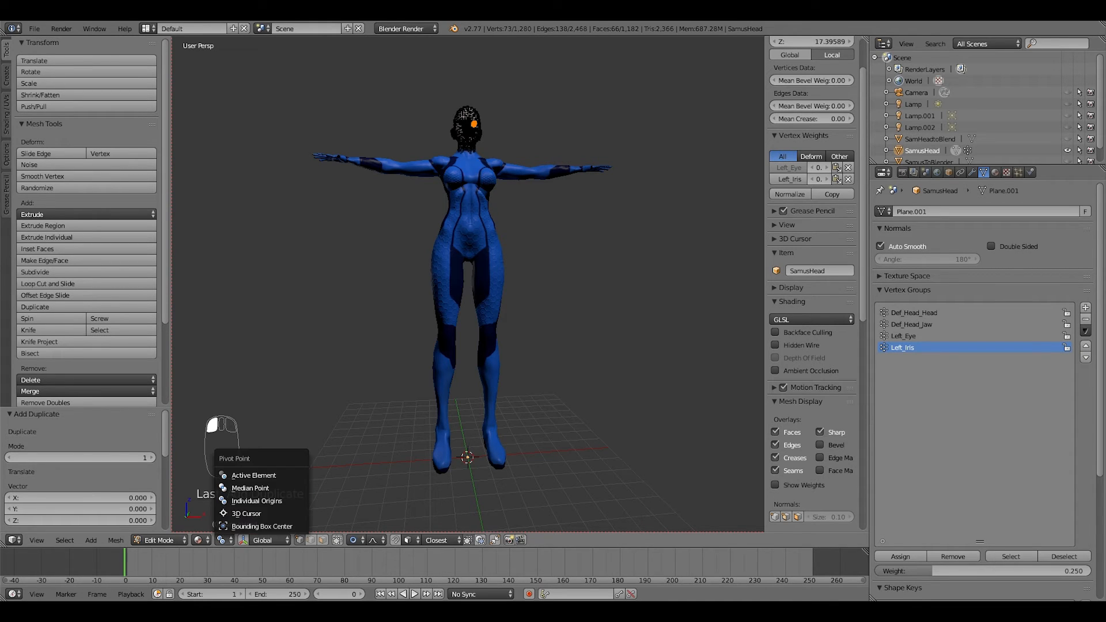
click(248, 511)
scroll(477, 115, up, 8)
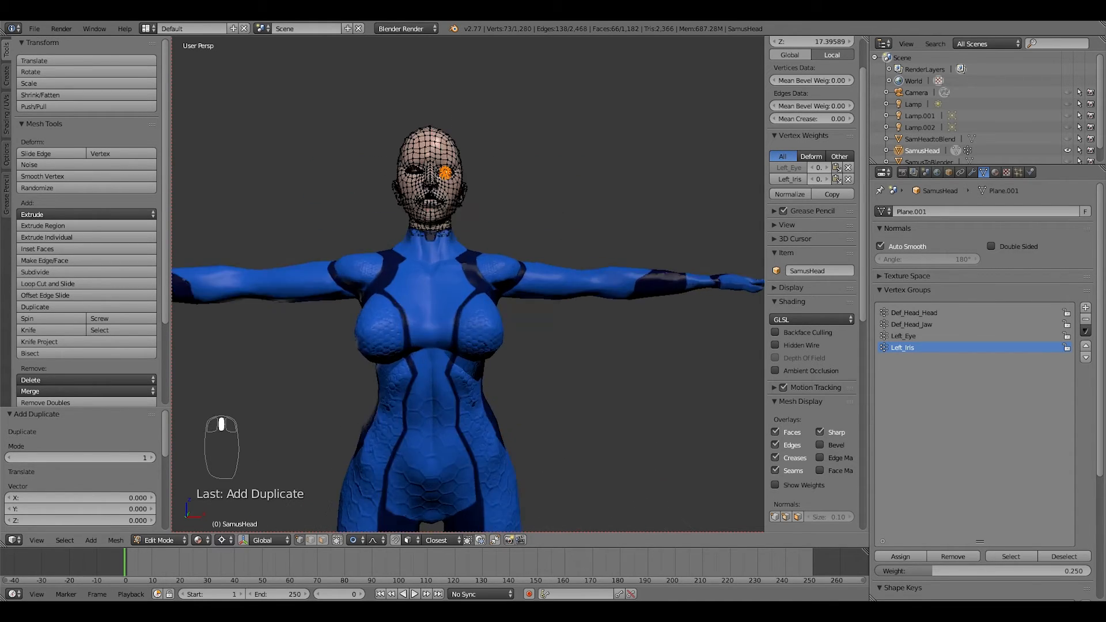
scroll(467, 288, up, 2)
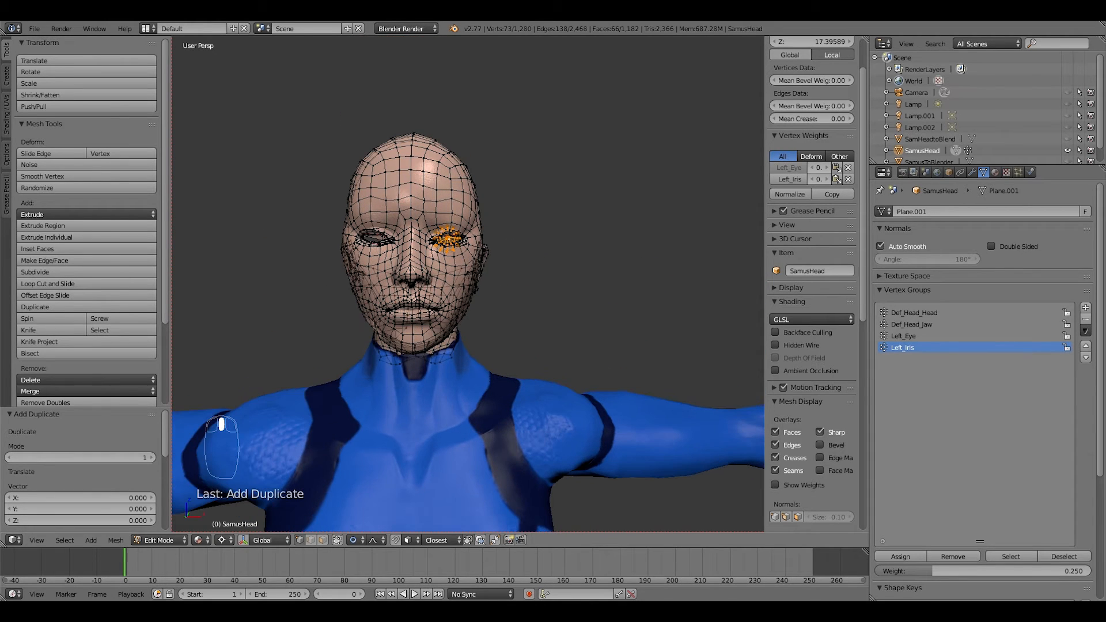
key(s)
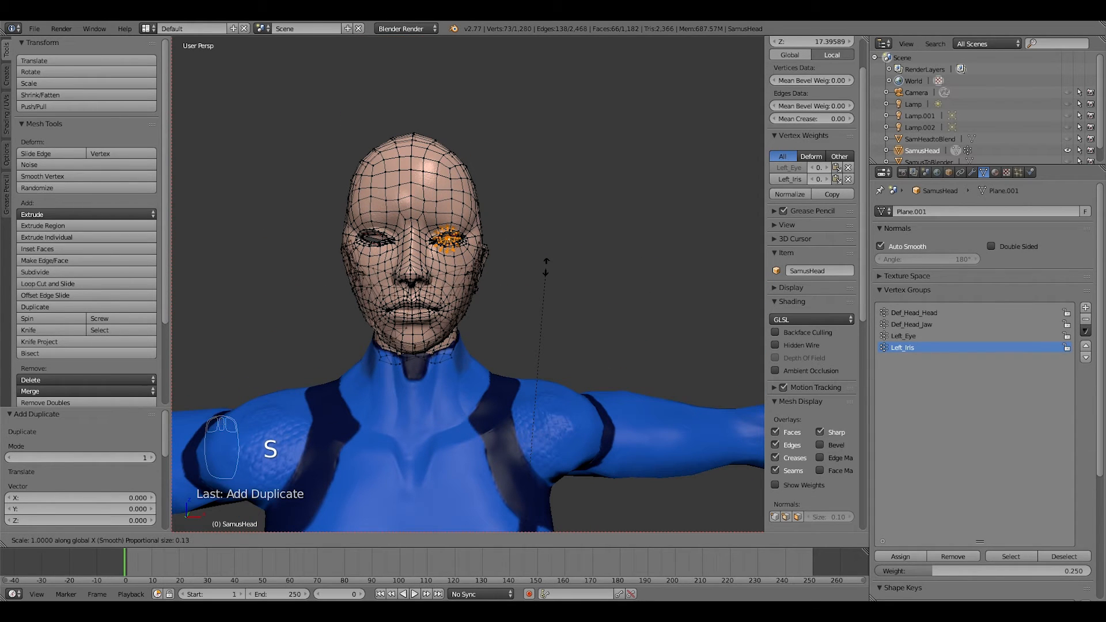
text(-1)
key(Return)
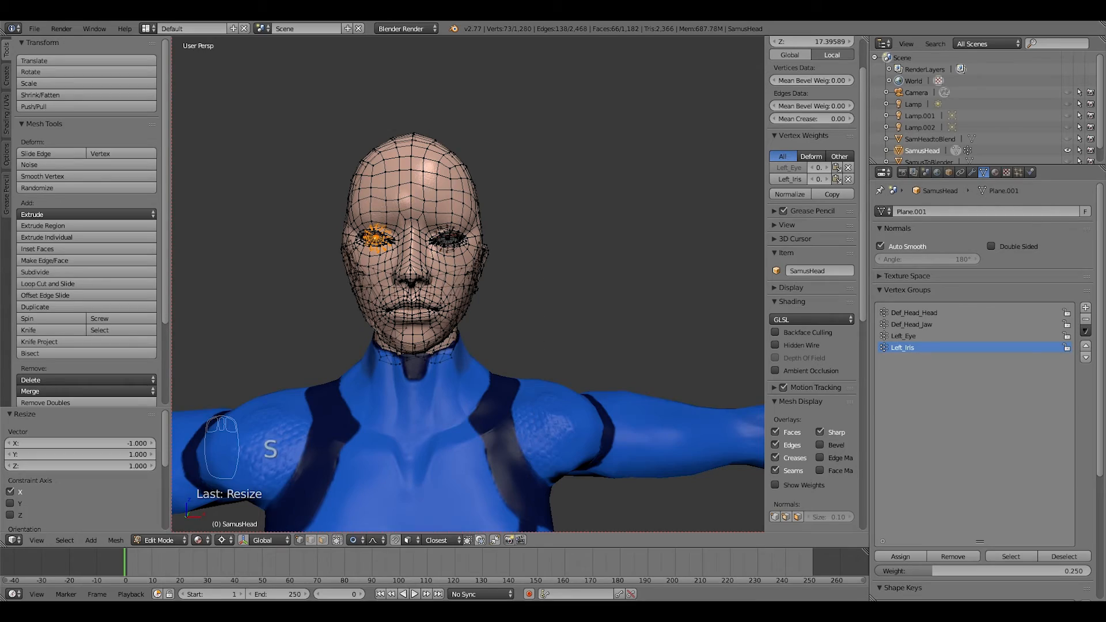
Remove the mirrored right eyeball's vertices from the Left_Iris and Left_Eye vertex groups.
middle_drag(546, 267, 568, 269)
scroll(555, 287, up, 6)
shift+middle_drag(455, 260, 438, 332)
scroll(496, 317, up, 2)
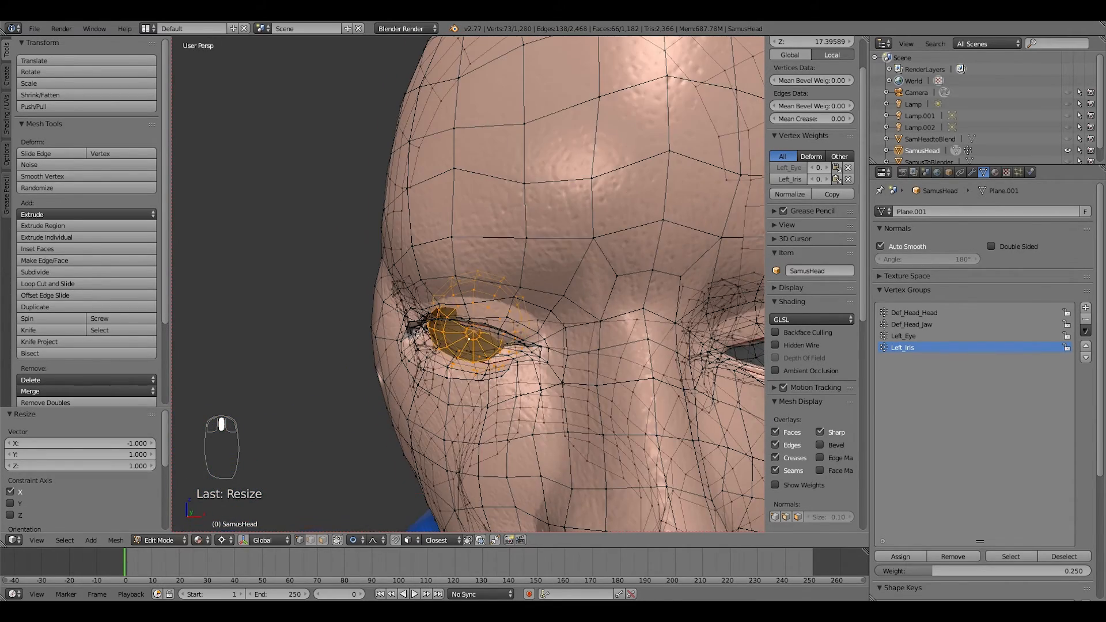
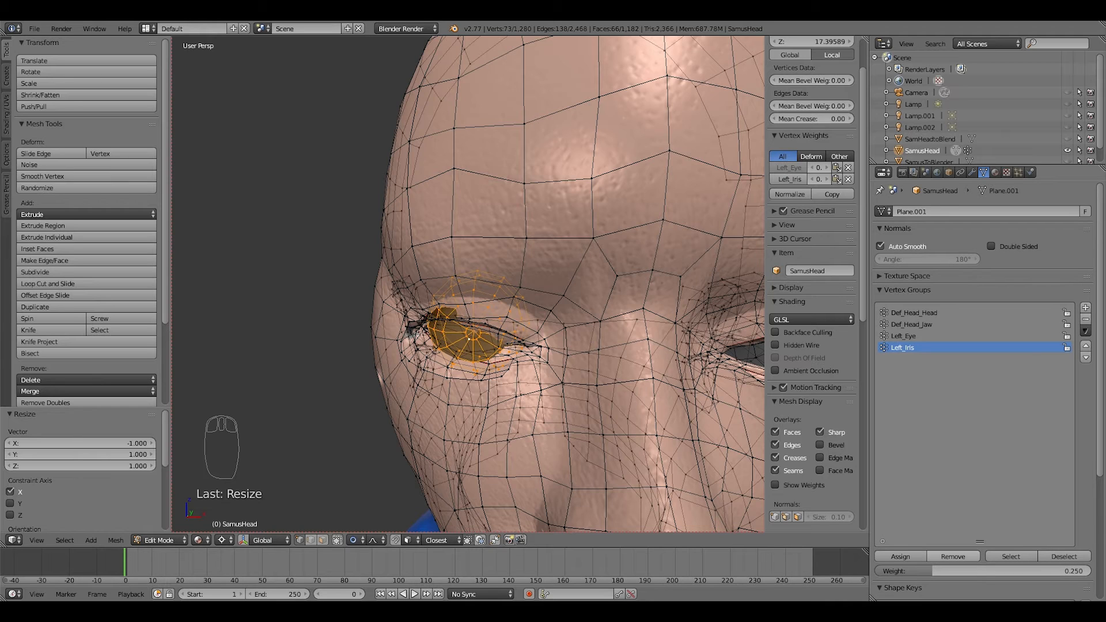
click(953, 557)
click(903, 336)
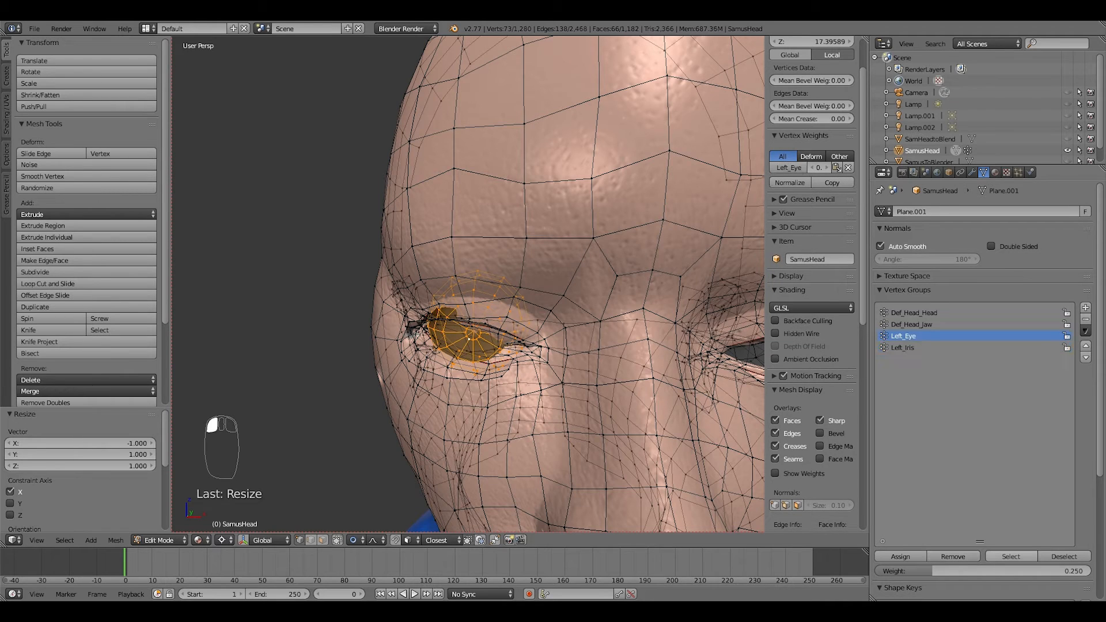
click(953, 557)
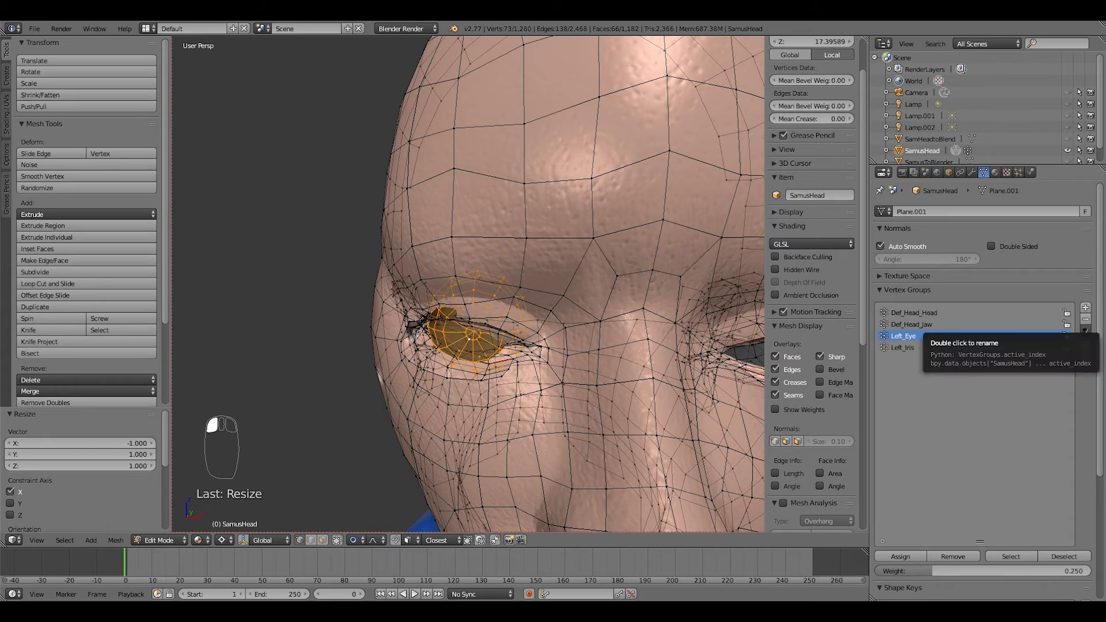
Set the vertex group assignment weight to 1.000.
middle_drag(599, 323, 542, 311)
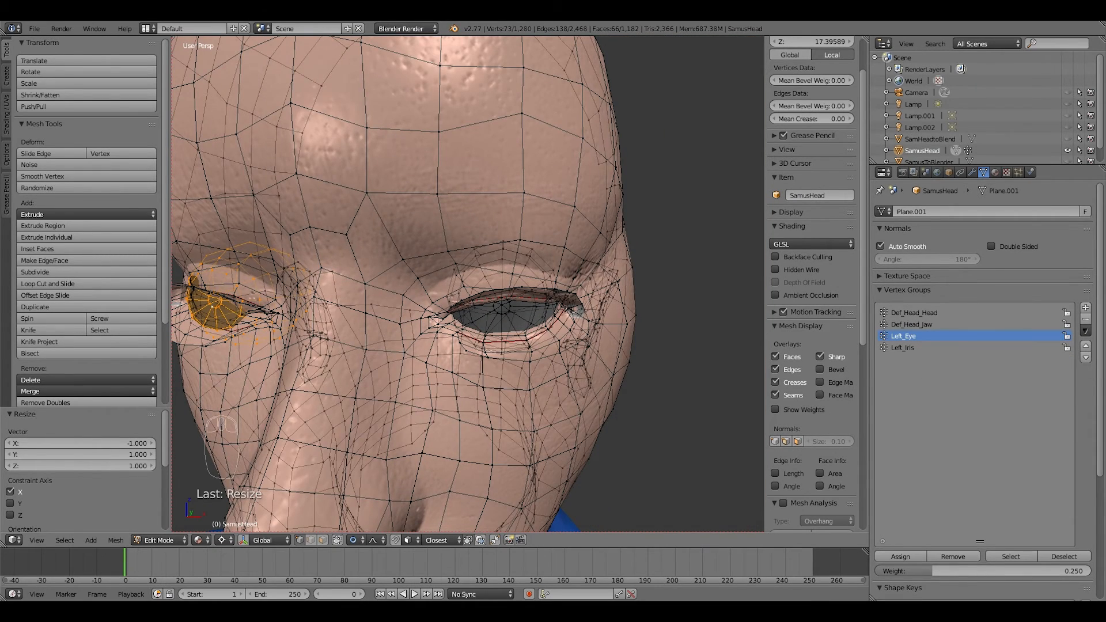
middle_drag(541, 311, 605, 317)
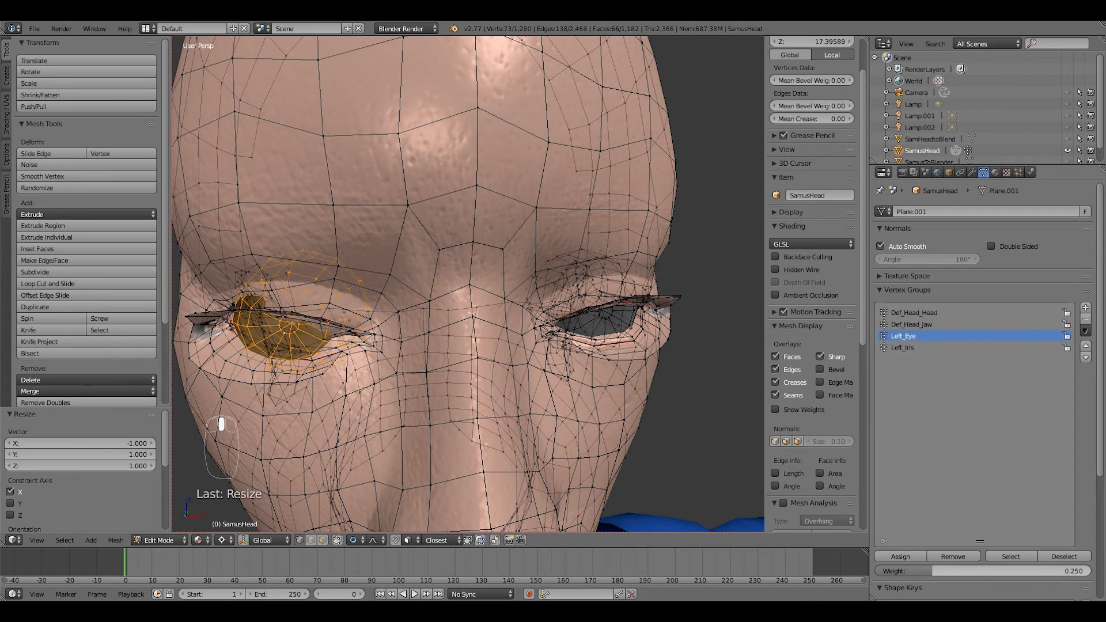
drag(956, 571, 1089, 571)
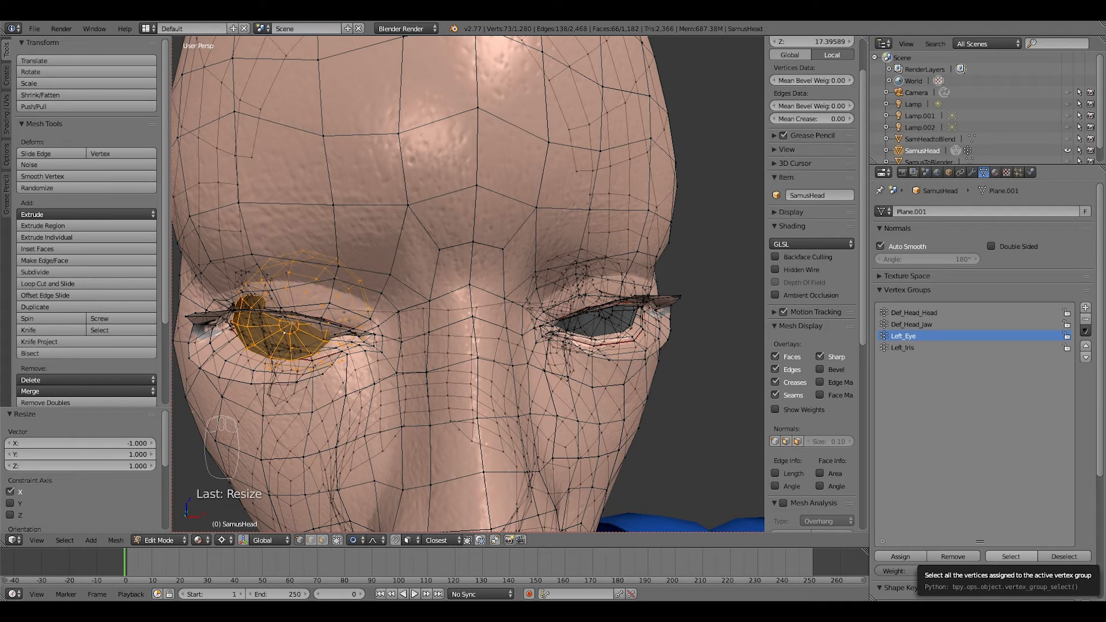
Clear the selection and select the vertices of the Left_Eye and Left_Iris groups to check their membership.
key(a)
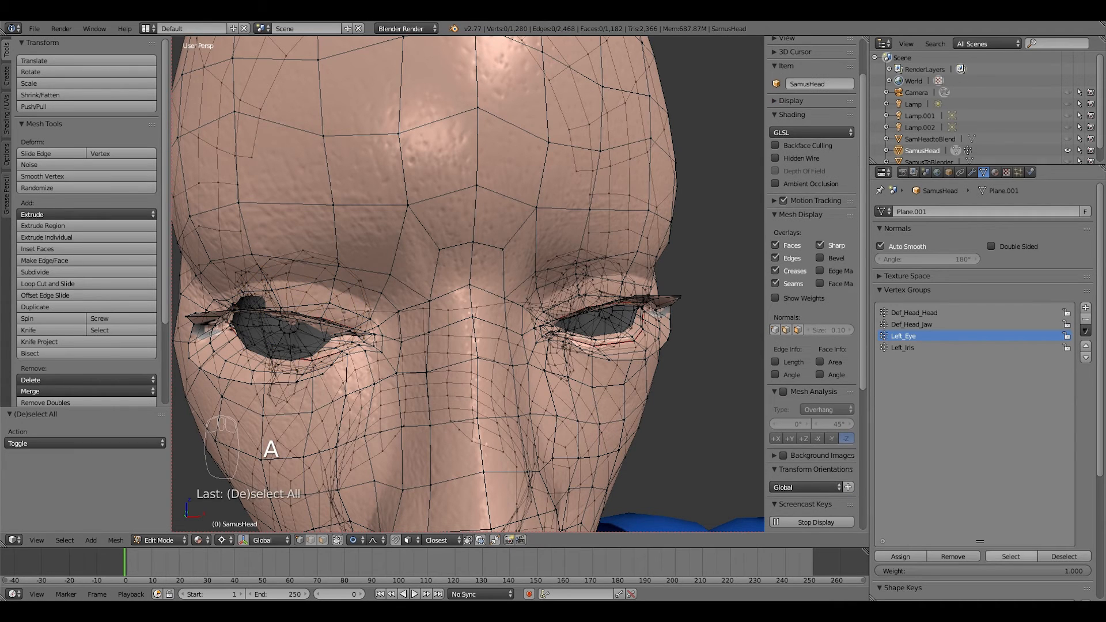
click(1011, 557)
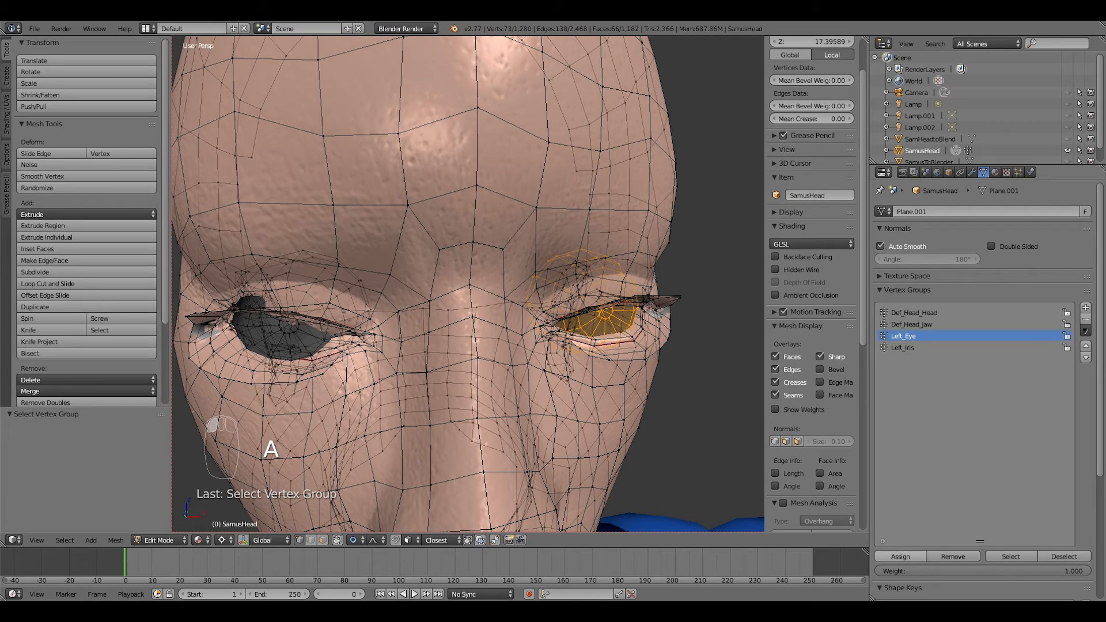
click(922, 348)
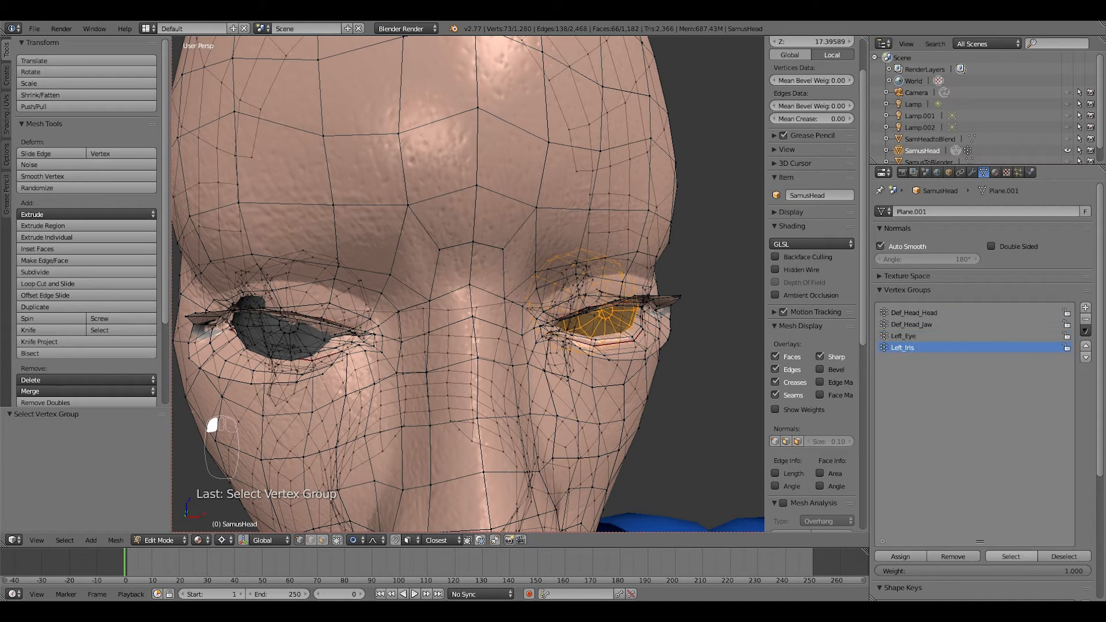
click(1011, 557)
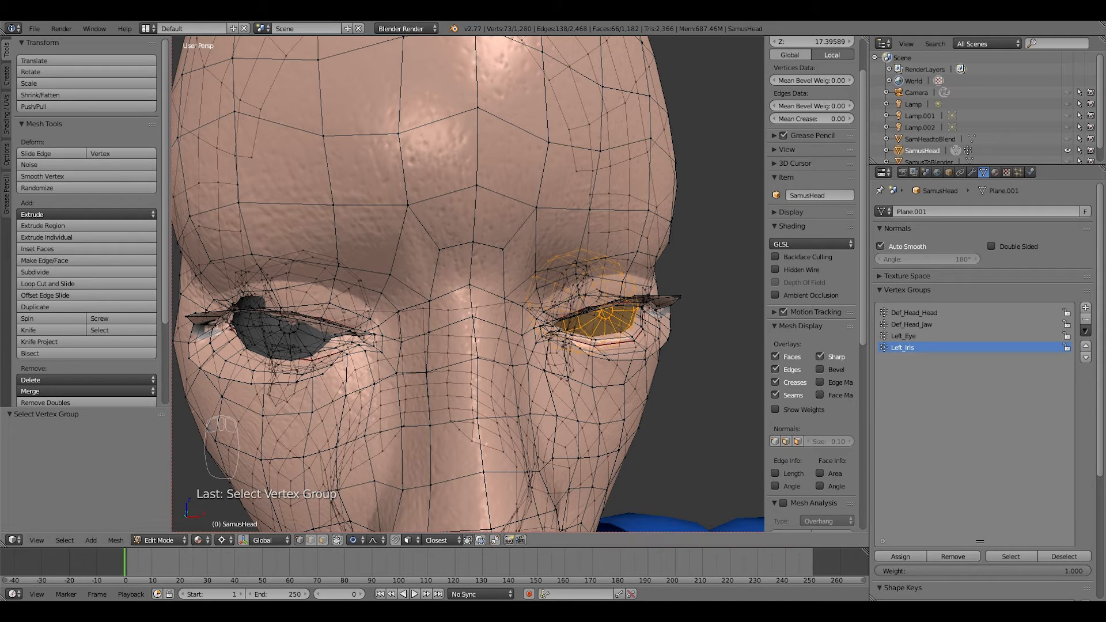
Select a vertex on the right eyeball and grow the selection to cover the whole eyeball.
right_click(294, 333)
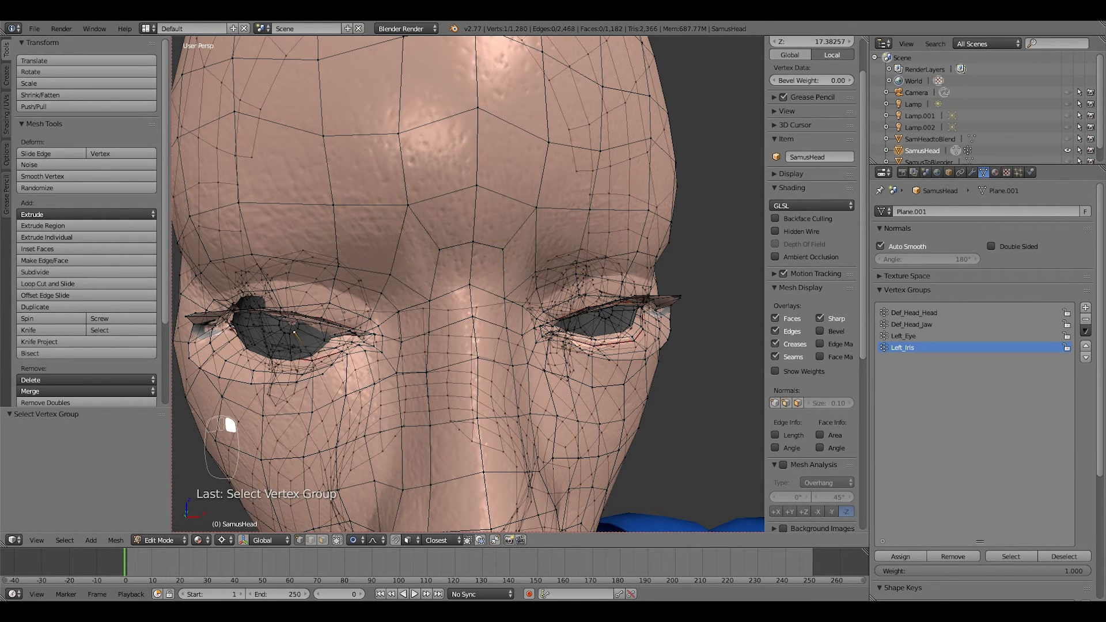
scroll(383, 334, up, 3)
key(ctrl+KP_Add)
key(ctrl+KP_Add)
key(ctrl+KP_Add)
key(ctrl+KP_Add)
key(ctrl+KP_Add)
key(ctrl+KP_Add)
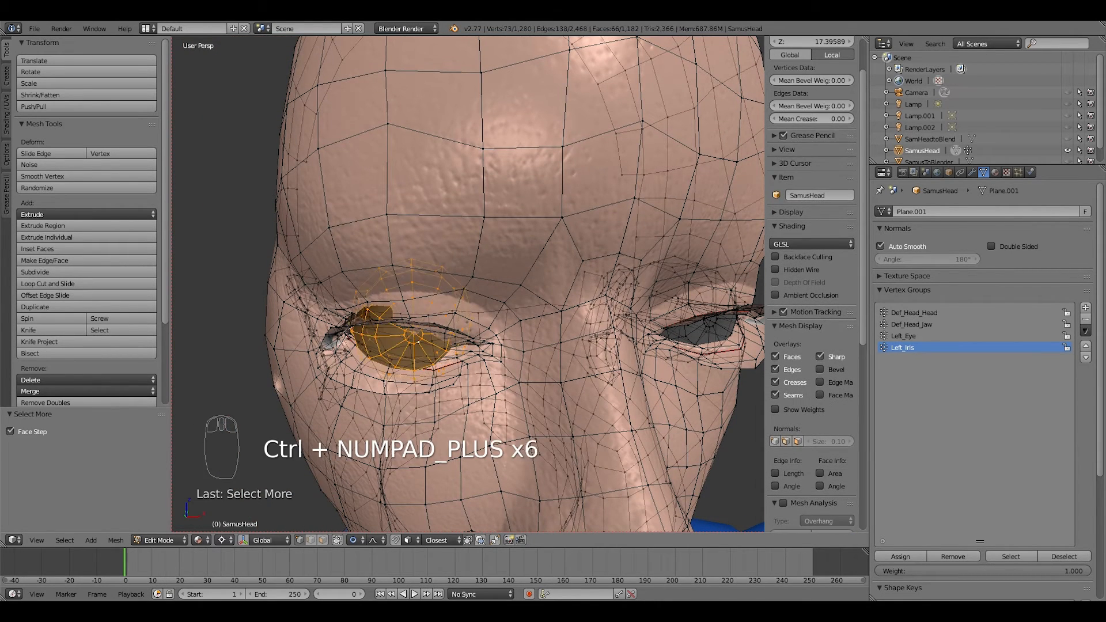
Create a vertex group named Right_Eye and assign the vertices of the whole right eyeball to it.
key(ctrl+KP_Add)
key(ctrl+KP_Add)
key(ctrl+KP_Add)
key(ctrl+KP_Add)
key(ctrl+KP_Add)
key(ctrl+KP_Add)
key(ctrl+KP_Add)
key(ctrl+KP_Add)
key(ctrl+KP_Add)
key(ctrl+KP_Add)
key(ctrl+KP_Add)
key(ctrl+KP_Add)
key(ctrl+KP_Add)
key(ctrl+KP_Add)
key(ctrl+KP_Add)
key(ctrl+KP_Add)
key(ctrl+KP_Add)
click(1086, 308)
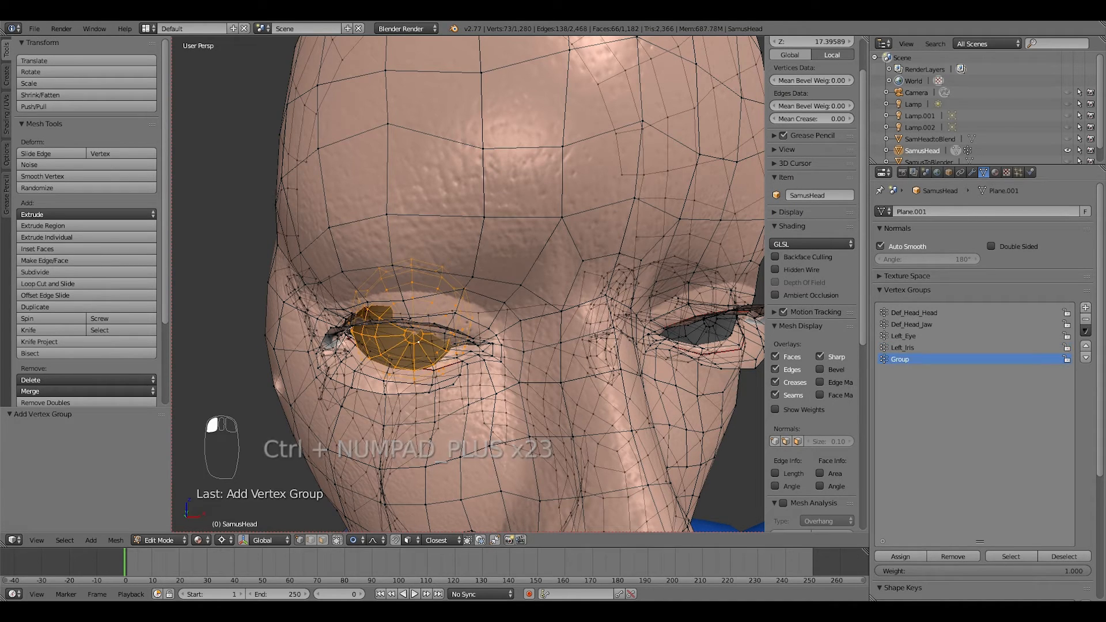
double_click(913, 359)
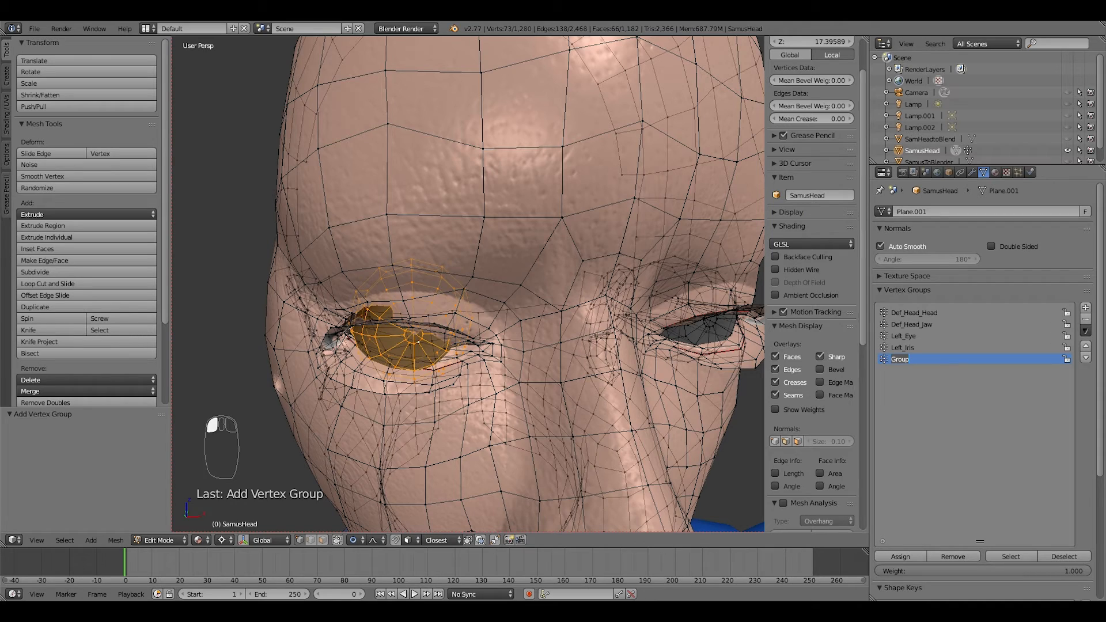
text(Rig)
key(Return)
key(BackSpace)
key(BackSpace)
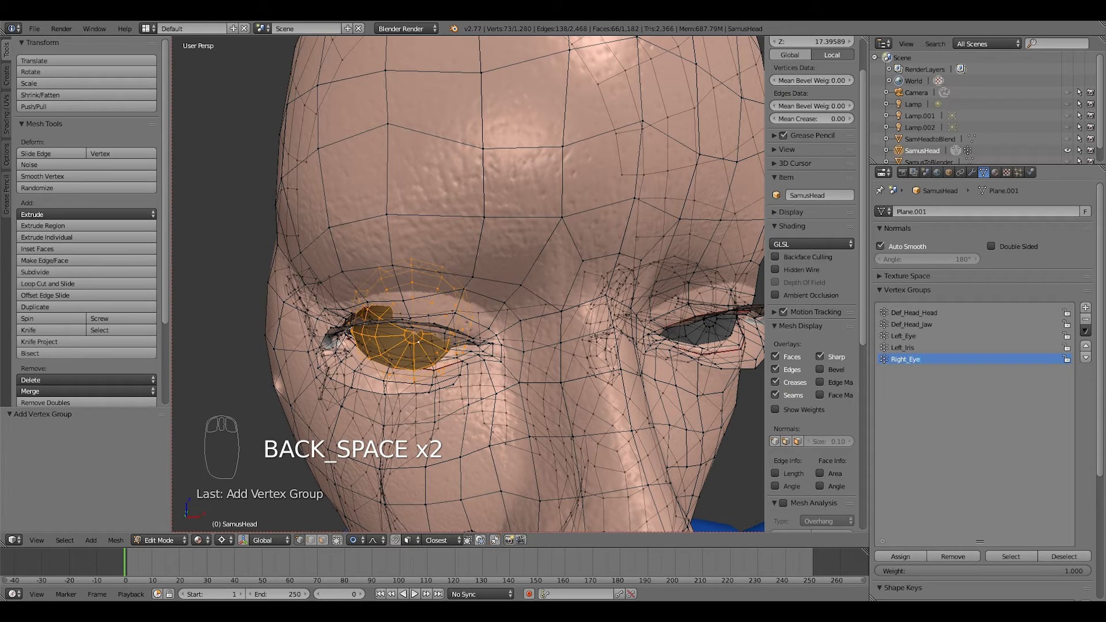
click(901, 556)
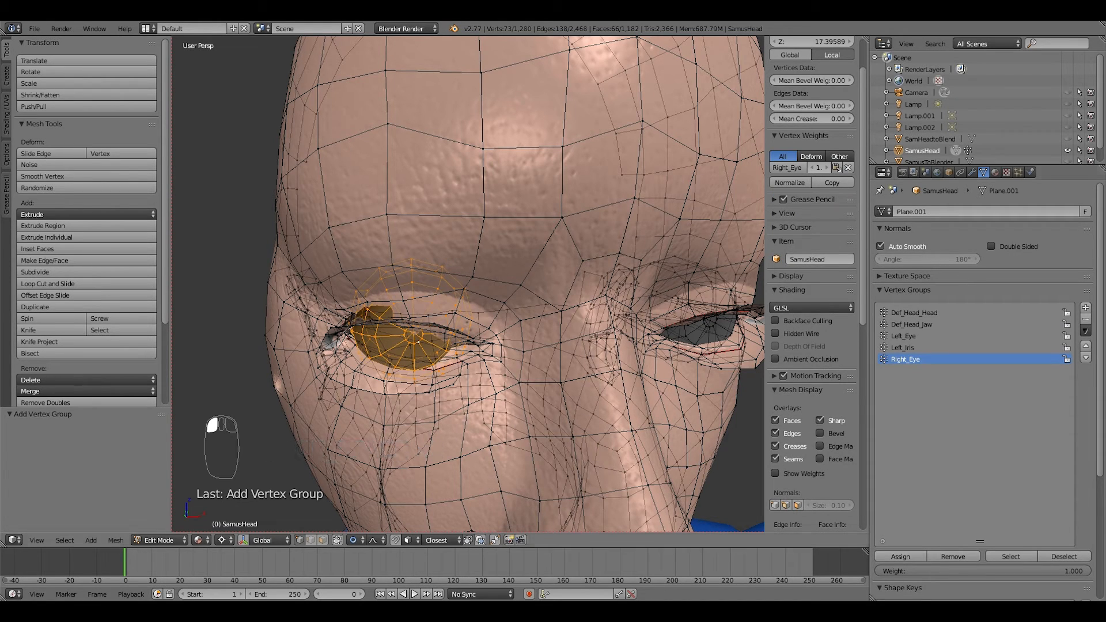
Add another vertex group named Right_Iris and delete the surplus empty group.
click(1086, 308)
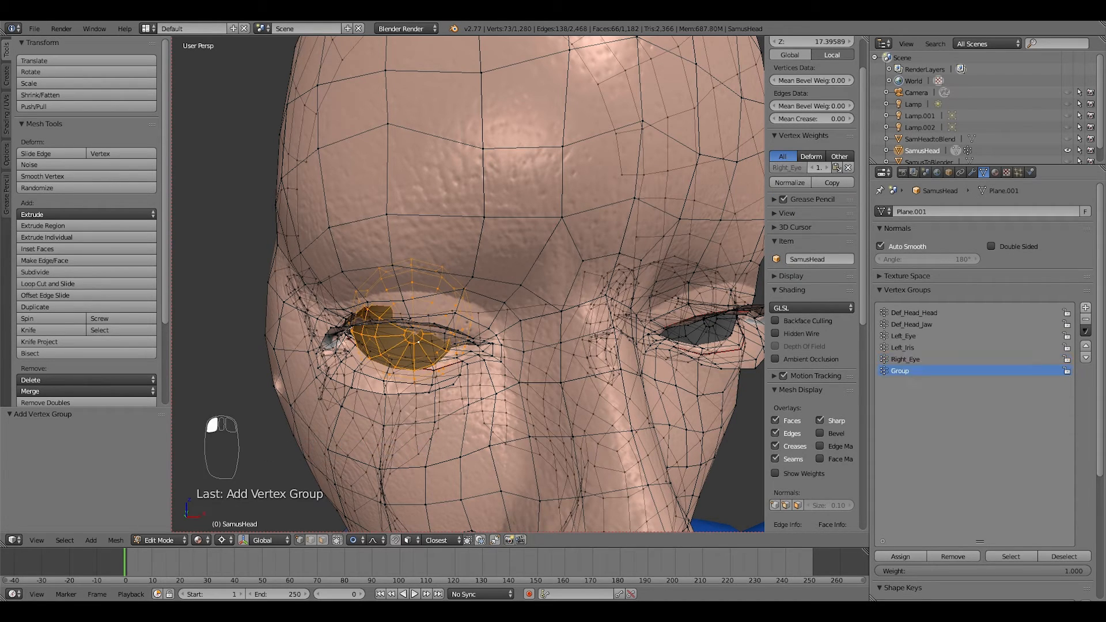
key(shift+r)
key(i)
key(g)
key(h)
key(t)
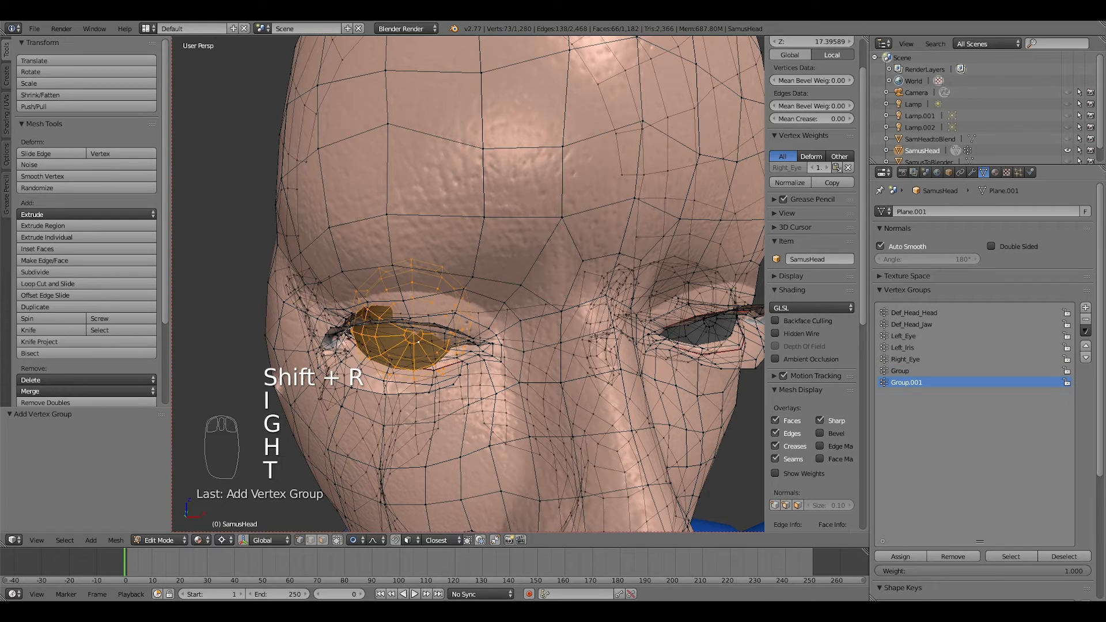
double_click(907, 383)
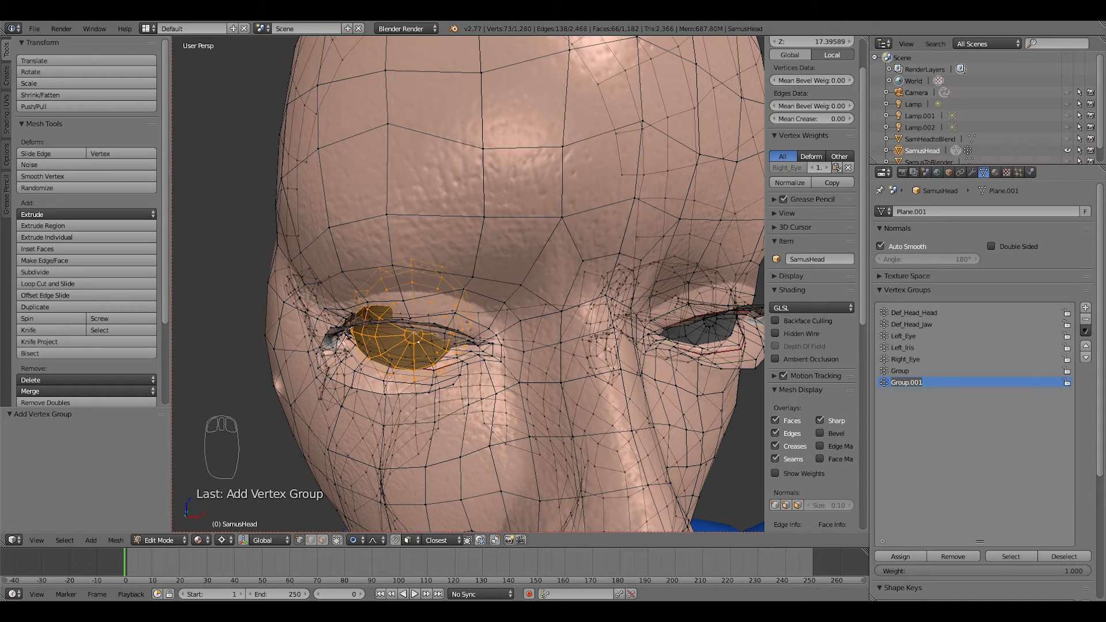
click(1086, 320)
click(1086, 319)
double_click(900, 371)
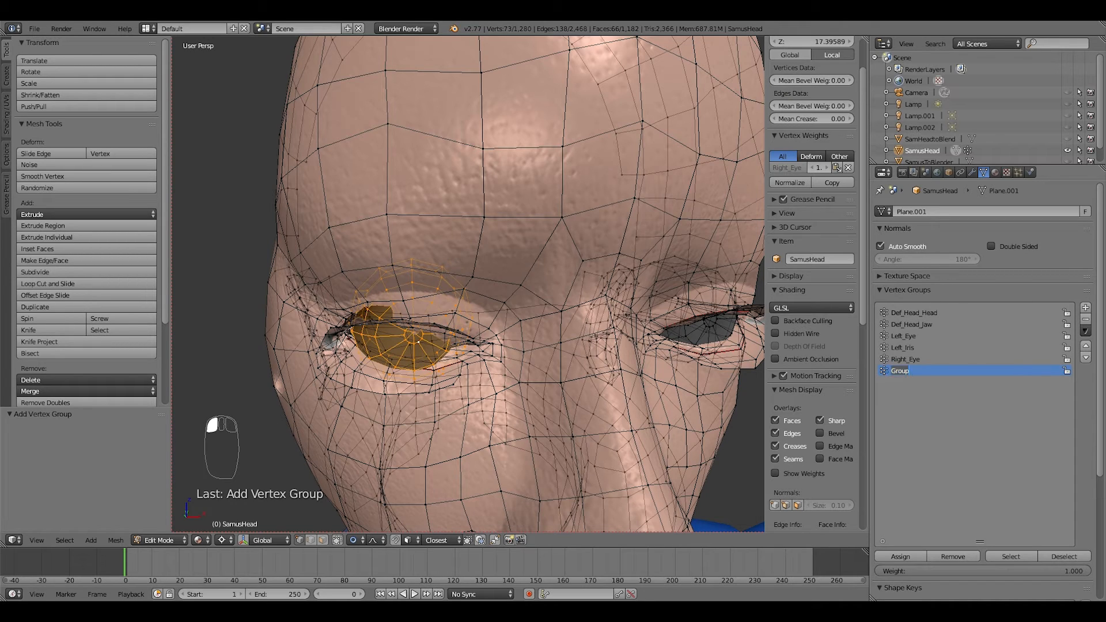
text(Ri)
Grow a selection from the right eyeball's centre vertex over the iris area and assign it to the Right_Iris group.
text(a)
right_click(415, 334)
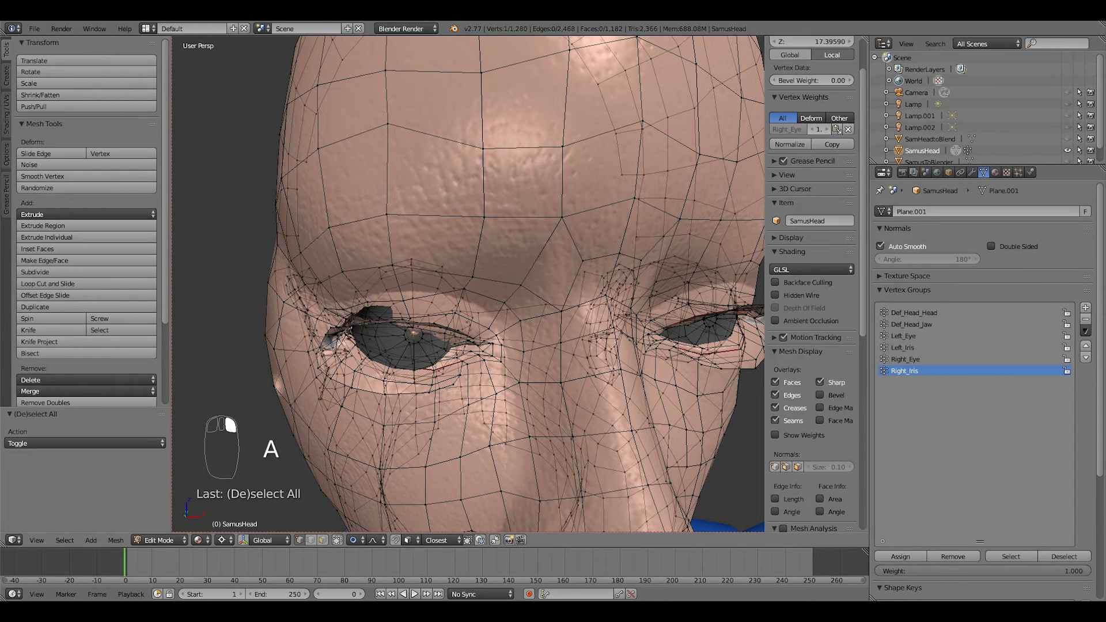
key(ctrl+KP_Add)
key(ctrl+KP_Add)
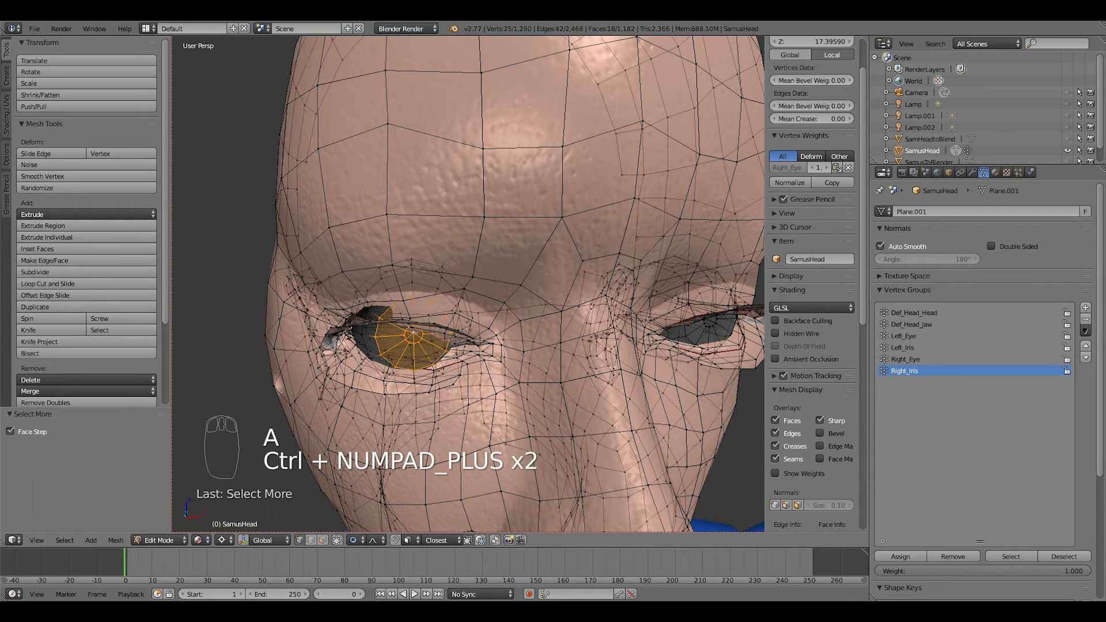
click(905, 557)
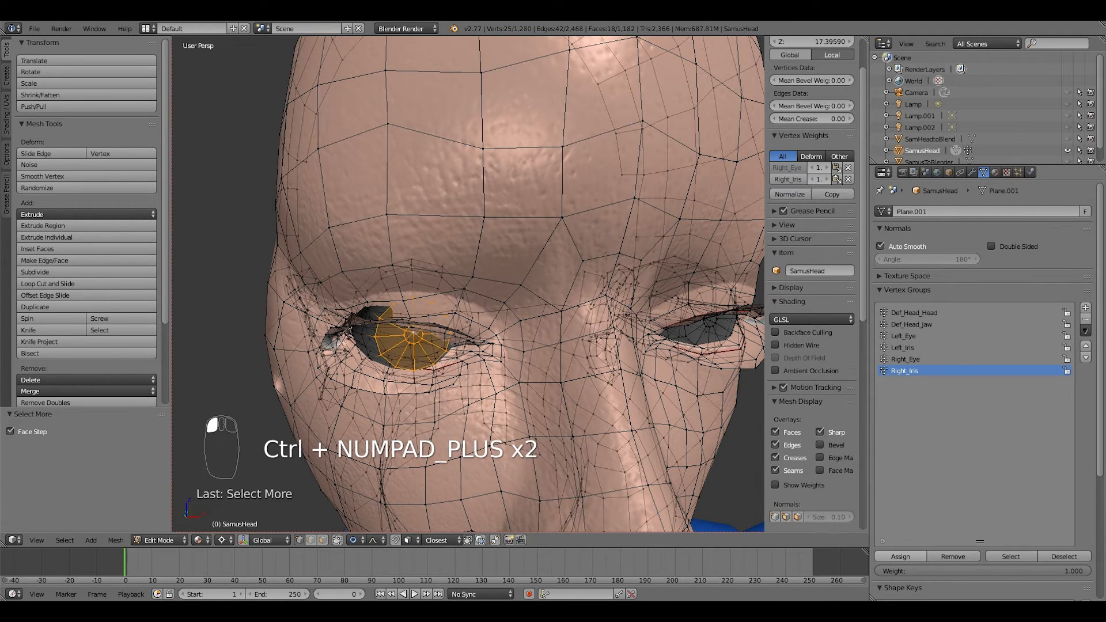
Clear the selection and select the vertices of the Right_Iris and Left_Iris groups to compare their membership.
key(a)
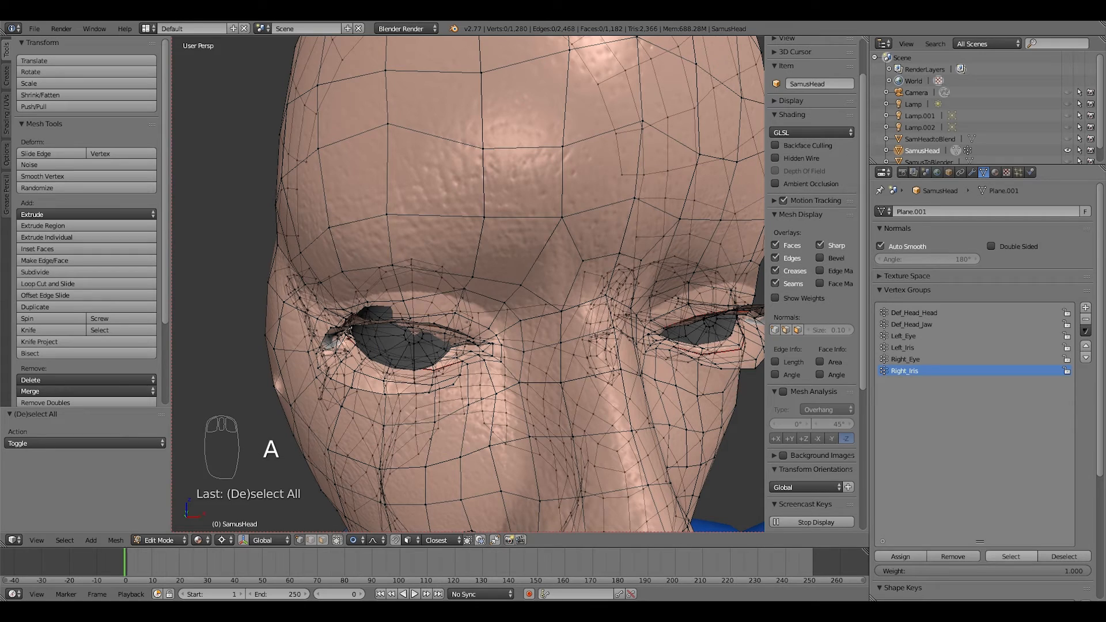
click(1011, 557)
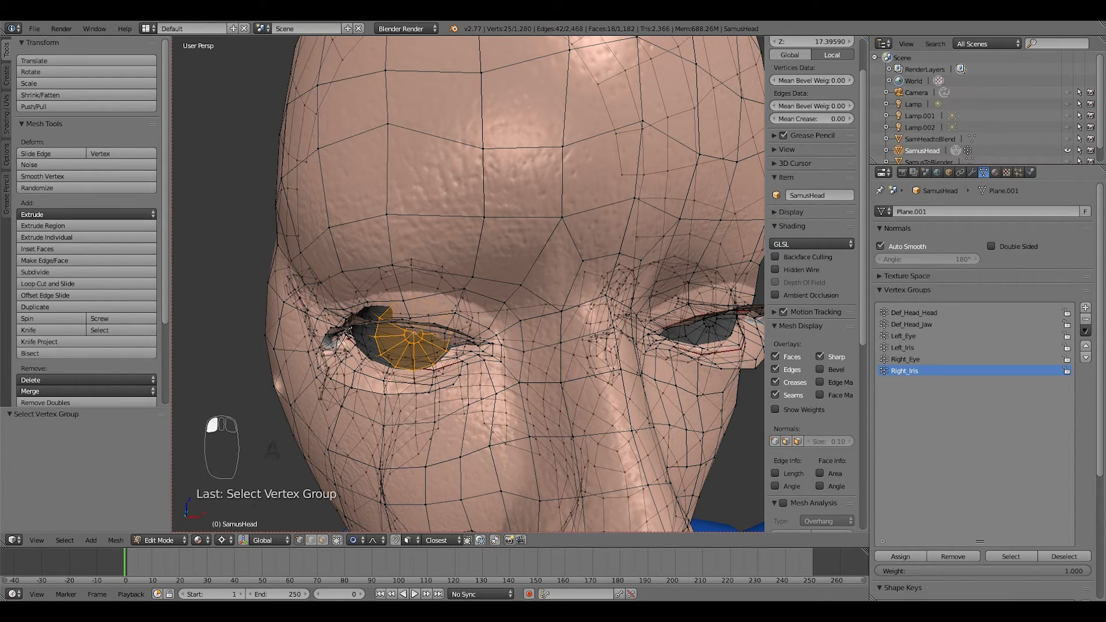
click(922, 347)
click(1011, 556)
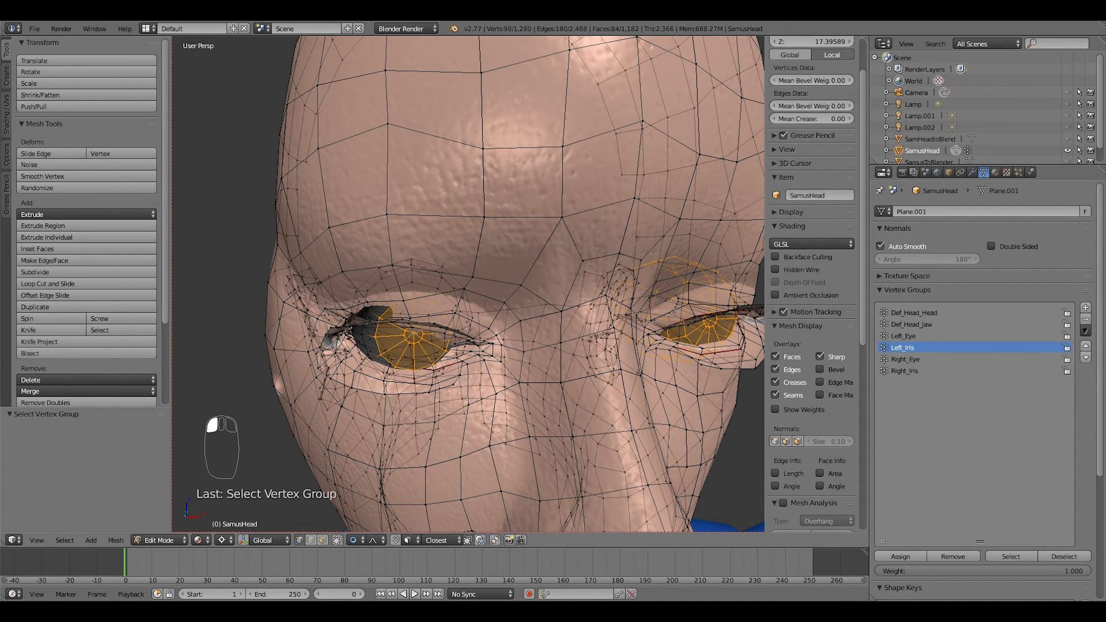
Grow a selection from the left eyeball's centre vertex over the whole eyeball and remove it from the Left_Iris group.
middle_drag(645, 369, 547, 366)
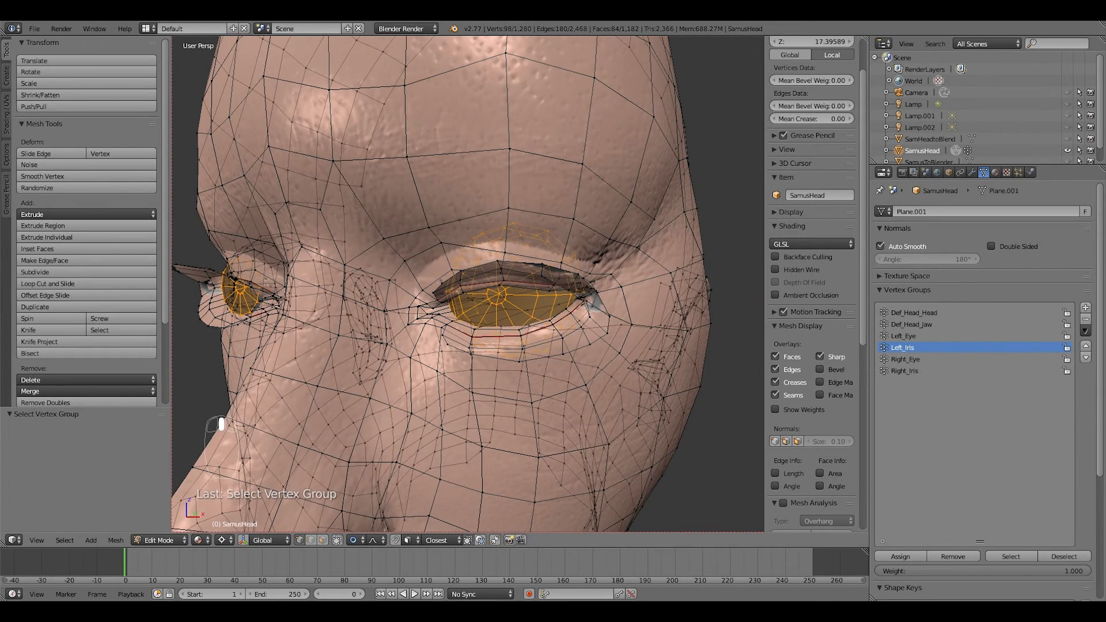
right_click(503, 298)
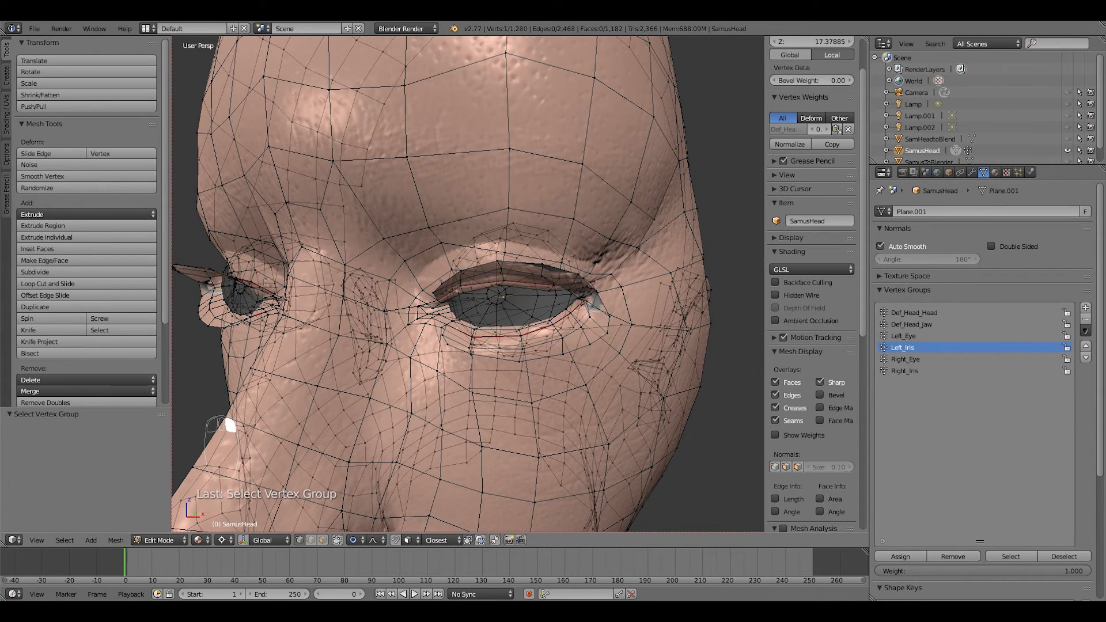
right_click(499, 294)
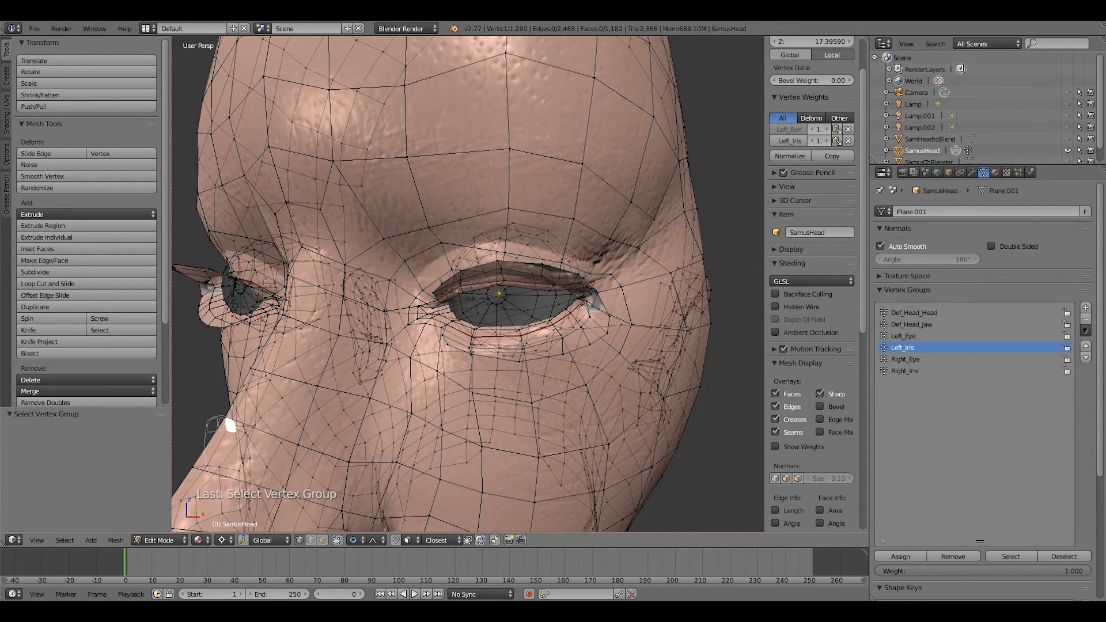
key(ctrl+KP_Add)
key(ctrl+KP_Add)
key(ctrl+KP_Add)
key(ctrl+KP_Add)
key(ctrl+KP_Add)
key(ctrl+KP_Add)
key(ctrl+KP_Add)
key(ctrl+KP_Add)
key(ctrl+KP_Add)
key(ctrl+KP_Add)
key(ctrl+KP_Add)
key(ctrl+KP_Add)
key(ctrl+KP_Add)
key(ctrl+KP_Add)
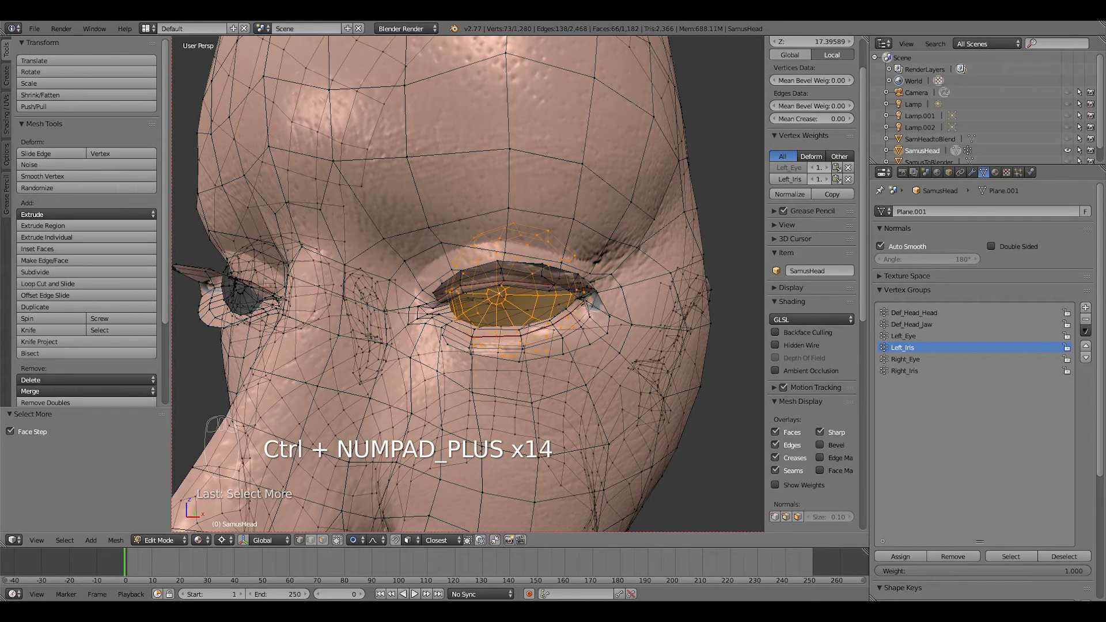
key(ctrl+KP_Add)
key(ctrl+KP_Add)
key(ctrl+KP_Add)
key(ctrl+KP_Add)
key(ctrl+KP_Add)
key(ctrl+KP_Add)
key(ctrl+KP_Add)
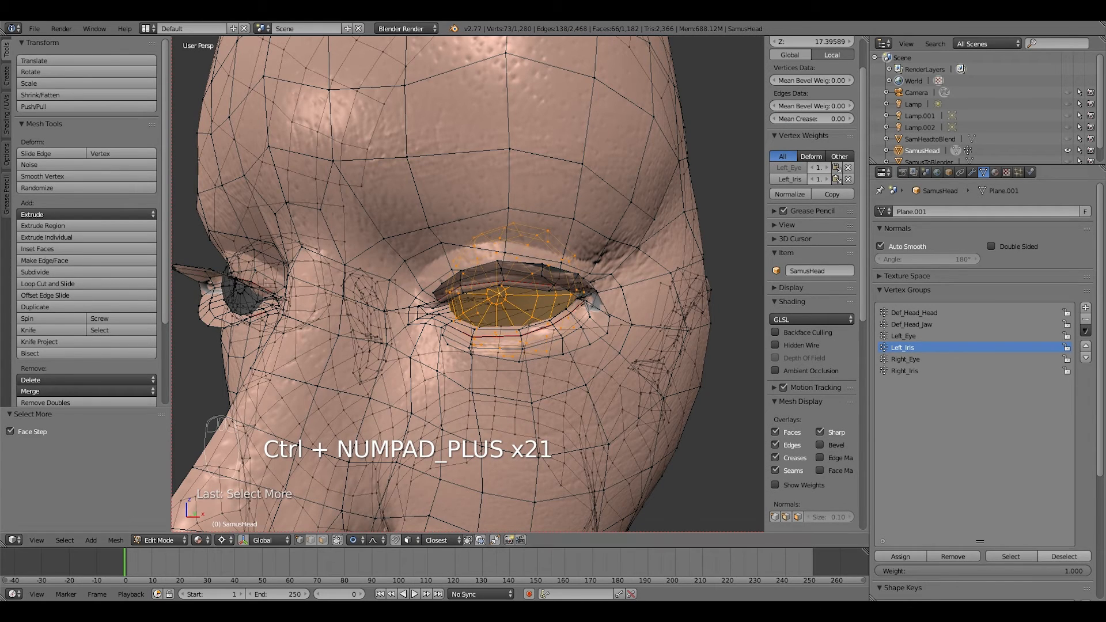
click(953, 556)
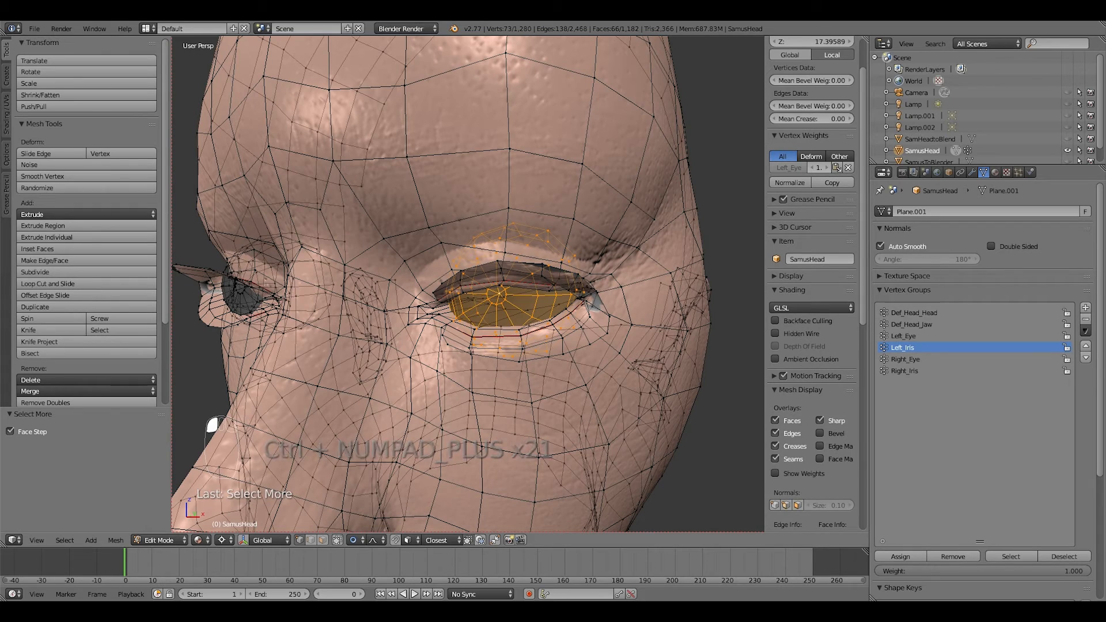
Select only the iris area around the left eyeball's centre vertex and assign it to the Left_Iris group.
right_click(503, 296)
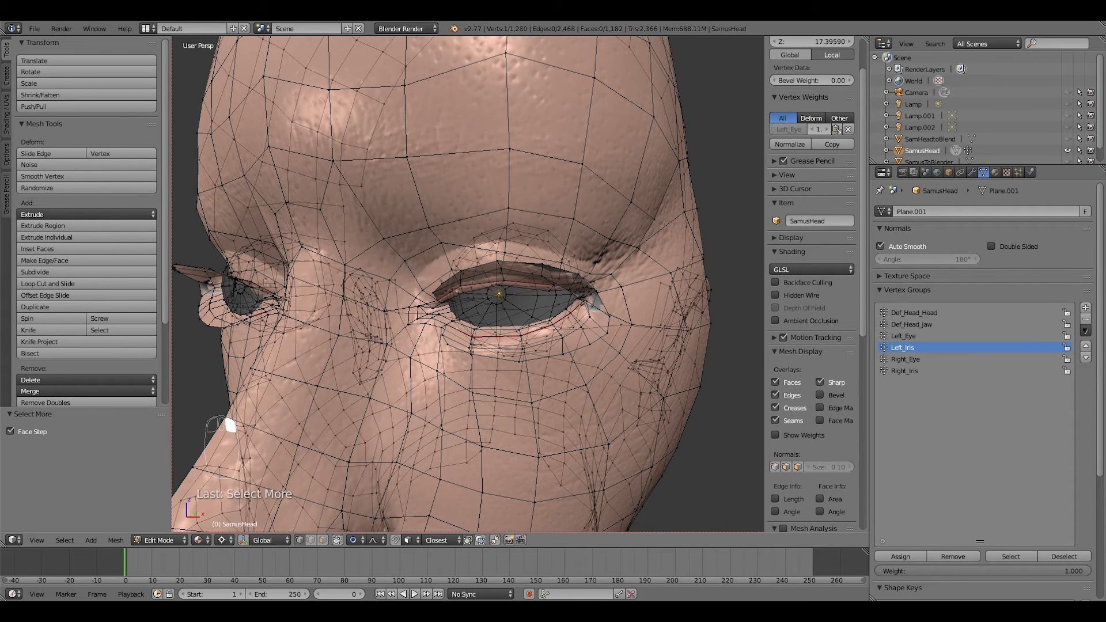
key(ctrl+KP_Add)
key(ctrl+KP_Add)
key(ctrl+KP_Add)
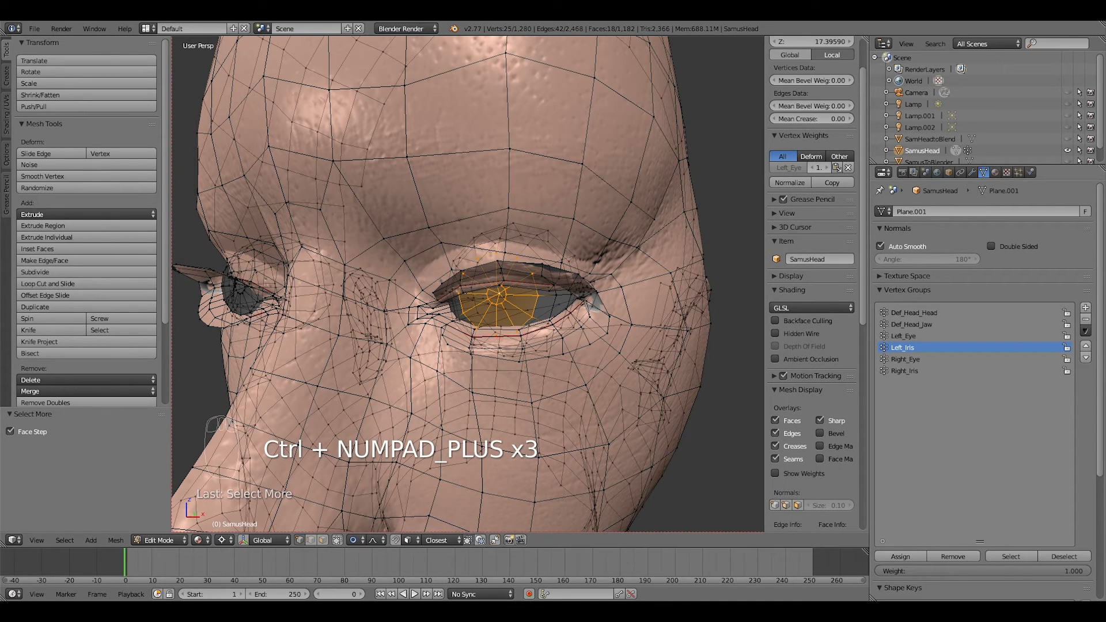
click(901, 556)
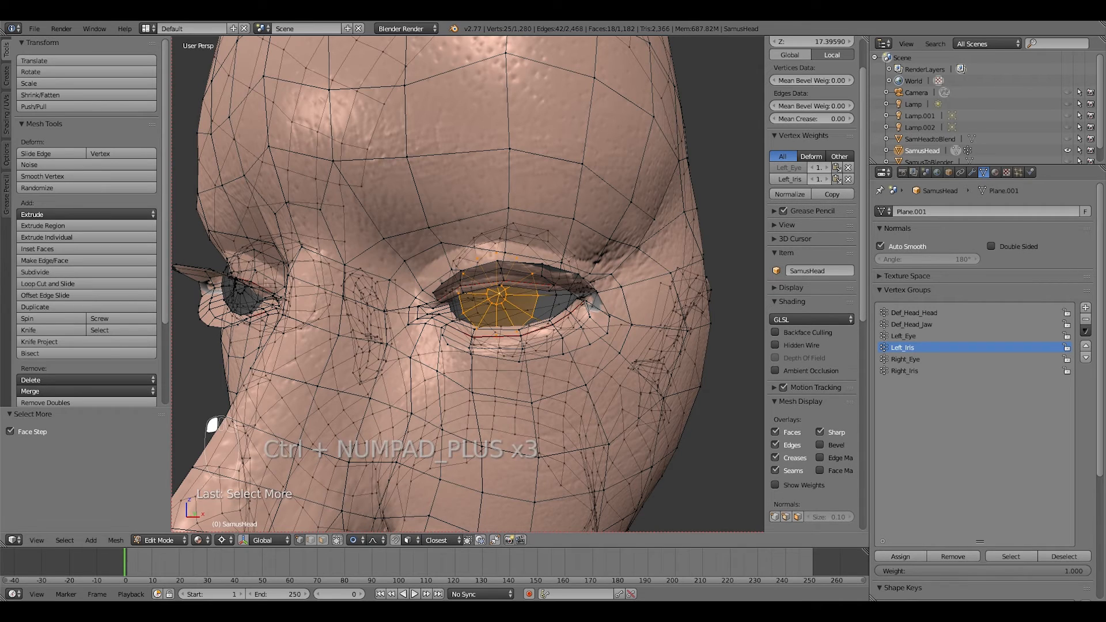
Check the membership of the Left_Eye, Right_Eye and Right_Iris groups by selecting each group's vertices and clearing the selection again.
key(a)
click(904, 336)
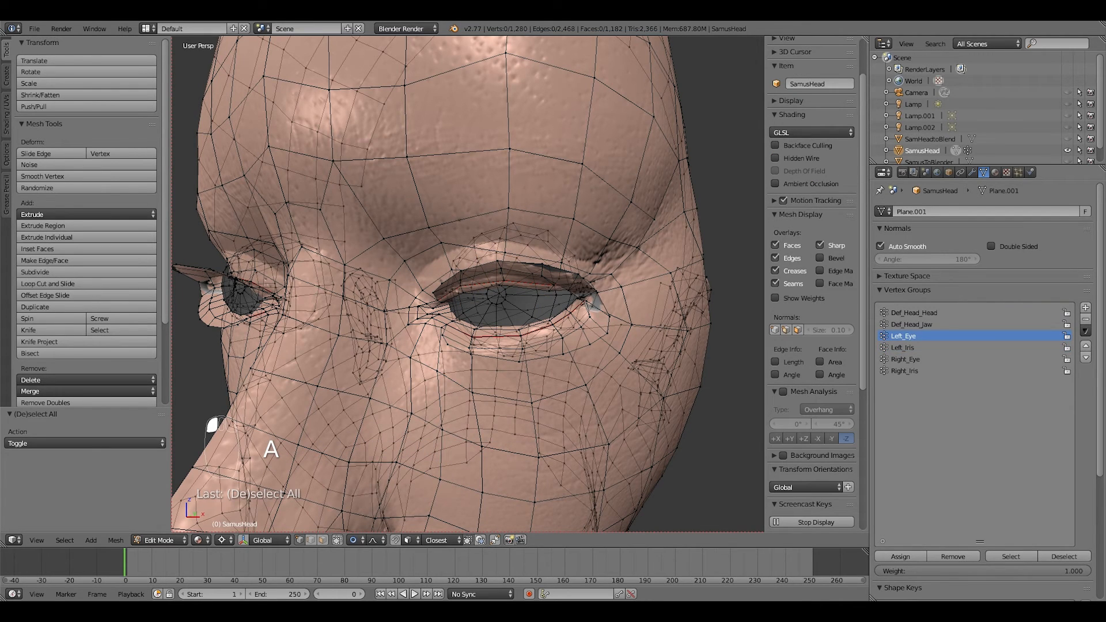
click(1012, 557)
key(a)
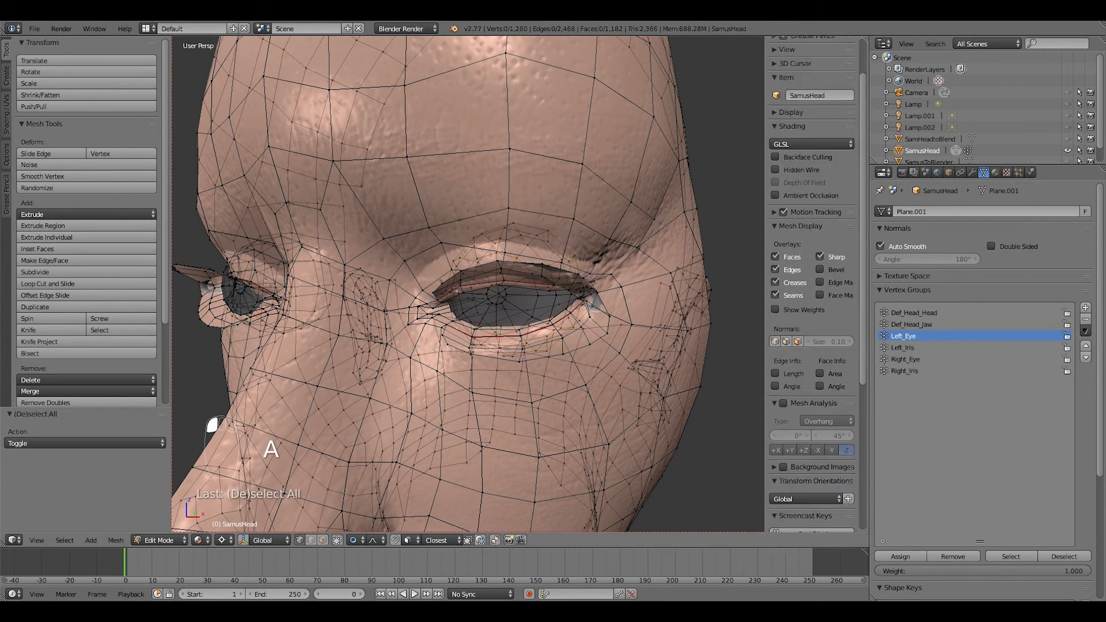
right_click(497, 295)
key(a)
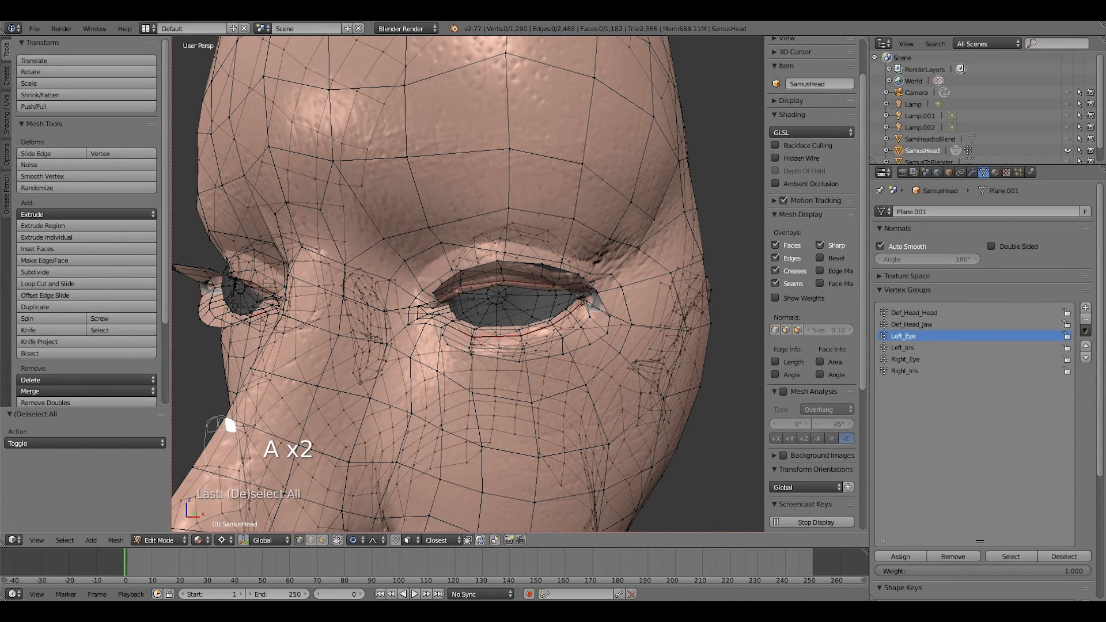
click(904, 359)
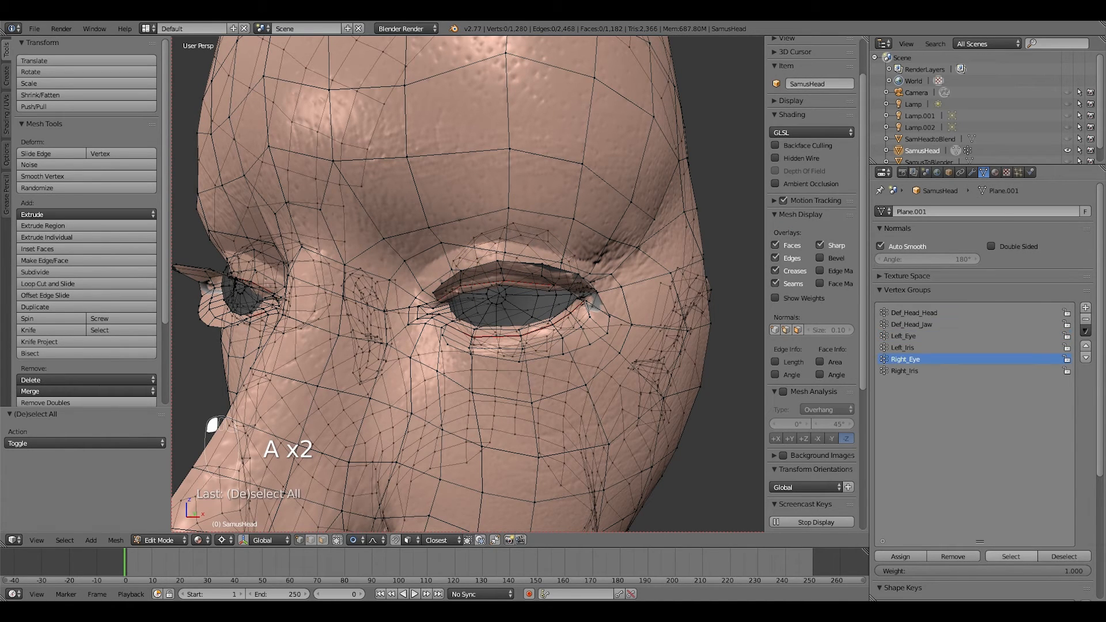
click(1011, 557)
key(a)
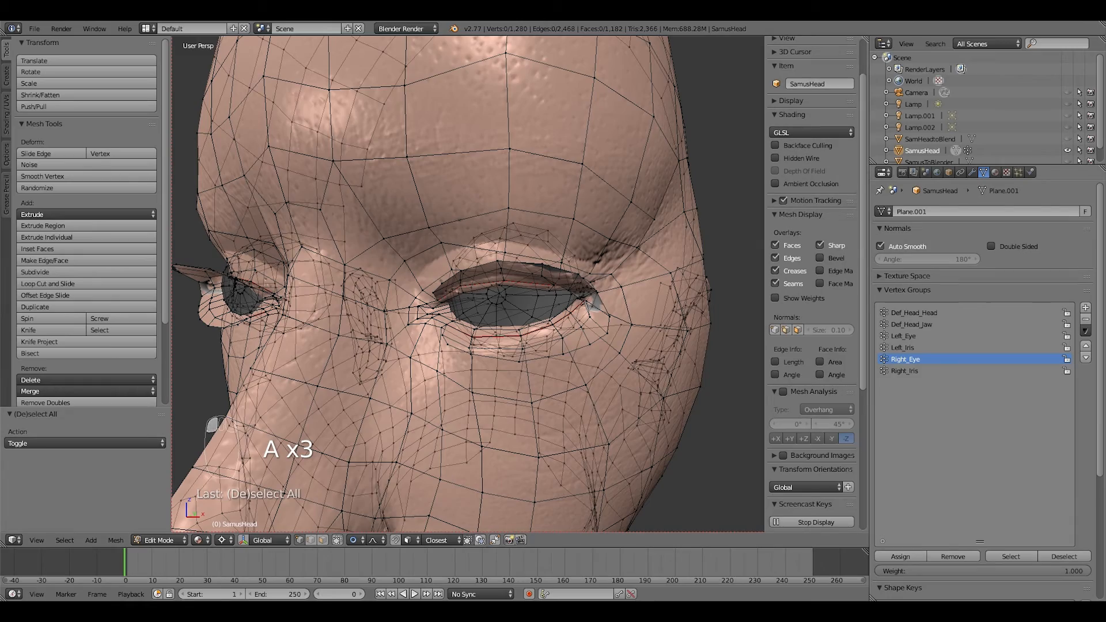
click(905, 371)
click(1012, 556)
key(a)
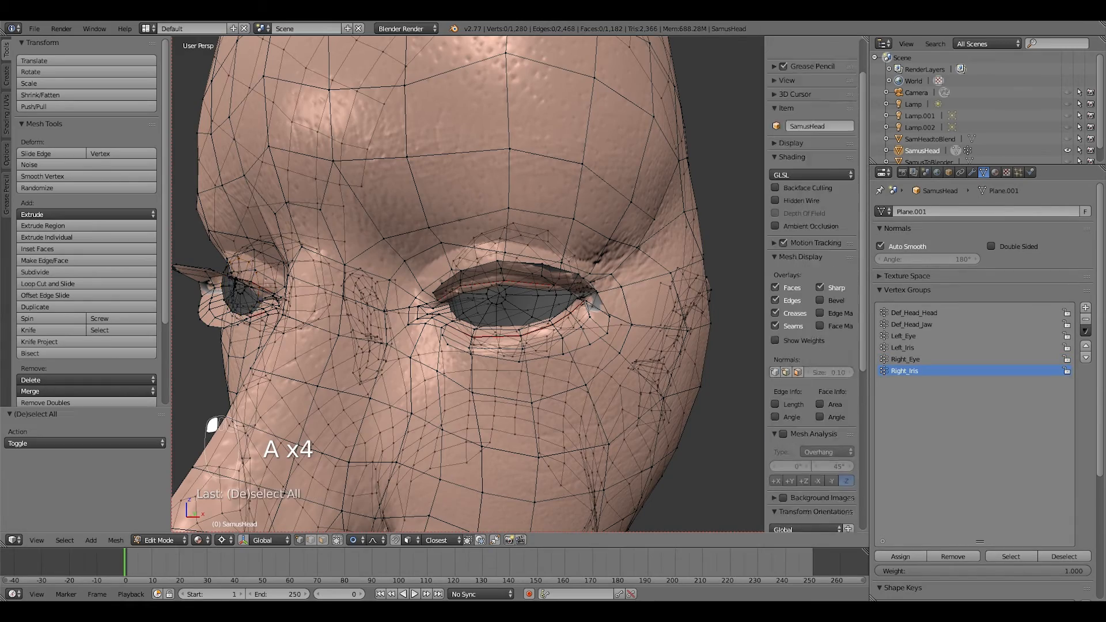
Limit selection to visible geometry and frame the view on the innermost edge loop of the right eyelids.
middle_drag(518, 346, 515, 392)
scroll(519, 331, up, 4)
right_click(514, 339)
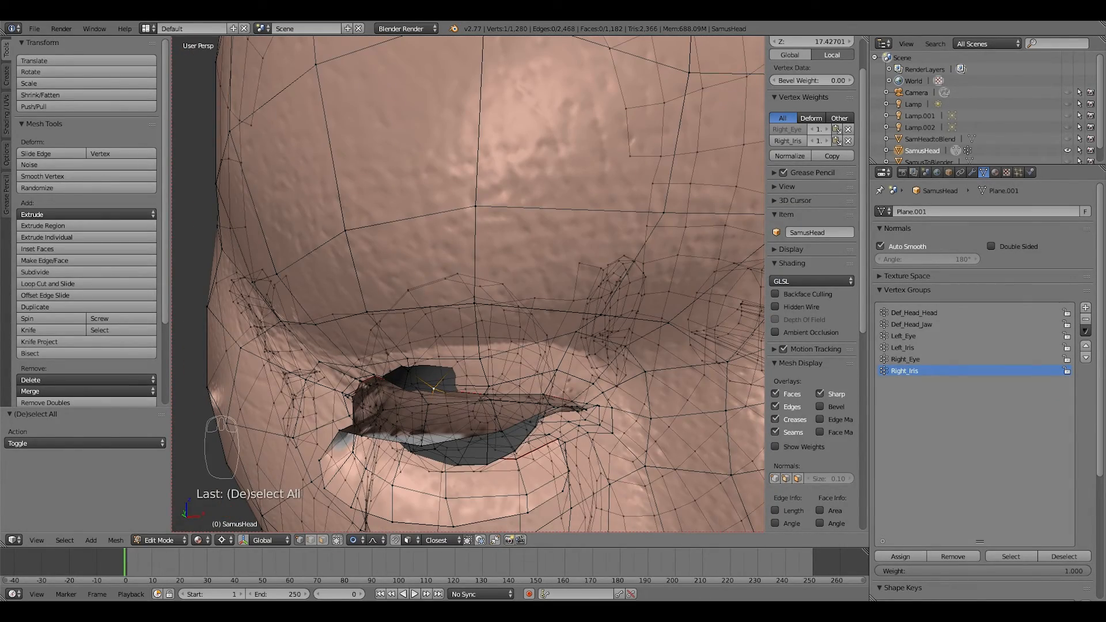
scroll(468, 284, up, 4)
scroll(467, 284, down, 4)
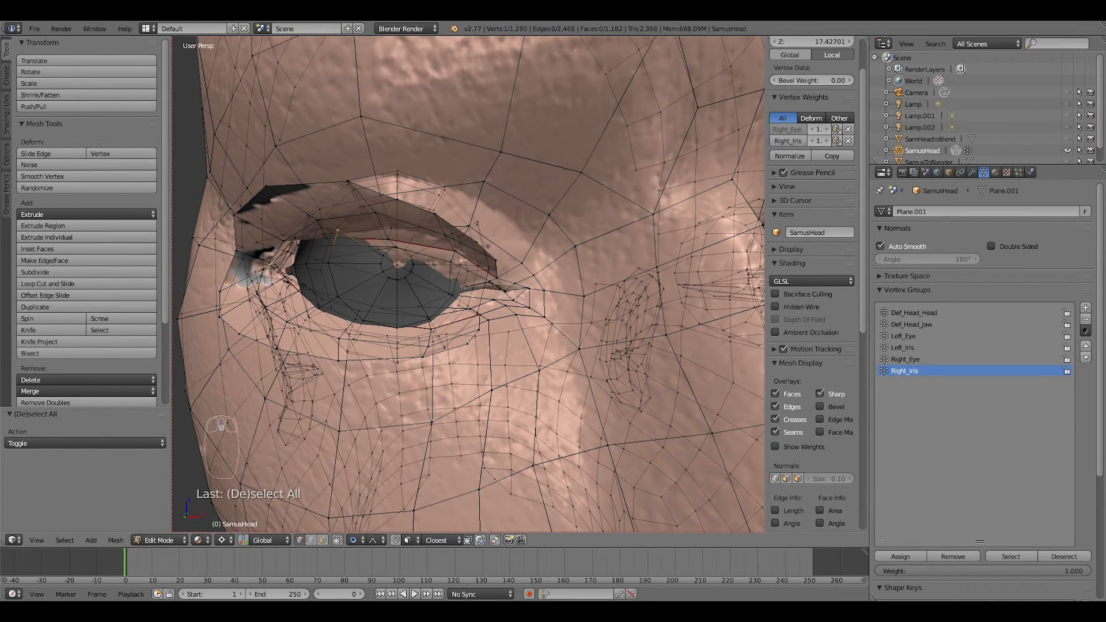
click(338, 540)
middle_drag(478, 311, 611, 358)
alt+right_click(513, 366)
key(KP_Decimal)
Select only the vertices of the Right_Eye group and hide the right eyeball.
click(905, 359)
click(1012, 557)
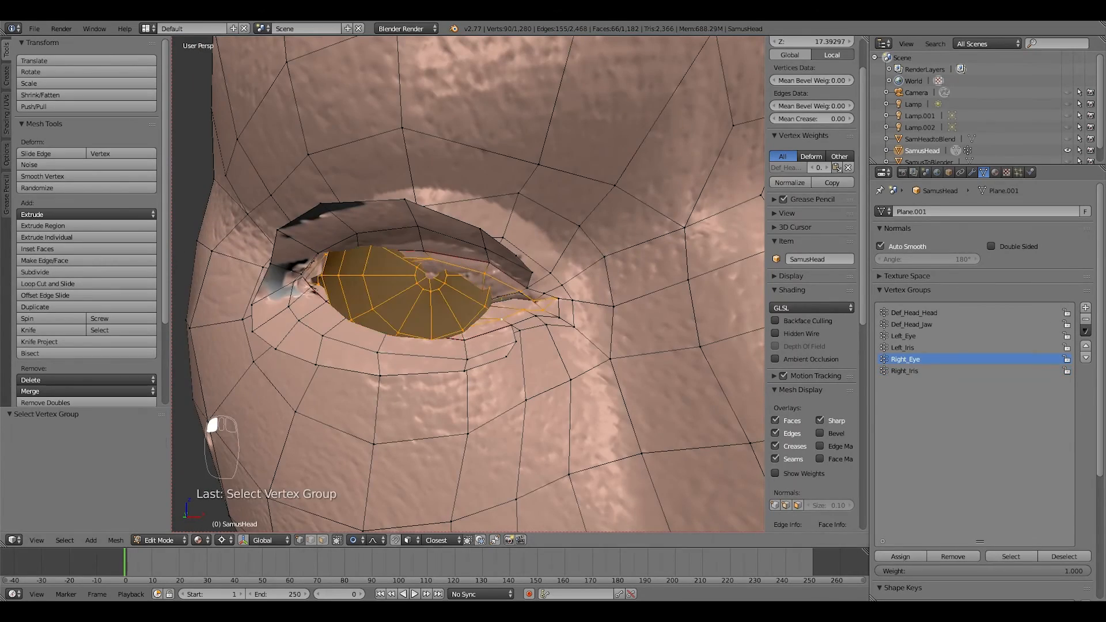
key(h)
key(alt+h)
key(a)
click(1011, 556)
key(h)
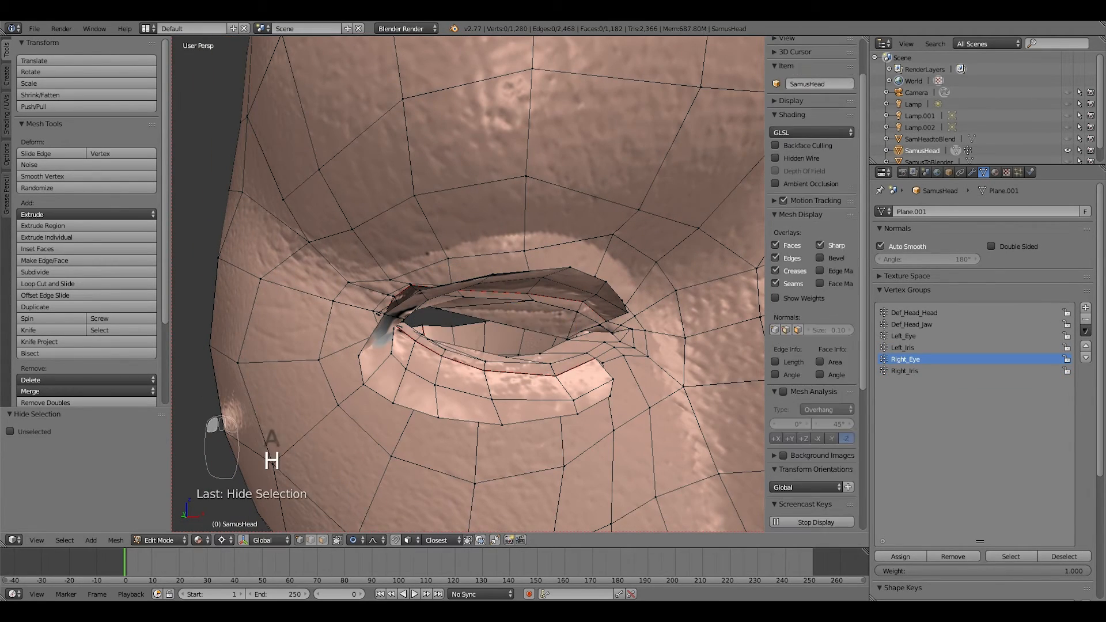
Select the innermost edge loop of the right eyelids and apply Smooth Vertex with 8 repeats.
alt+right_click(565, 352)
key(space)
key(Return)
drag(87, 469, 124, 469)
Turn off proportional editing and move the smoothed eyelid loop about 0.17 along the global Y axis.
key(g)
key(Escape)
key(o)
key(g)
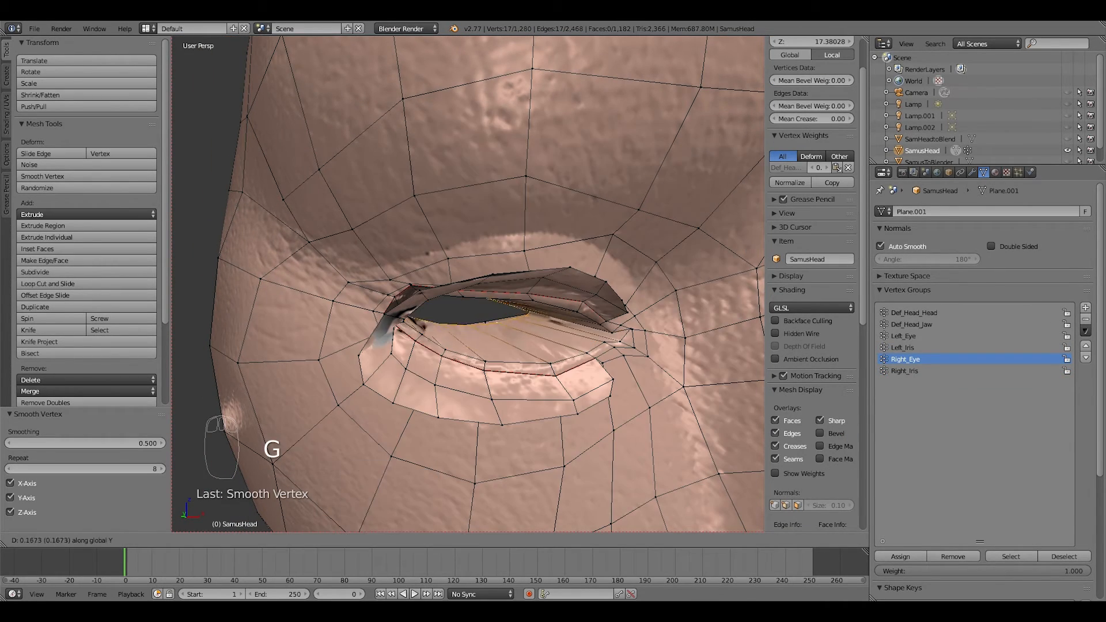
click(507, 334)
Reveal the hidden right eyeball, select an edge on the lower eyelid, and allow selection through occluded geometry.
middle_drag(507, 334, 415, 277)
key(alt+space)
key(alt+h)
alt+right_click(461, 324)
middle_drag(450, 335, 495, 380)
click(337, 541)
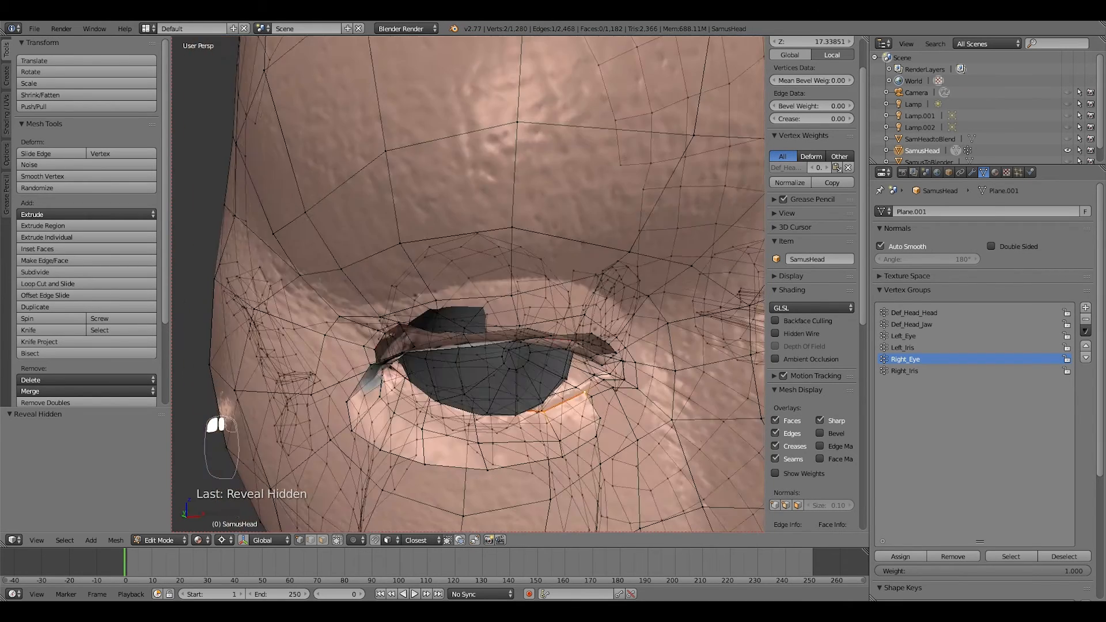
Select a vertex on the right lower eyelid's edge, enable proportional editing, and move it -0.012 along the global Y axis.
scroll(461, 415, up, 4)
right_click(437, 426)
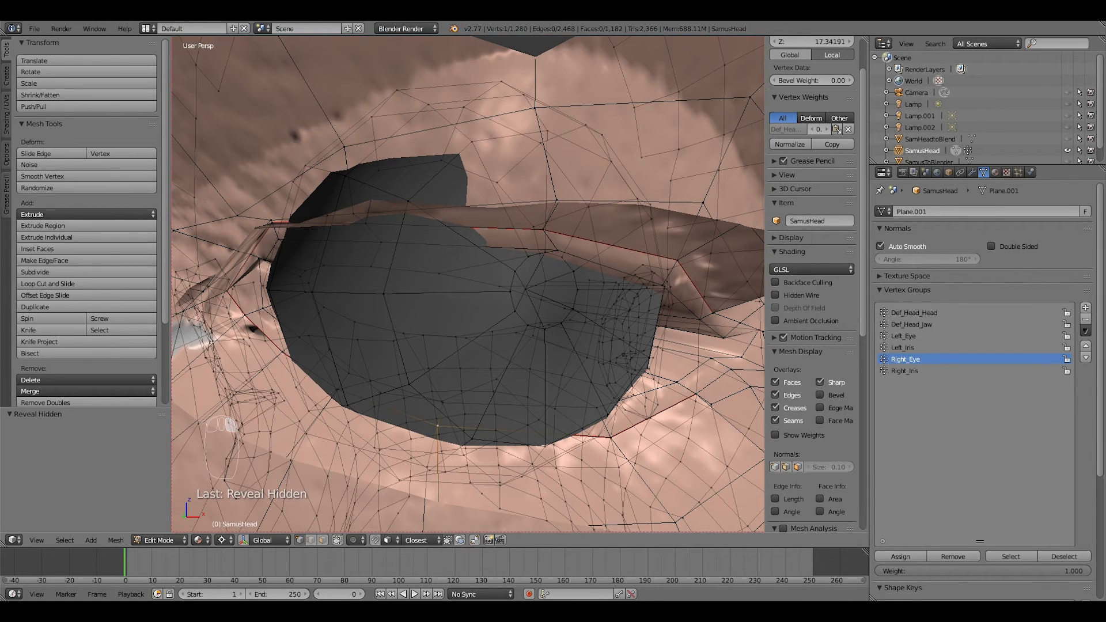
key(g)
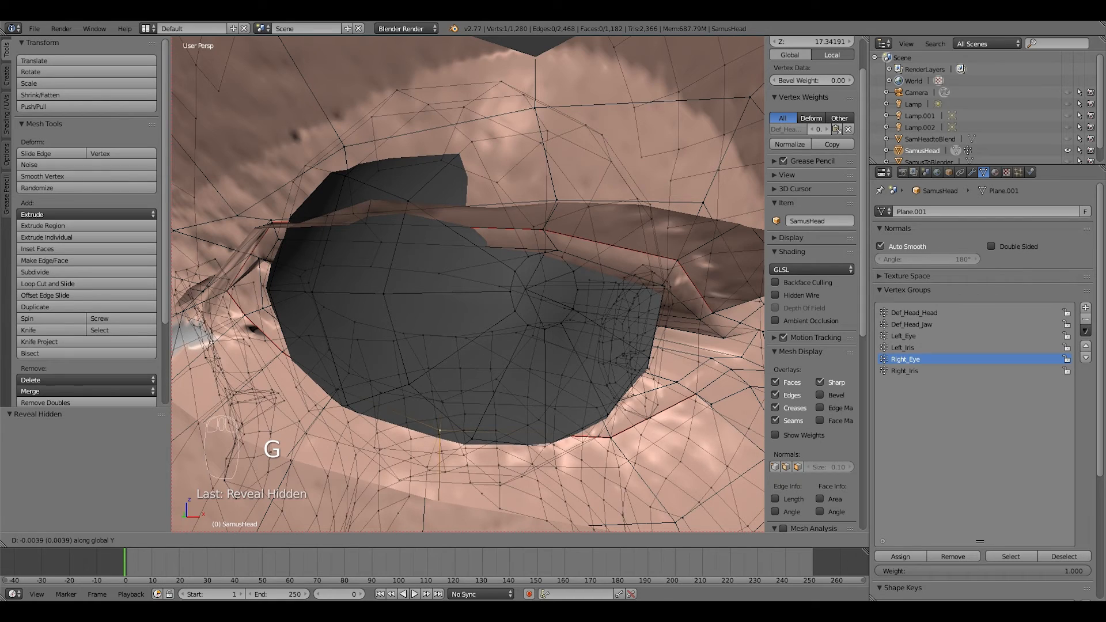
key(Escape)
click(358, 540)
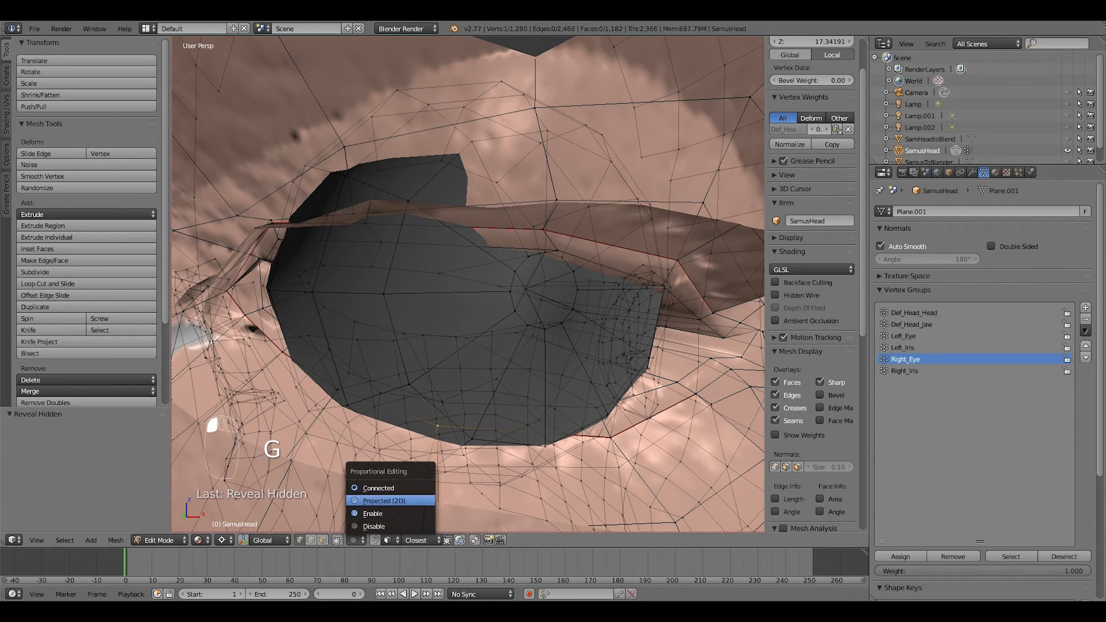
click(377, 496)
key(g)
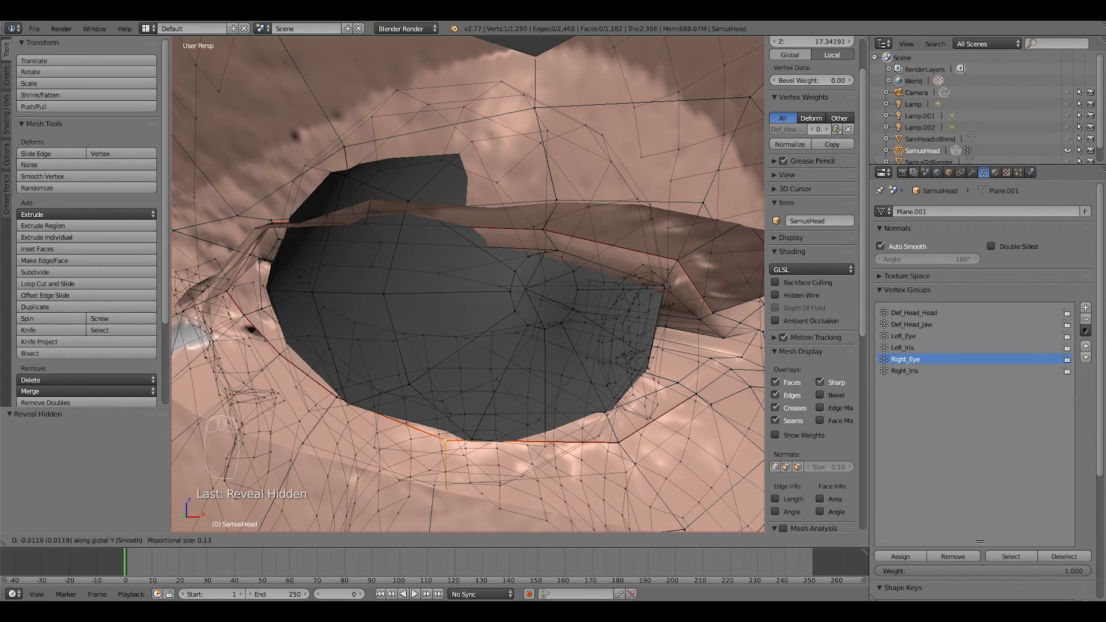
key(Return)
middle_drag(446, 404, 392, 357)
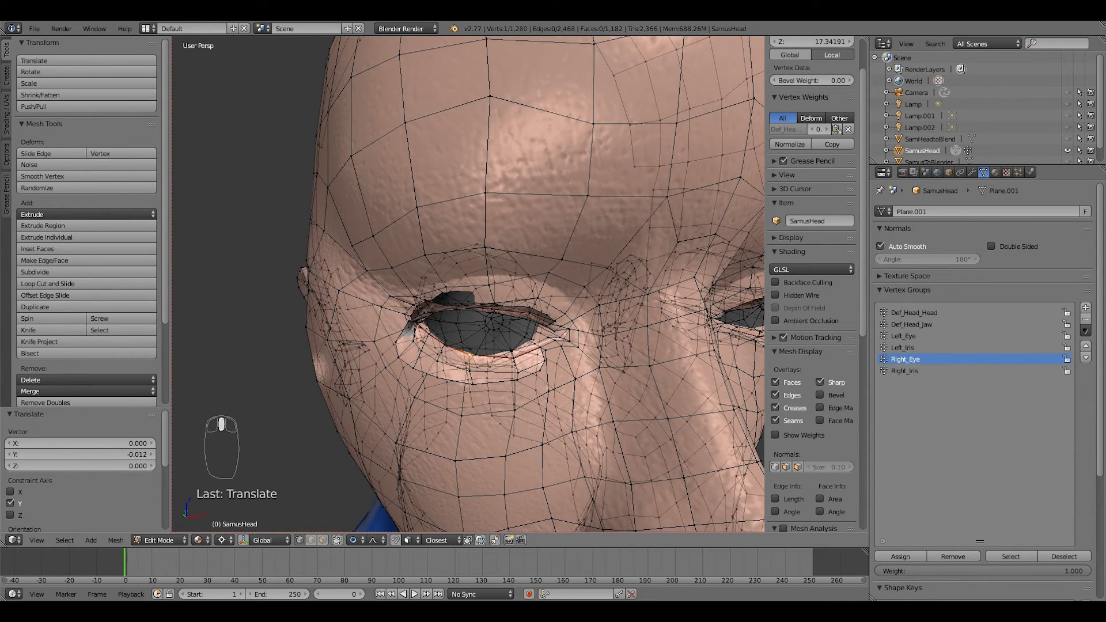
click(395, 540)
click(392, 513)
key(g)
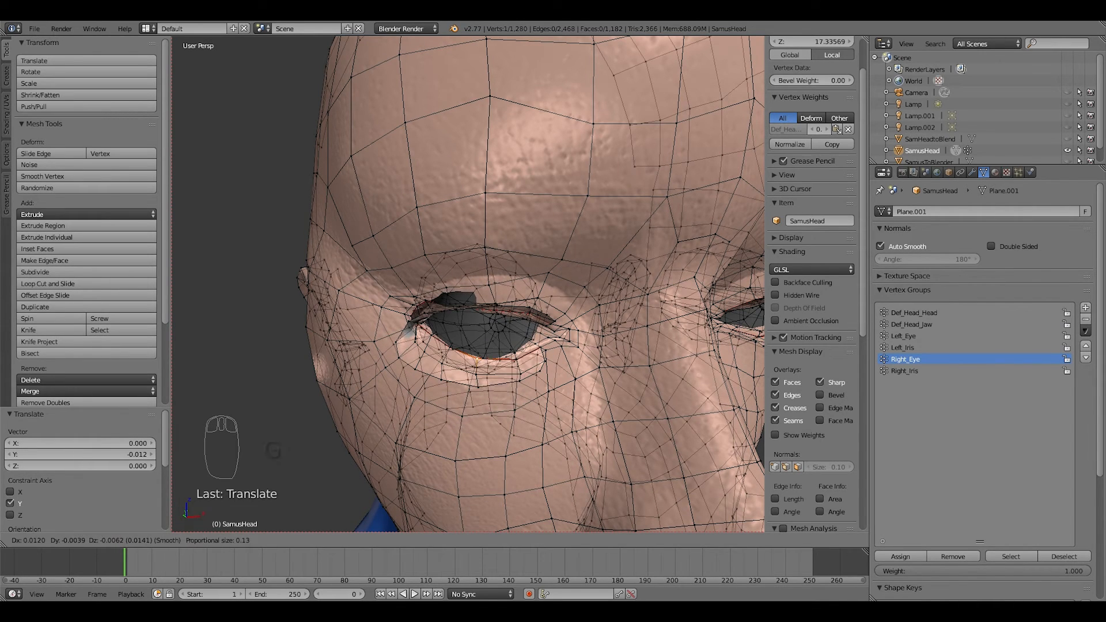
key(Escape)
Set proportional editing to Connected and move the lower eyelid vertex -0.005 along the global X axis.
click(354, 540)
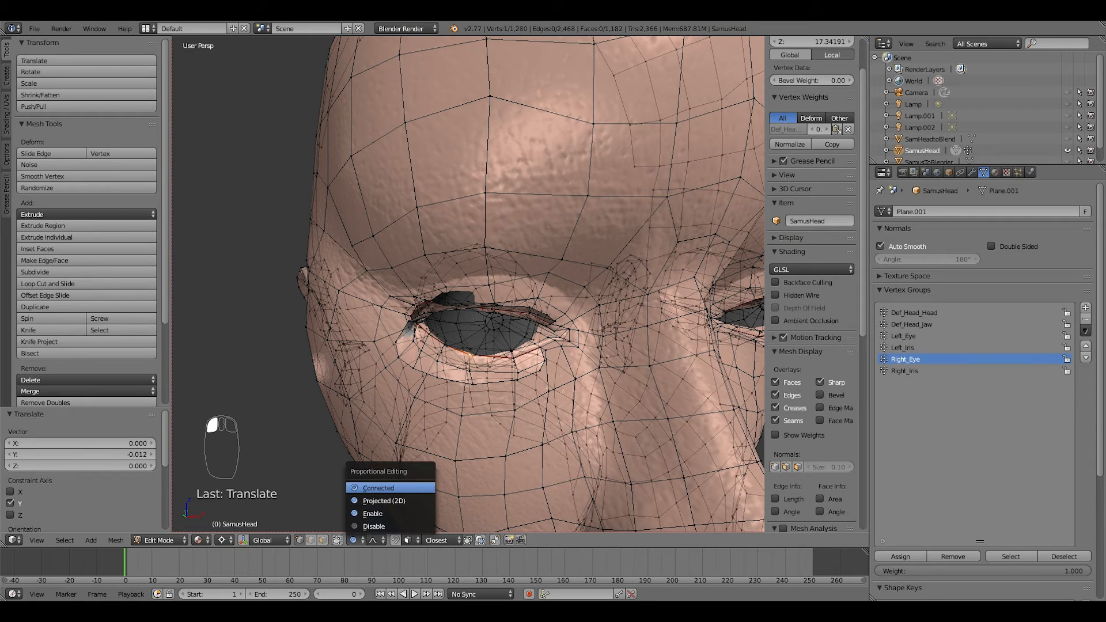
click(379, 489)
scroll(469, 282, up, 4)
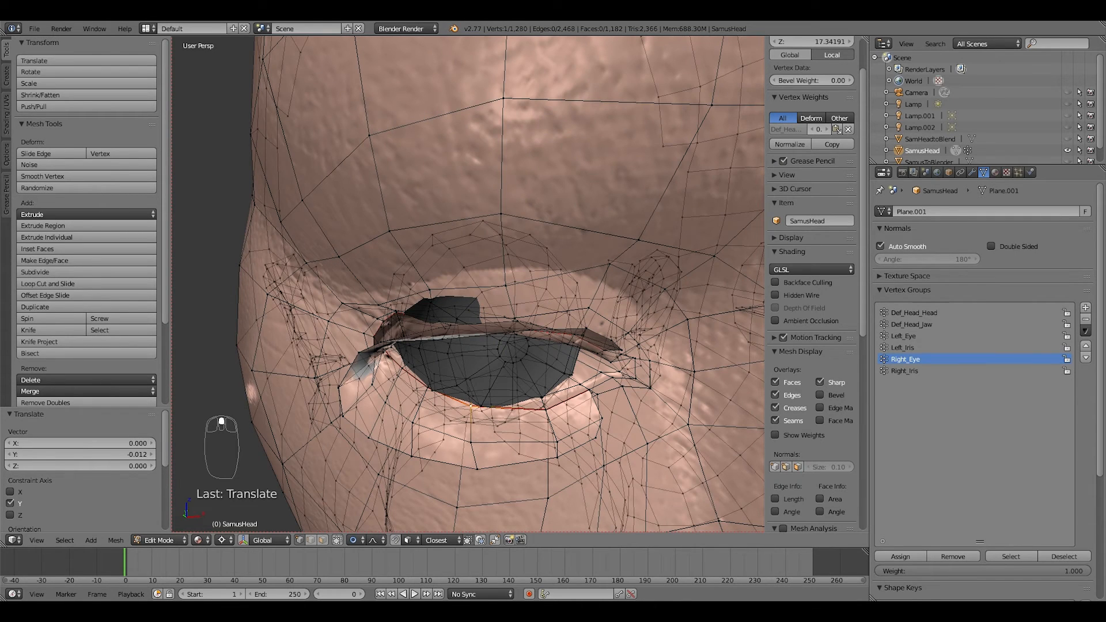
key(g)
key(x)
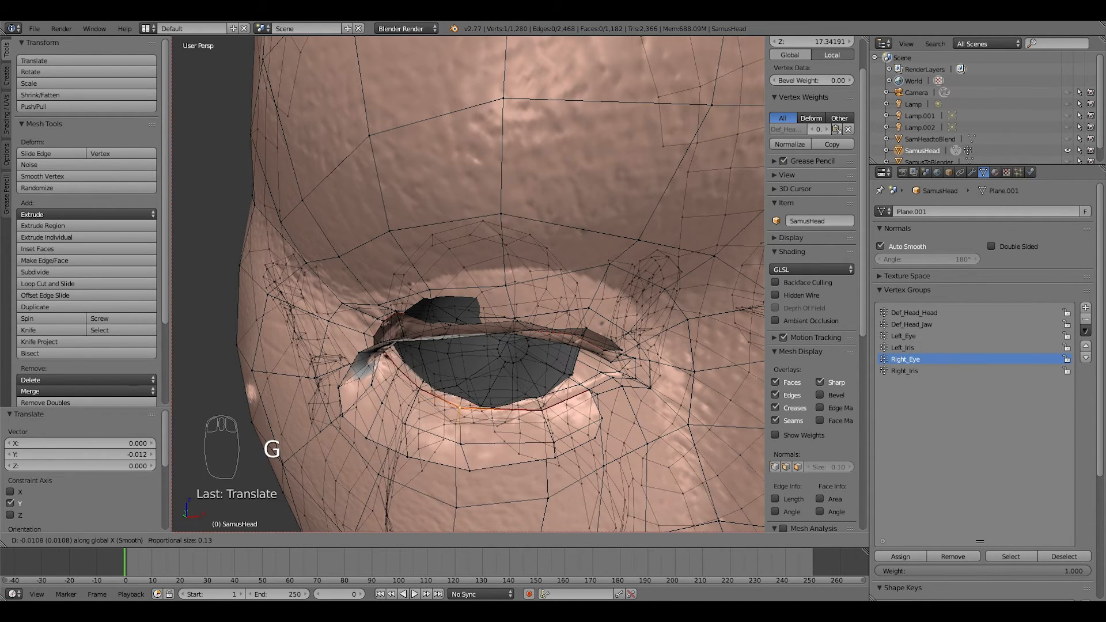
key(Return)
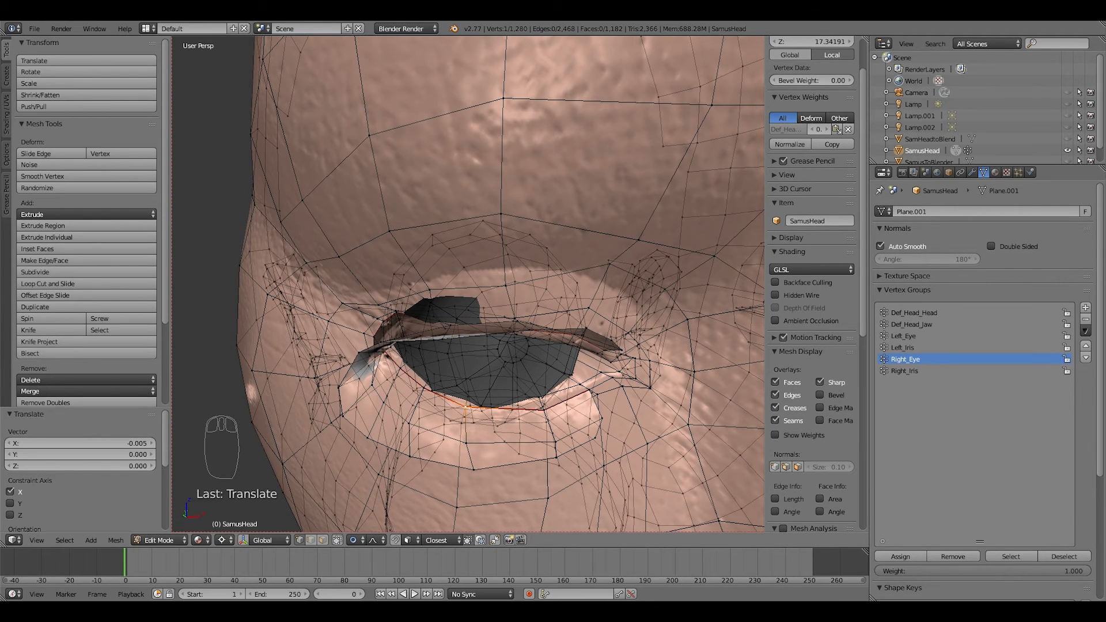
Select a vertex on the right upper eyelid's edge and move it about 0.02 horizontally with the global Z axis locked.
middle_drag(469, 282, 513, 311)
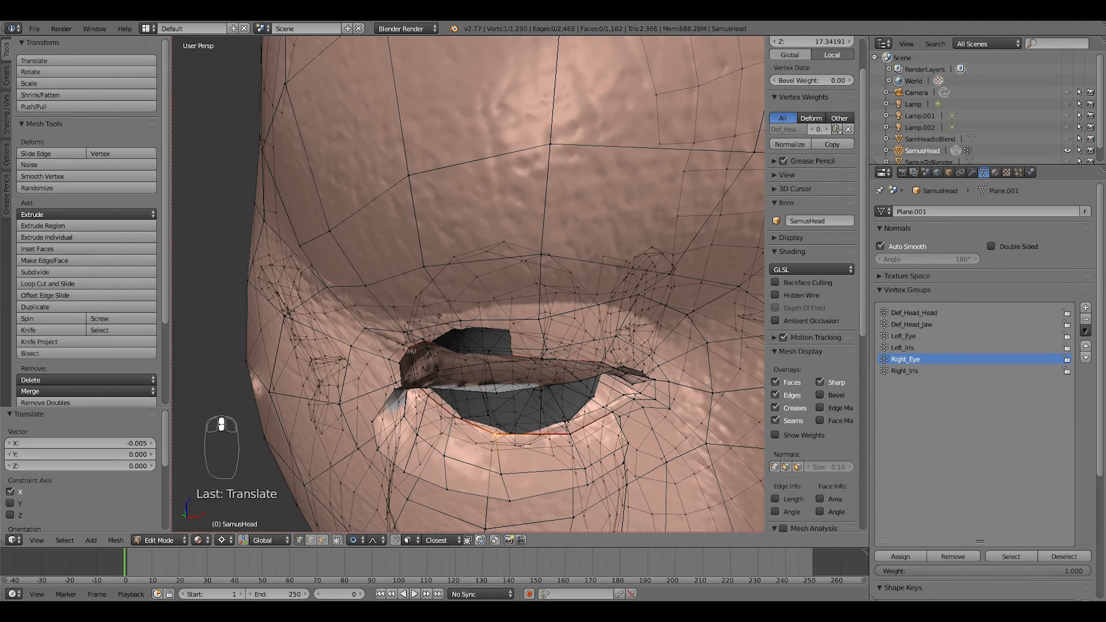
right_click(550, 352)
right_click(469, 351)
right_click(464, 347)
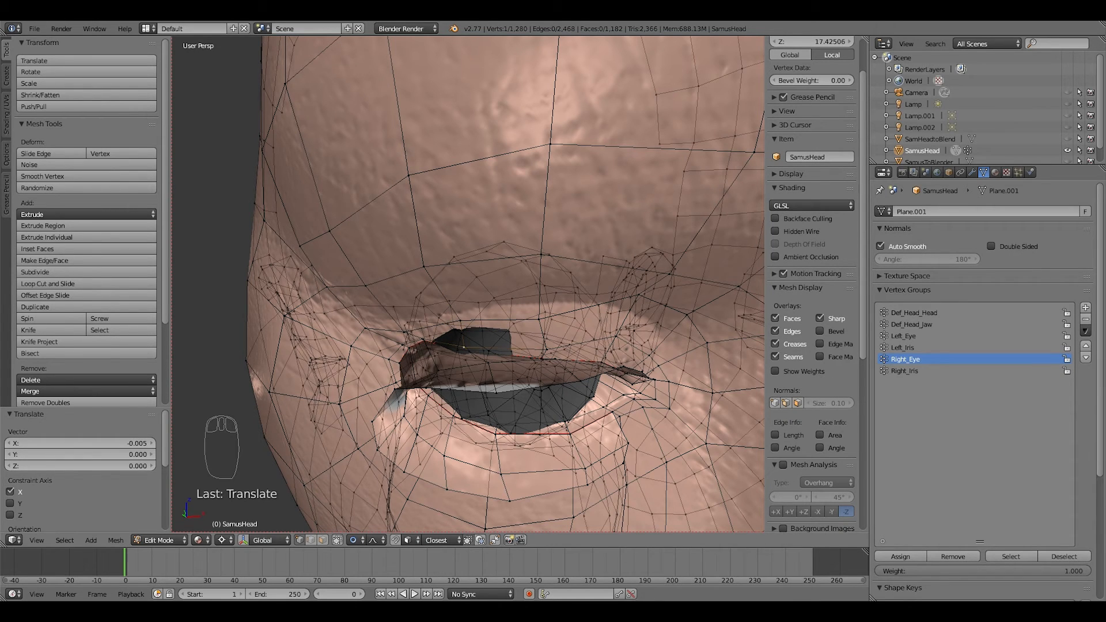
key(g)
key(shift+z)
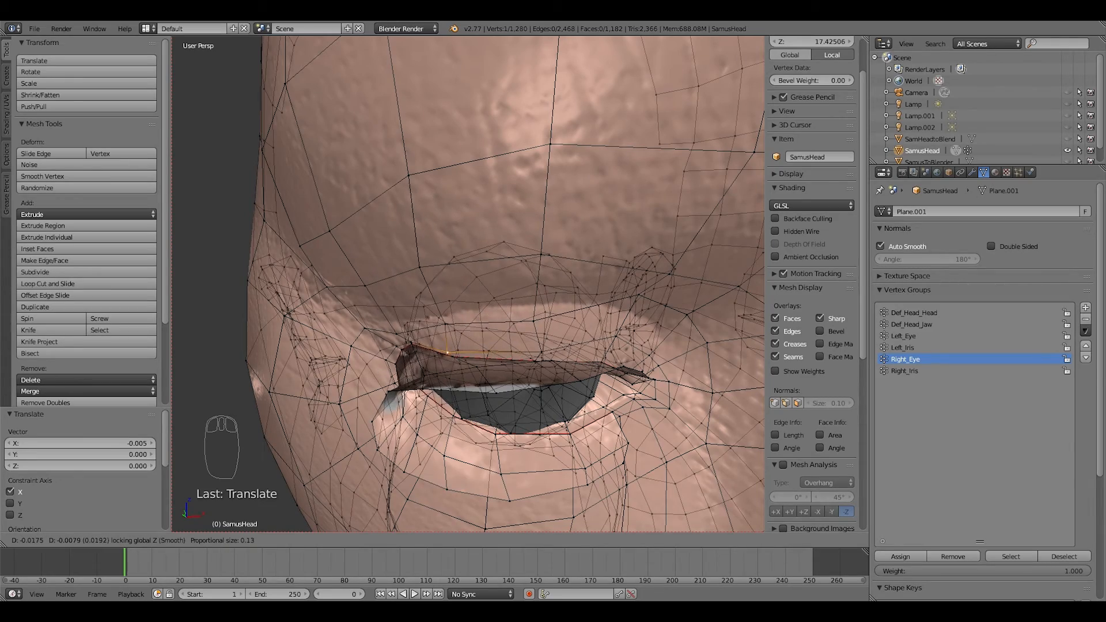
key(Return)
Examine the eyelids on the whole head in Object Mode and return to Edit Mode.
middle_drag(489, 346, 386, 282)
scroll(450, 276, down, 6)
middle_drag(461, 288, 513, 279)
key(Tab)
scroll(461, 288, down, 2)
scroll(513, 280, up, 2)
scroll(468, 283, up, 1)
scroll(468, 283, down, 1)
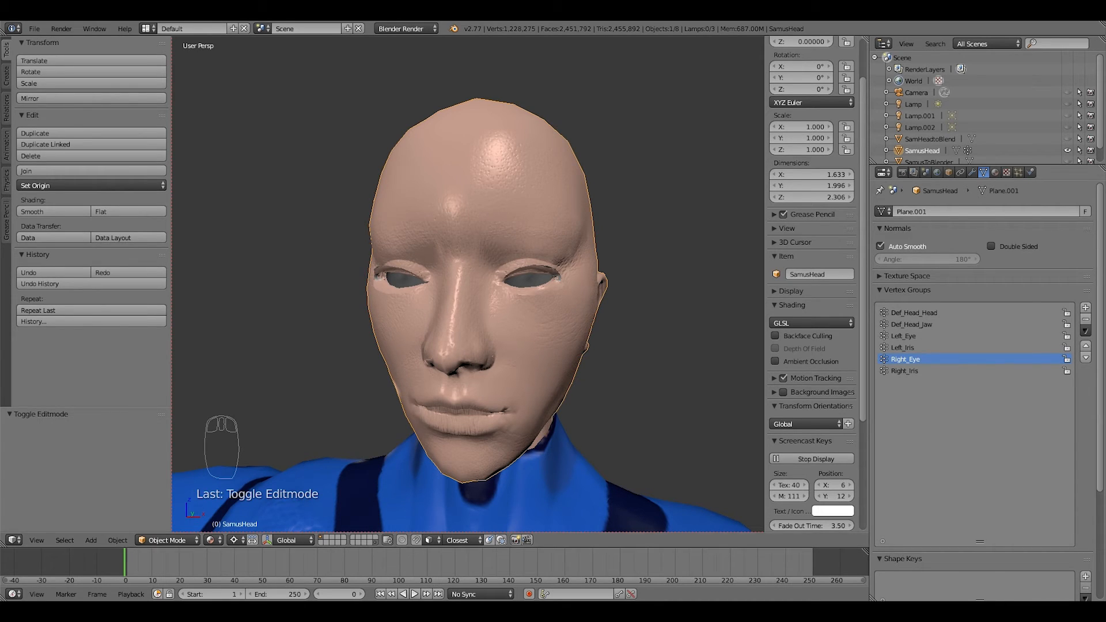
key(Tab)
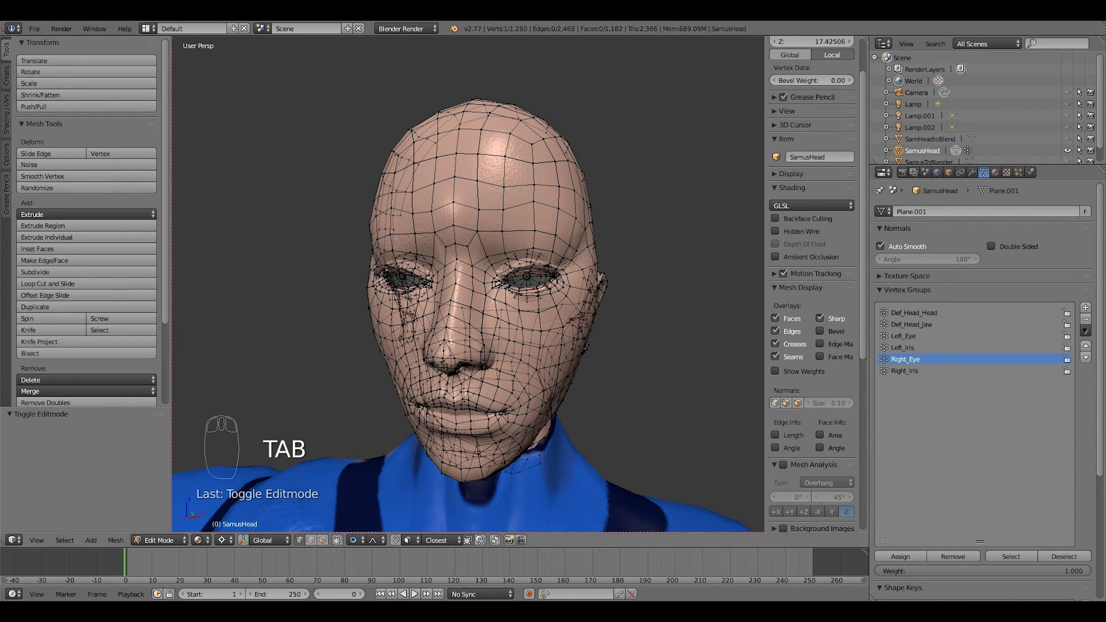
Split the 3D view, turn the new area into a UV/Image Editor, and display the NewFaceColor image.
drag(865, 40, 540, 51)
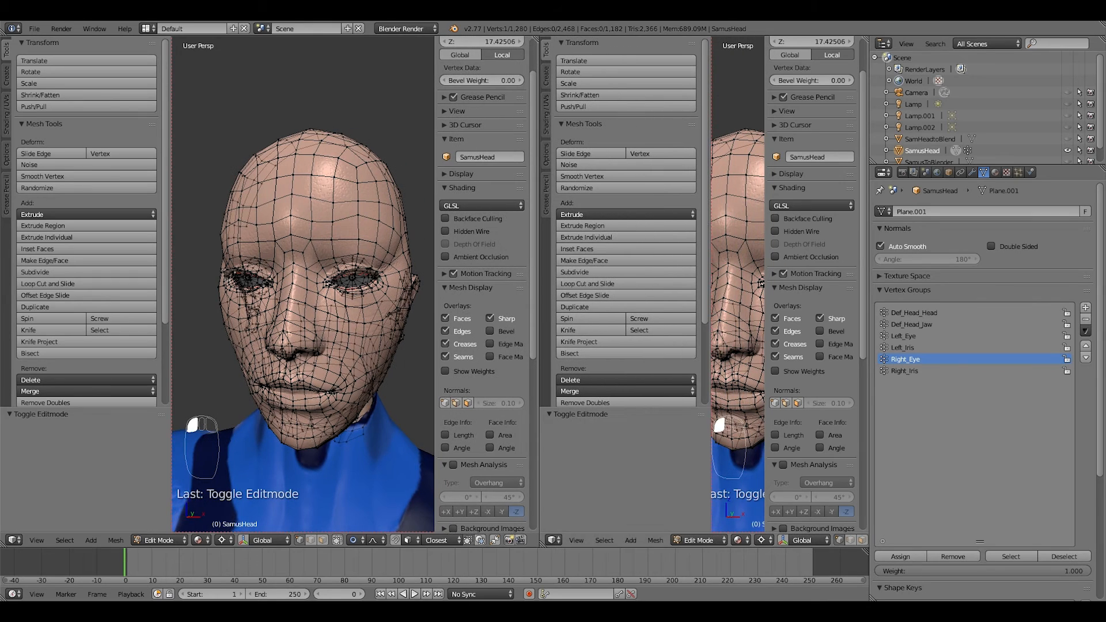
click(555, 540)
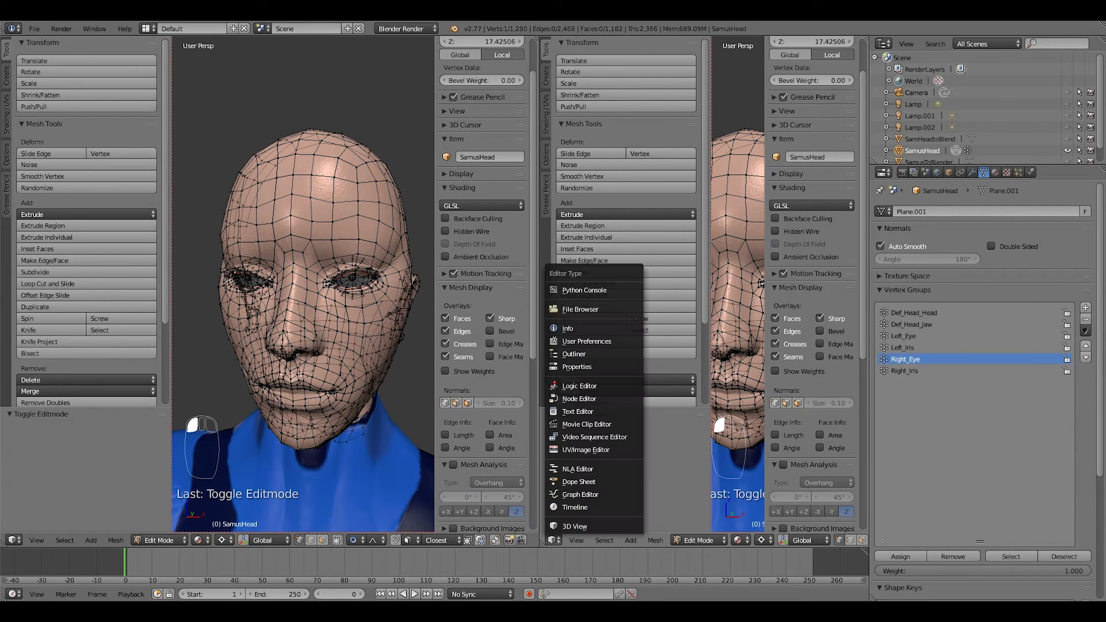
click(586, 450)
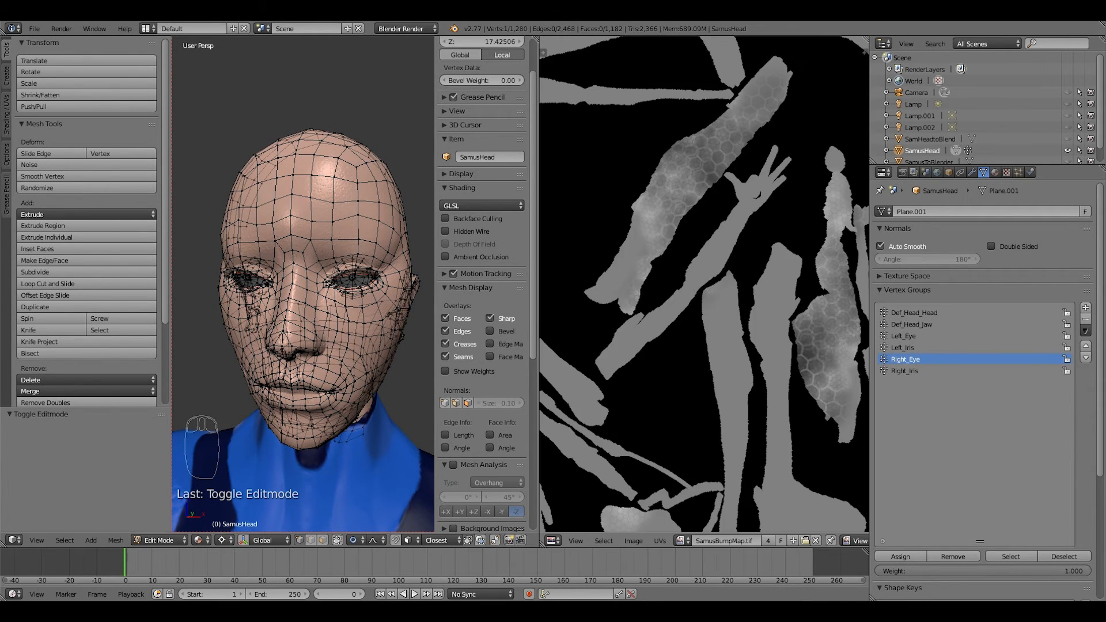
scroll(704, 283, down, 2)
click(682, 541)
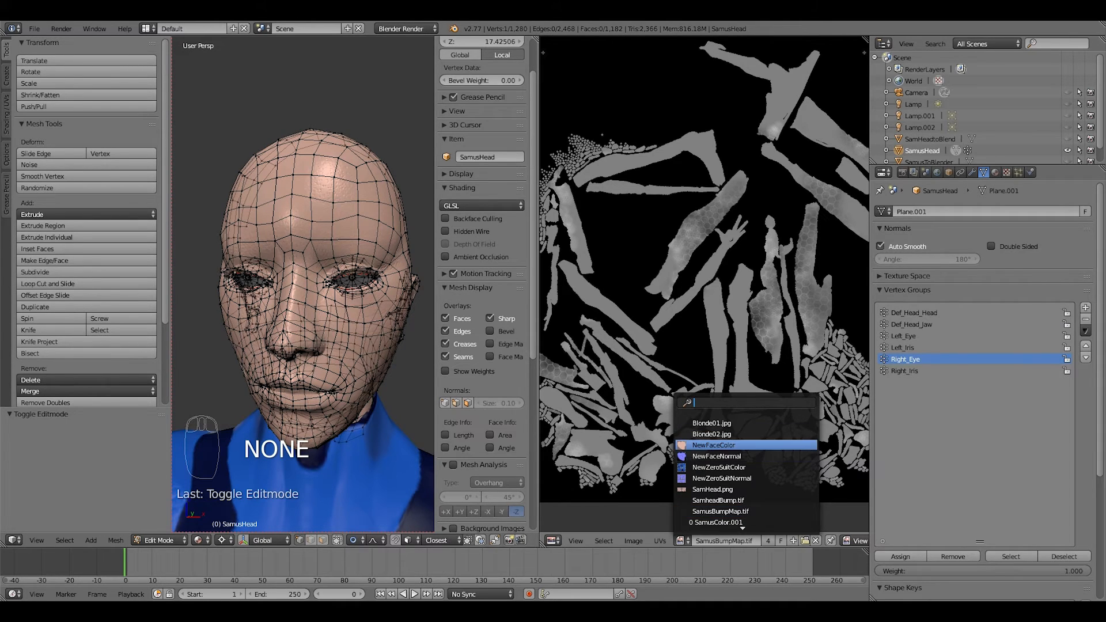
click(715, 444)
scroll(704, 282, up, 6)
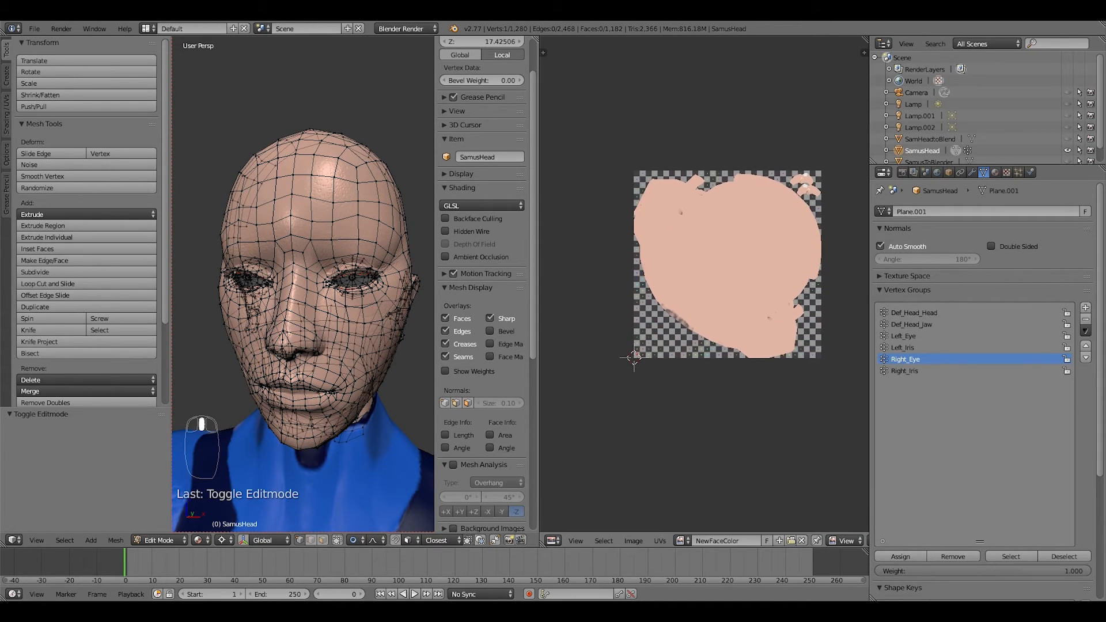
scroll(704, 284, down, 6)
middle_drag(704, 306, 707, 284)
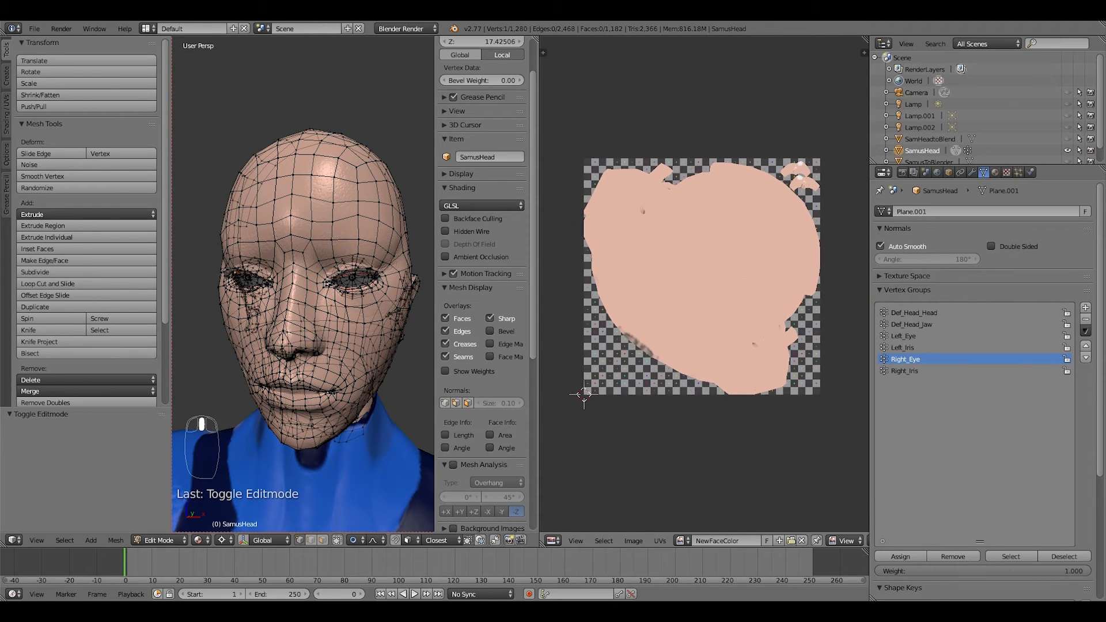
scroll(706, 286, up, 1)
Try to select both eyeballs by growing the selection six times from vertices at the iris centers.
scroll(302, 288, up, 3)
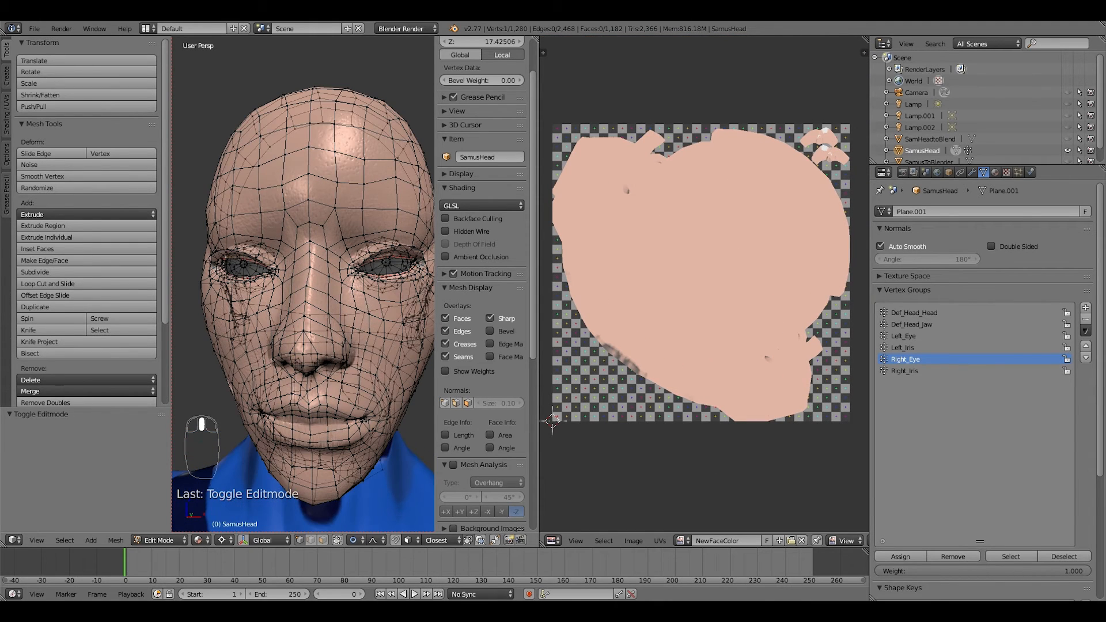
right_click(383, 264)
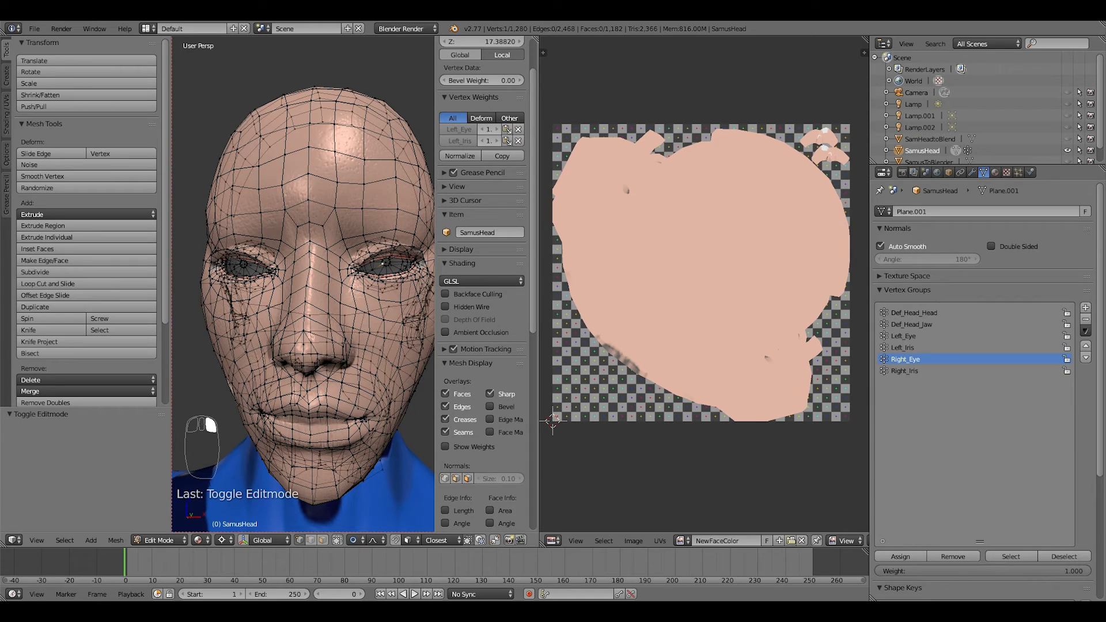
shift+right_click(384, 262)
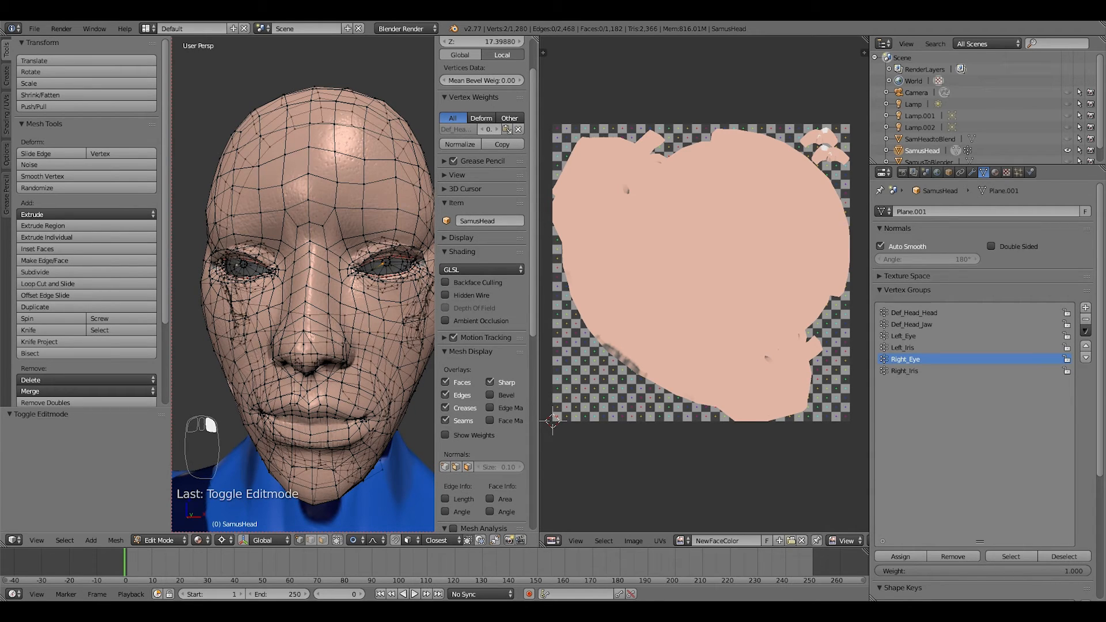
right_click(391, 266)
shift+right_click(246, 266)
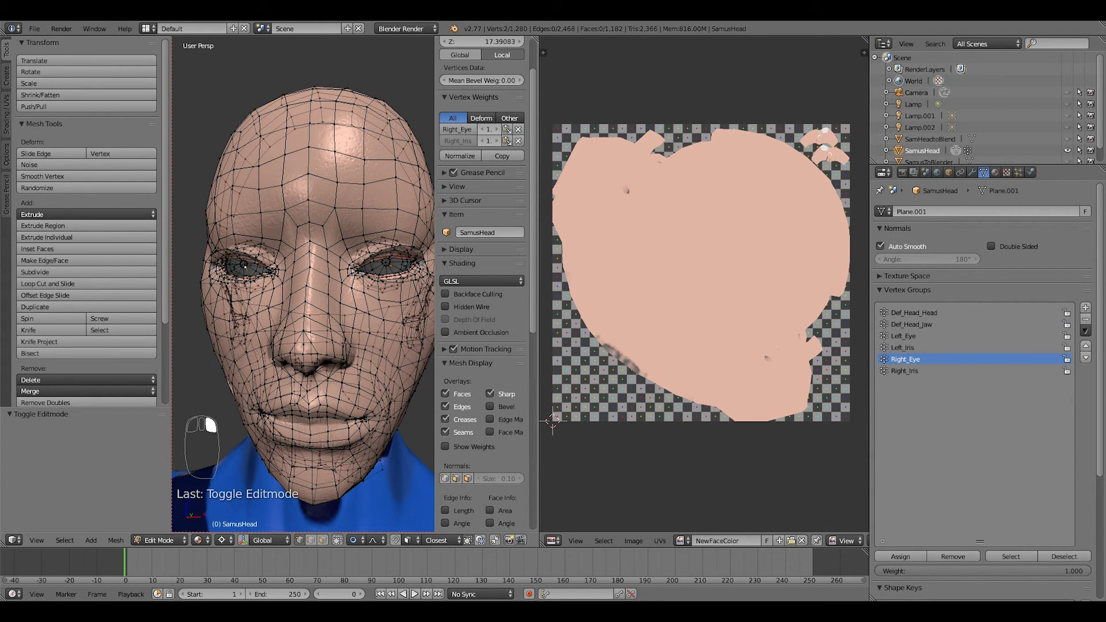
key(ctrl+KP_Add)
key(ctrl+KP_Add)
key(ctrl+KP_Add)
key(ctrl+KP_Add)
key(ctrl+KP_Add)
key(ctrl+KP_Add)
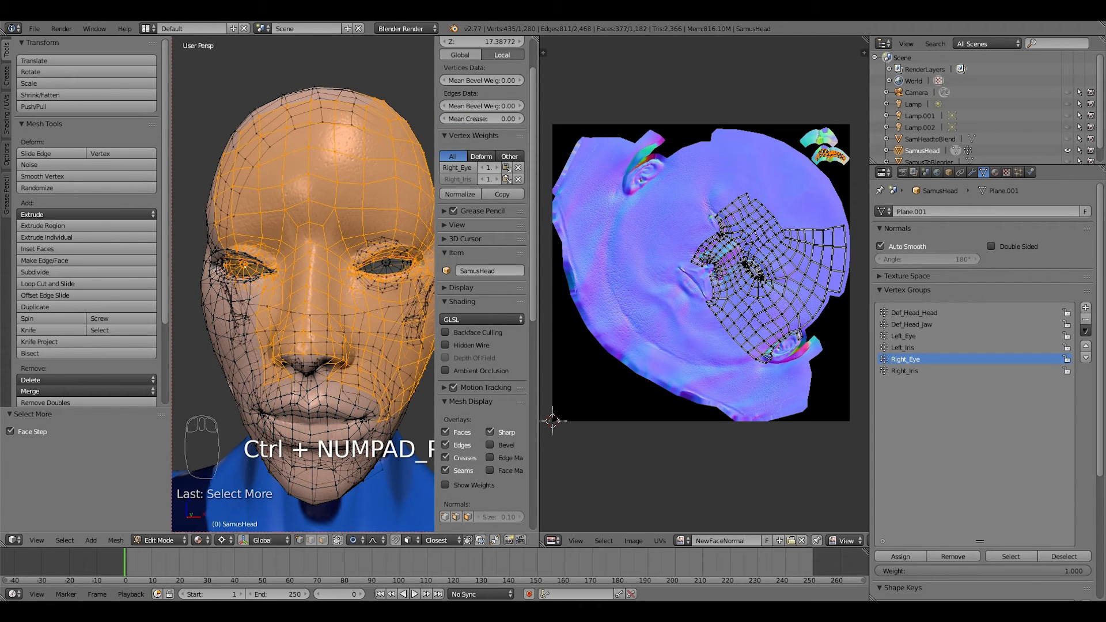
Clear the selection and select the vertices of the Right_Eye and Left_Eye vertex groups.
key(a)
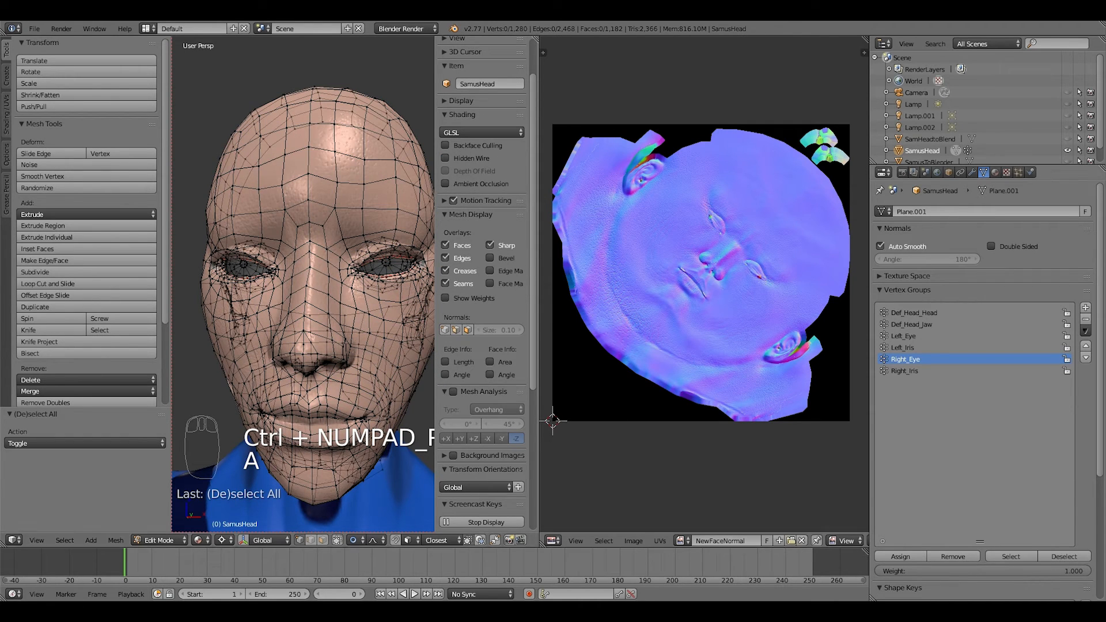
click(906, 360)
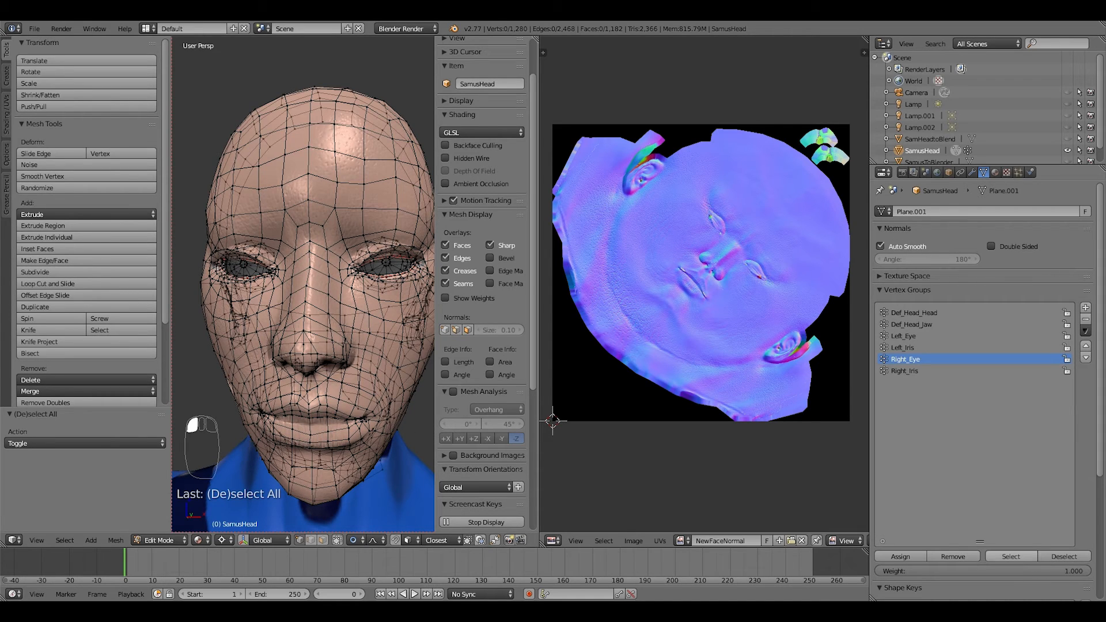
click(1011, 557)
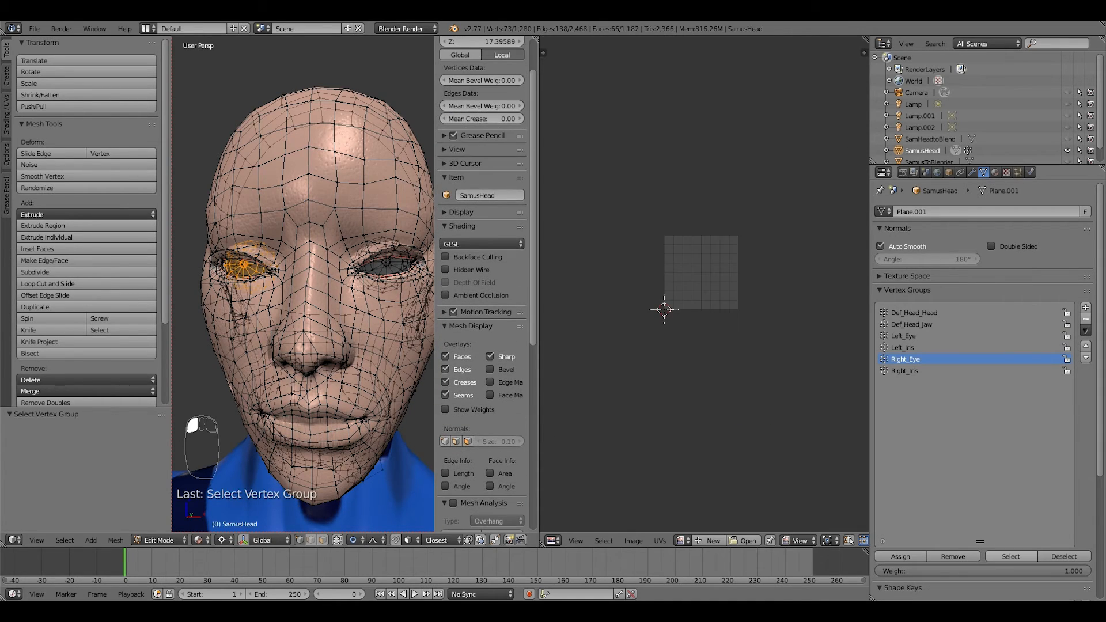
click(904, 336)
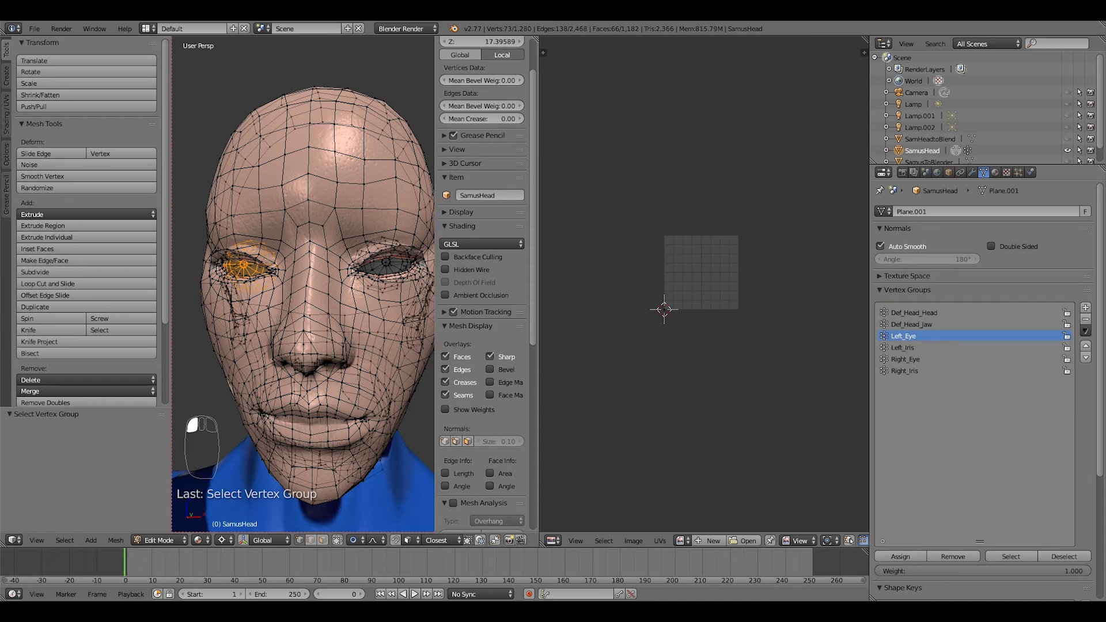
click(1011, 557)
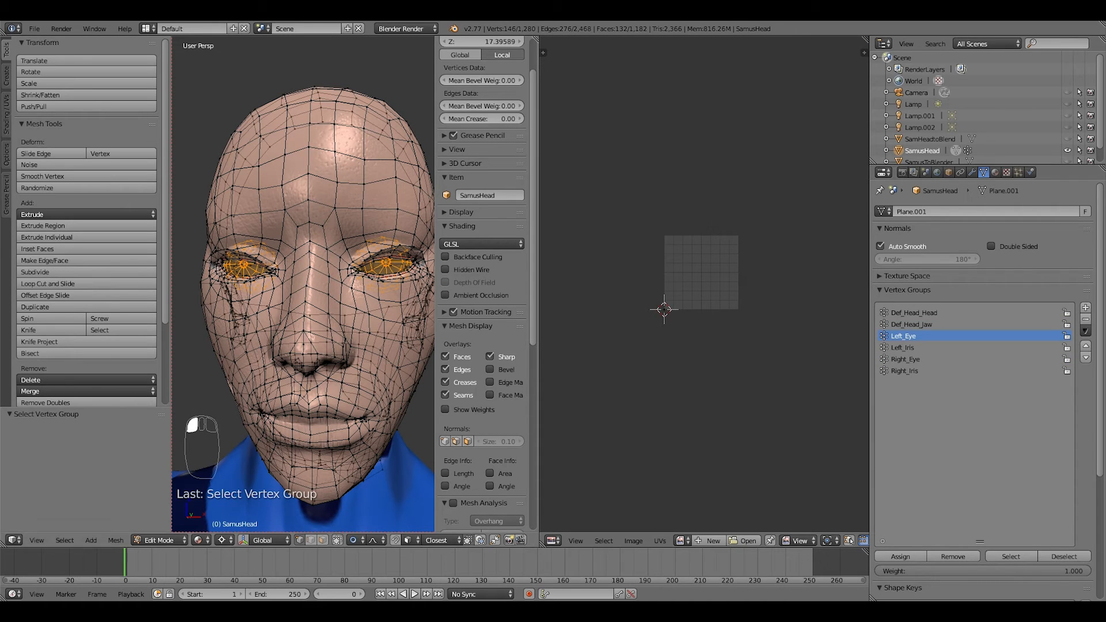
Assign the NewFaceColor image to the selected eyeball faces in the UV/Image Editor.
scroll(303, 282, up, 2)
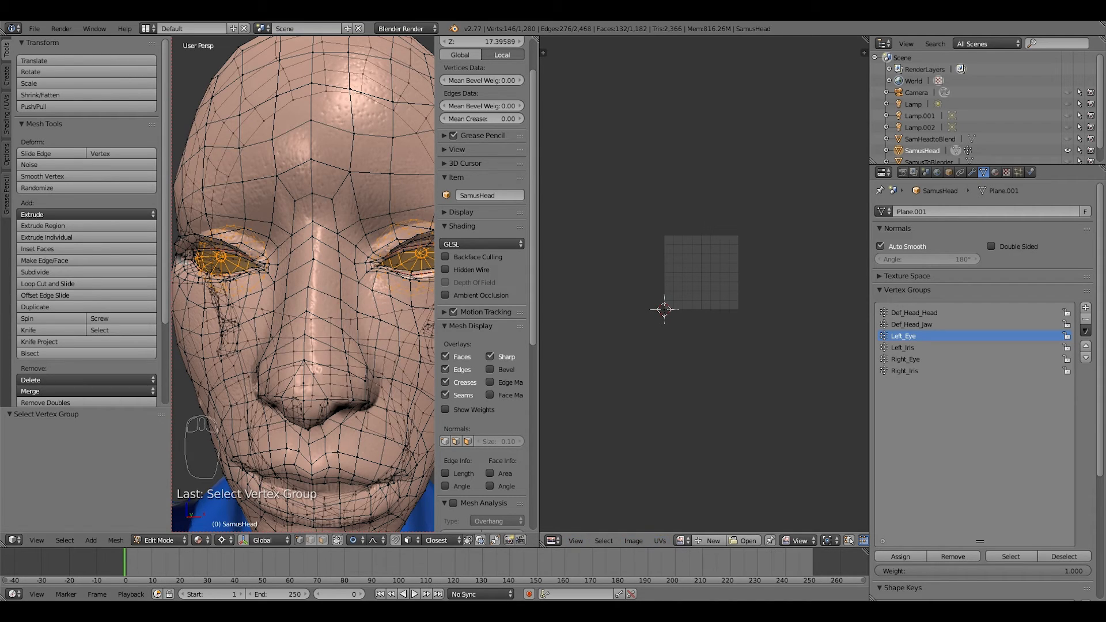
click(683, 541)
click(682, 542)
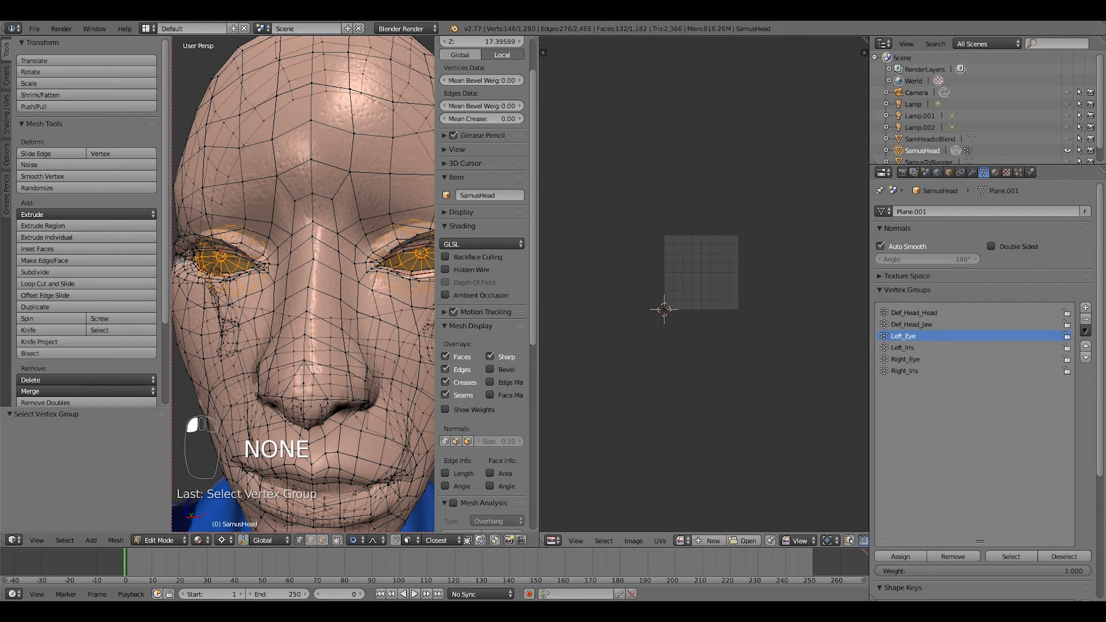
click(682, 541)
click(682, 541)
click(683, 541)
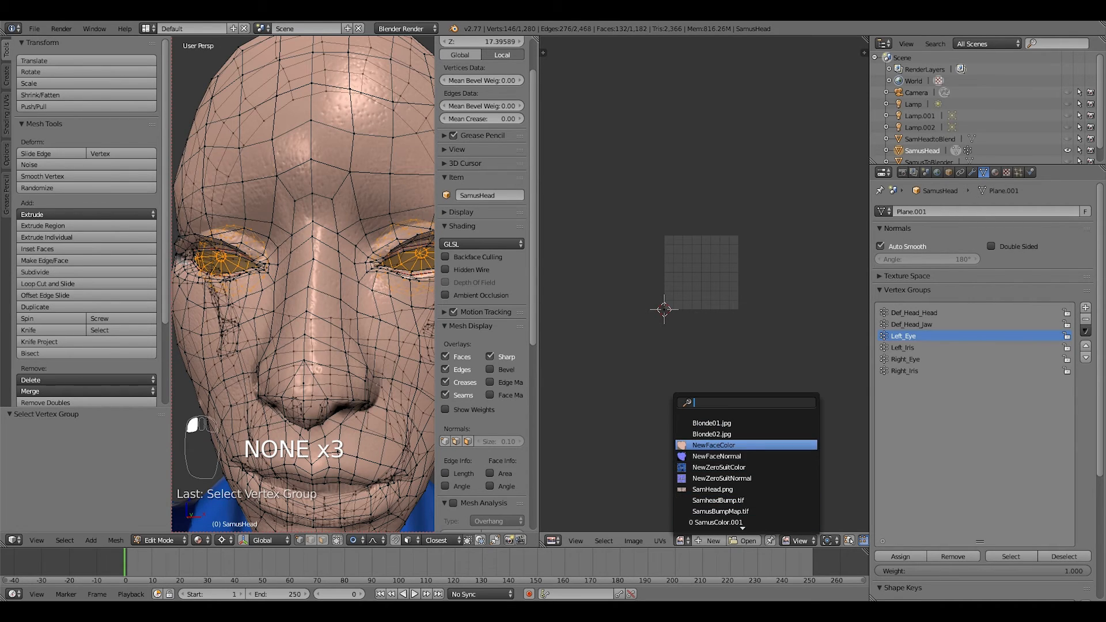
click(714, 445)
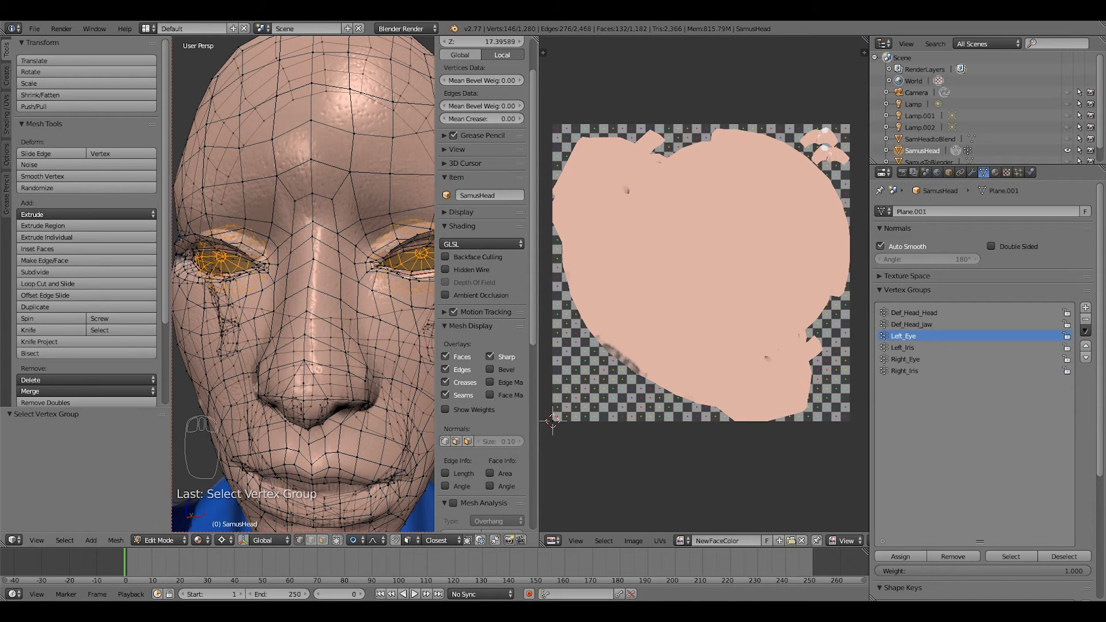
Unwrap the selected faces of both eyeballs onto the NewFaceColor image.
scroll(701, 273, down, 3)
scroll(701, 274, up, 3)
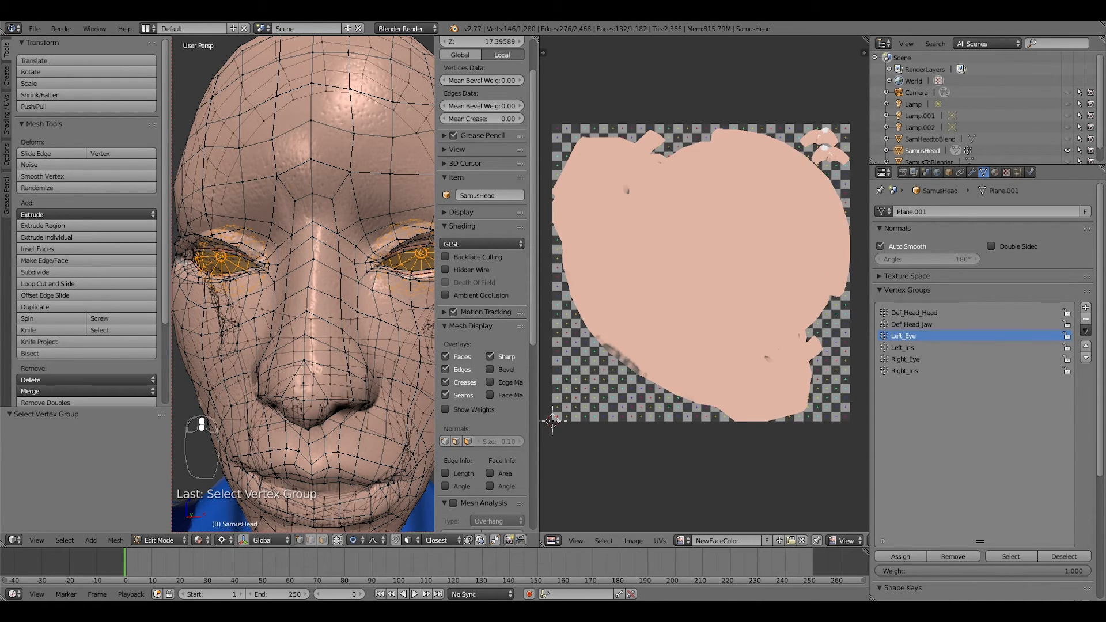
key(u)
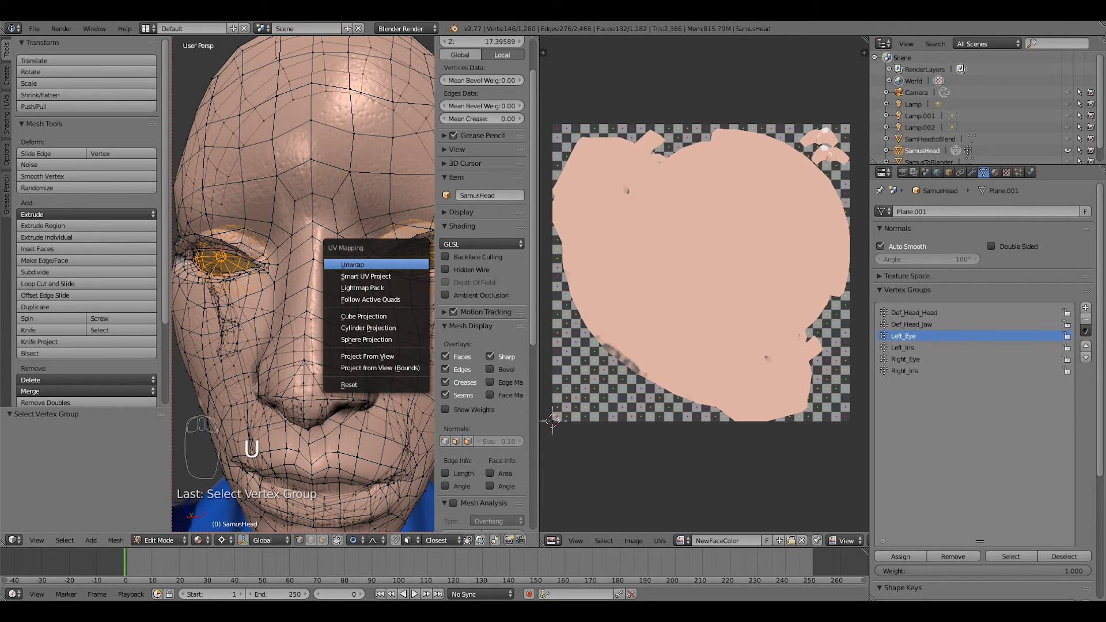
click(374, 253)
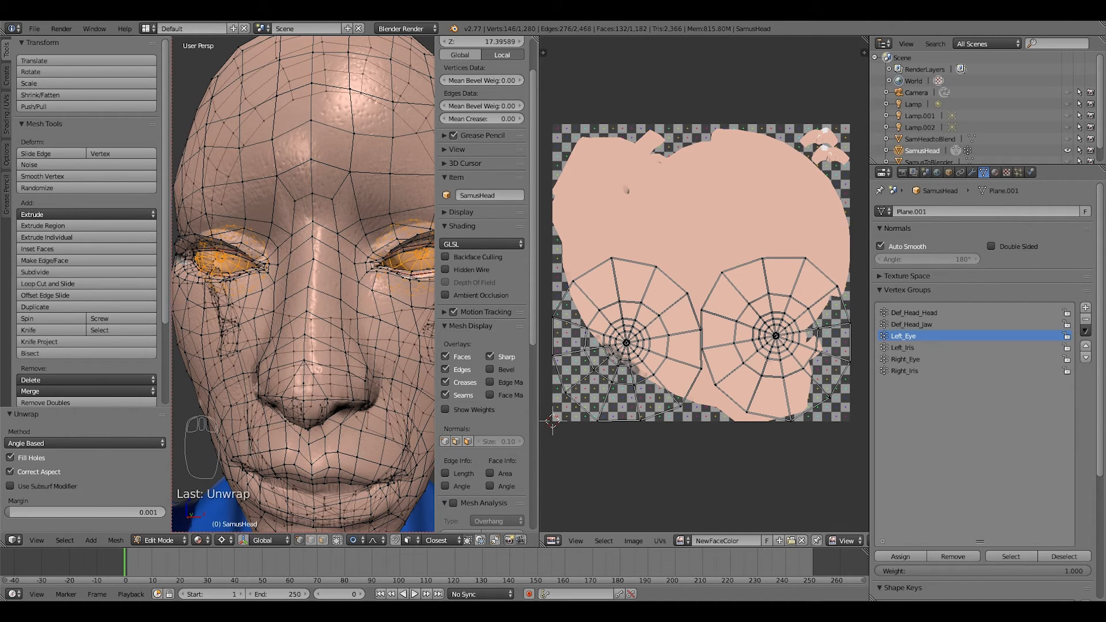
Scale all the eyeball UVs to 0.33 and move them into the empty lower-left corner of the texture.
key(a)
key(a)
key(a)
key(a)
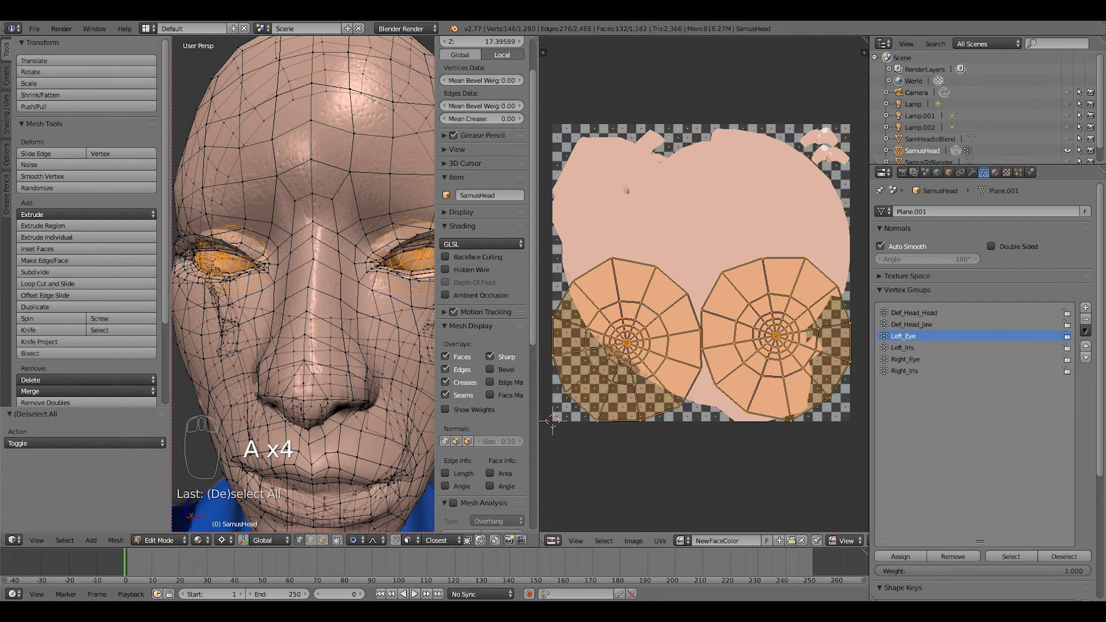
key(s)
key(Return)
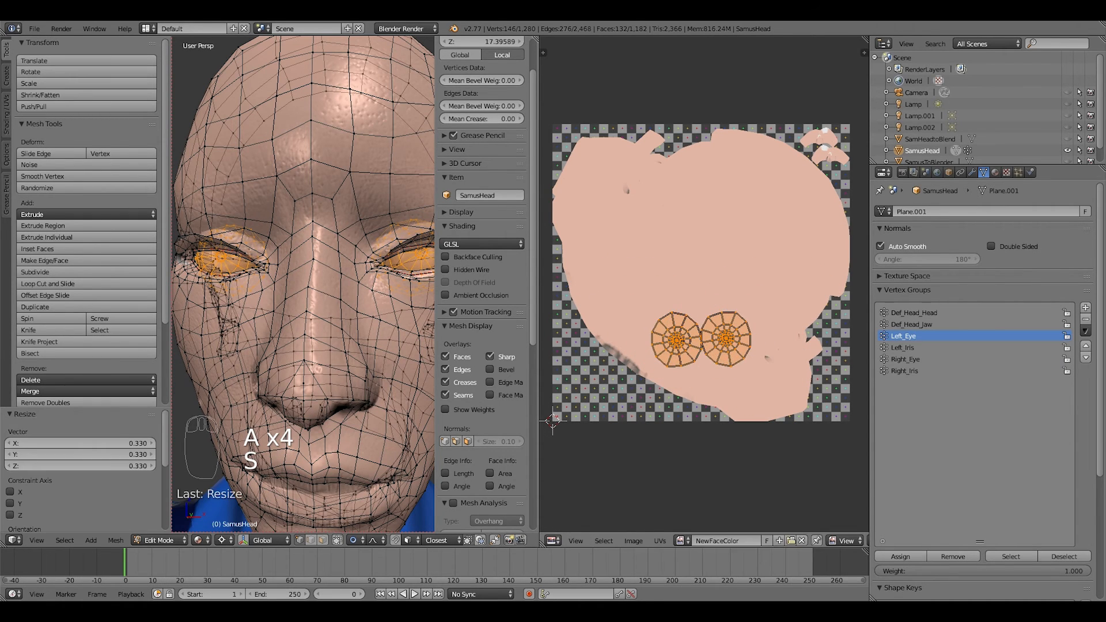
key(g)
click(611, 387)
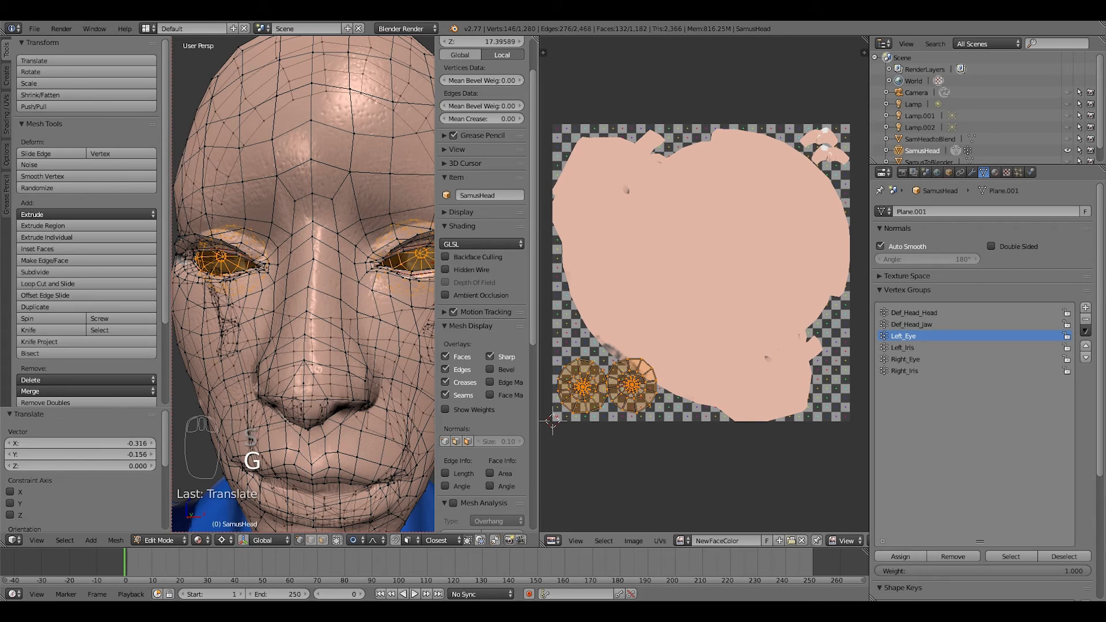
Rotate the eyeball UV islands to run diagonally along the face island and shift them by about -0.049 in X and 0.029 in Y.
middle_drag(611, 388, 678, 360)
key(r)
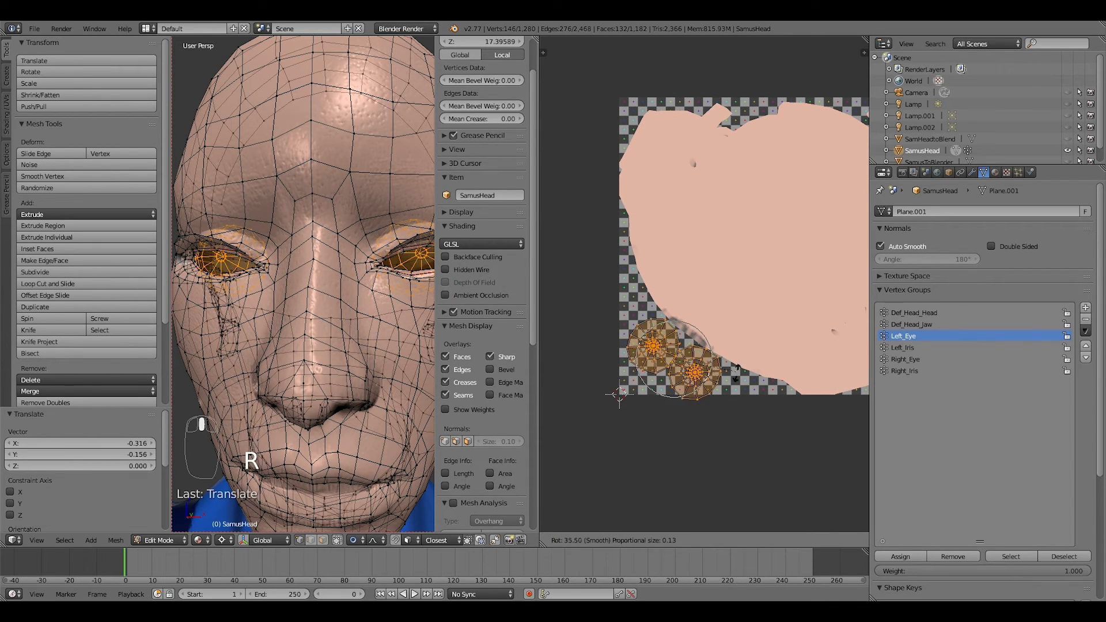
key(Return)
key(g)
key(Return)
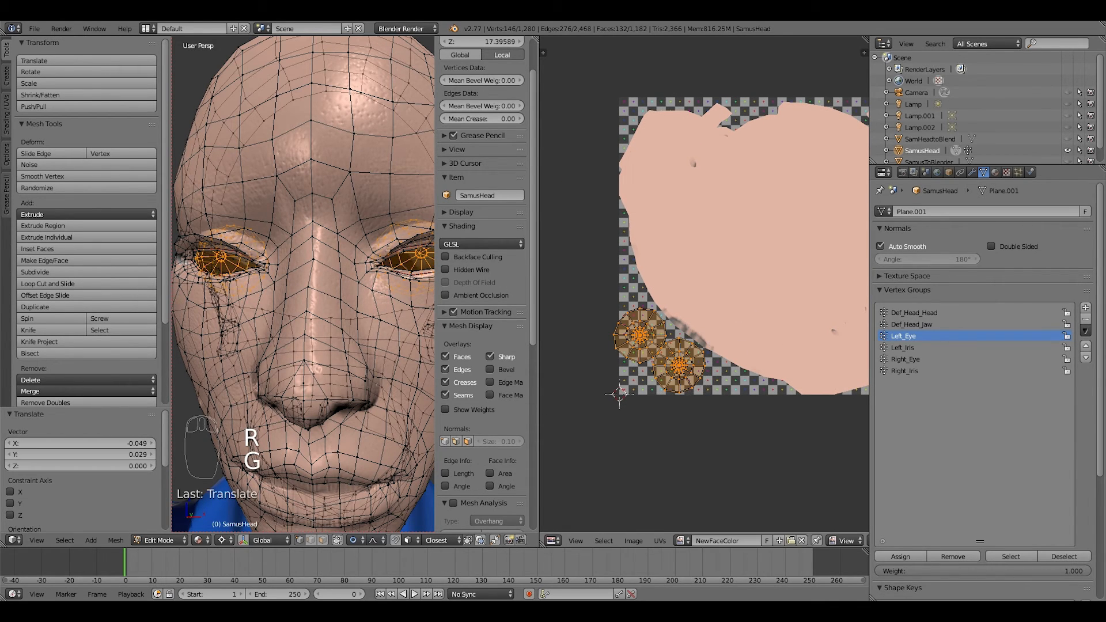
Scale the eyeball UV islands to 0.76 and move them by -0.010 in Y.
key(s)
key(Return)
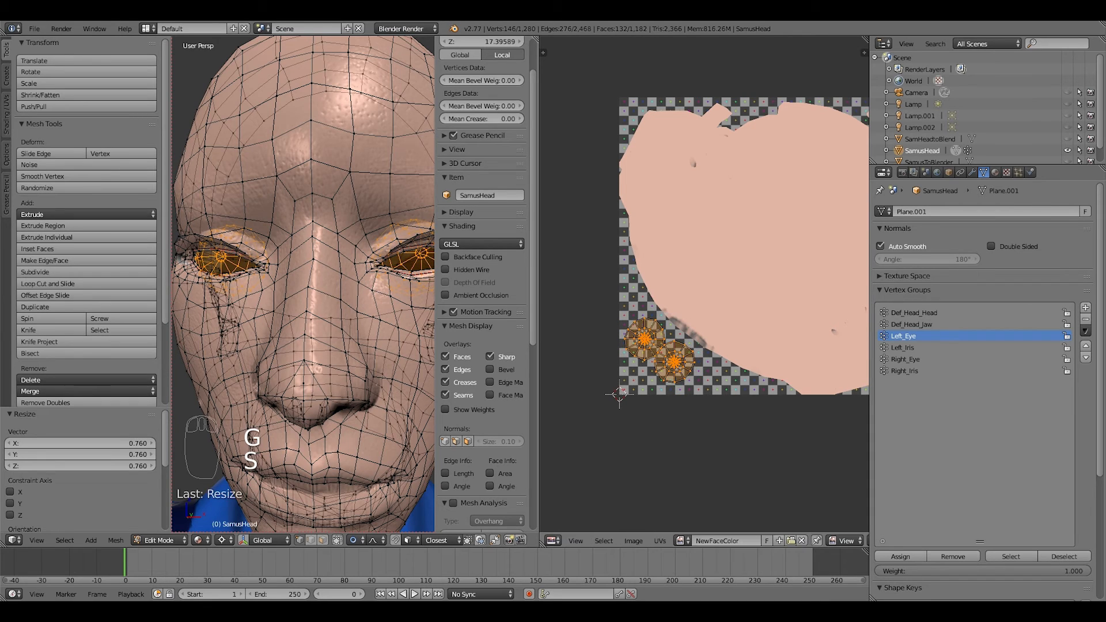
key(g)
key(Return)
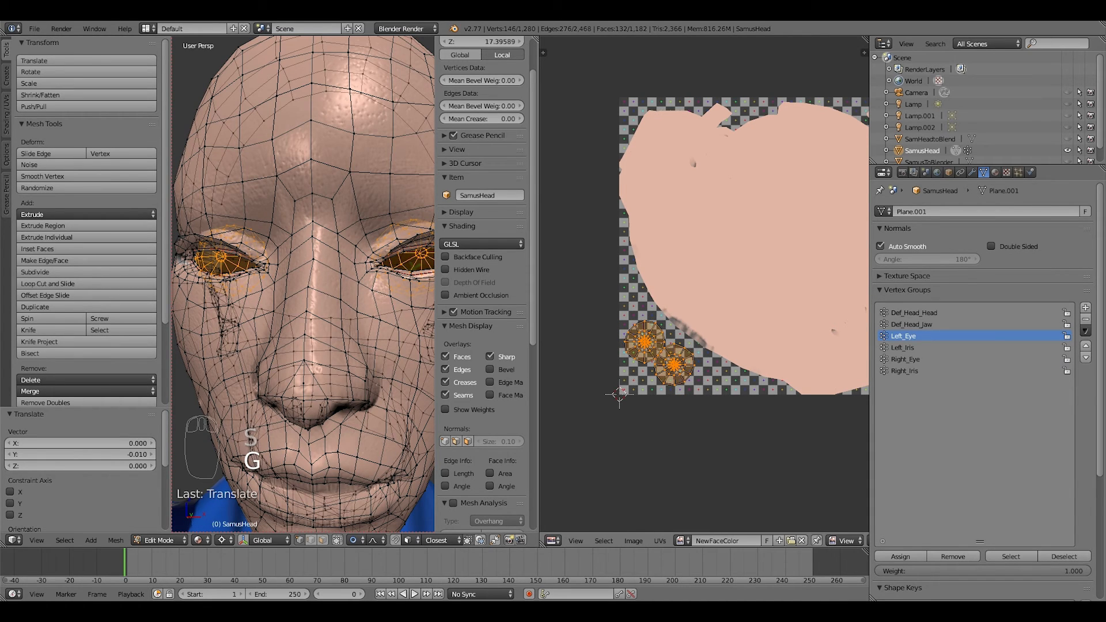
Circle-select the center point and the two innermost rings of the upper-left eyeball's UV island.
scroll(680, 311, up, 7)
middle_drag(622, 449, 802, 263)
scroll(743, 300, up, 2)
scroll(657, 311, up, 3)
middle_drag(657, 311, 764, 255)
scroll(764, 255, up, 3)
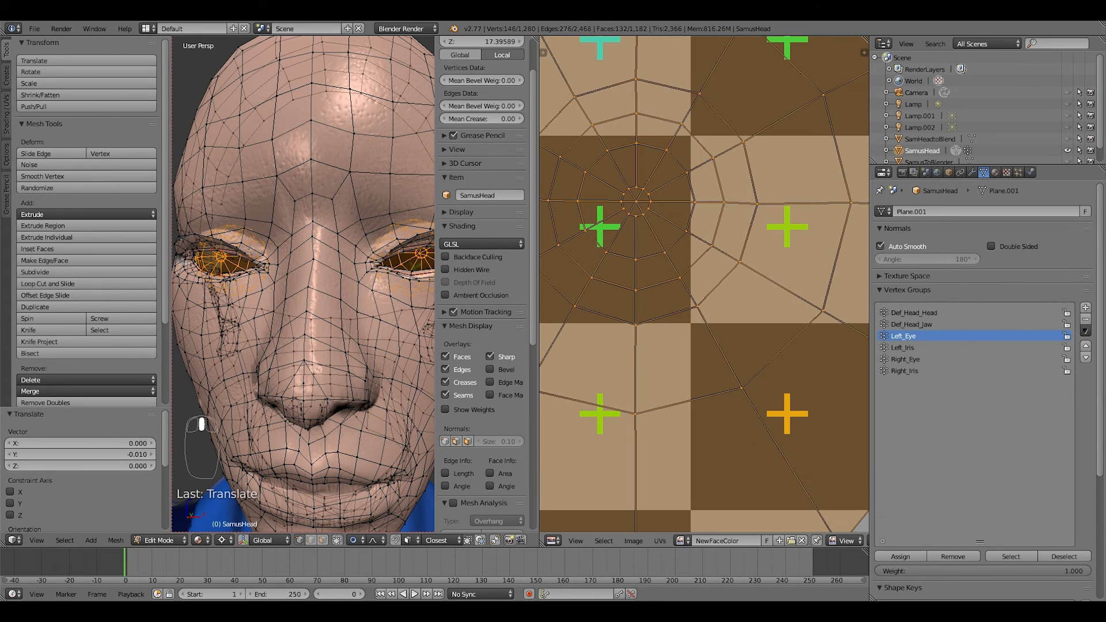
right_click(636, 202)
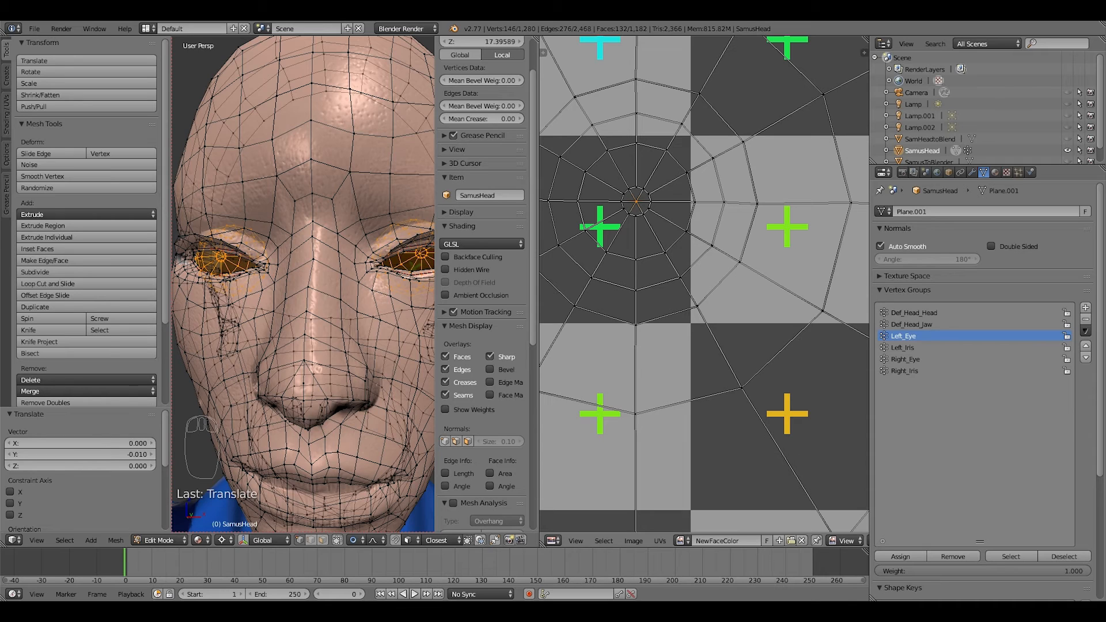
key(c)
click(637, 202)
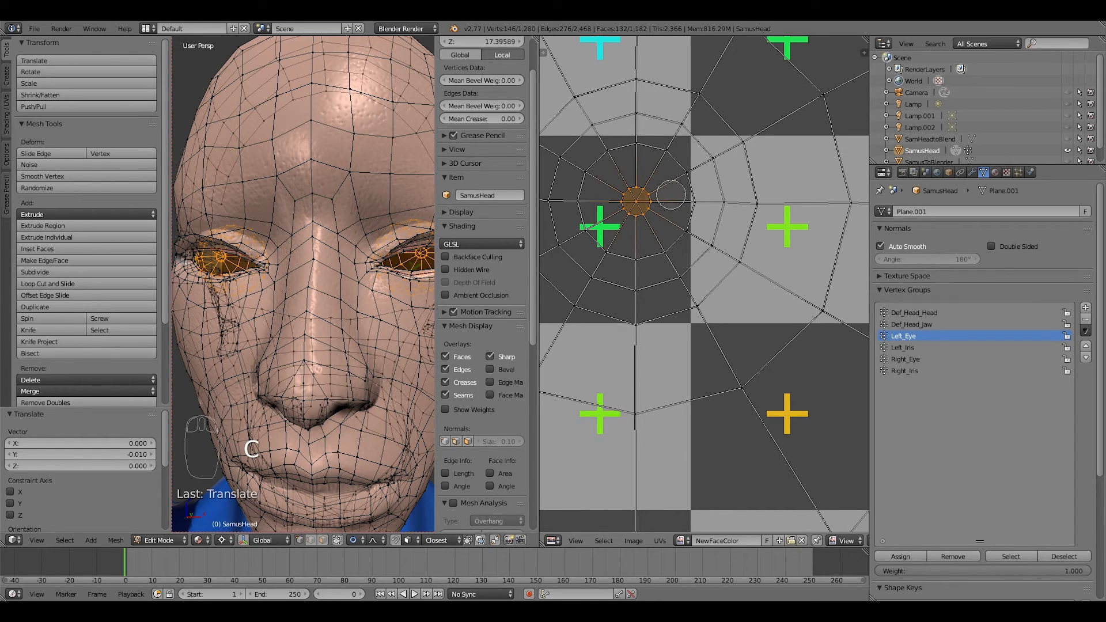
click(684, 182)
mouse_move(684, 181)
mouse_down()
mouse_move(680, 222)
mouse_move(611, 245)
mouse_move(593, 216)
mouse_move(597, 170)
mouse_move(665, 163)
mouse_up()
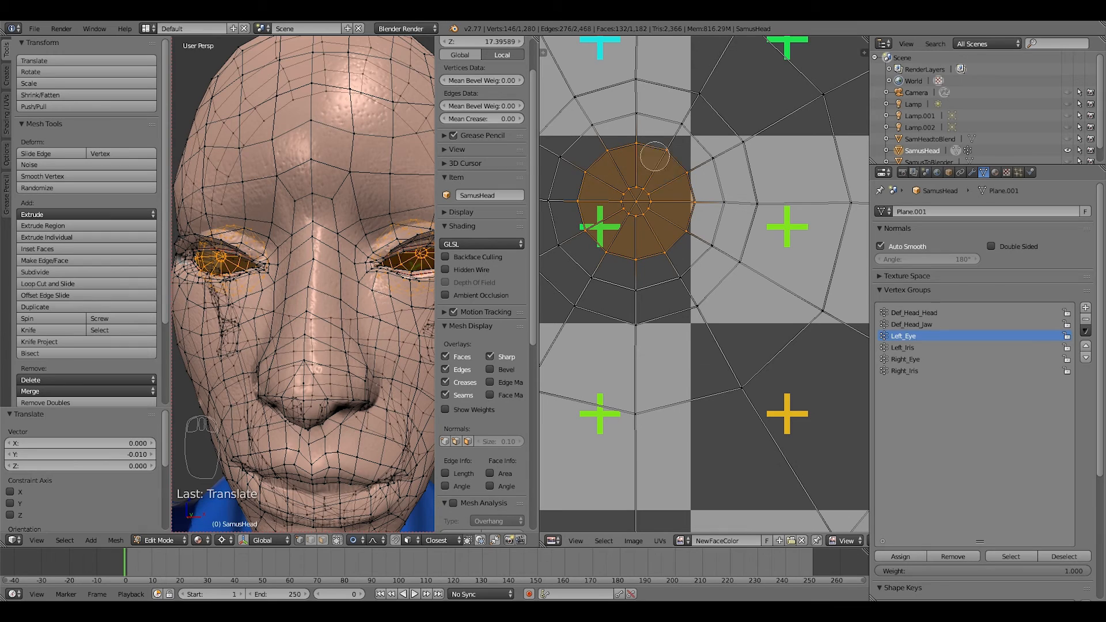
right_click(656, 196)
Enlarge the selected central UV rings by about 2.818 with smooth proportional editing at a size of about 0.05.
scroll(656, 196, down, 3)
scroll(704, 284, down, 2)
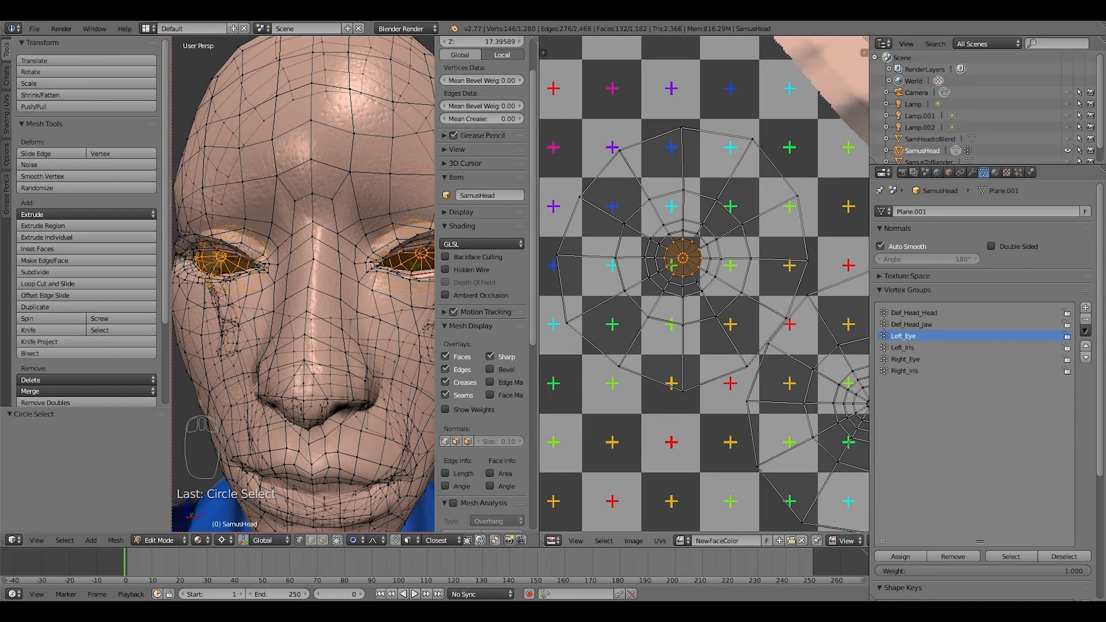
key(s)
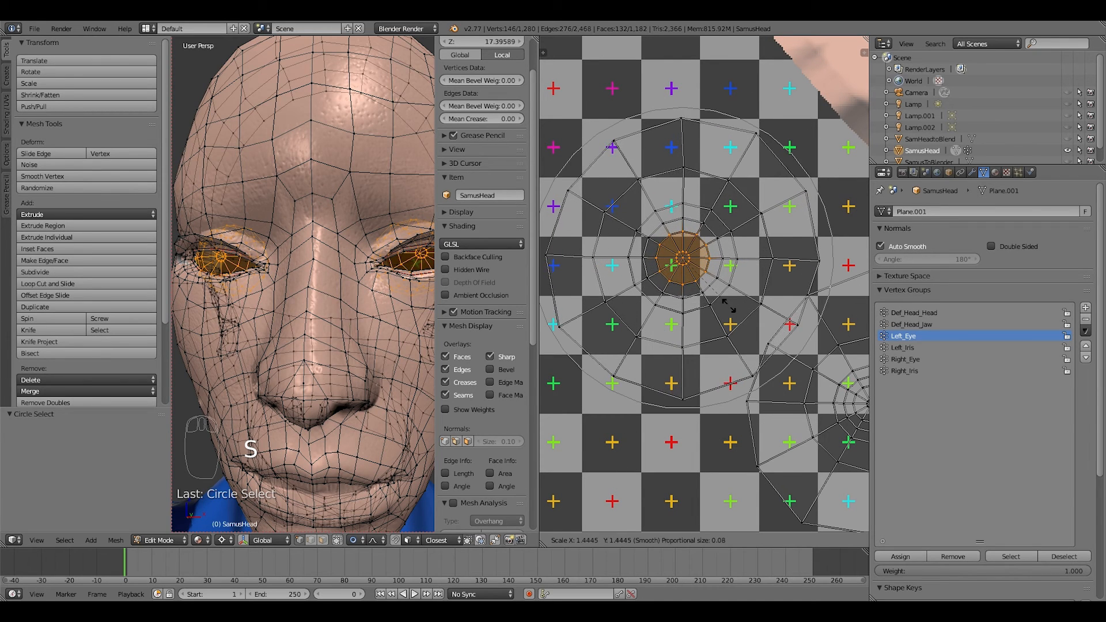
scroll(726, 303, up, 5)
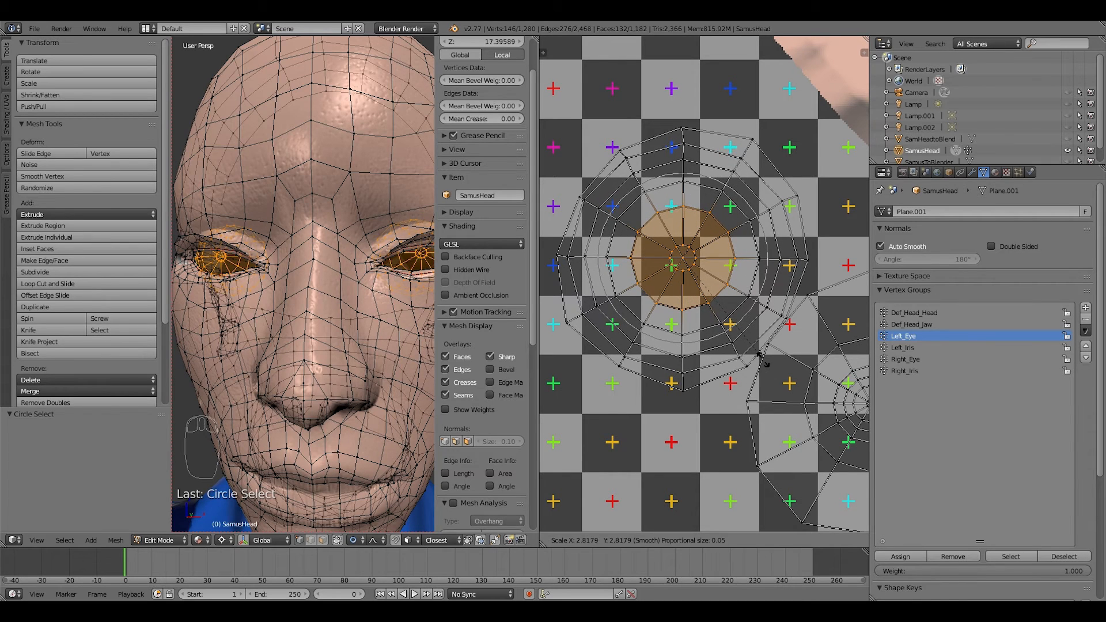
click(766, 365)
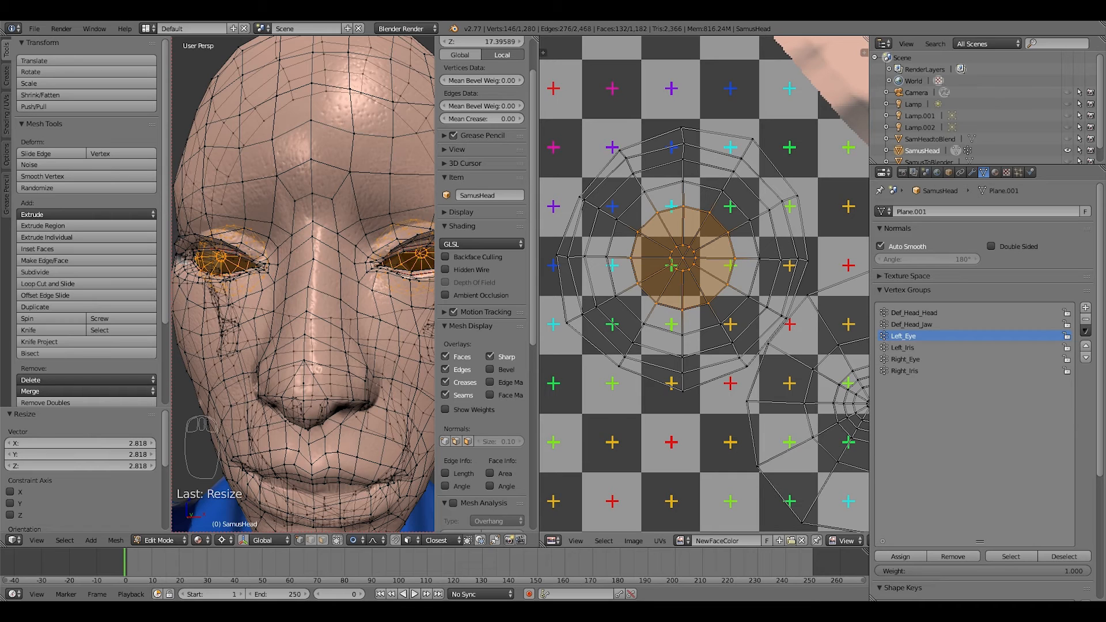
Select the center UV of the lower-right eyeball island and scale it by about 2.881 with smooth proportional editing at a size of about 0.06.
scroll(704, 282, down, 2)
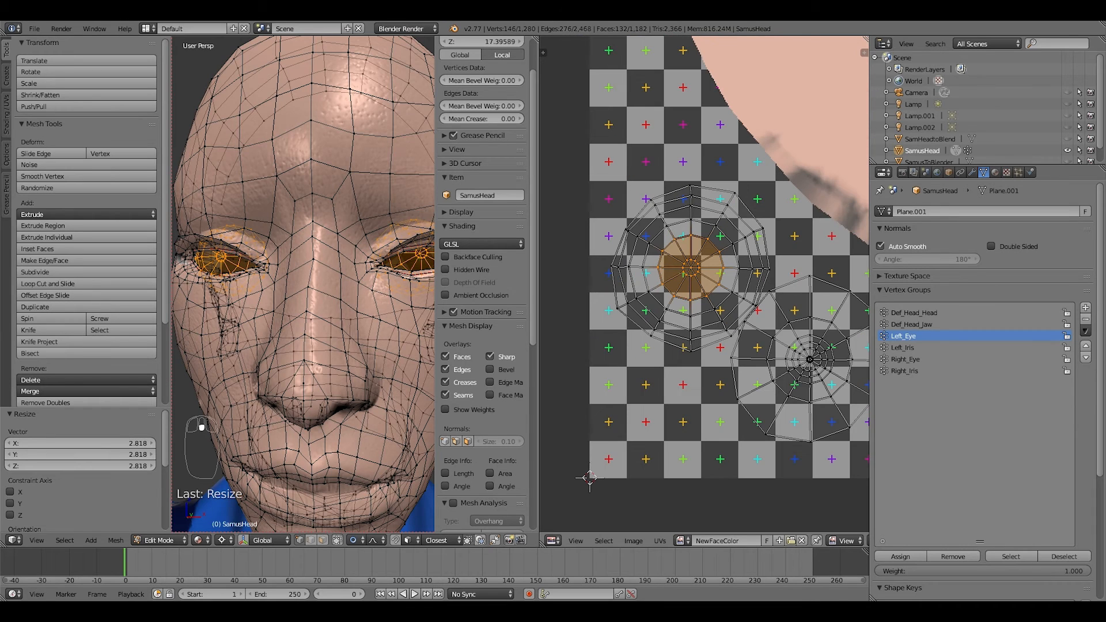
scroll(815, 351, up, 3)
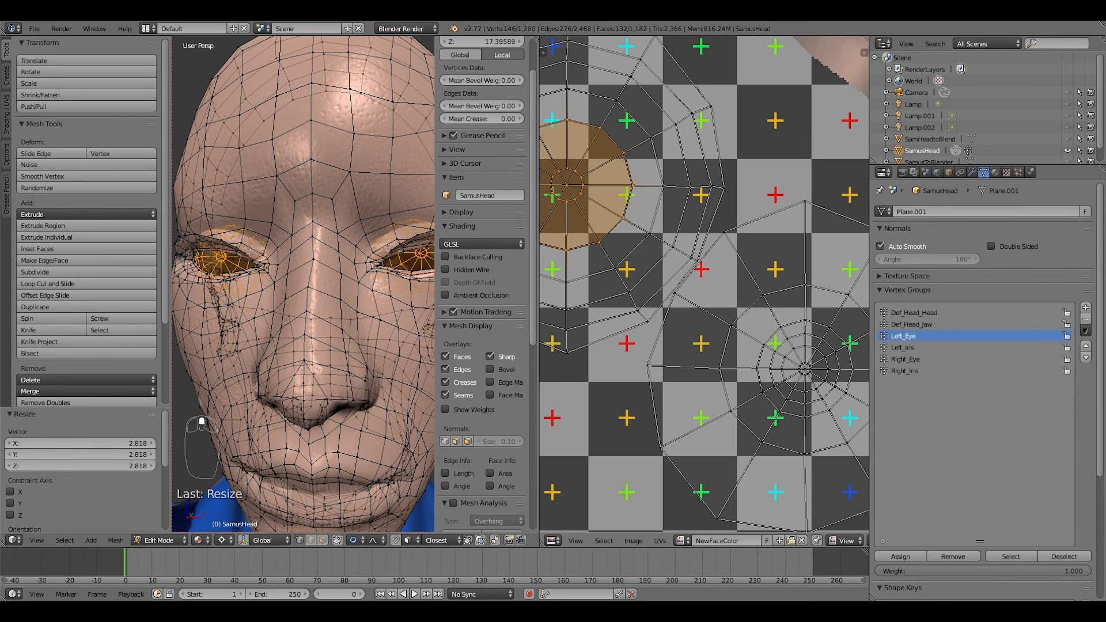
right_click(805, 369)
key(s)
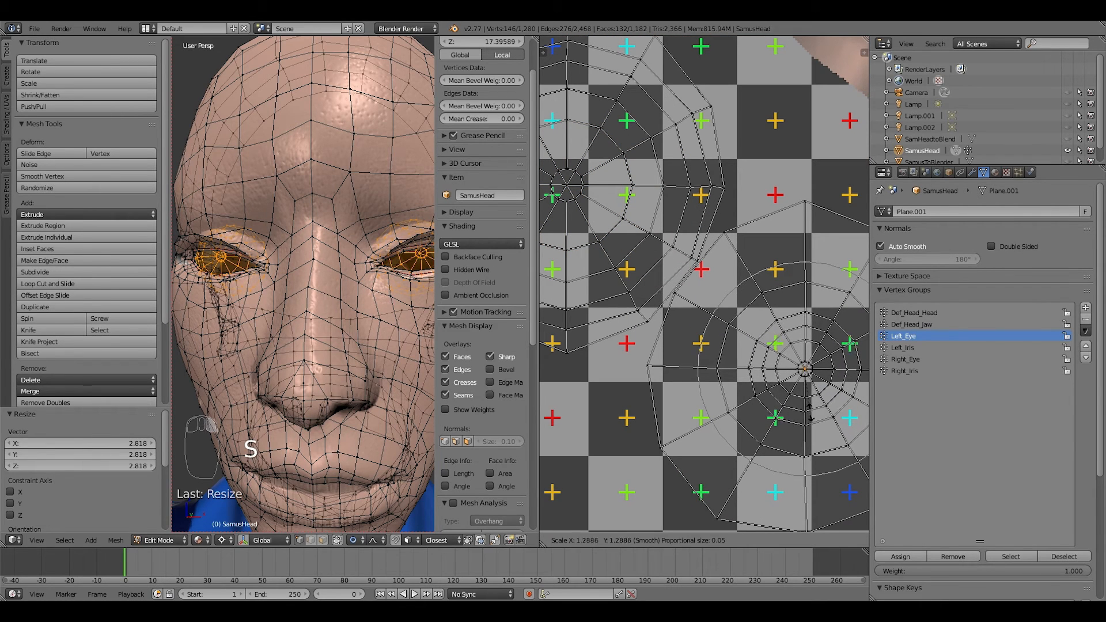
scroll(815, 415, down, 1)
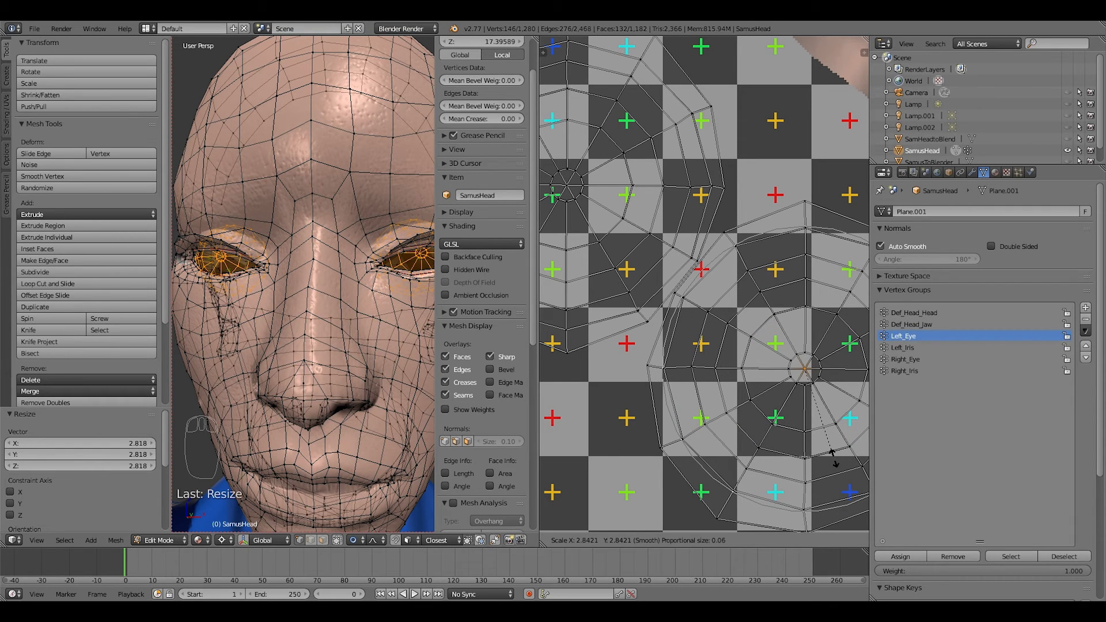
click(834, 459)
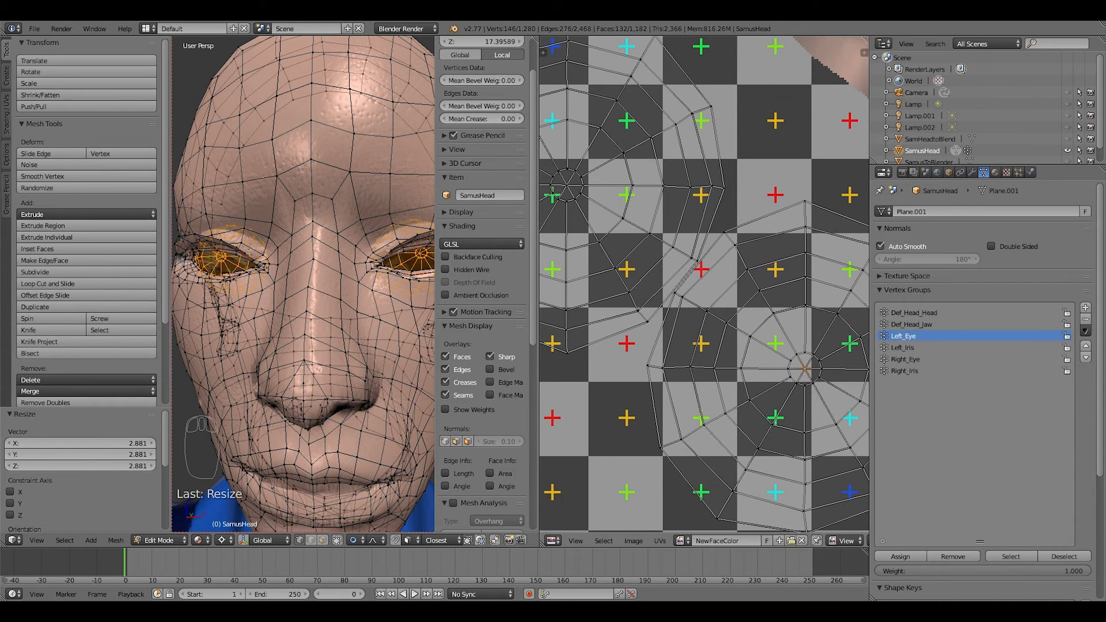
Save the file with the adjusted eyeball UV layout.
scroll(830, 458, down, 3)
middle_drag(705, 240, 661, 267)
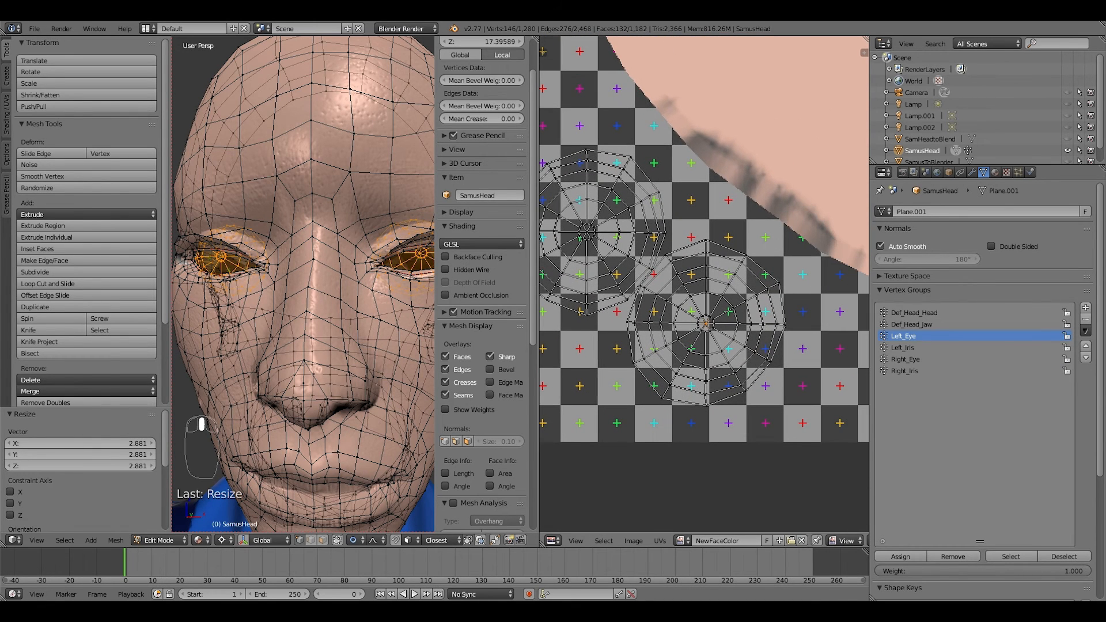
scroll(704, 283, down, 4)
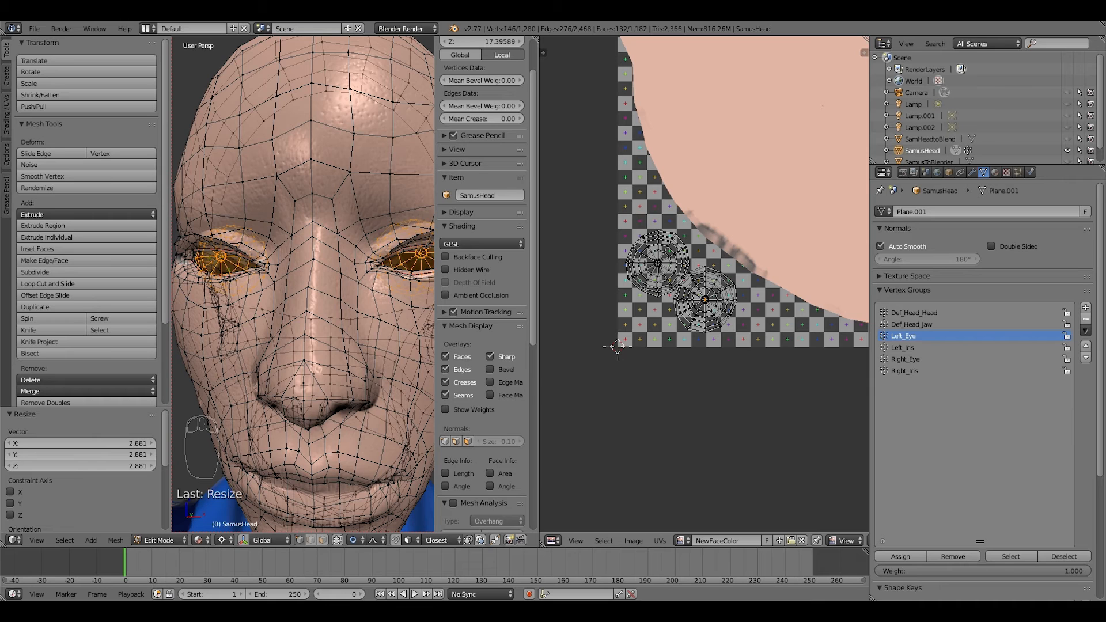
scroll(617, 347, down, 5)
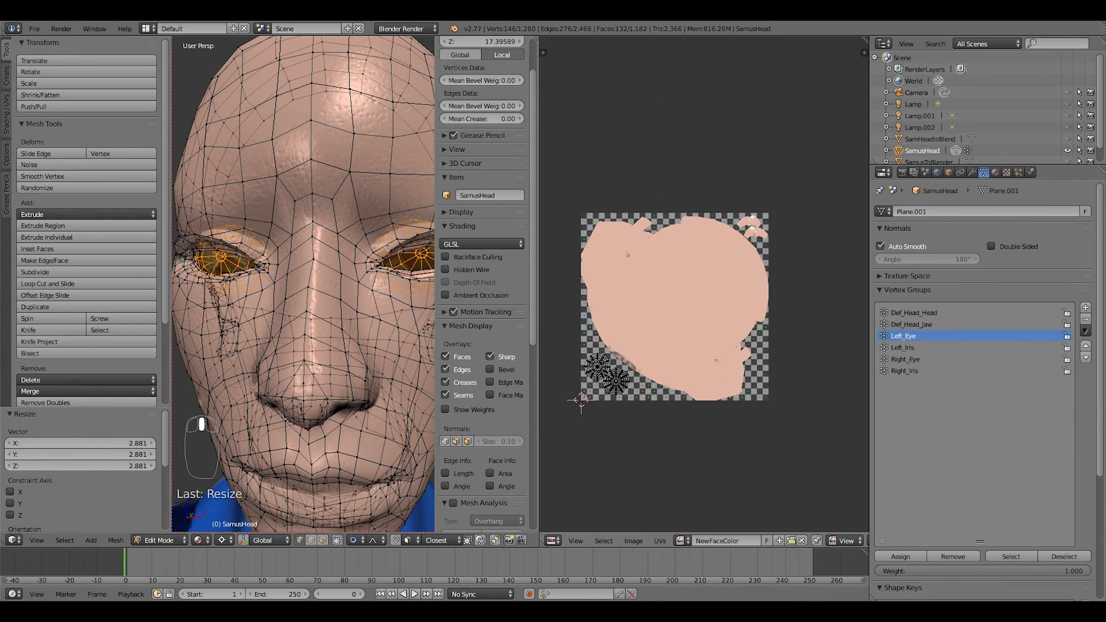
middle_drag(680, 305, 694, 276)
key(ctrl+s)
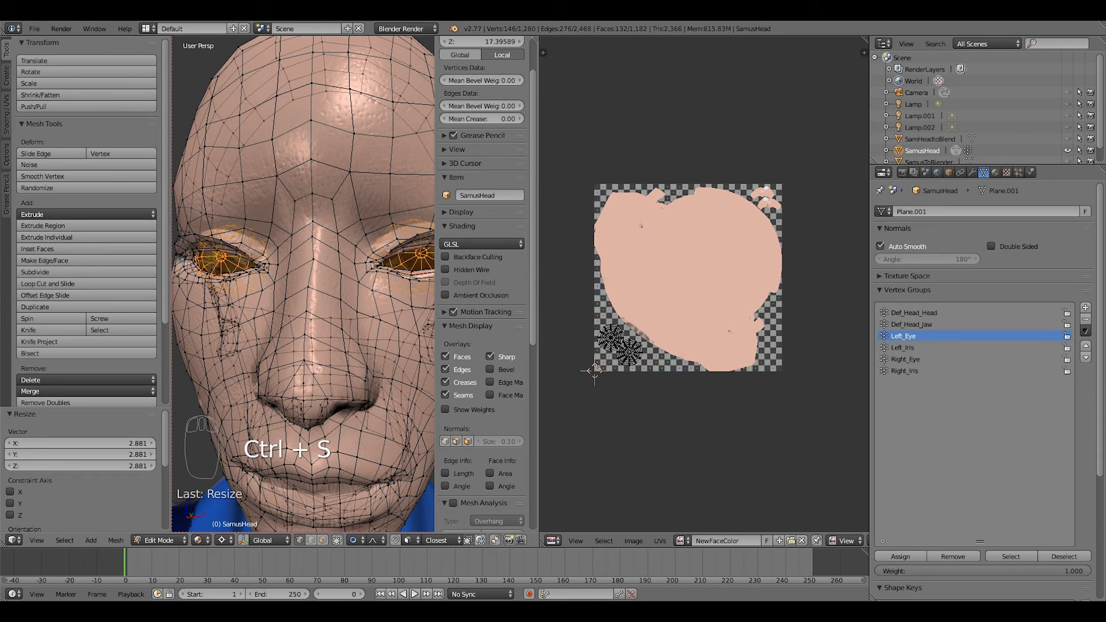
Select the whole head mesh and display the NewFaceColor image behind its UVs.
key(a)
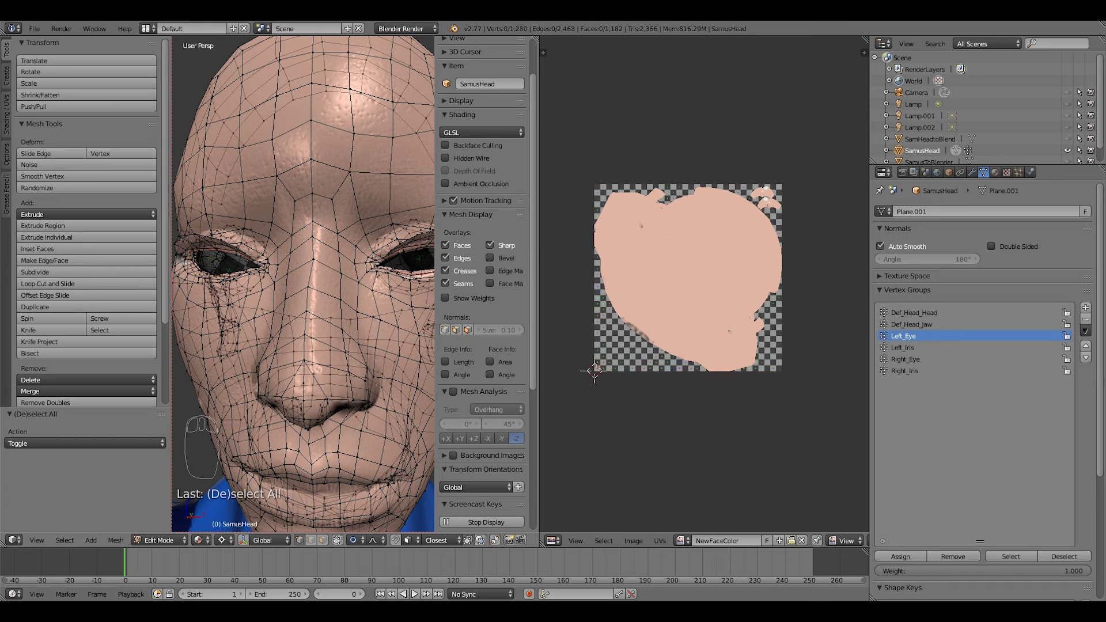
key(a)
key(a)
key(a)
key(a)
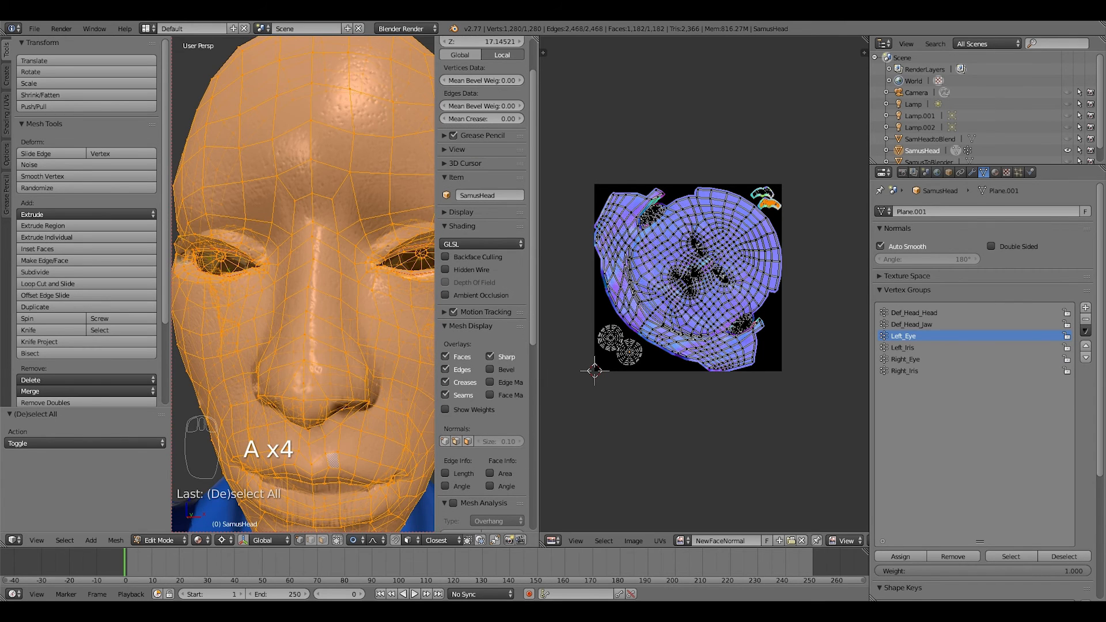
scroll(685, 273, up, 2)
scroll(705, 257, up, 2)
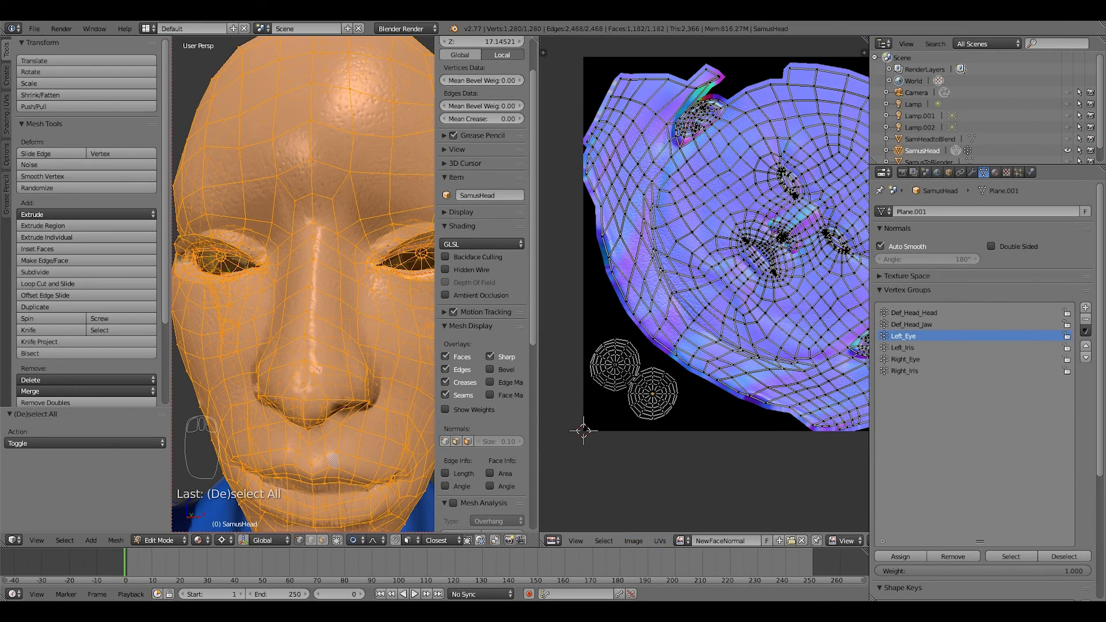
scroll(559, 401, up, 3)
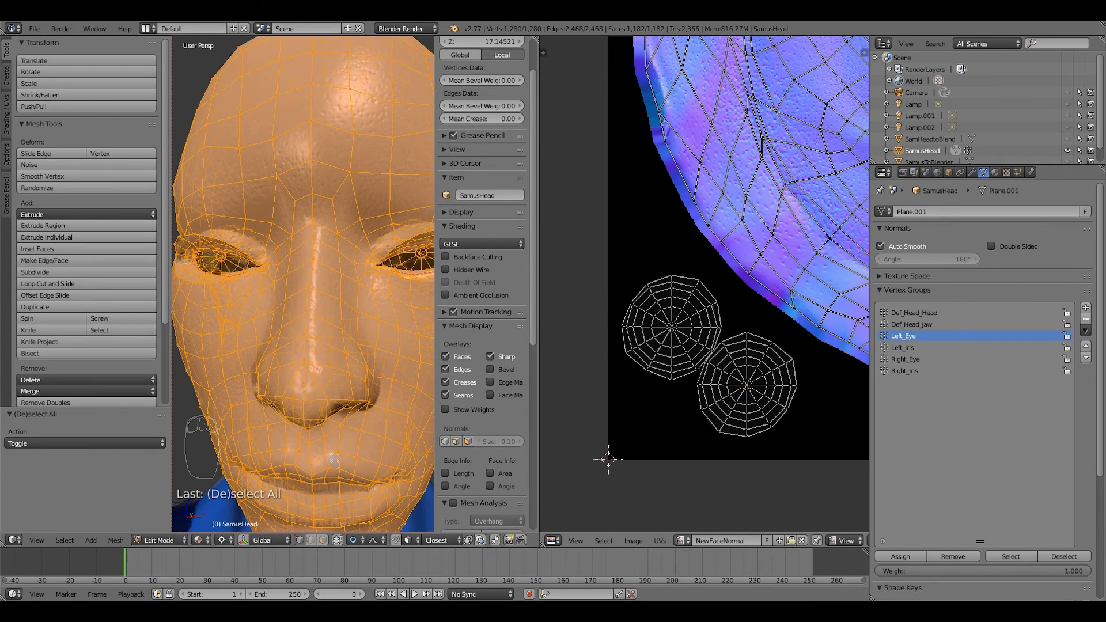
click(681, 541)
click(715, 445)
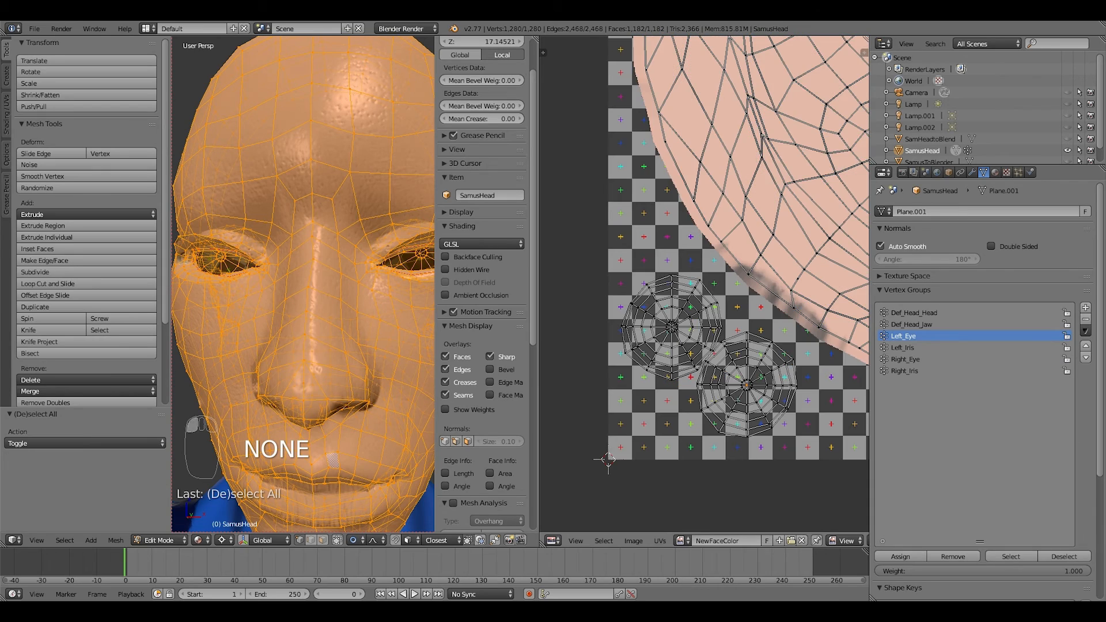
Export the head's UV layout as a 1024 × 1024 PNG named FaceUV in the SamusTut folder.
scroll(708, 259, down, 3)
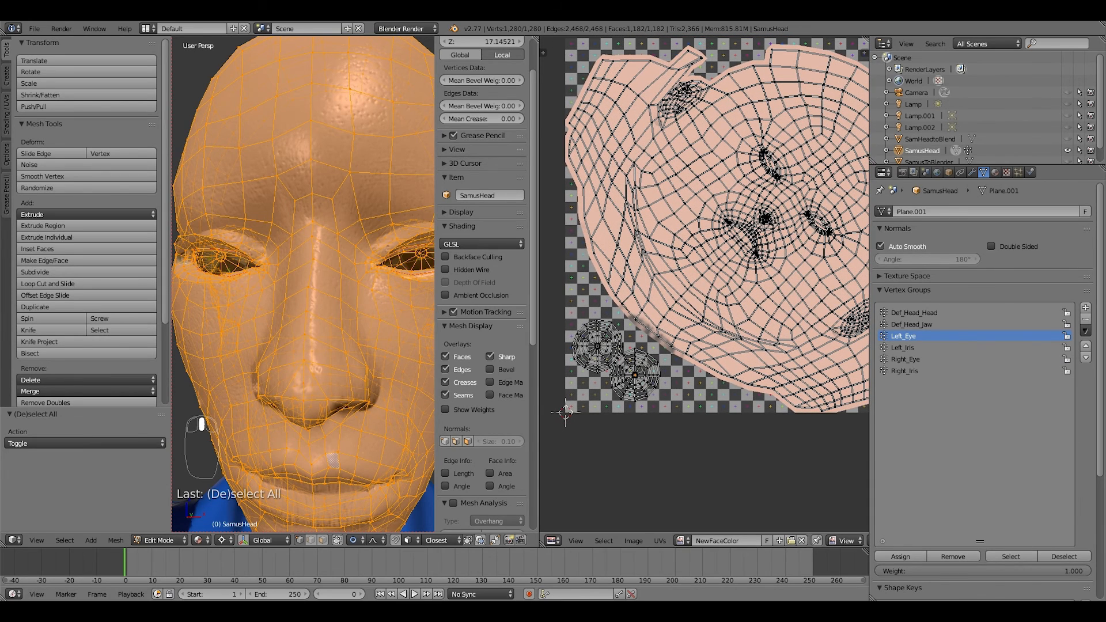
click(660, 541)
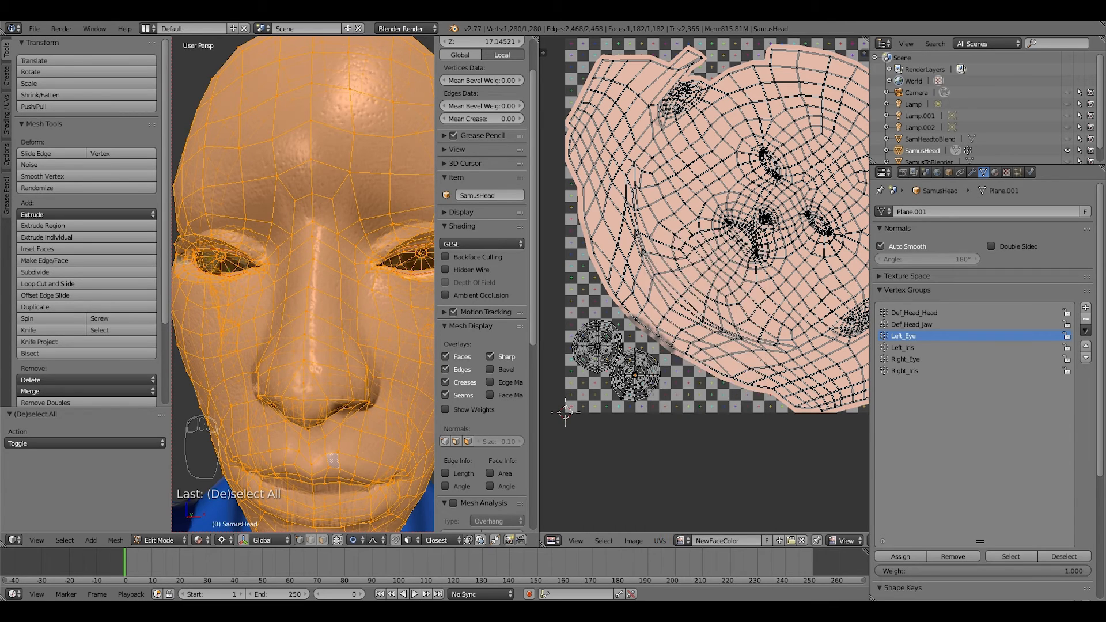
click(660, 541)
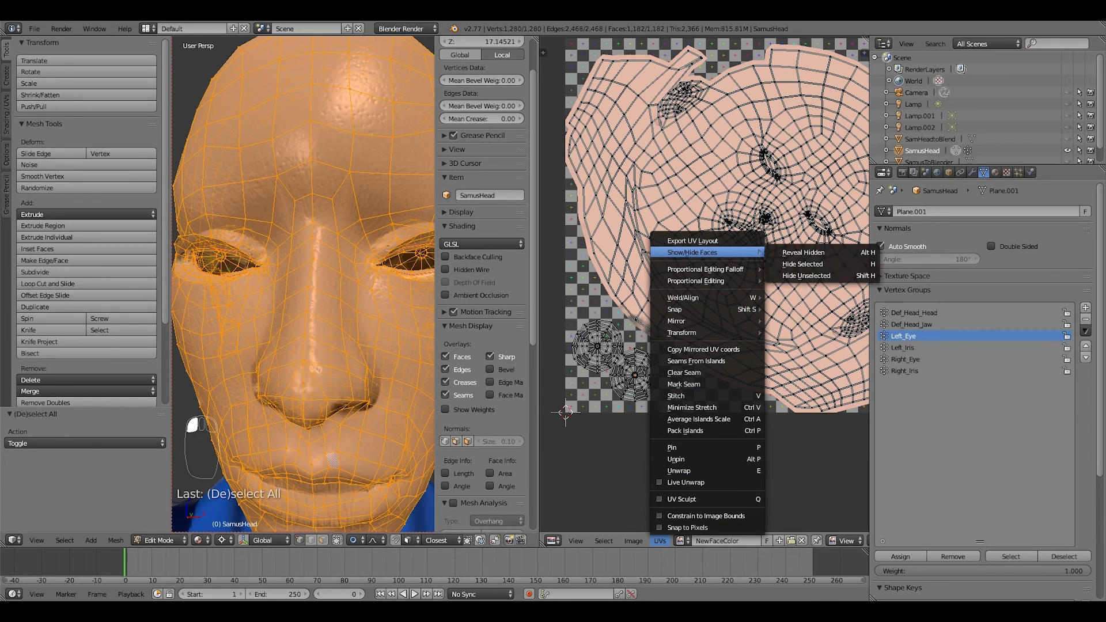
click(692, 241)
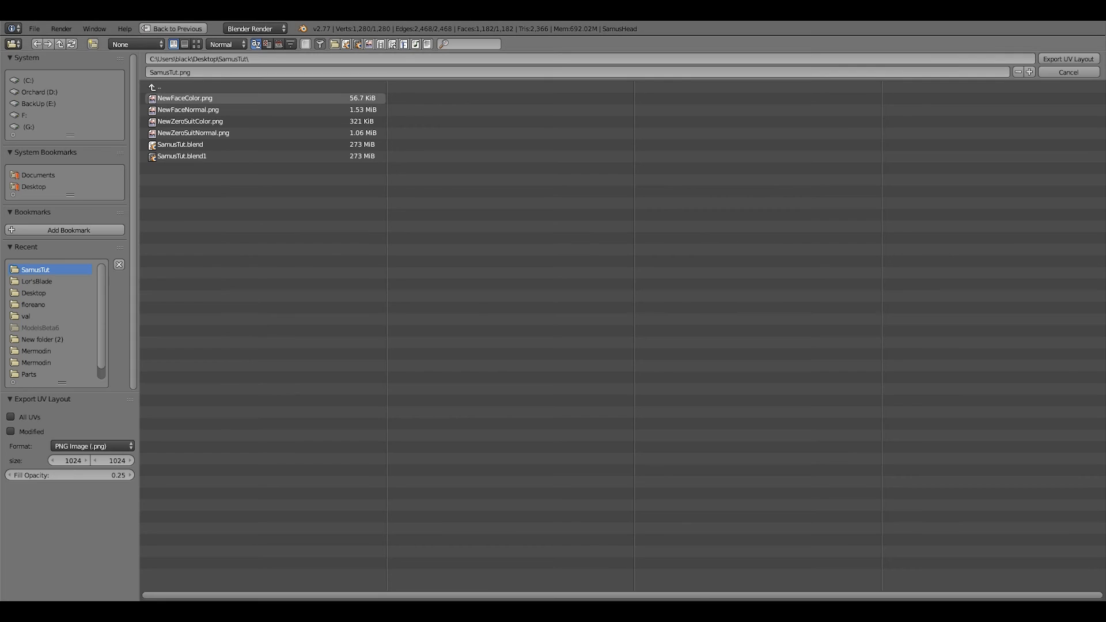
click(265, 72)
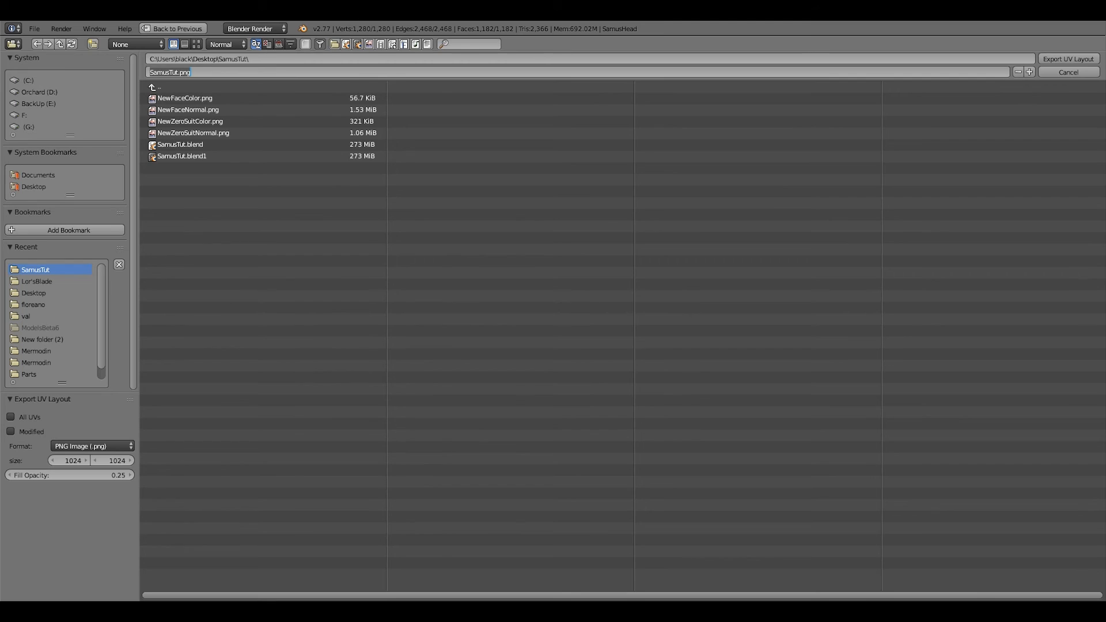
click(150, 72)
key(Delete)
key(Delete)
key(Delete)
key(Delete)
key(Delete)
key(Delete)
key(Delete)
key(Delete)
text(FaceUV)
click(1069, 59)
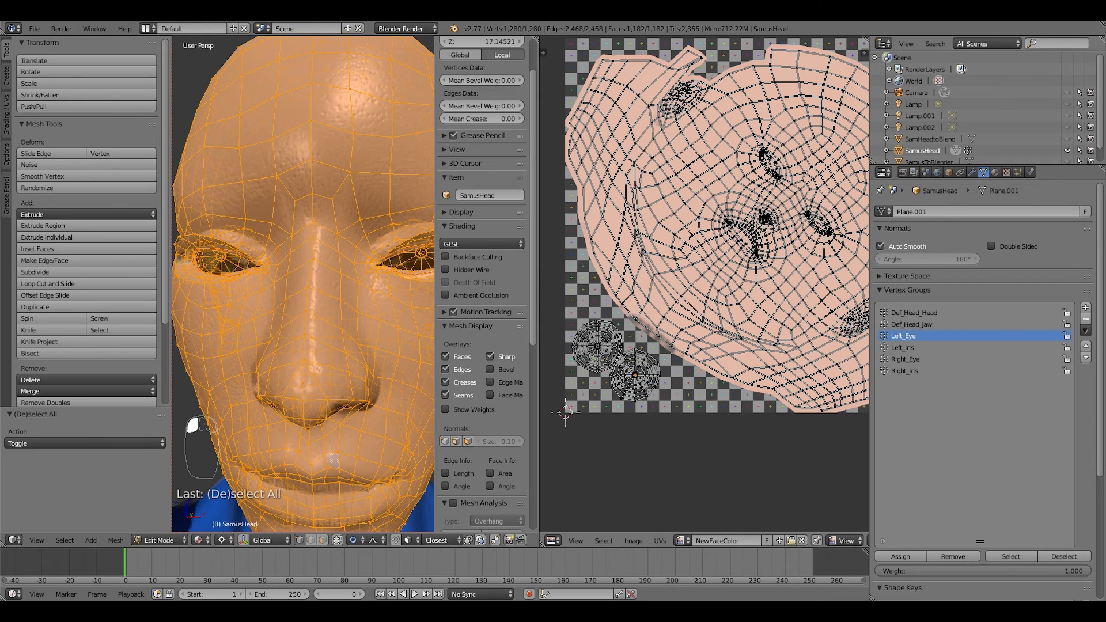
Replace the image file of the head material's Texture.003 with newfaceA.png.
scroll(709, 280, down, 1)
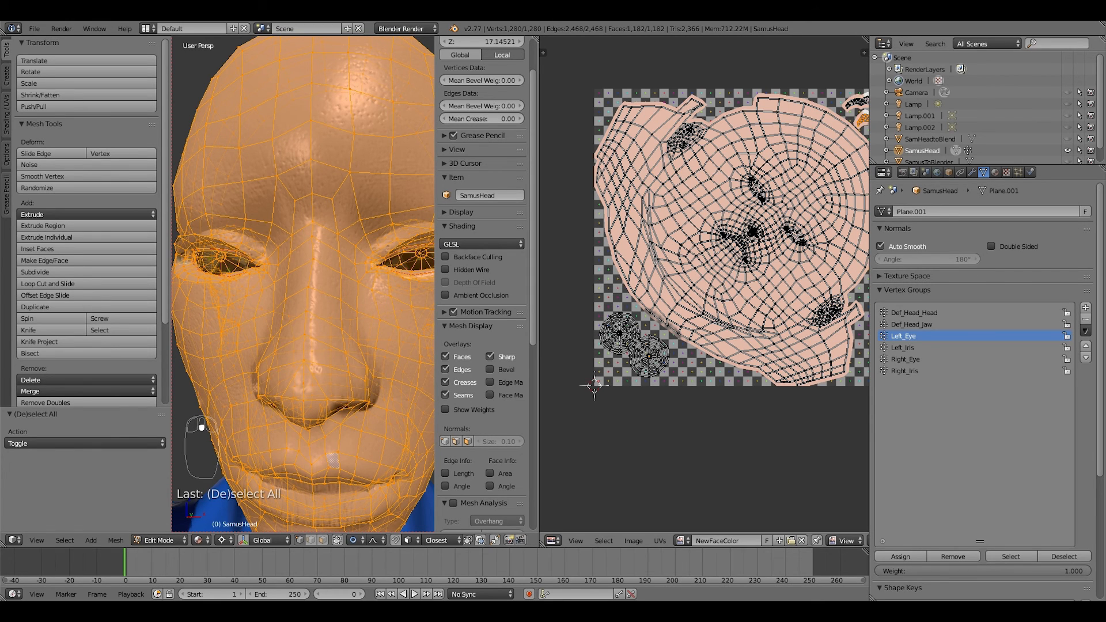
key(Tab)
key(Tab)
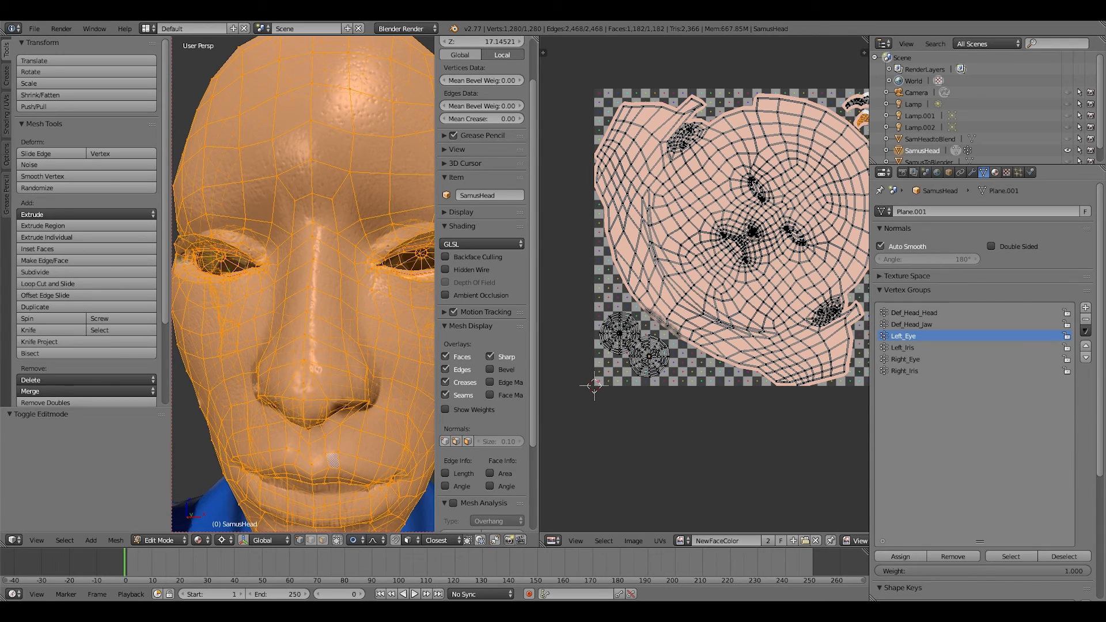
click(995, 172)
click(1007, 173)
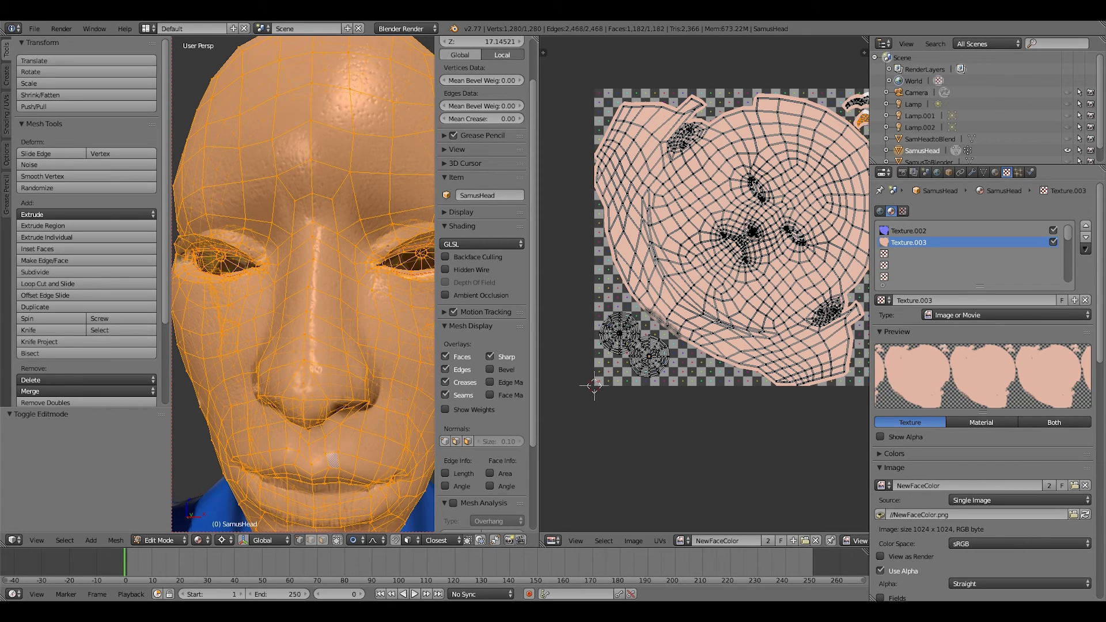
click(1074, 514)
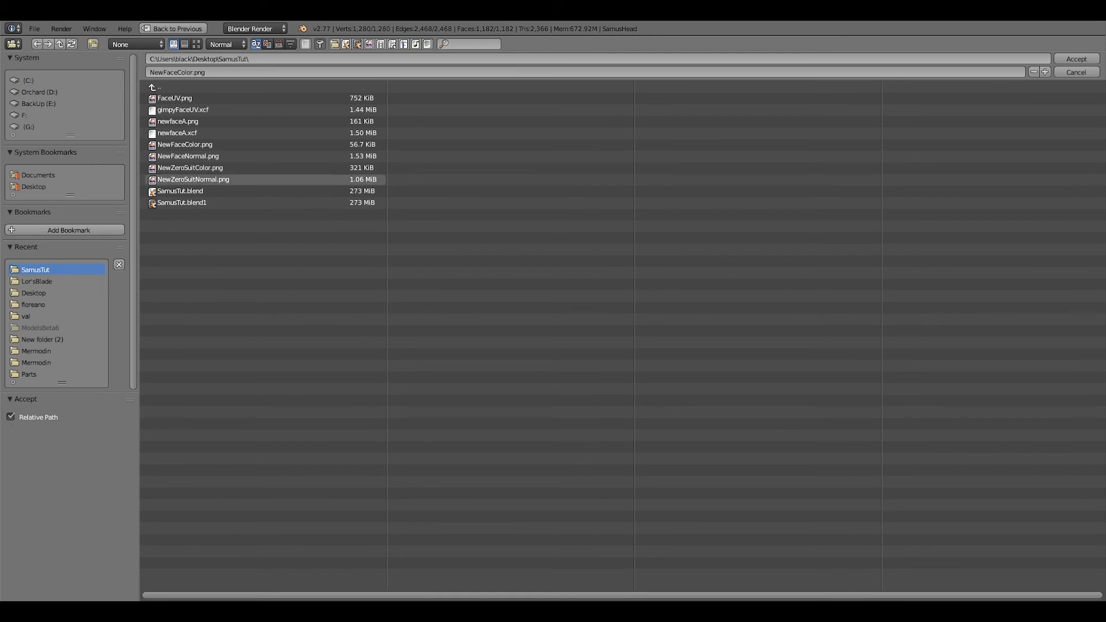
double_click(178, 121)
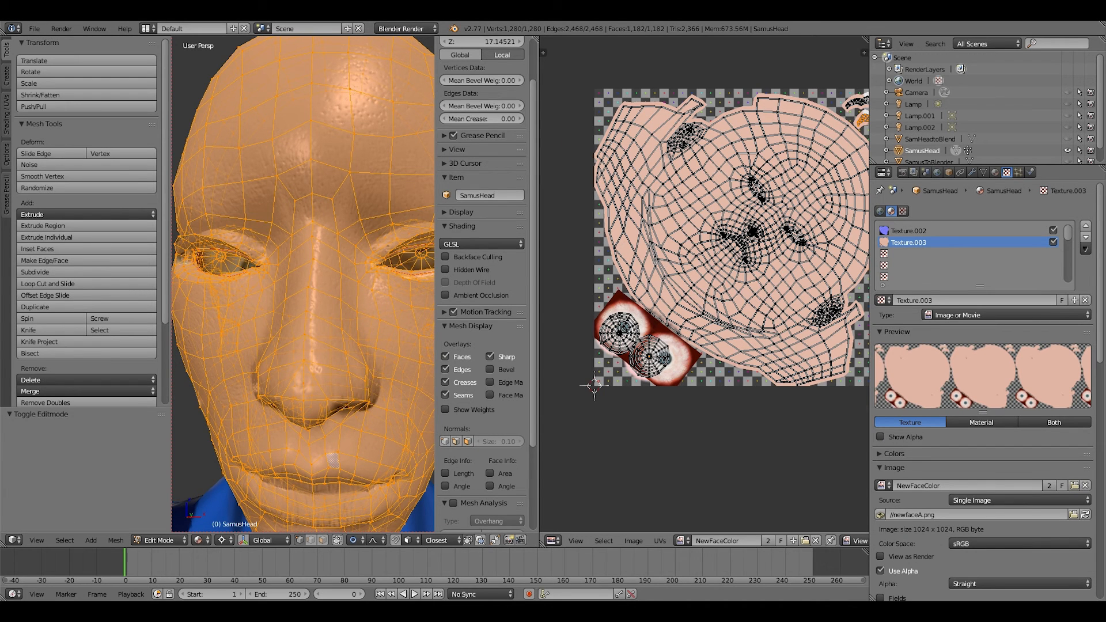
scroll(700, 288, up, 3)
key(space)
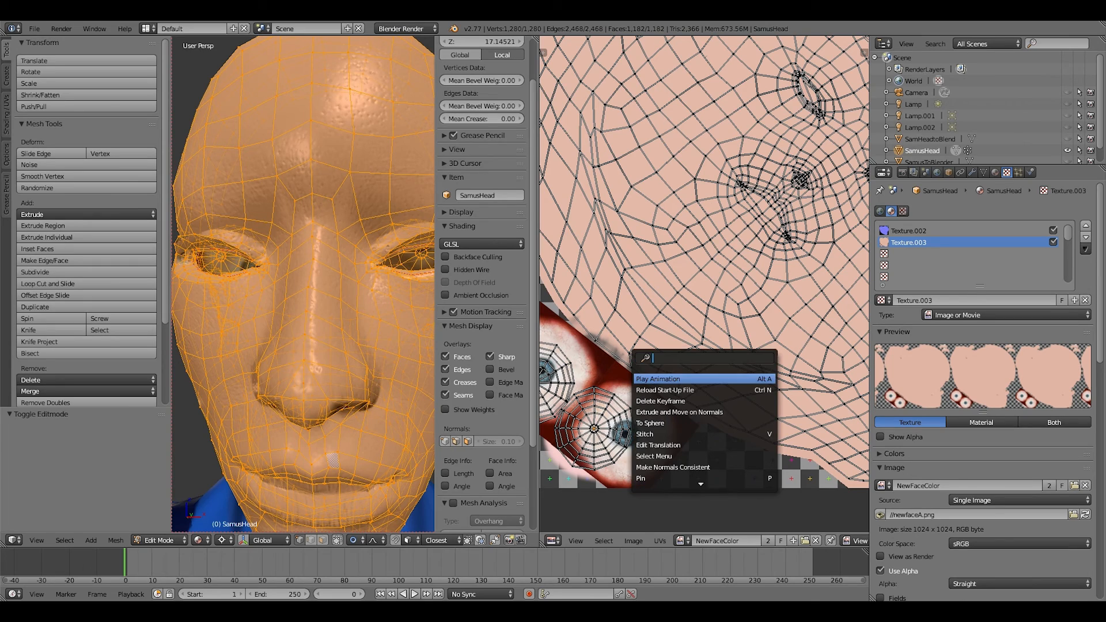
text(e)
key(Escape)
Select the lower-right eyeball UV island and move it by about 0.054 in X and -0.009 in Y onto the painted iris.
middle_drag(663, 329, 744, 239)
scroll(704, 284, up, 4)
middle_drag(686, 326, 722, 242)
scroll(704, 280, down, 2)
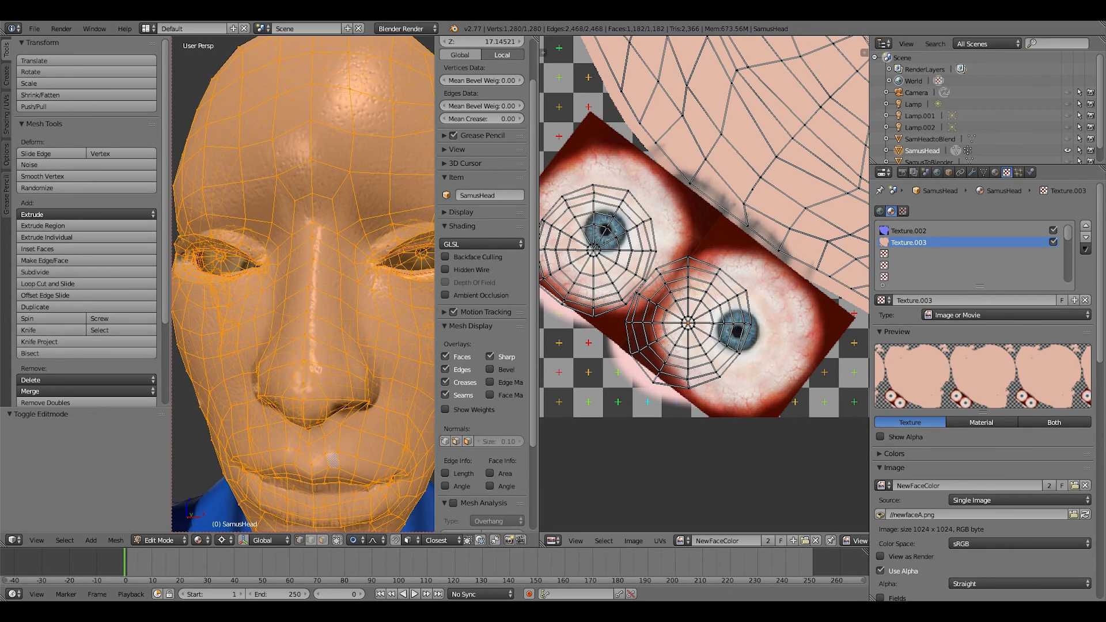
key(l)
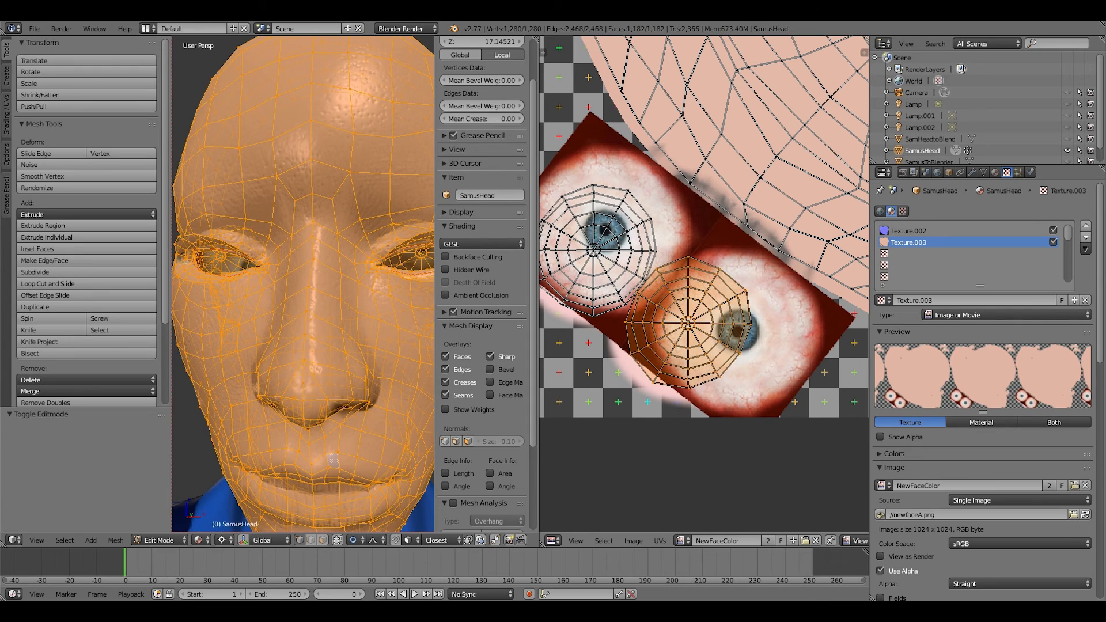
key(g)
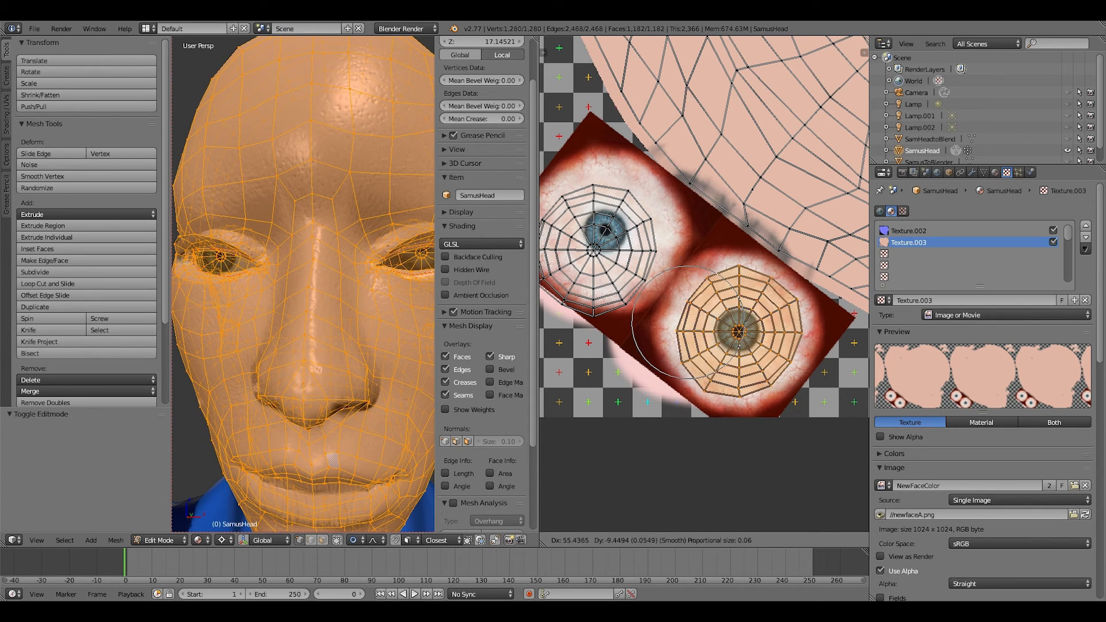
click(741, 333)
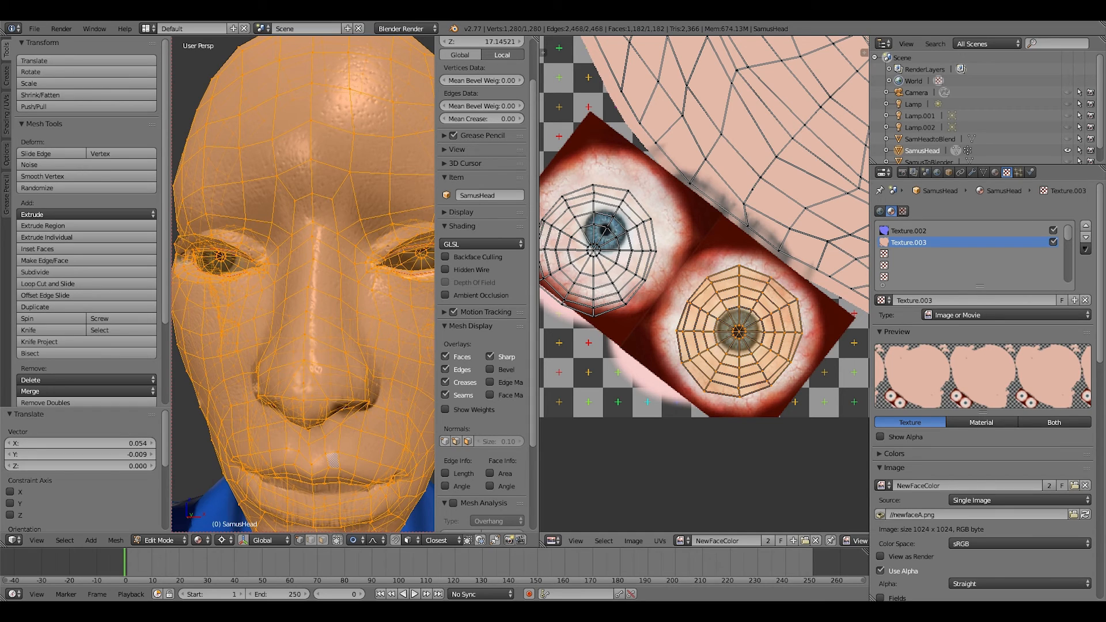
Scale the lower-right eyeball island by about 0.879 and nudge it by about -0.0006 in X and 0.001 in Y to center it.
key(s)
key(Return)
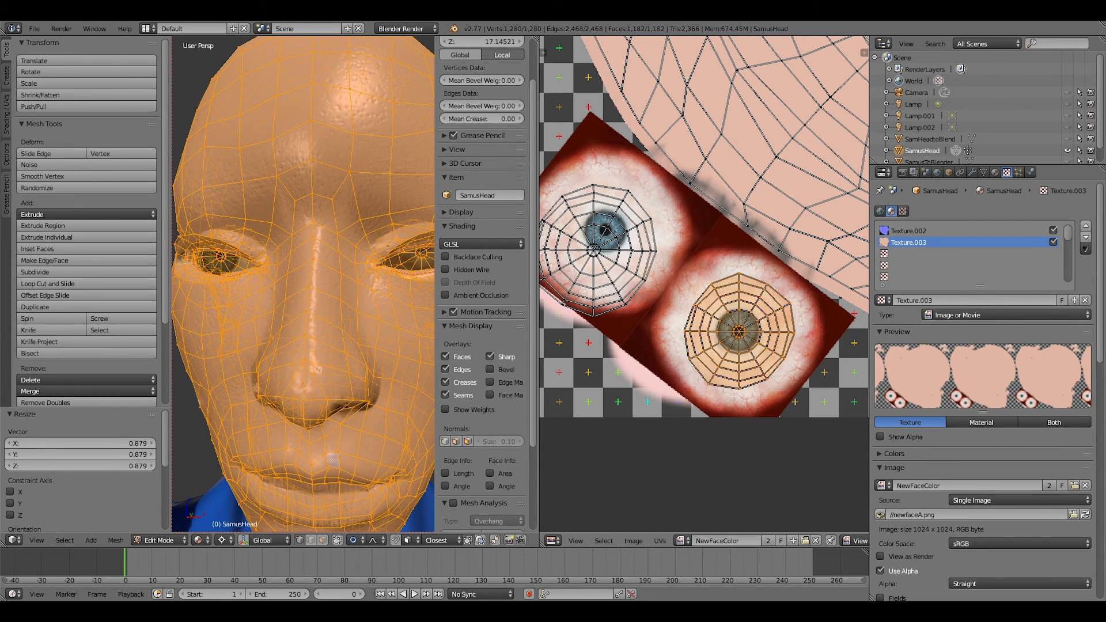
key(g)
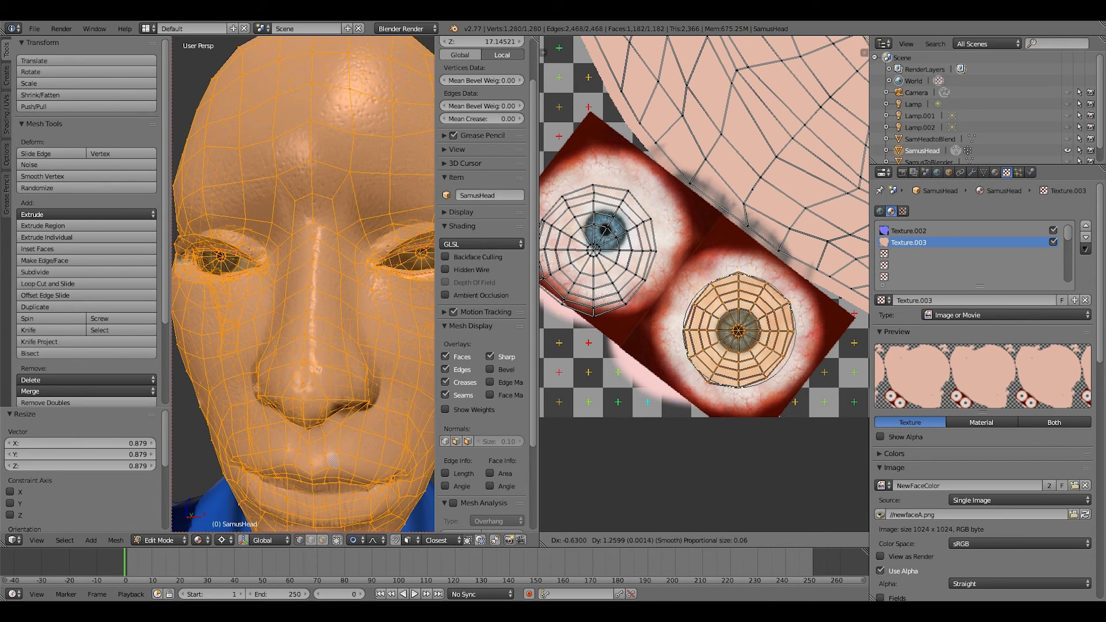
click(738, 330)
Examine the textured right eyeball up close in Object Mode, then return to Edit Mode.
middle_drag(270, 282, 351, 277)
scroll(351, 276, up, 3)
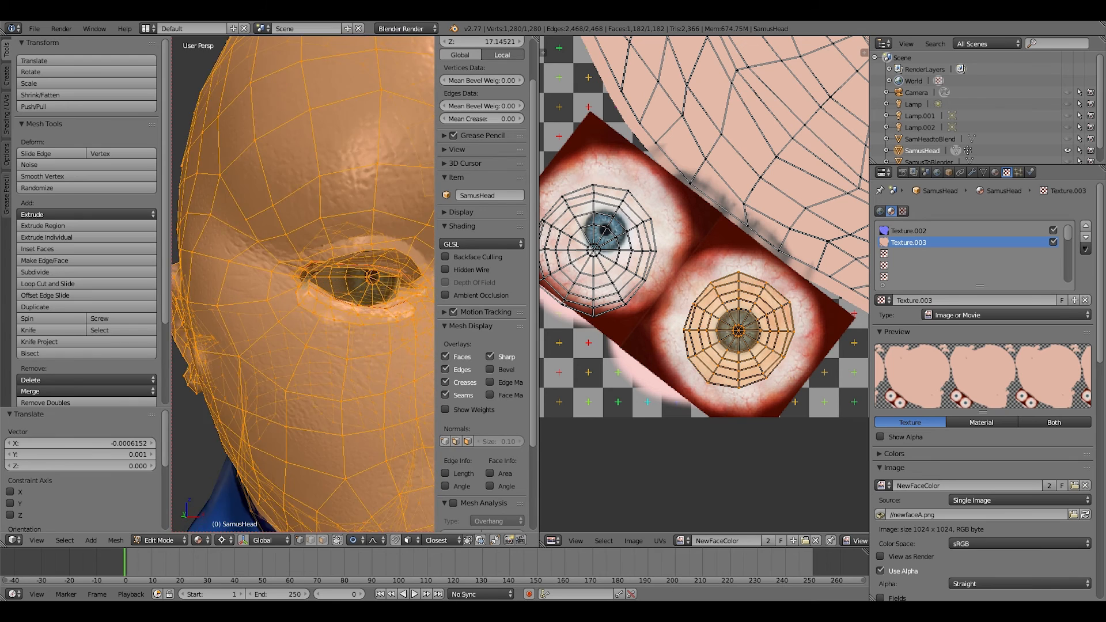
scroll(303, 282, up, 4)
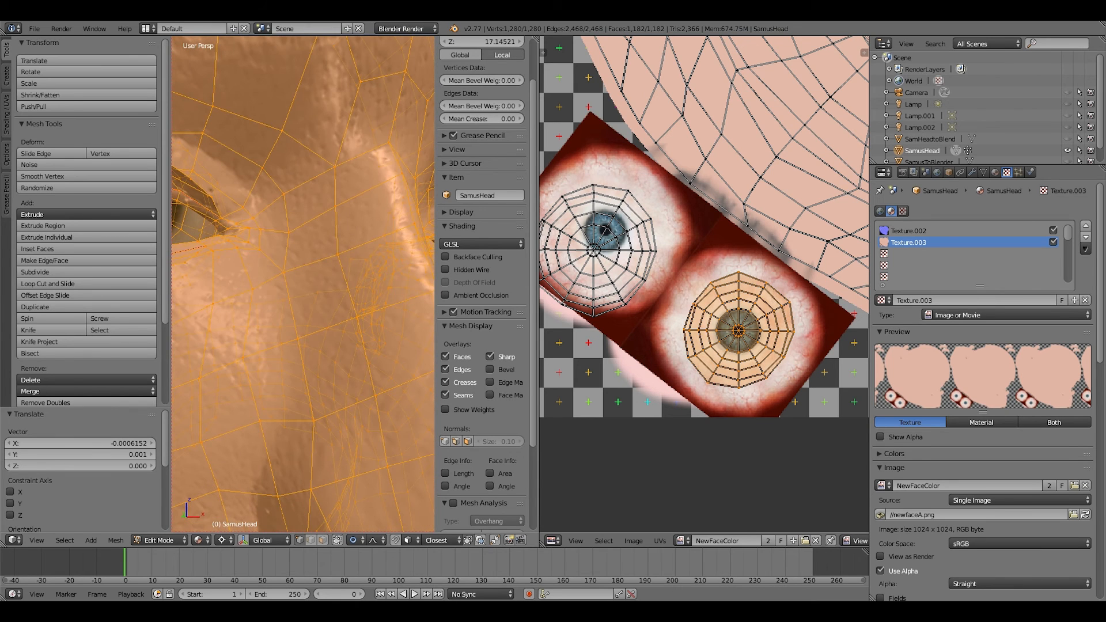
key(Tab)
middle_drag(303, 282, 329, 271)
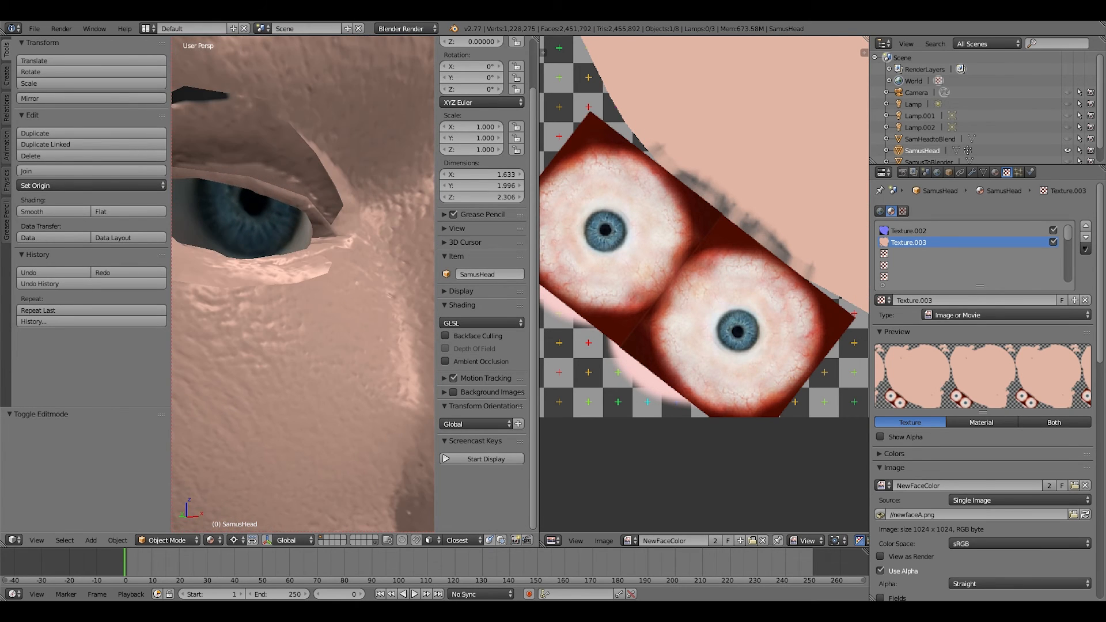
key(Tab)
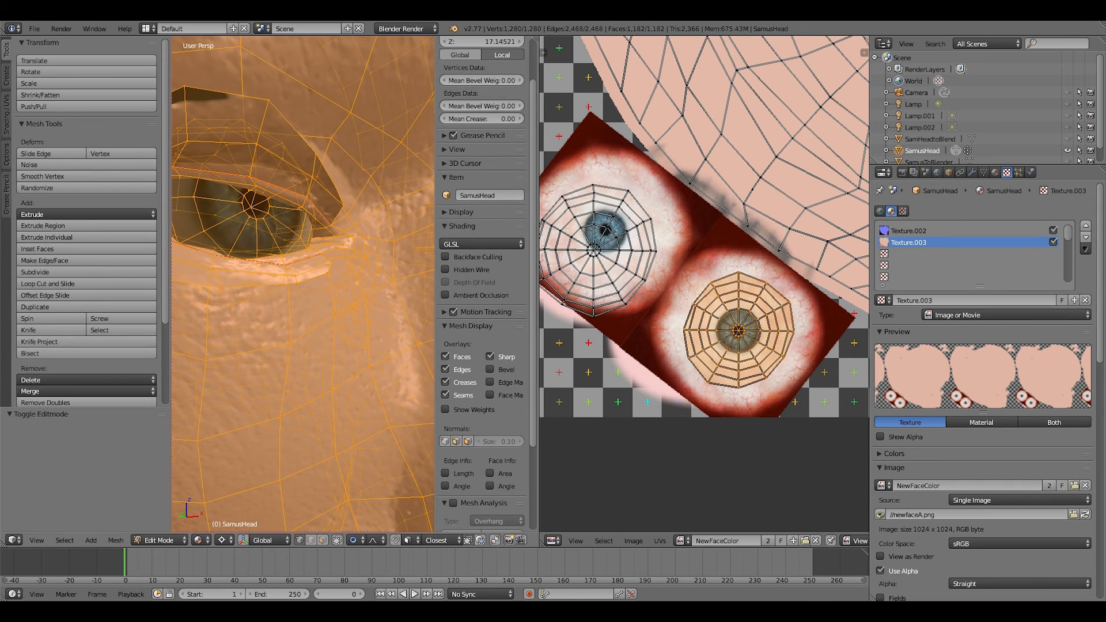
scroll(303, 282, down, 5)
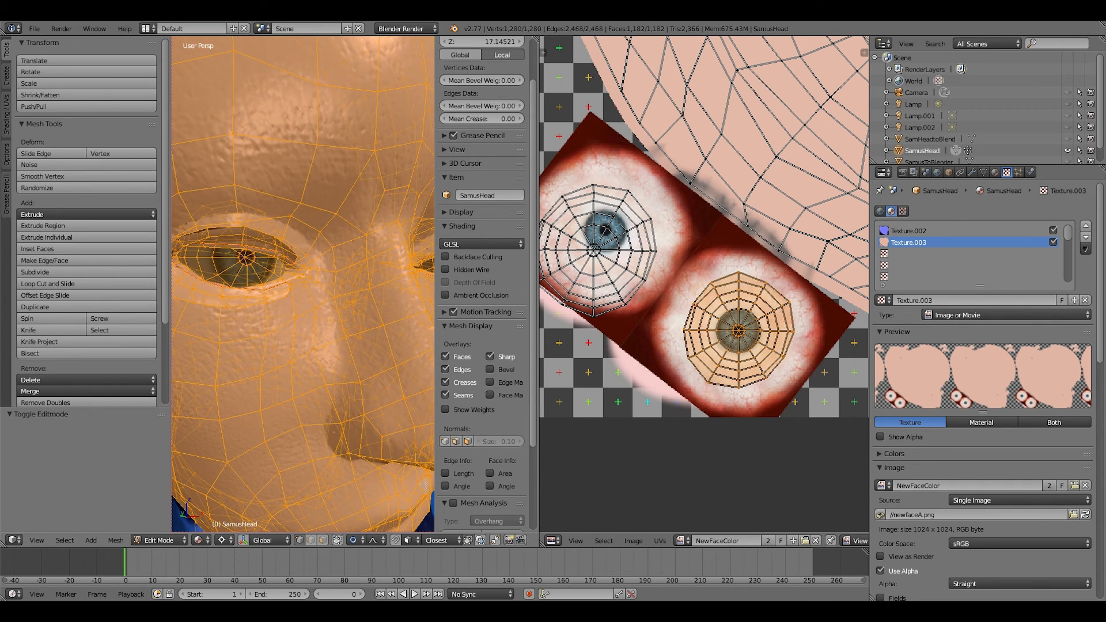
Display the face normals and select the whole right eyeball by growing the selection from one of its vertices.
click(468, 441)
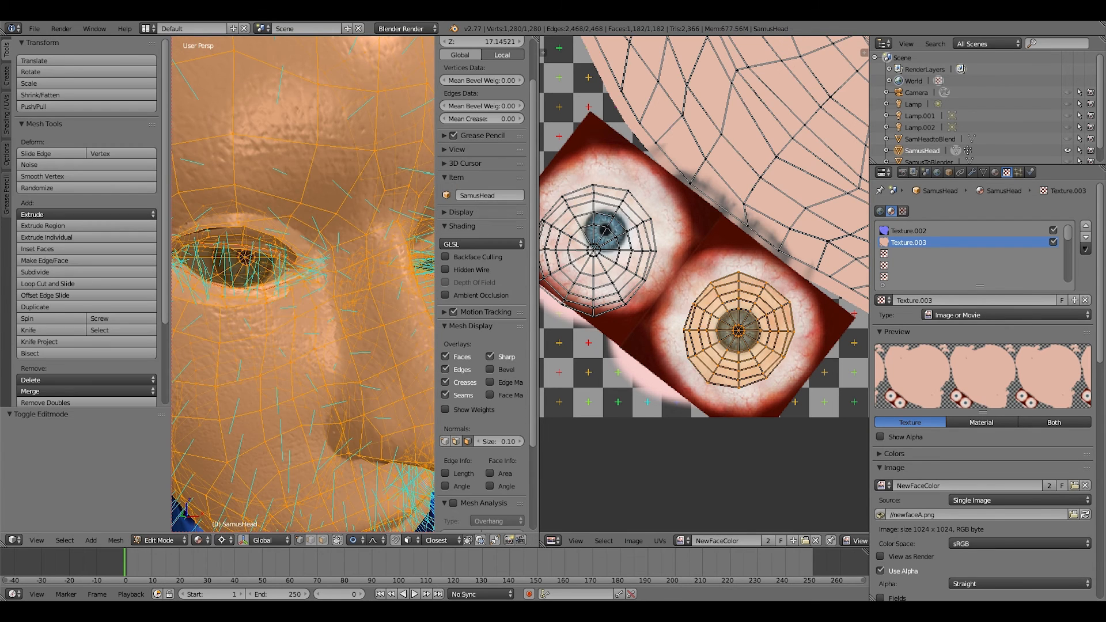
key(a)
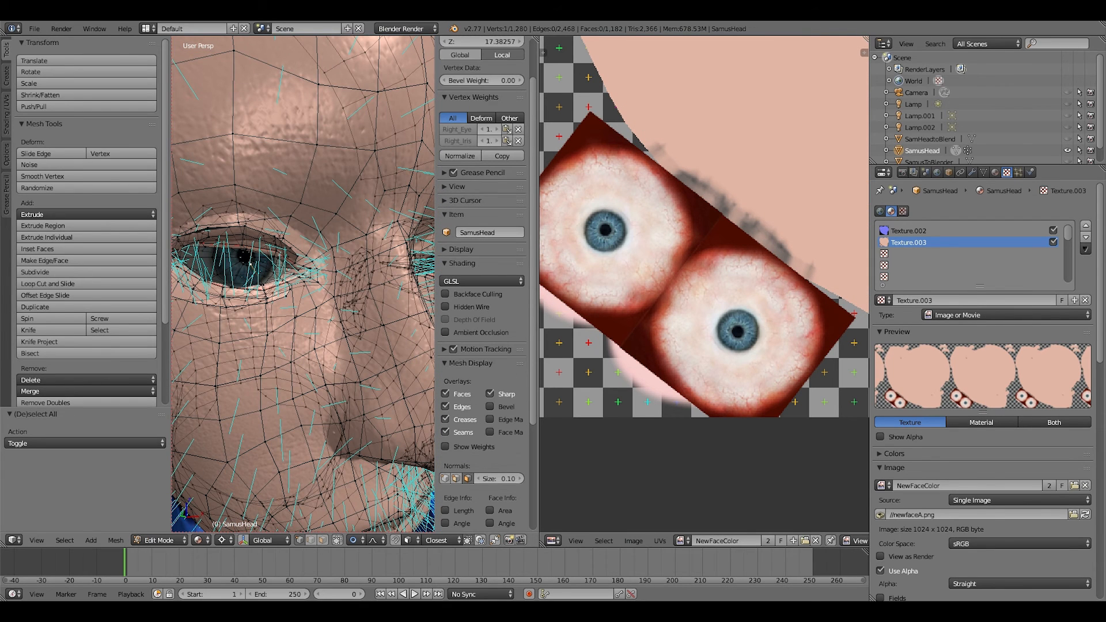
key(ctrl+KP_Add)
key(ctrl+KP_Add)
key(ctrl+KP_Add)
key(ctrl+KP_Add)
key(ctrl+KP_Add)
key(ctrl+KP_Add)
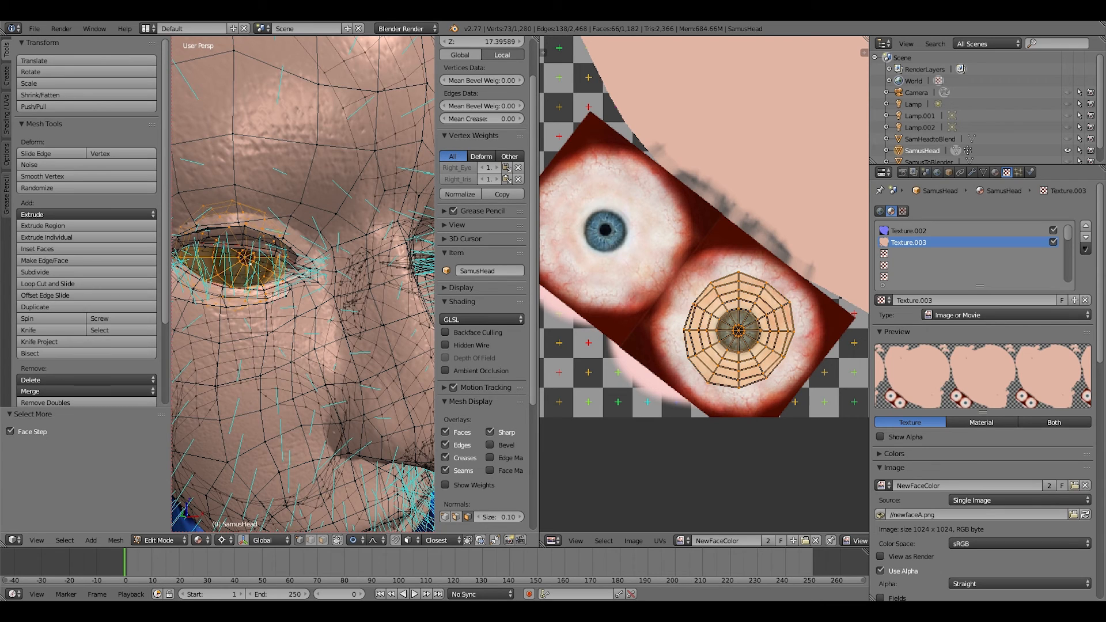
Flip the normals of the selected right eyeball and view the result in Object Mode.
key(space)
key(space)
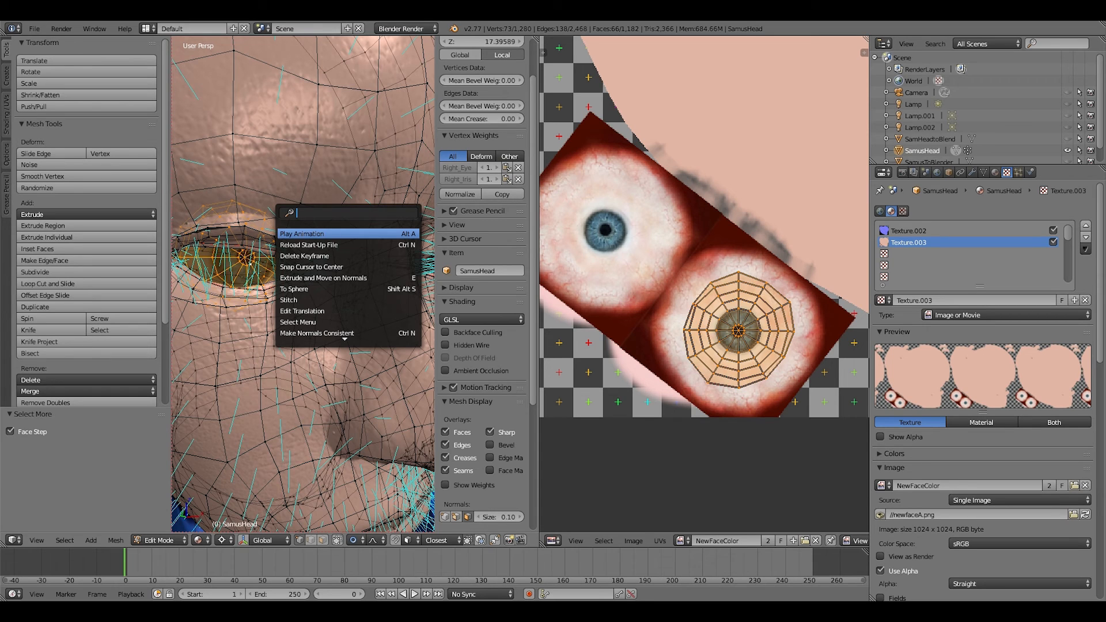
text(flip)
key(Return)
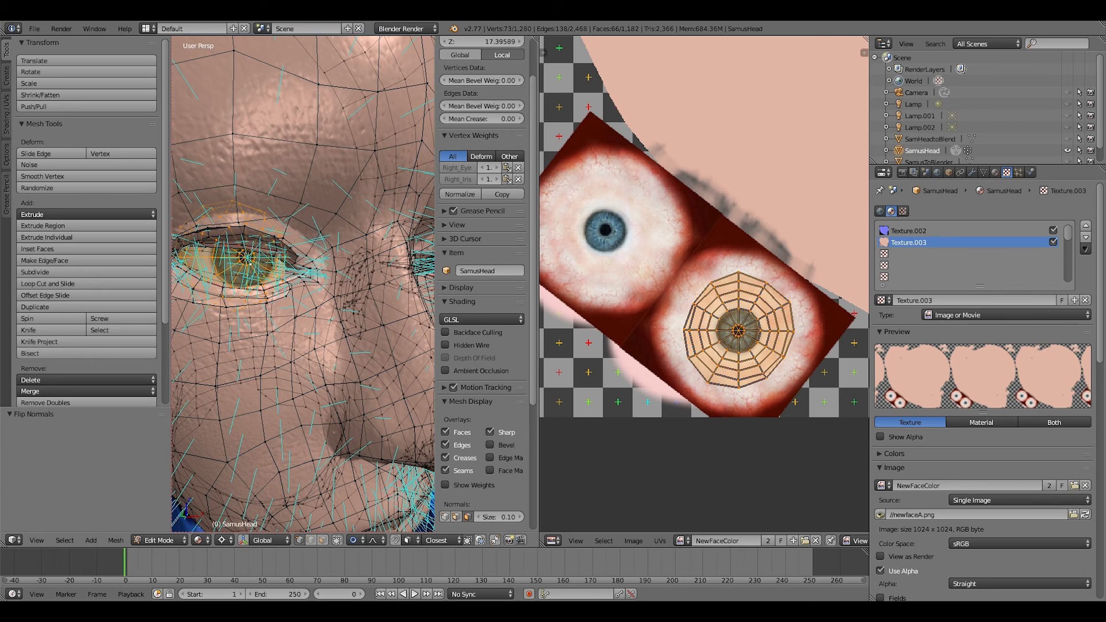
key(Tab)
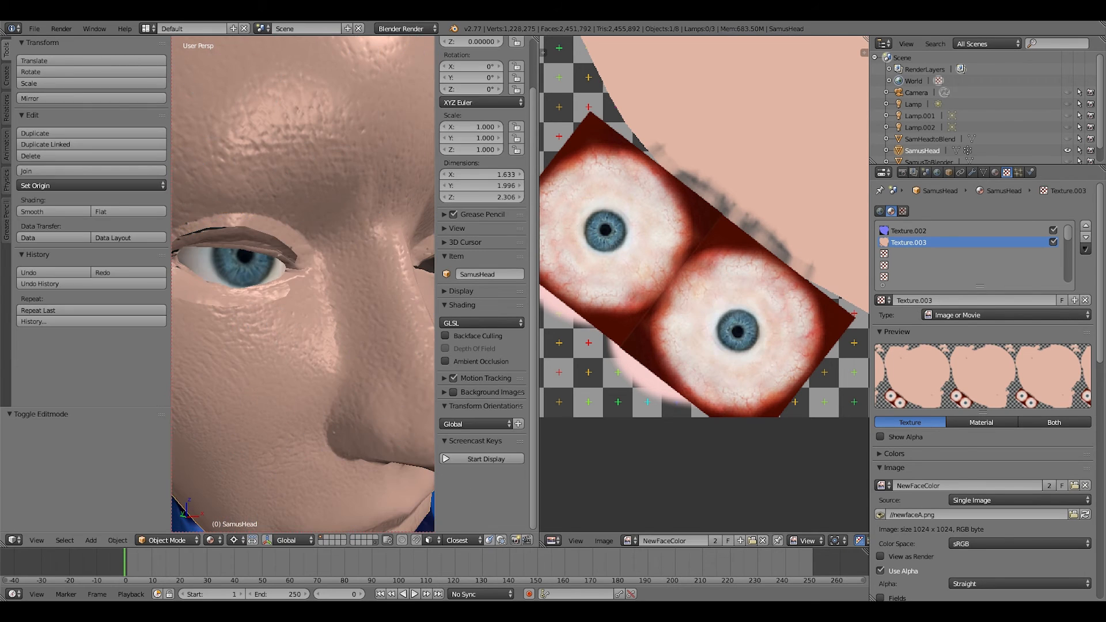
Return to Edit Mode and select the whole left eyeball by growing the selection from one of its vertices.
middle_drag(311, 288, 311, 265)
key(Tab)
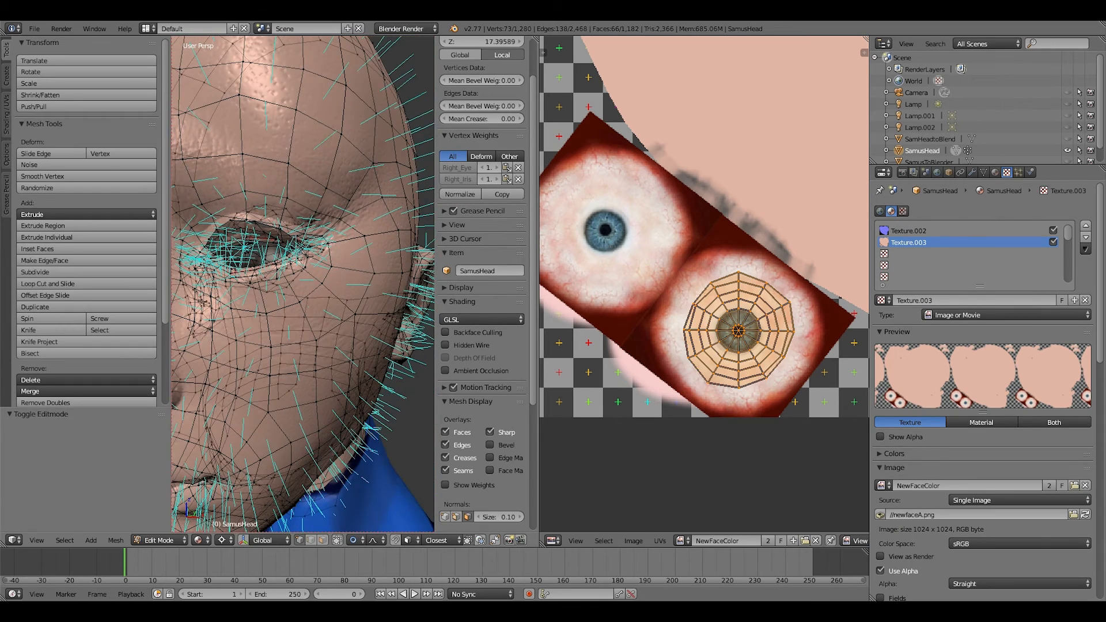
right_click(259, 265)
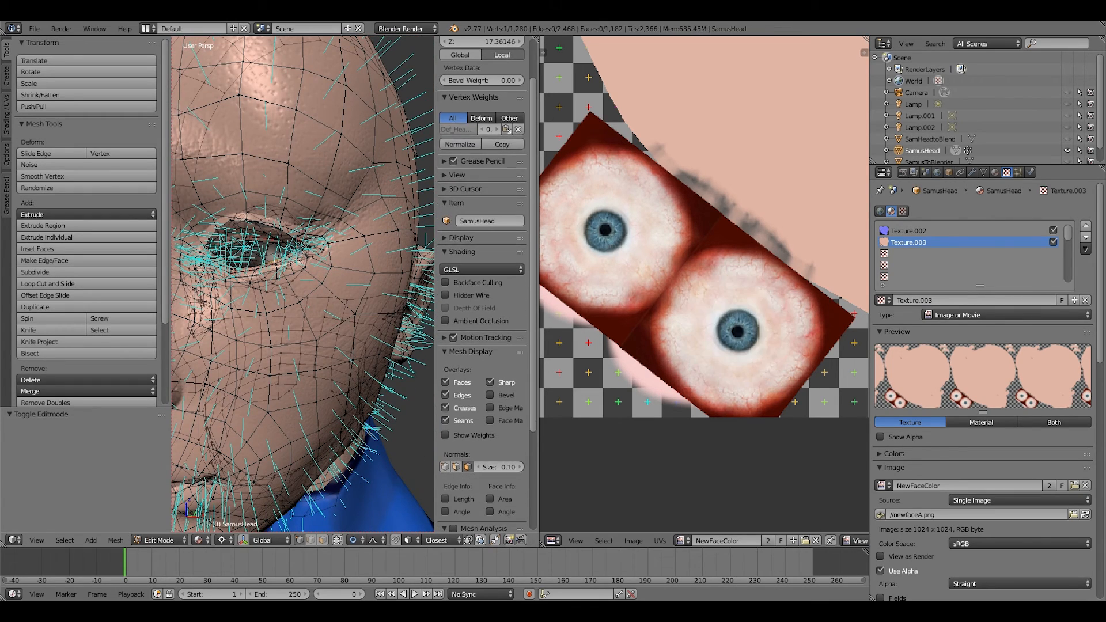
key(ctrl+KP_Add)
key(ctrl+KP_Add)
key(ctrl+KP_Add)
key(ctrl+KP_Add)
key(ctrl+KP_Add)
key(ctrl+KP_Add)
key(ctrl+KP_Add)
key(ctrl+KP_Add)
key(ctrl+KP_Add)
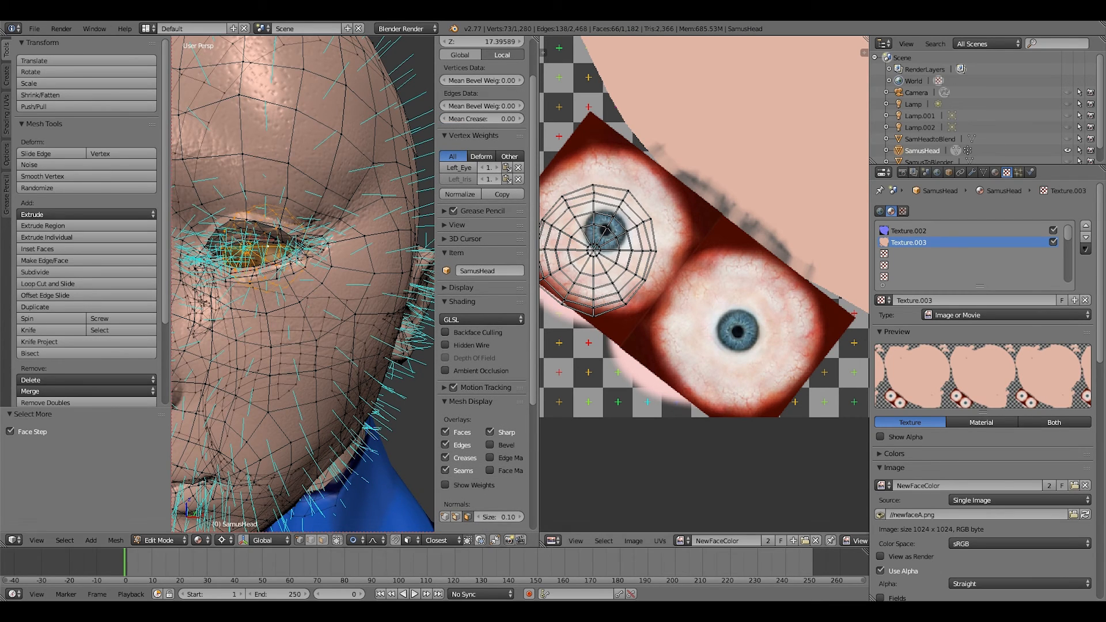
Centre the left eyeball's UVs on the upper painted iris, scale them by 0.827 and check the eye in Object Mode.
key(a)
key(g)
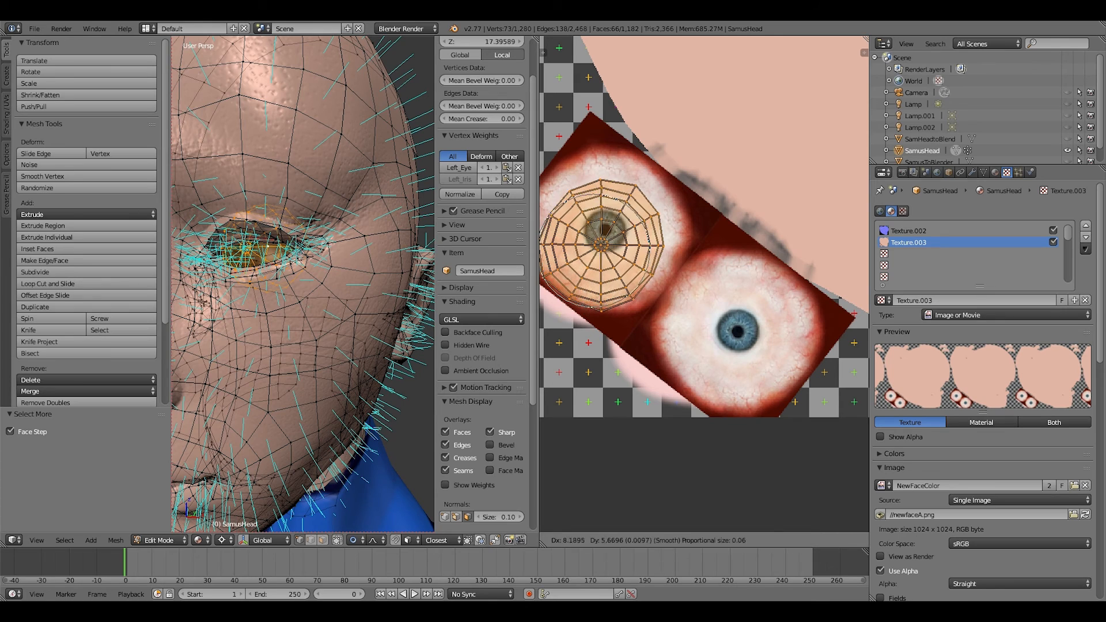
key(Return)
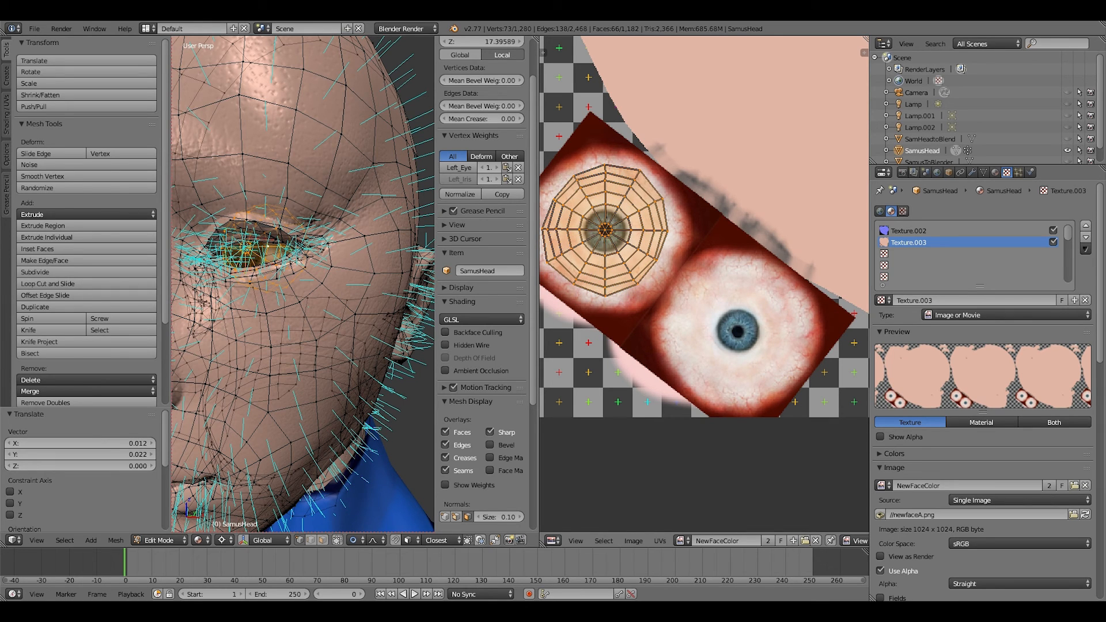
key(s)
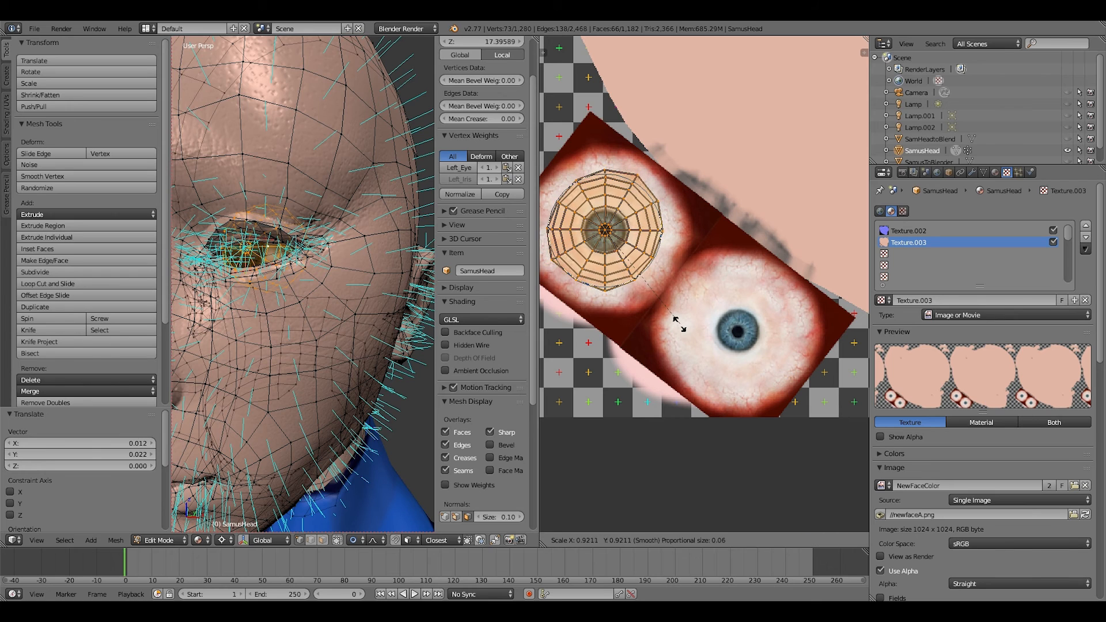
key(Return)
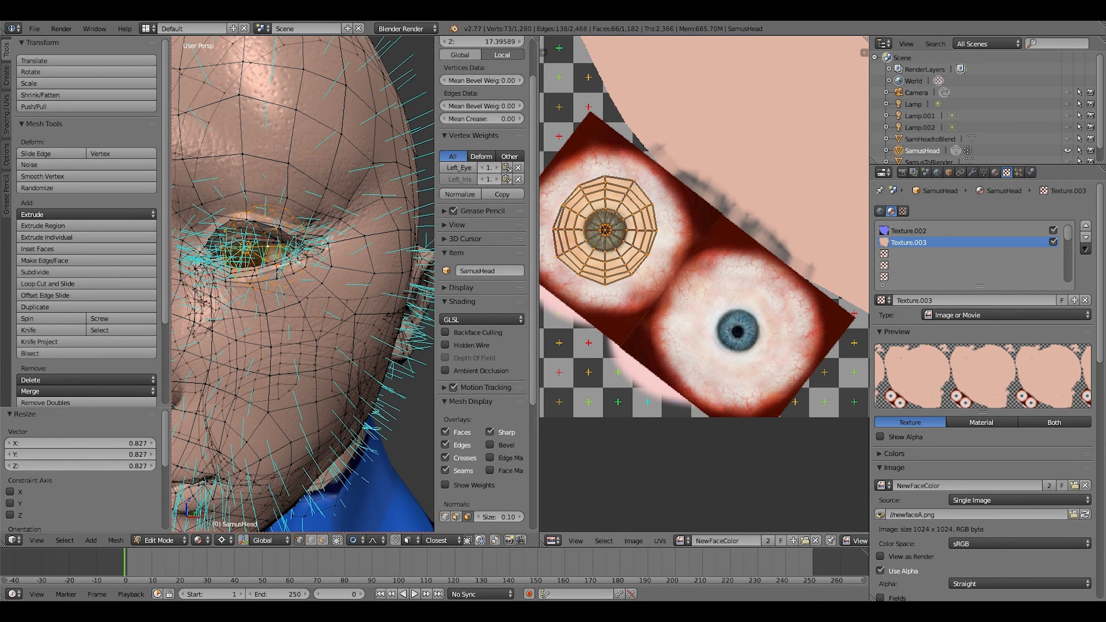
scroll(704, 282, up, 2)
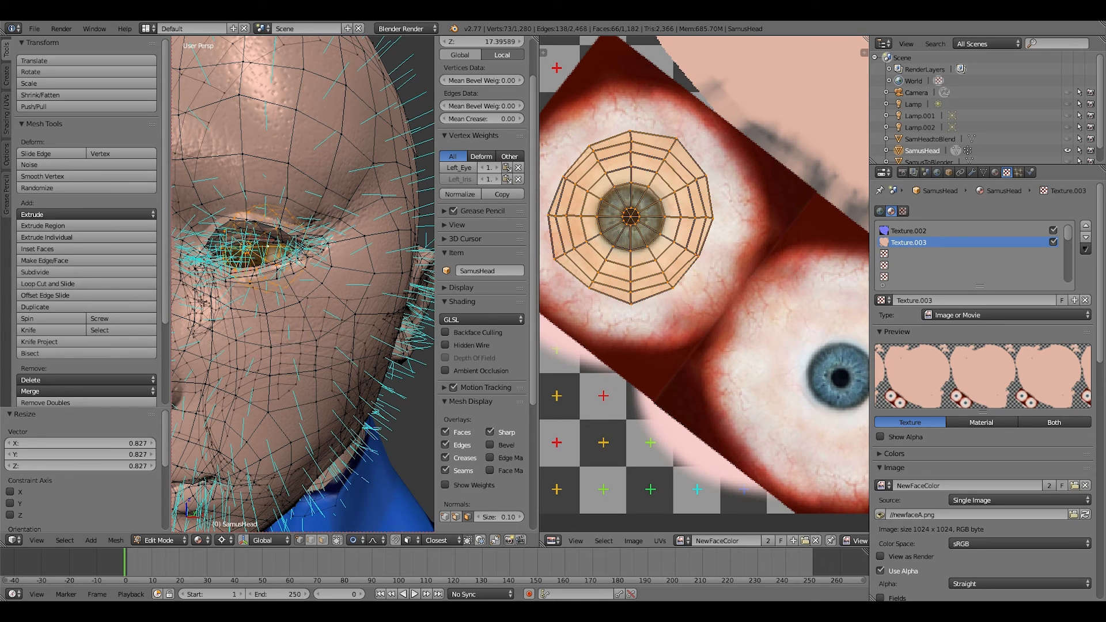
key(Tab)
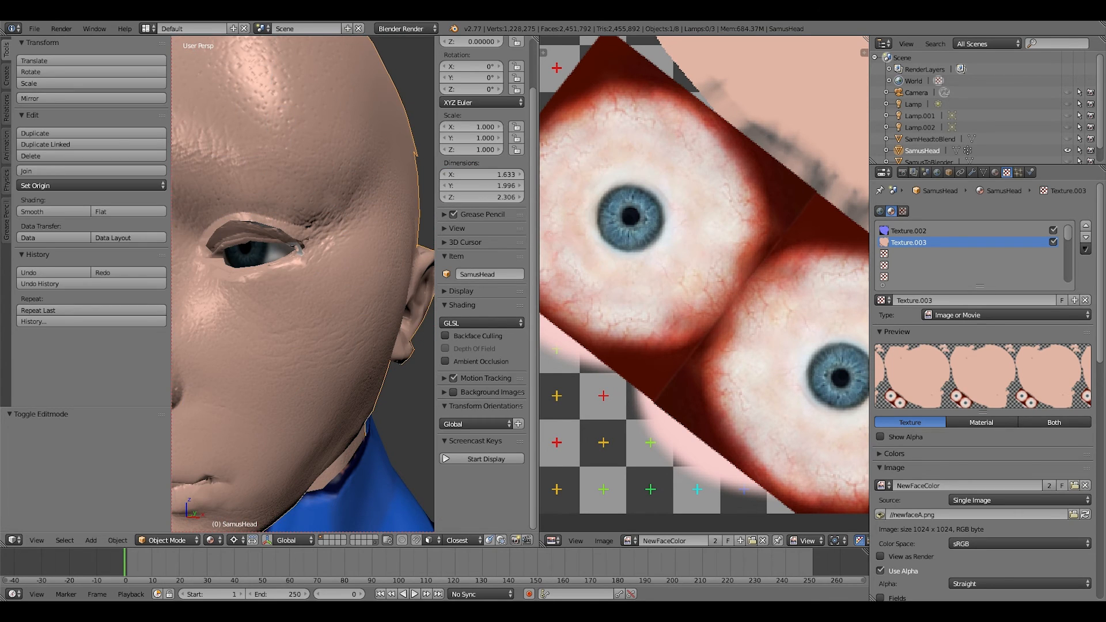
key(Tab)
Scale the outer ring of the left eyeball's UVs by about 1.459 with smooth proportional editing at size 0.03.
scroll(704, 282, down, 1)
alt+right_click(695, 183)
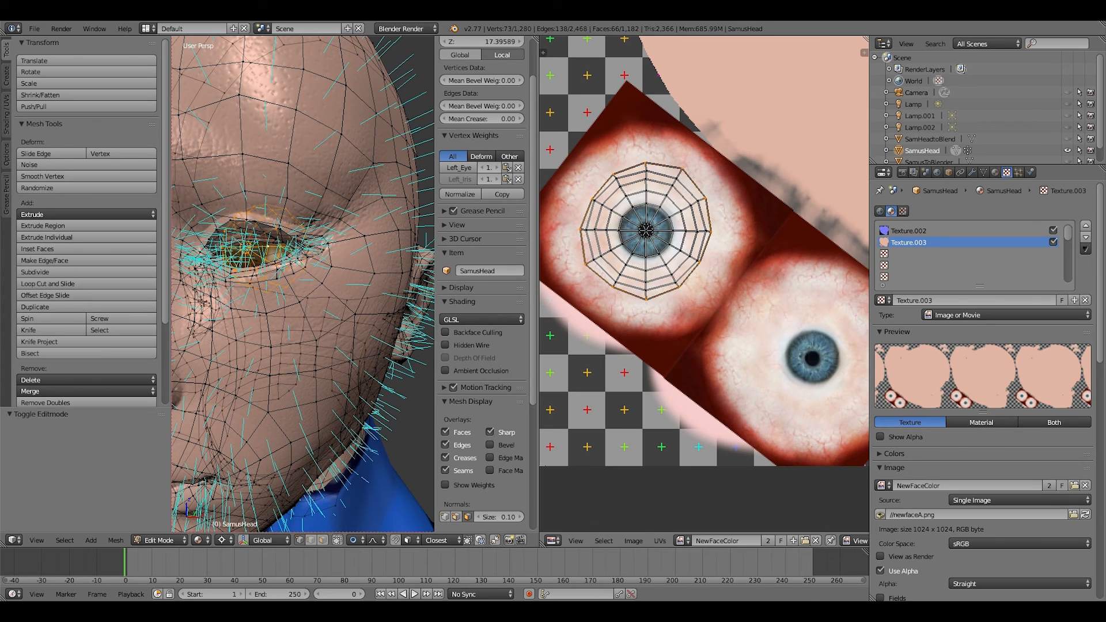
key(s)
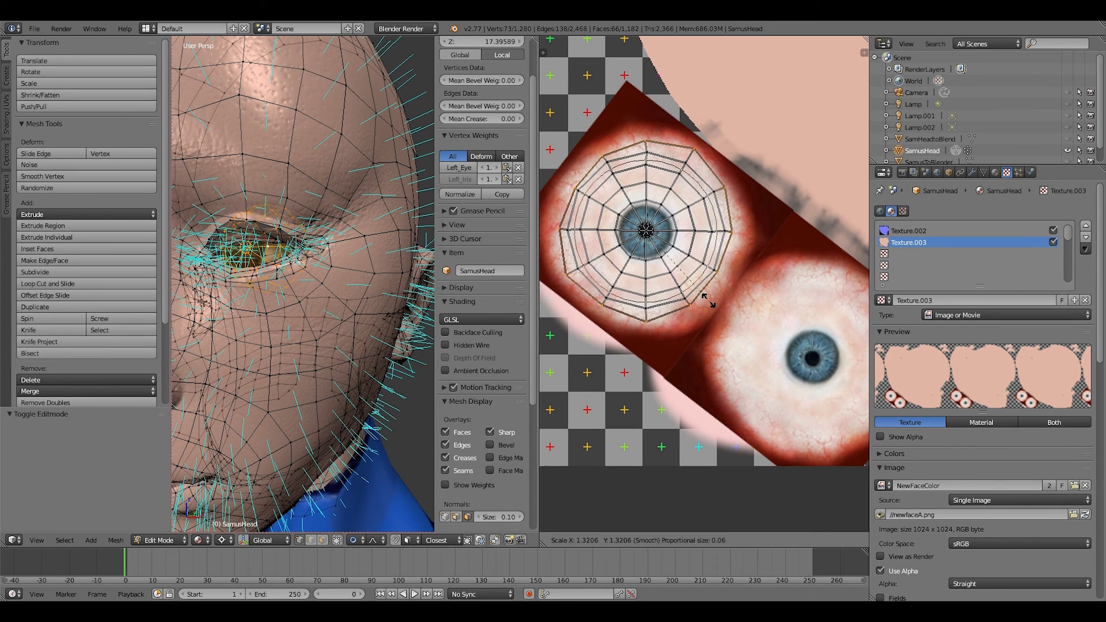
scroll(714, 304, up, 3)
scroll(723, 307, up, 2)
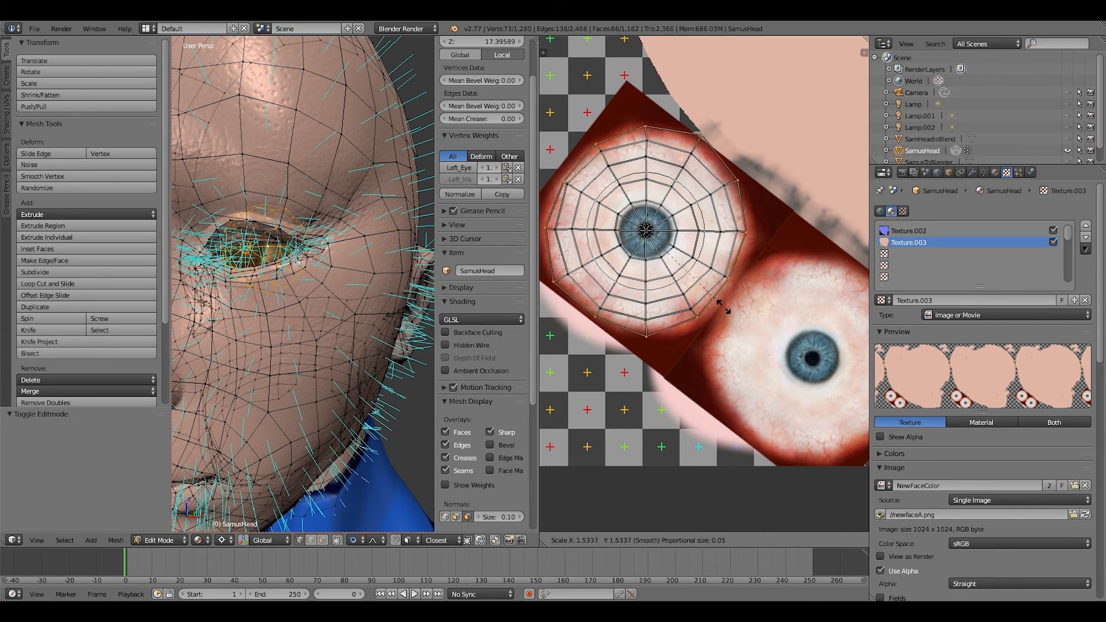
scroll(713, 298, up, 1)
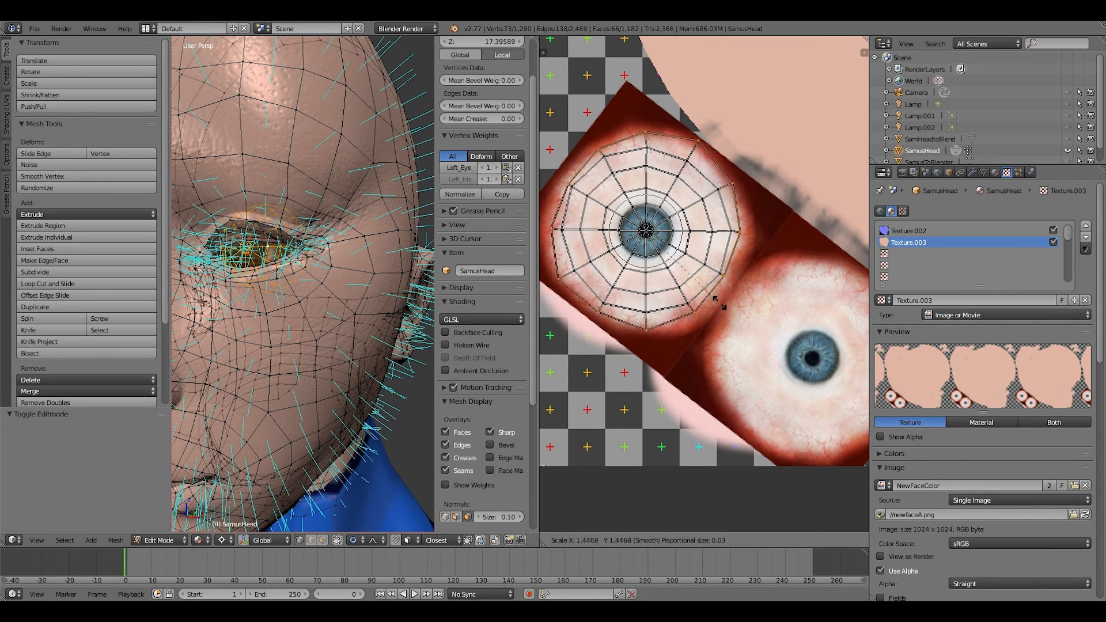
scroll(721, 303, up, 2)
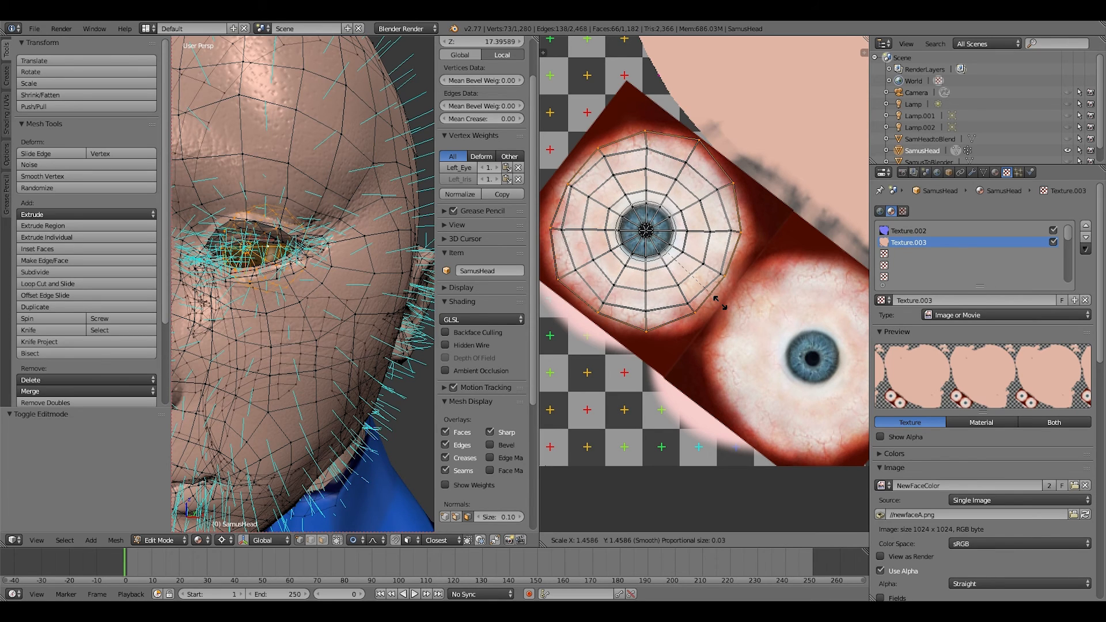
click(721, 303)
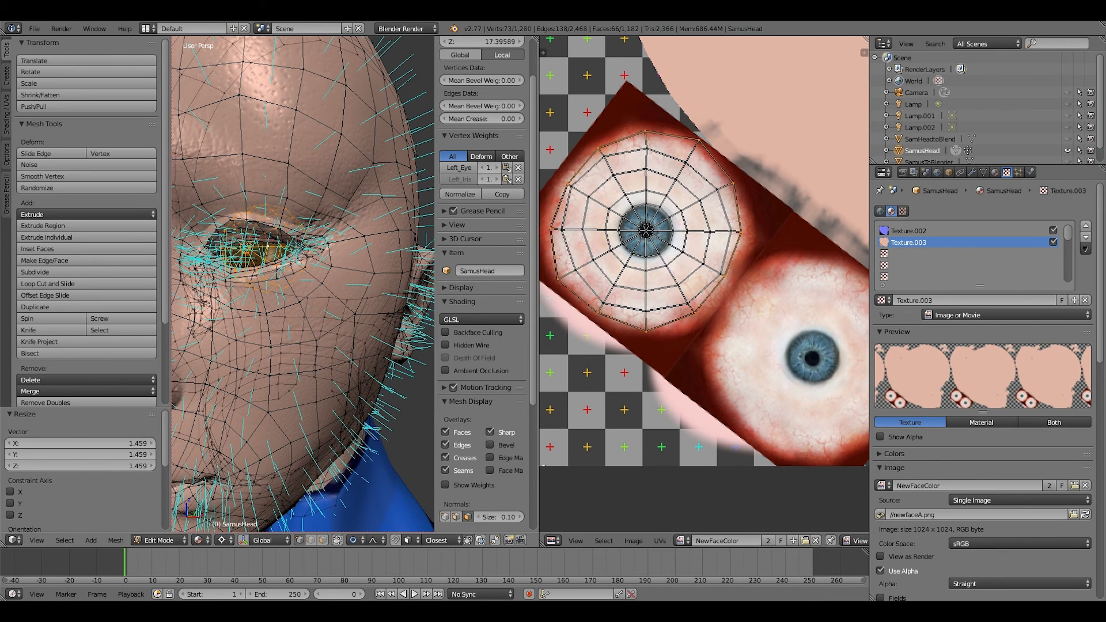
Examine the left eyeball in Object Mode and Edit Mode and compare its shading and normals with the right eye.
key(Tab)
middle_drag(303, 282, 237, 283)
key(Tab)
key(Tab)
key(Tab)
scroll(308, 276, up, 2)
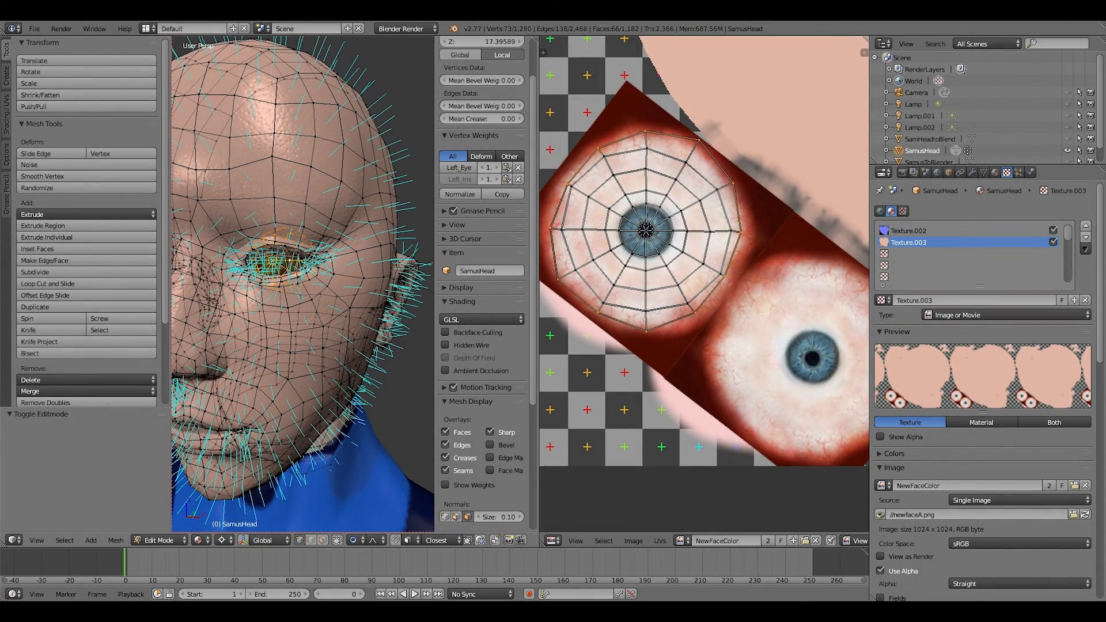
key(a)
scroll(303, 284, up, 6)
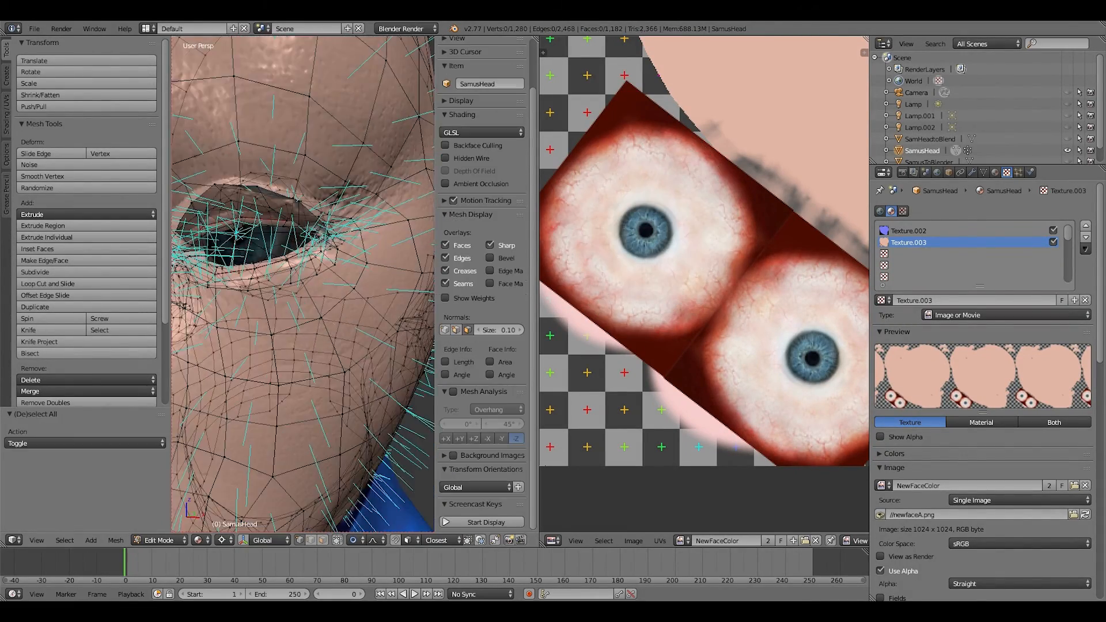
middle_drag(303, 284, 369, 294)
scroll(303, 283, down, 5)
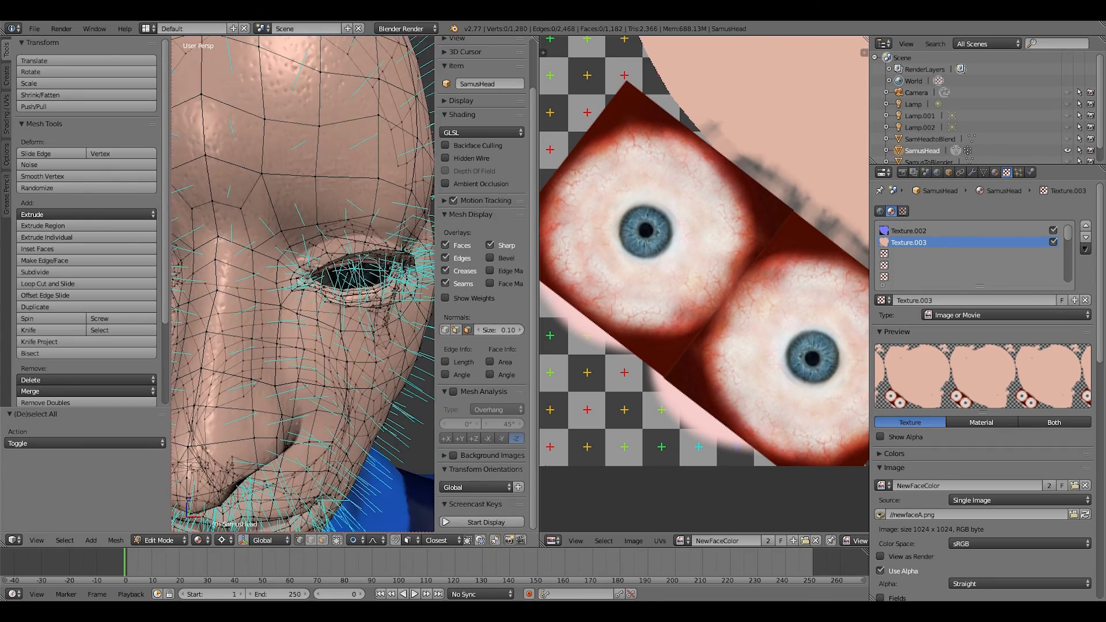
middle_drag(288, 285, 375, 274)
scroll(303, 284, down, 2)
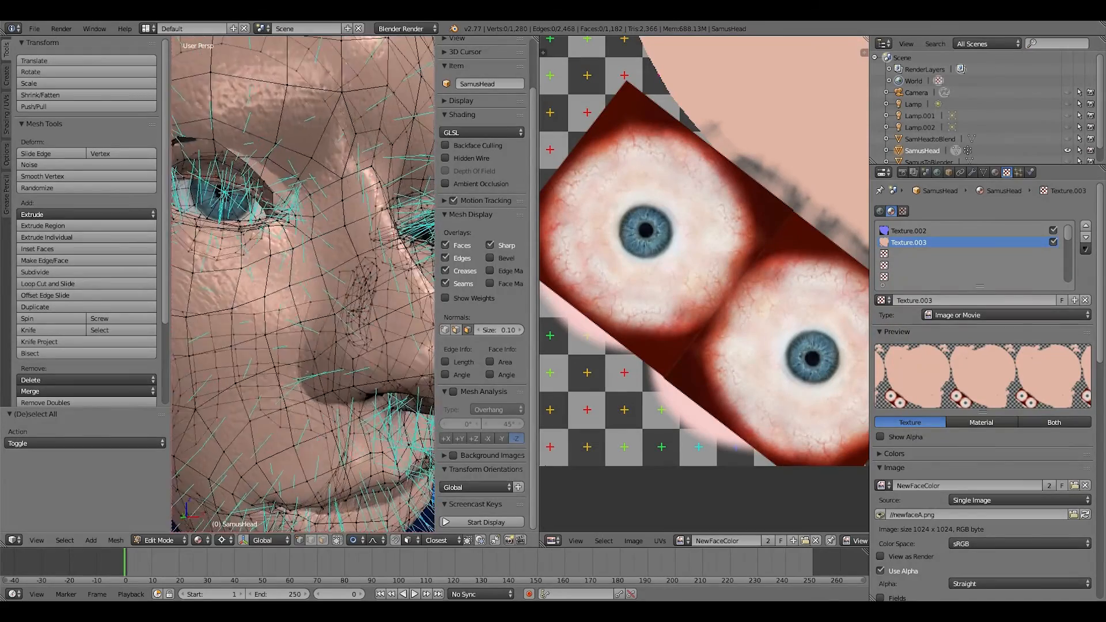
Select the whole left eyeball by growing the selection from a vertex inside the eye opening.
middle_drag(303, 283, 304, 328)
scroll(303, 284, up, 5)
right_click(315, 219)
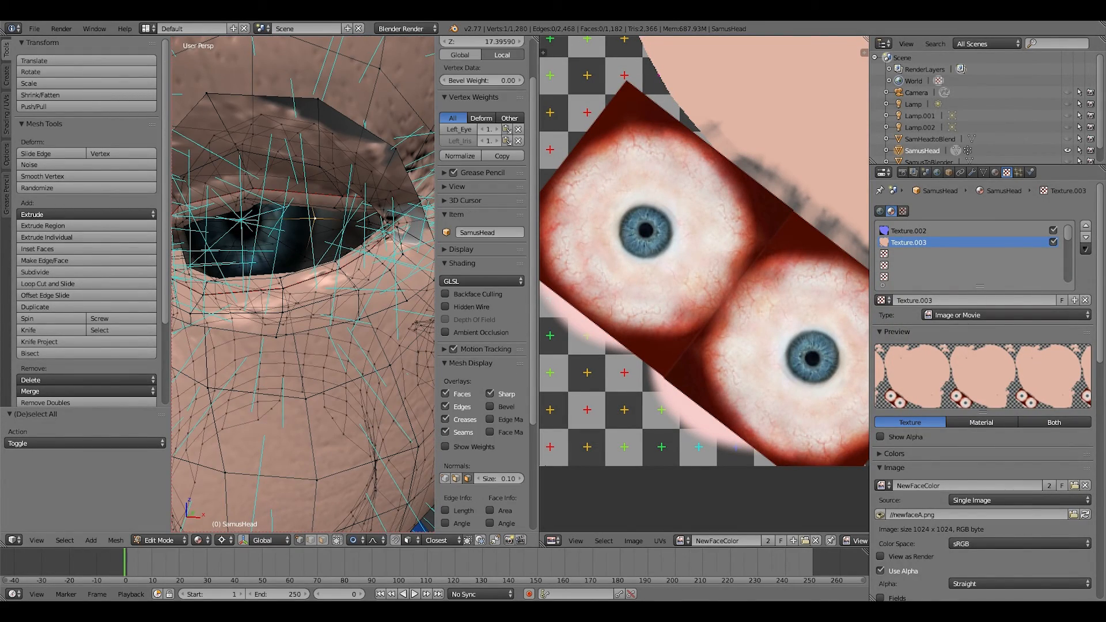
key(ctrl+KP_Add)
key(ctrl+KP_Add)
key(ctrl+KP_Add)
key(ctrl+KP_Add)
key(ctrl+KP_Add)
key(ctrl+KP_Add)
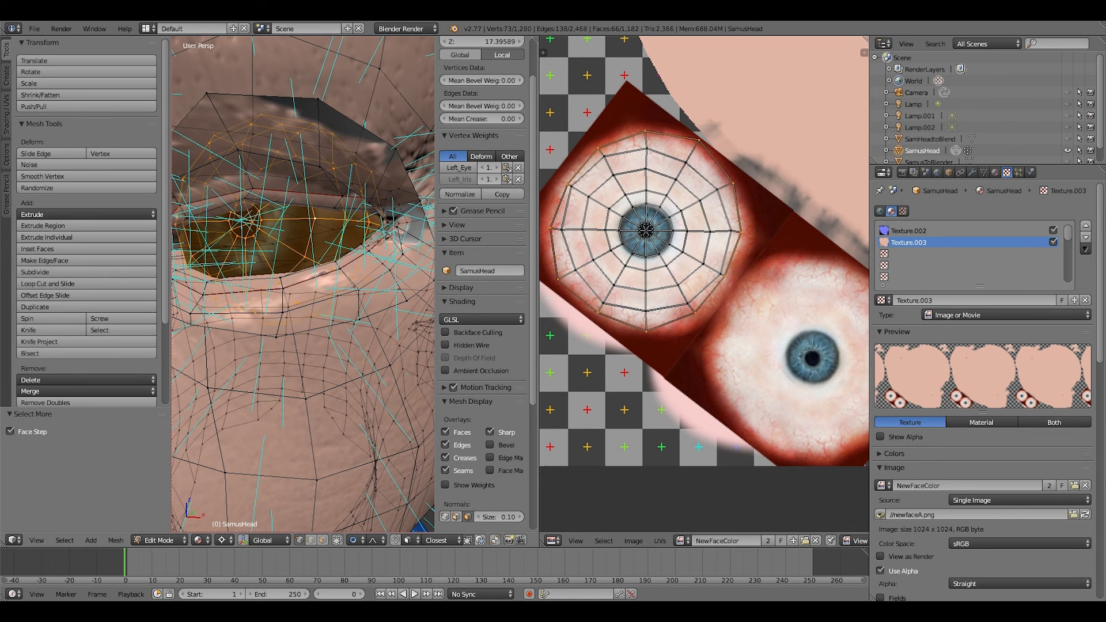
Hide everything except the left eyeball, inspect it on its own and select all of its vertices.
key(shift+h)
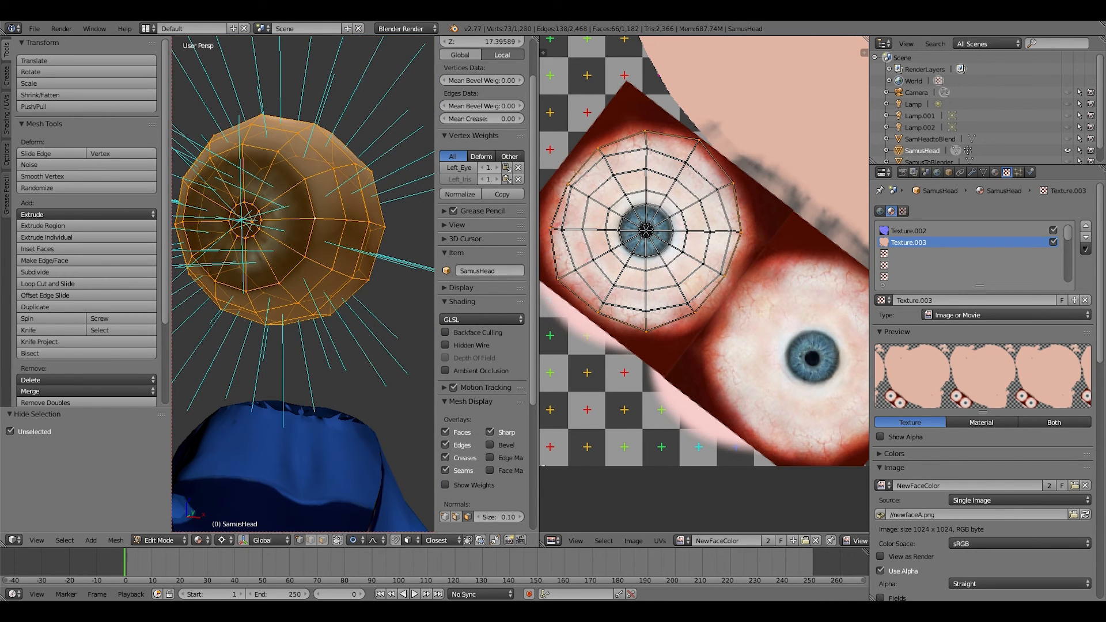
key(a)
mouse_move(300, 259)
middle_down()
mouse_move(398, 259)
mouse_move(314, 254)
middle_up()
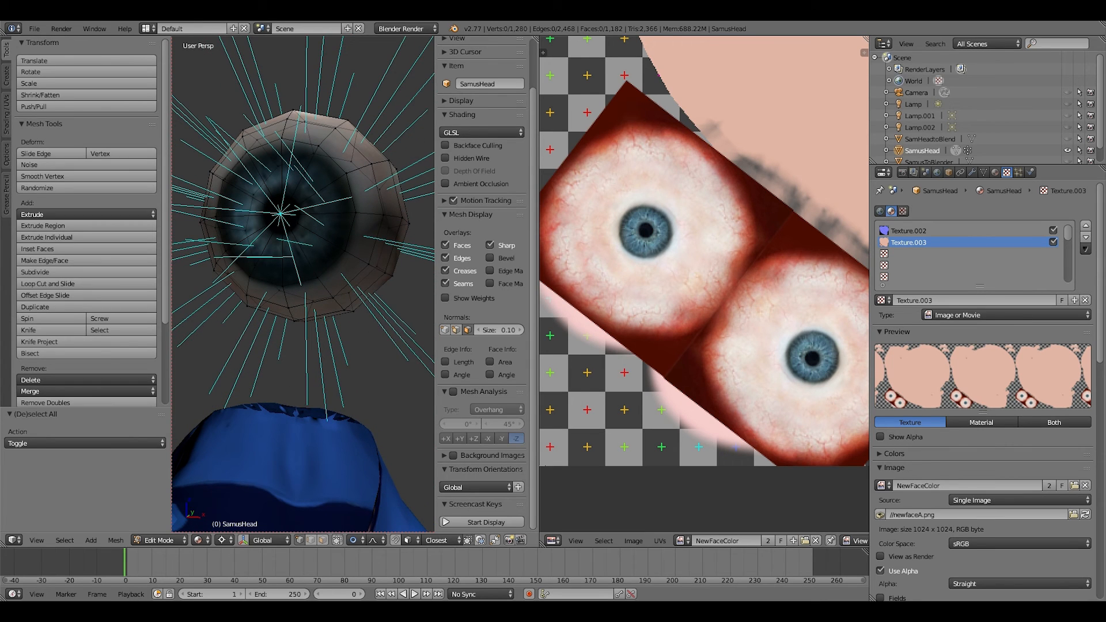
key(a)
key(a)
key(a)
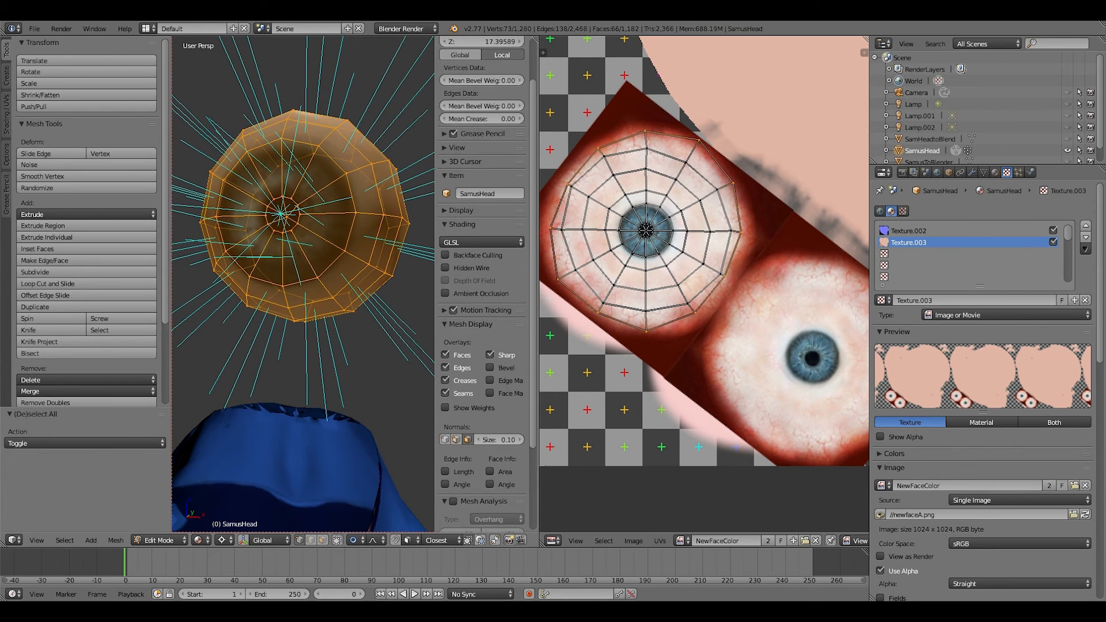
Recalculate the isolated left eyeball's normals to face outside and inspect them from several angles.
key(ctrl+n)
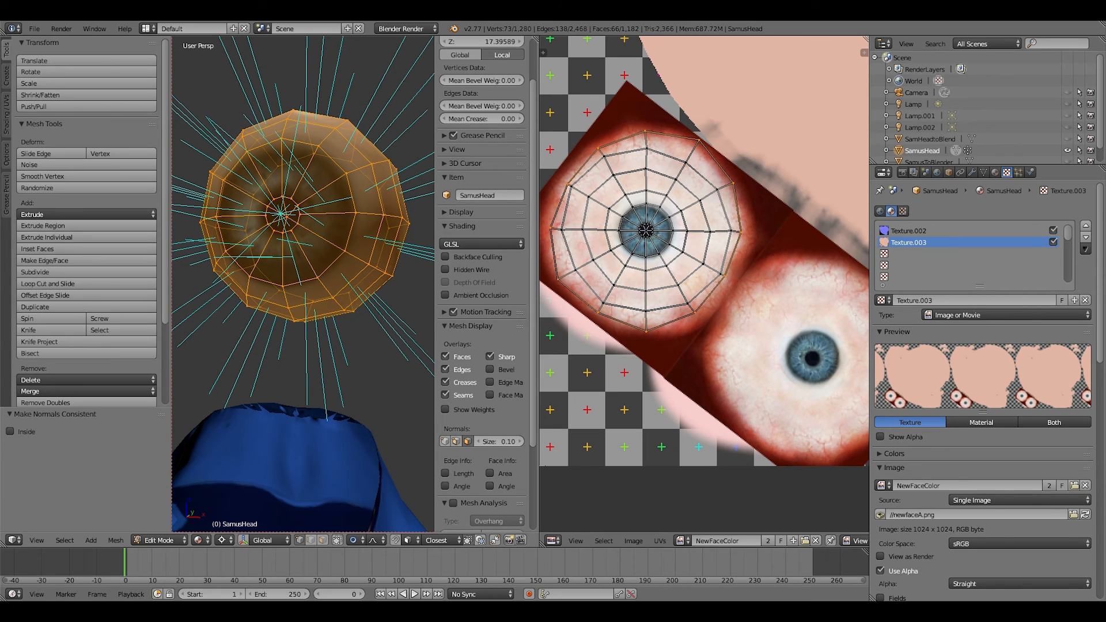
scroll(302, 283, down, 6)
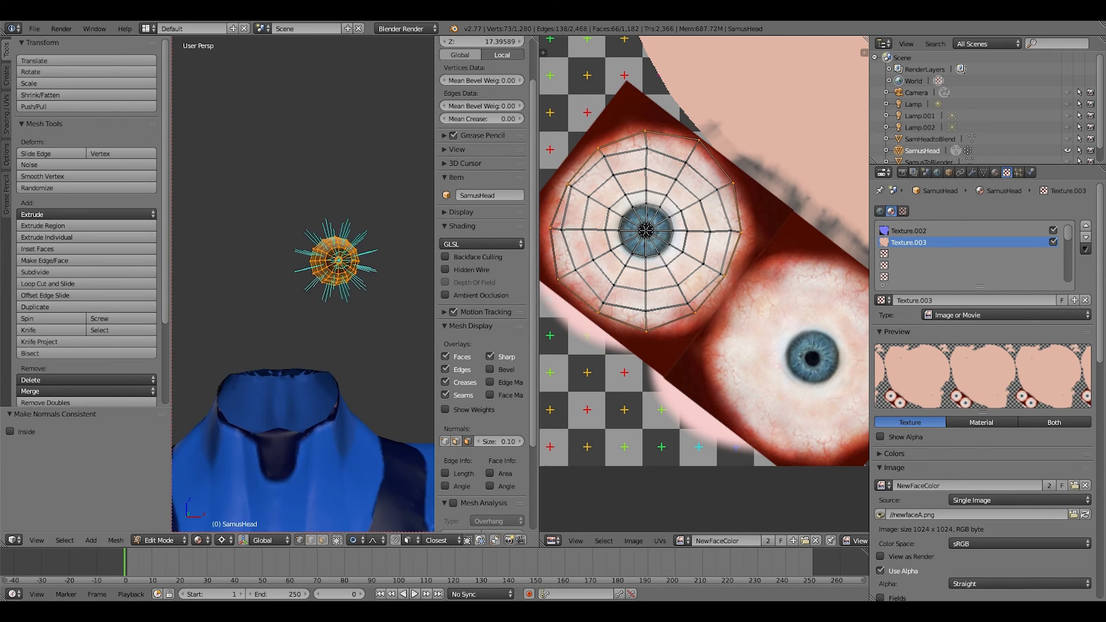
scroll(302, 282, up, 6)
middle_drag(303, 283, 247, 317)
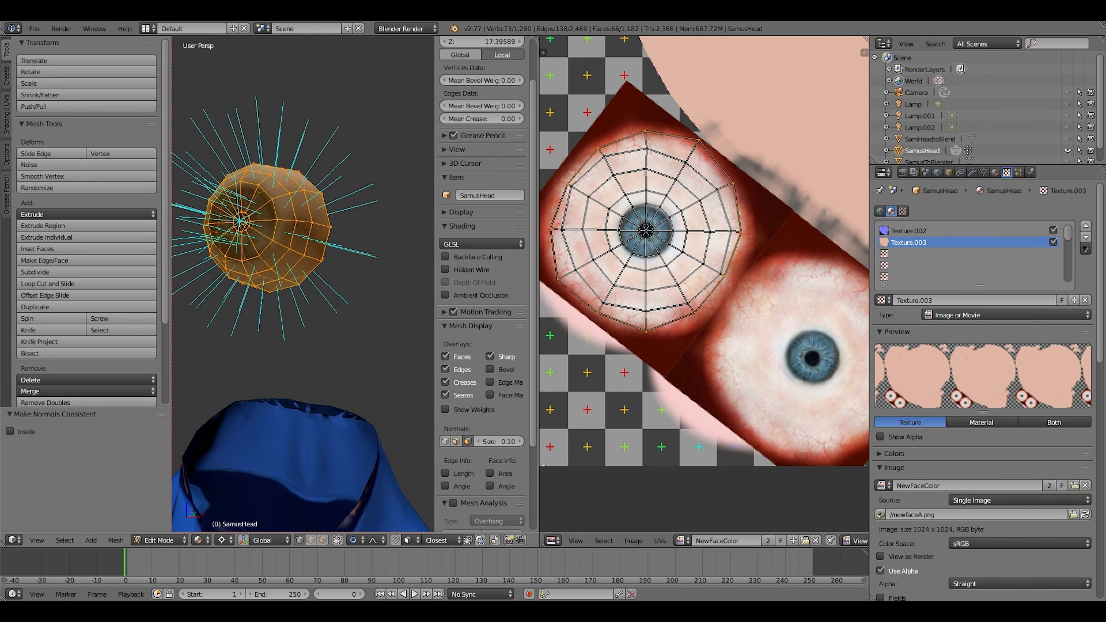
Try flipping the isolated left eyeball's normals and flip them back.
key(space)
key(Return)
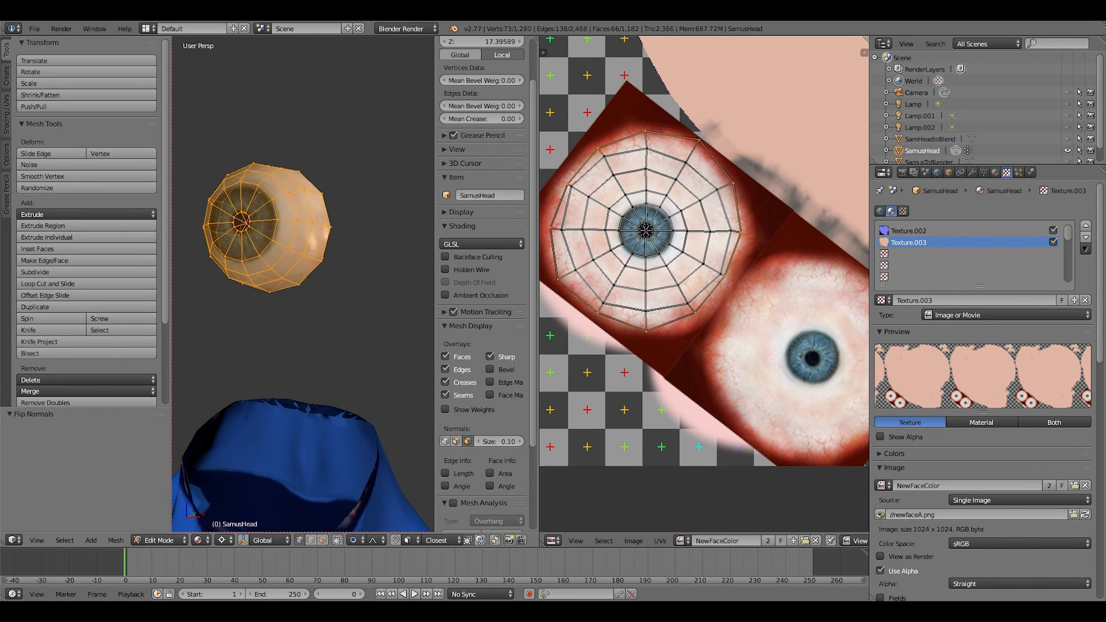
key(space)
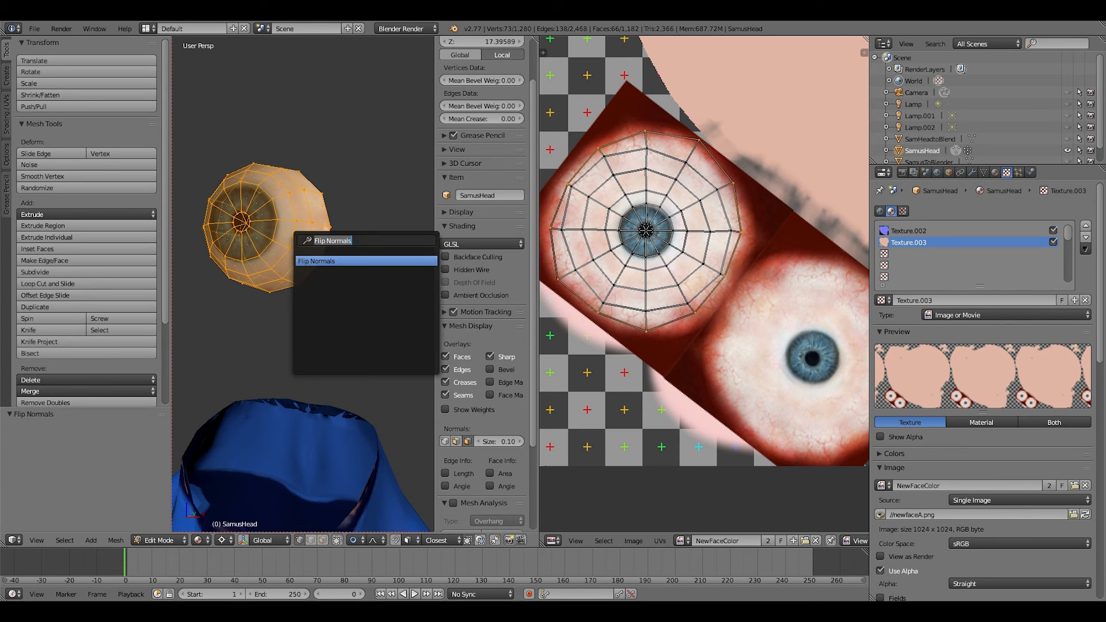
key(Return)
key(a)
middle_drag(276, 265, 323, 222)
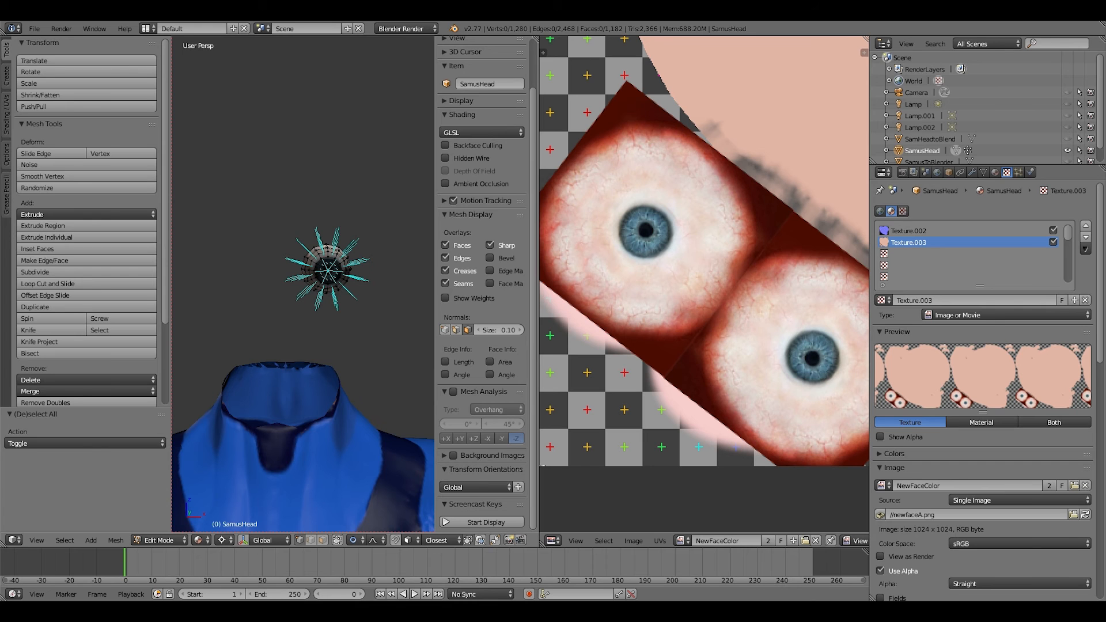
Reveal the hidden head geometry and view the whole face in Object Mode.
key(alt+h)
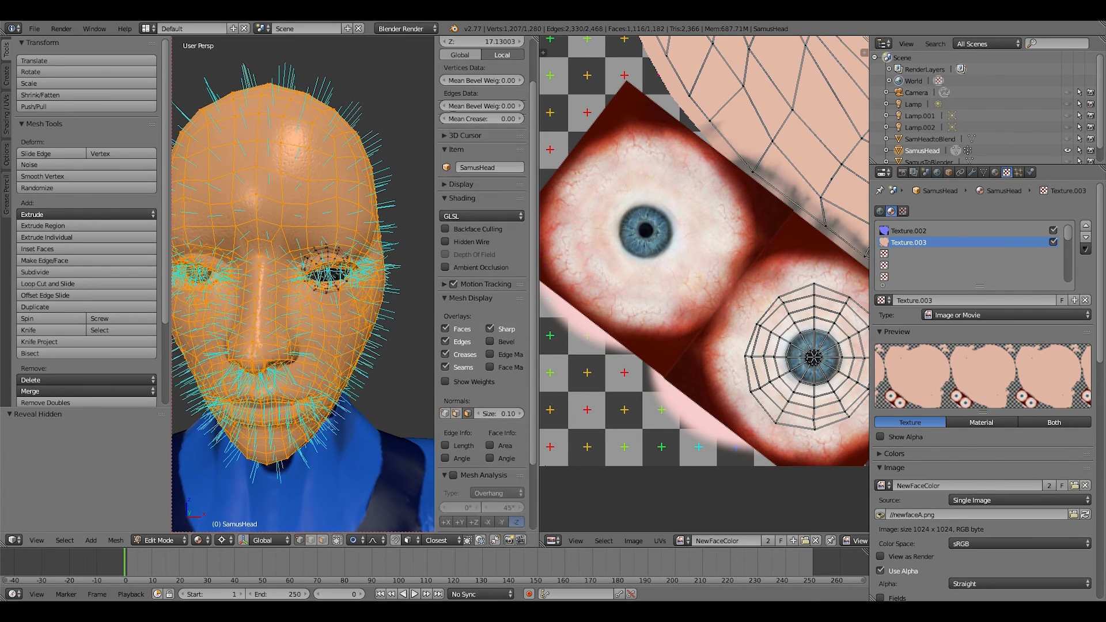
middle_drag(331, 271, 305, 254)
scroll(303, 268, up, 6)
key(Tab)
key(KP_Decimal)
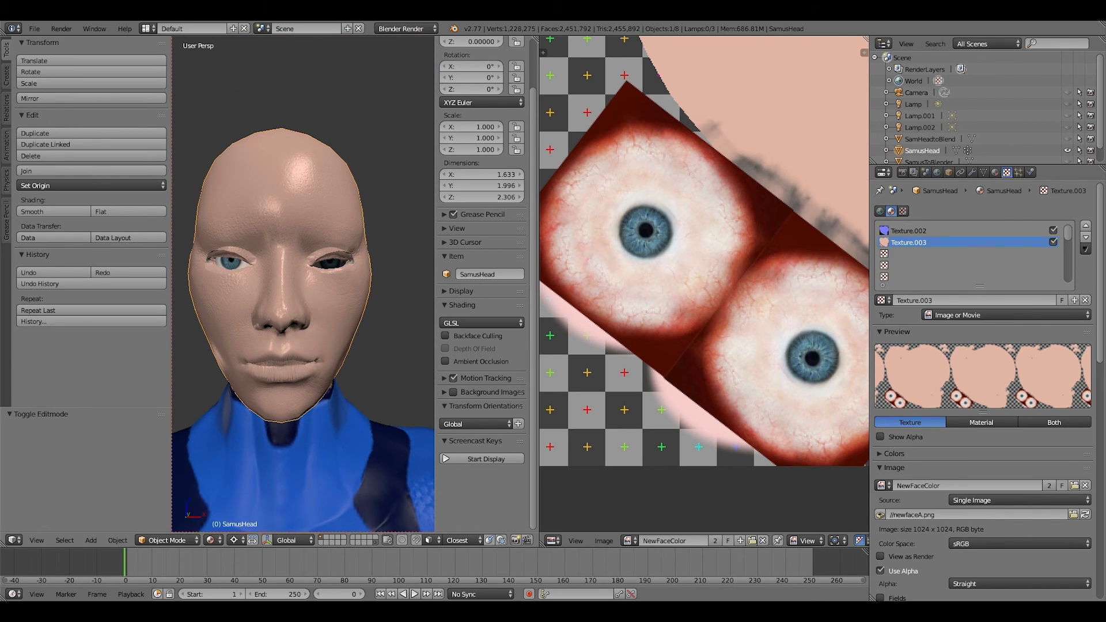
Return to Edit Mode and grow a selection from one left-eye vertex until it covers the entire eyeball.
key(Tab)
key(KP_Decimal)
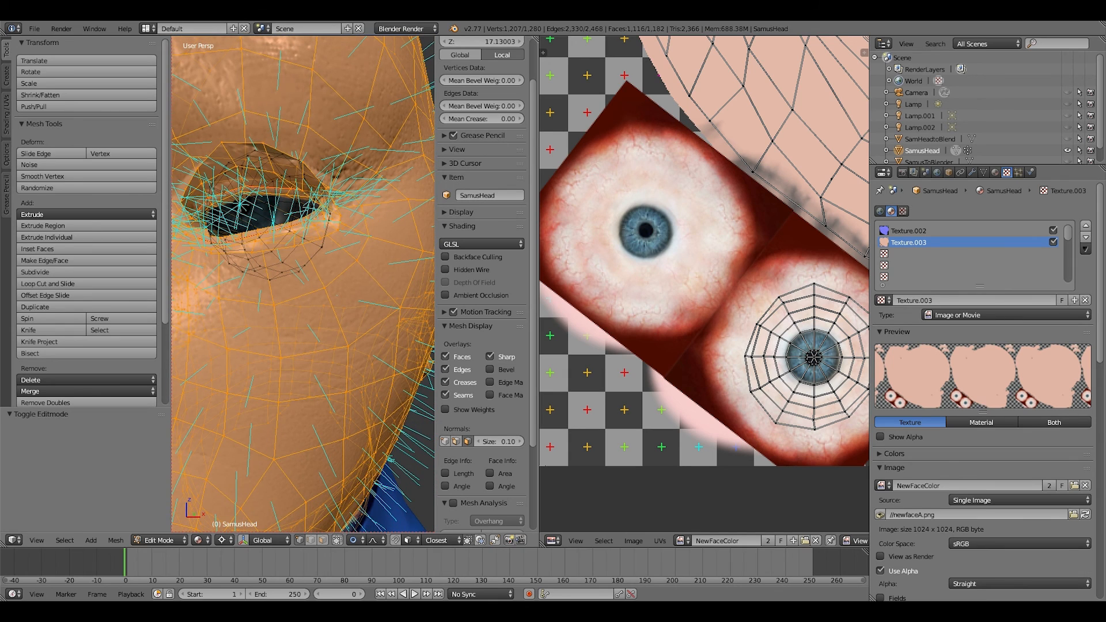
right_click(278, 202)
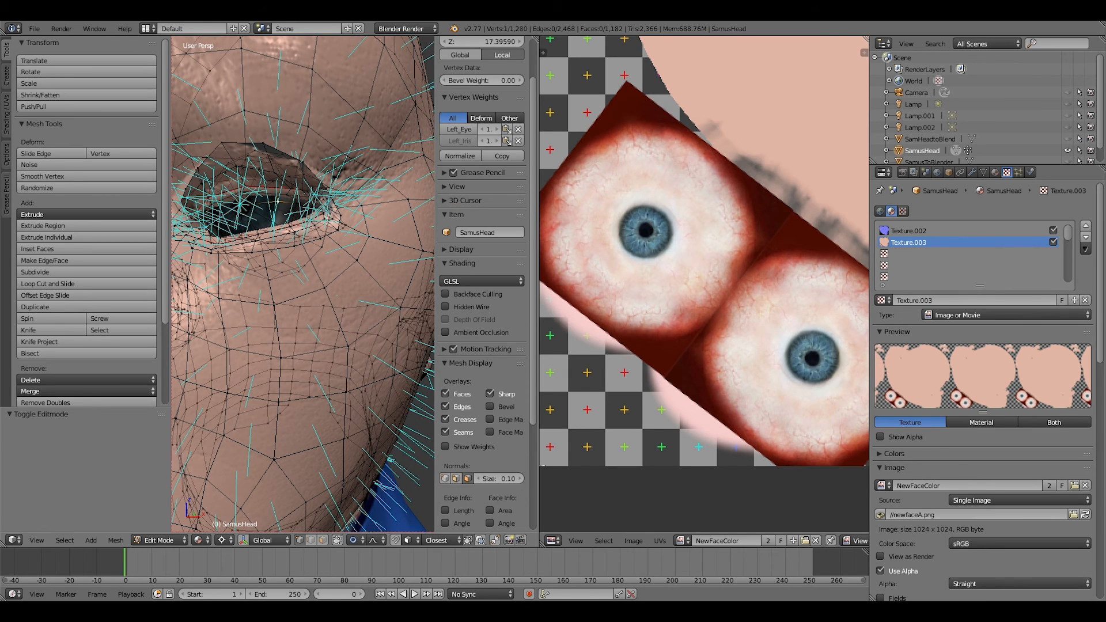
key(ctrl+KP_Add)
key(ctrl+KP_Add)
key(ctrl+KP_Add)
key(ctrl+KP_Add)
key(ctrl+KP_Add)
key(ctrl+KP_Add)
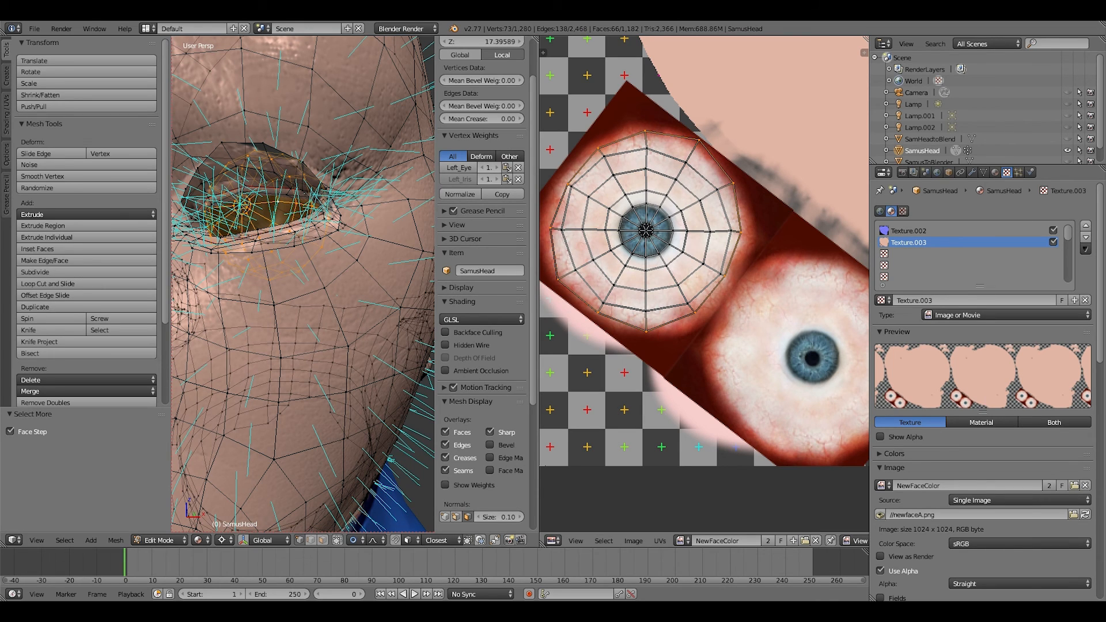
Select the left eyeball's whole UV island by growing the selection outward from its centre vertex.
scroll(704, 284, down, 2)
middle_drag(704, 284, 709, 272)
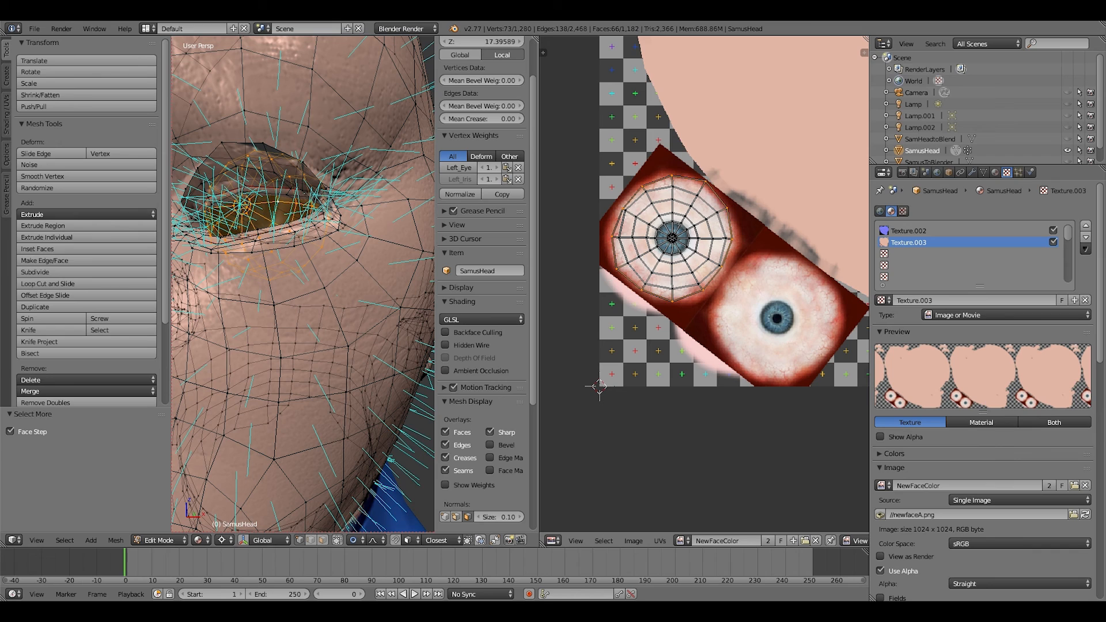
right_click(673, 238)
key(ctrl+KP_Add)
key(ctrl+KP_Add)
key(ctrl+KP_Add)
key(ctrl+KP_Add)
key(ctrl+KP_Add)
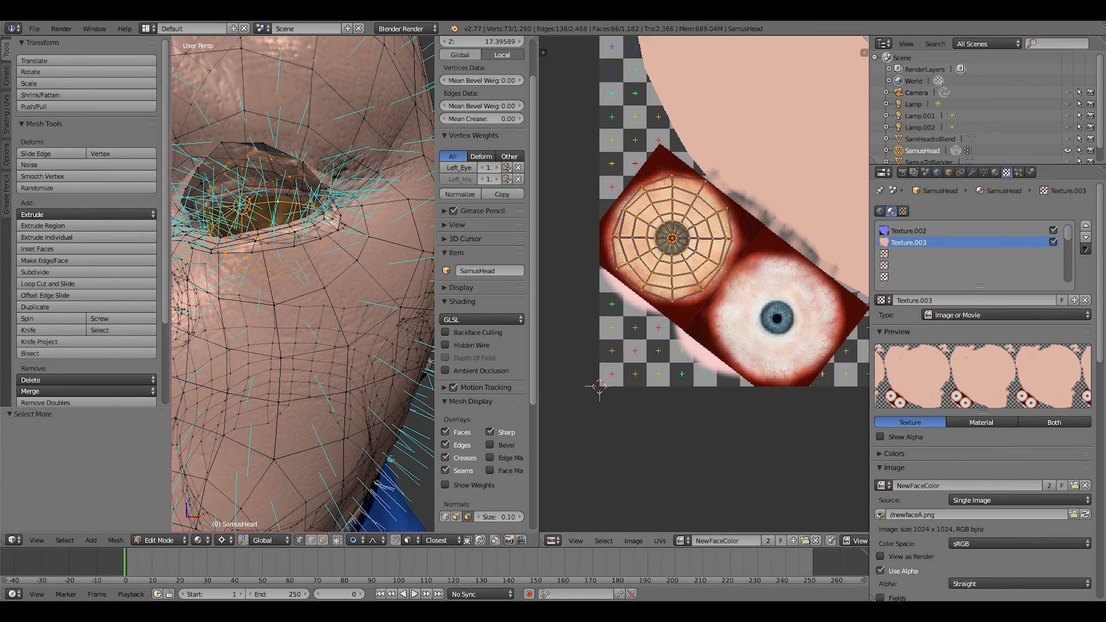
Scale the left eyeball's UV island by -1 to turn it around on the painted eye texture.
key(s)
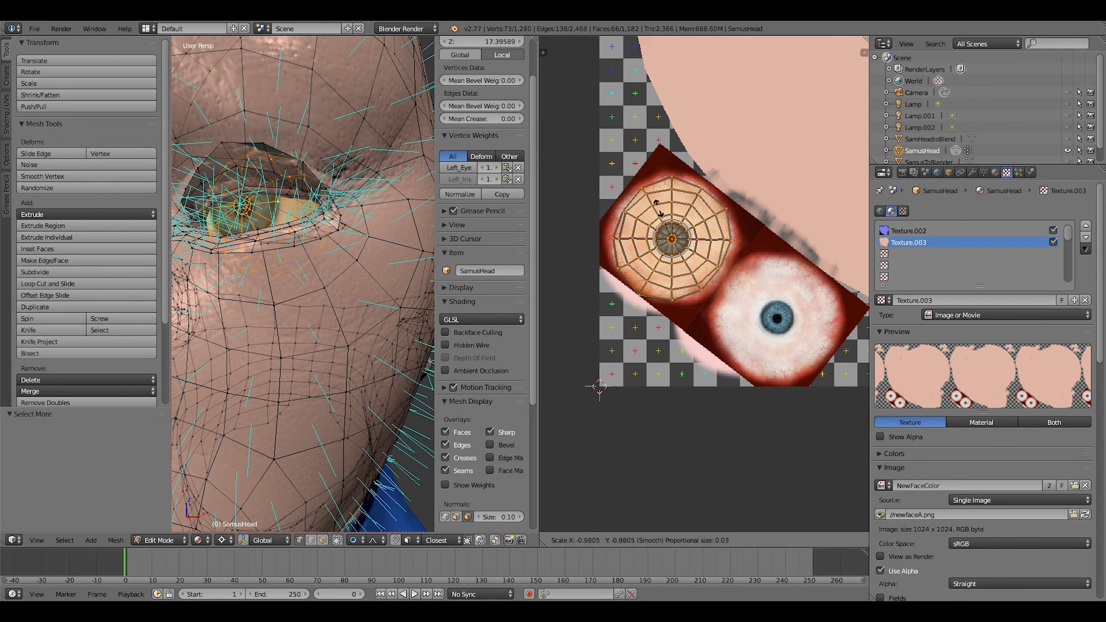
click(659, 208)
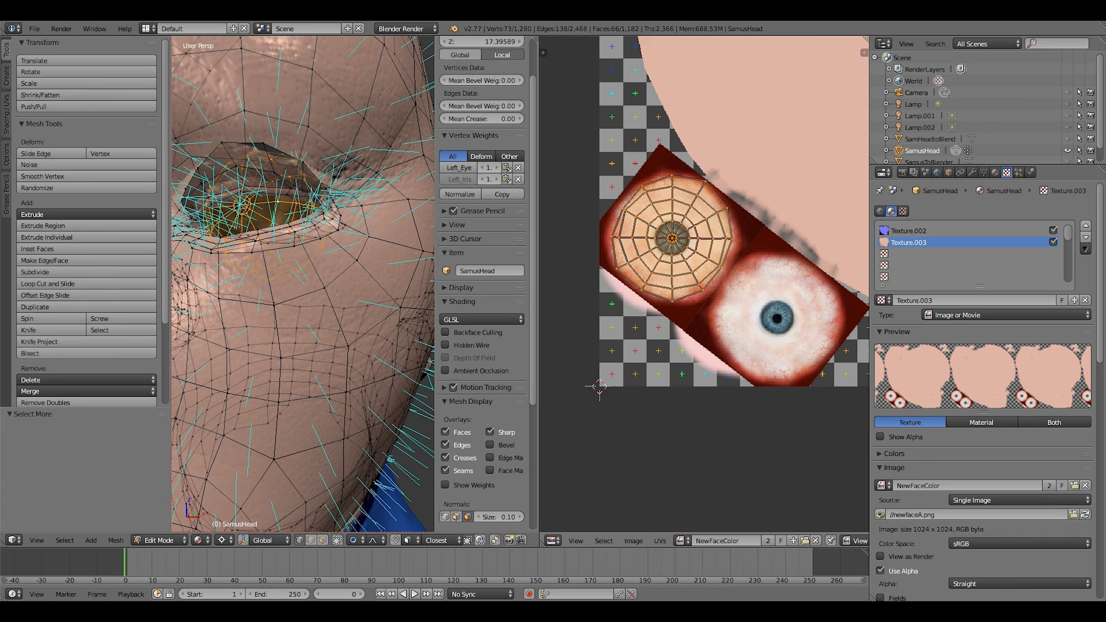
text(s-1)
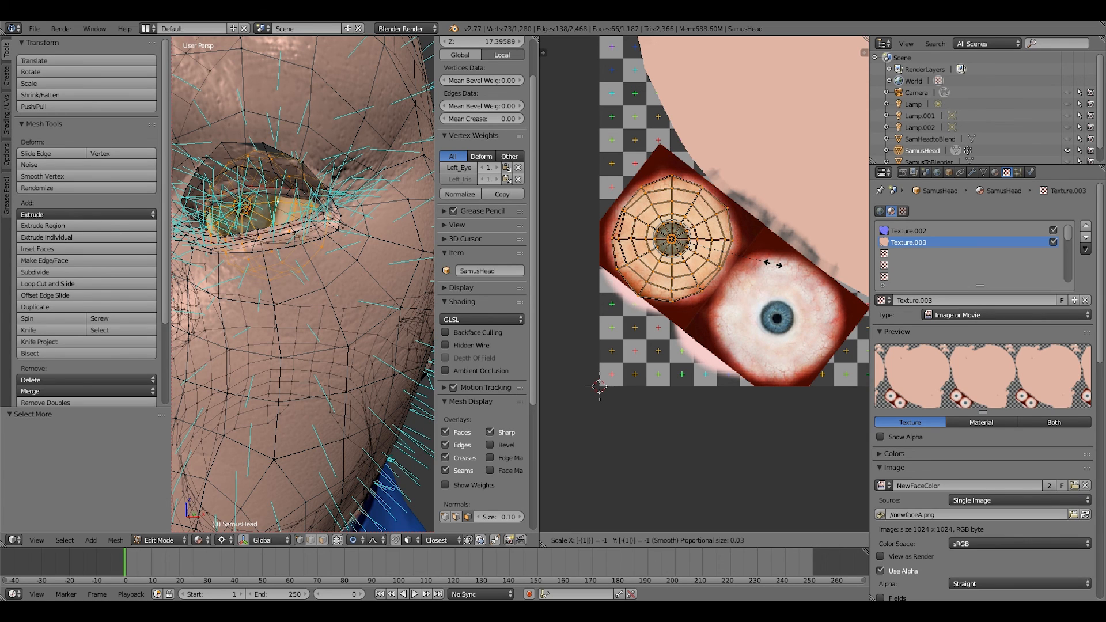
key(Return)
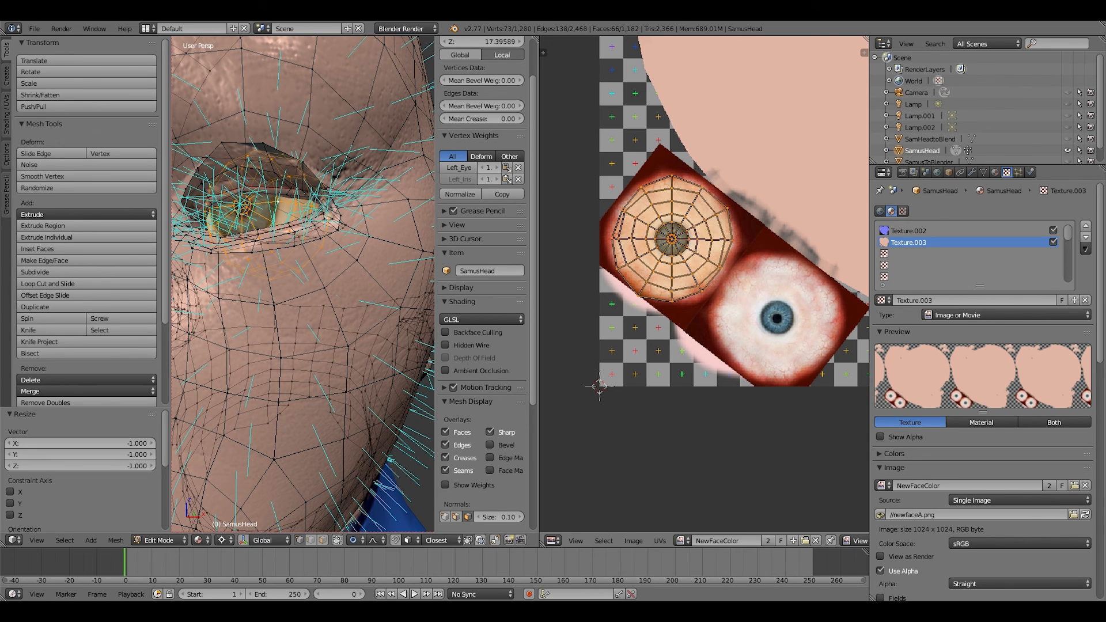
scroll(704, 285, up, 4)
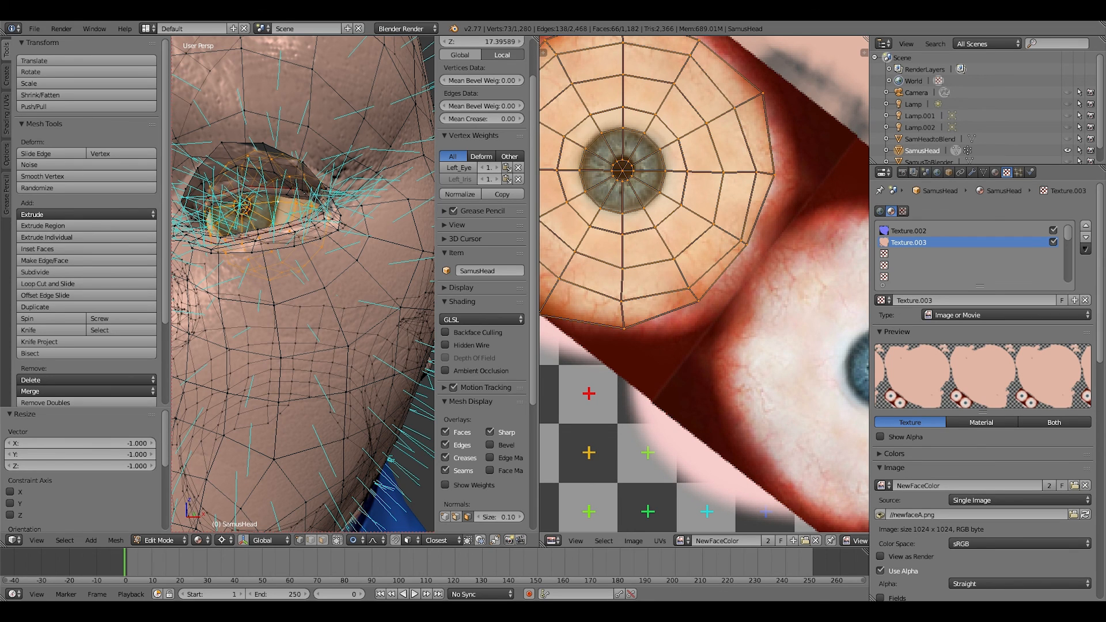
Return to Object Mode and examine both textured eyes on the face from near and far.
key(Tab)
scroll(311, 259, down, 2)
middle_drag(311, 260, 334, 276)
scroll(323, 271, down, 3)
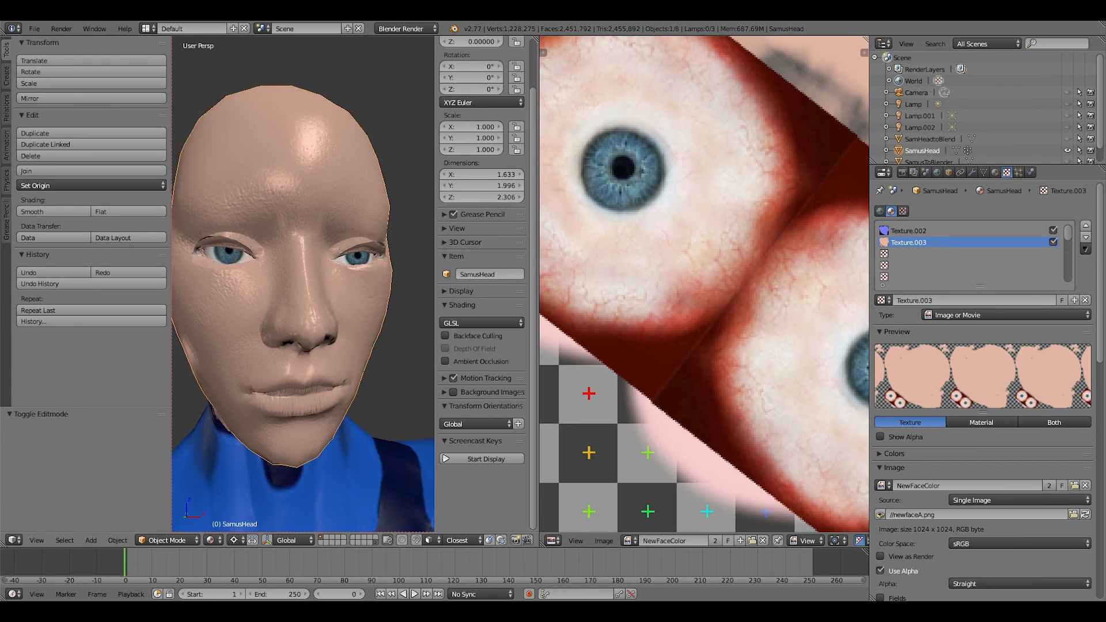
scroll(323, 277, down, 3)
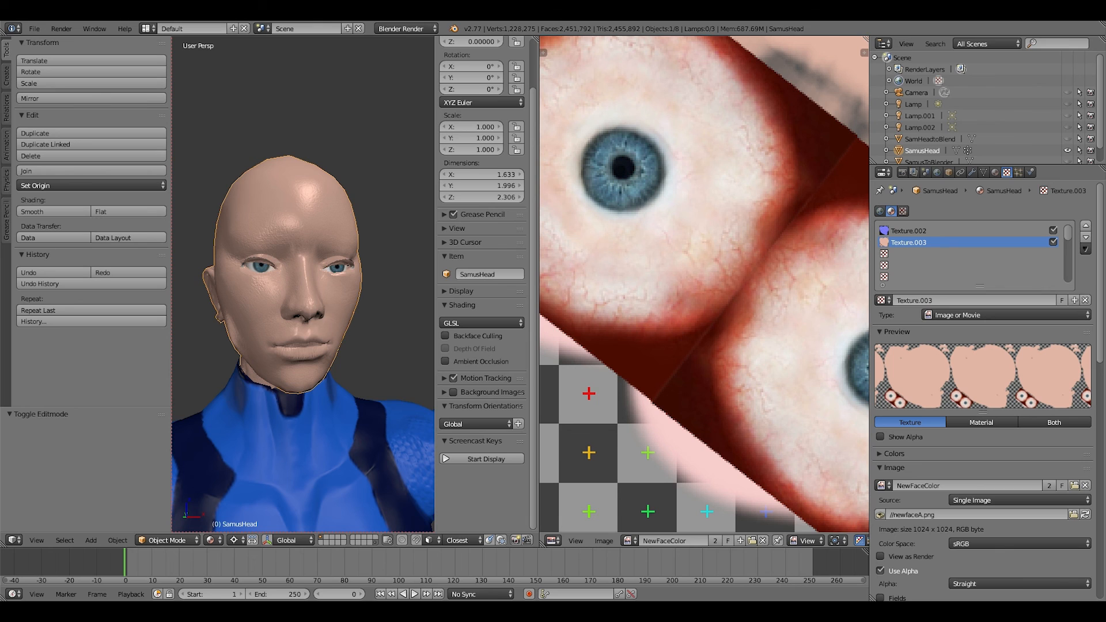
mouse_move(303, 283)
middle_down()
mouse_move(271, 283)
mouse_move(343, 280)
mouse_move(322, 281)
middle_up()
scroll(303, 283, up, 6)
scroll(303, 283, down, 4)
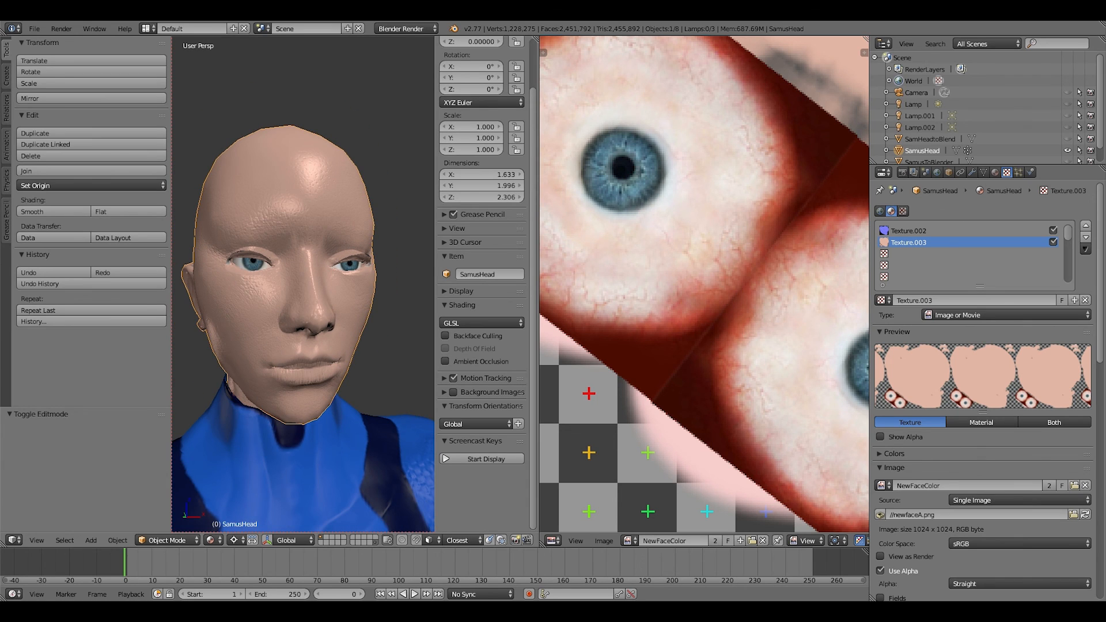
scroll(323, 281, up, 1)
mouse_move(322, 282)
middle_down()
mouse_move(282, 280)
mouse_move(337, 277)
middle_up()
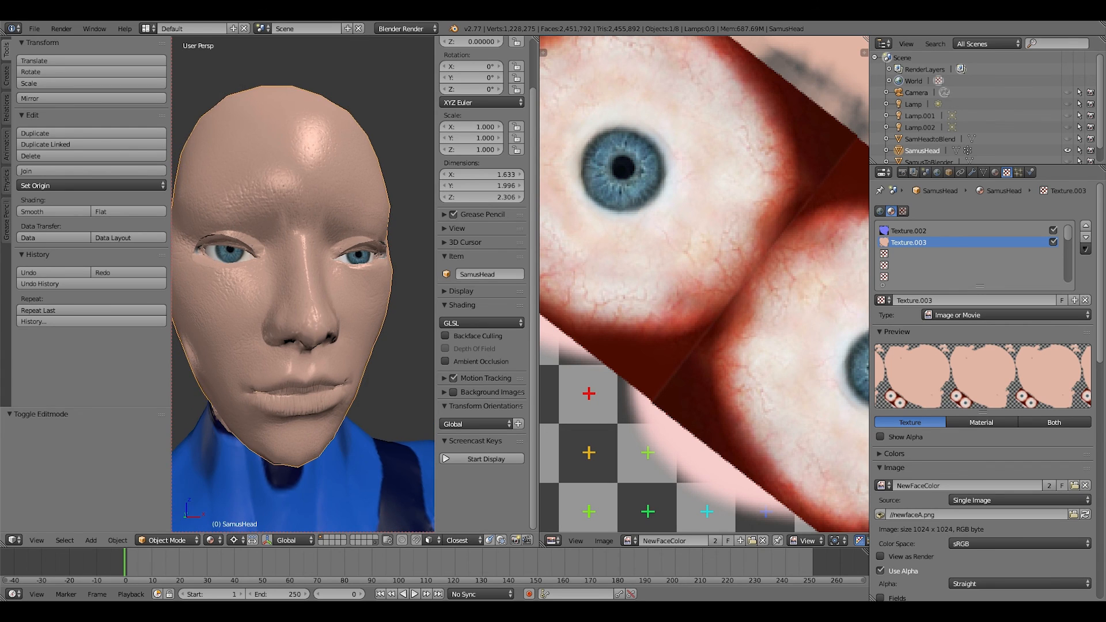
Merge the image editor area into the 3D view and frame the character's body in it.
drag(536, 39, 576, 52)
scroll(495, 265, down, 1)
middle_drag(495, 265, 450, 297)
scroll(468, 284, down, 5)
scroll(450, 296, down, 6)
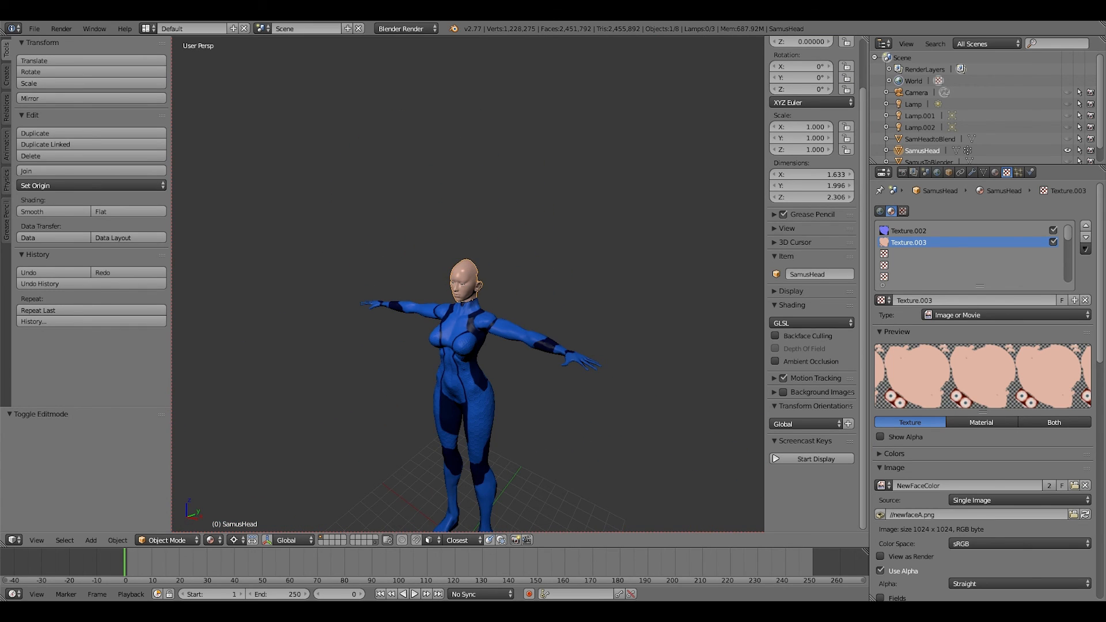
shift+middle_drag(449, 297, 531, 219)
scroll(451, 221, up, 3)
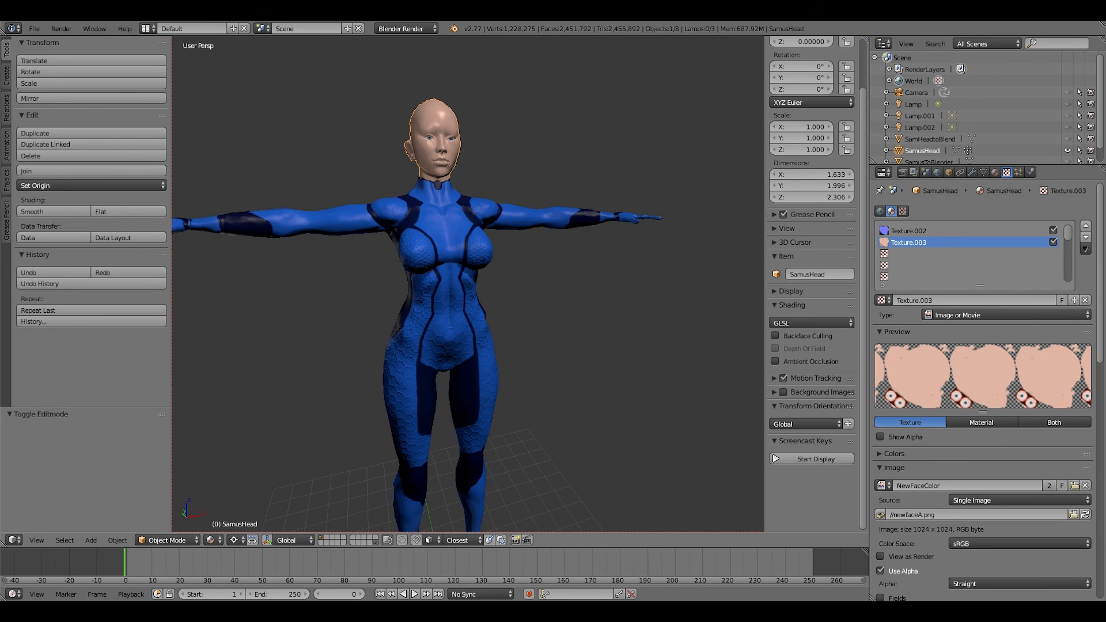
Examine the full textured character from the side, the front and at an angle.
shift+middle_drag(461, 300, 360, 175)
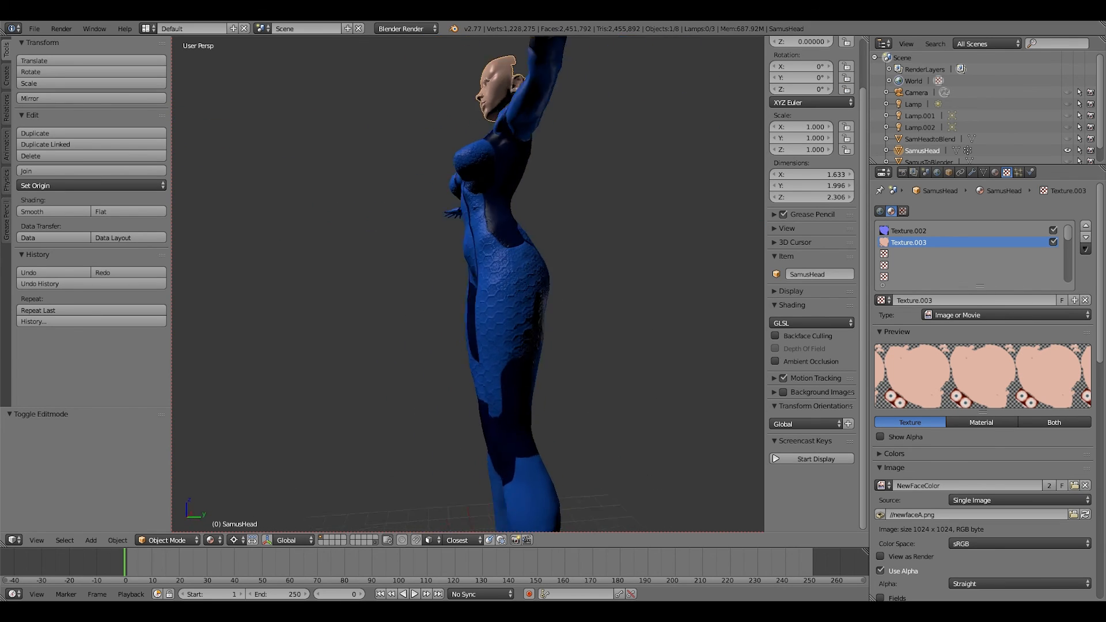
scroll(468, 283, down, 4)
middle_drag(496, 248, 219, 297)
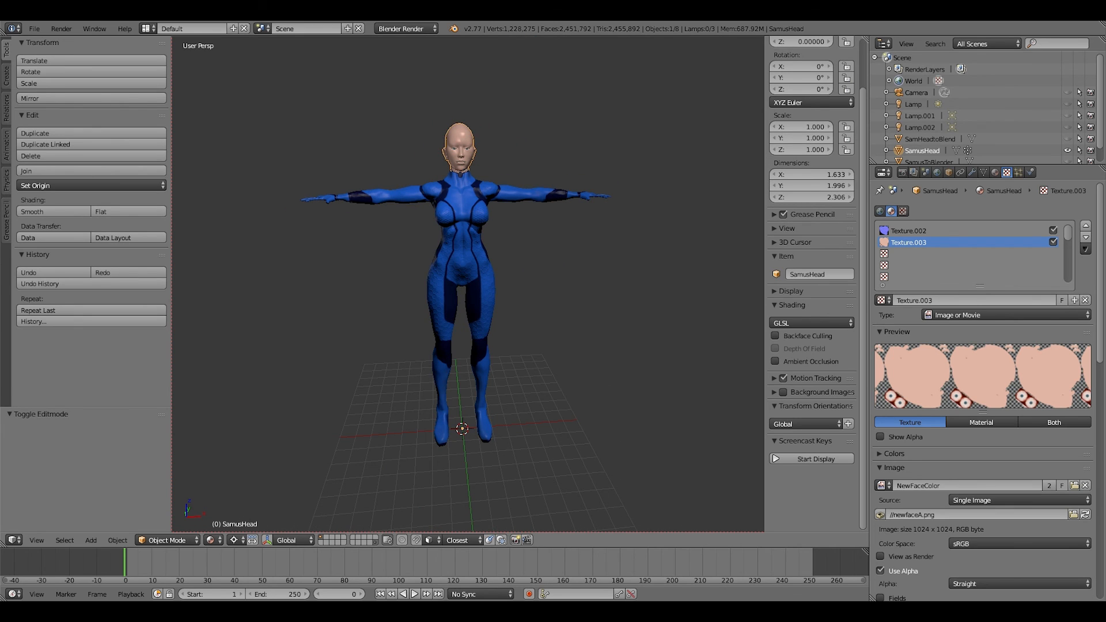
middle_drag(472, 277, 360, 291)
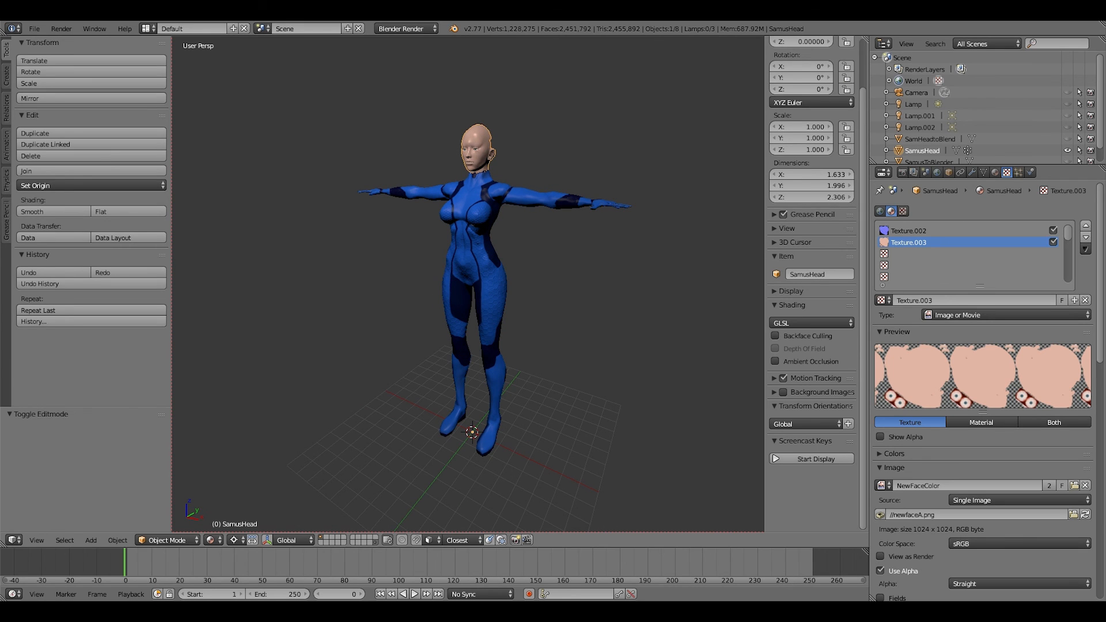
middle_drag(456, 283, 488, 280)
scroll(427, 284, down, 1)
scroll(490, 278, up, 3)
scroll(488, 296, down, 1)
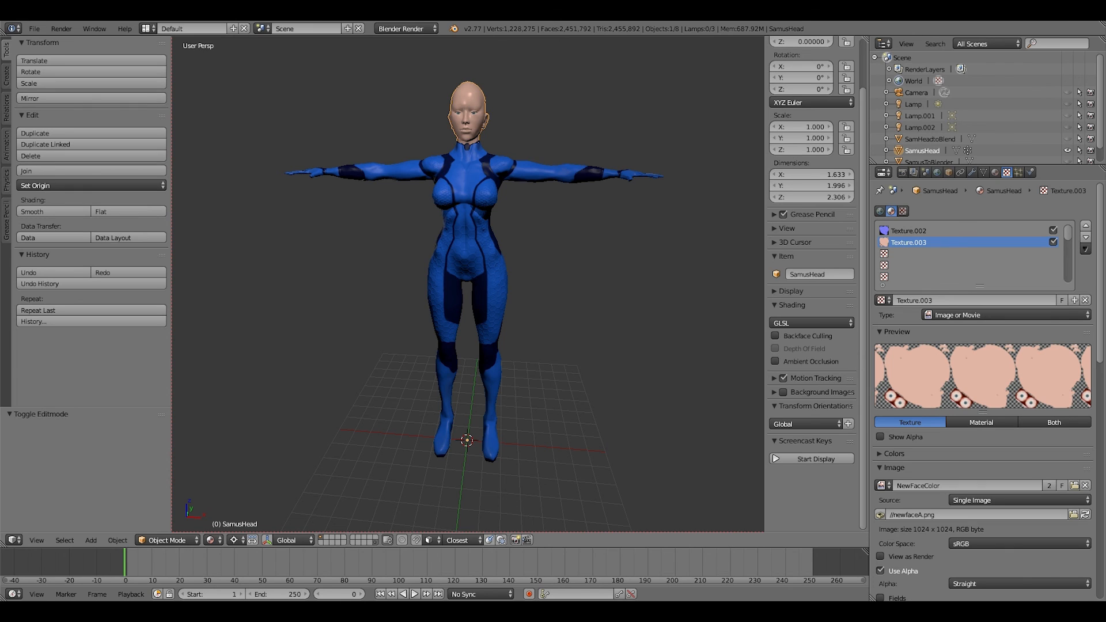
middle_drag(554, 282, 450, 288)
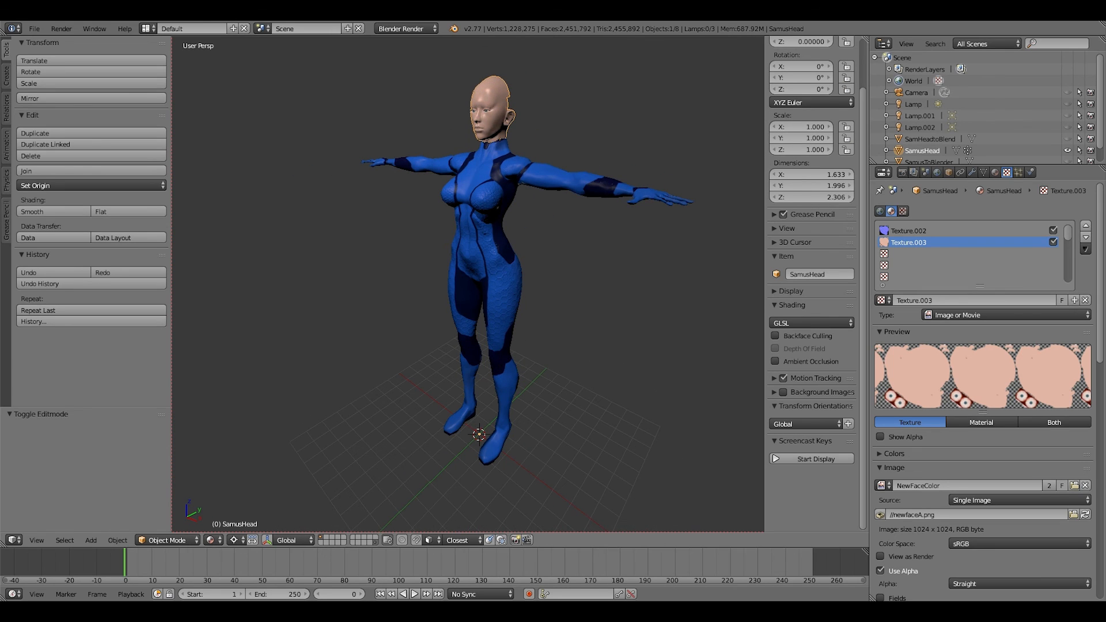